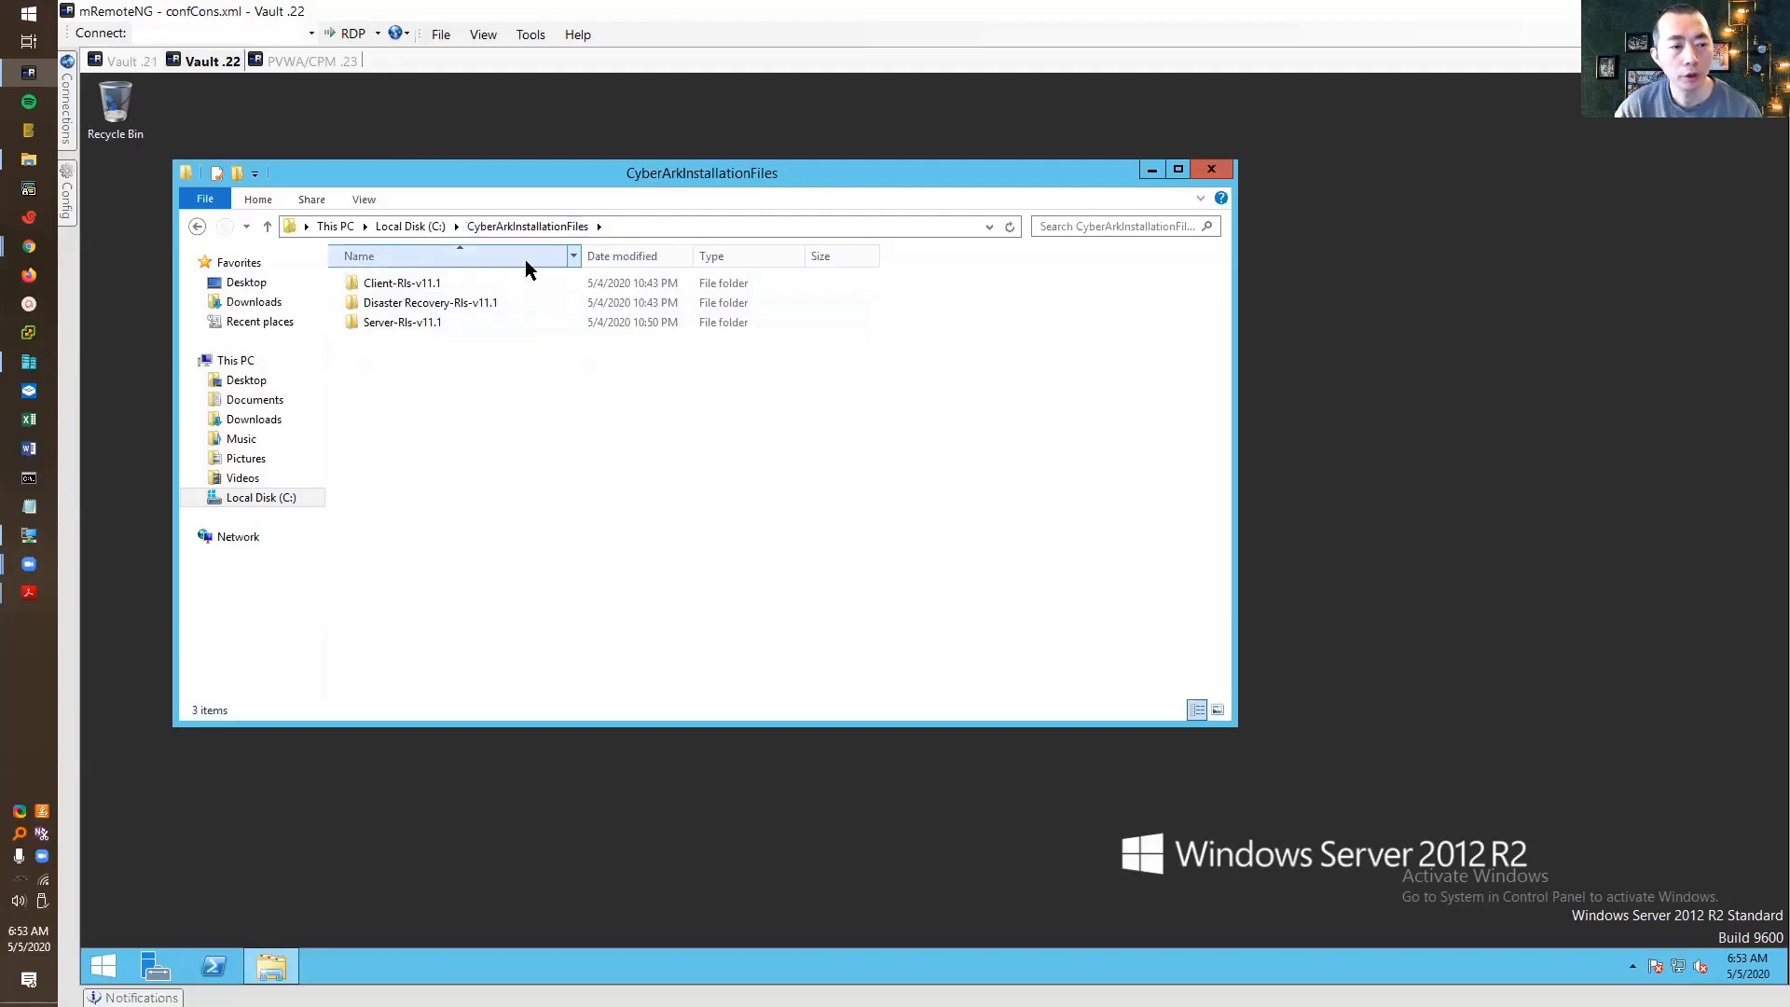
Run the Server-Rls-v11.1 setup as administrator, install .NET Framework 4.5.2 and restart the server
click(455, 322)
double_click(455, 322)
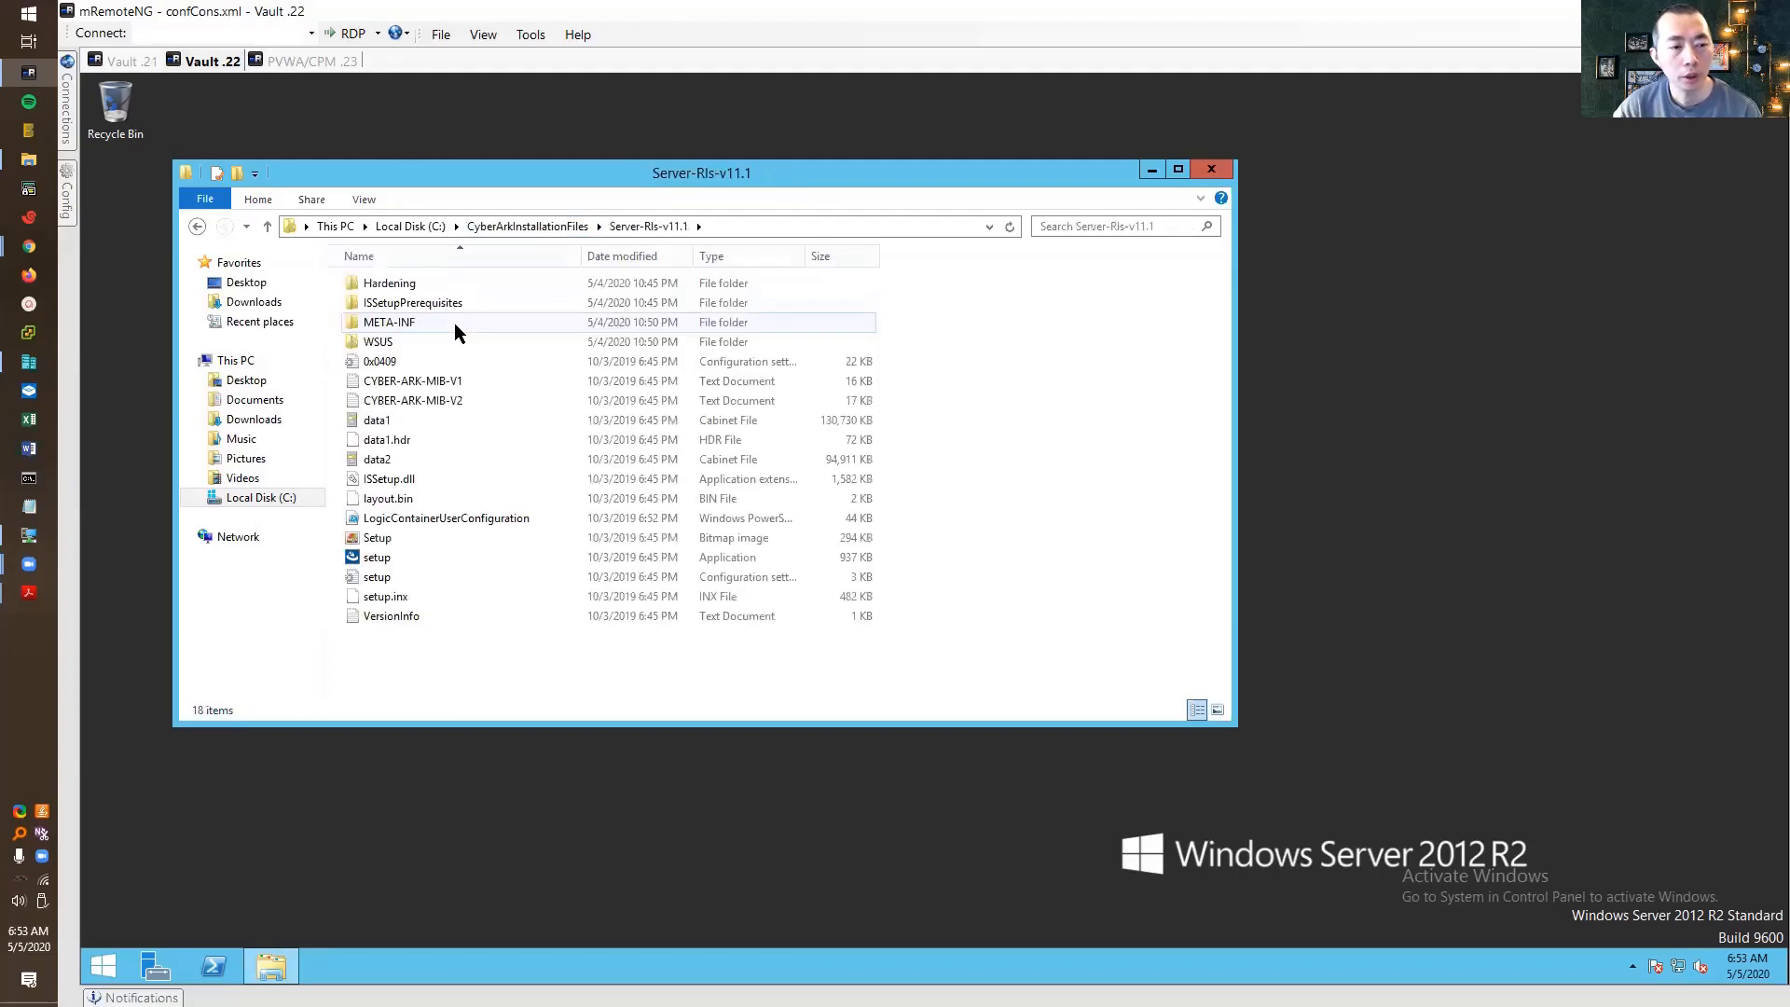
right_click(494, 554)
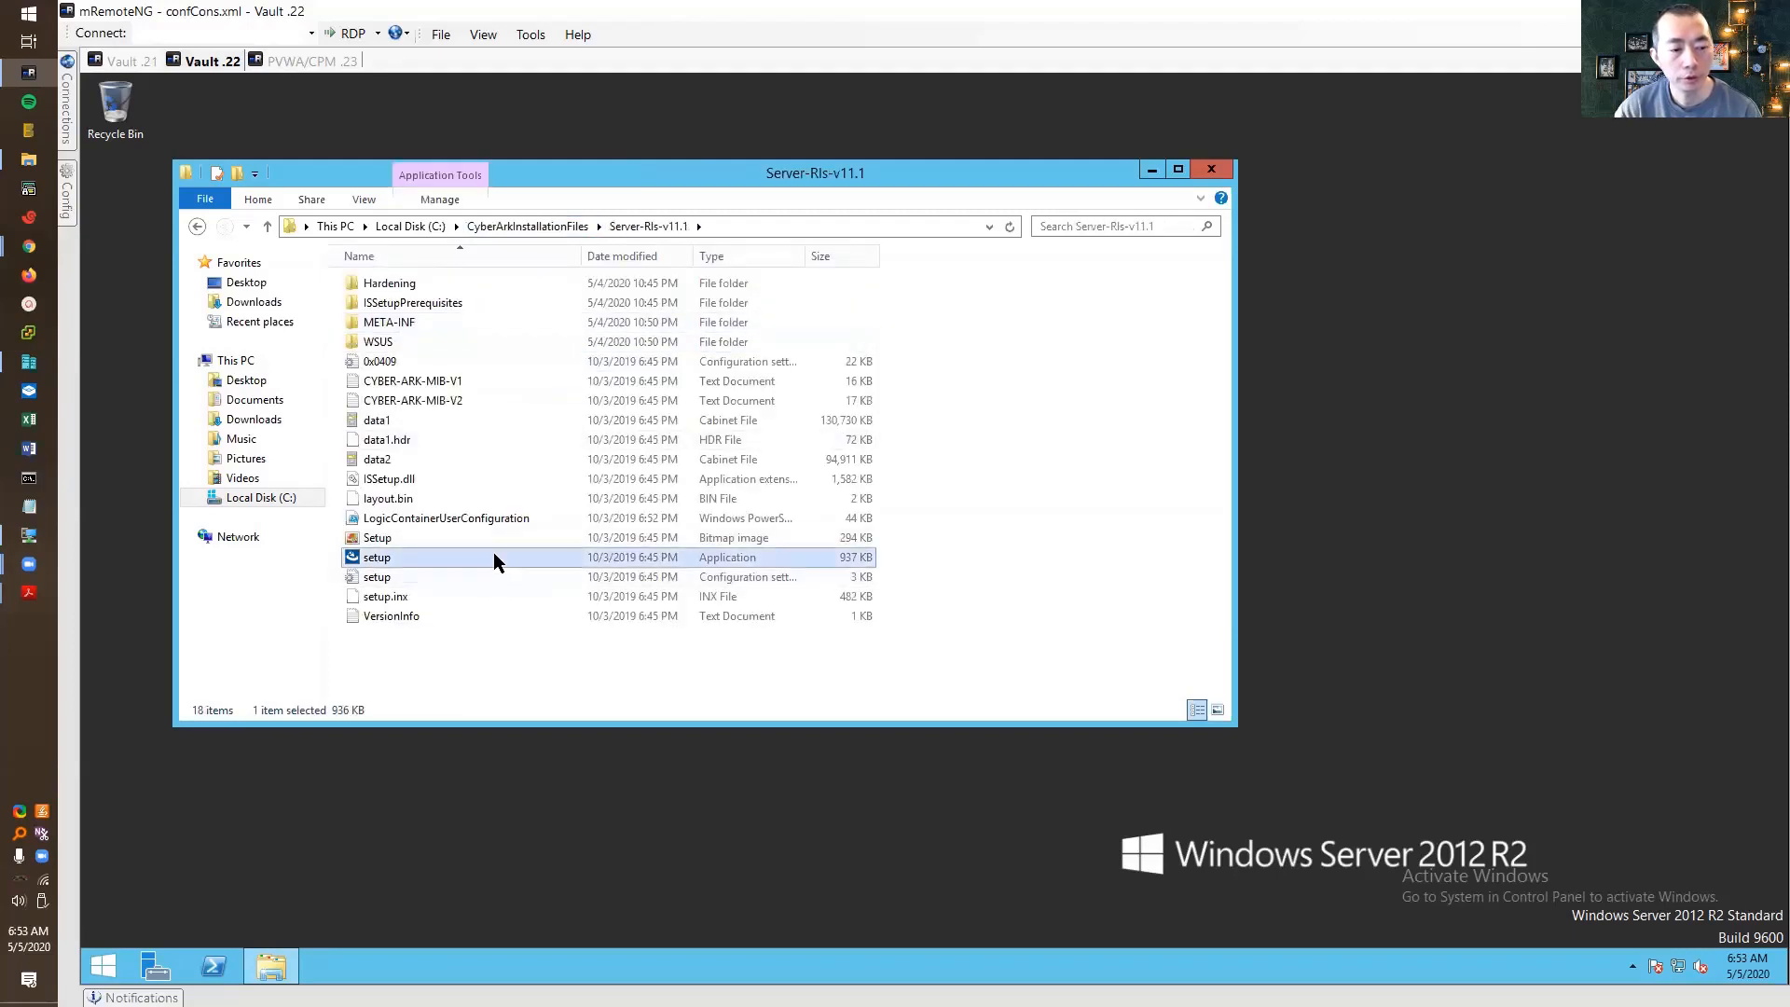
click(583, 589)
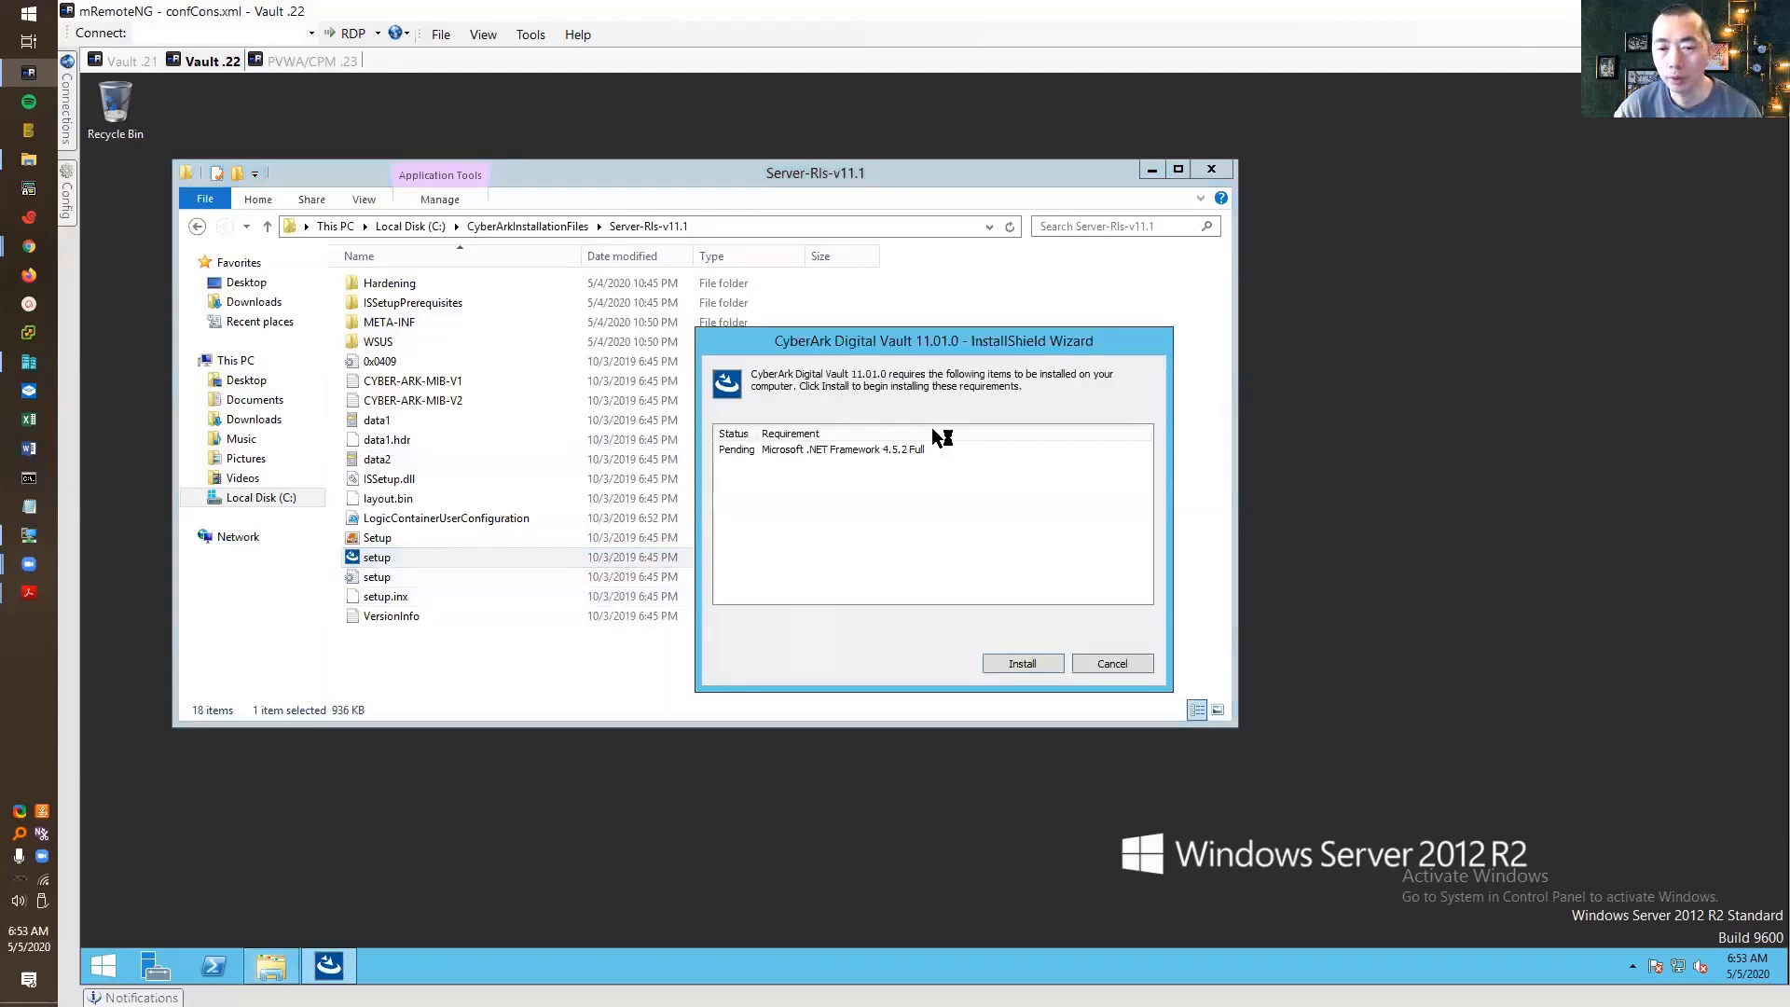
click(1016, 663)
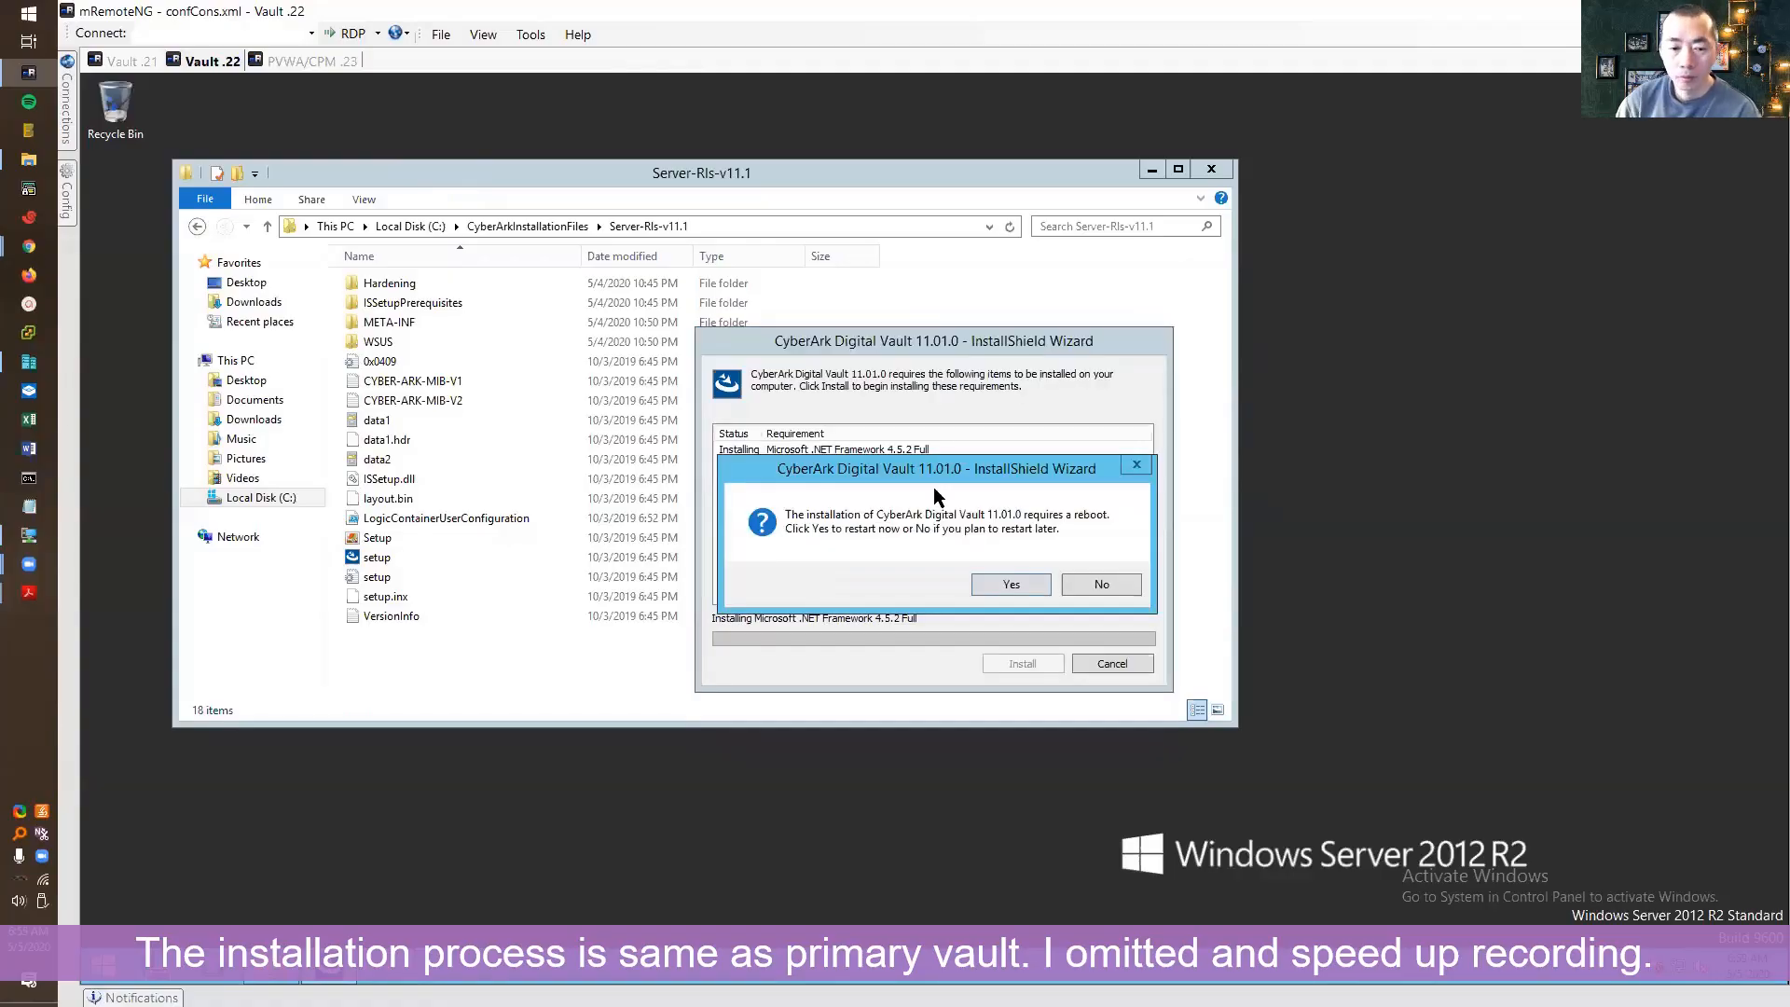
click(1042, 580)
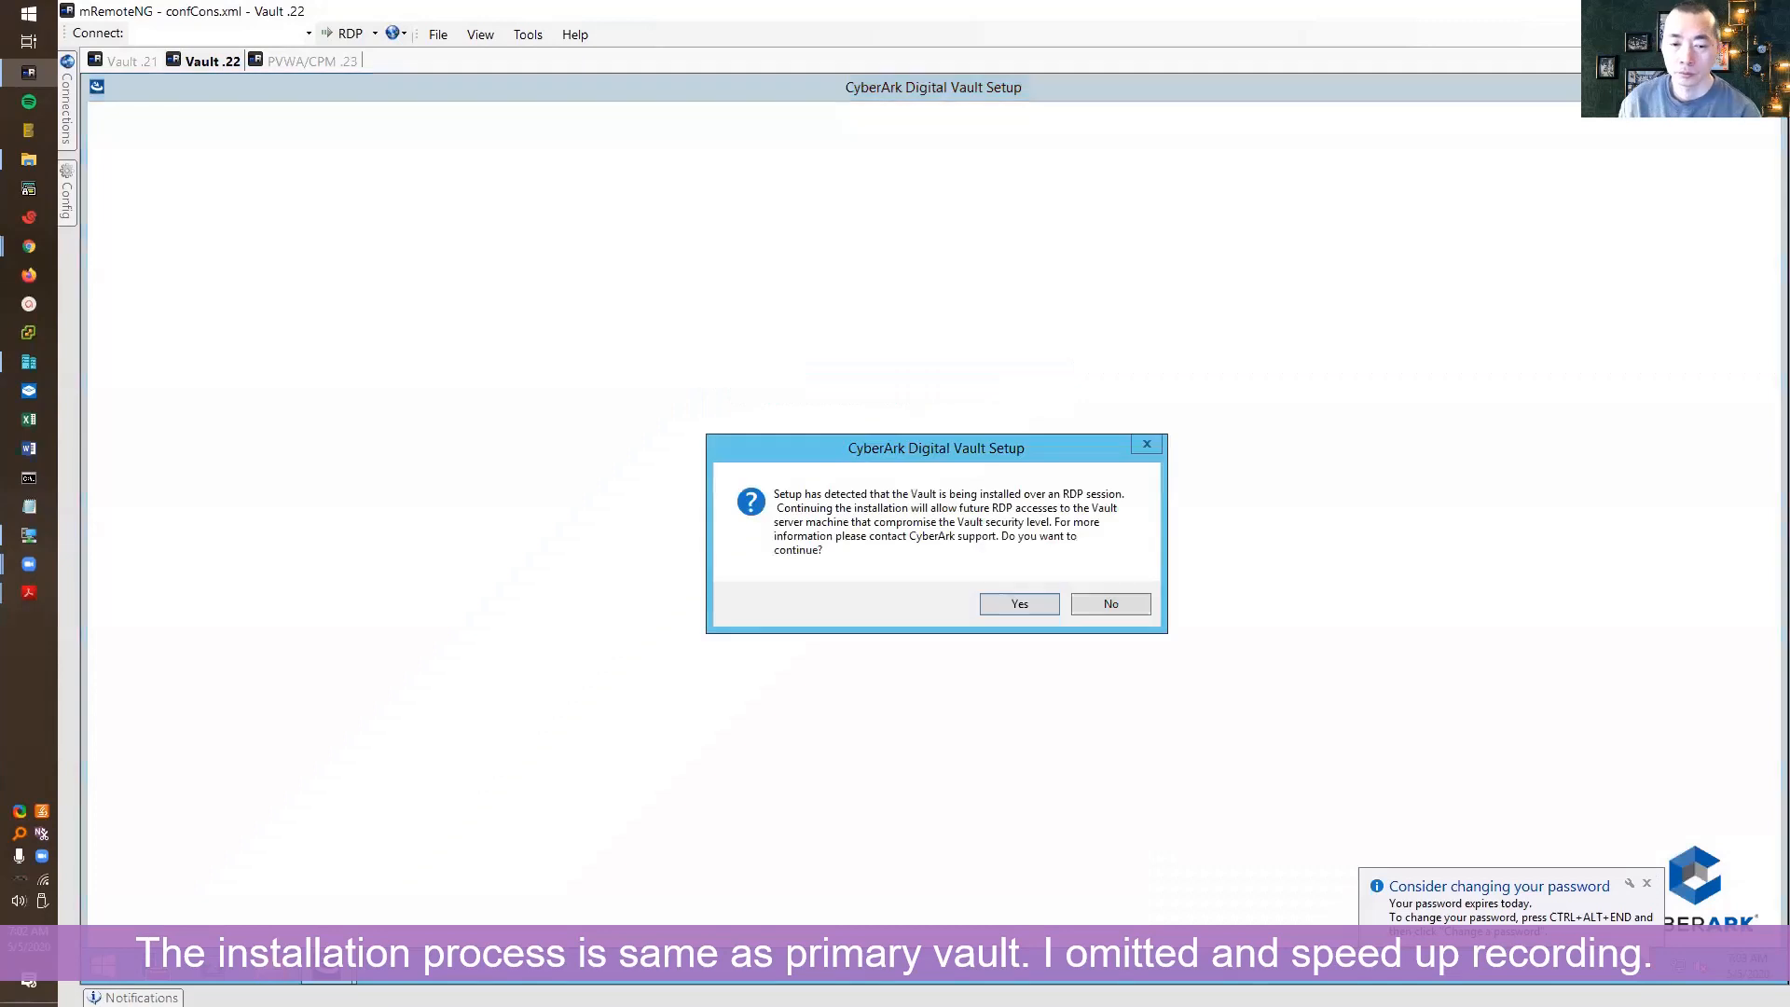
Accept installing over RDP and the license, enter company 51sectest, keep default install and safes locations
click(1019, 603)
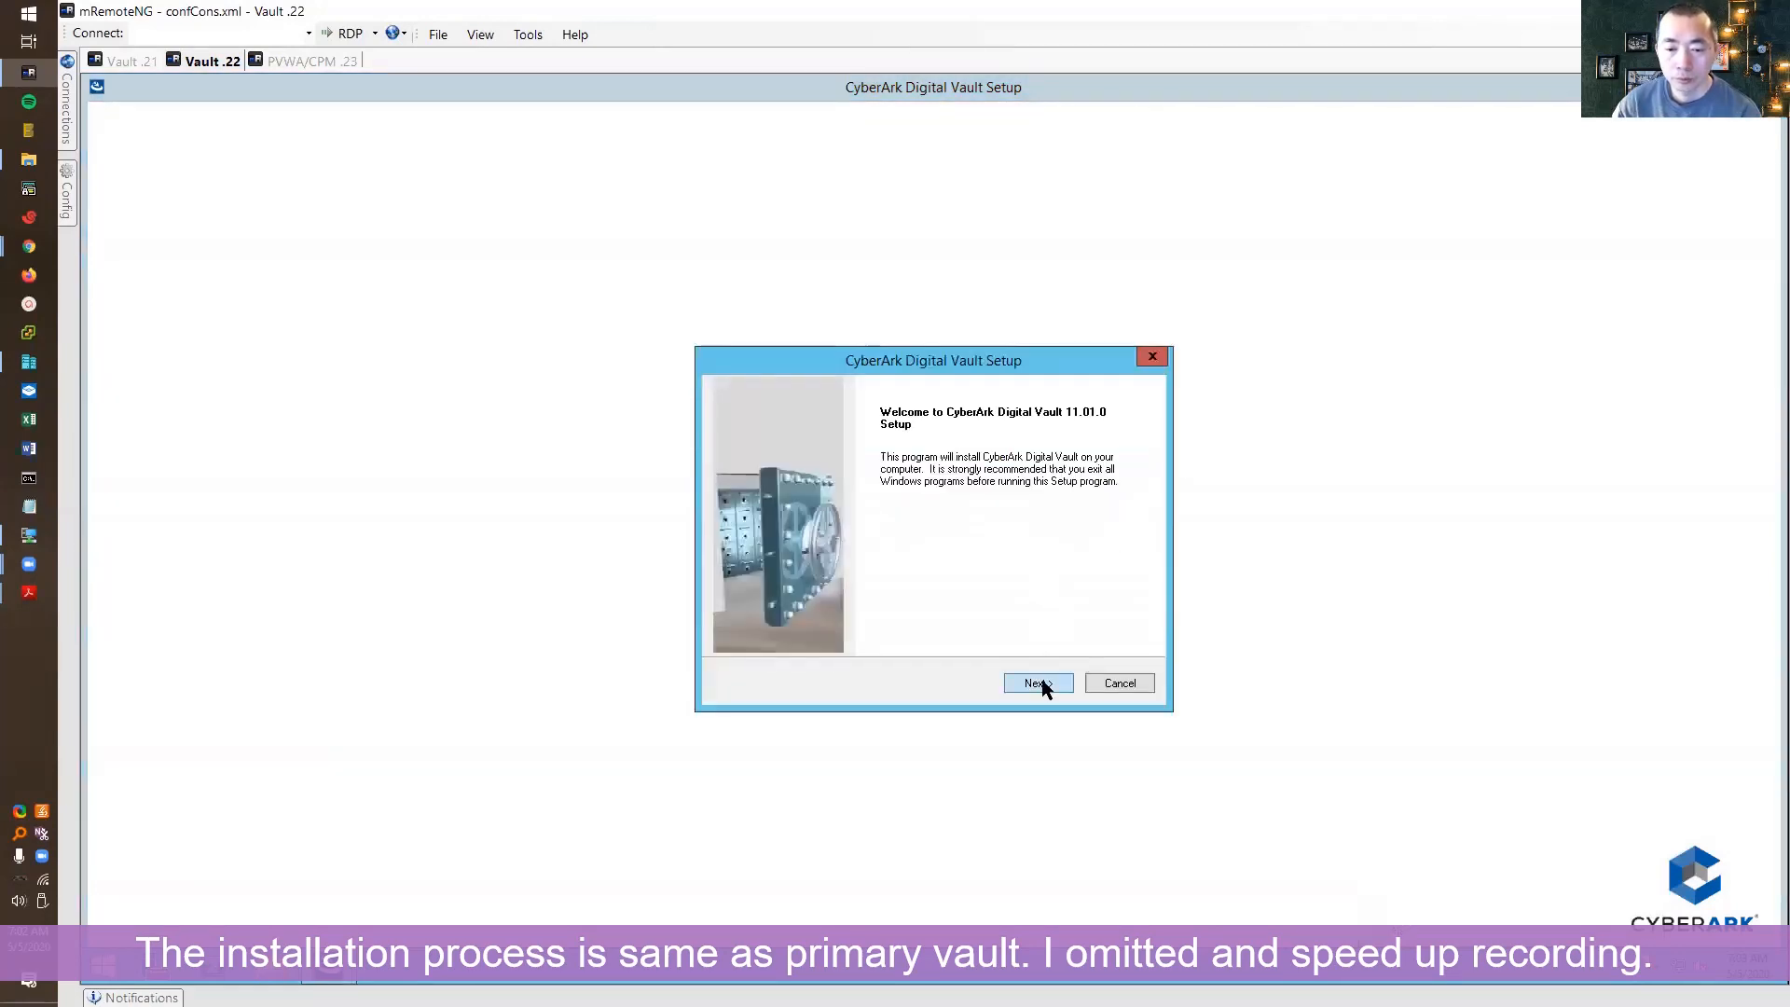
click(1031, 684)
click(1043, 684)
click(903, 547)
text(51sectest)
click(1039, 683)
click(1039, 684)
click(1048, 687)
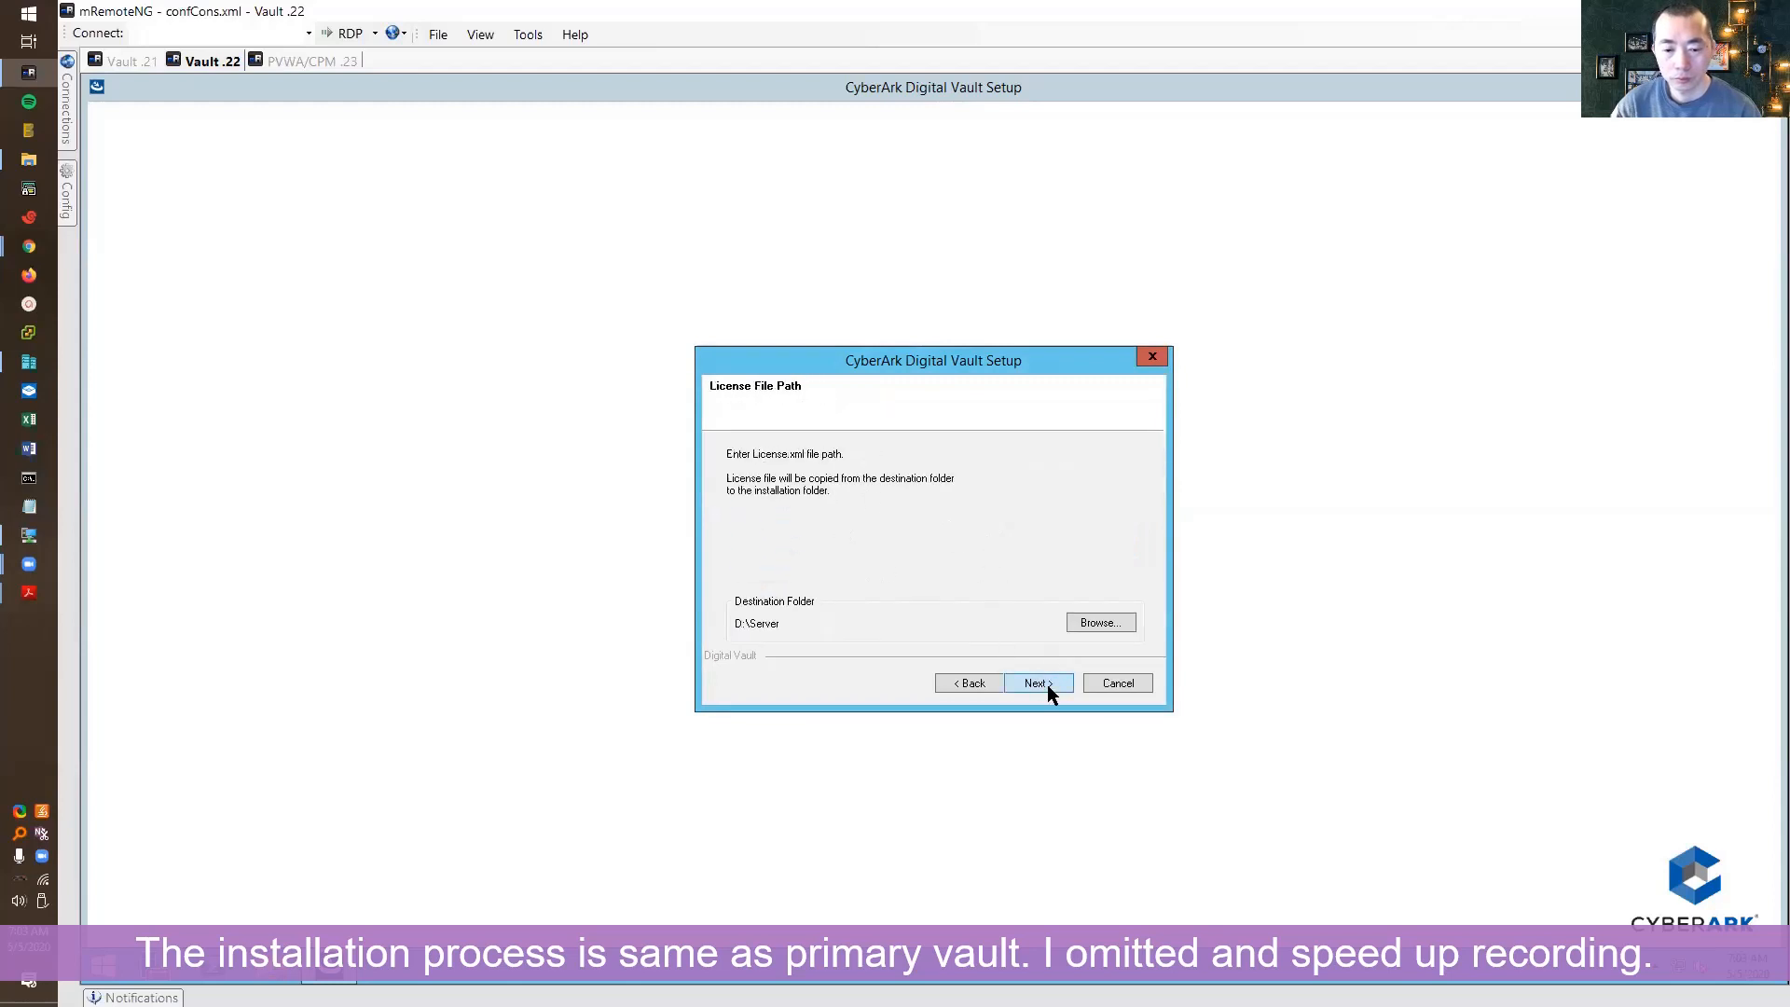
Point the license file location to the Documents\License and Operator Keys folder
click(1098, 624)
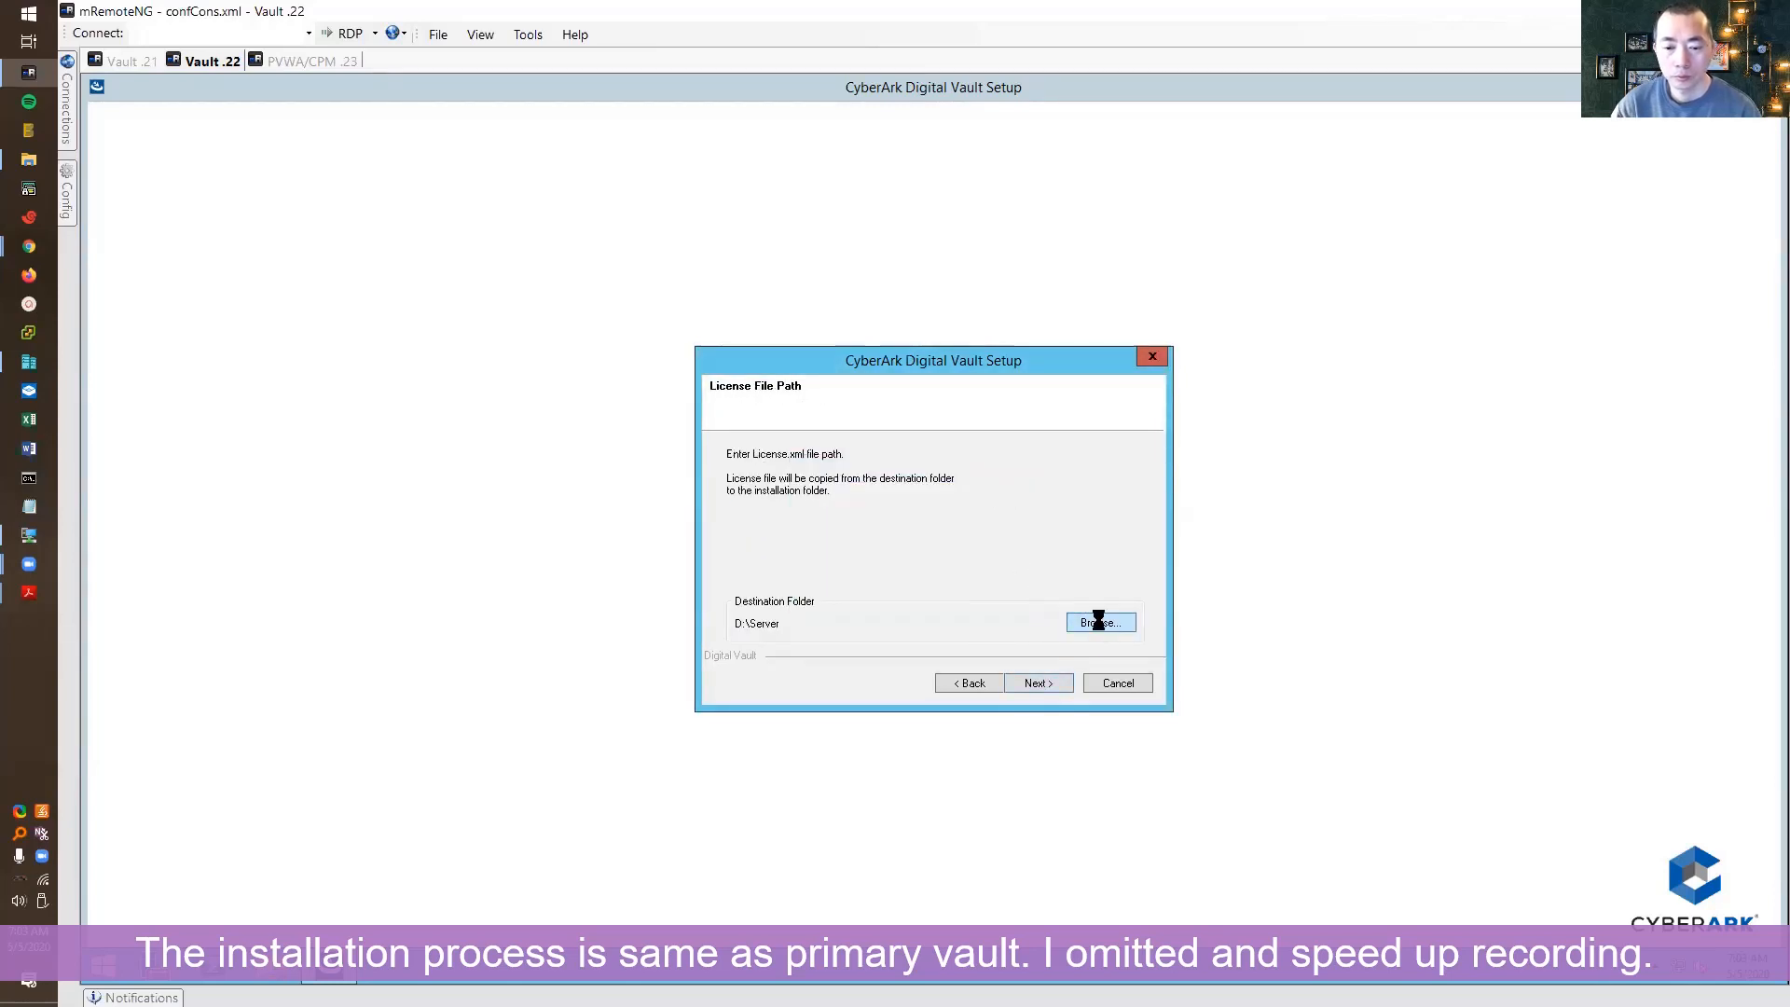
click(1057, 521)
click(1049, 546)
double_click(880, 554)
double_click(901, 570)
click(910, 572)
click(959, 659)
click(1039, 683)
Point the operator key location to the Operator CD folder under License and Operator Keys
click(1098, 623)
click(1057, 521)
click(1050, 547)
double_click(892, 505)
double_click(914, 521)
click(916, 570)
click(960, 659)
click(1040, 684)
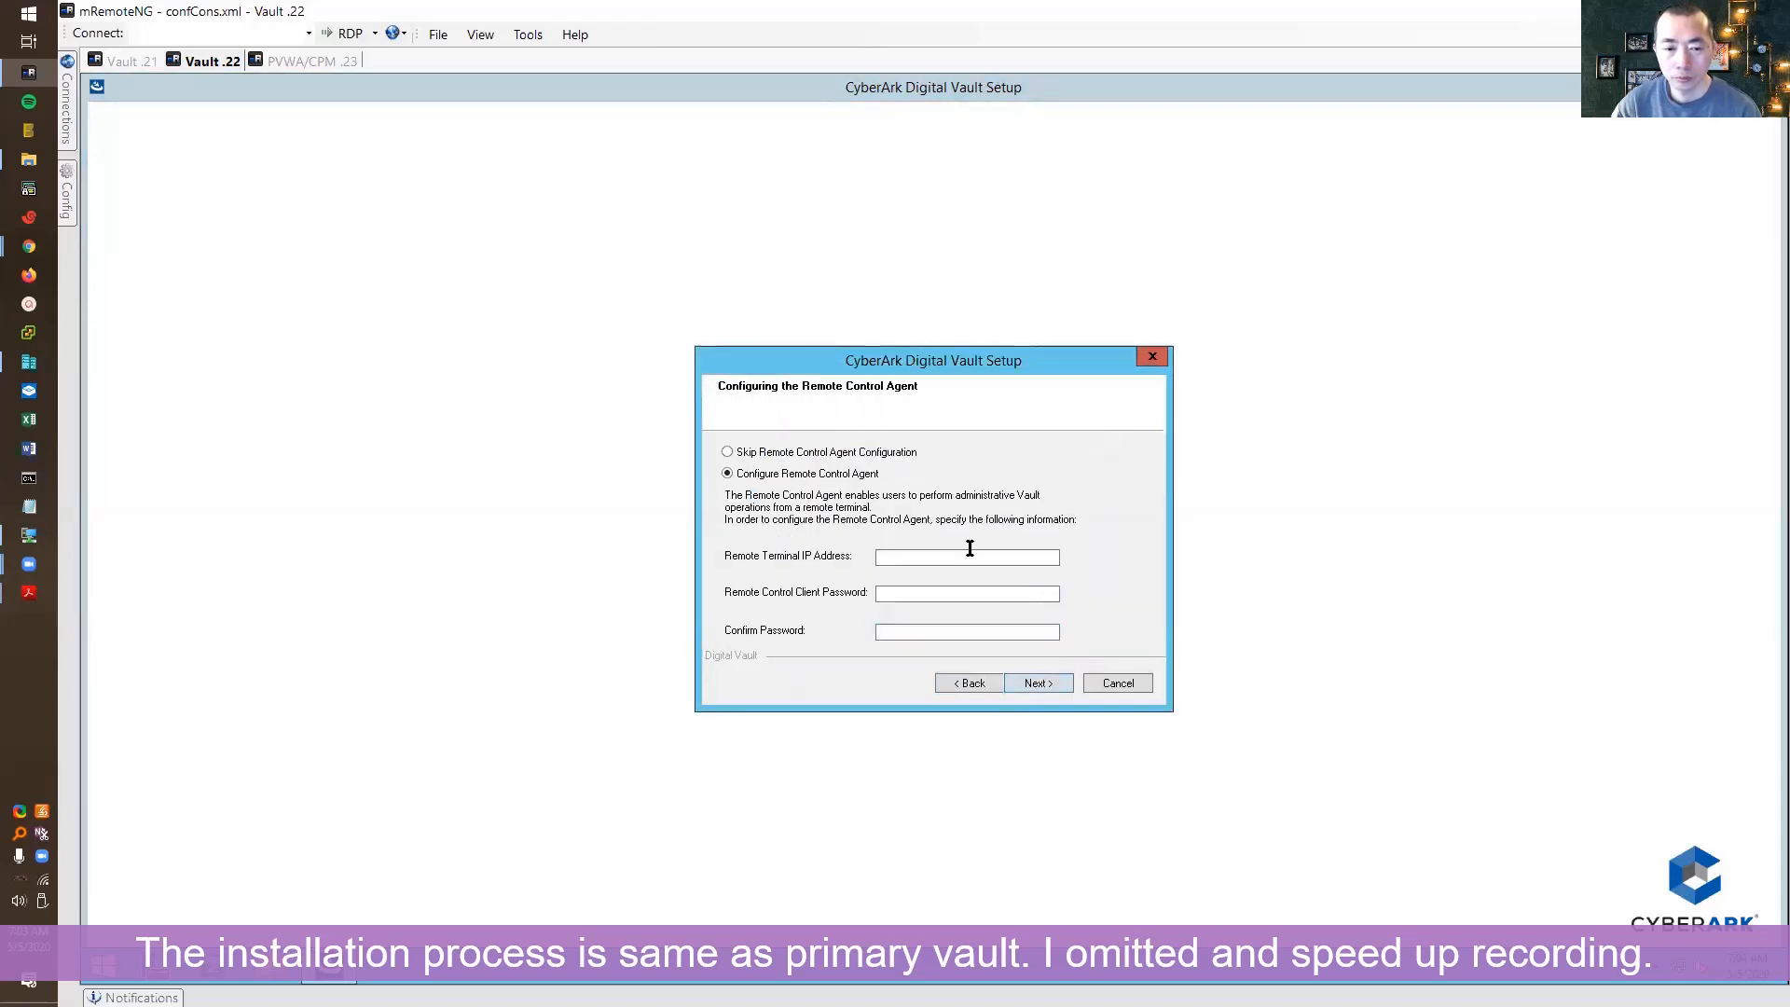
Set the Remote Control Agent terminal IP to 192.168.2.23 with a client password
click(919, 555)
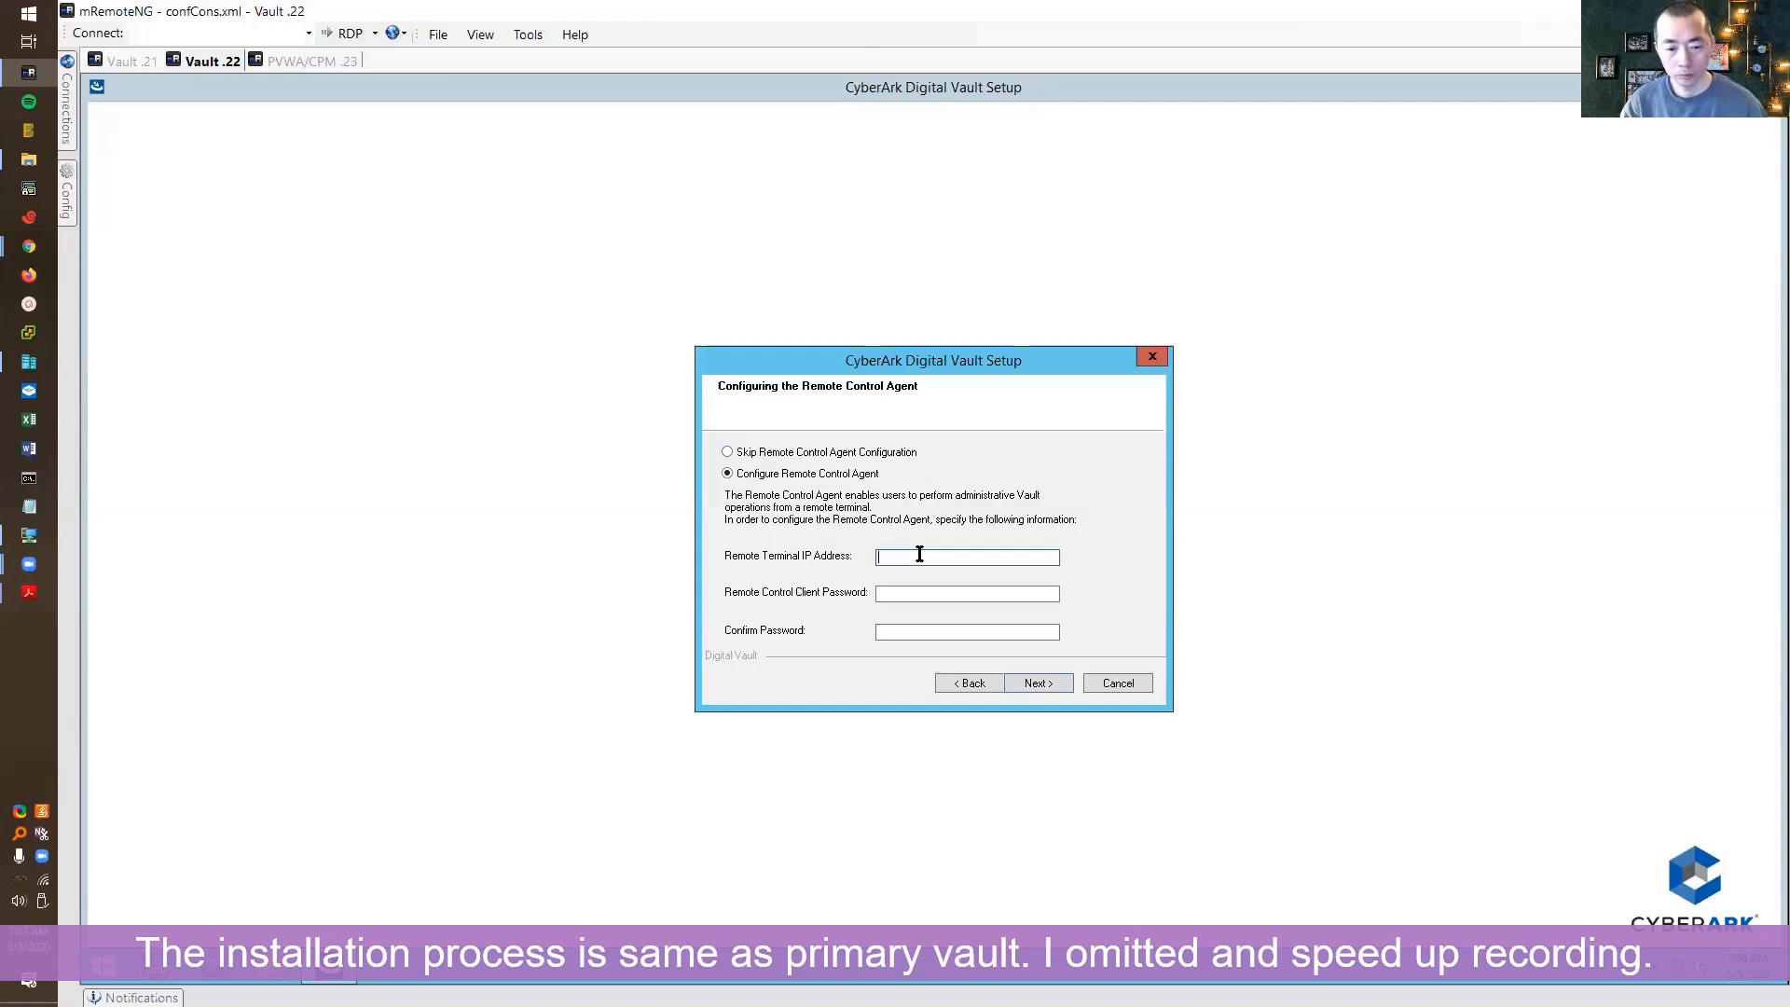
text(192.168.2.23)
key(Tab)
text(●●●●●●●●●)
key(Tab)
text(●●●●●●●●●)
key(Return)
Skip distributed vaults, choose Do not harden, and start the installation
click(1038, 684)
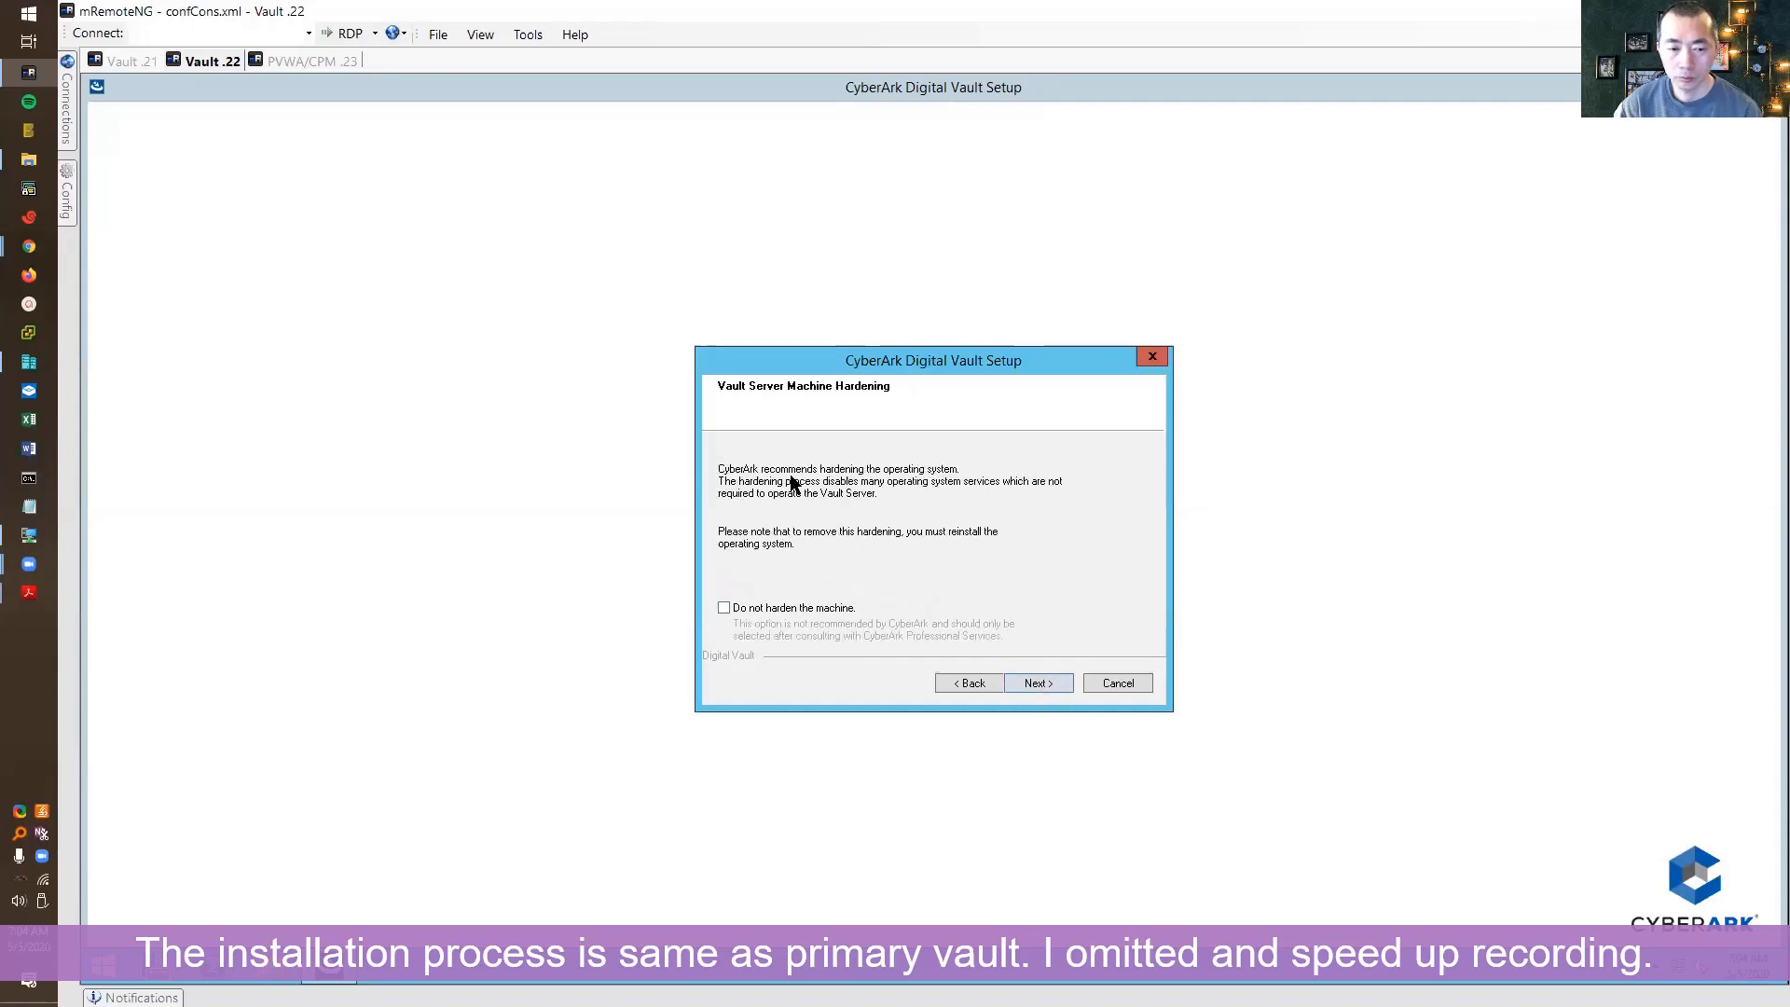
click(726, 608)
click(1039, 683)
key(Return)
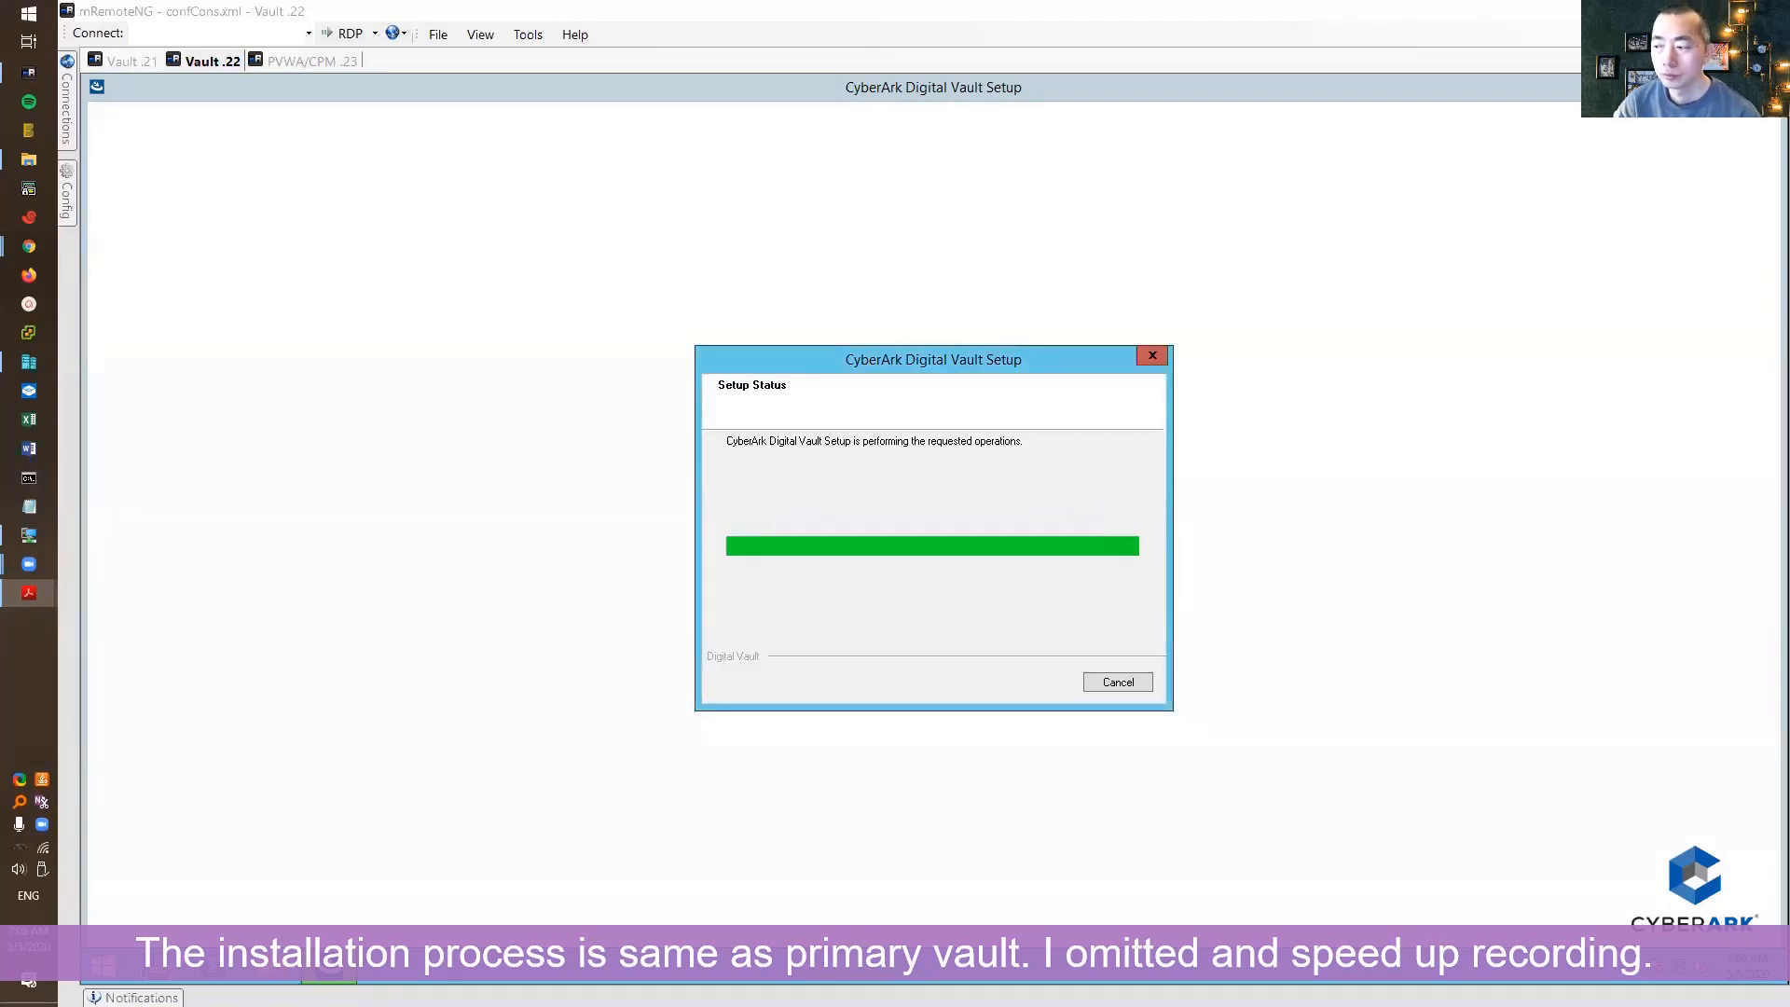
Set the Master and Administrator passwords, choose to restart later, and finish setup
text(●●●●●●●●)
key(Tab)
text(●●●●●●●●●)
key(Tab)
text(●●●●●●●●●)
key(Tab)
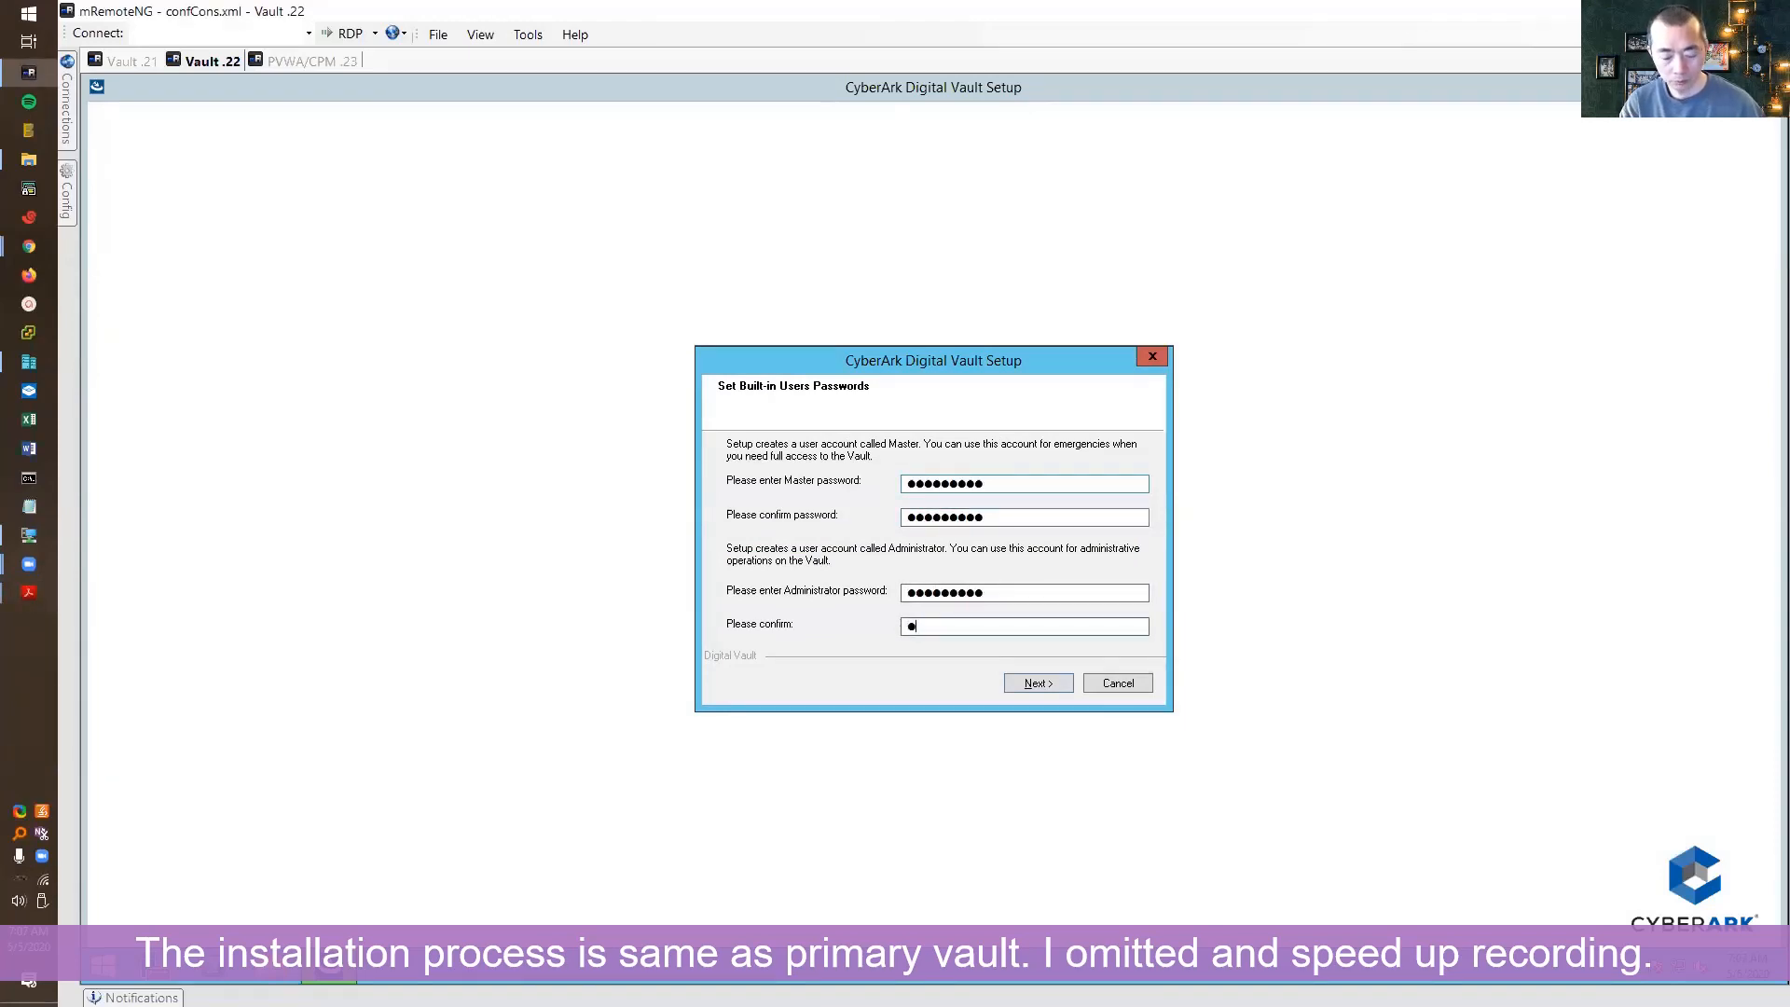
text(●●●●●●●●●)
key(Return)
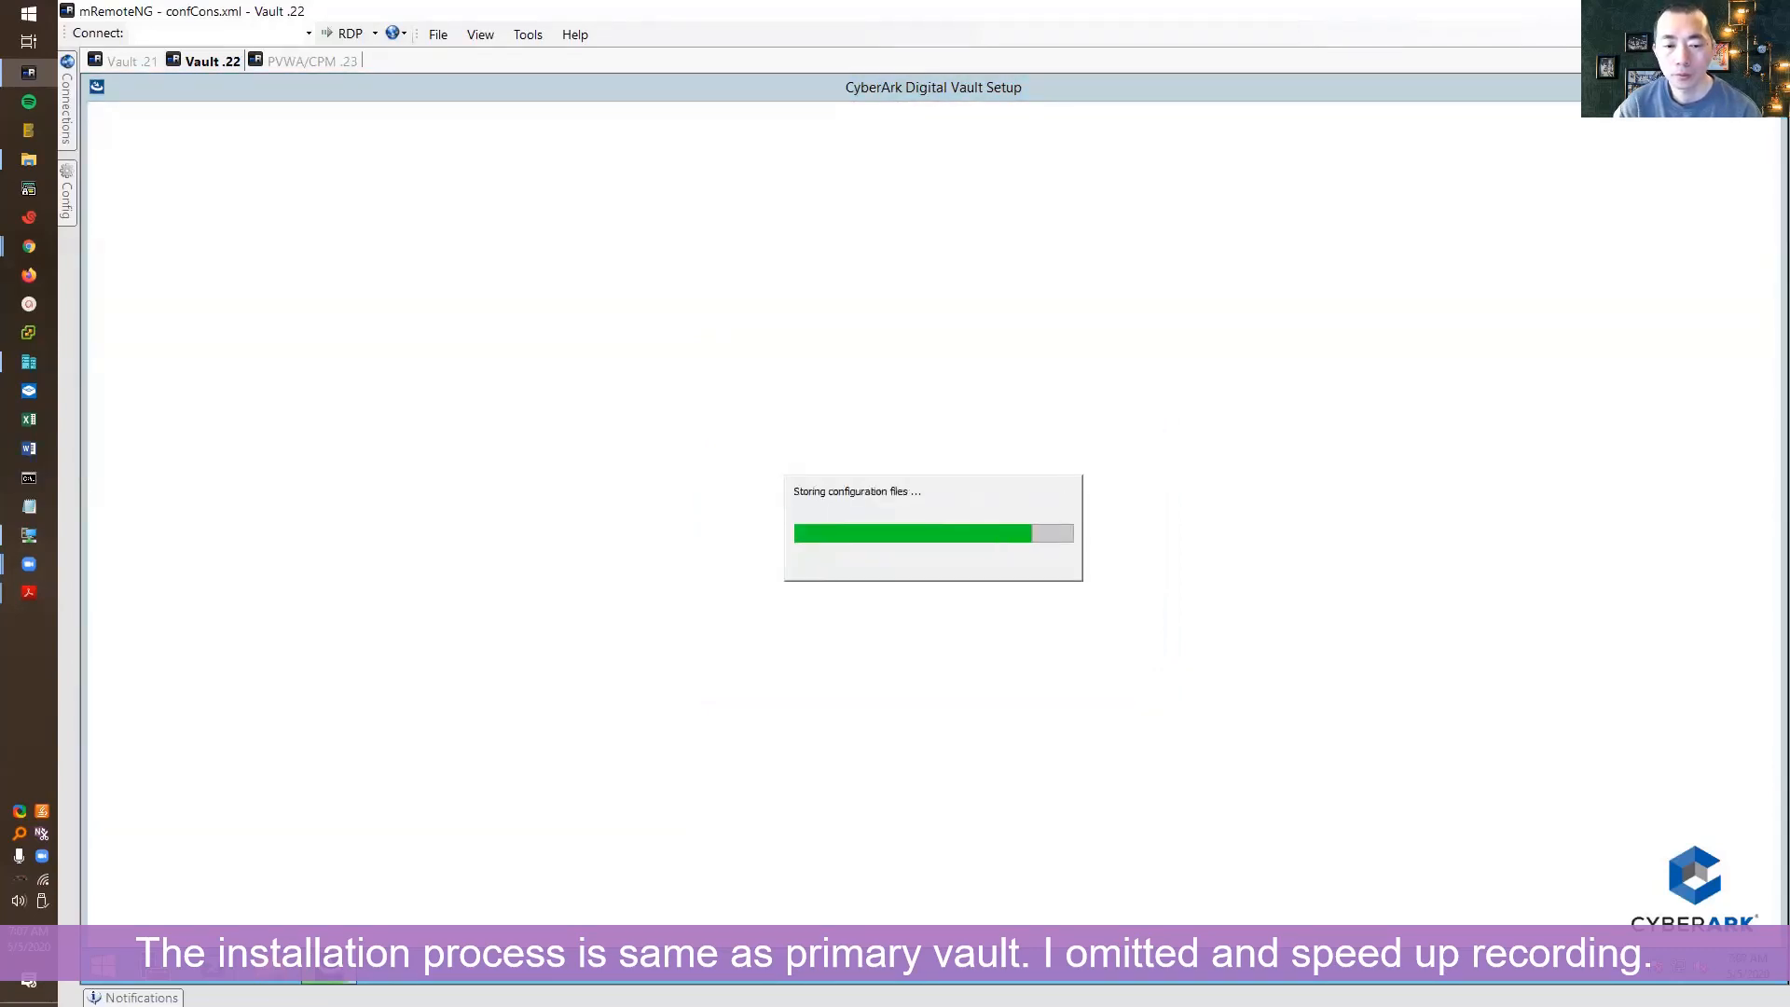
click(1017, 533)
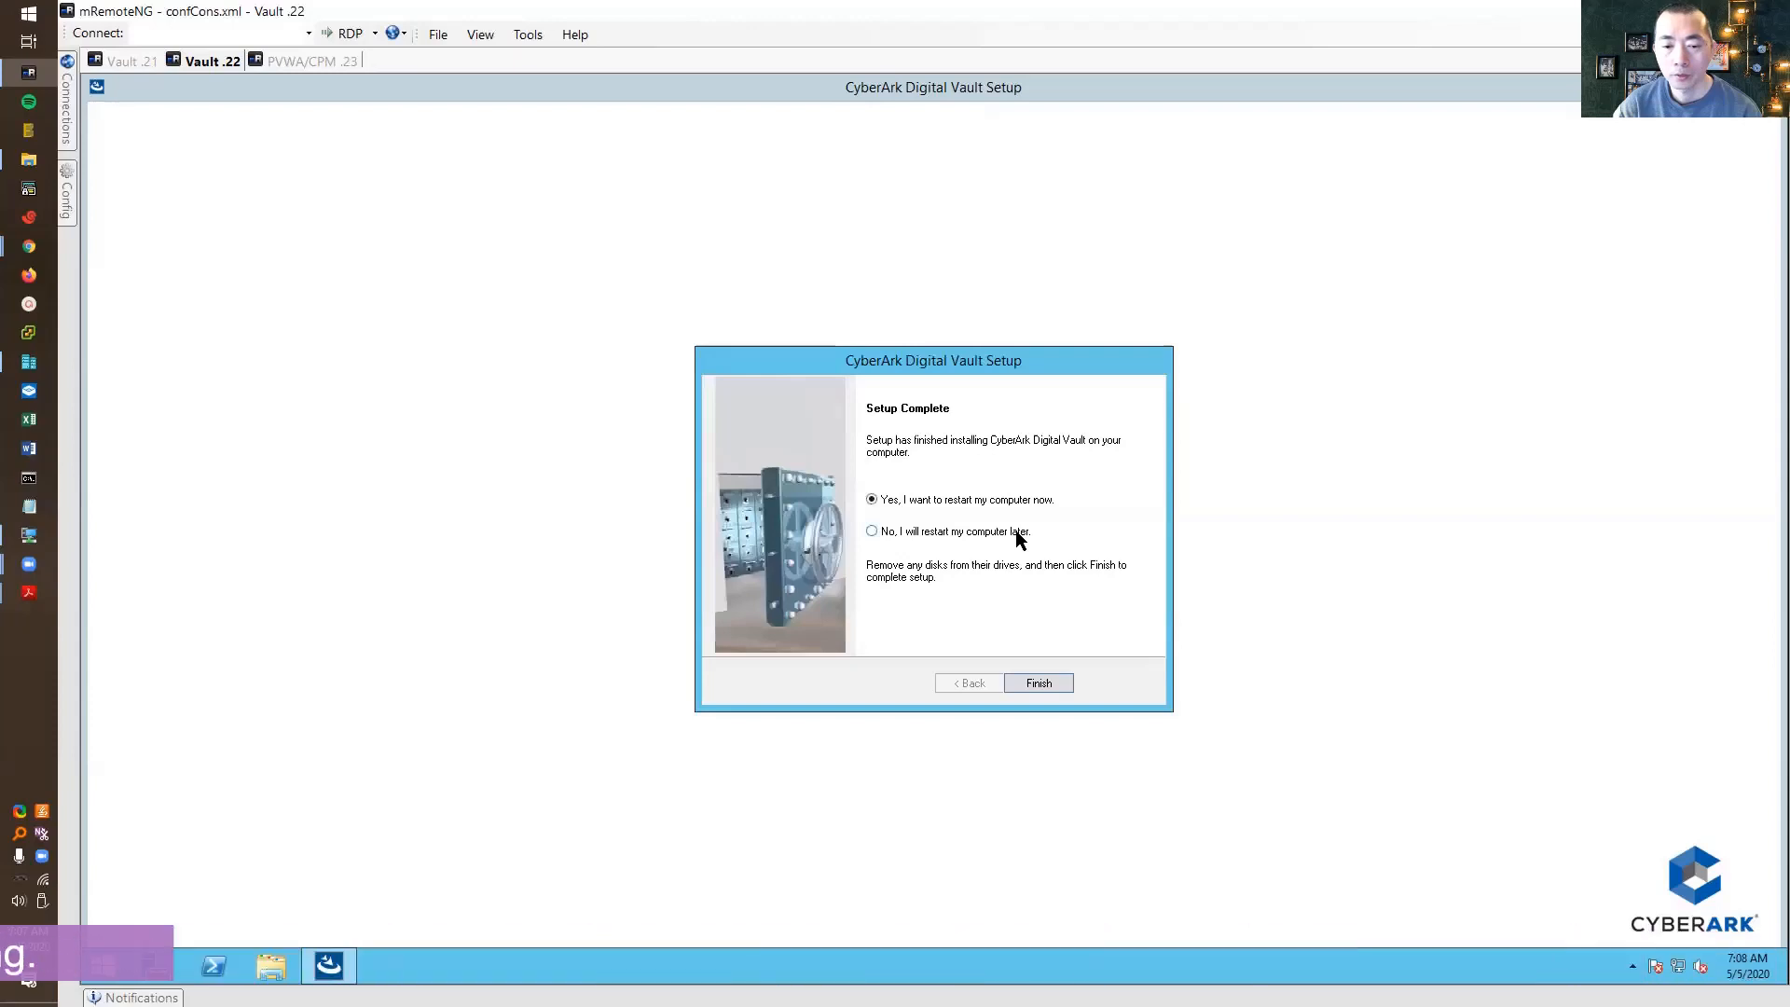
click(1059, 680)
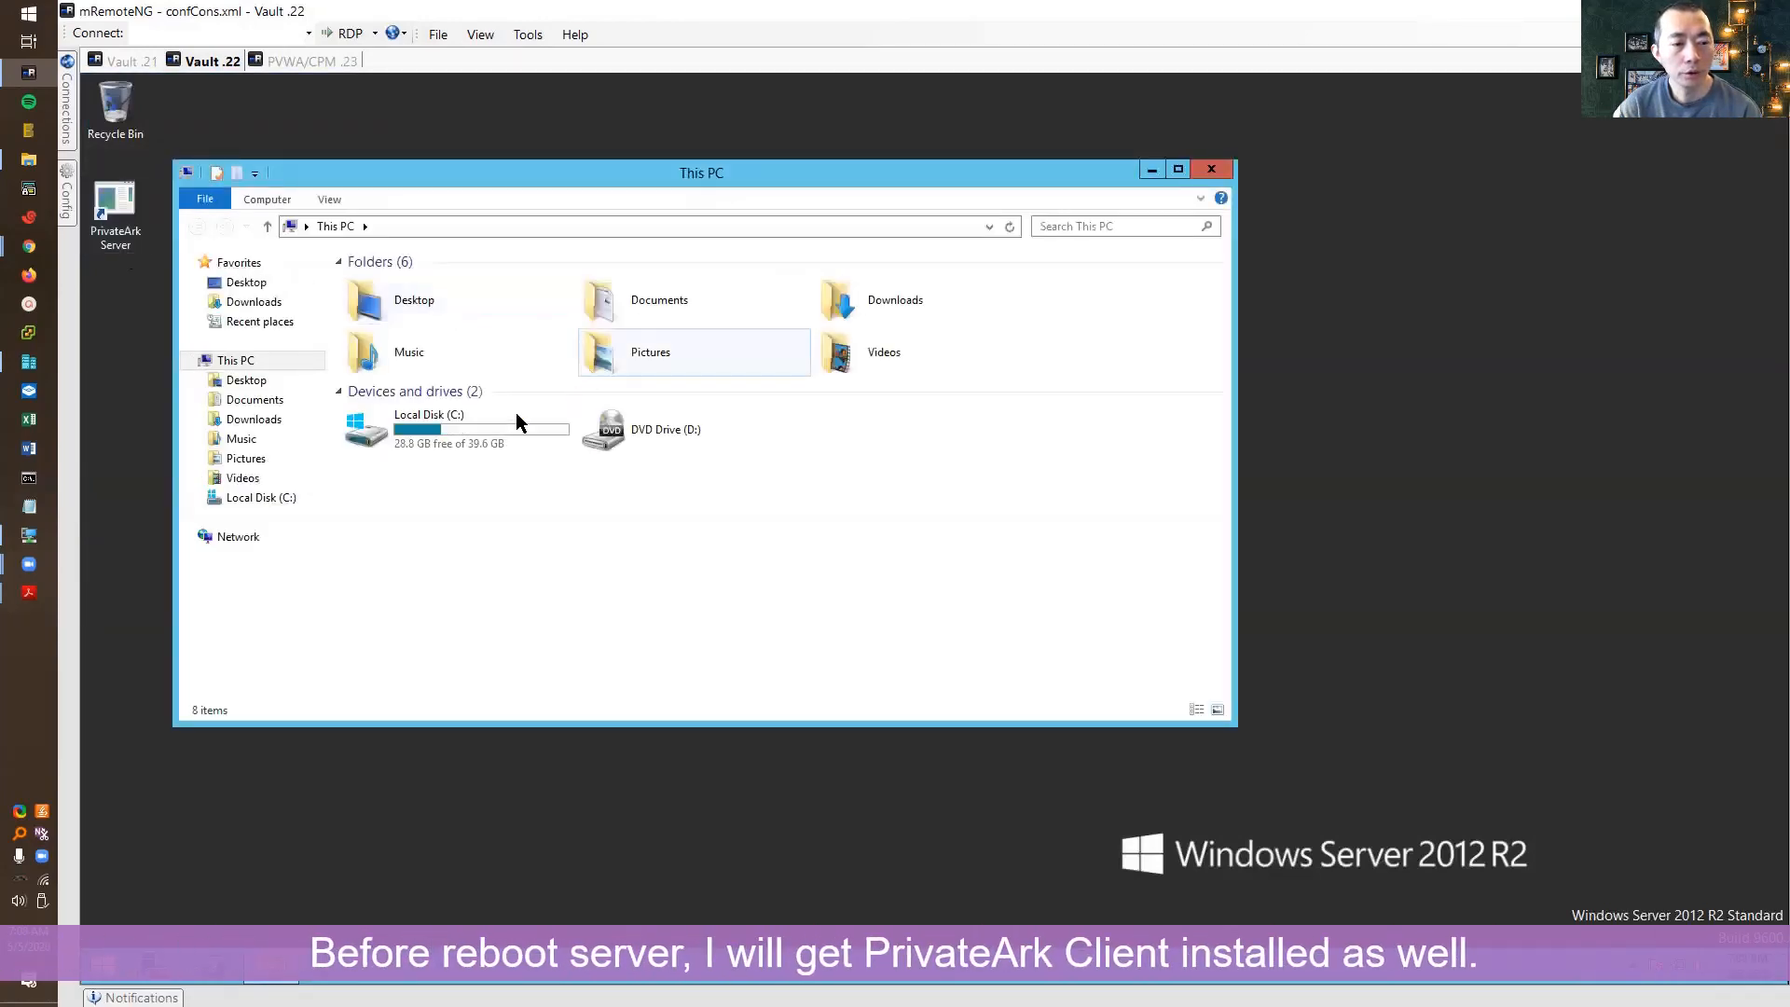
Run C:\CyberArkInstallationFiles\Client-Rls-v11.1\Client setup as administrator
double_click(477, 427)
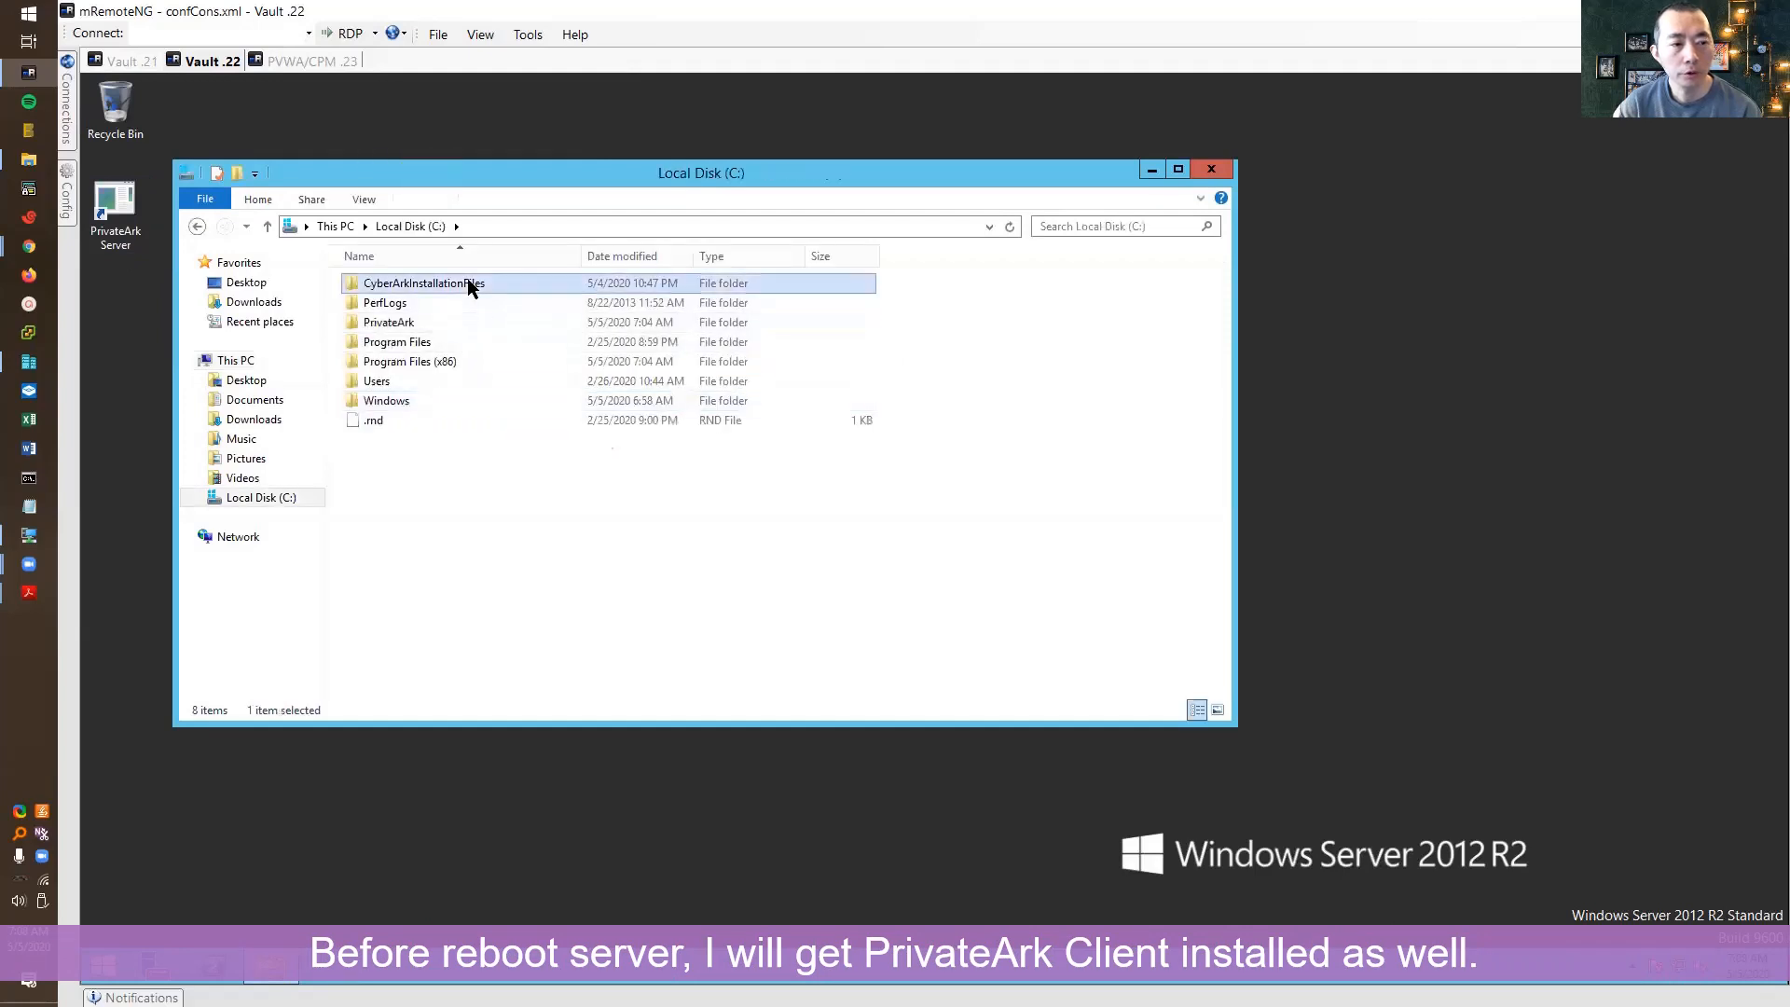
double_click(469, 289)
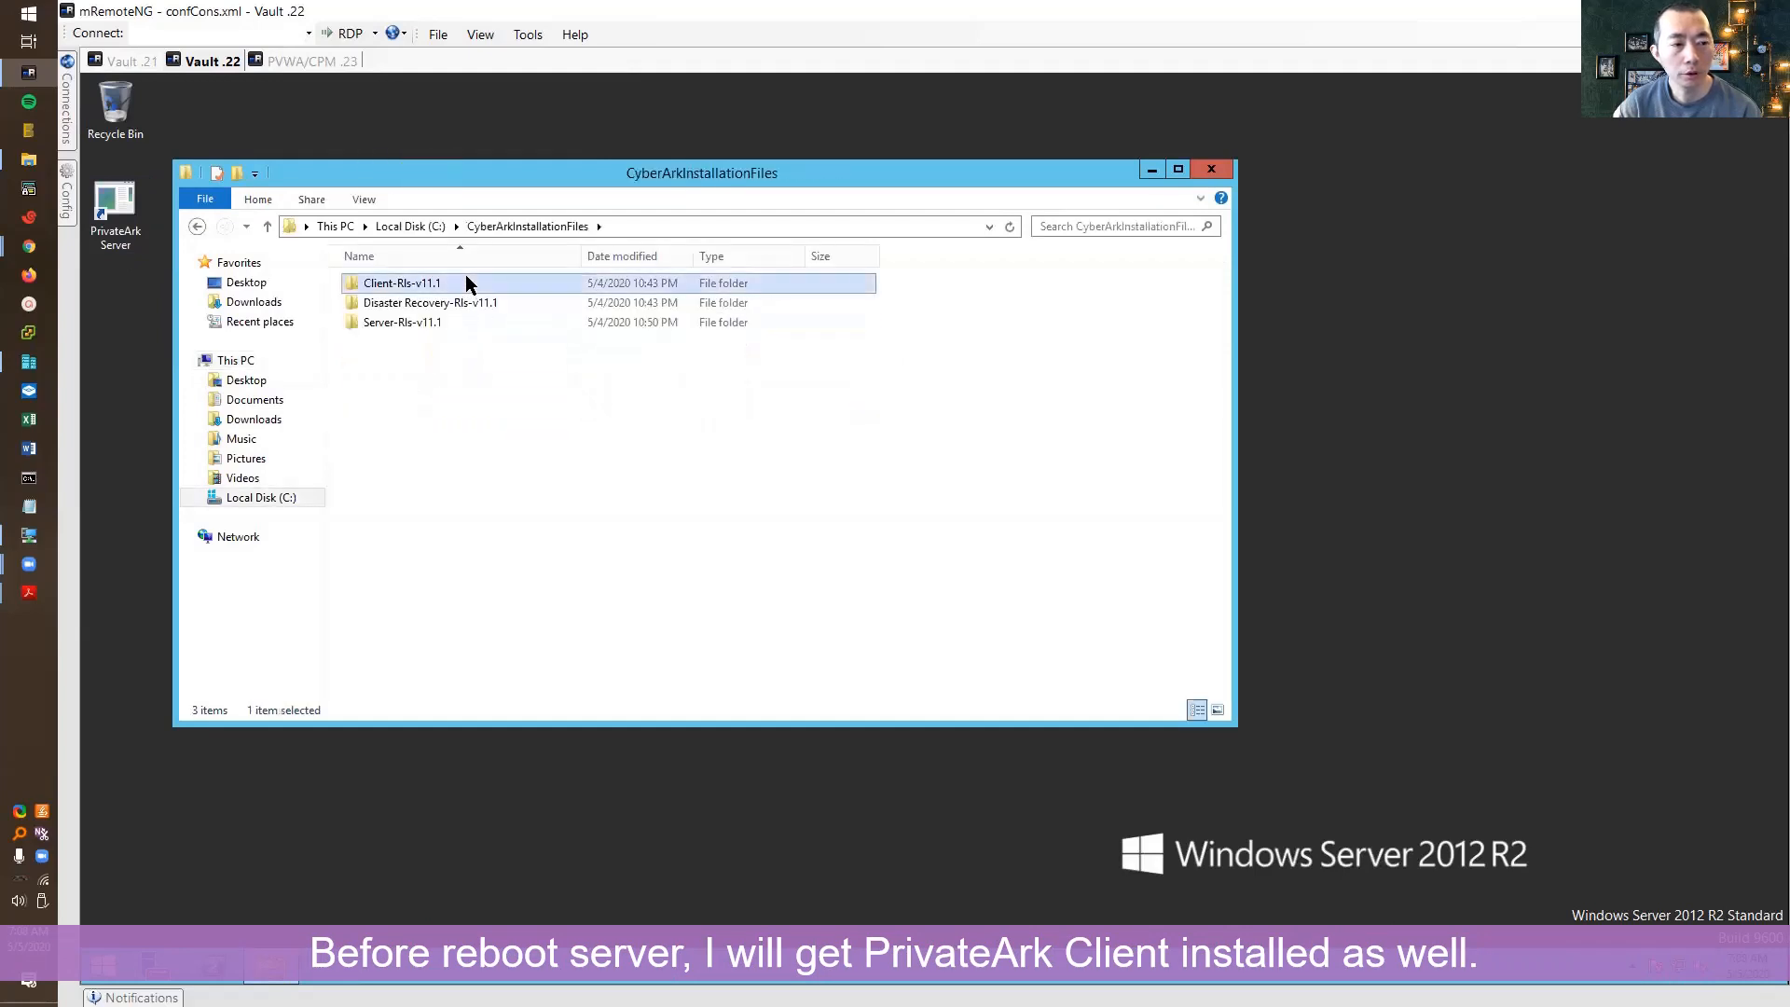
double_click(466, 282)
double_click(456, 283)
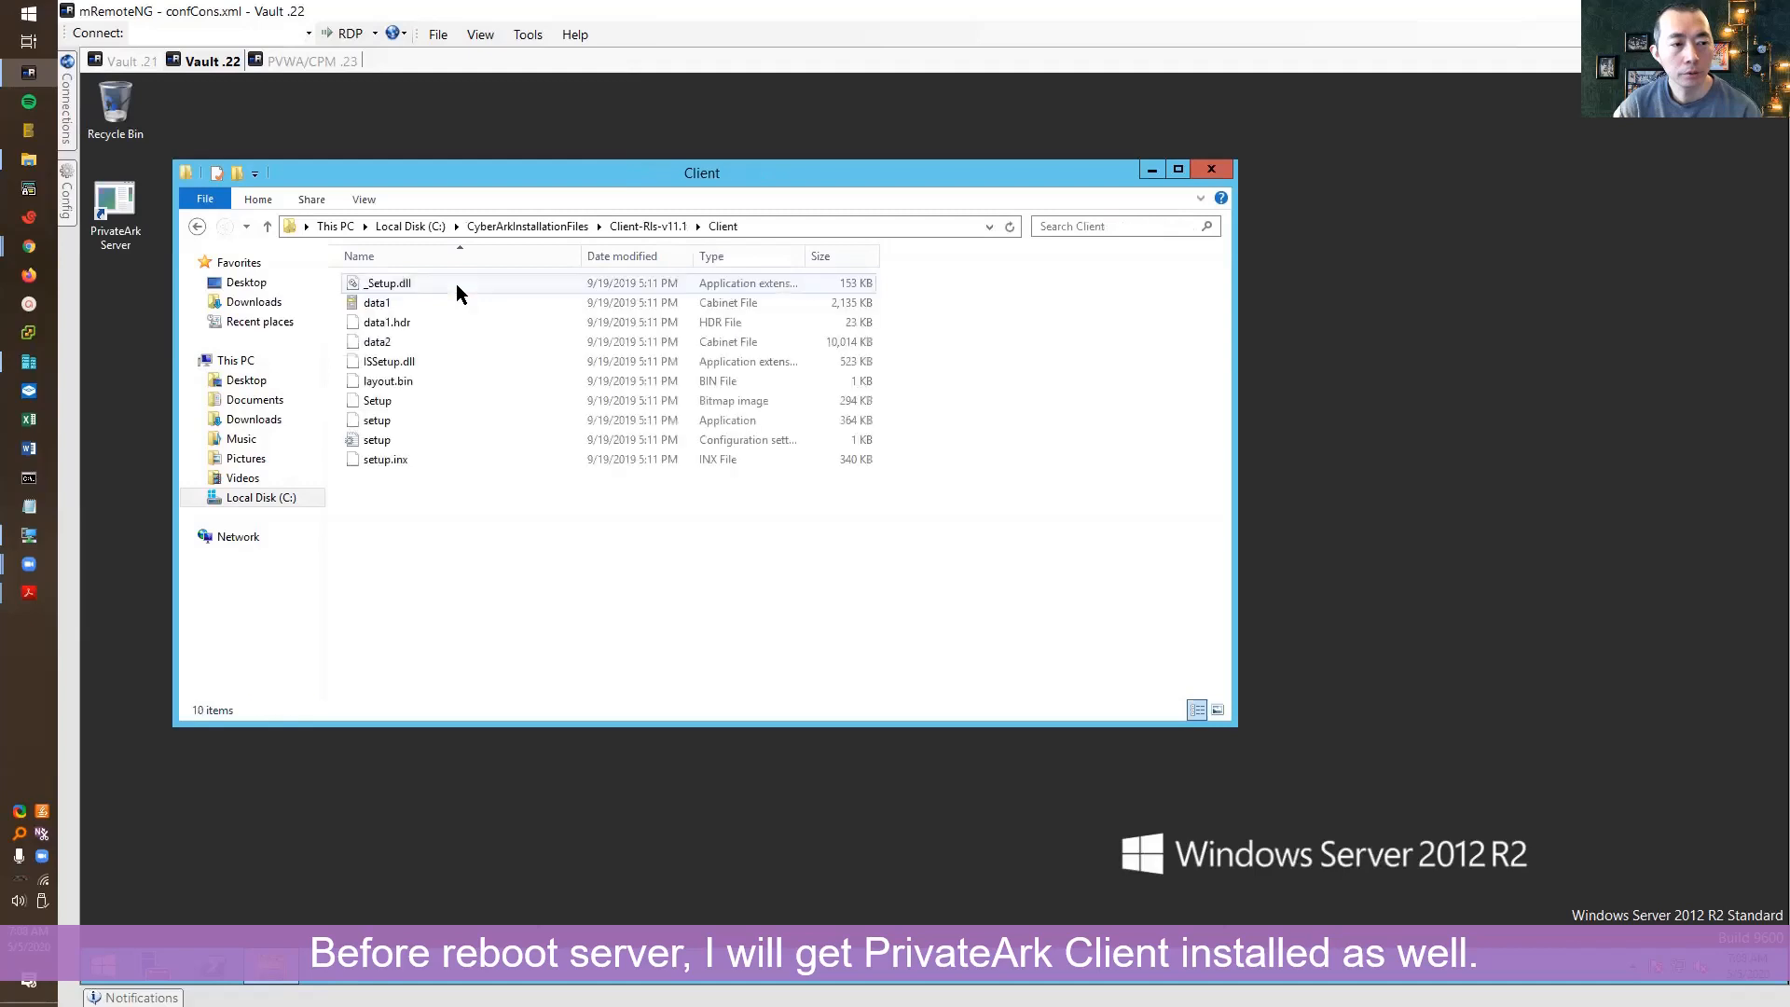
right_click(428, 423)
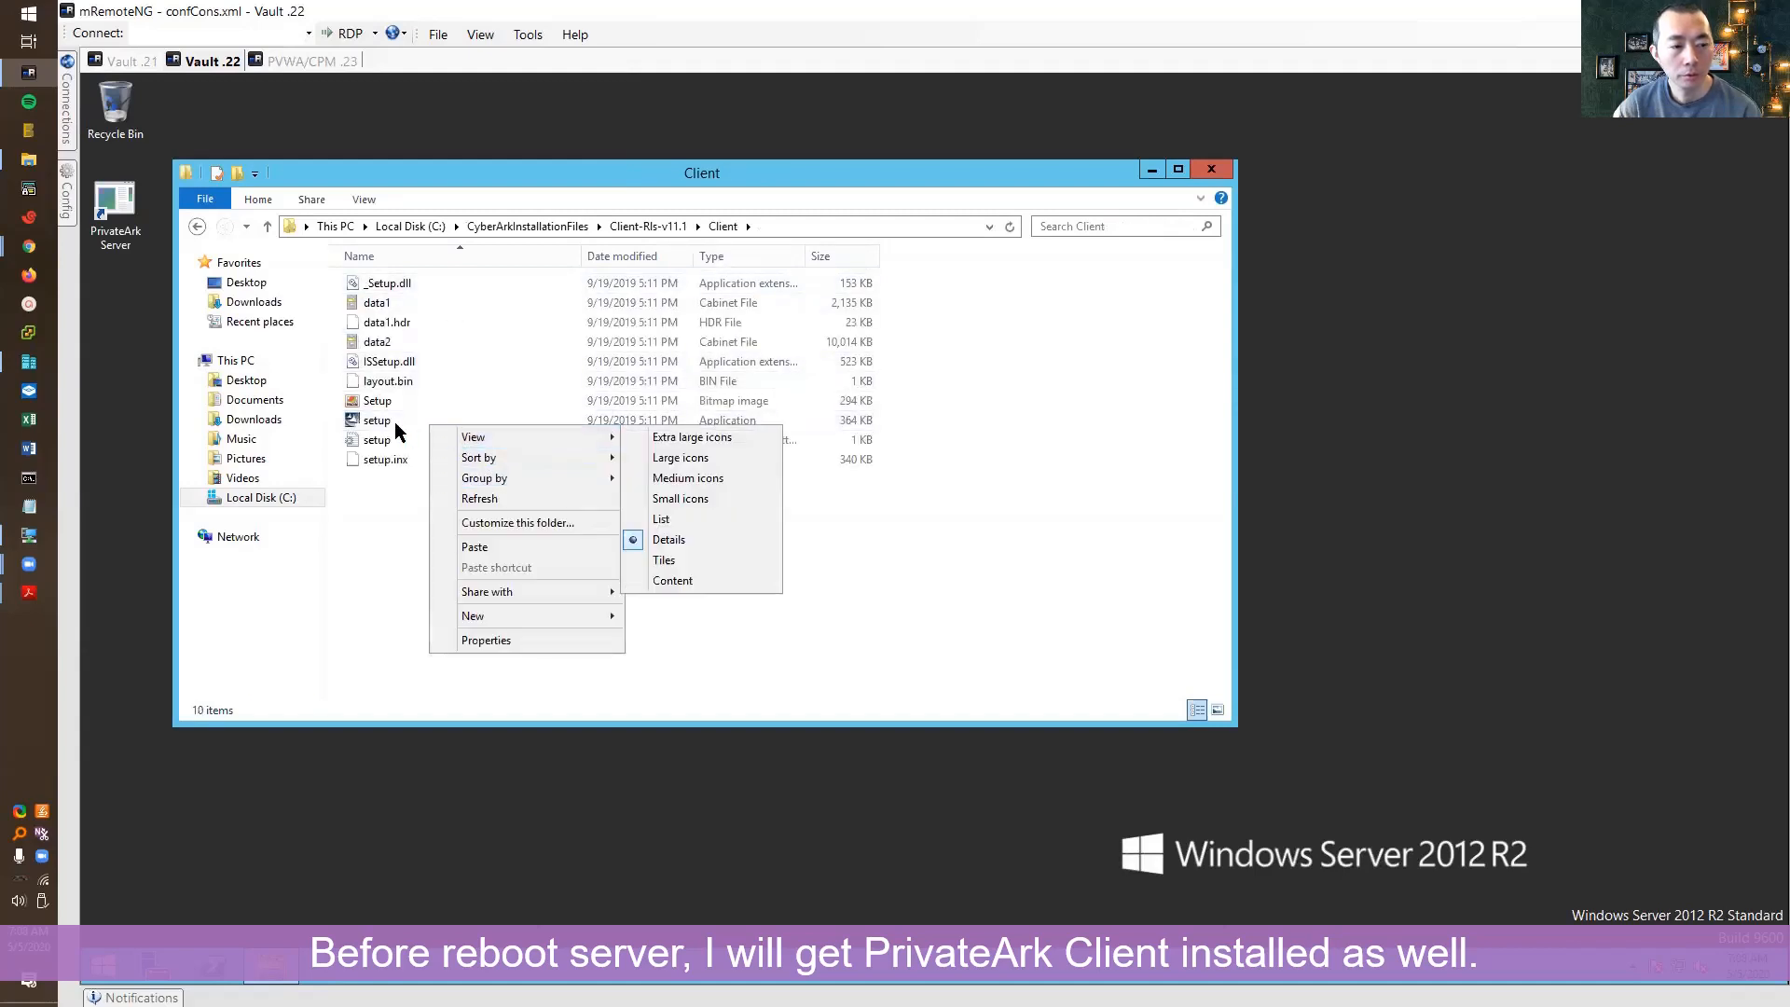
double_click(389, 420)
right_click(389, 421)
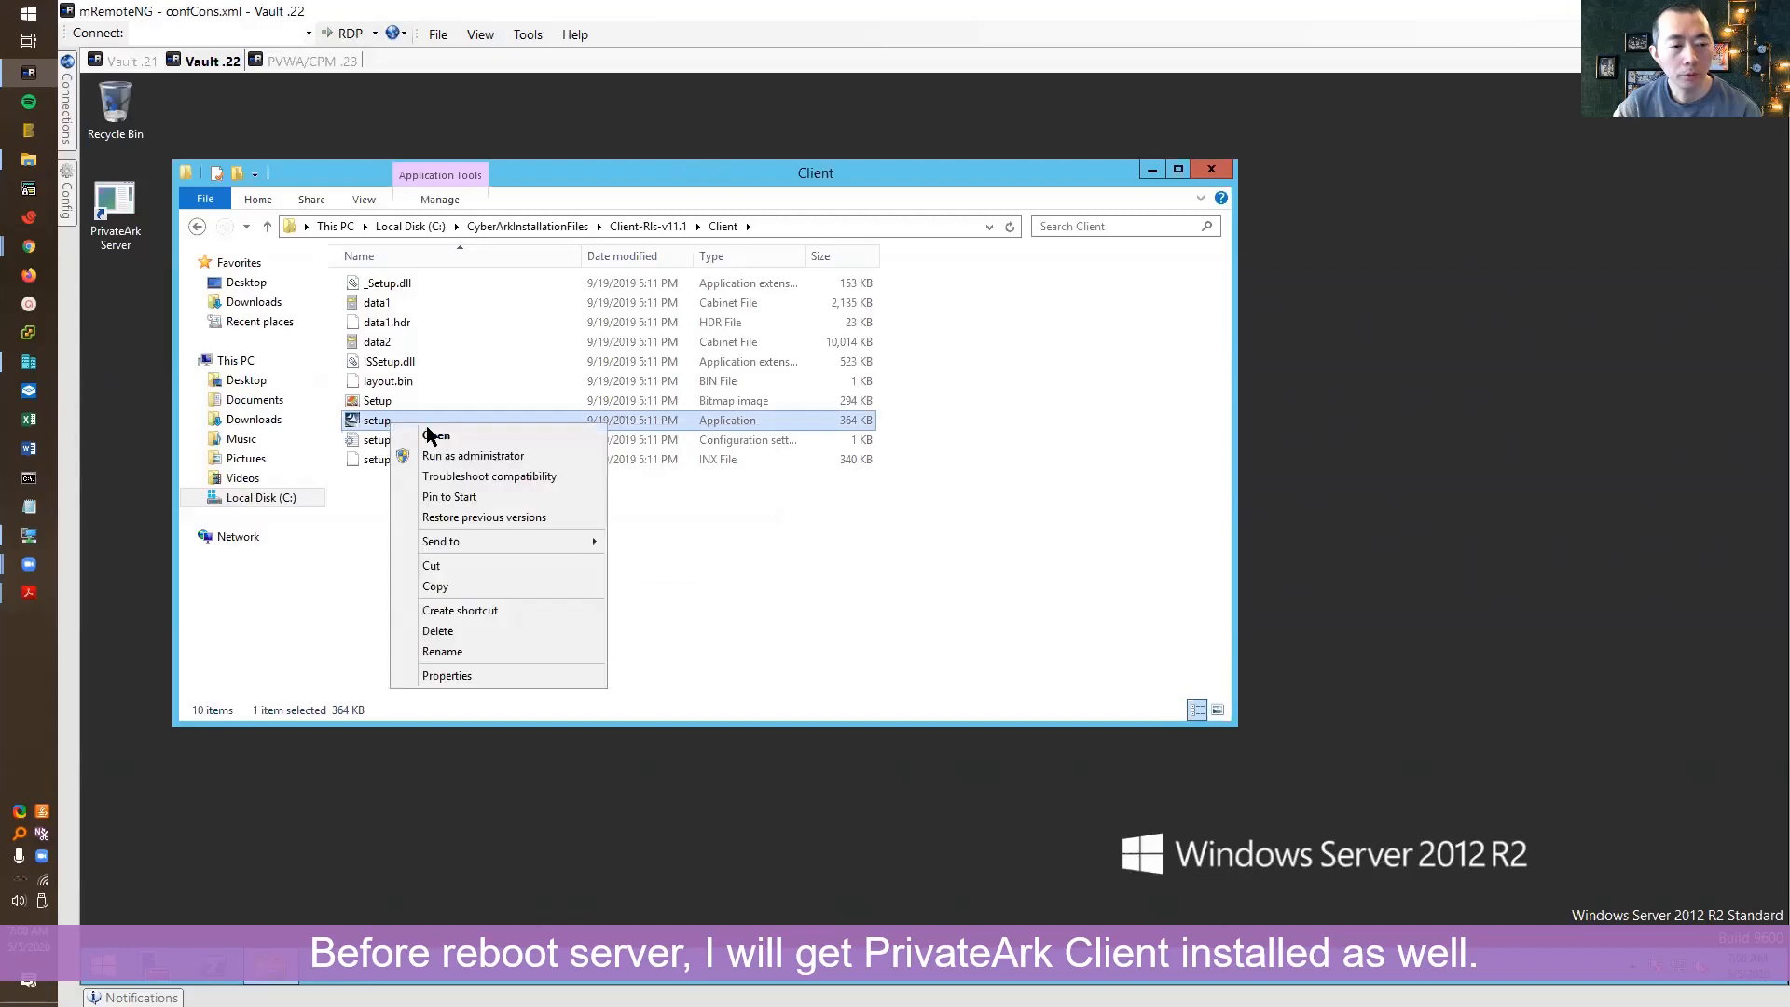
click(478, 455)
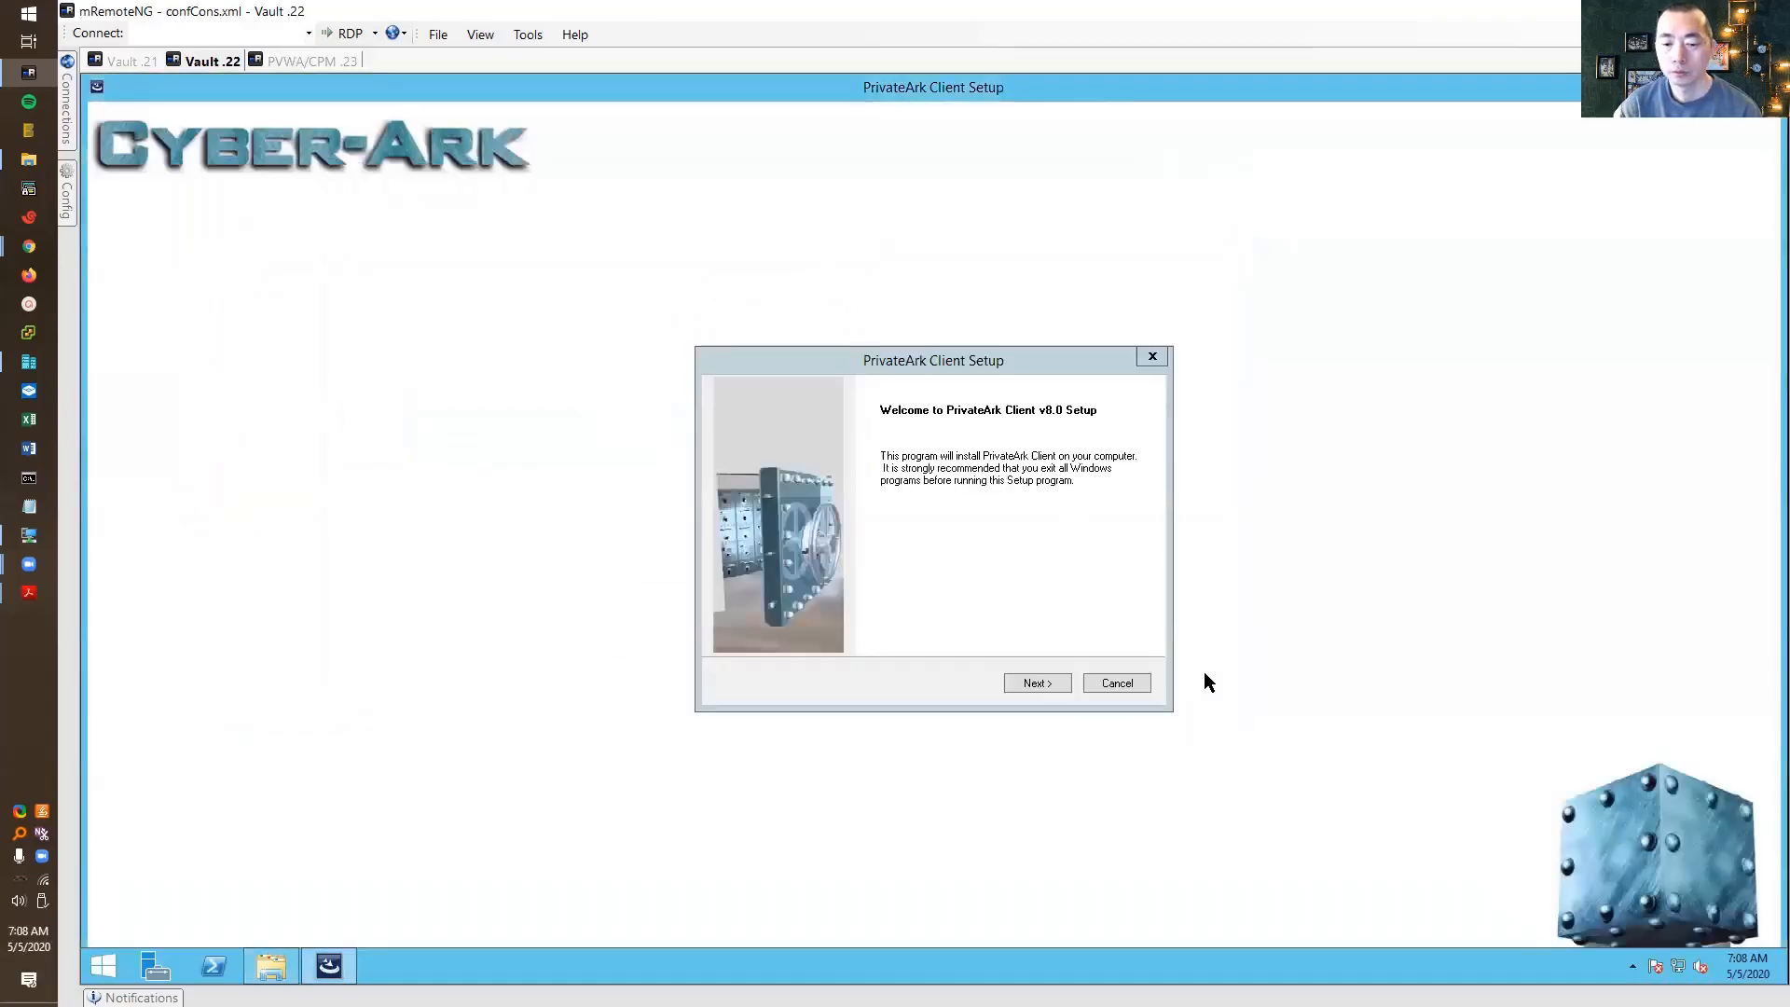
Install PrivateArk Client with company 51sec.org and default folders, then finish and restart
click(1038, 682)
click(1038, 684)
click(951, 547)
text(51sec.org)
click(1037, 683)
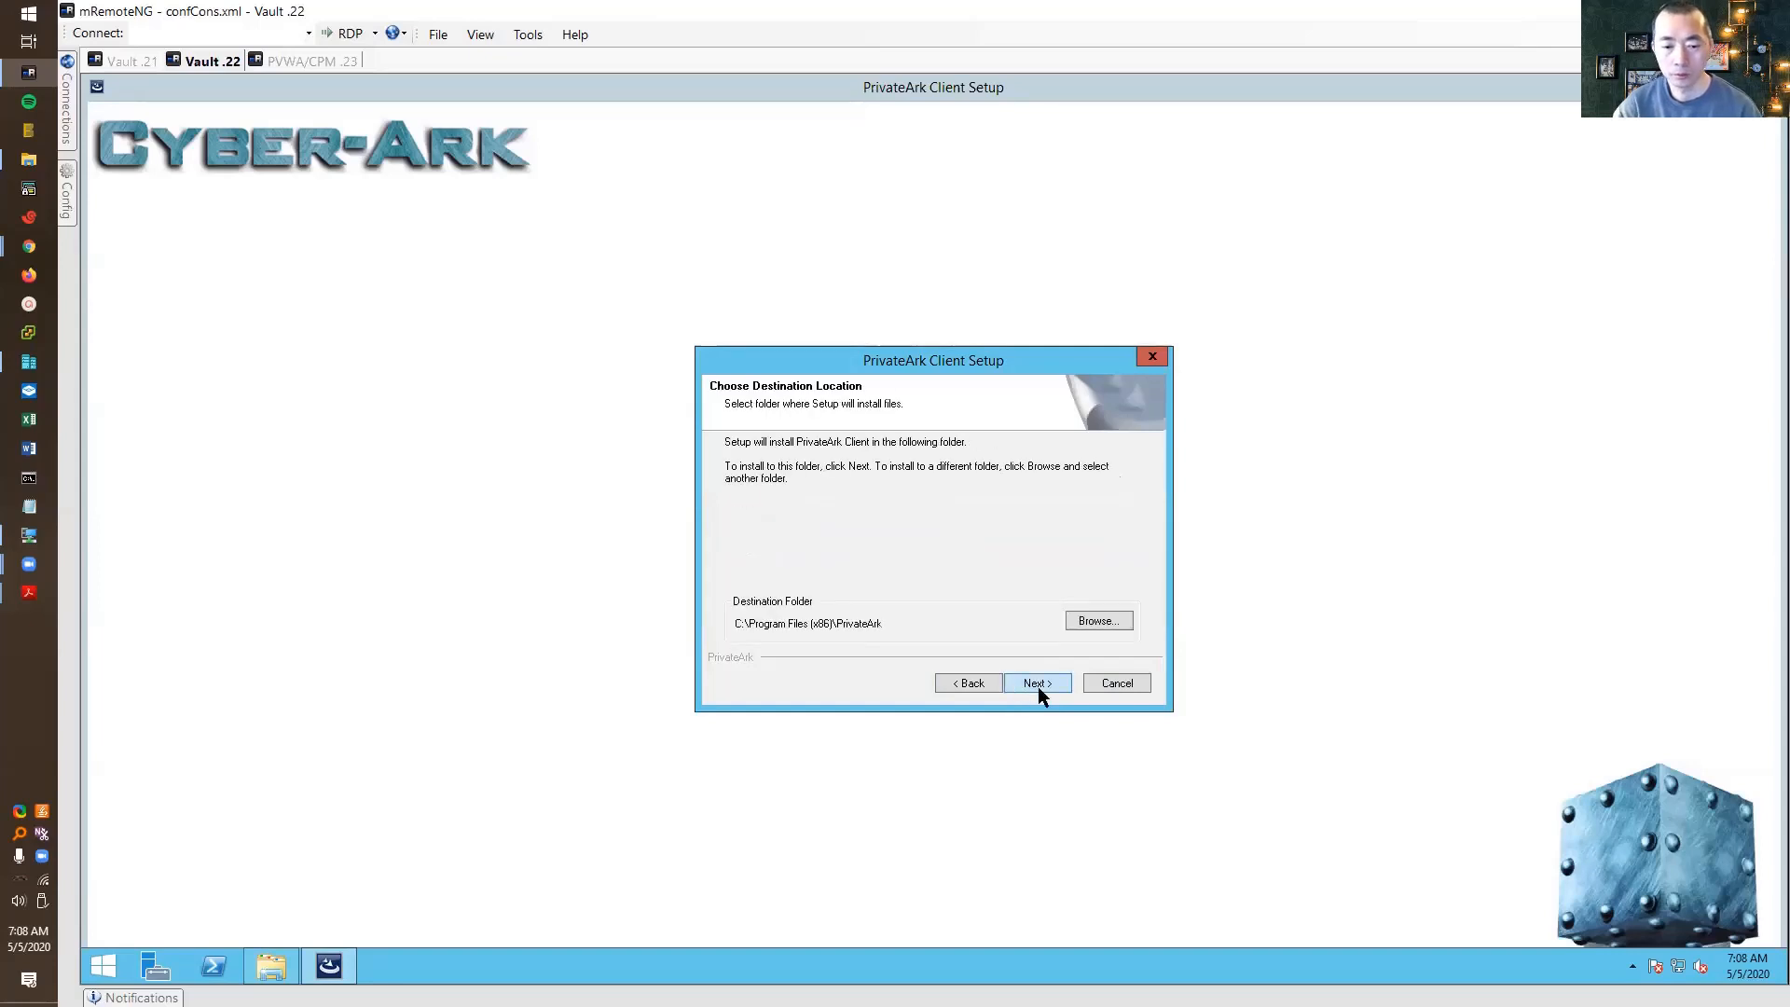
click(1038, 685)
click(1038, 686)
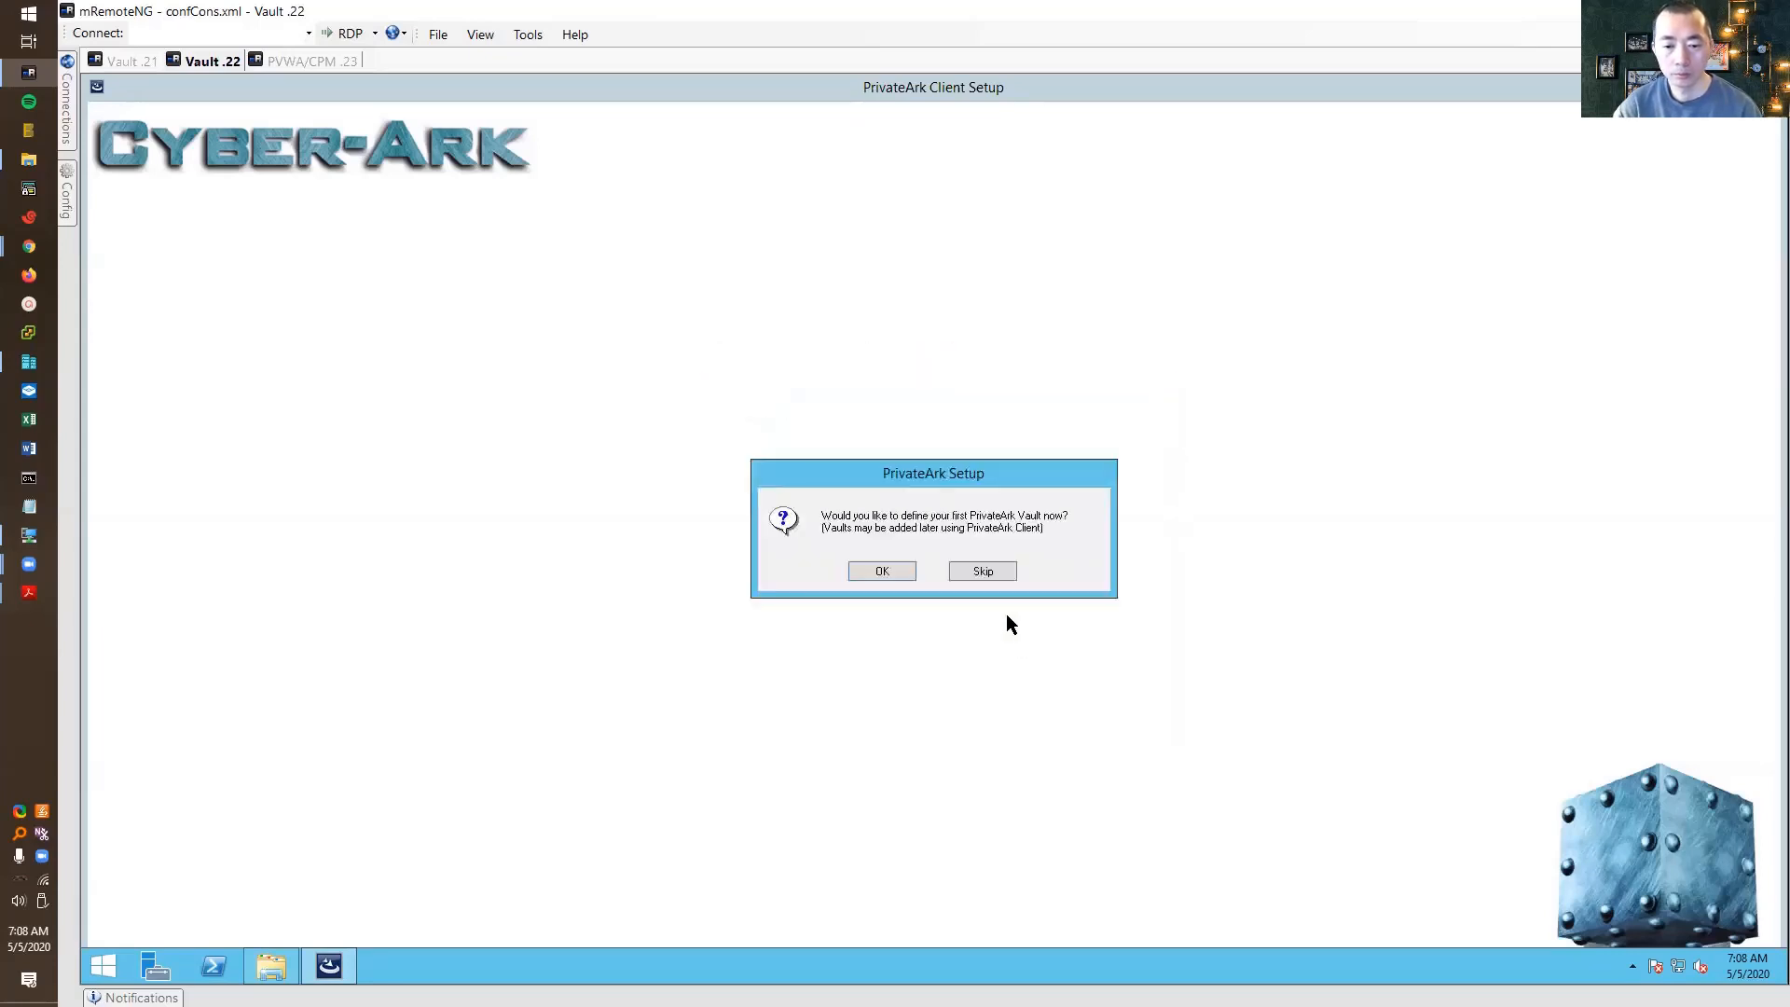
click(977, 568)
click(1039, 684)
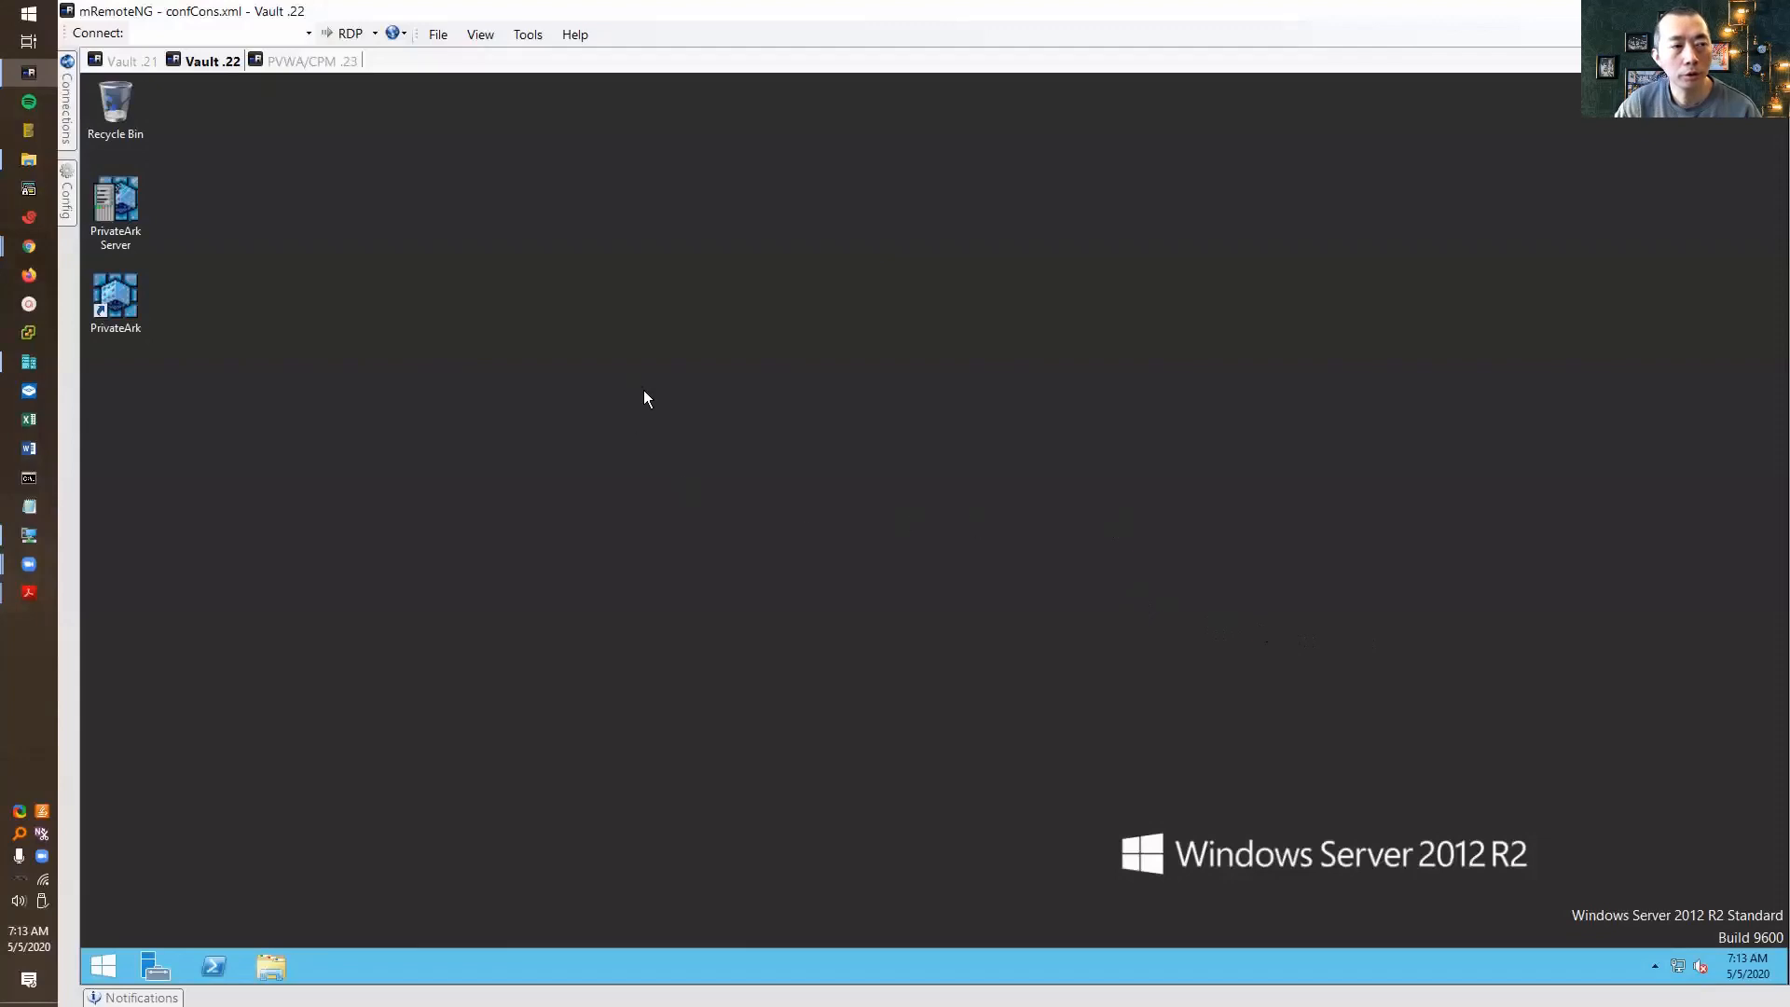
On Vault .21, log off and log back on as administrator, dismissing the gateway disconnection notice
click(124, 62)
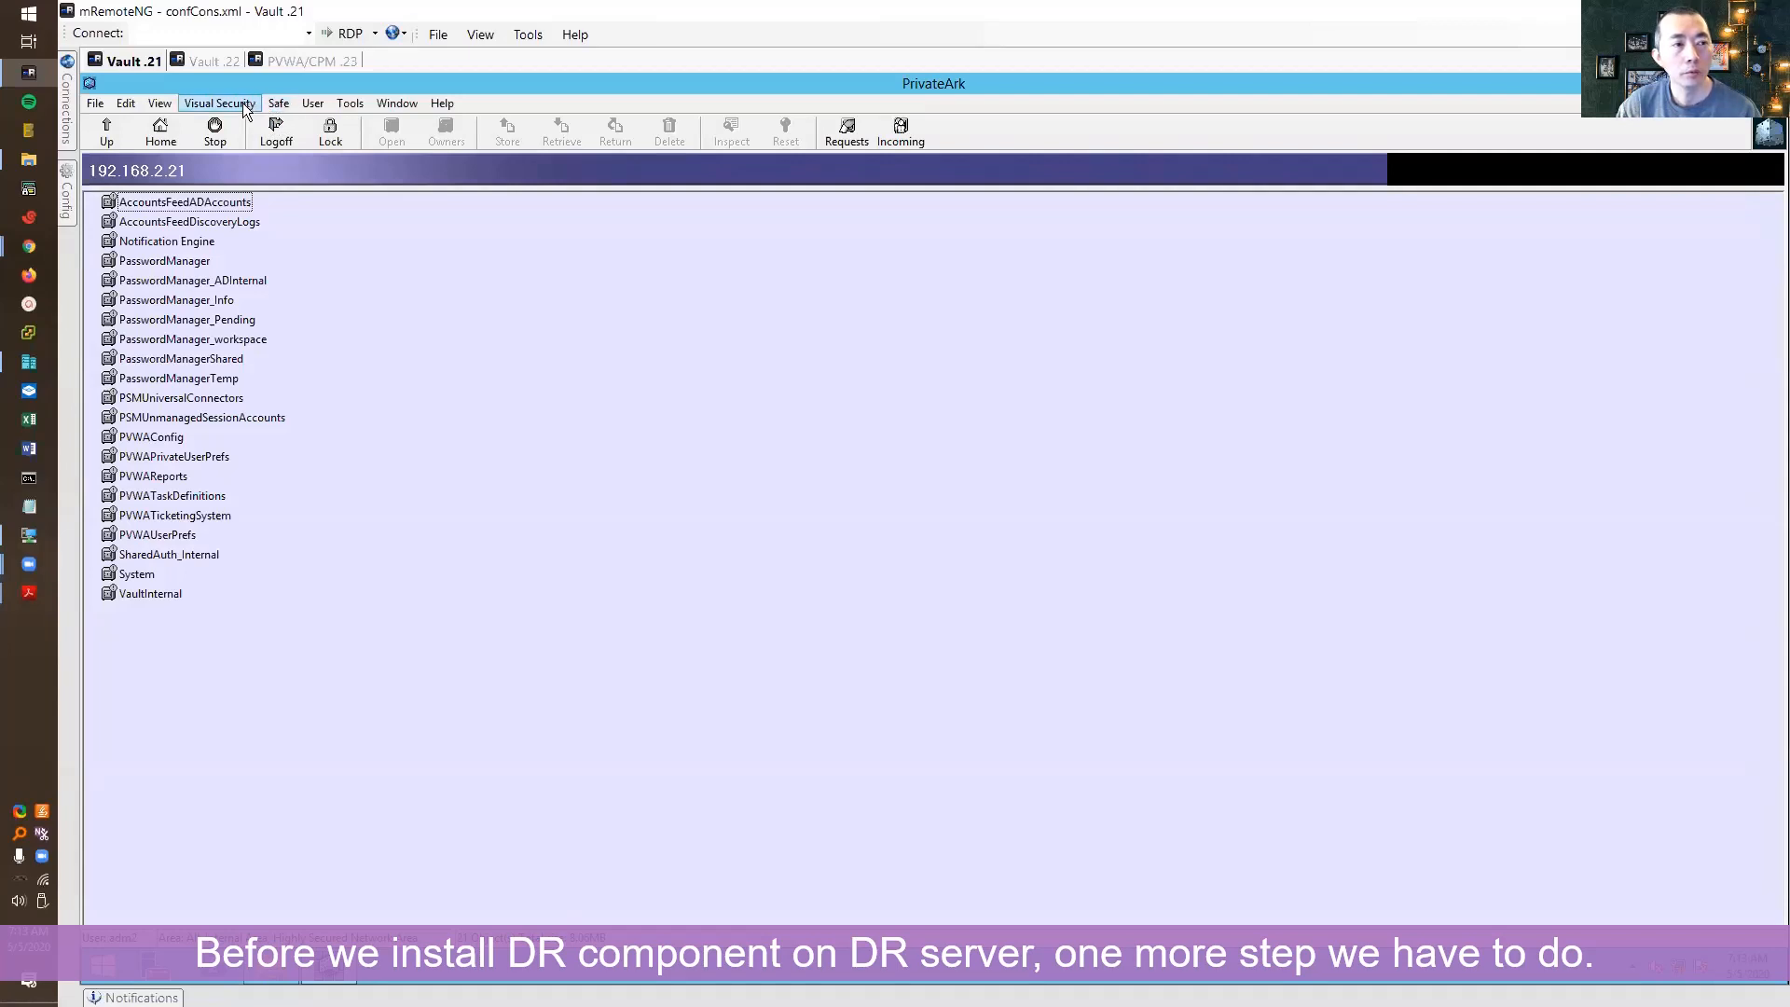
click(347, 103)
mouse_move(313, 104)
click(331, 160)
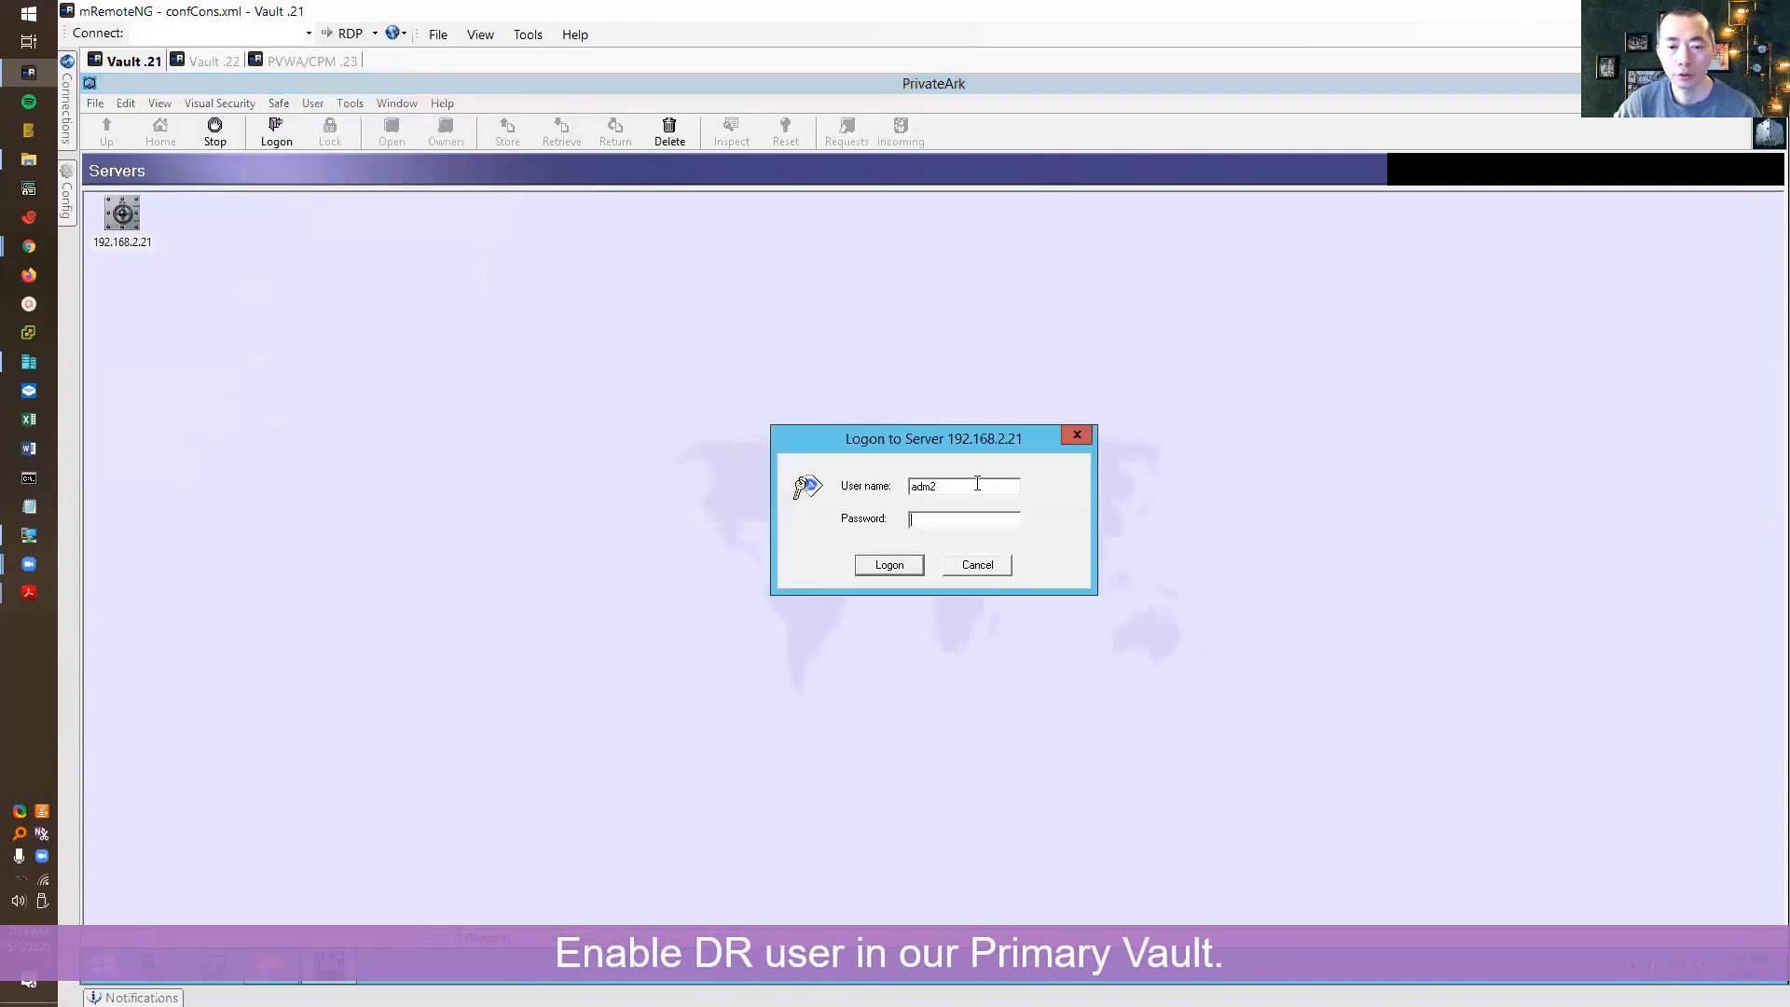
text(administra)
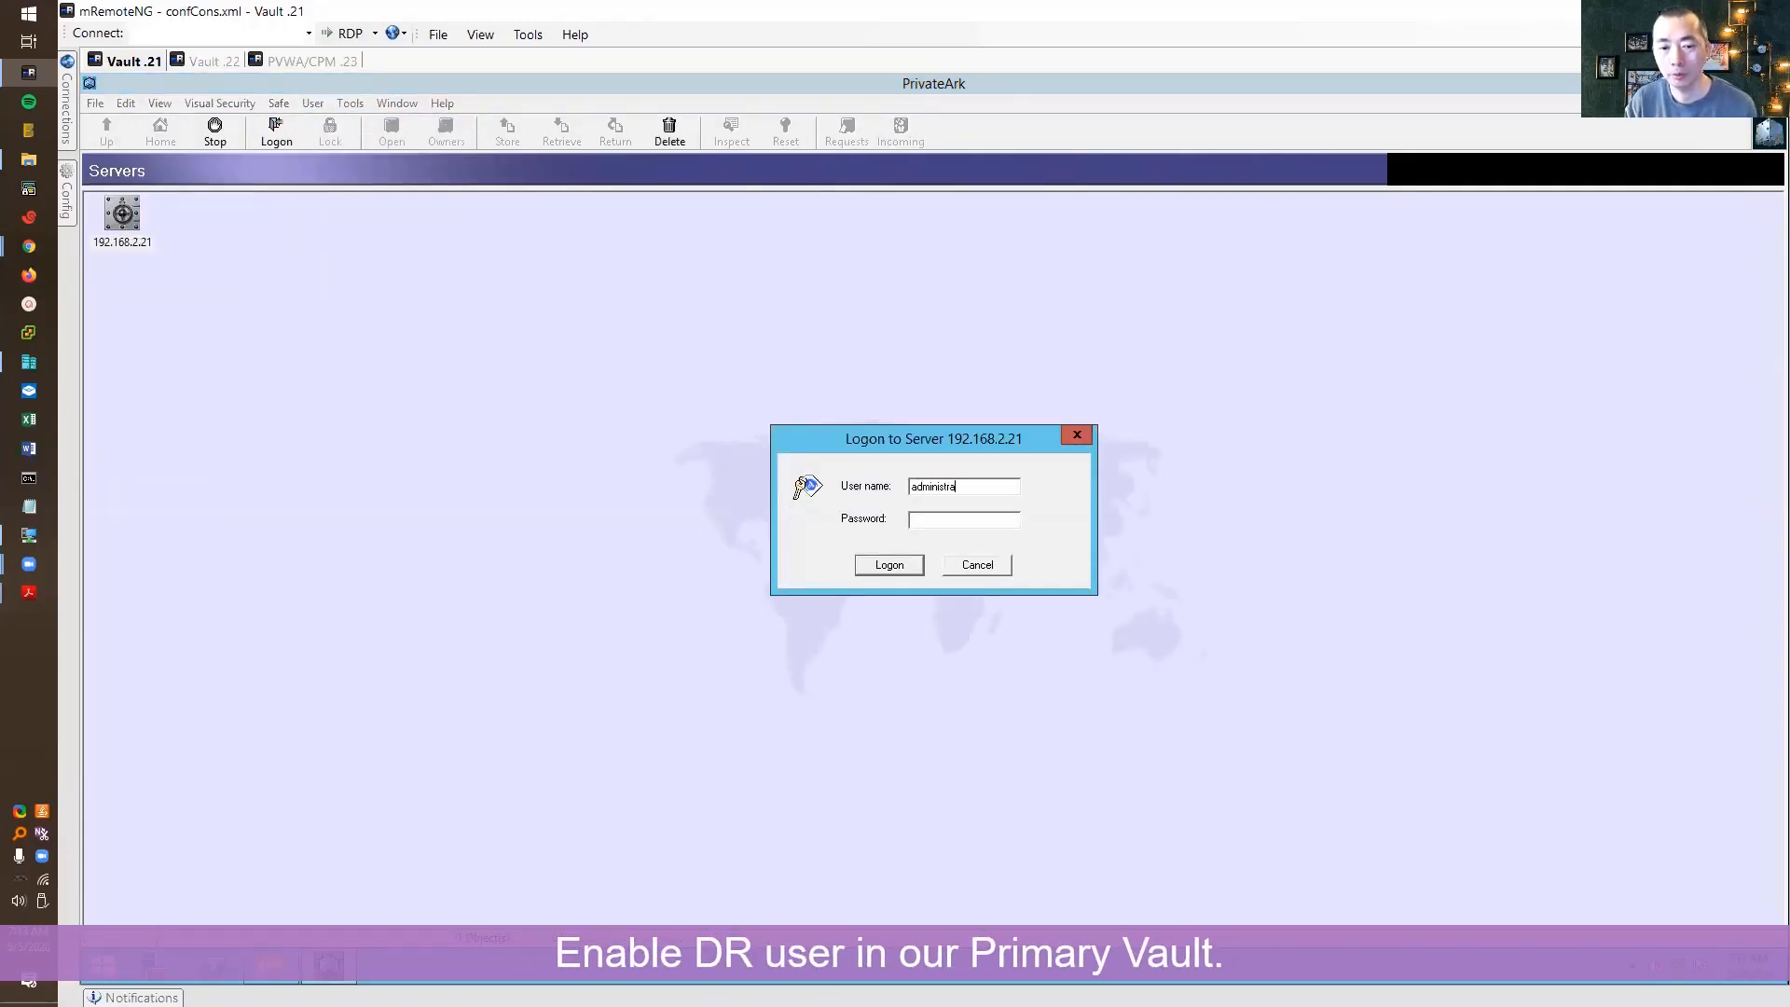
text(*)
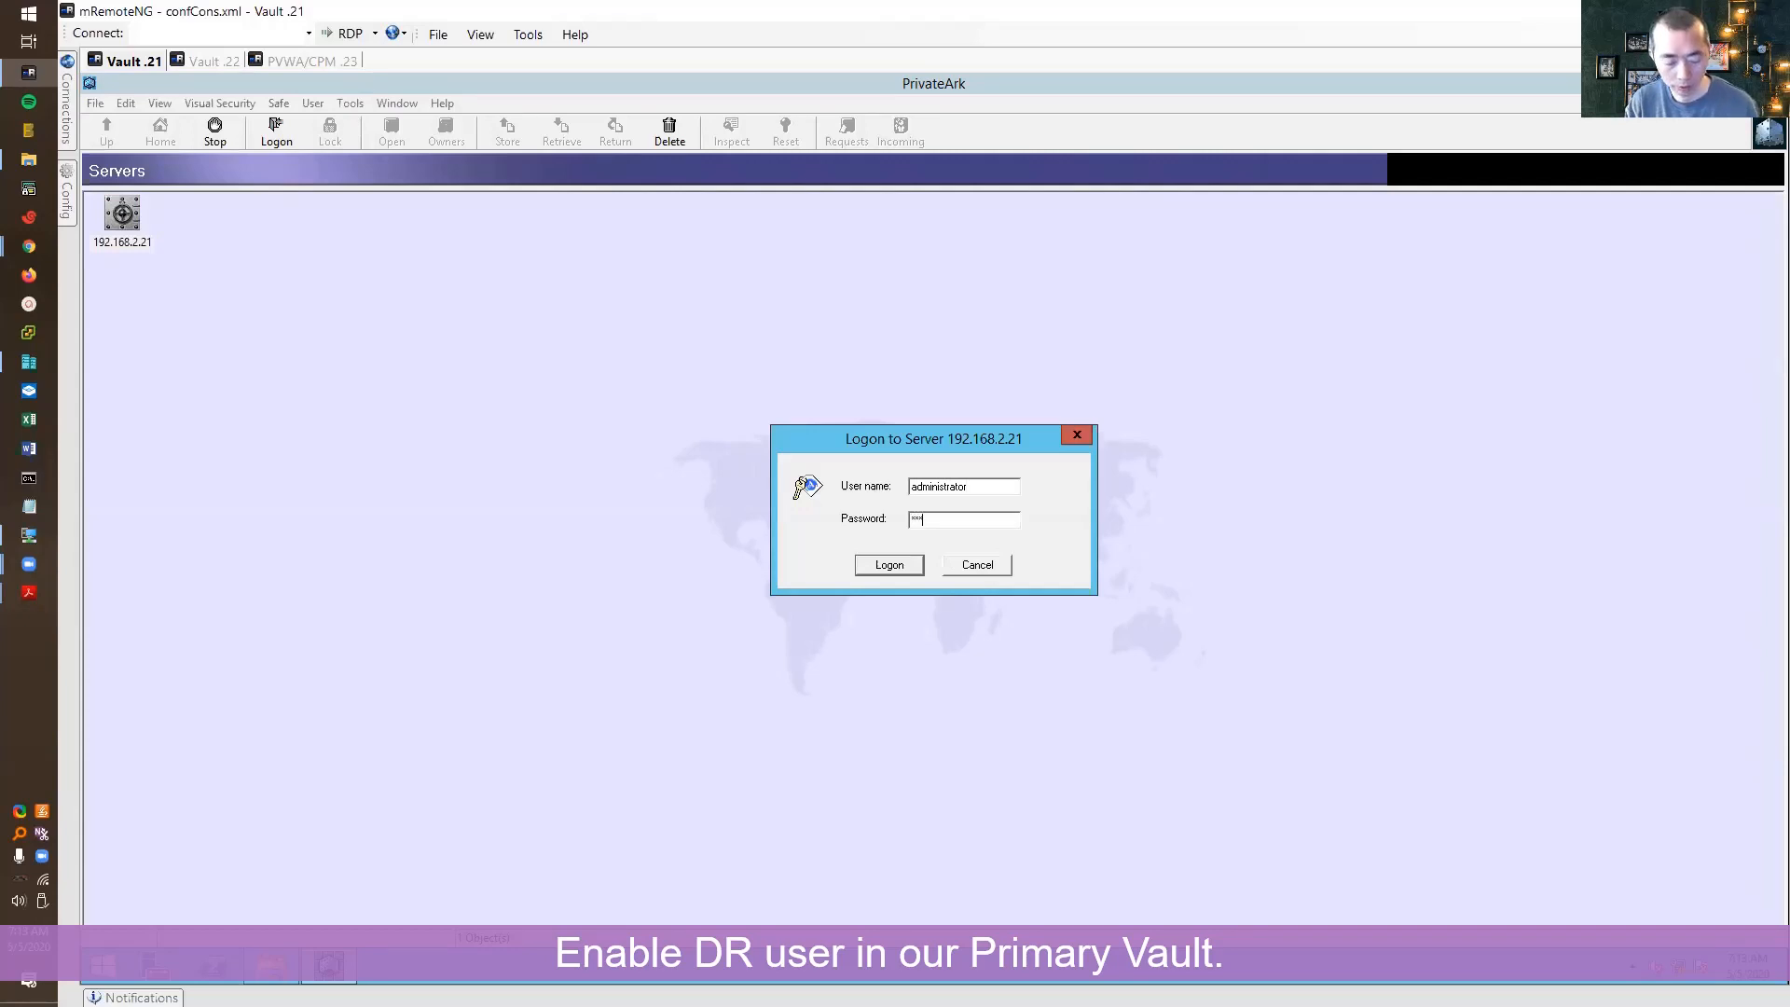
text(****)
key(Return)
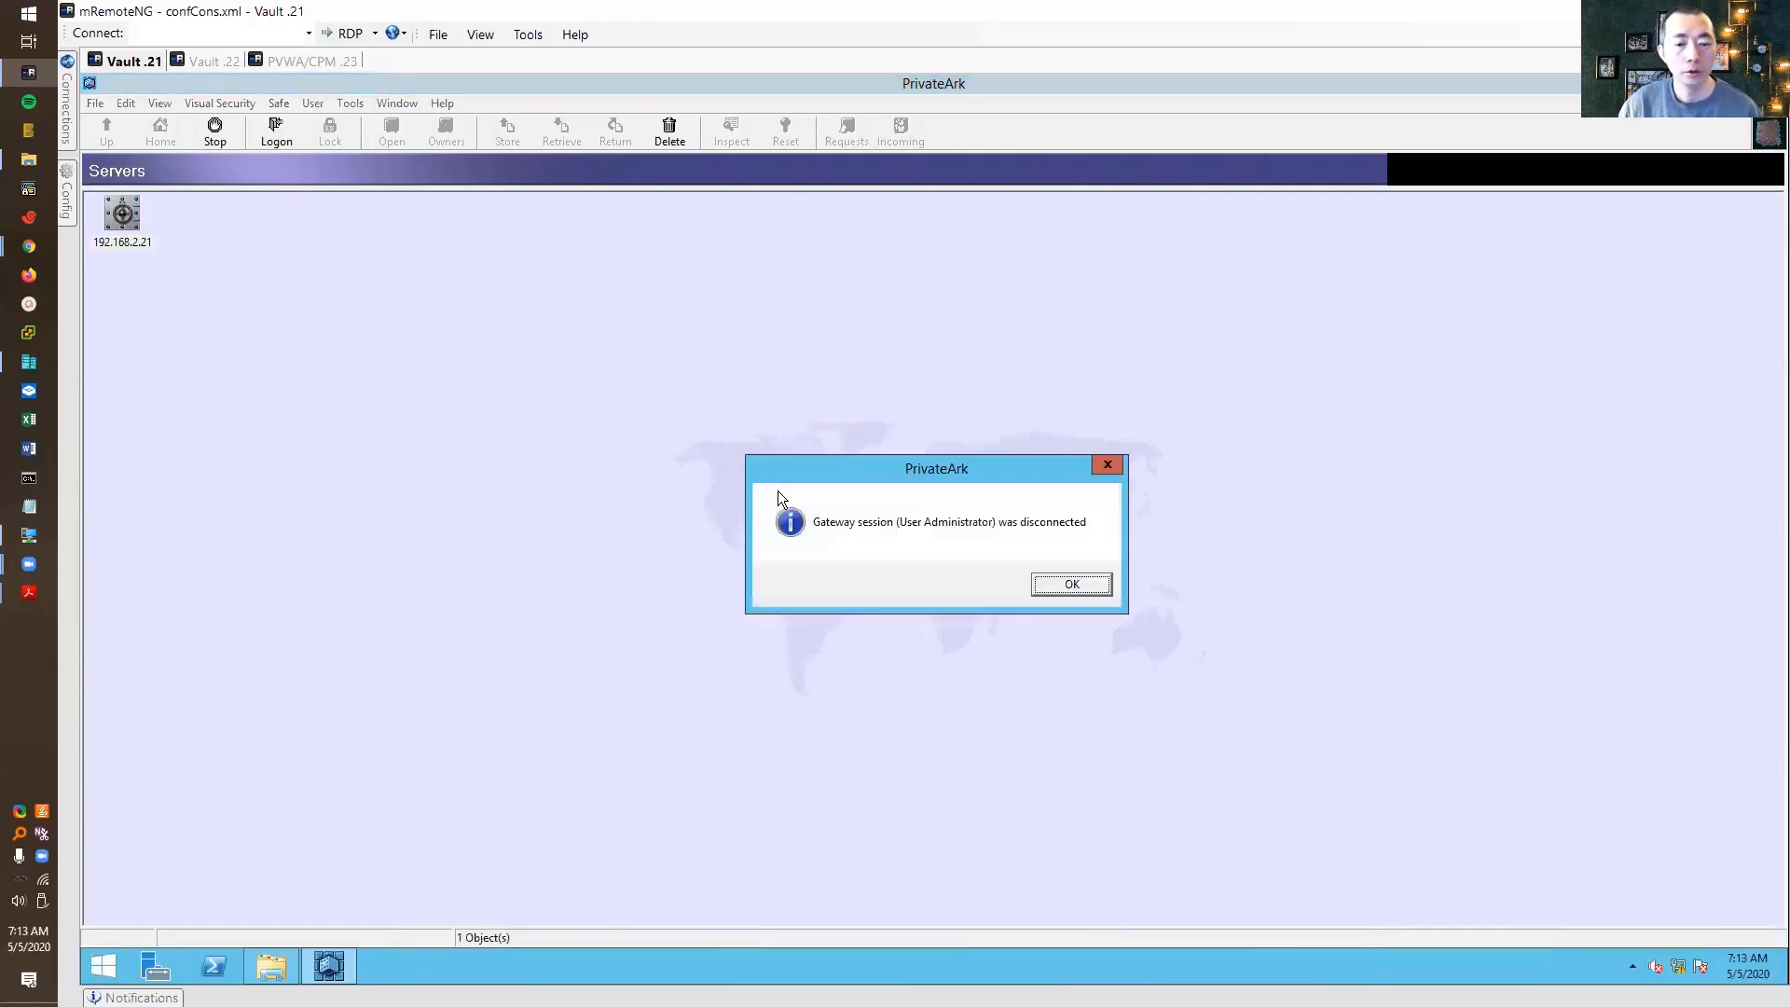
click(1052, 580)
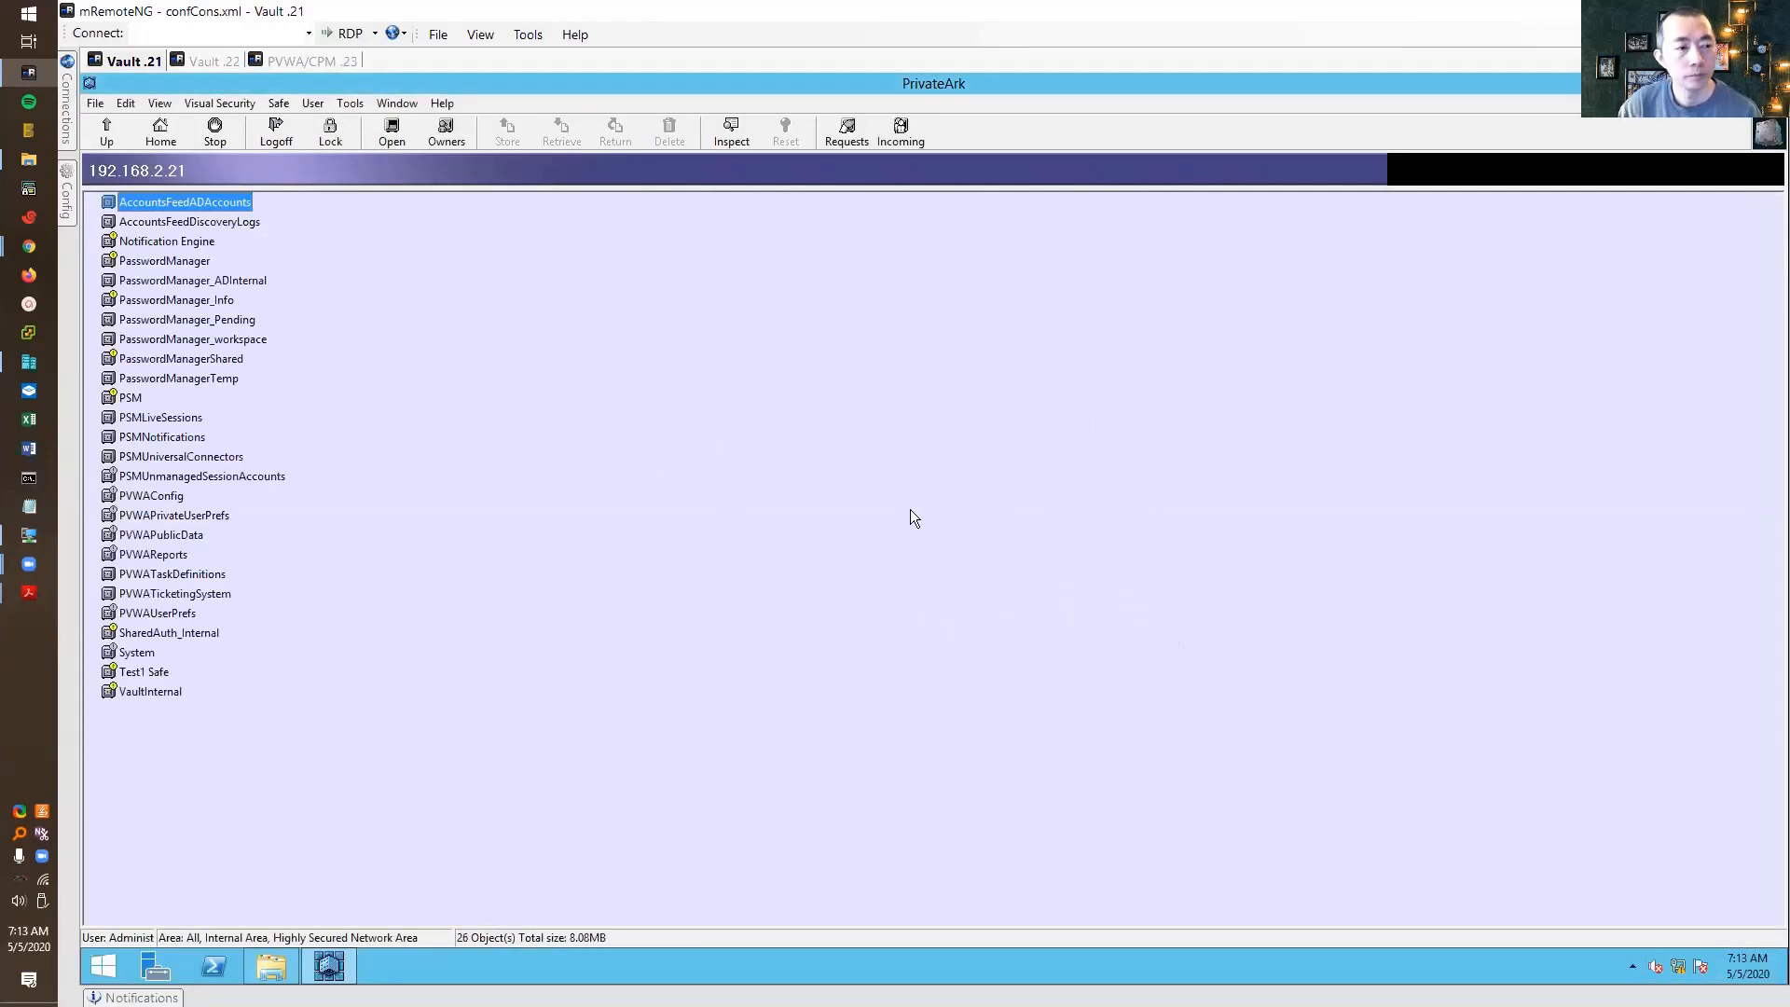
In Users and Groups, open the System group's DR user and clear Disable User
click(351, 103)
mouse_move(394, 192)
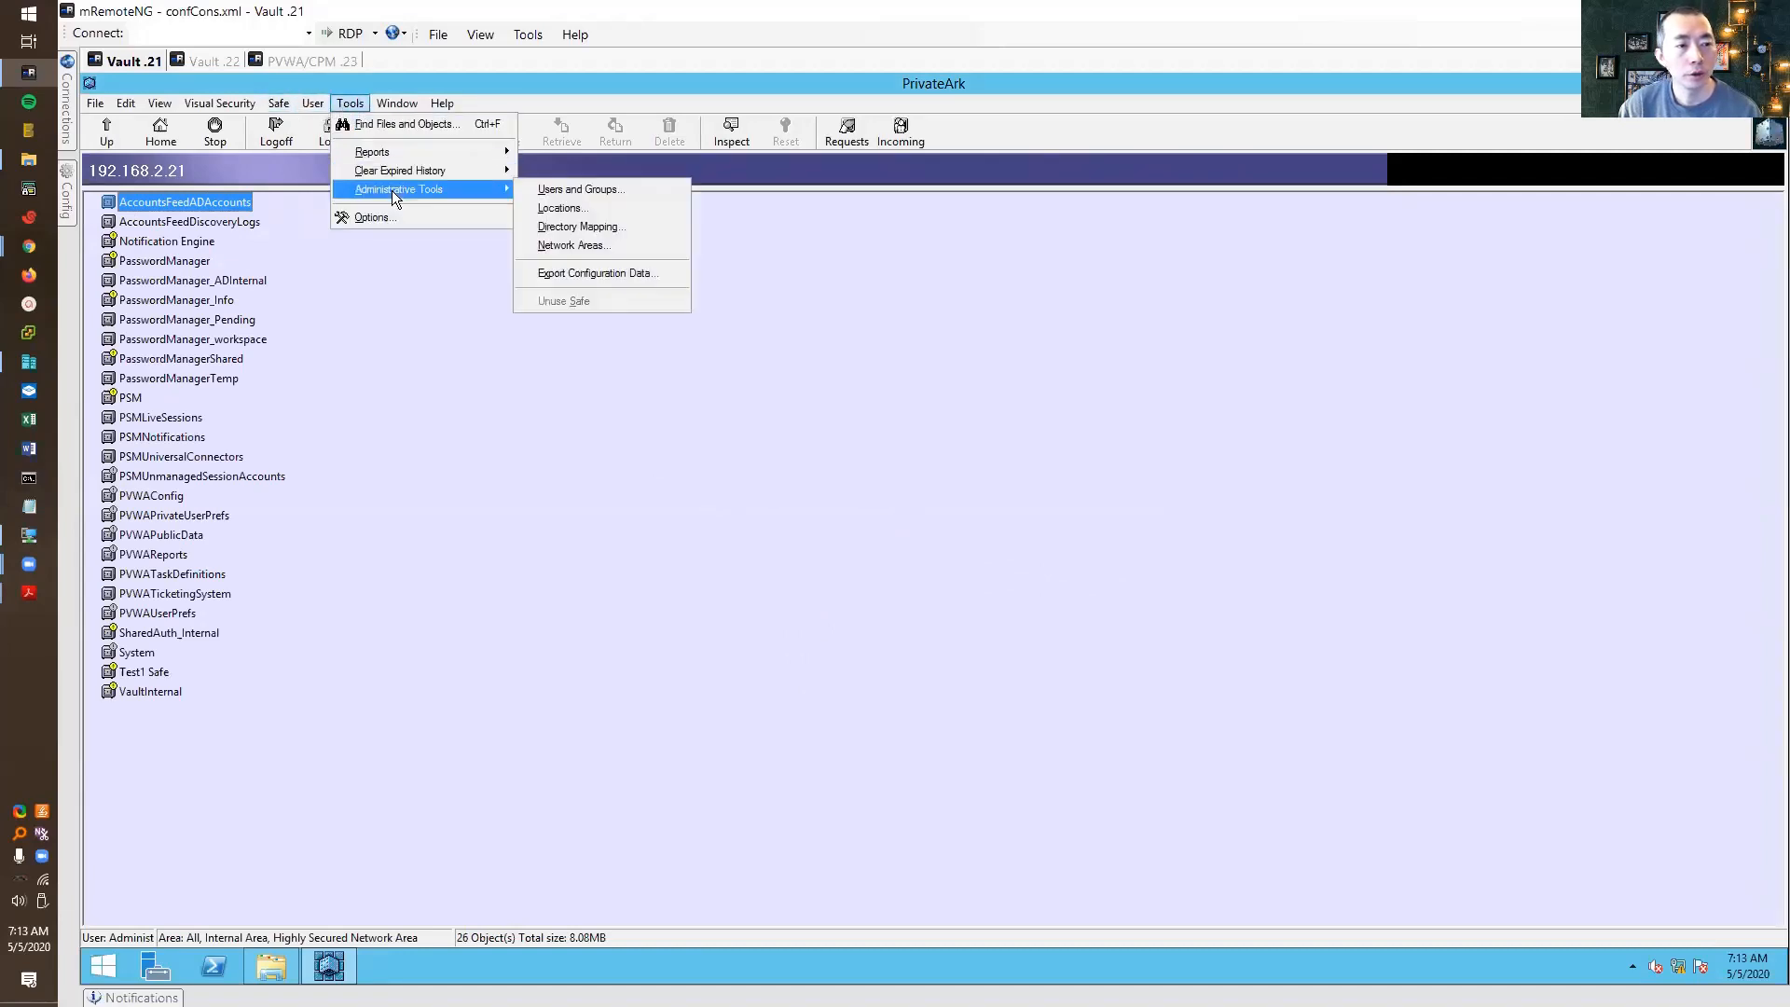
click(587, 190)
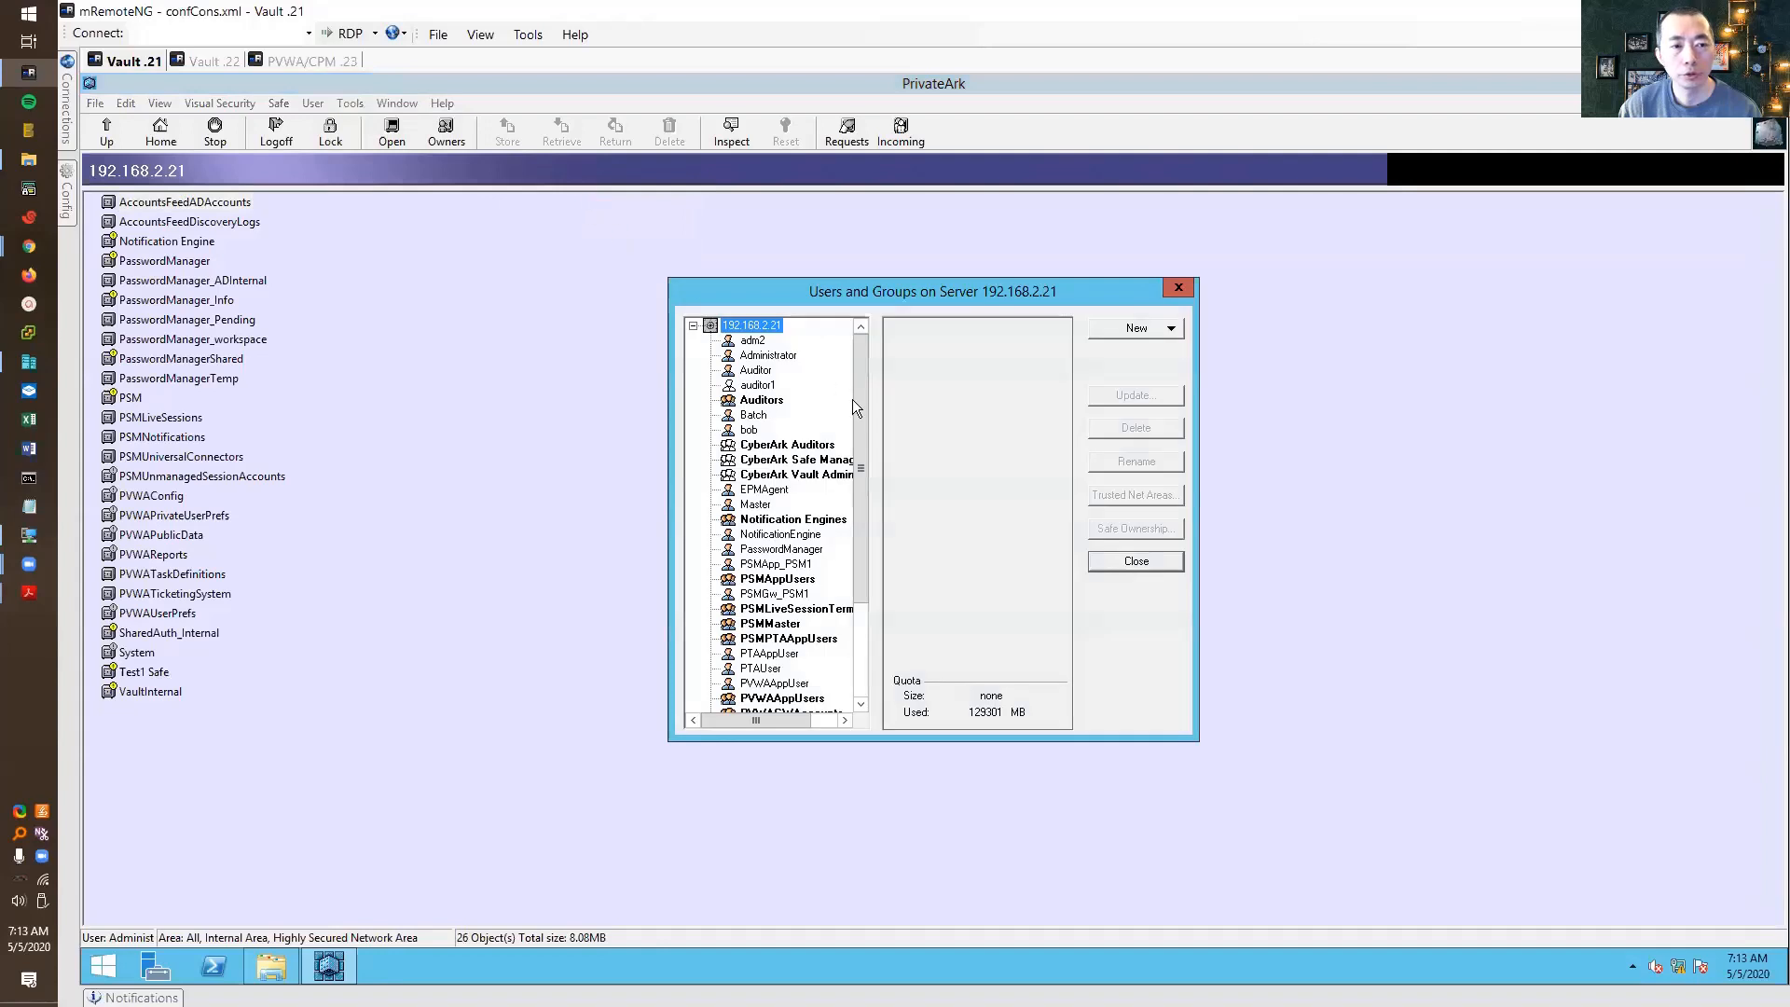
drag(859, 407, 867, 692)
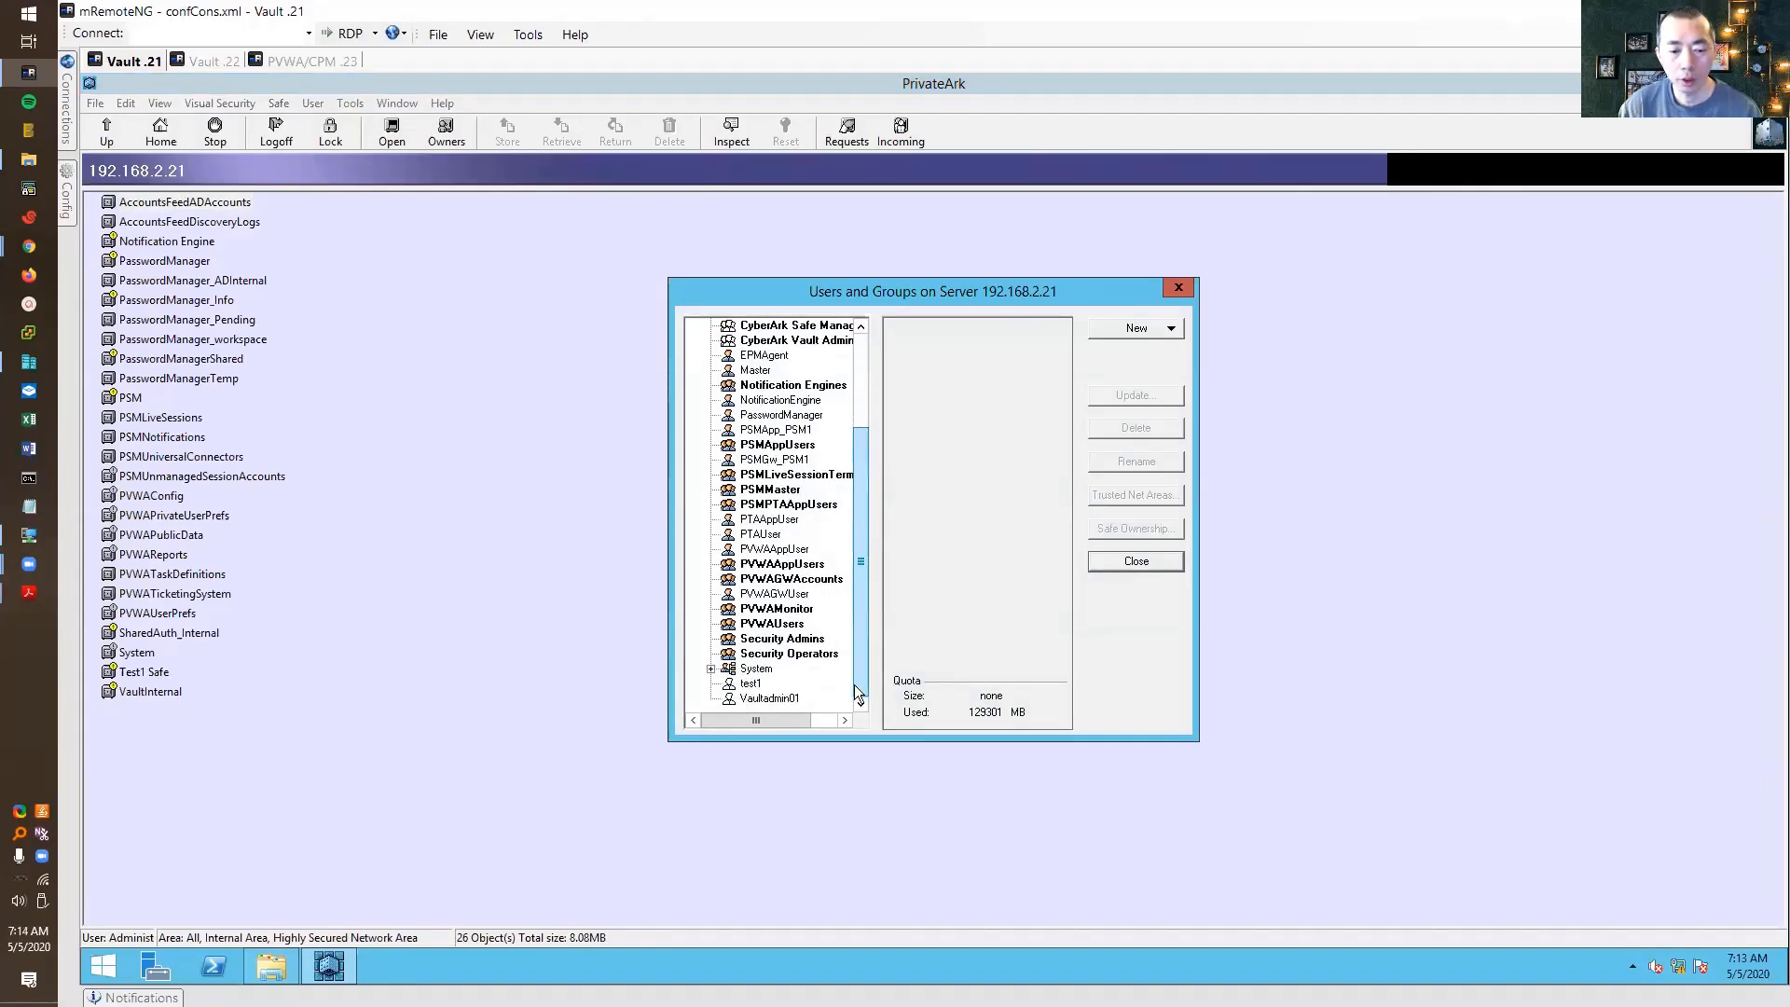
click(710, 673)
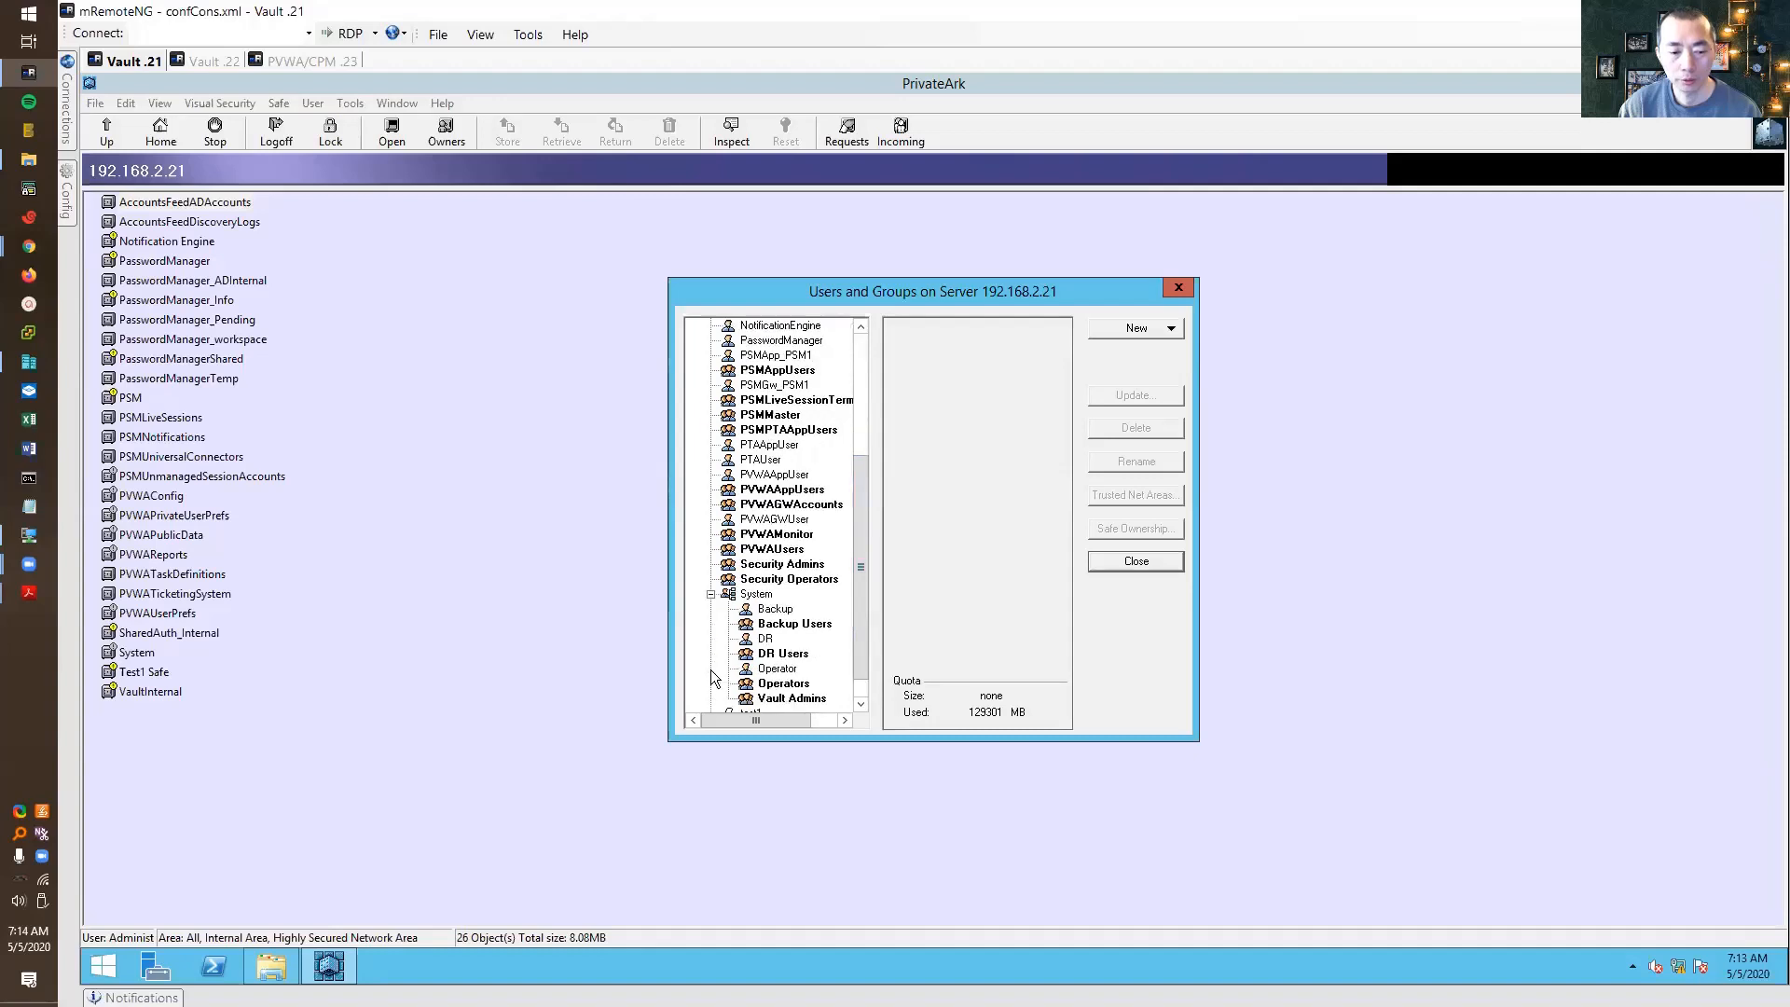
click(765, 639)
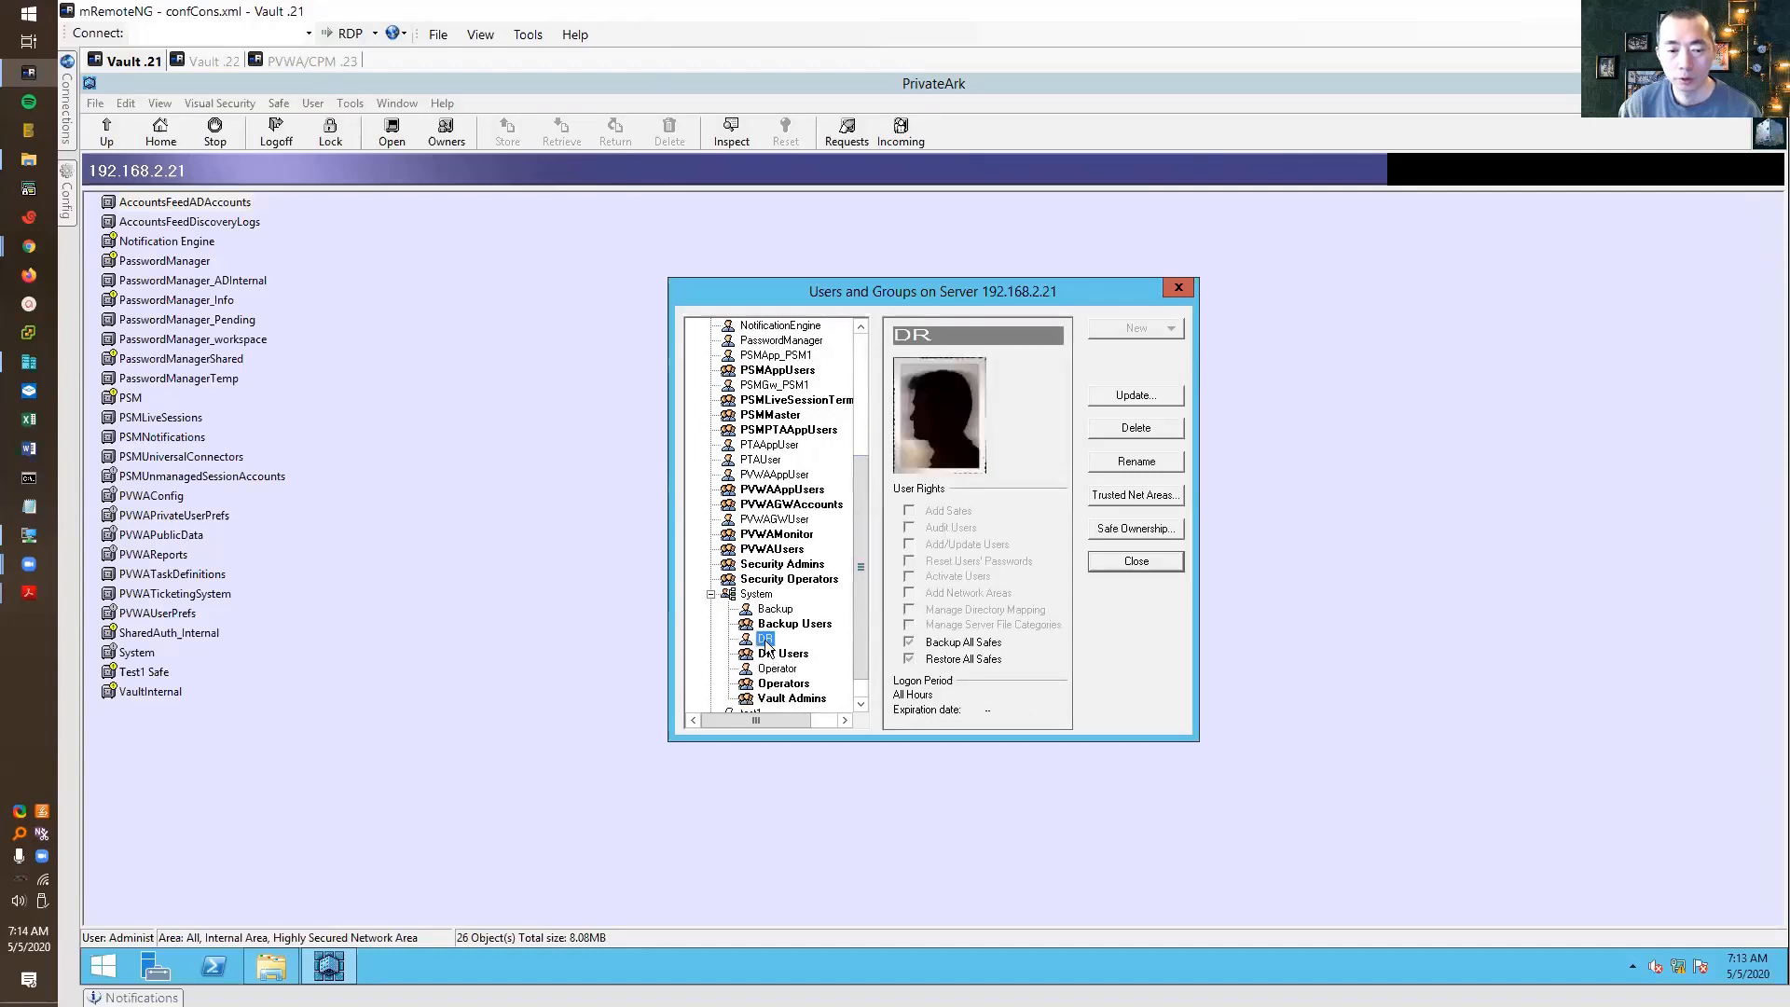
double_click(766, 640)
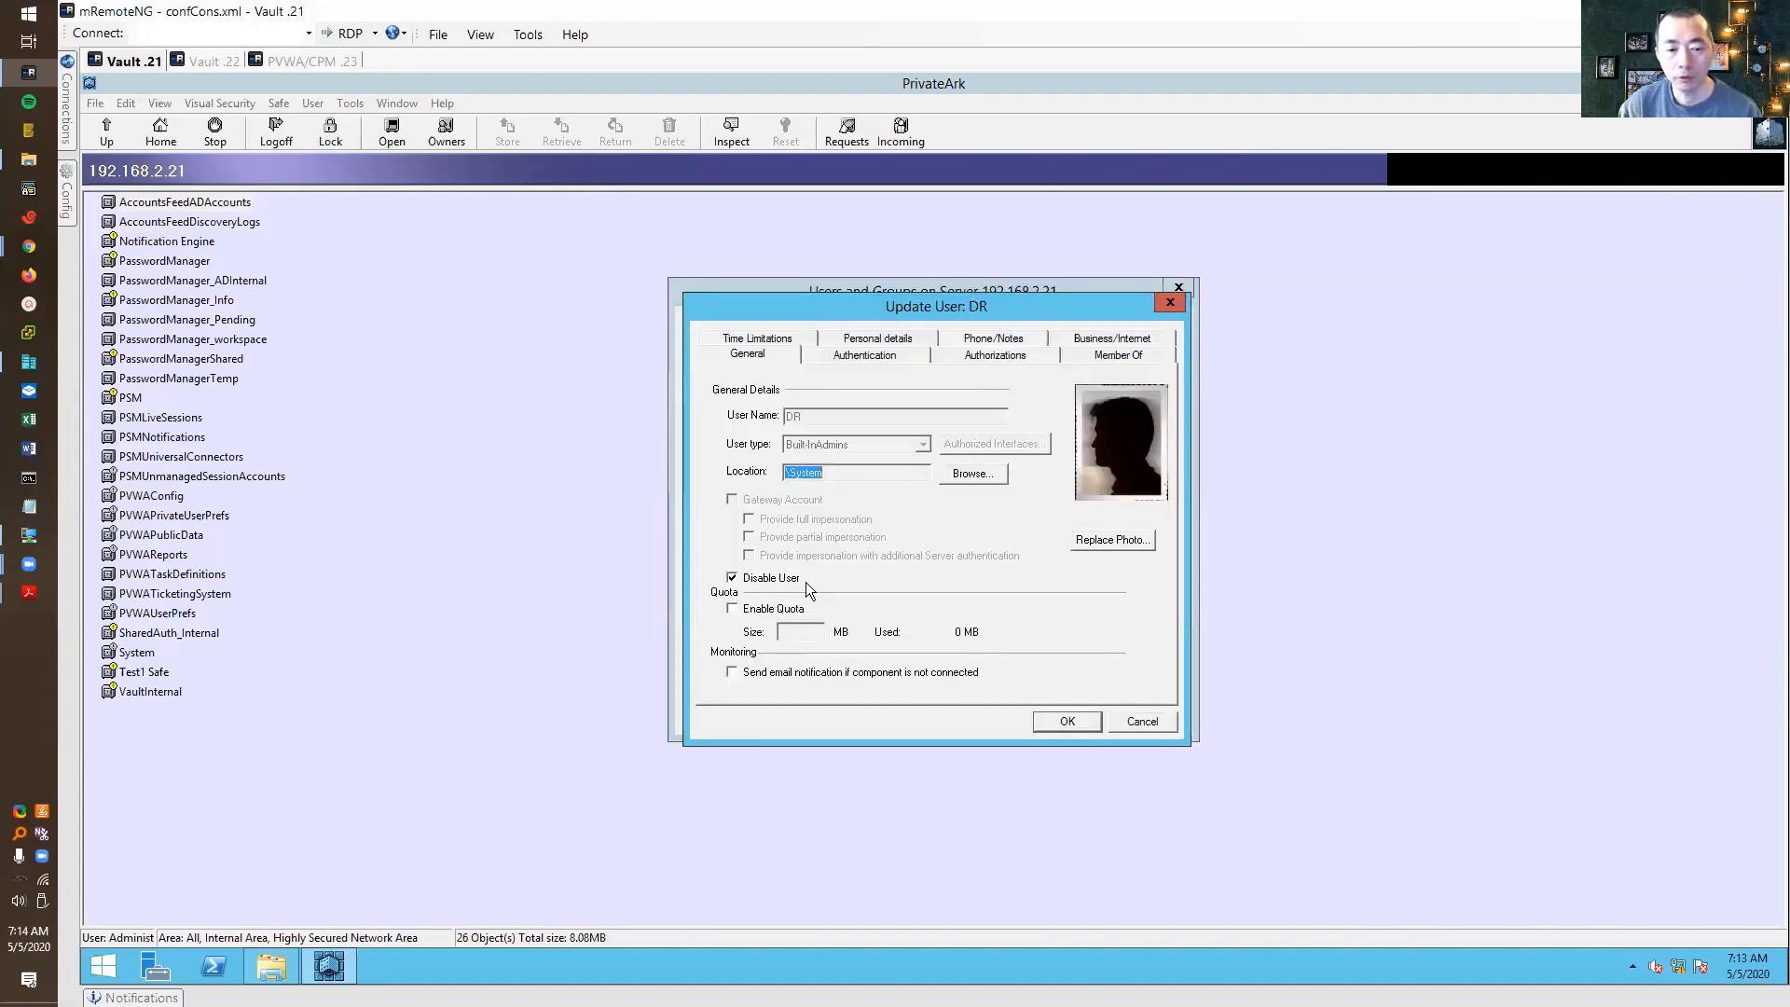
click(754, 580)
click(753, 580)
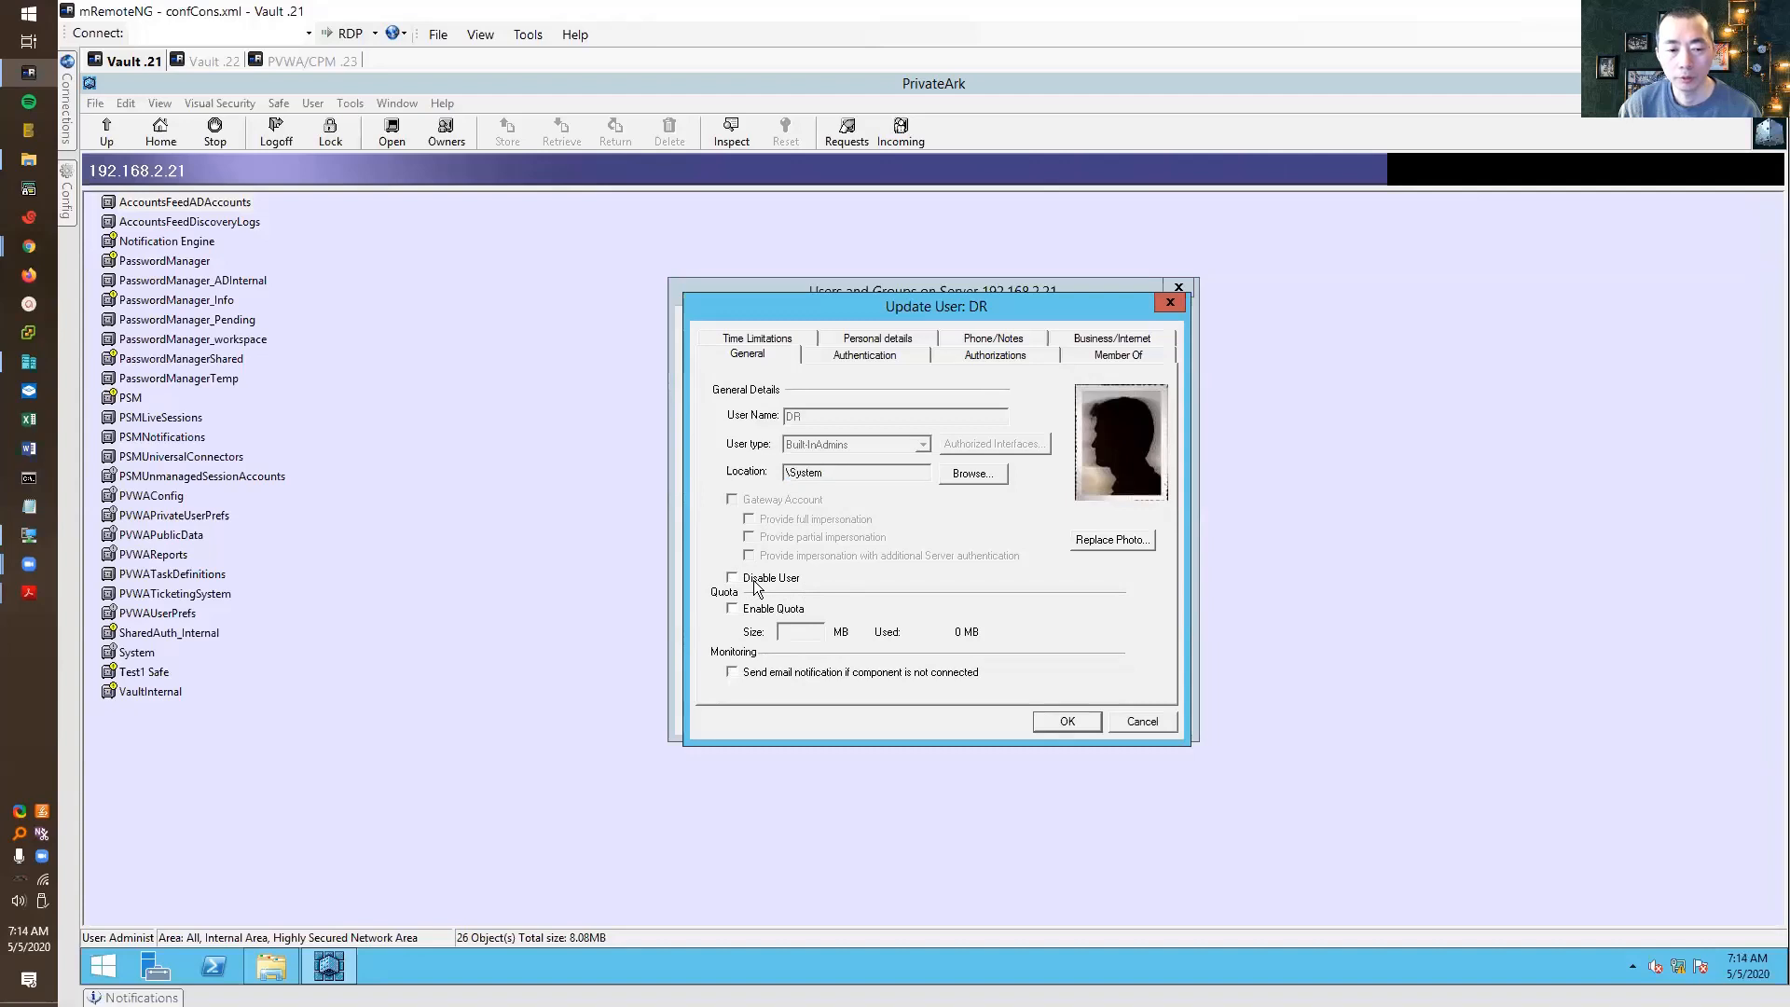
Give the DR user a new password on the Authentication tab and save the changes
click(880, 358)
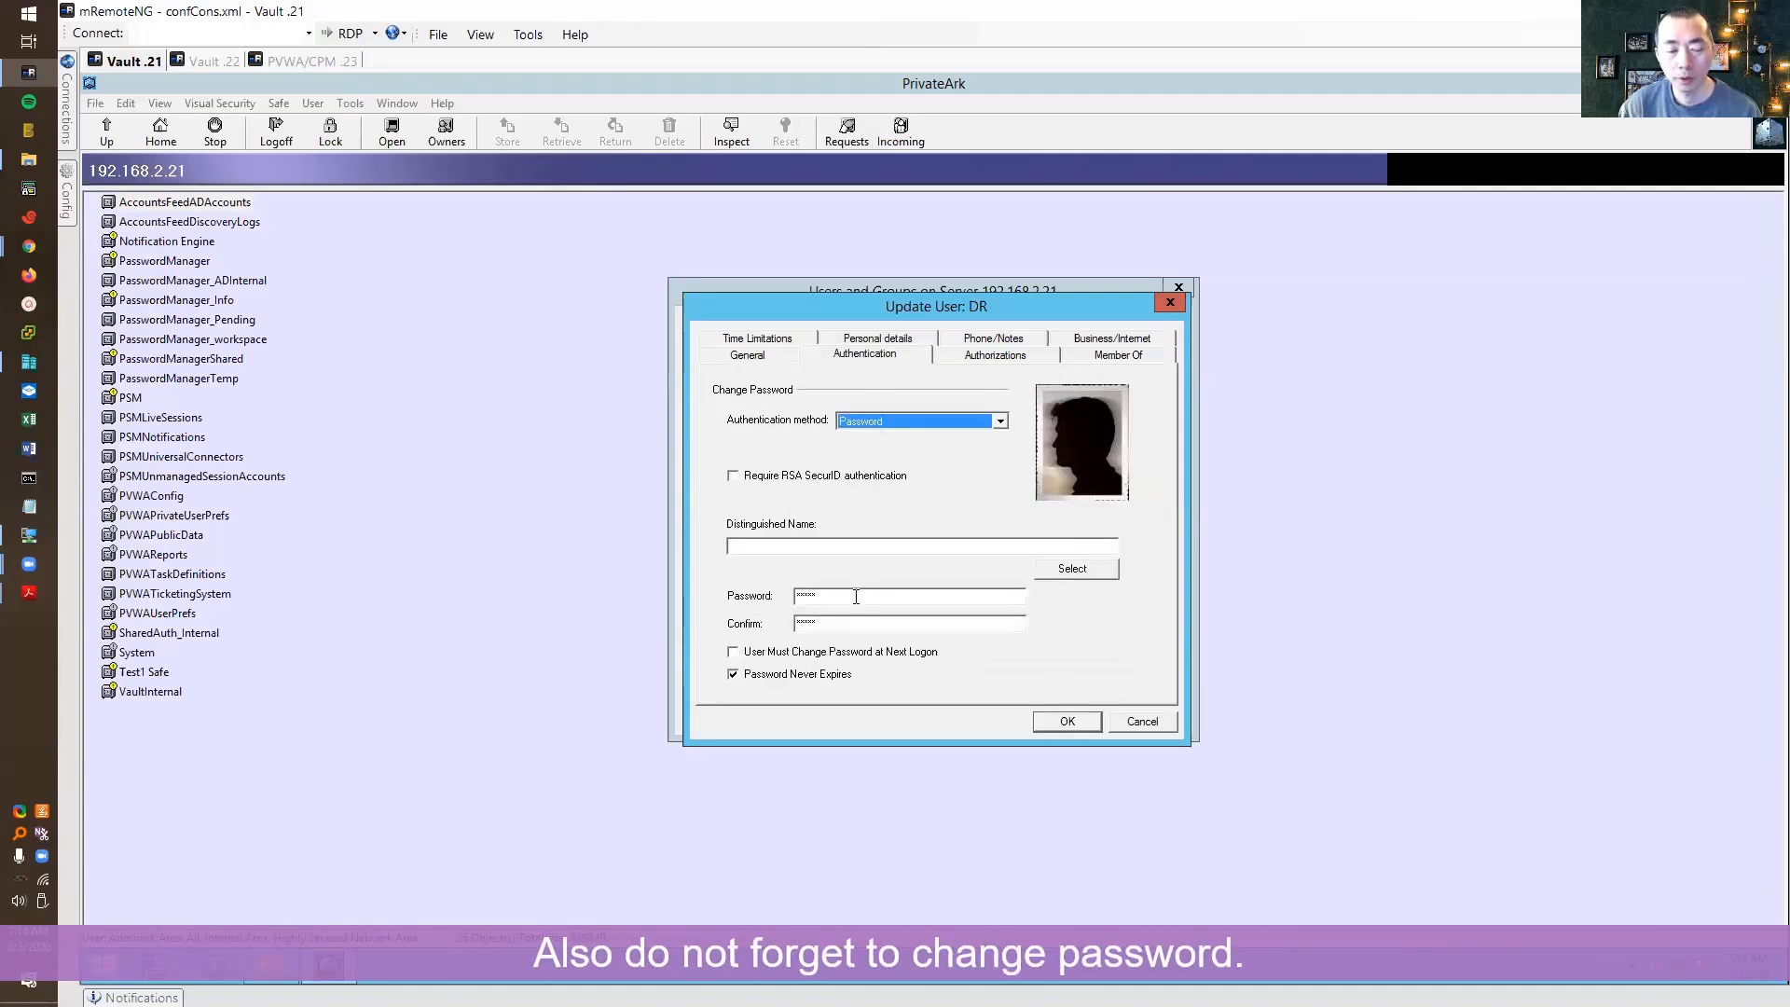
drag(817, 603, 739, 608)
text(********)
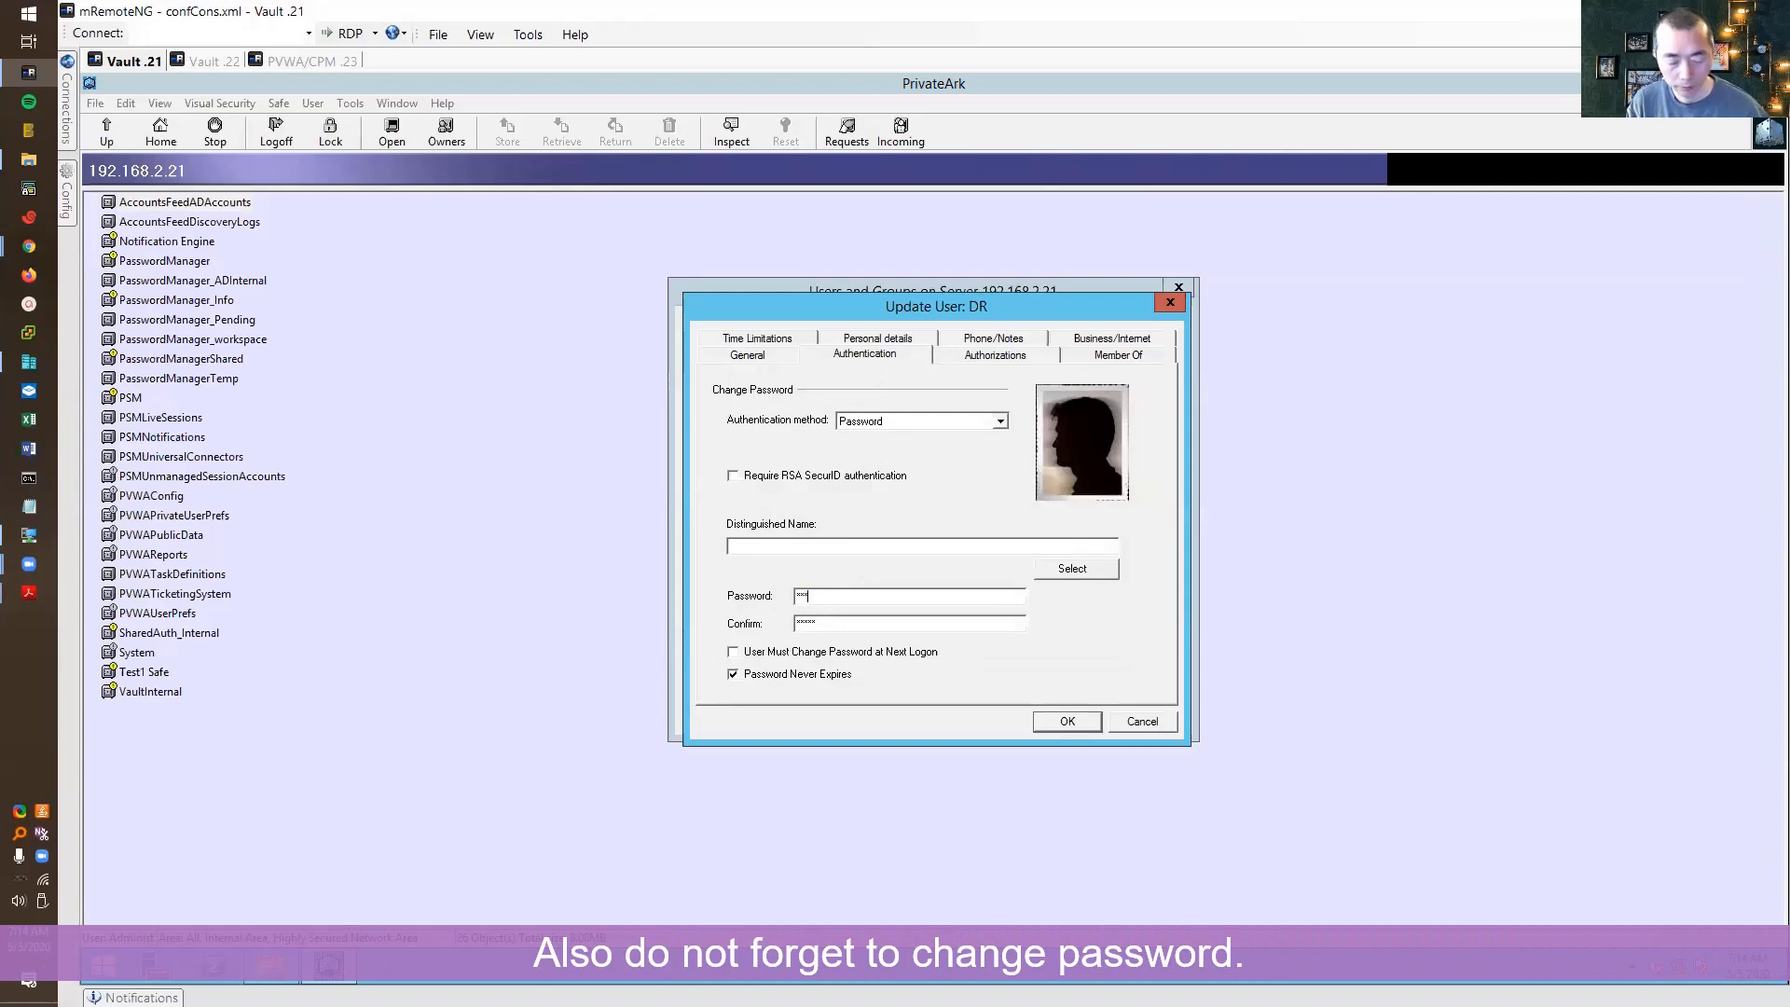
key(Tab)
text(*******)
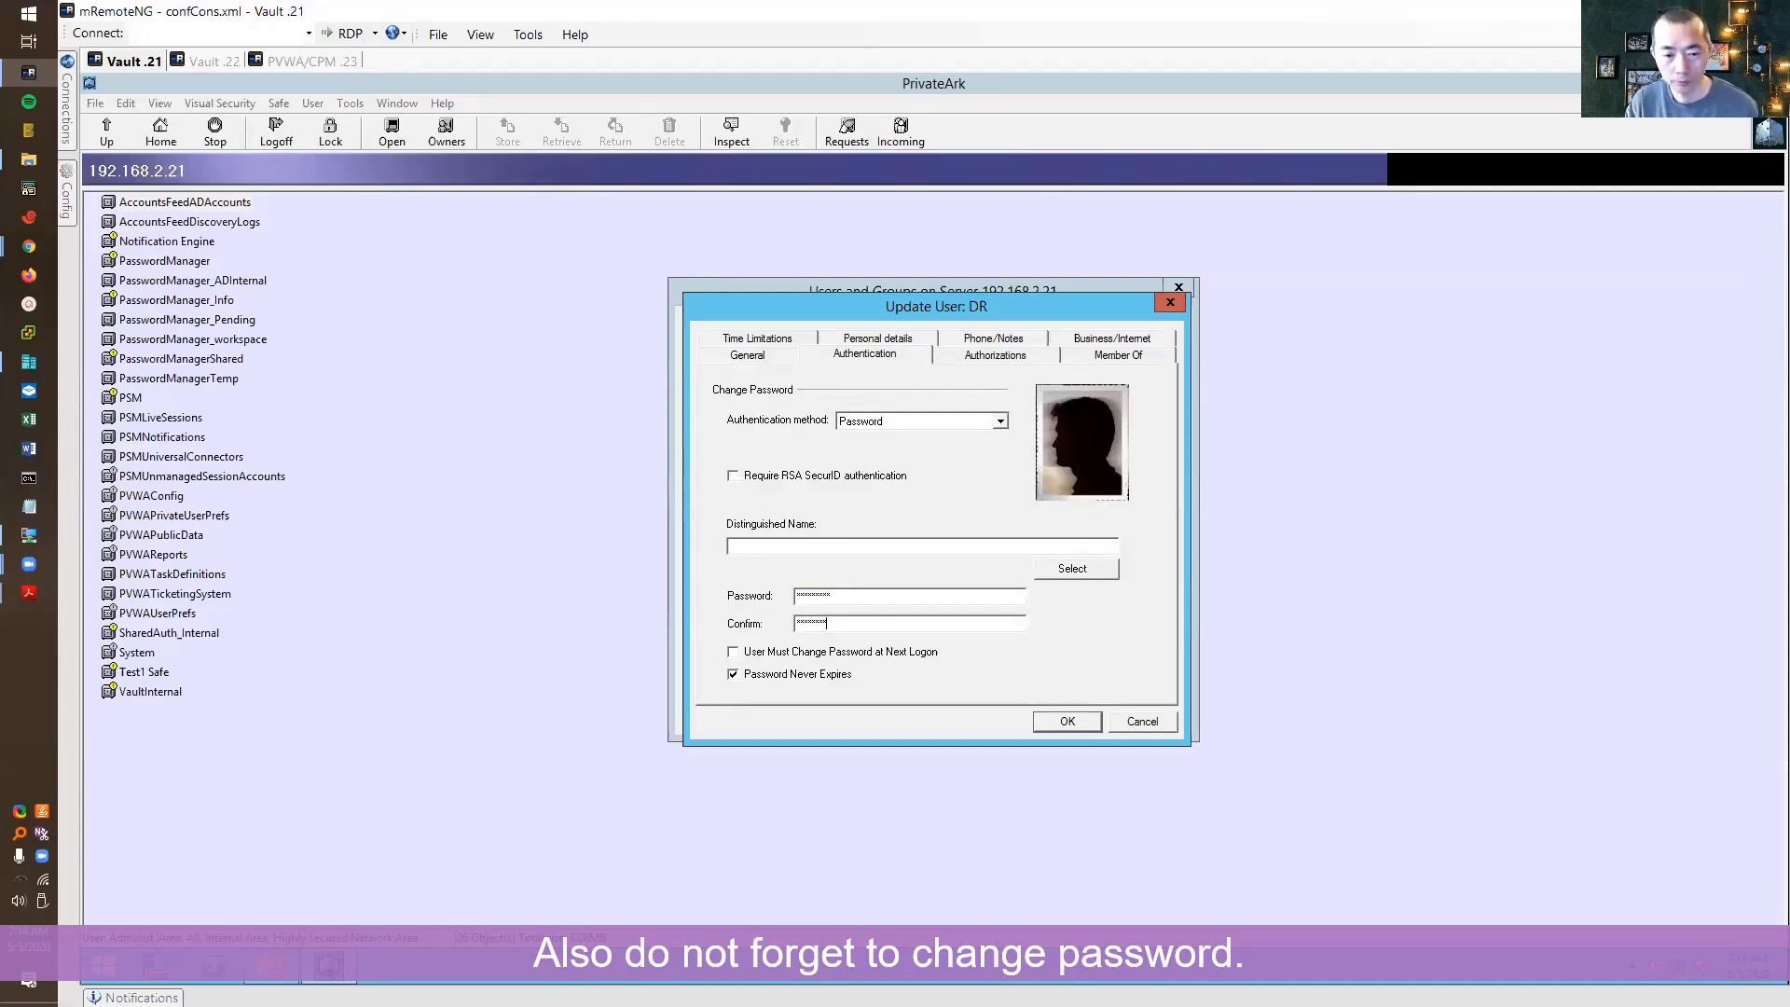
click(1051, 721)
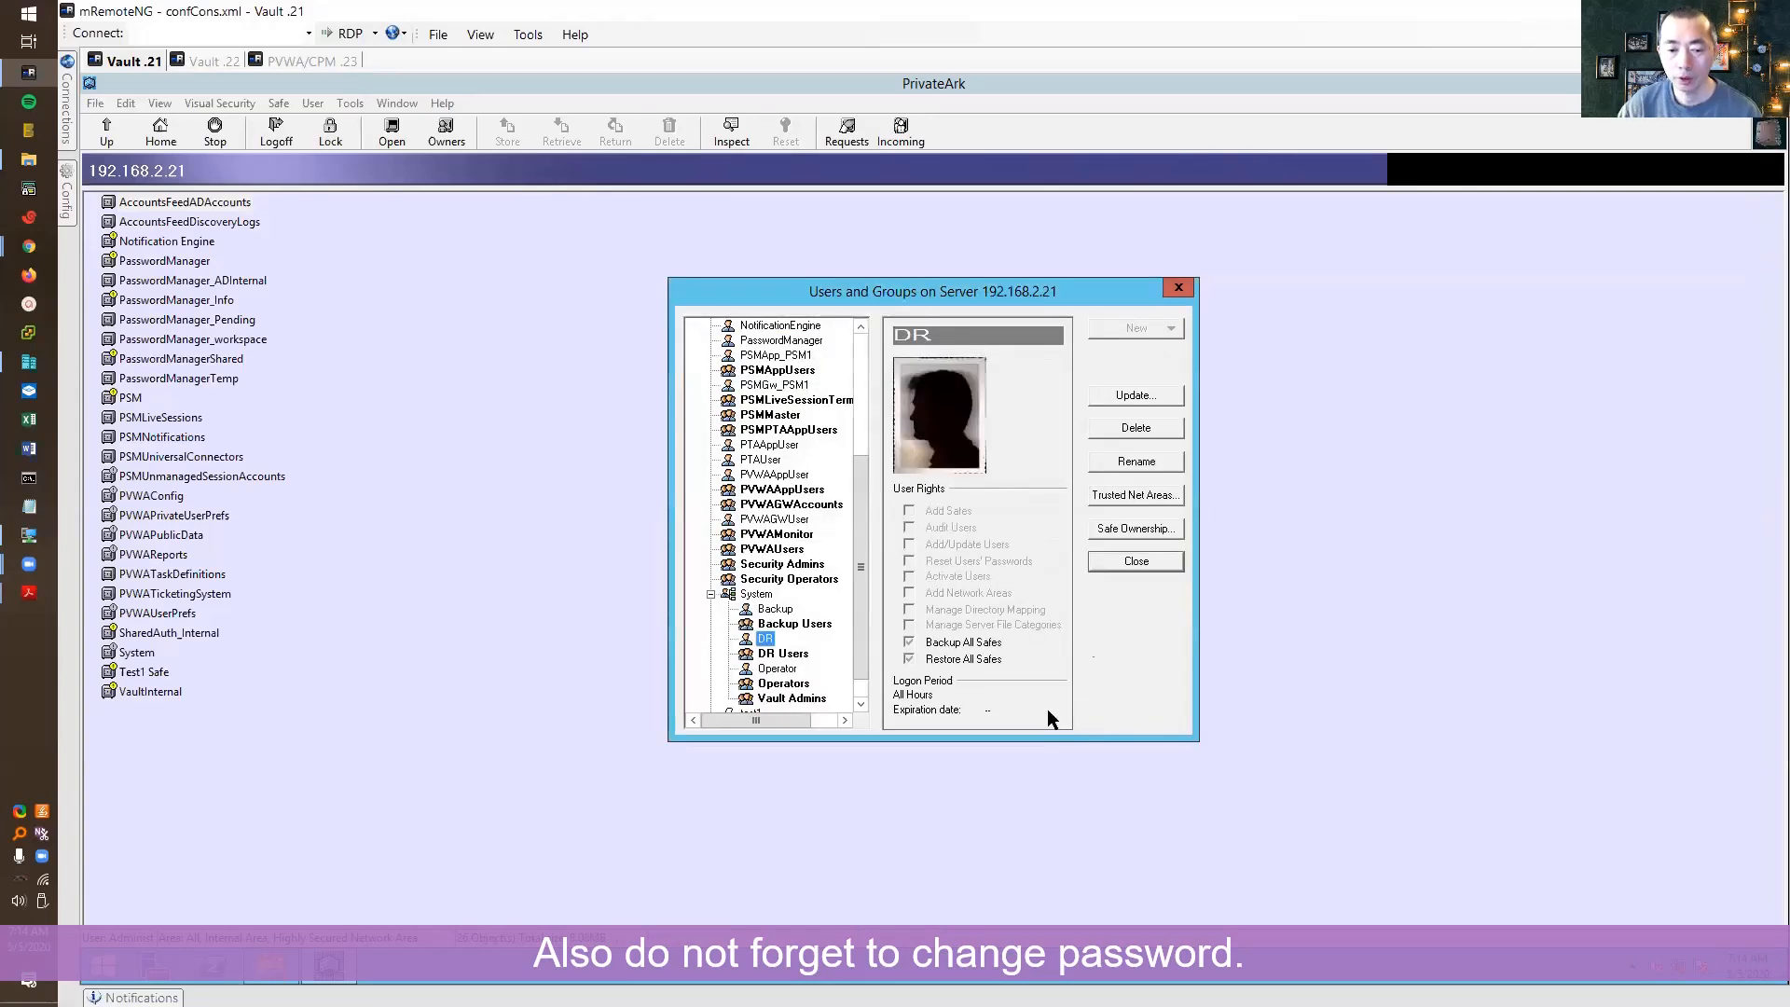
click(1156, 563)
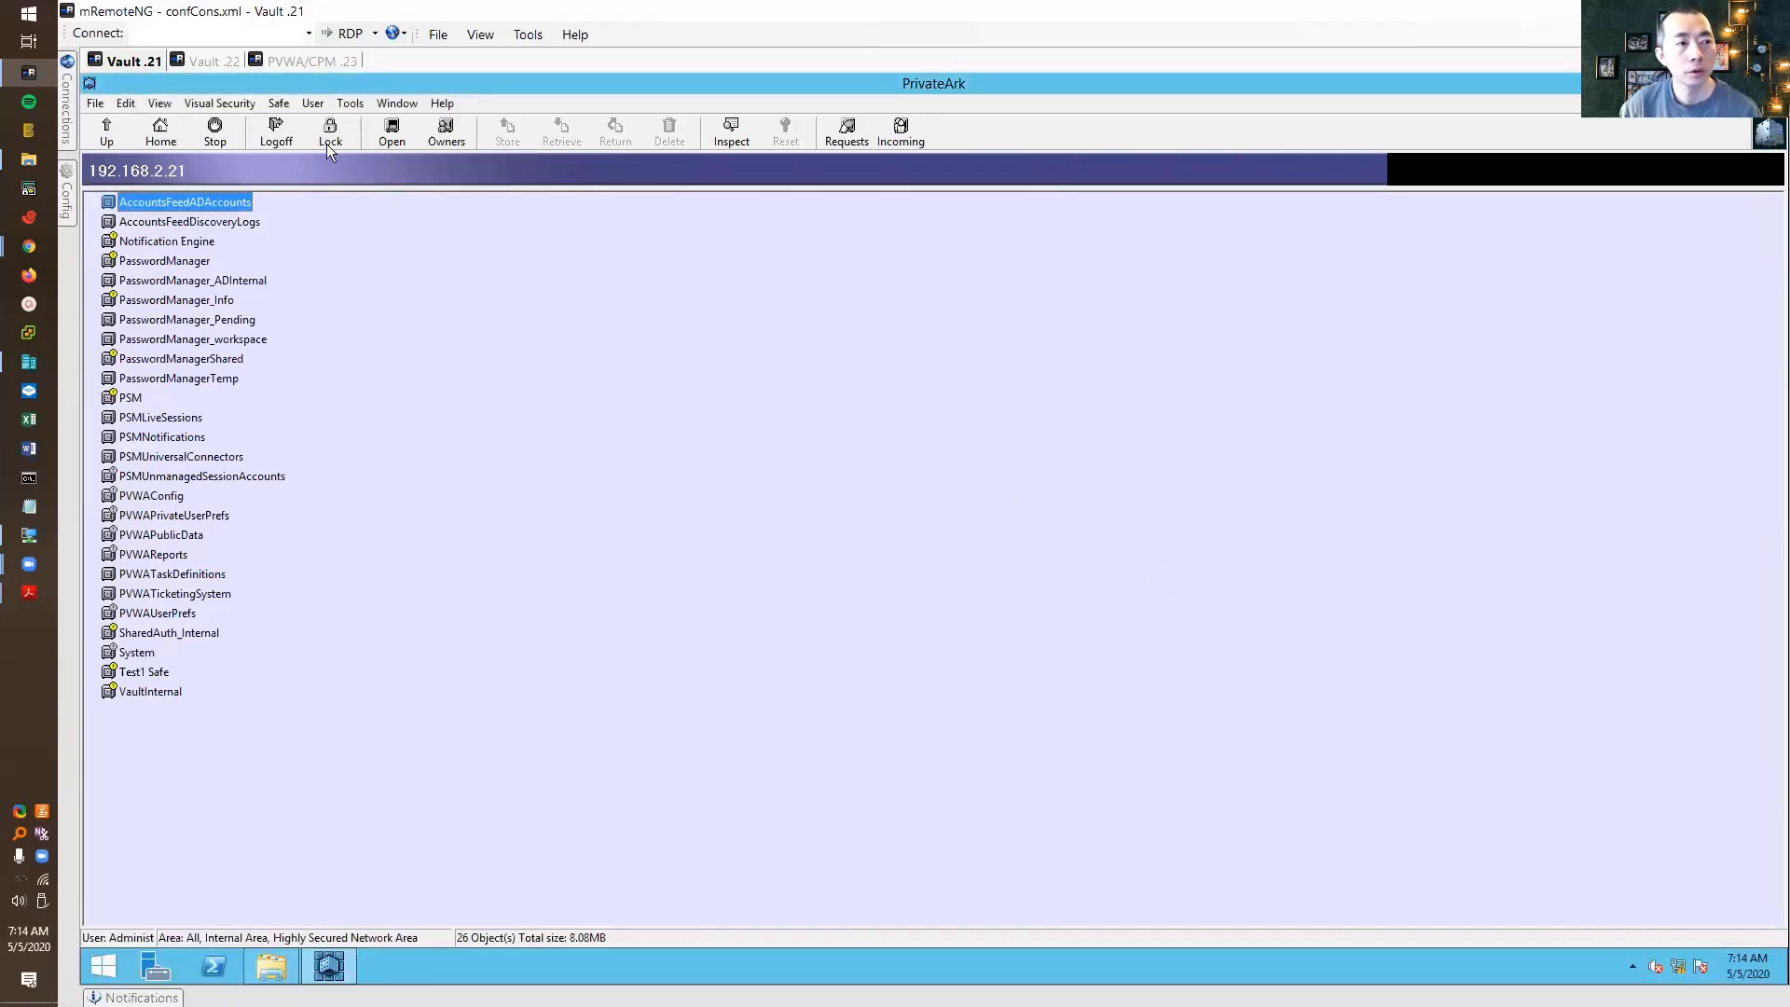
click(204, 65)
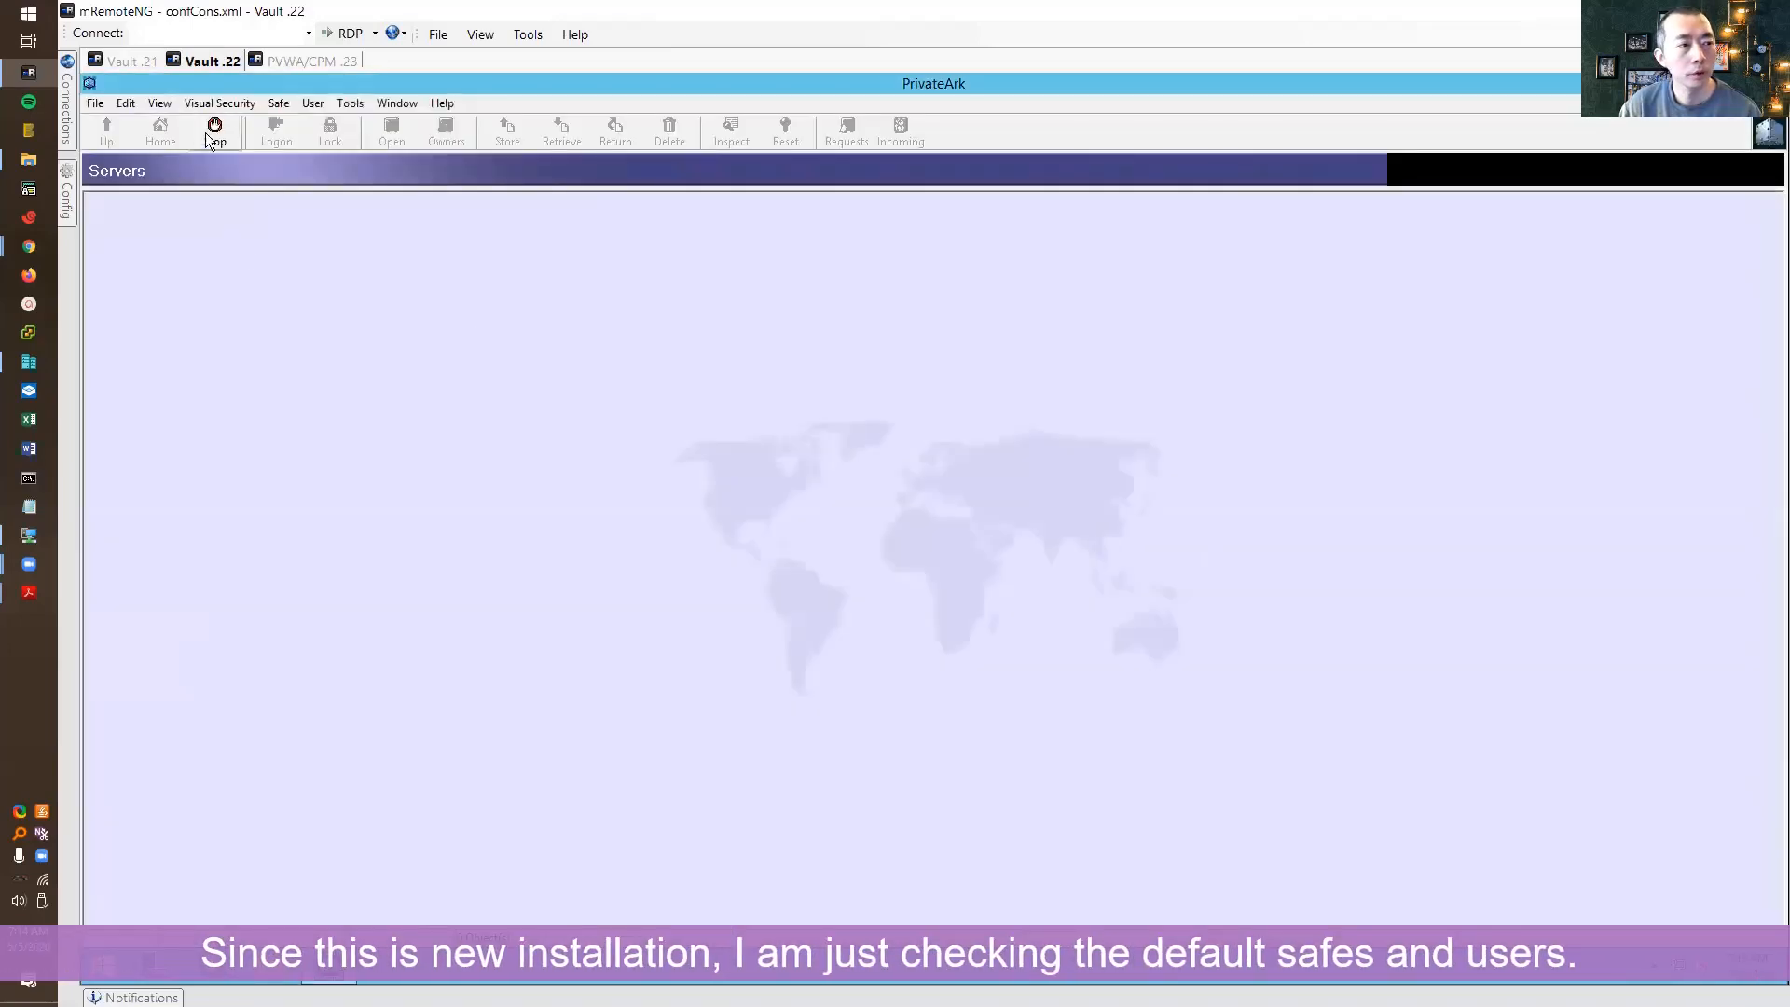
Create server entry 'DR Vault' at 192.168.2.22 with default user administrator, accepting the proxy warning
click(101, 104)
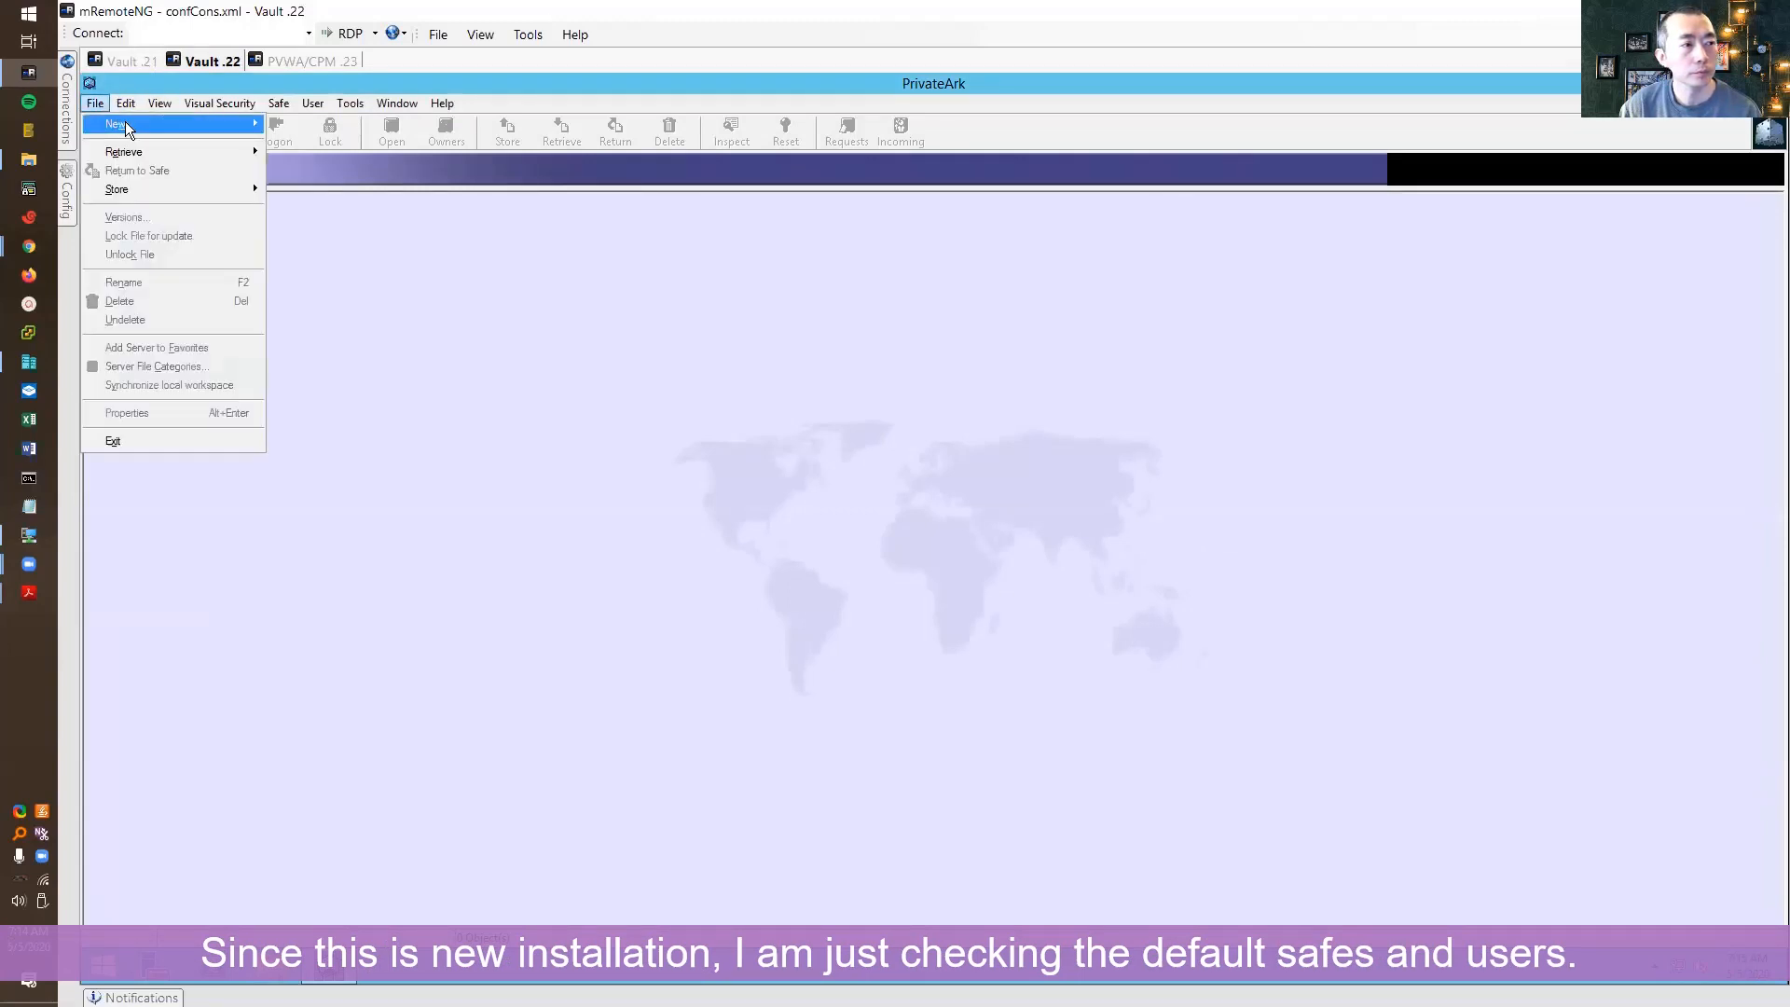
mouse_move(216, 127)
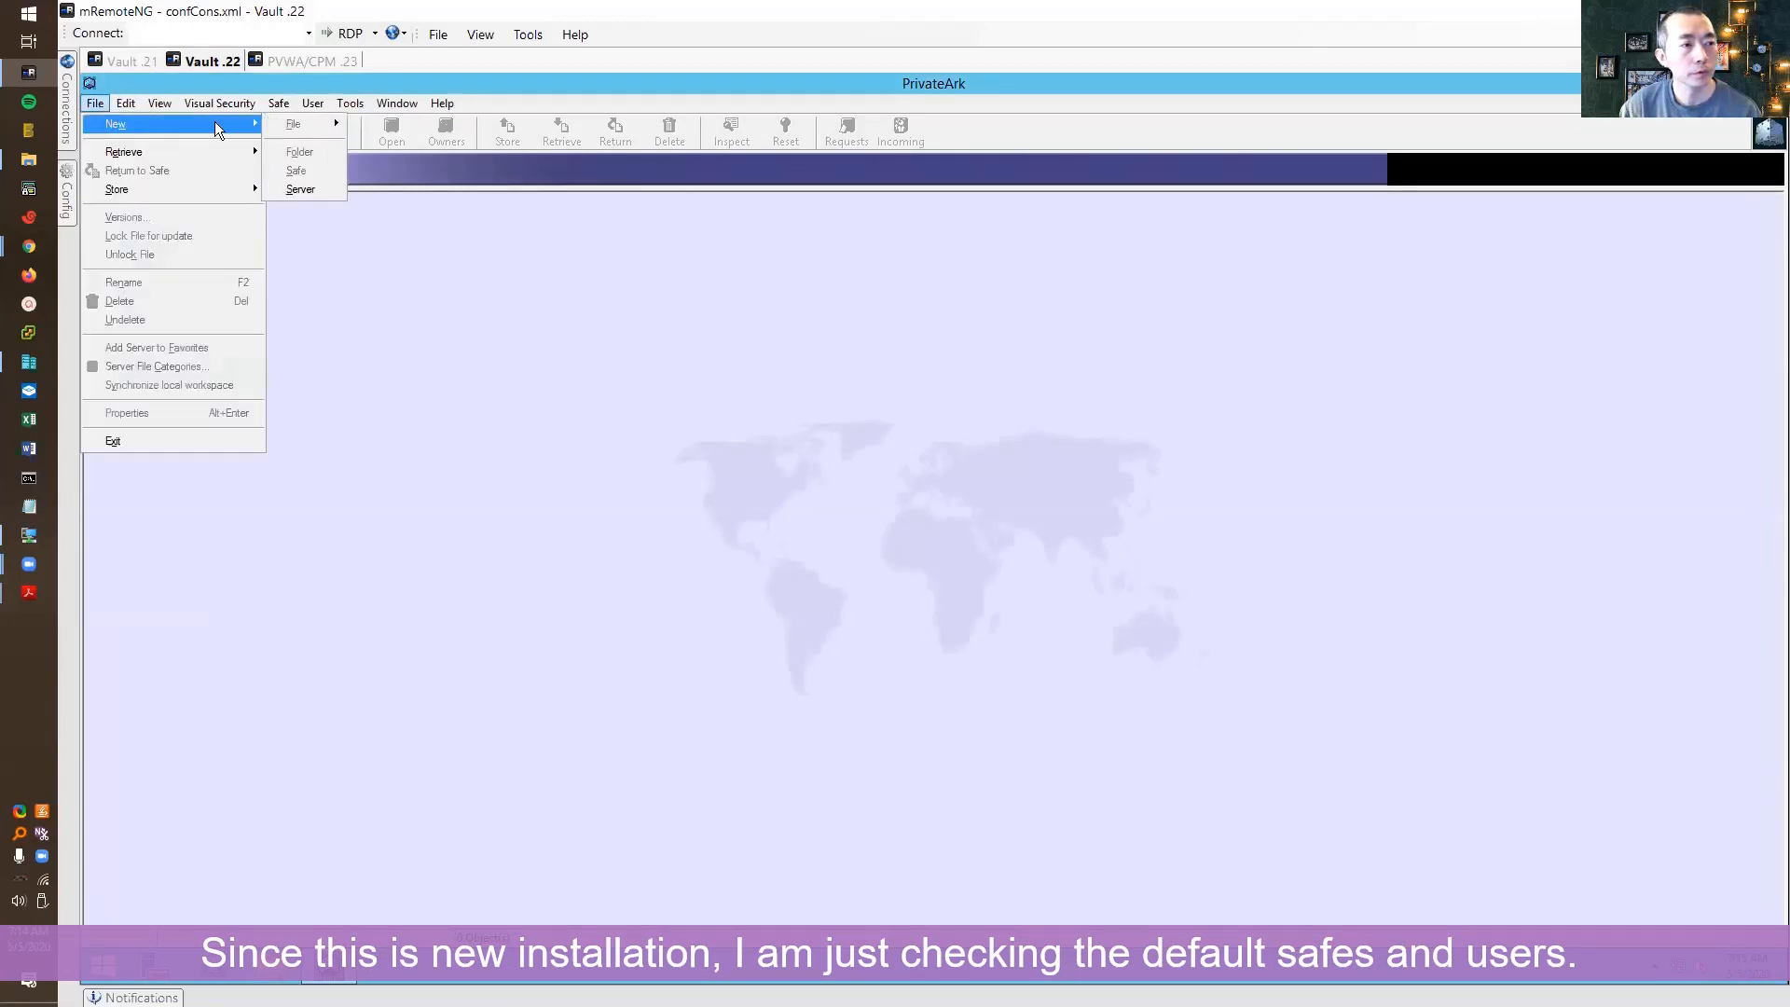
click(316, 189)
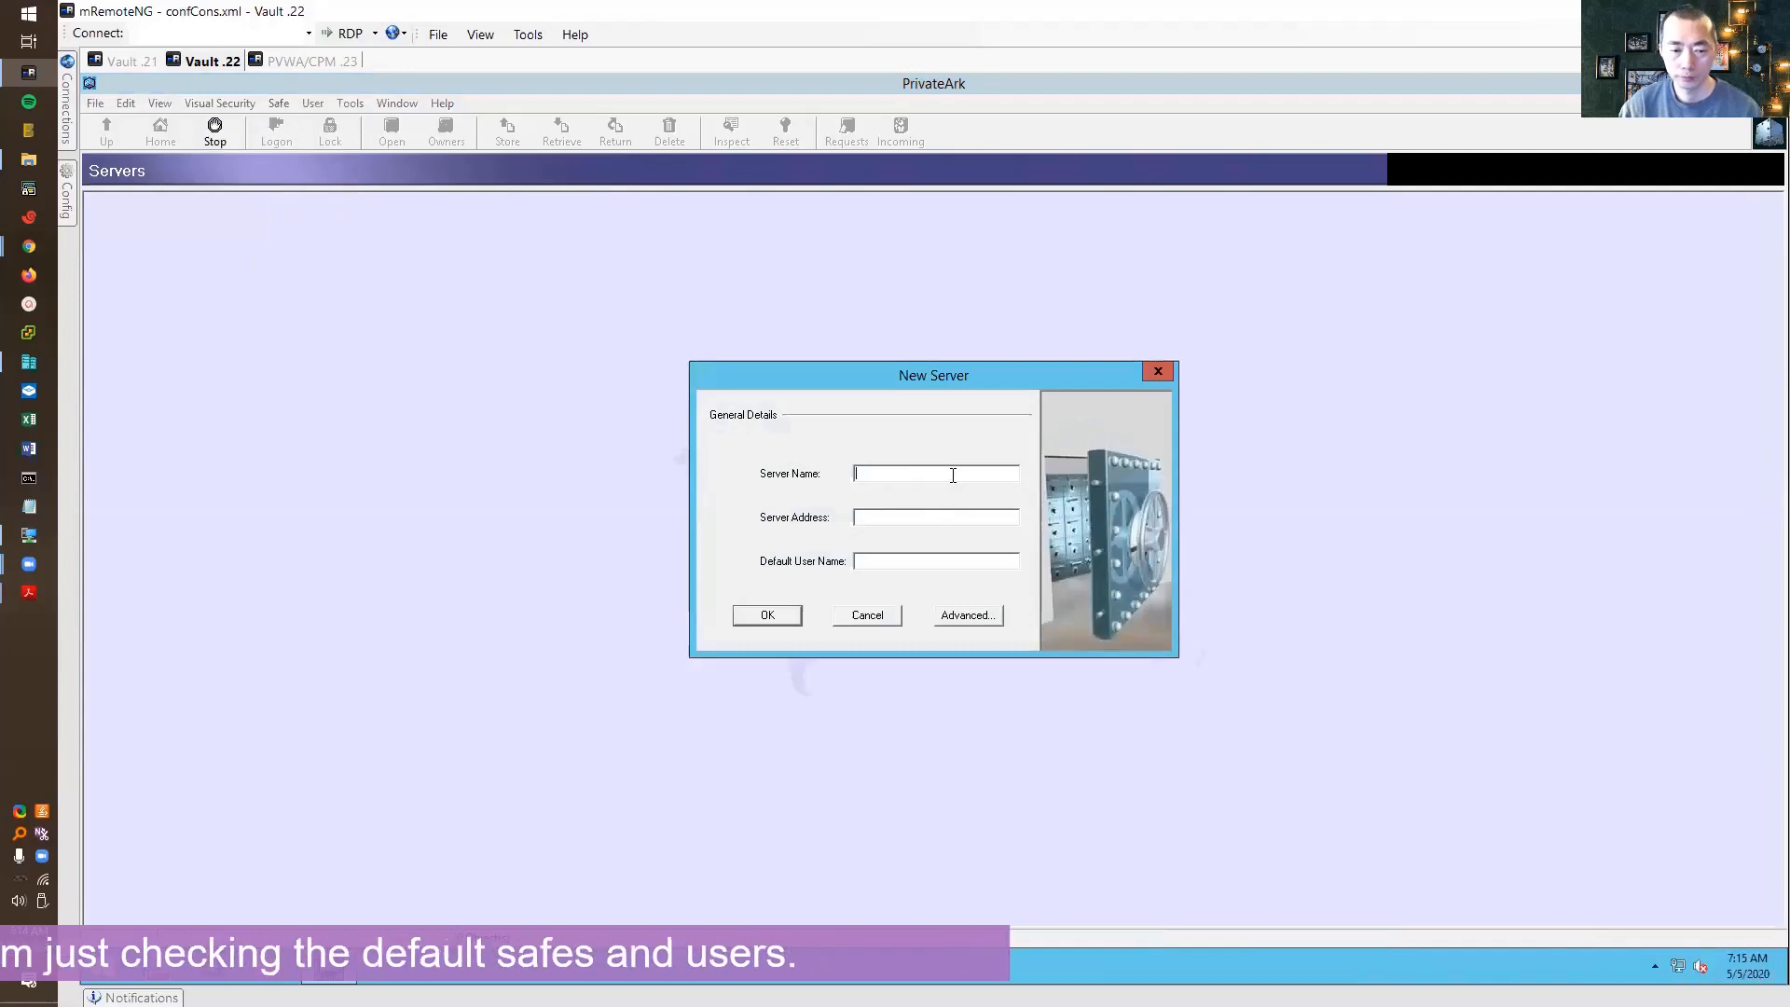
text(DR Vaul)
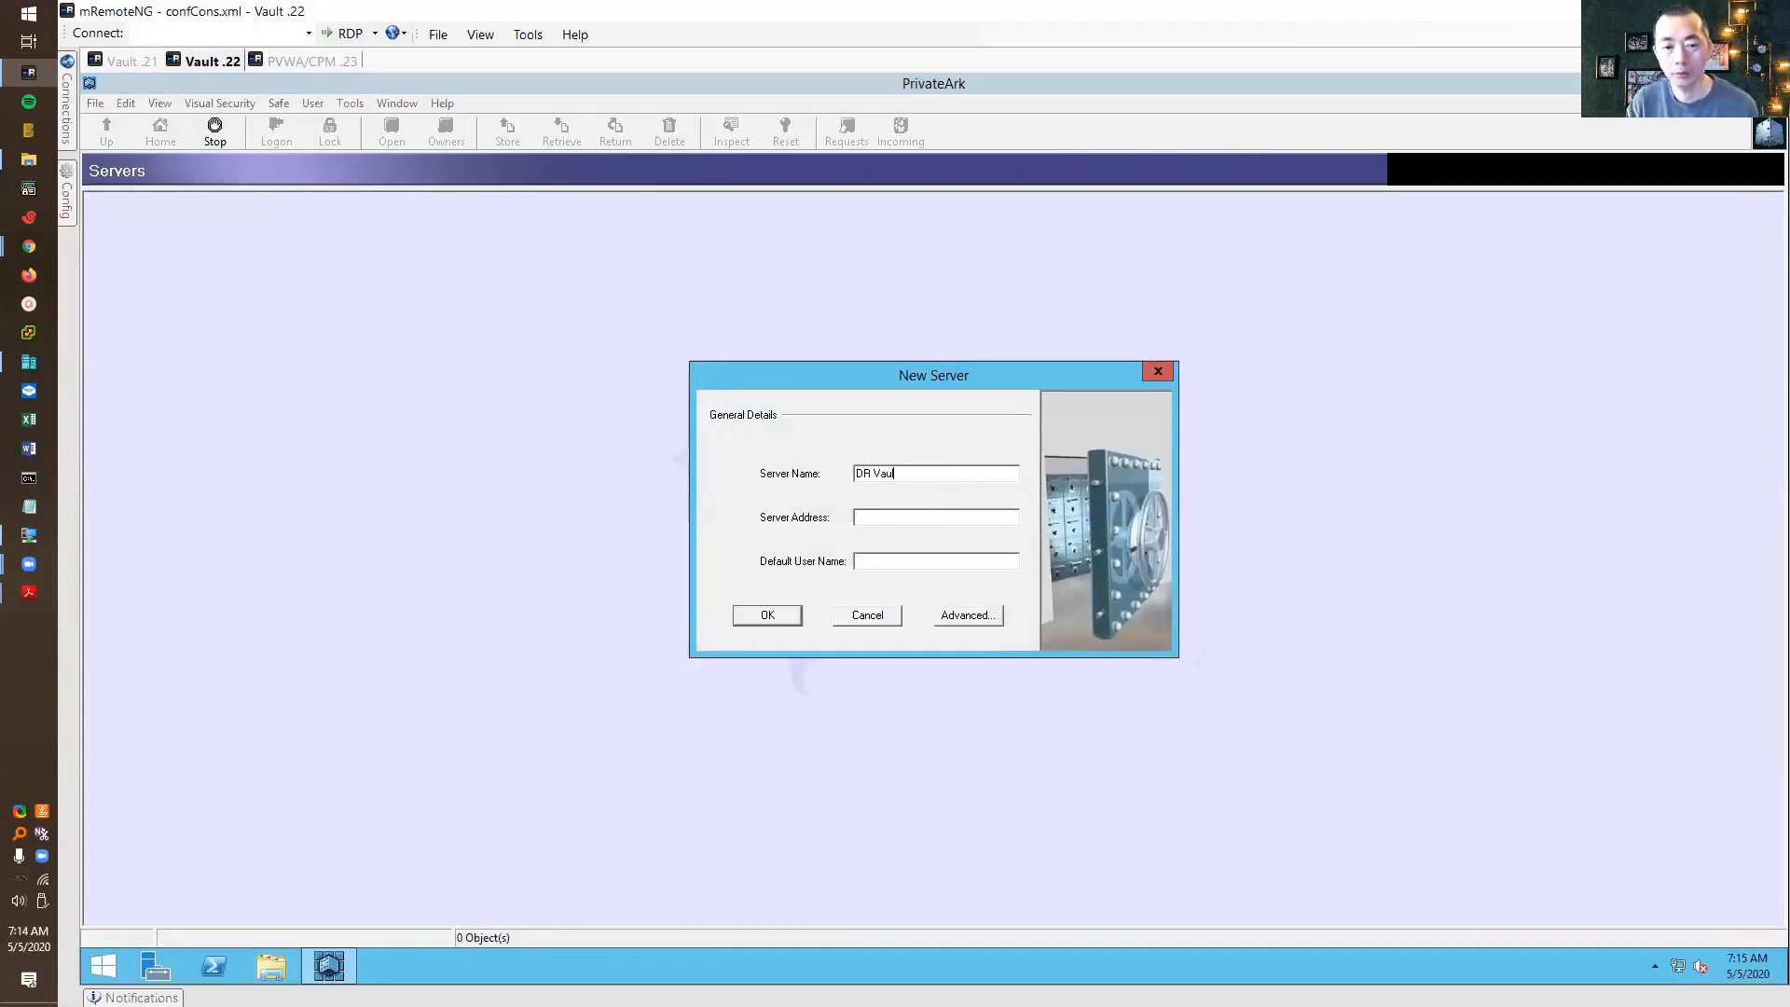
text(192.1)
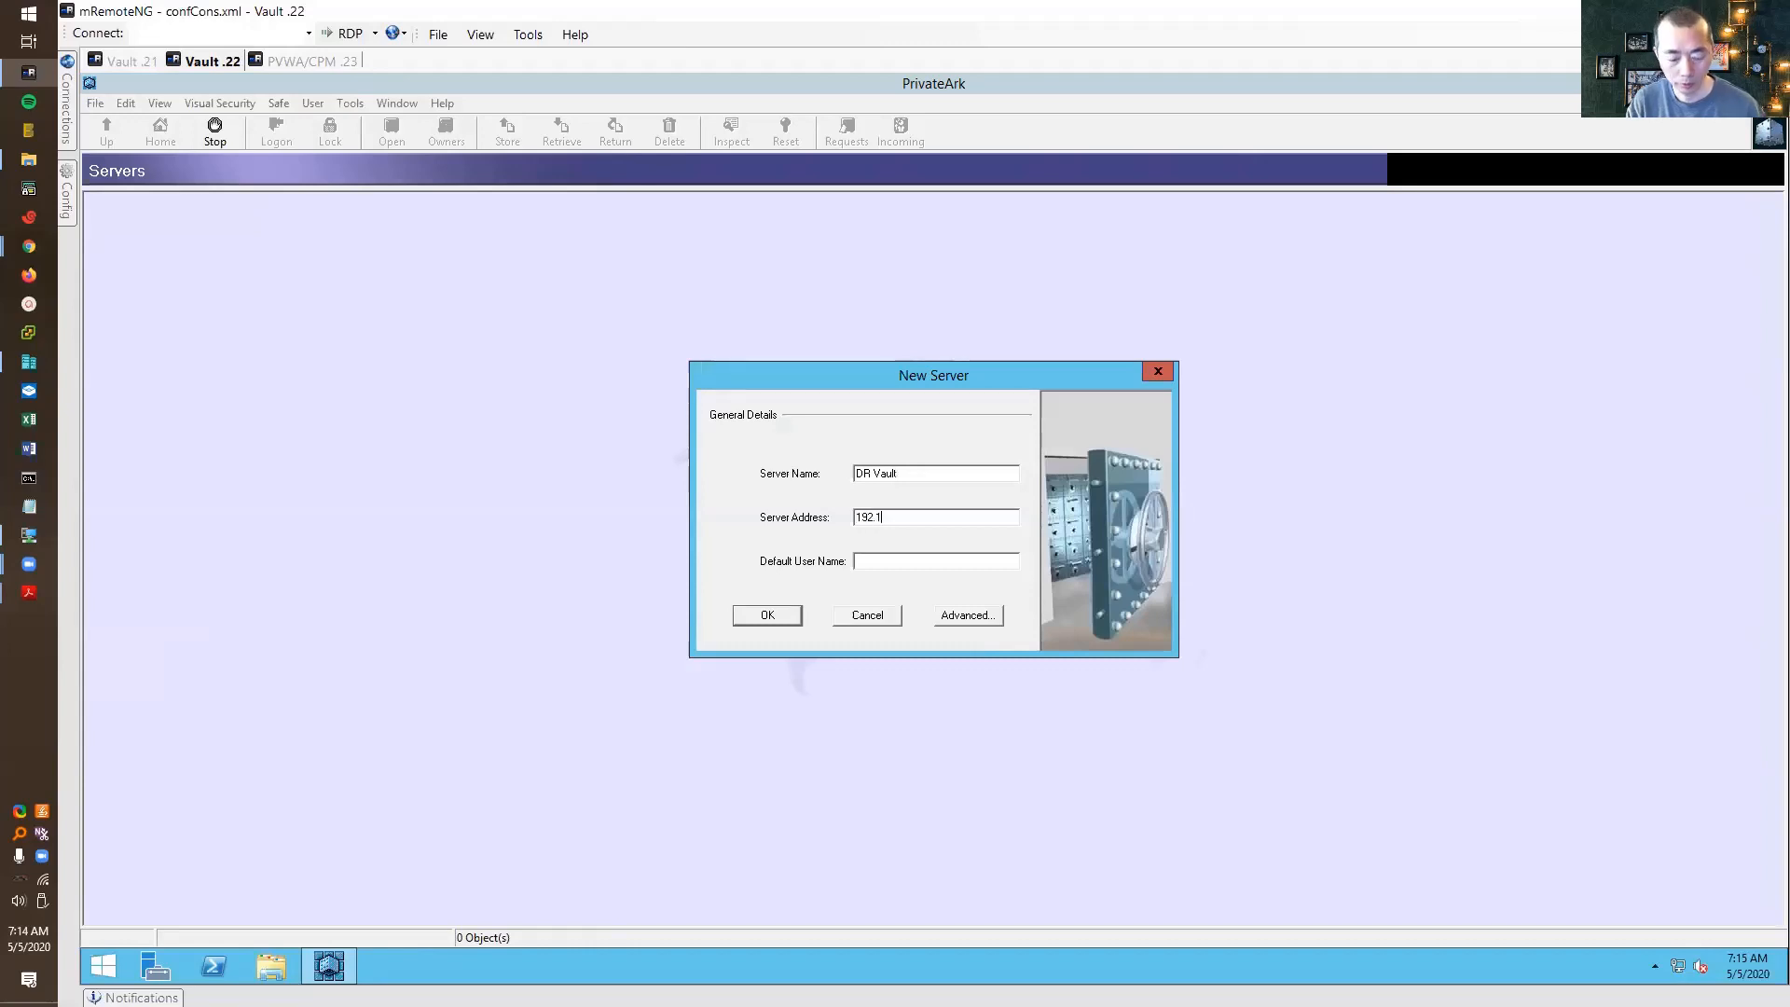
text(68.2.22)
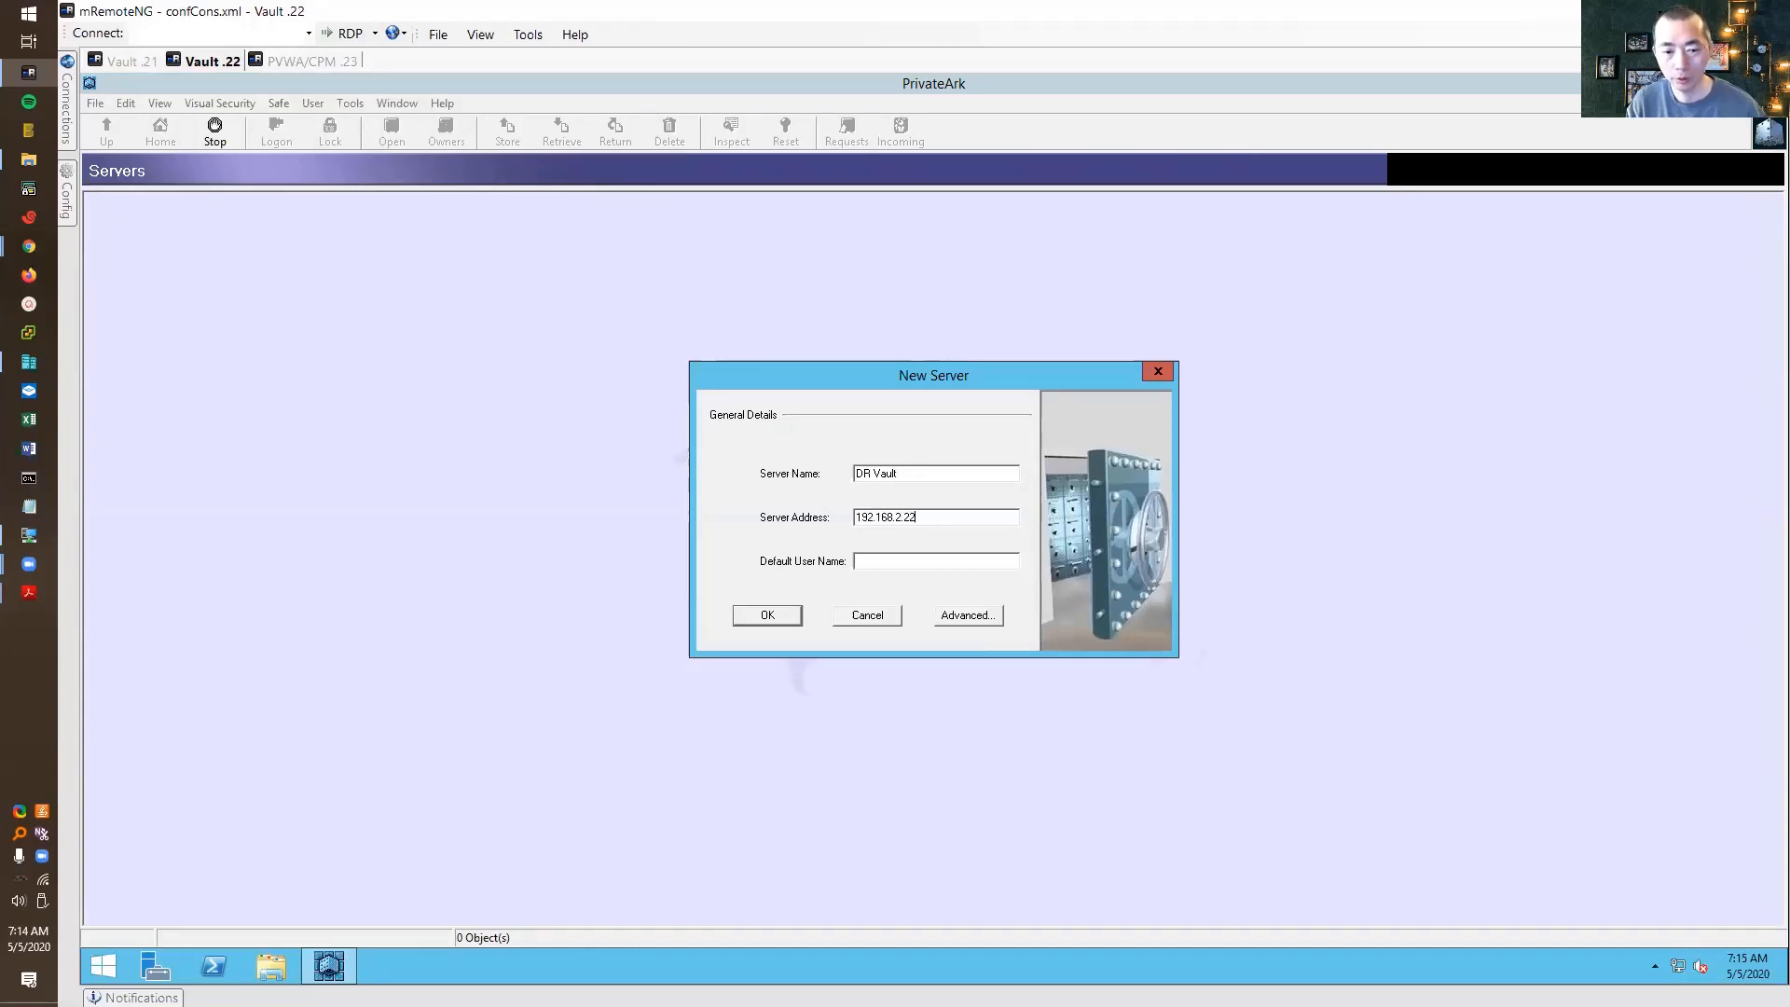
text(administrator)
key(Tab)
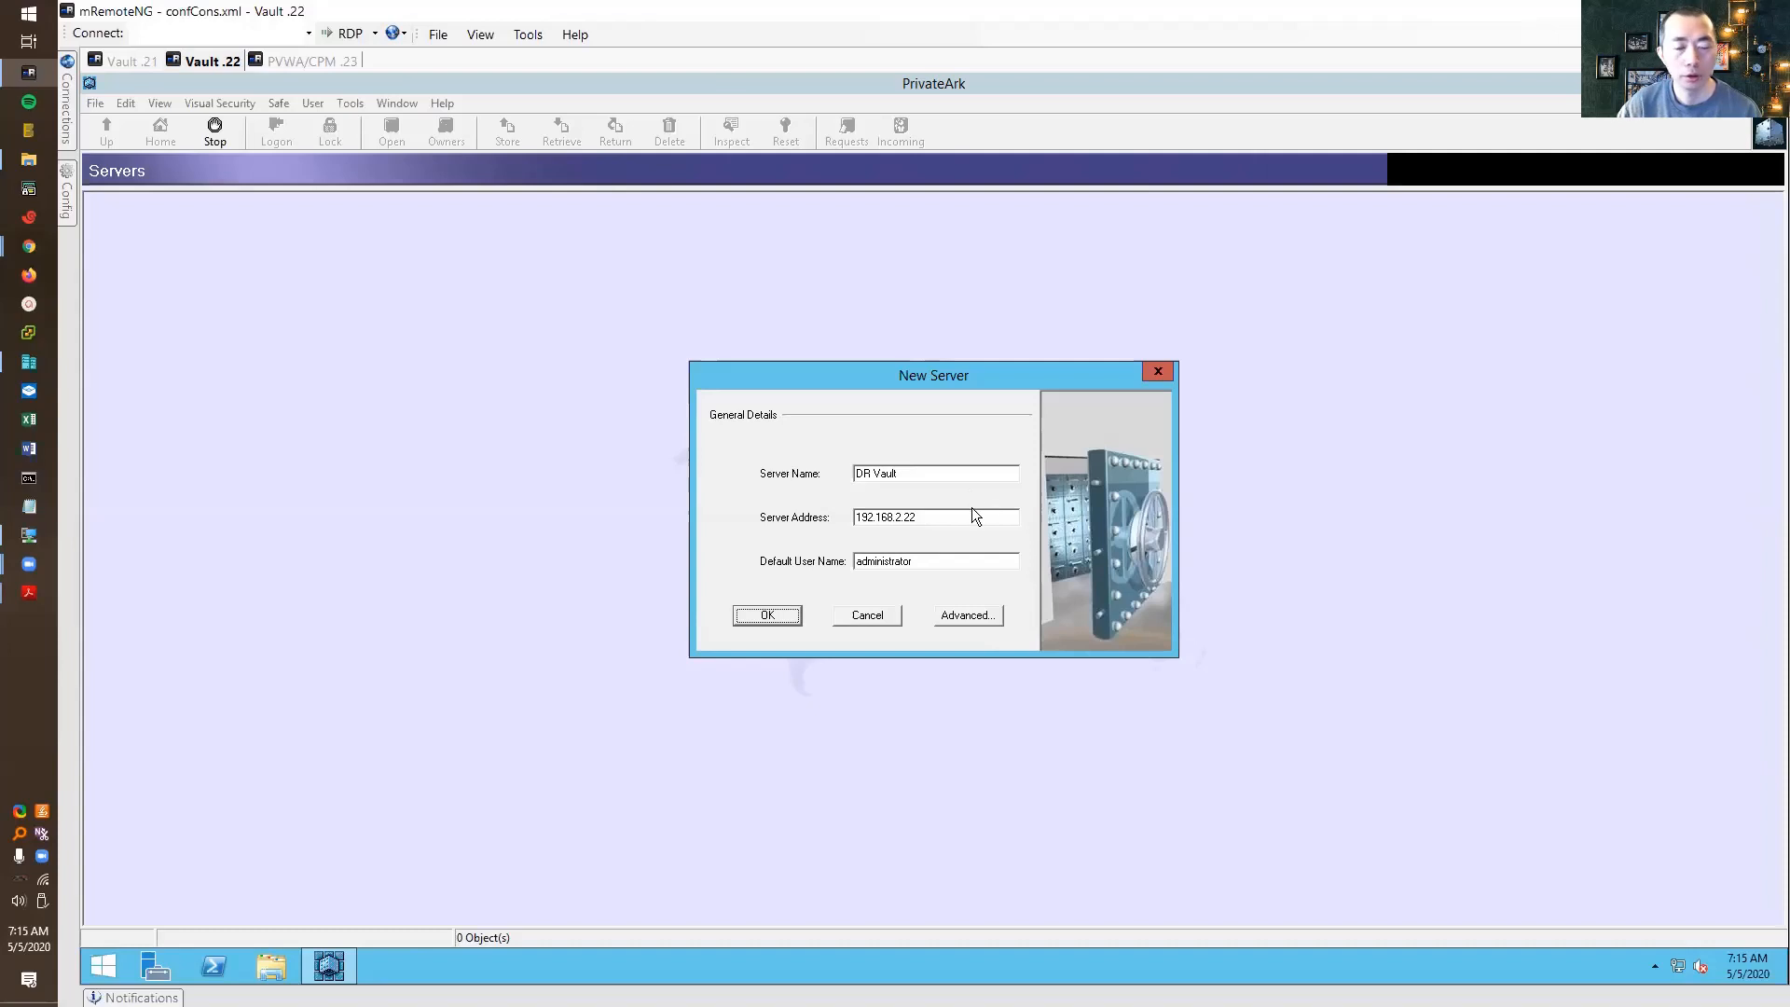
click(781, 619)
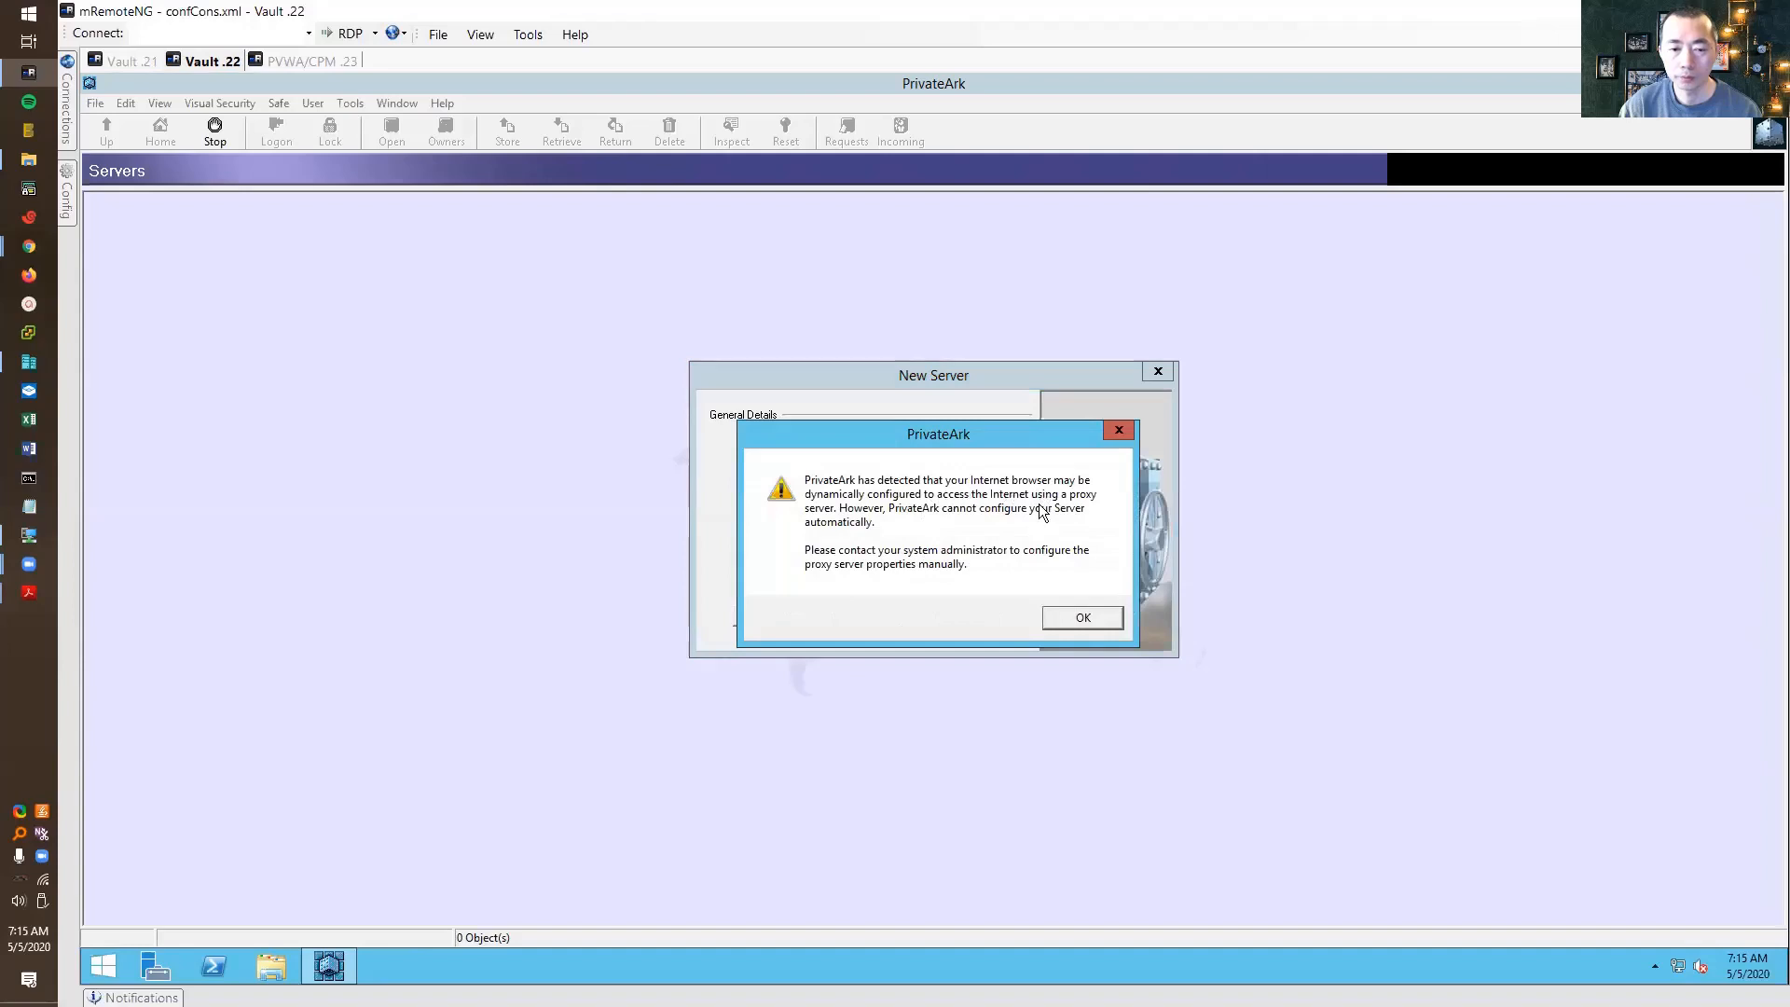
click(1086, 619)
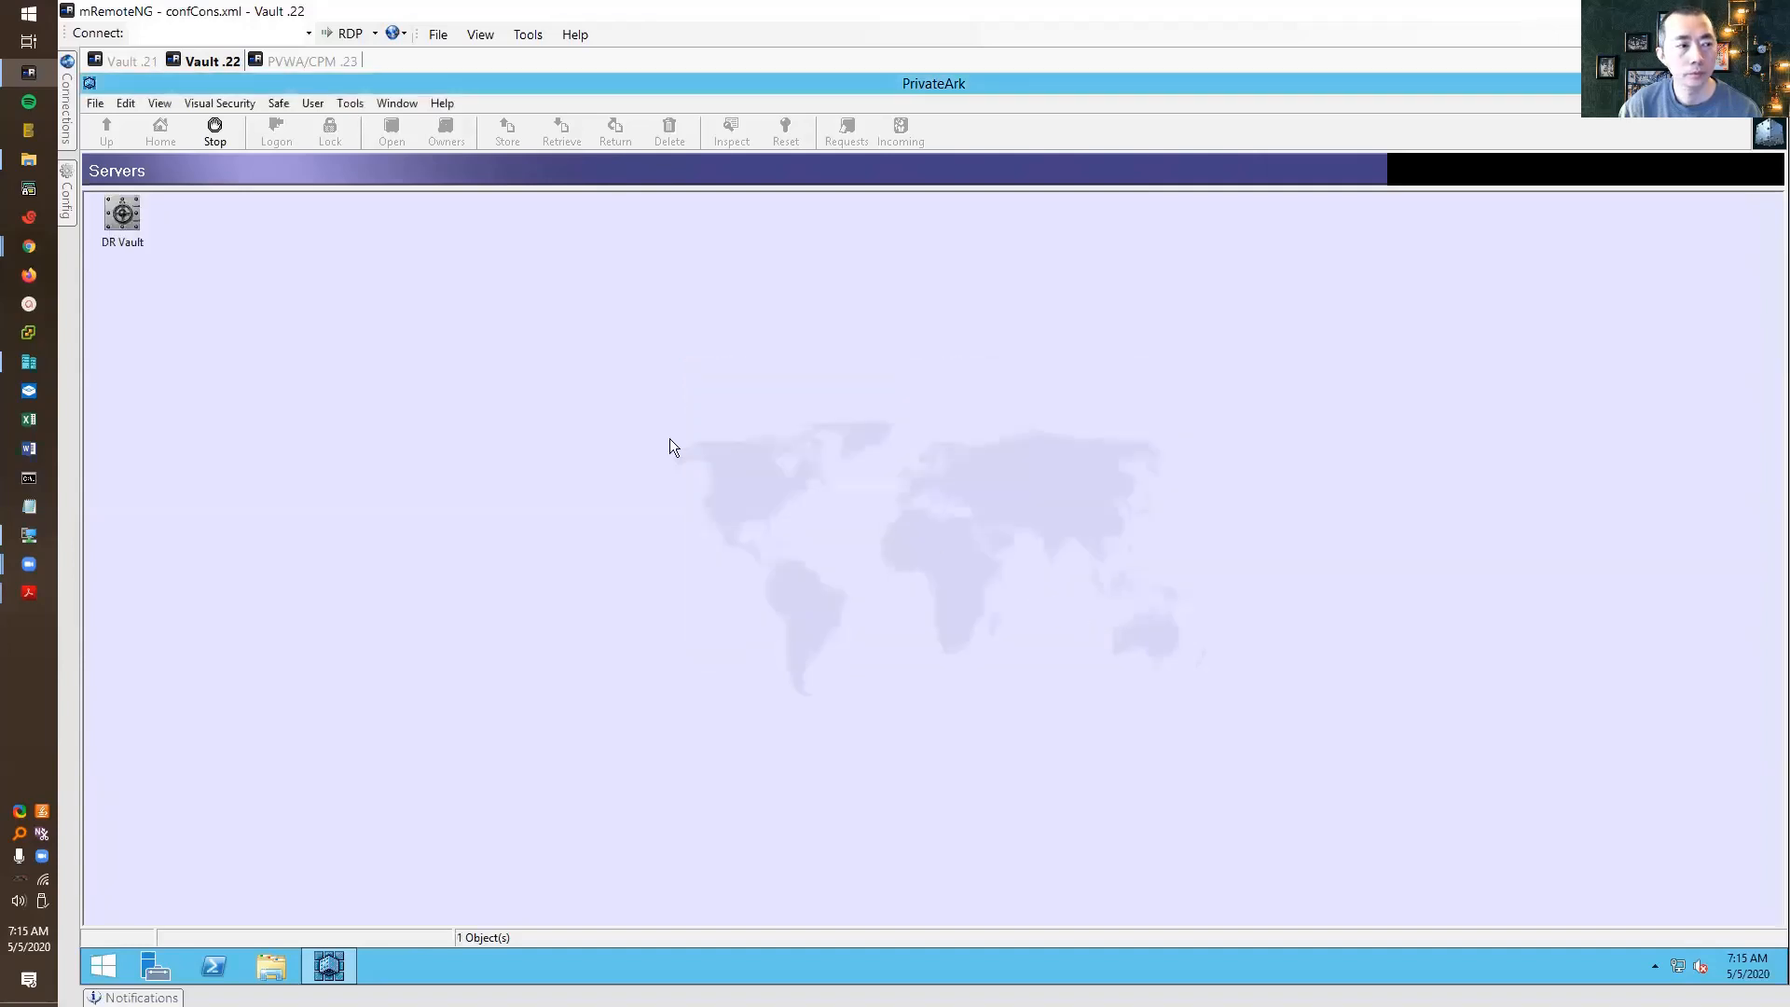
Log on to the DR Vault server
click(127, 213)
double_click(138, 215)
text(**)
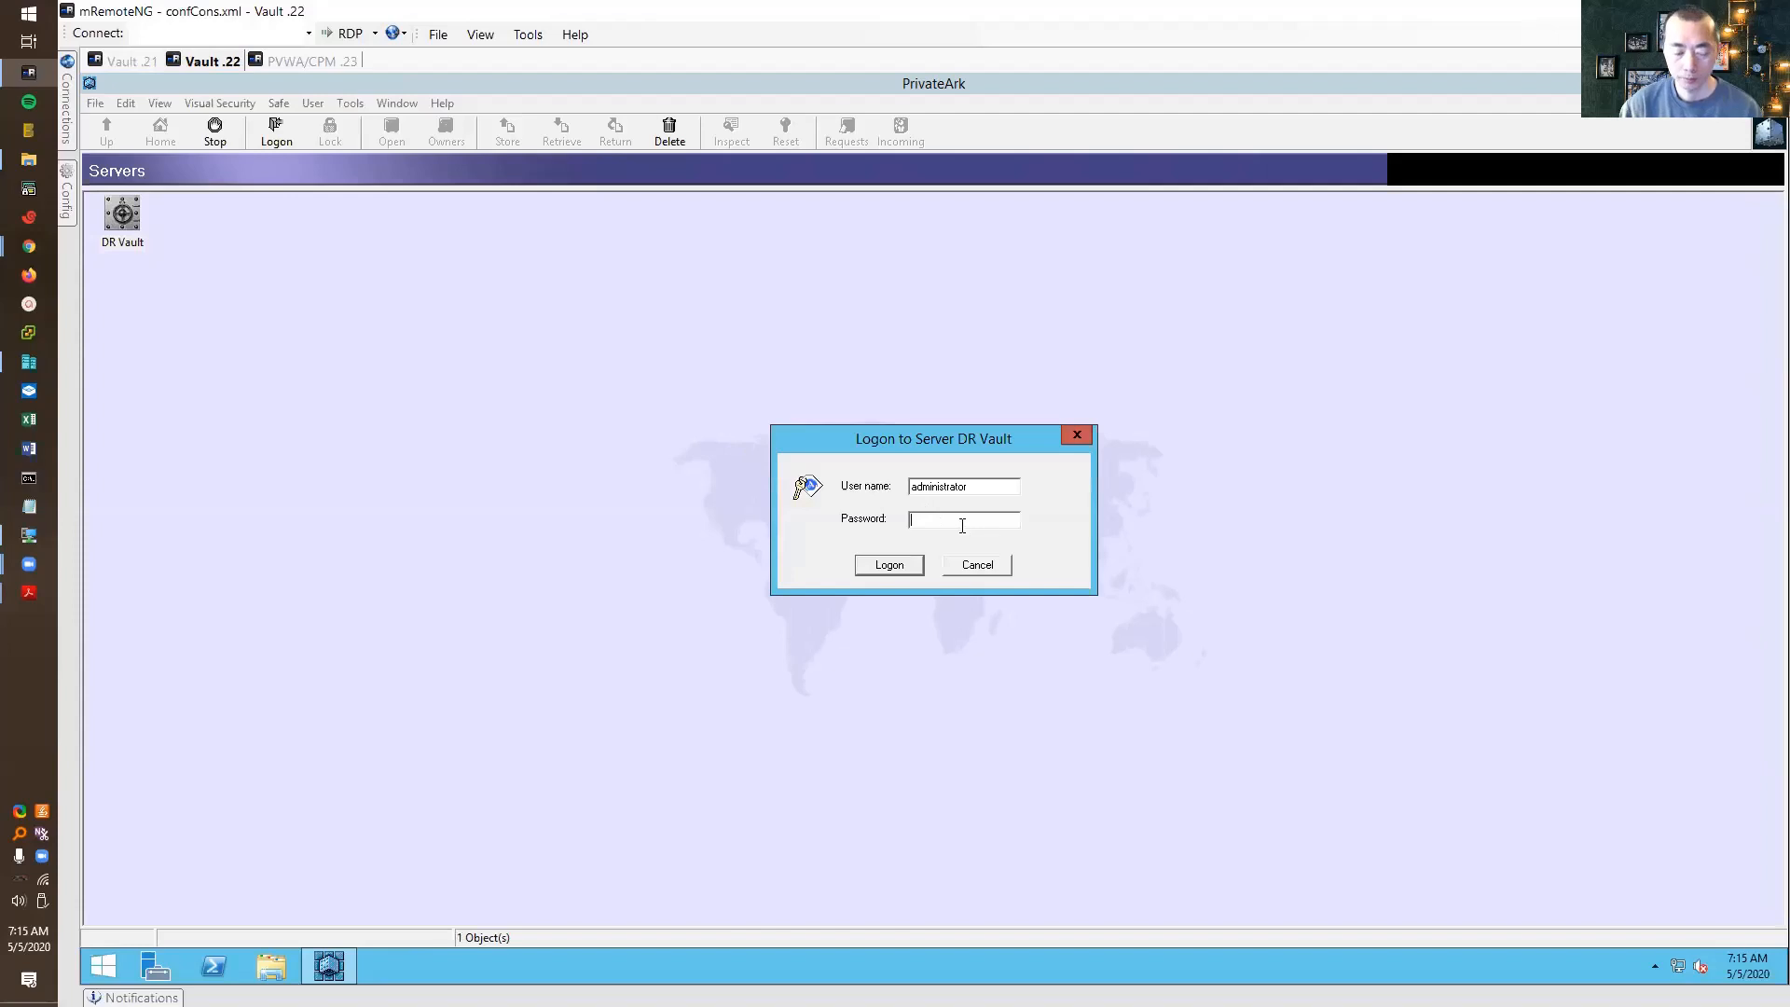
text(*)
key(Return)
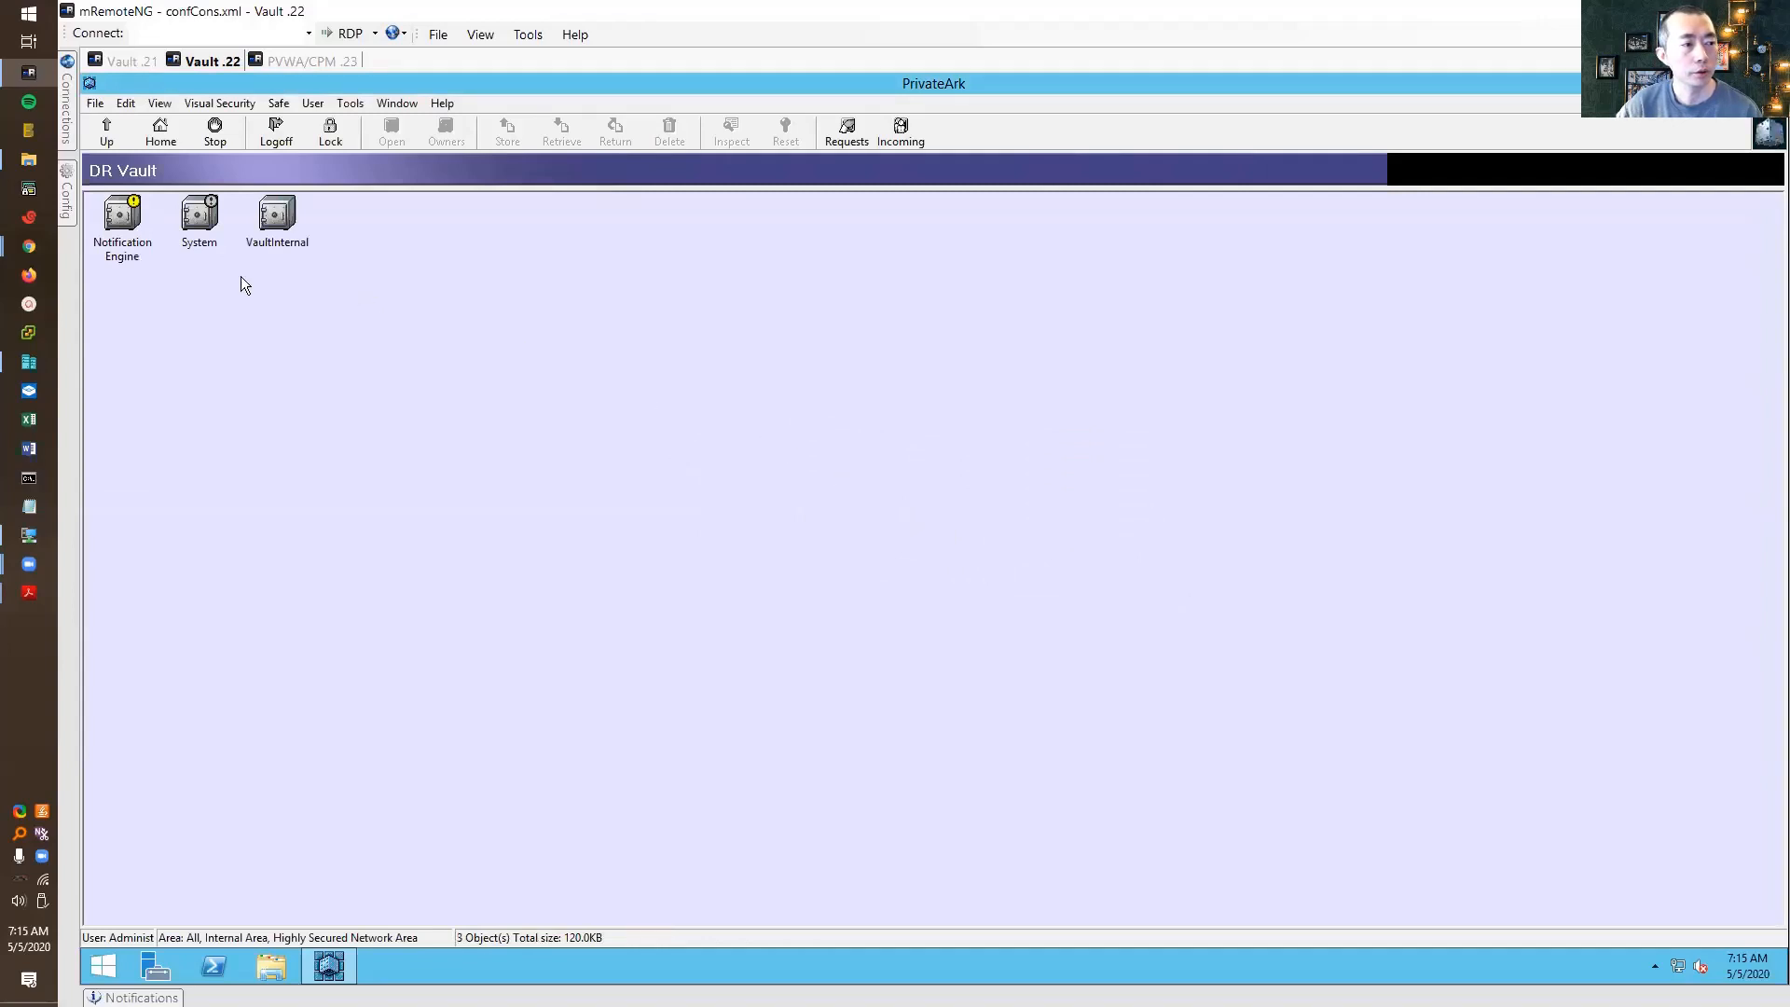
Open Users and Groups on DR Vault and expand the System group
click(122, 219)
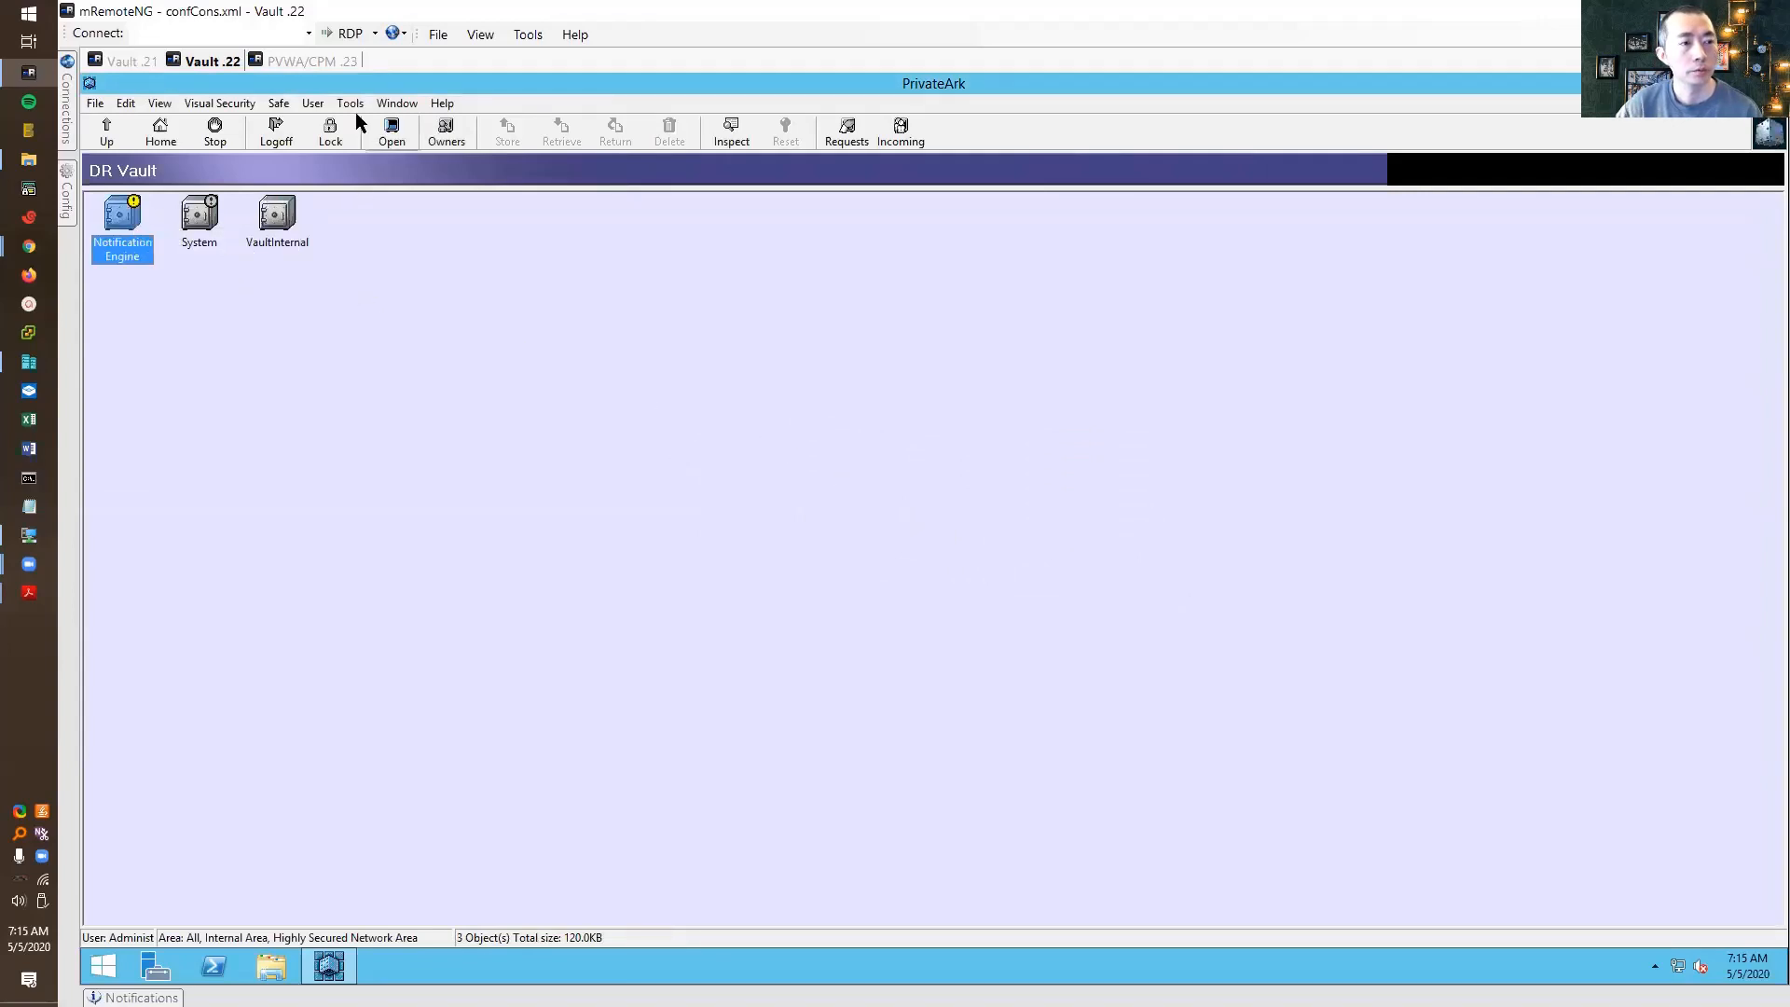
click(313, 103)
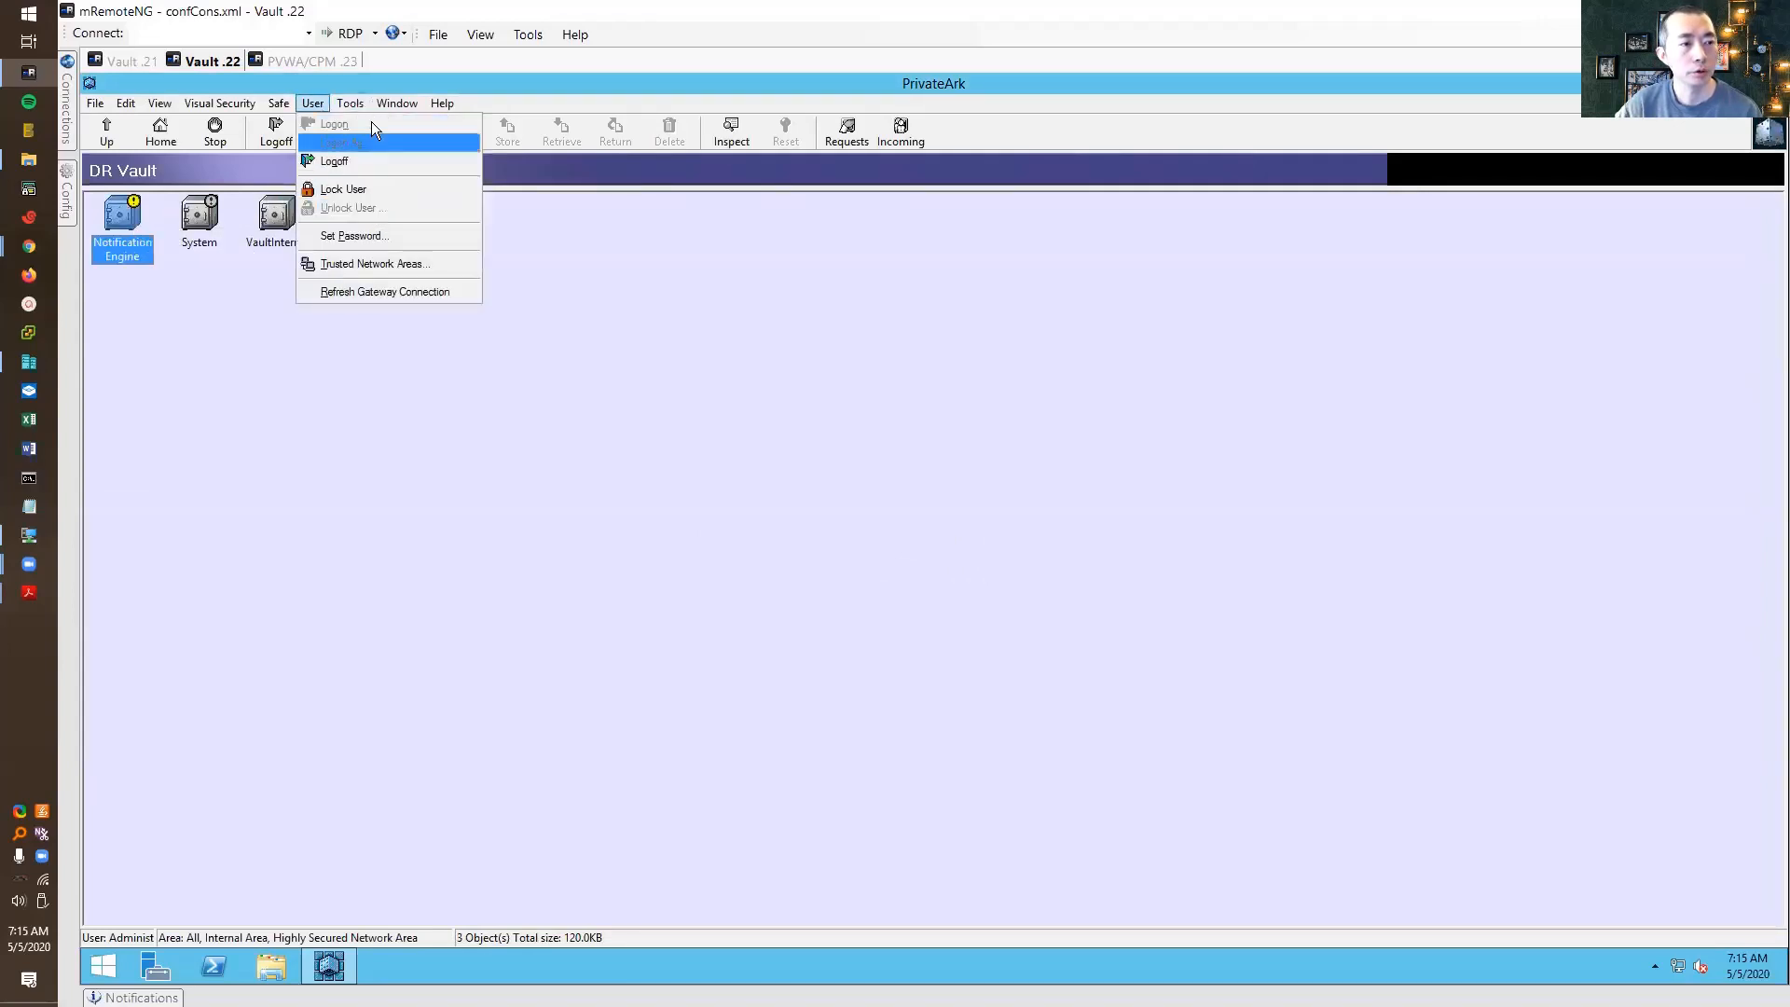
mouse_move(351, 104)
mouse_move(383, 185)
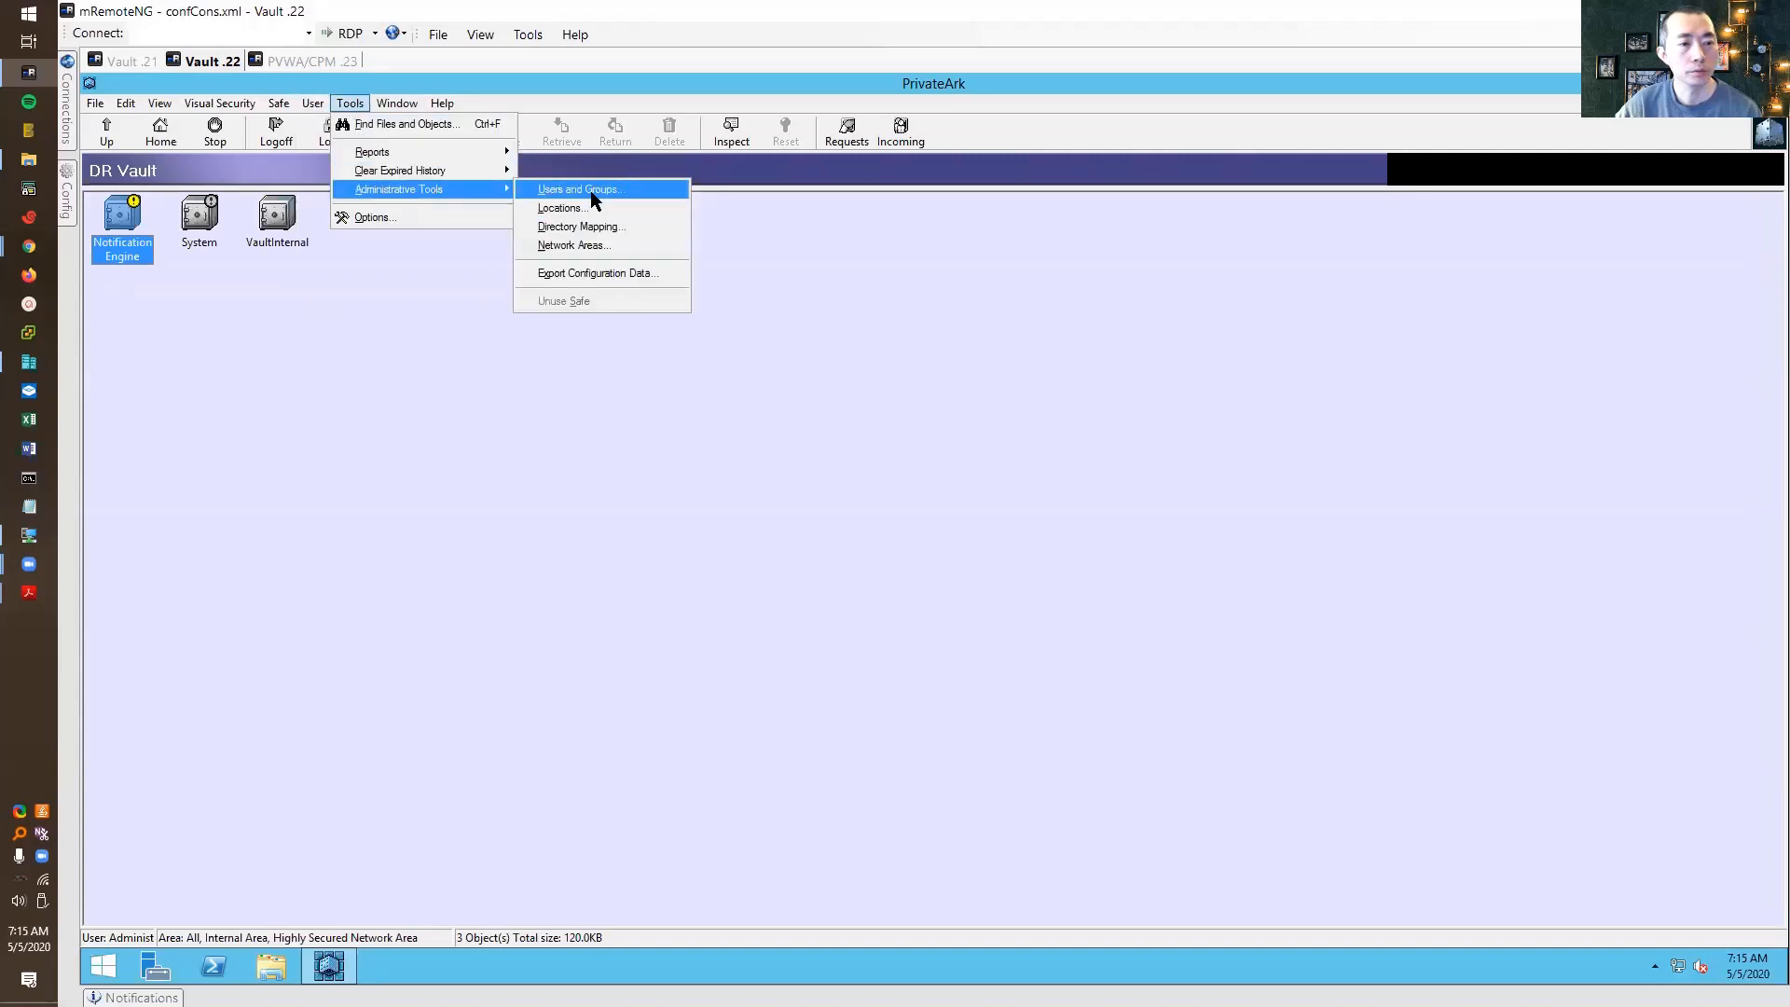
click(590, 190)
click(711, 445)
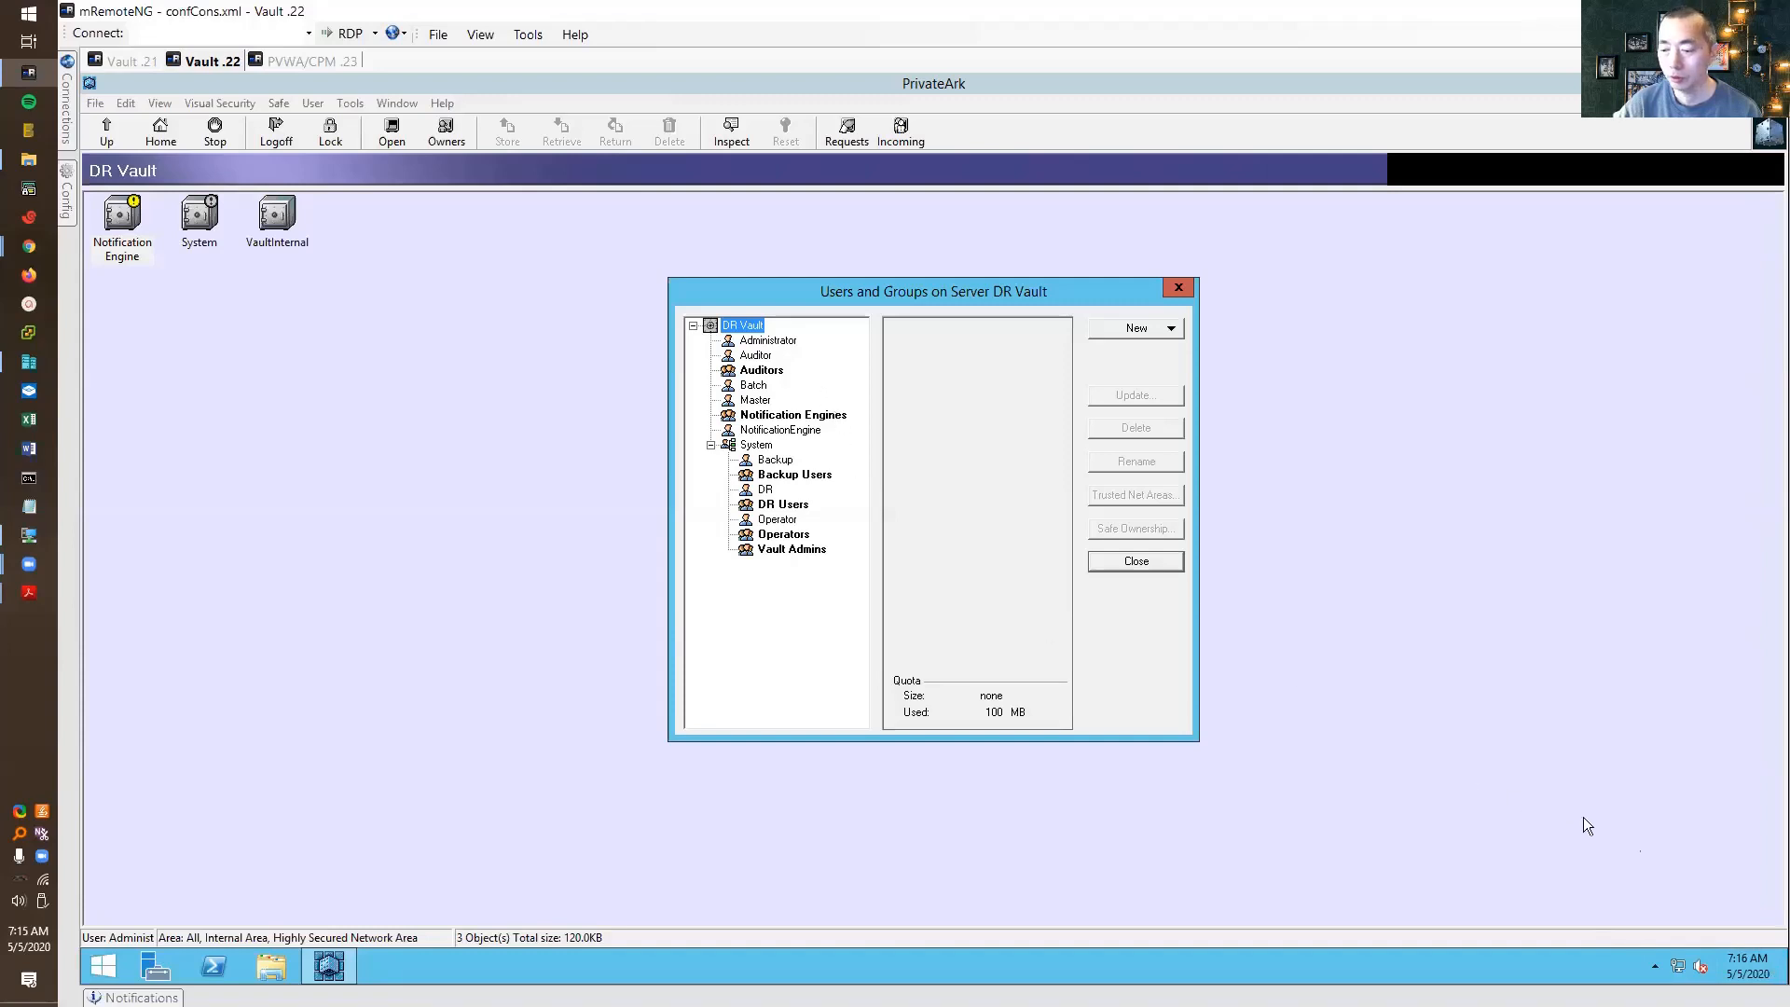
Open the PrivateArk Server console from the desktop, then launch services.msc
click(1784, 977)
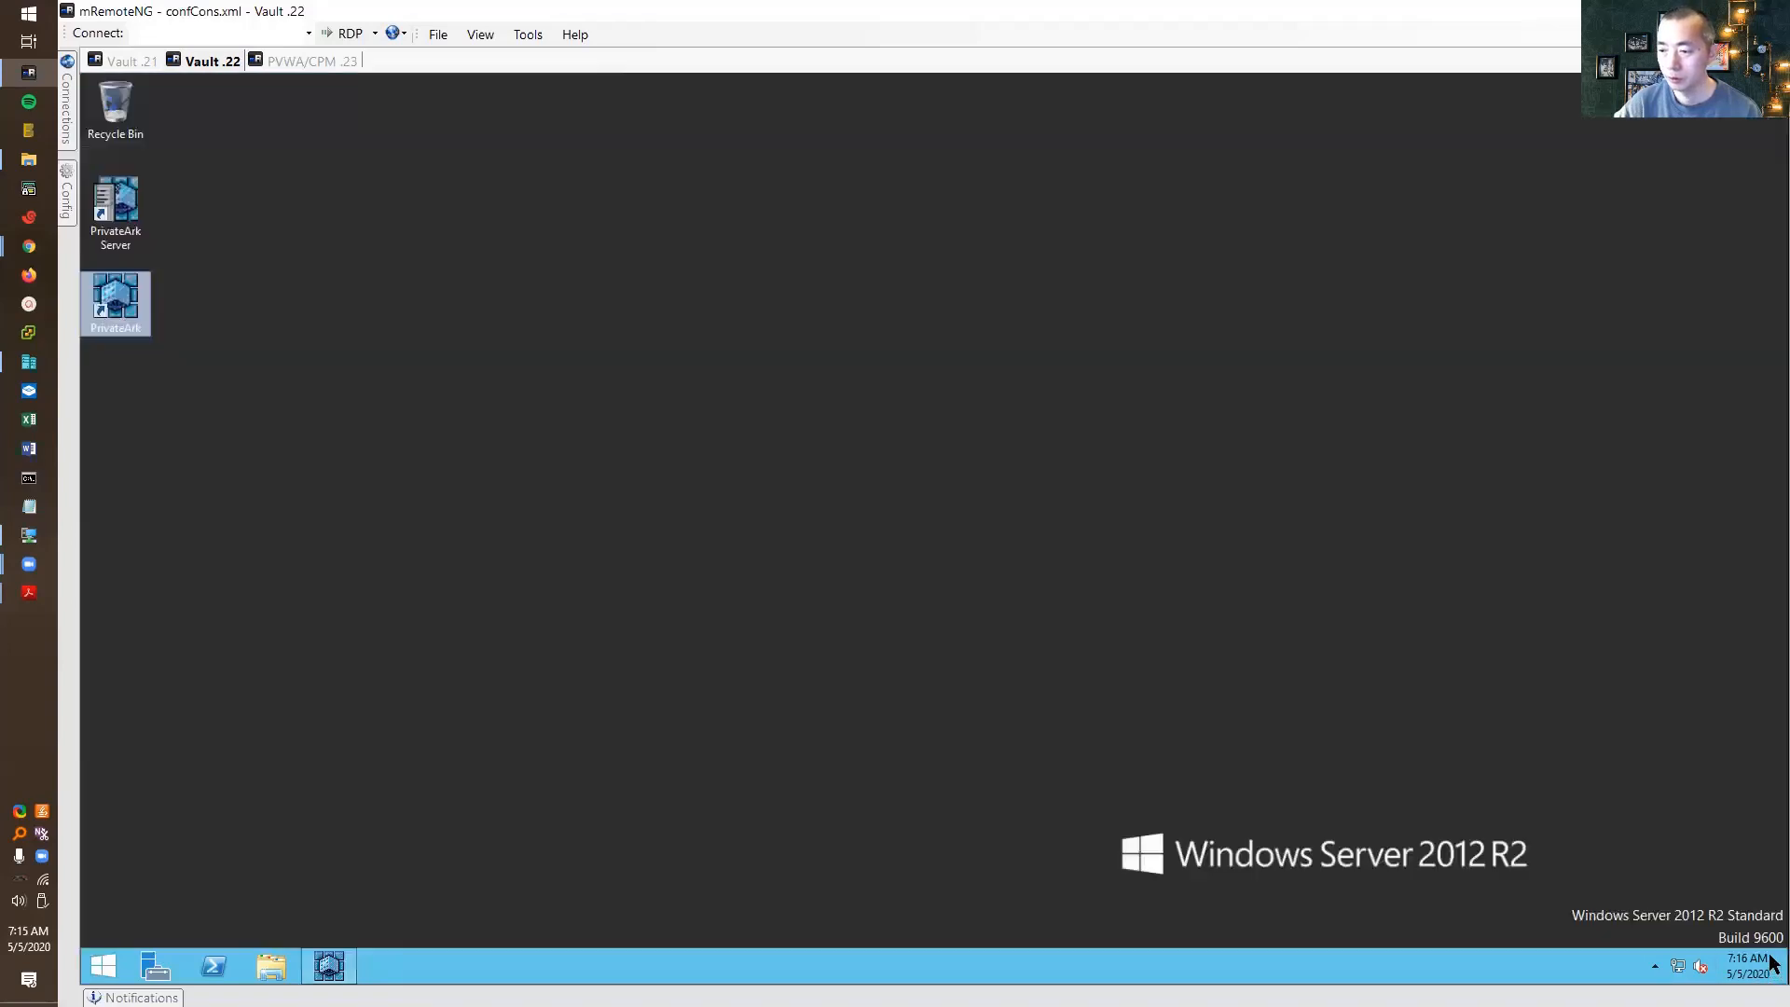
double_click(112, 194)
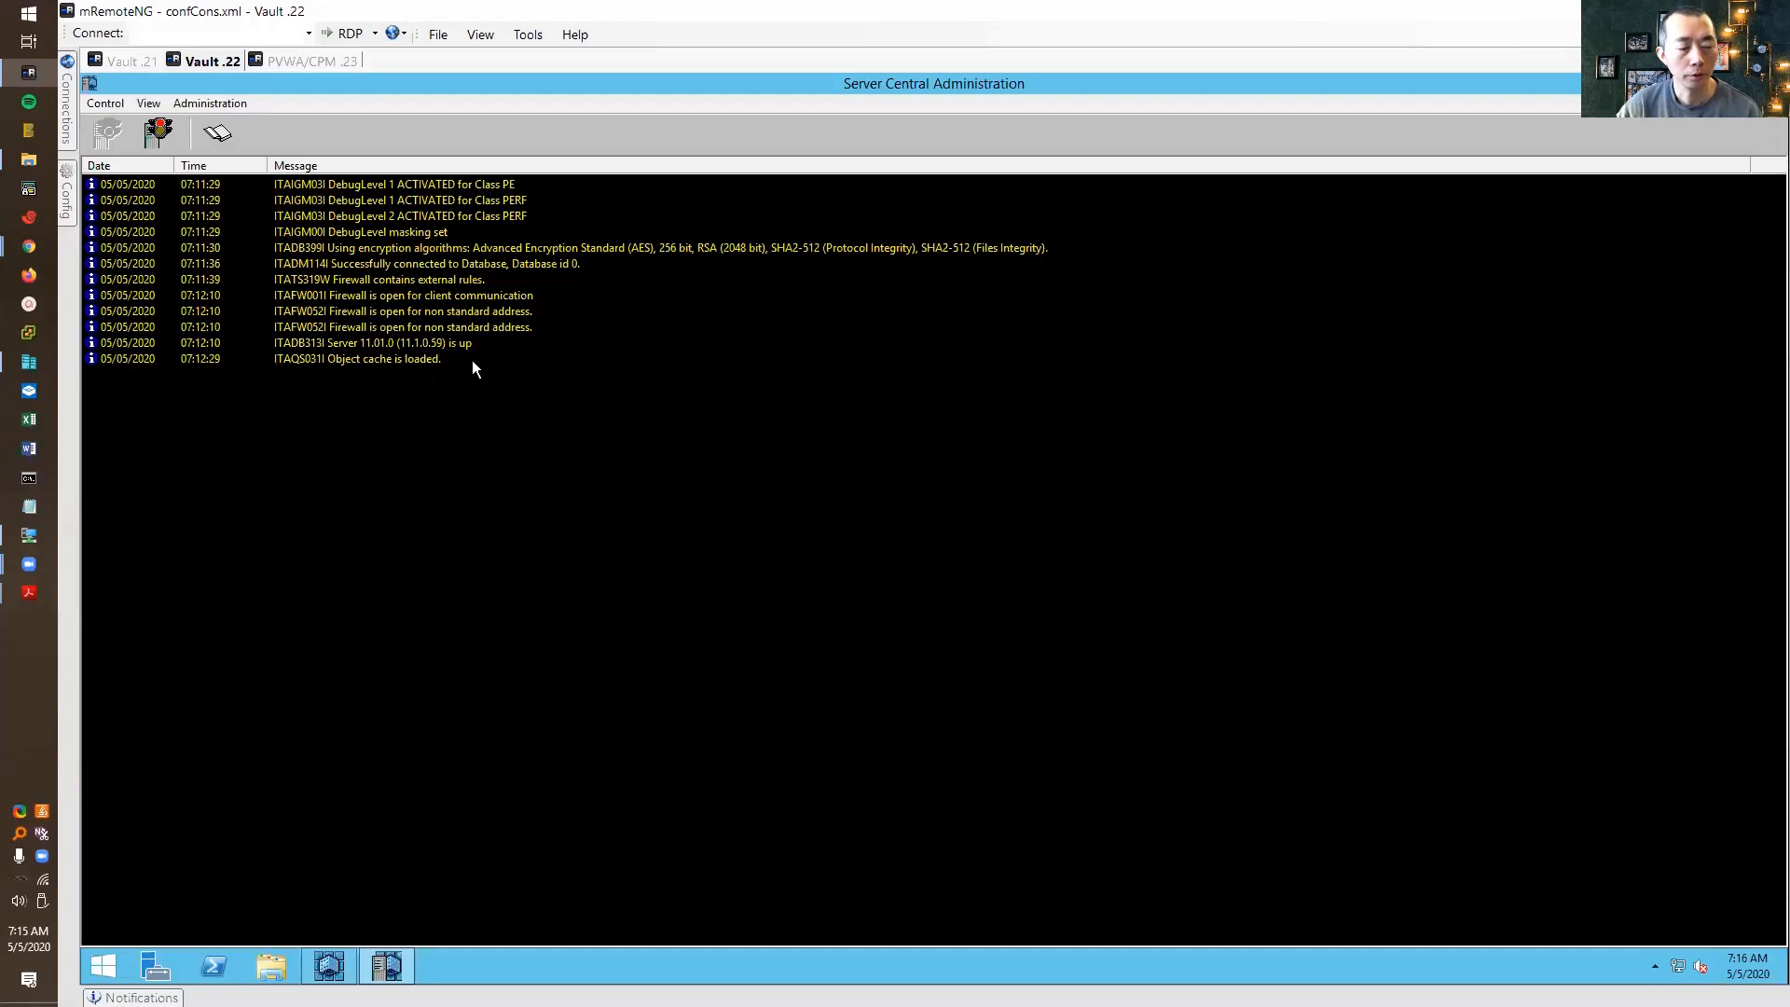
right_click(103, 966)
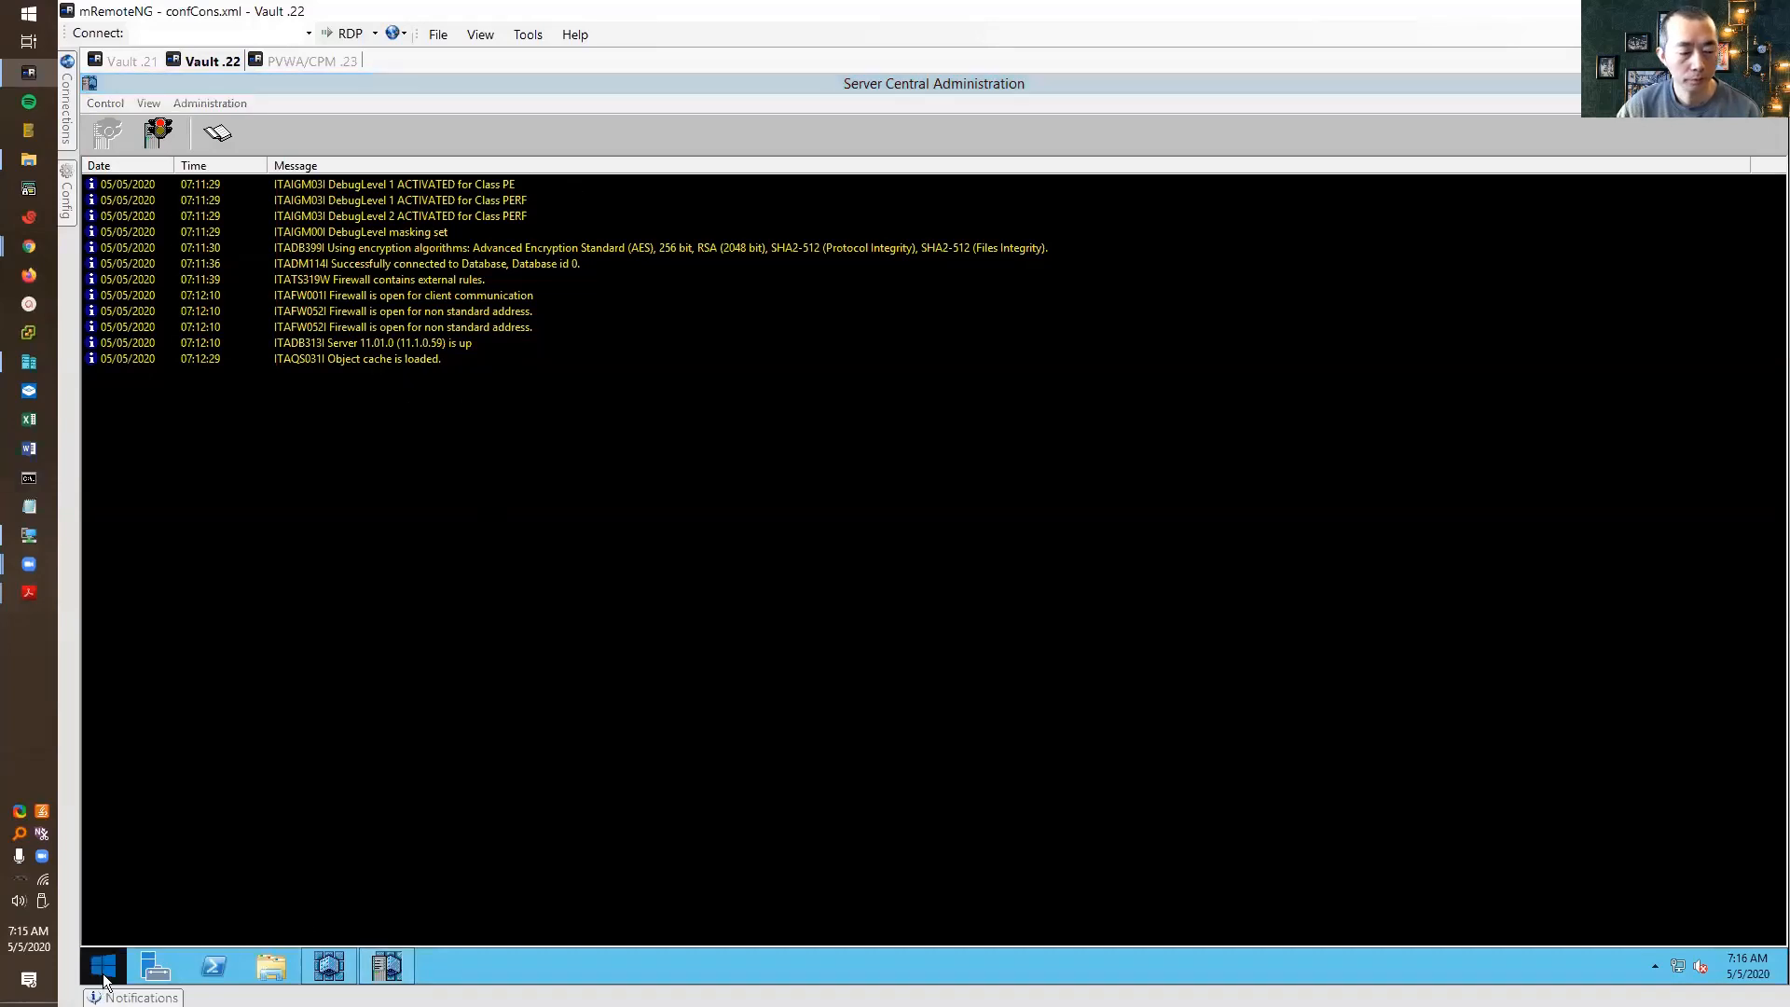
click(155, 918)
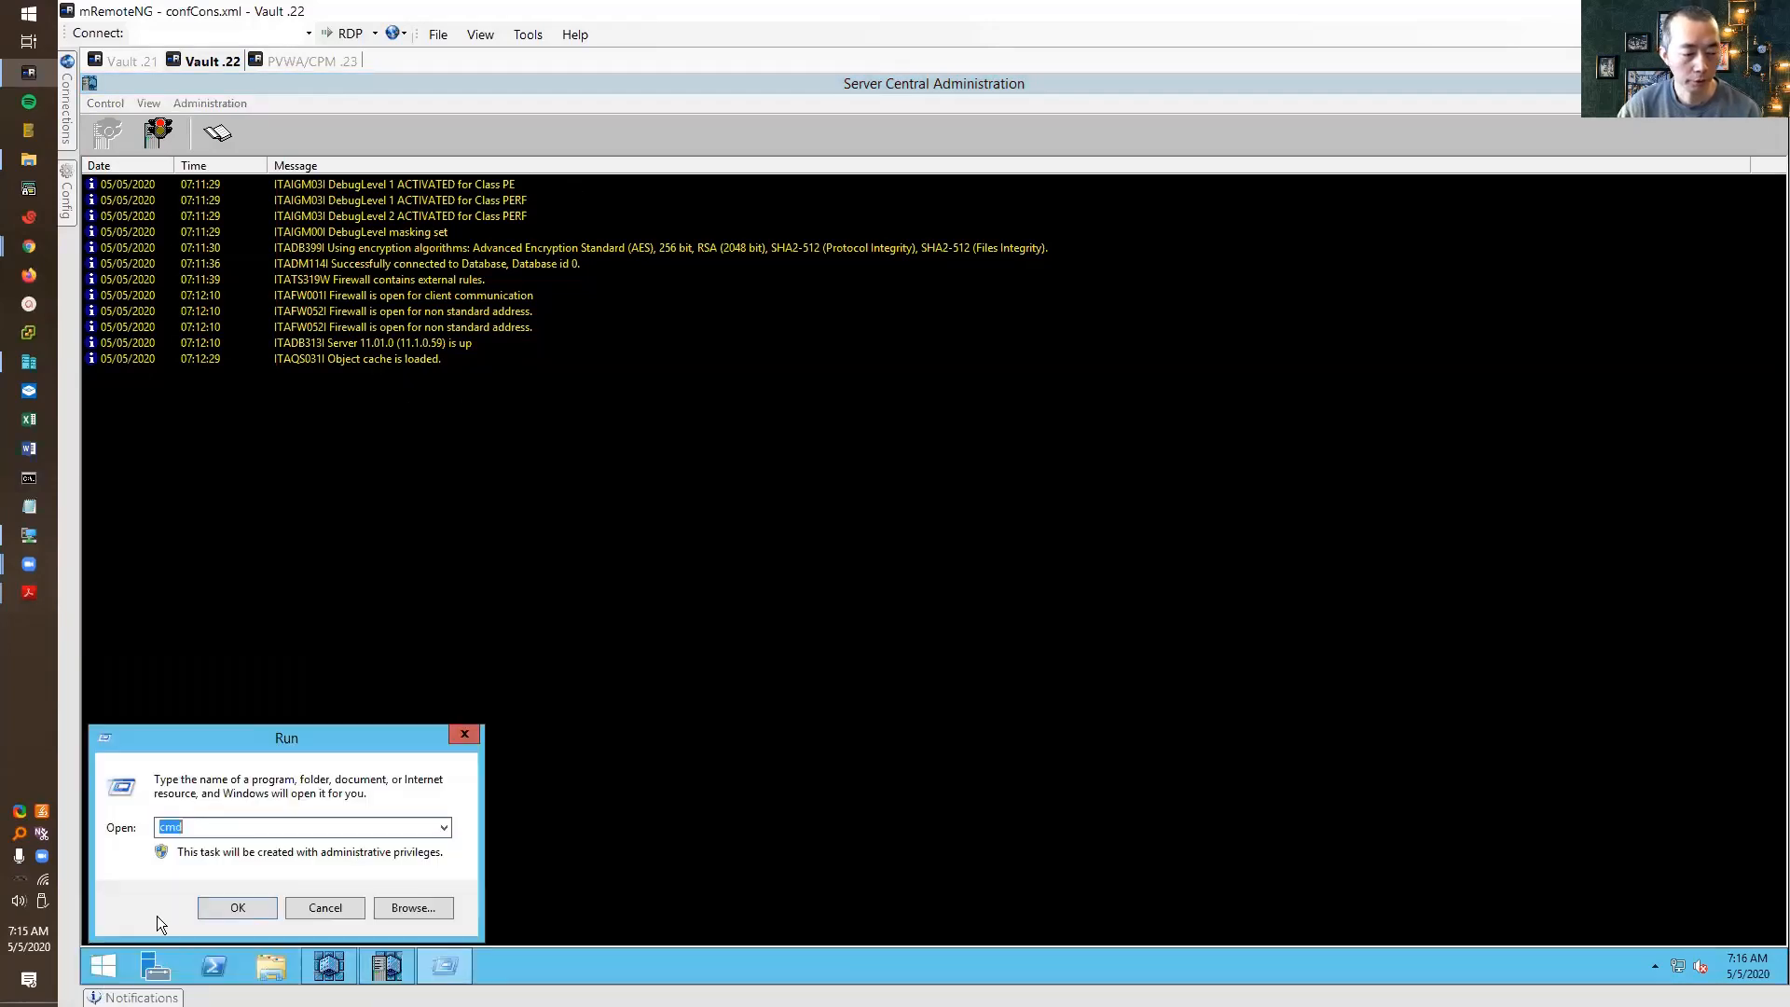
text(services.msc)
key(Return)
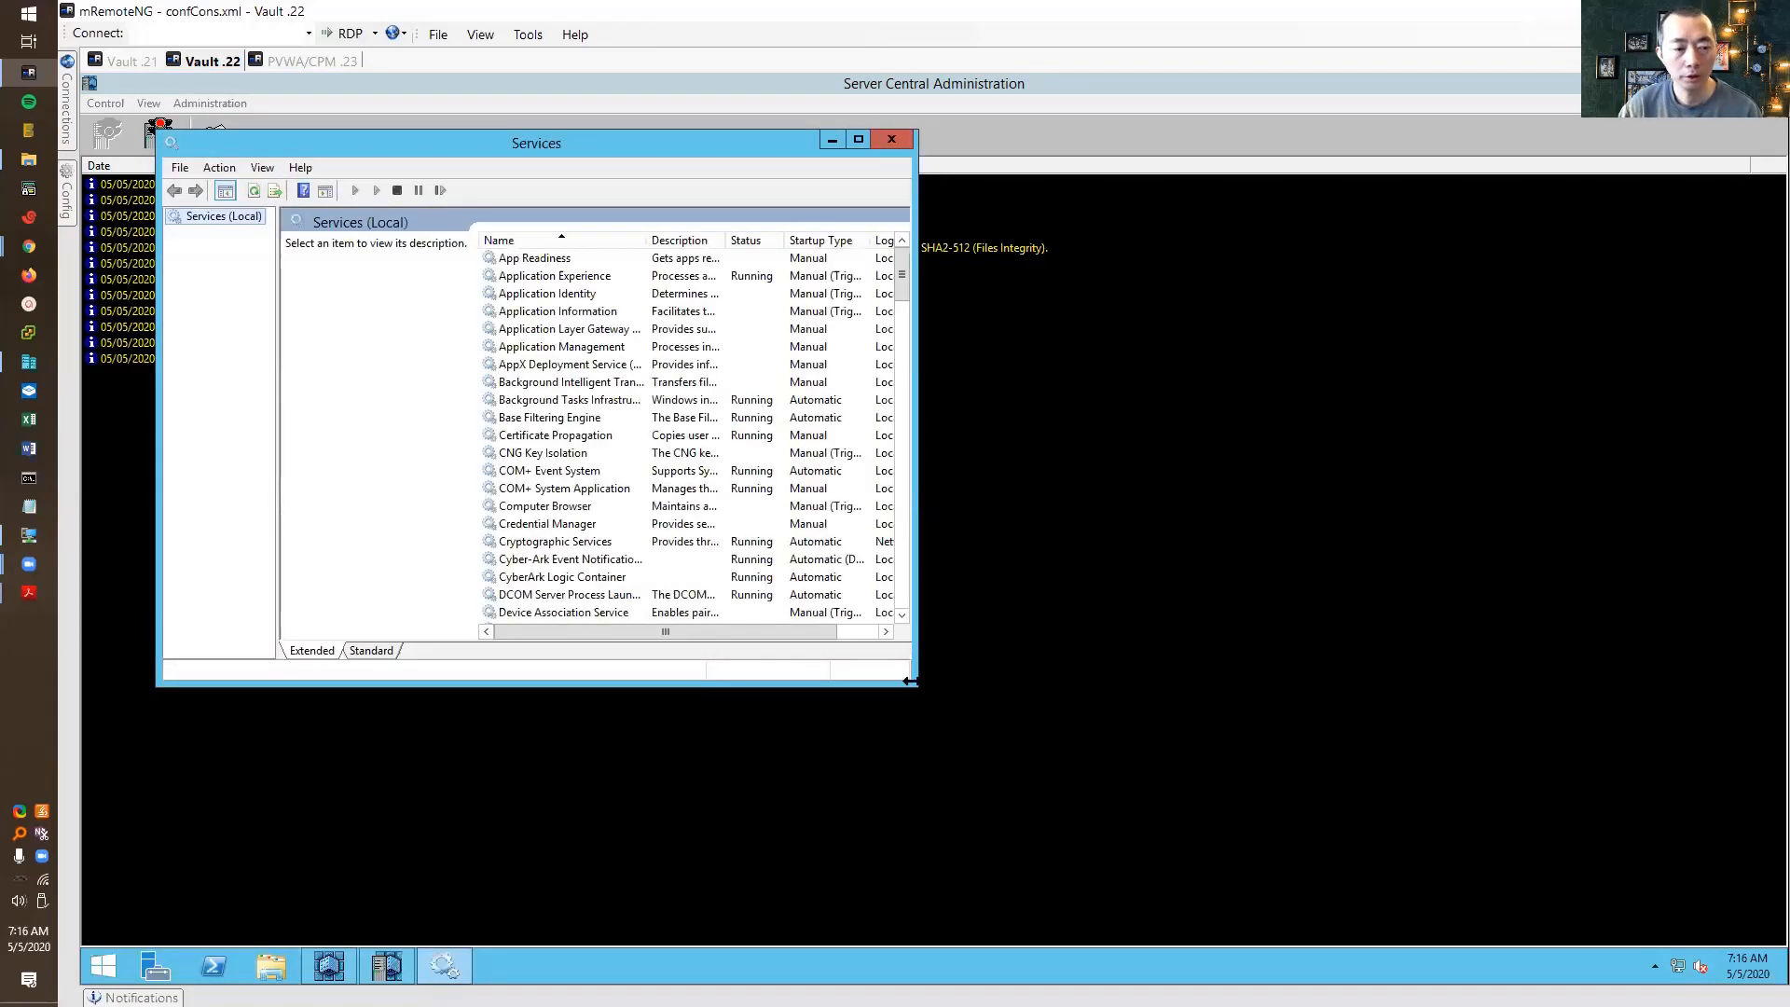
Check the CyberArk and PrivateArk Database, Remote Control and Server services are running
click(608, 560)
click(613, 576)
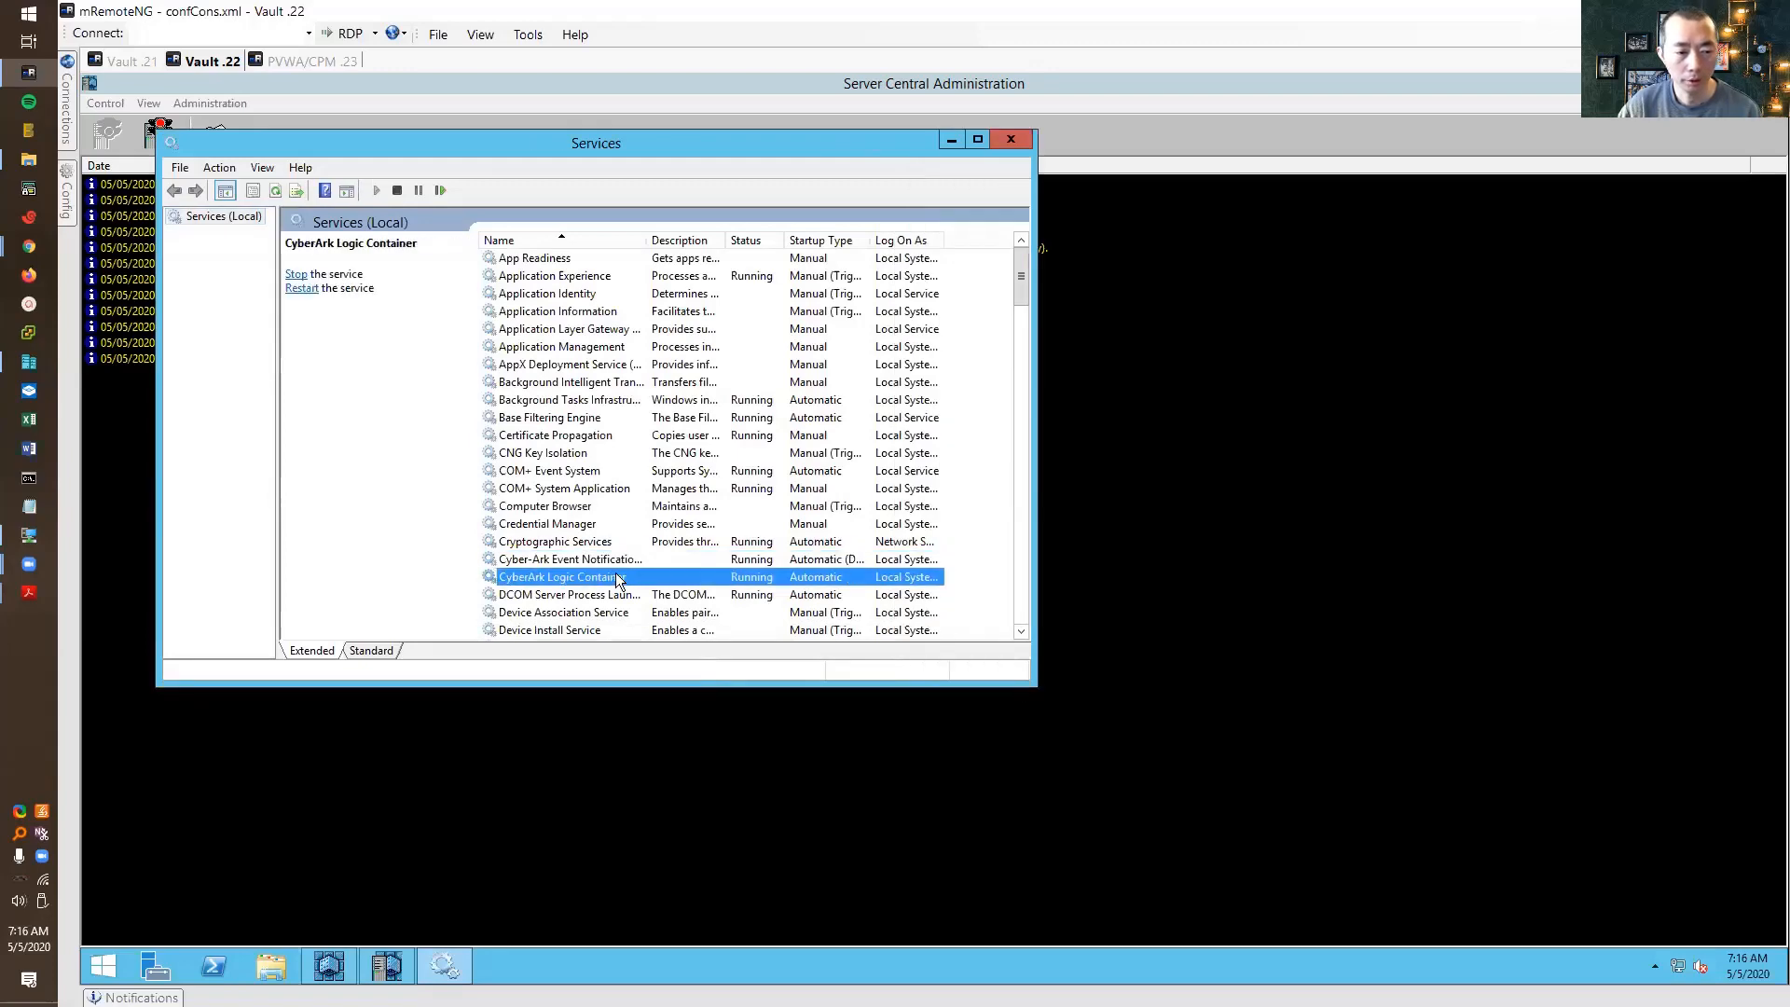
scroll(847, 584, down, 2)
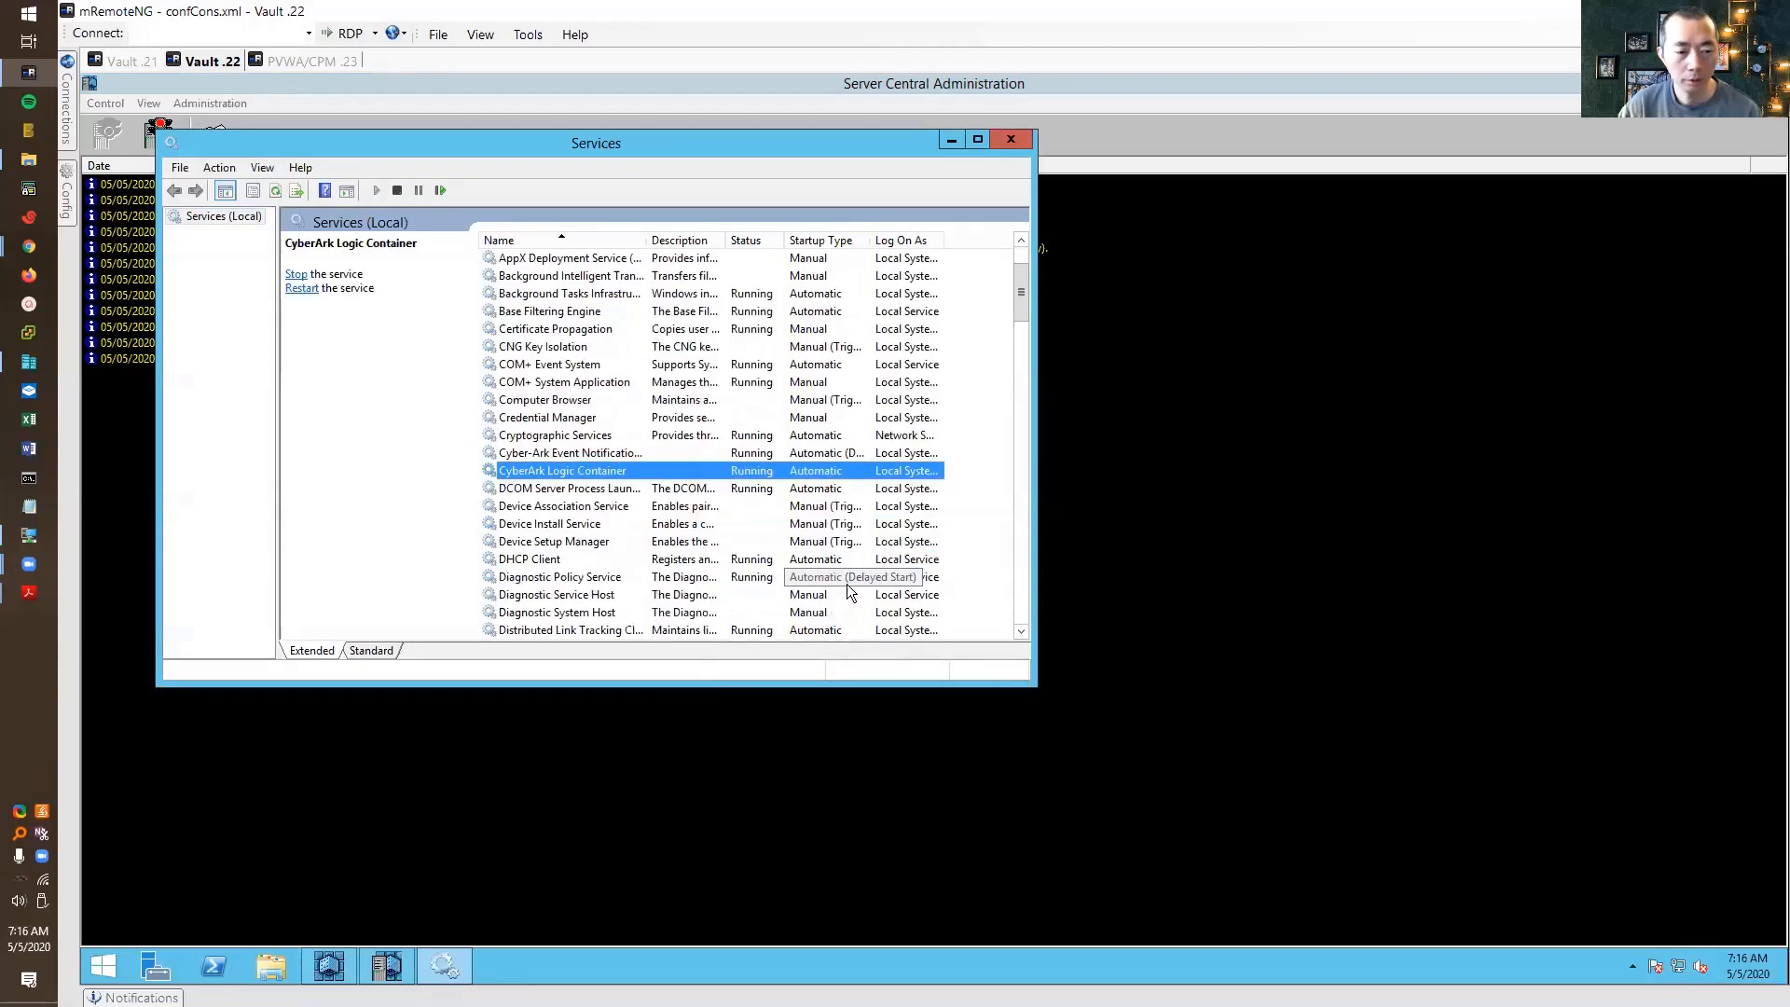
click(1020, 490)
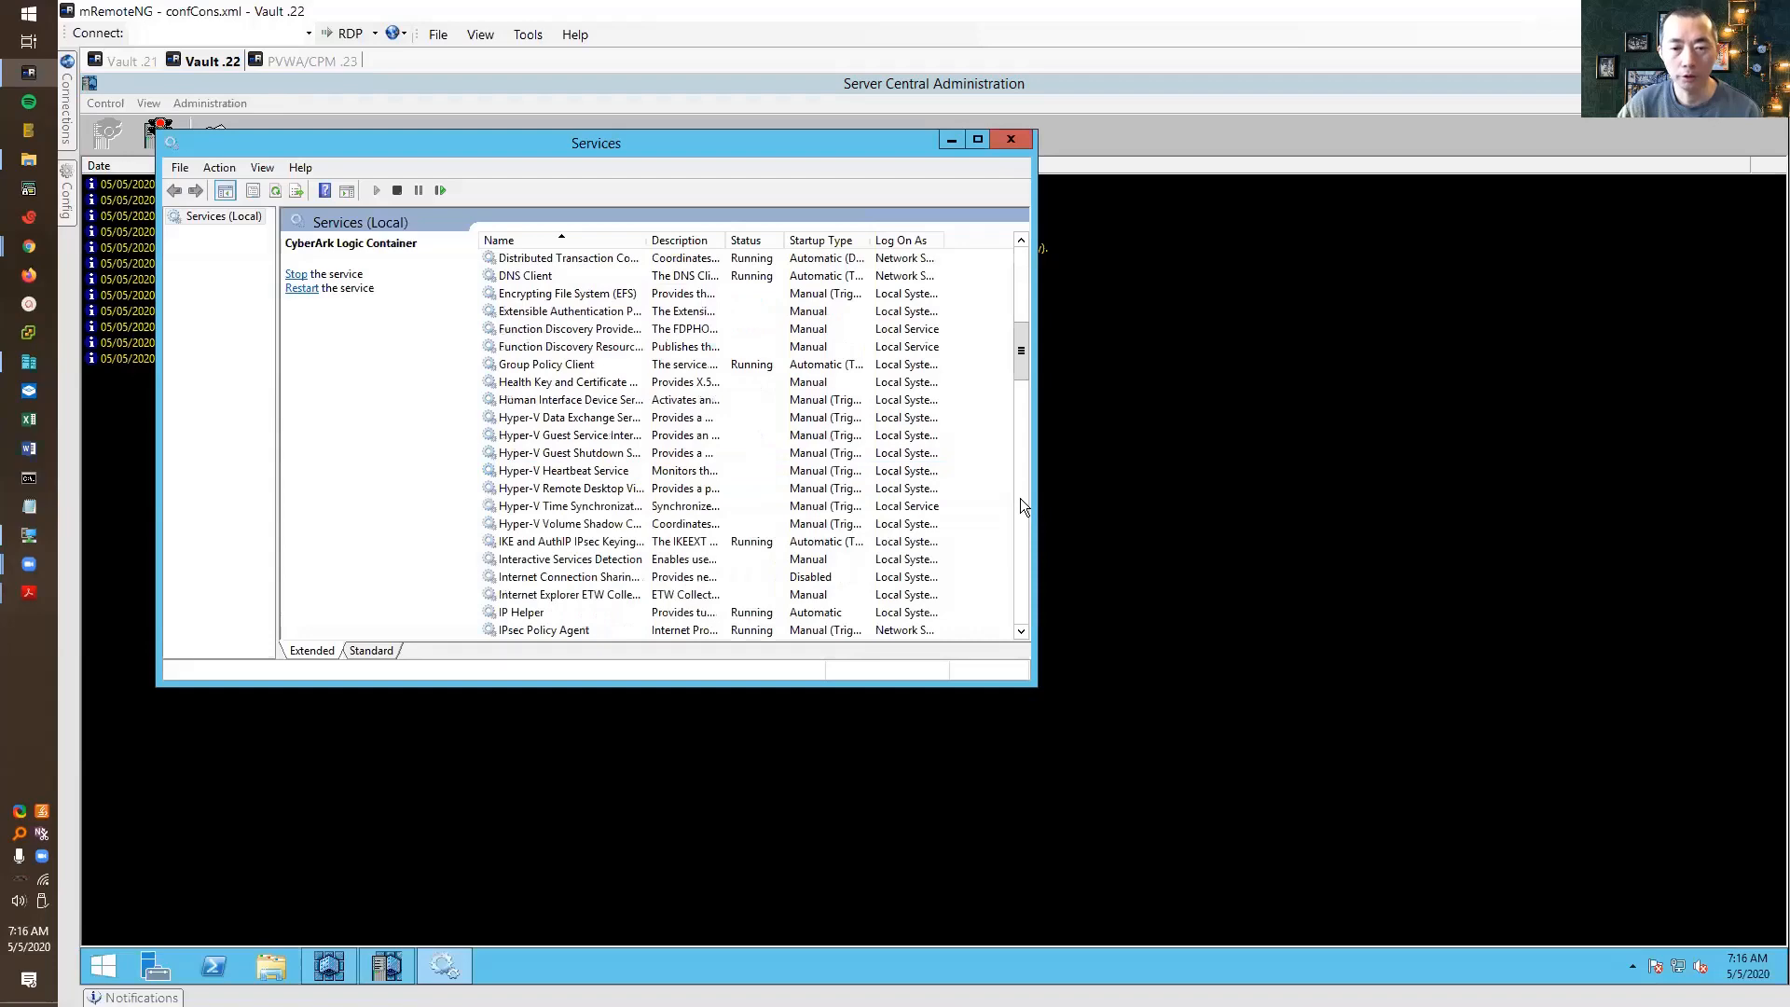
click(1019, 498)
click(1019, 522)
click(1019, 550)
click(1024, 461)
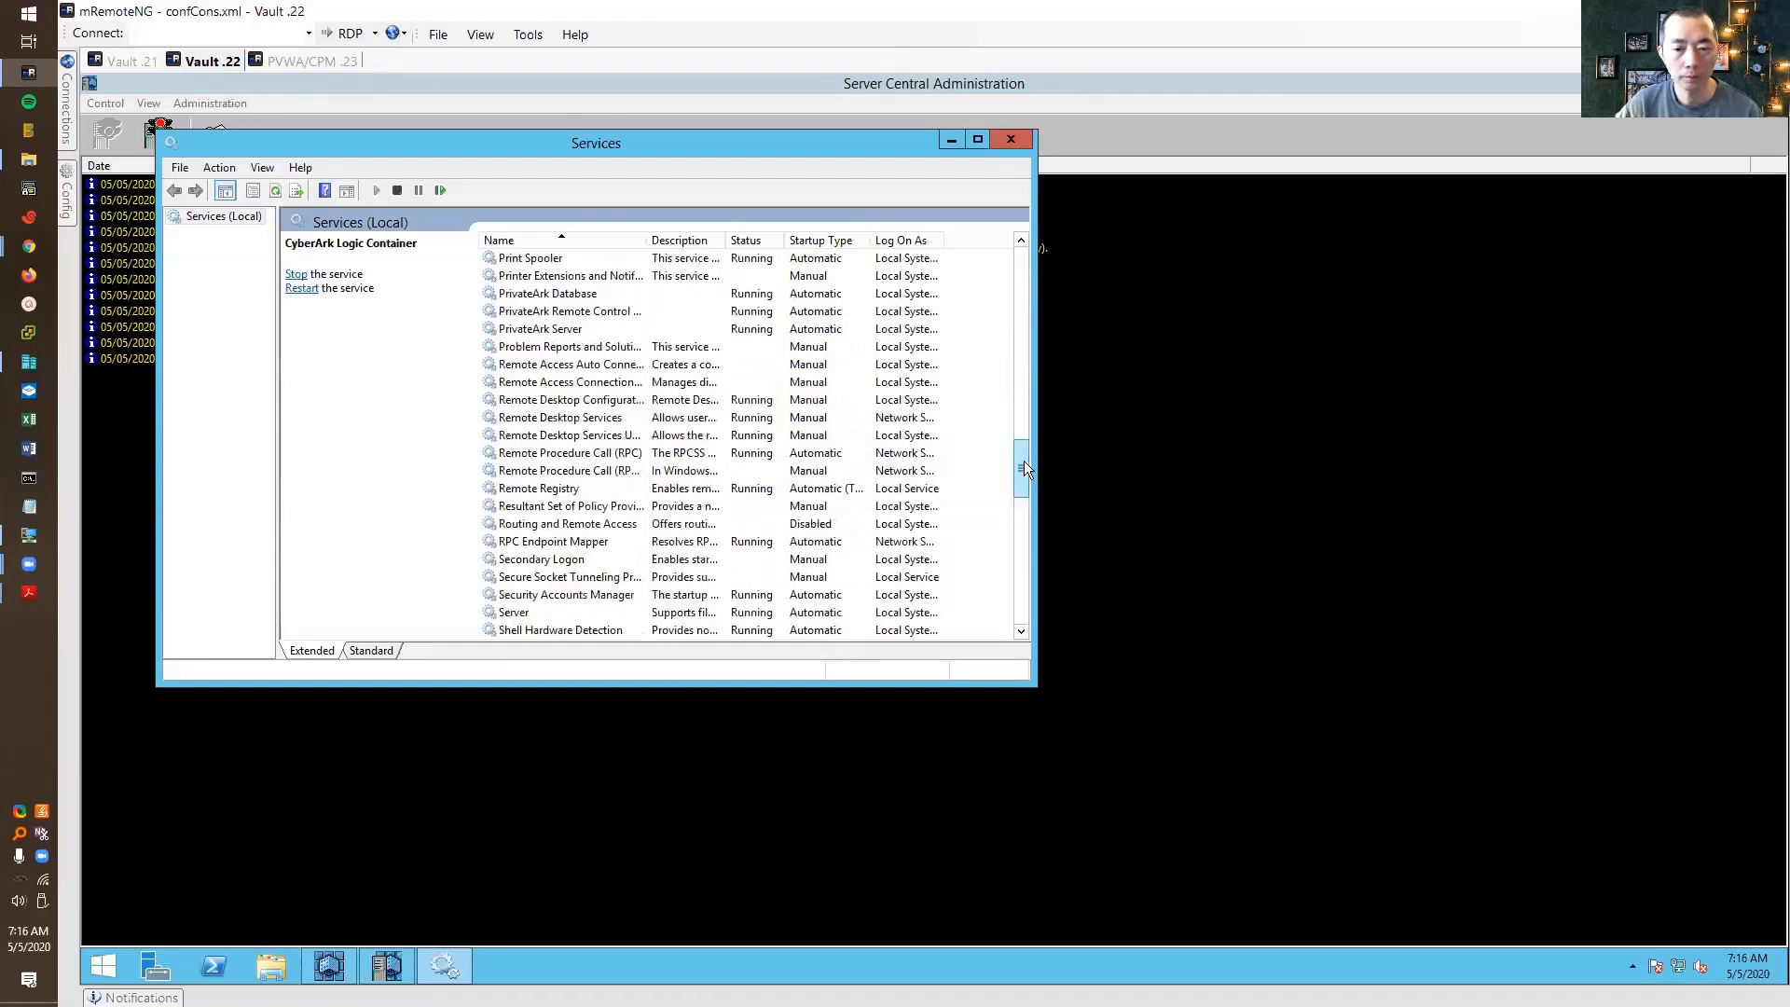
click(619, 295)
click(619, 313)
click(623, 329)
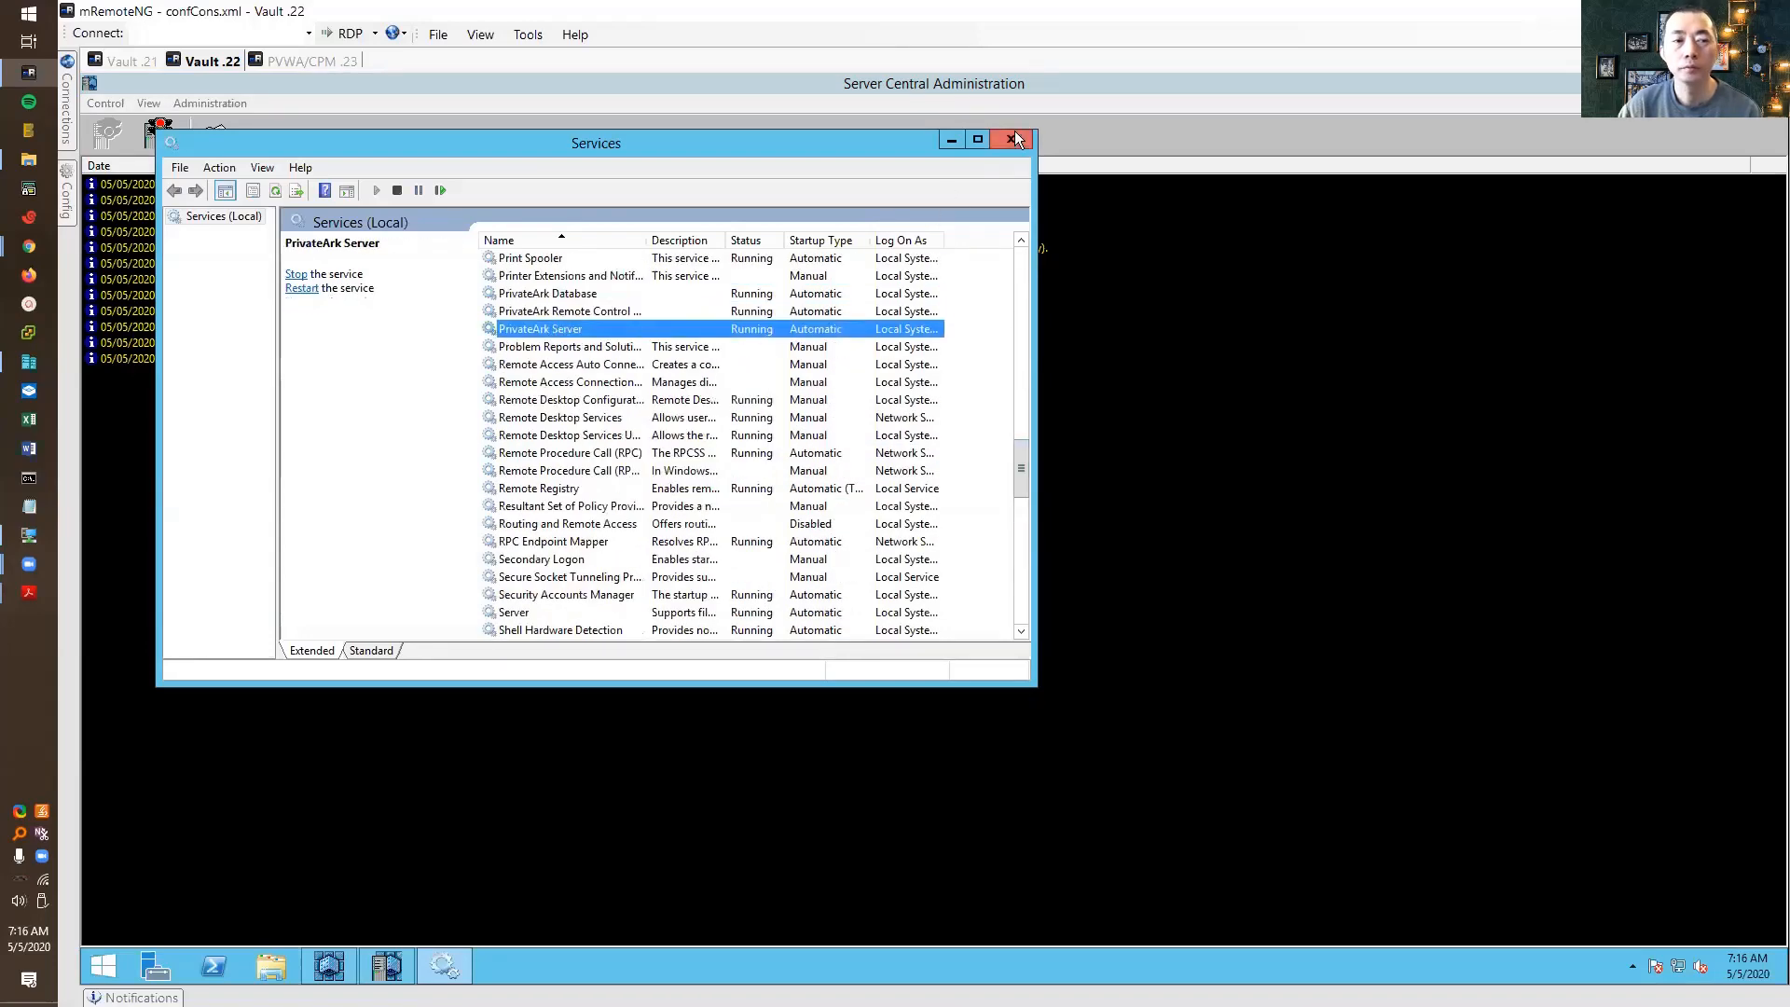
click(1015, 140)
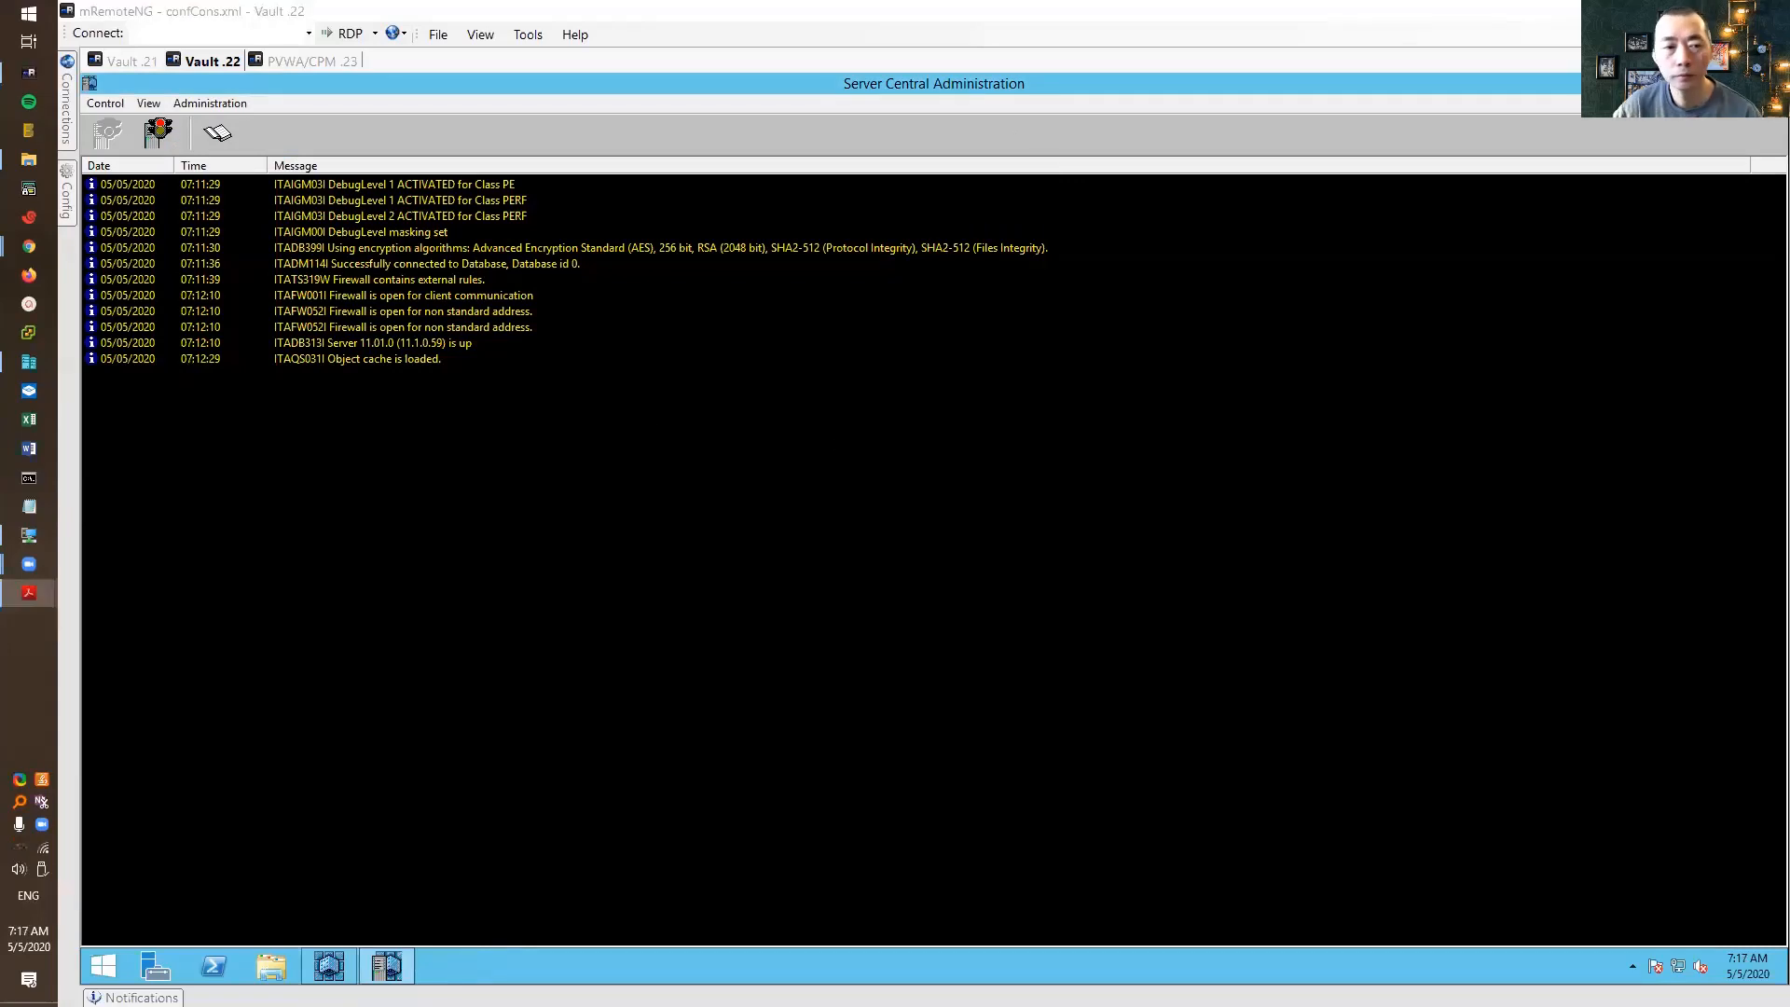
Stop the DR Vault server with a normal shutdown and close Server Central Administration
click(606, 358)
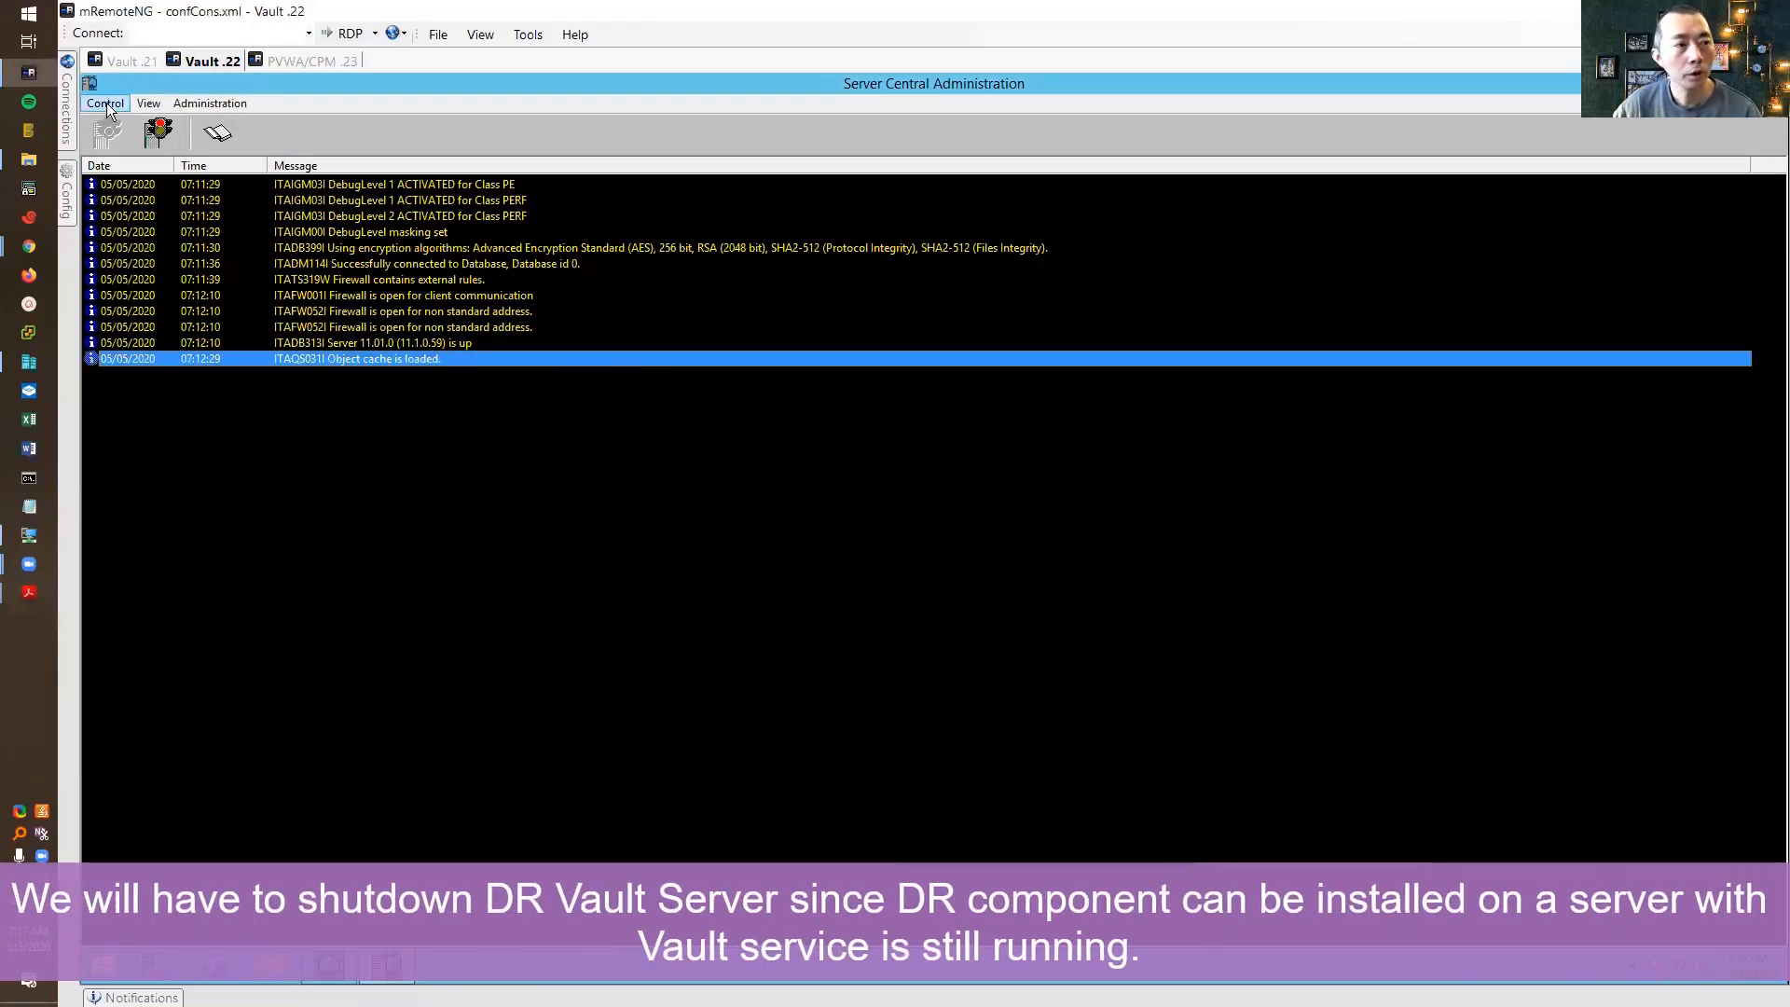
click(159, 135)
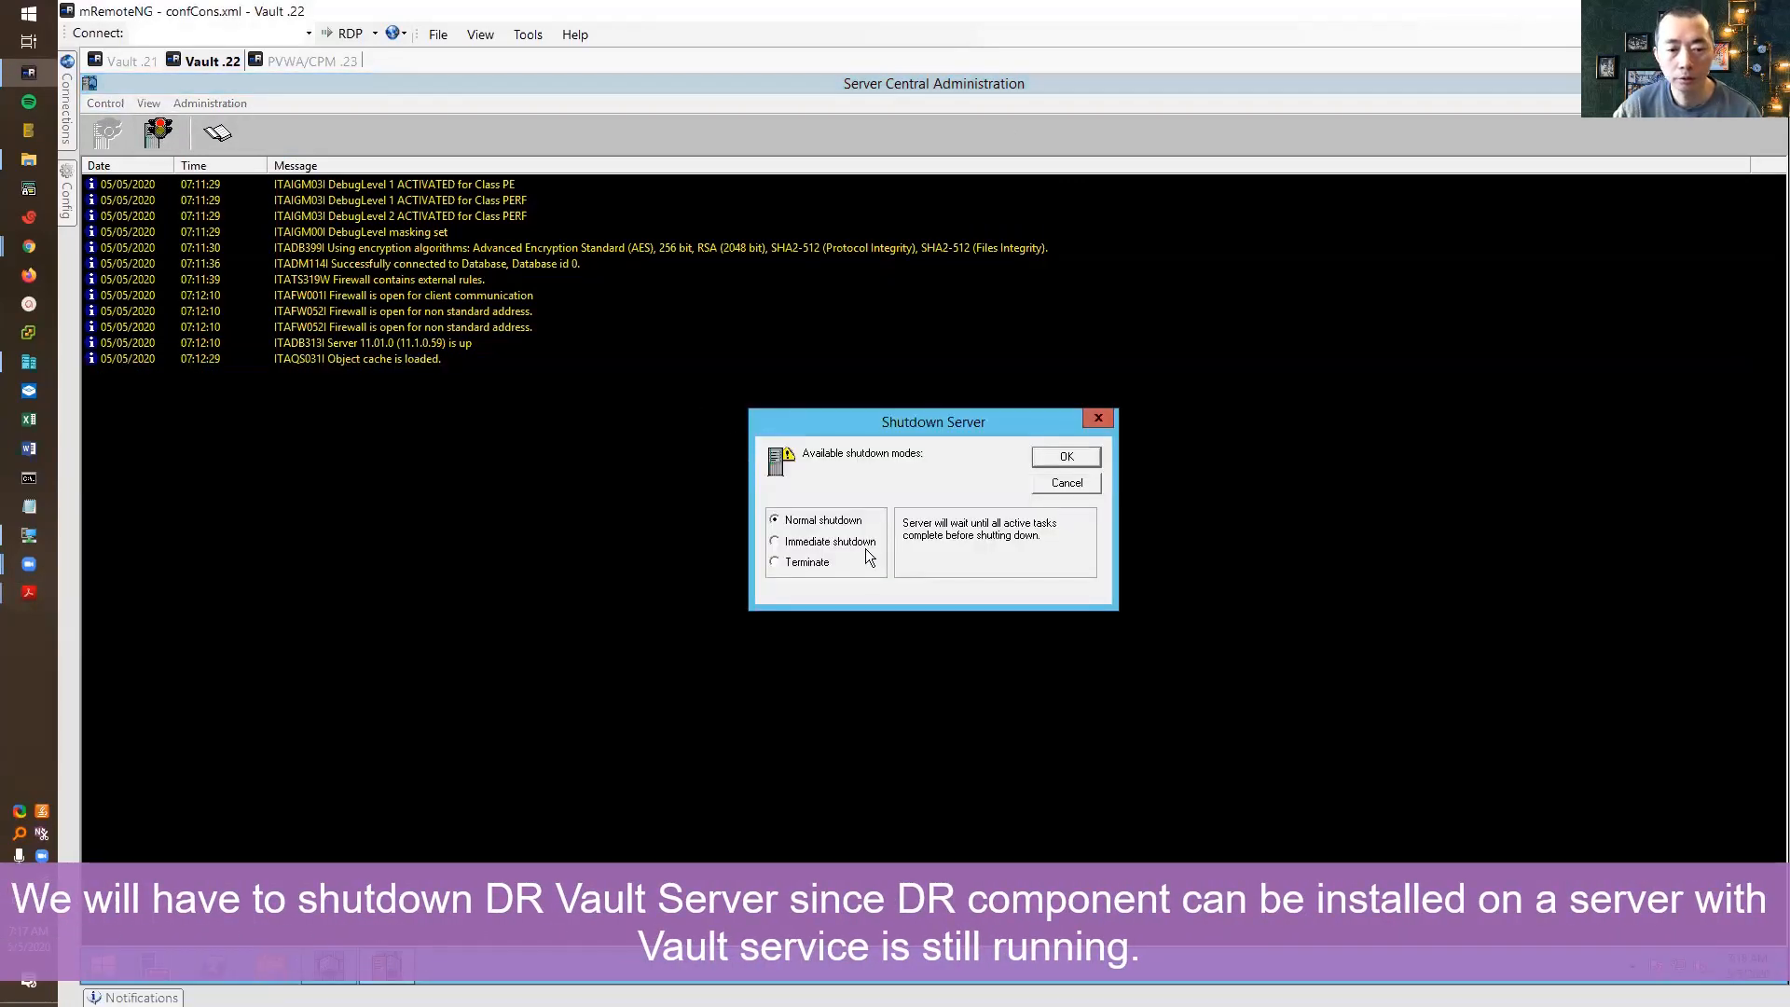
click(1089, 458)
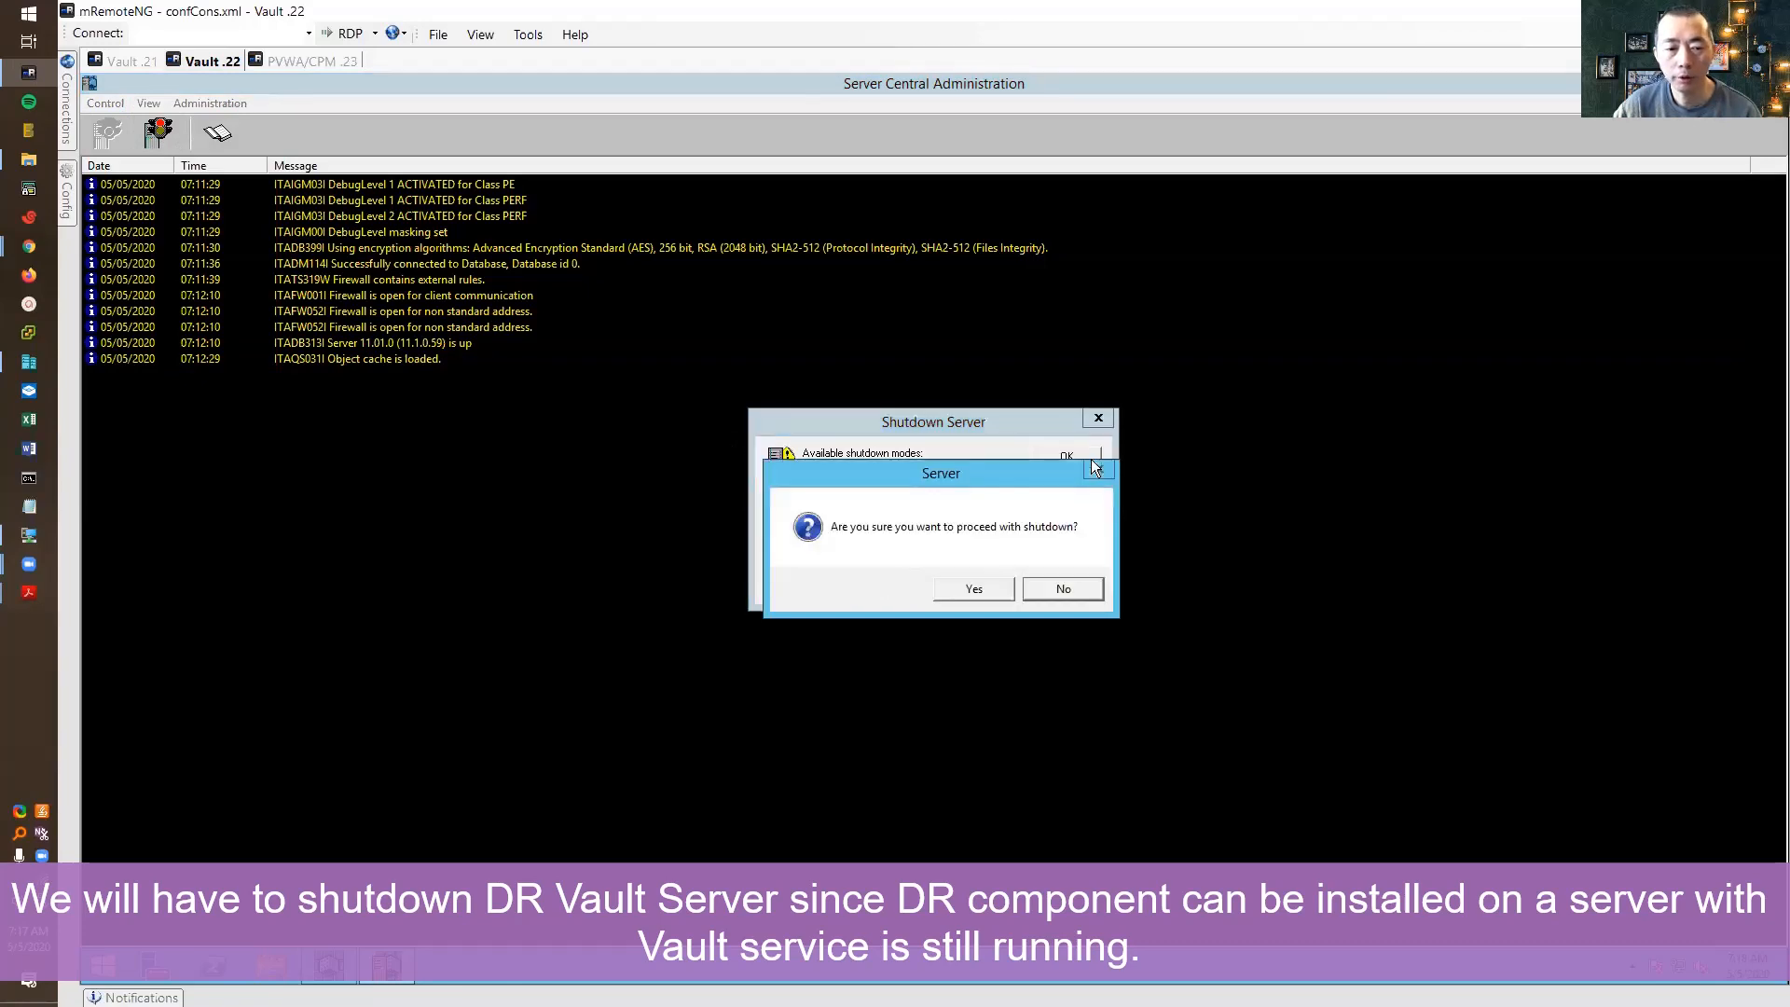
click(969, 588)
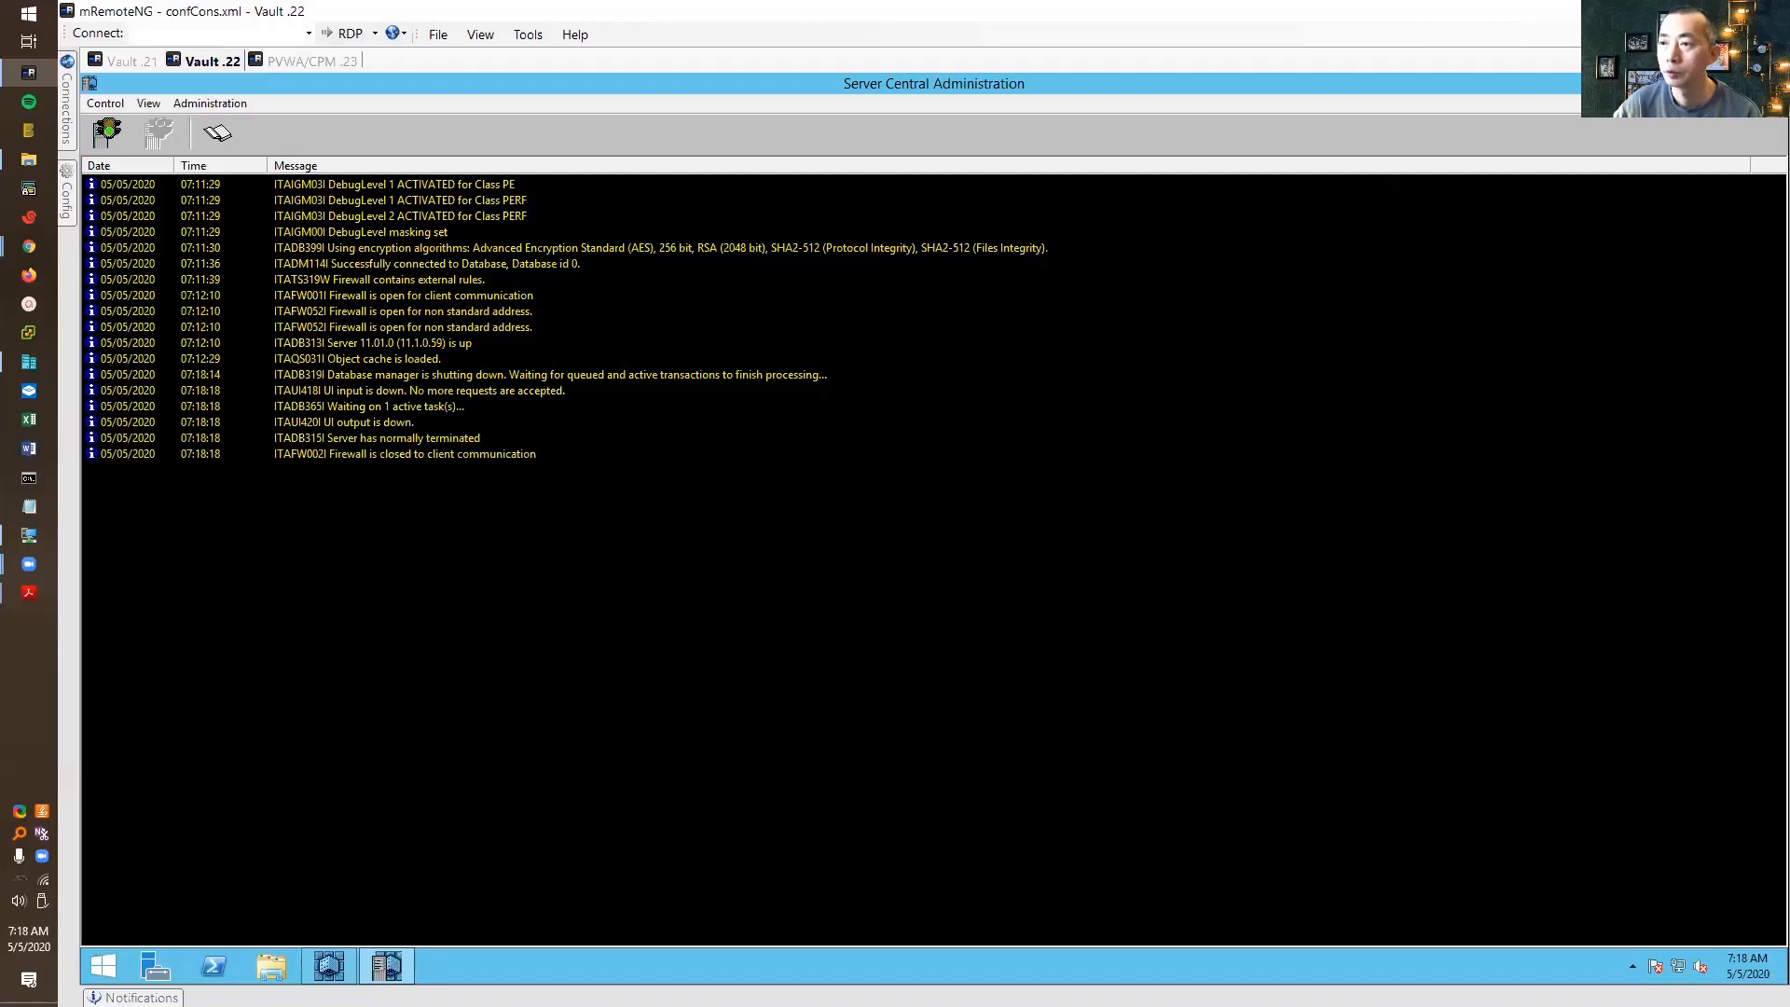
click(1766, 83)
click(1152, 564)
click(1766, 83)
Open a File Explorer window and close the PrivateArk client, dismissing its timeout error
click(269, 969)
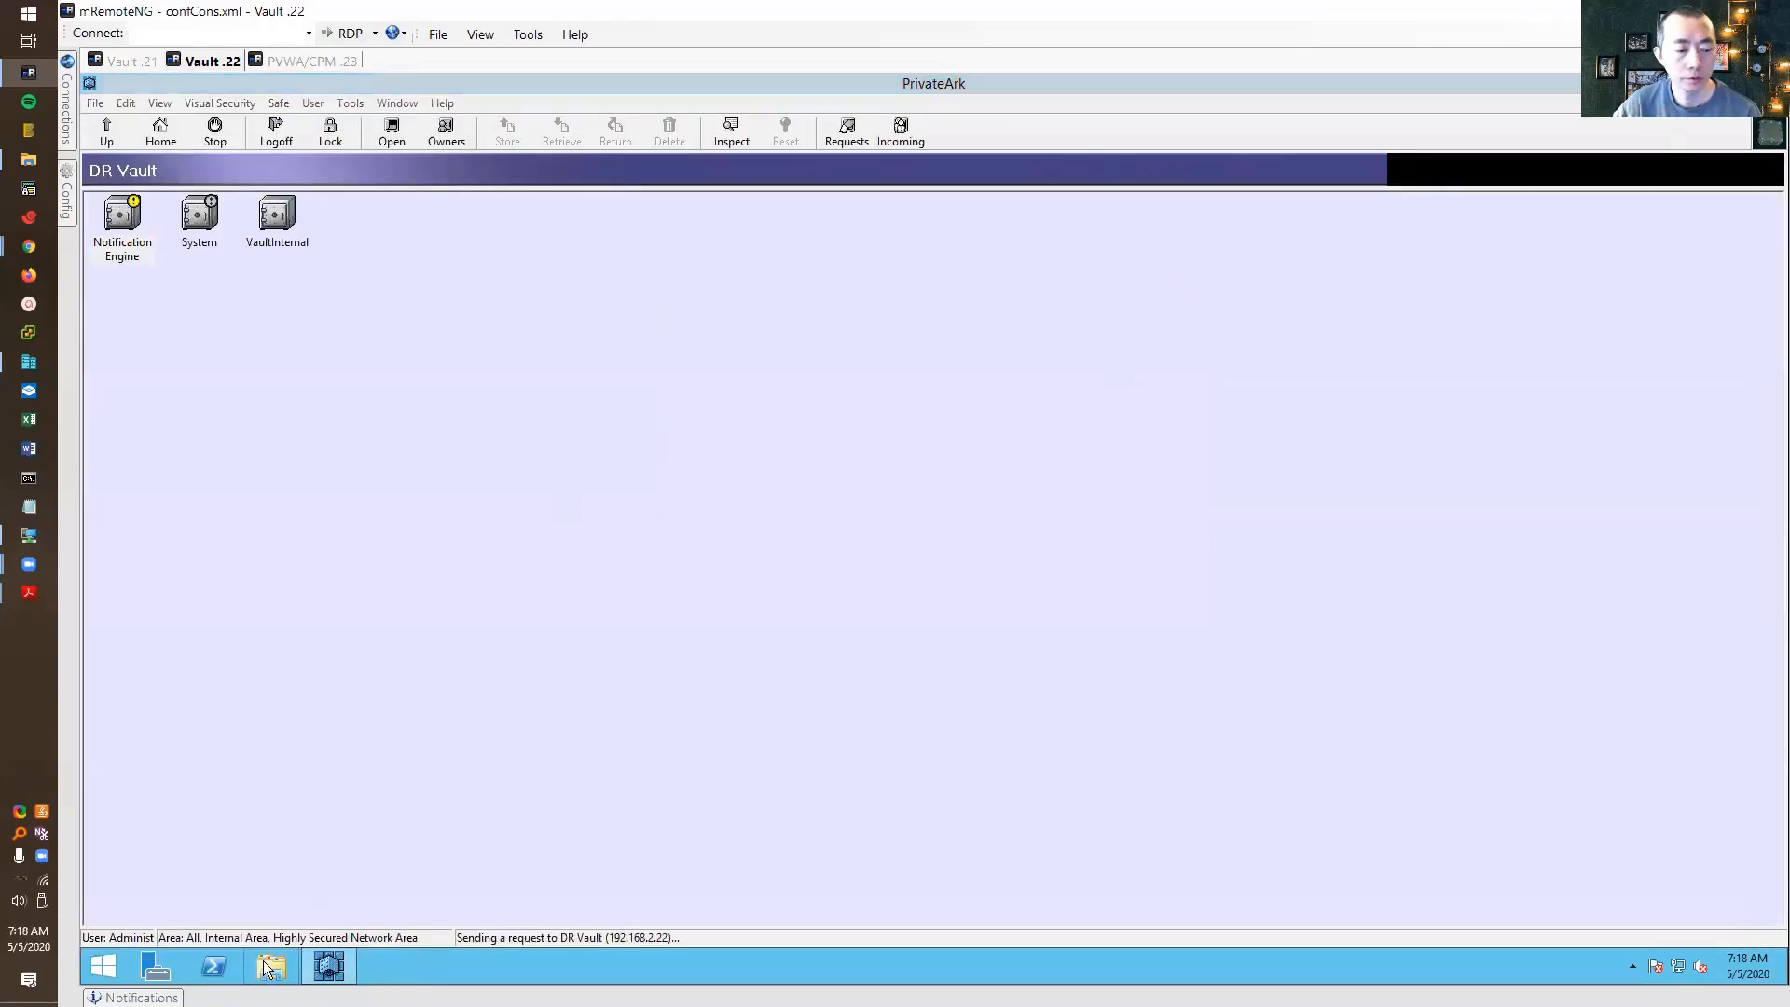
drag(421, 159, 701, 238)
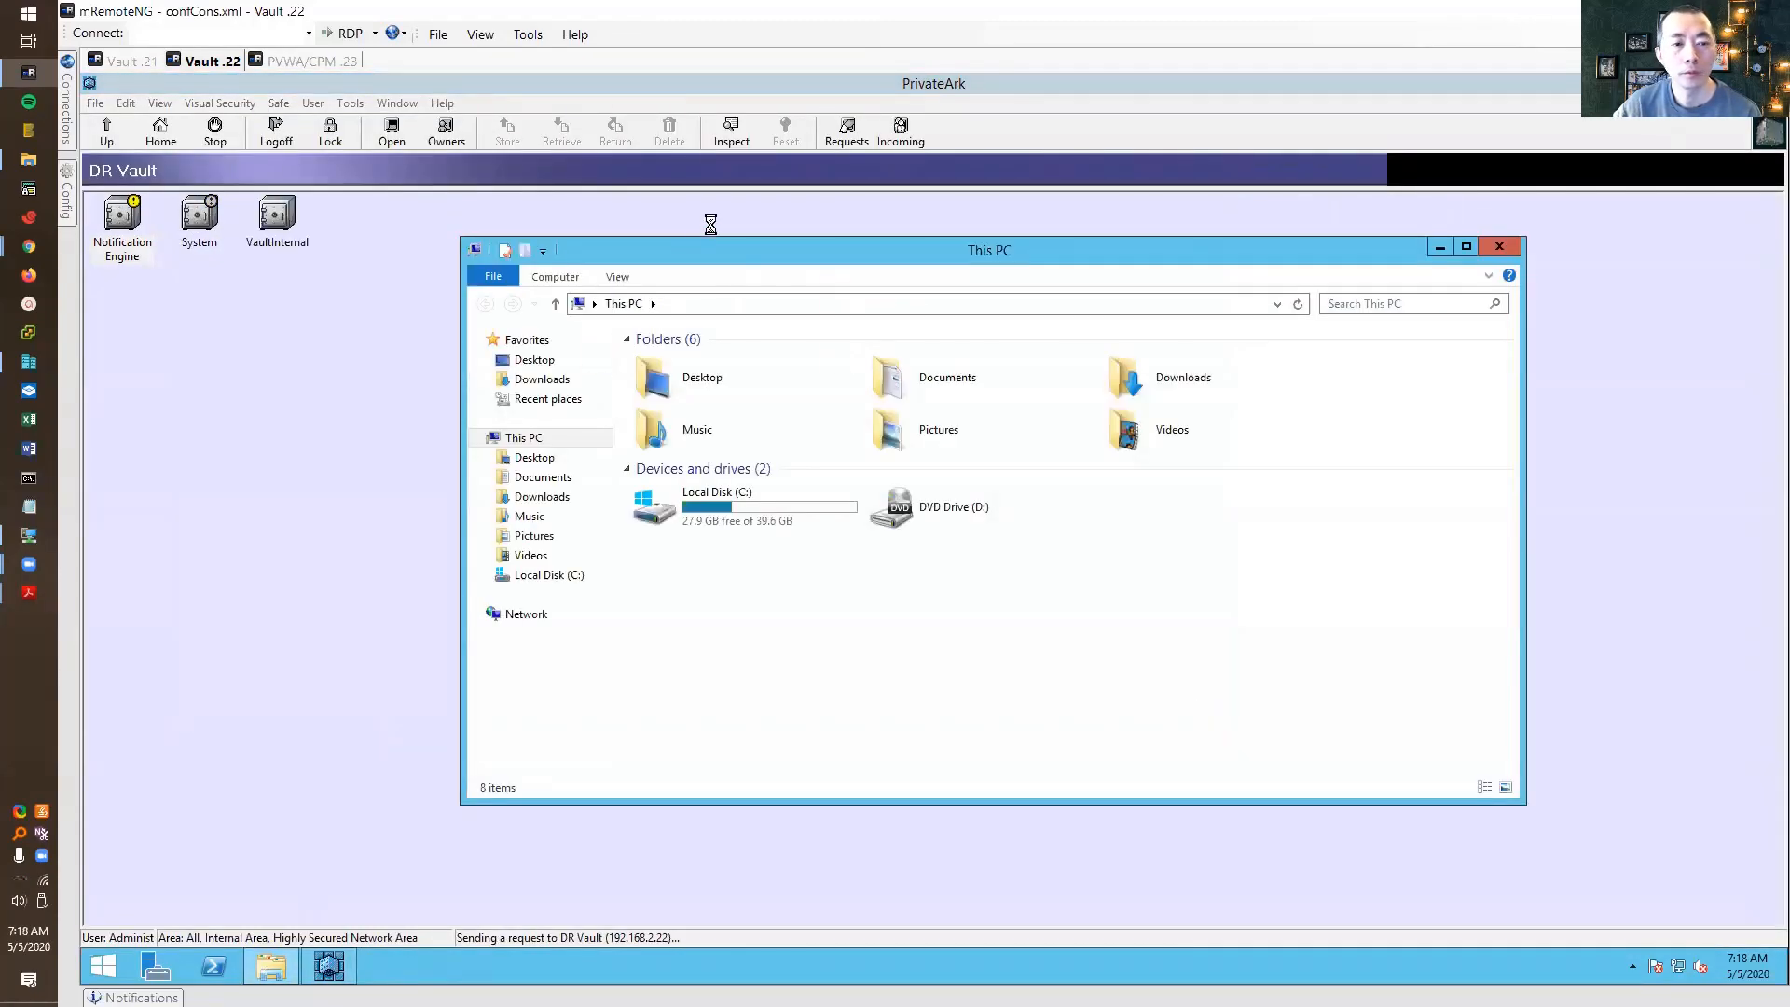
click(328, 965)
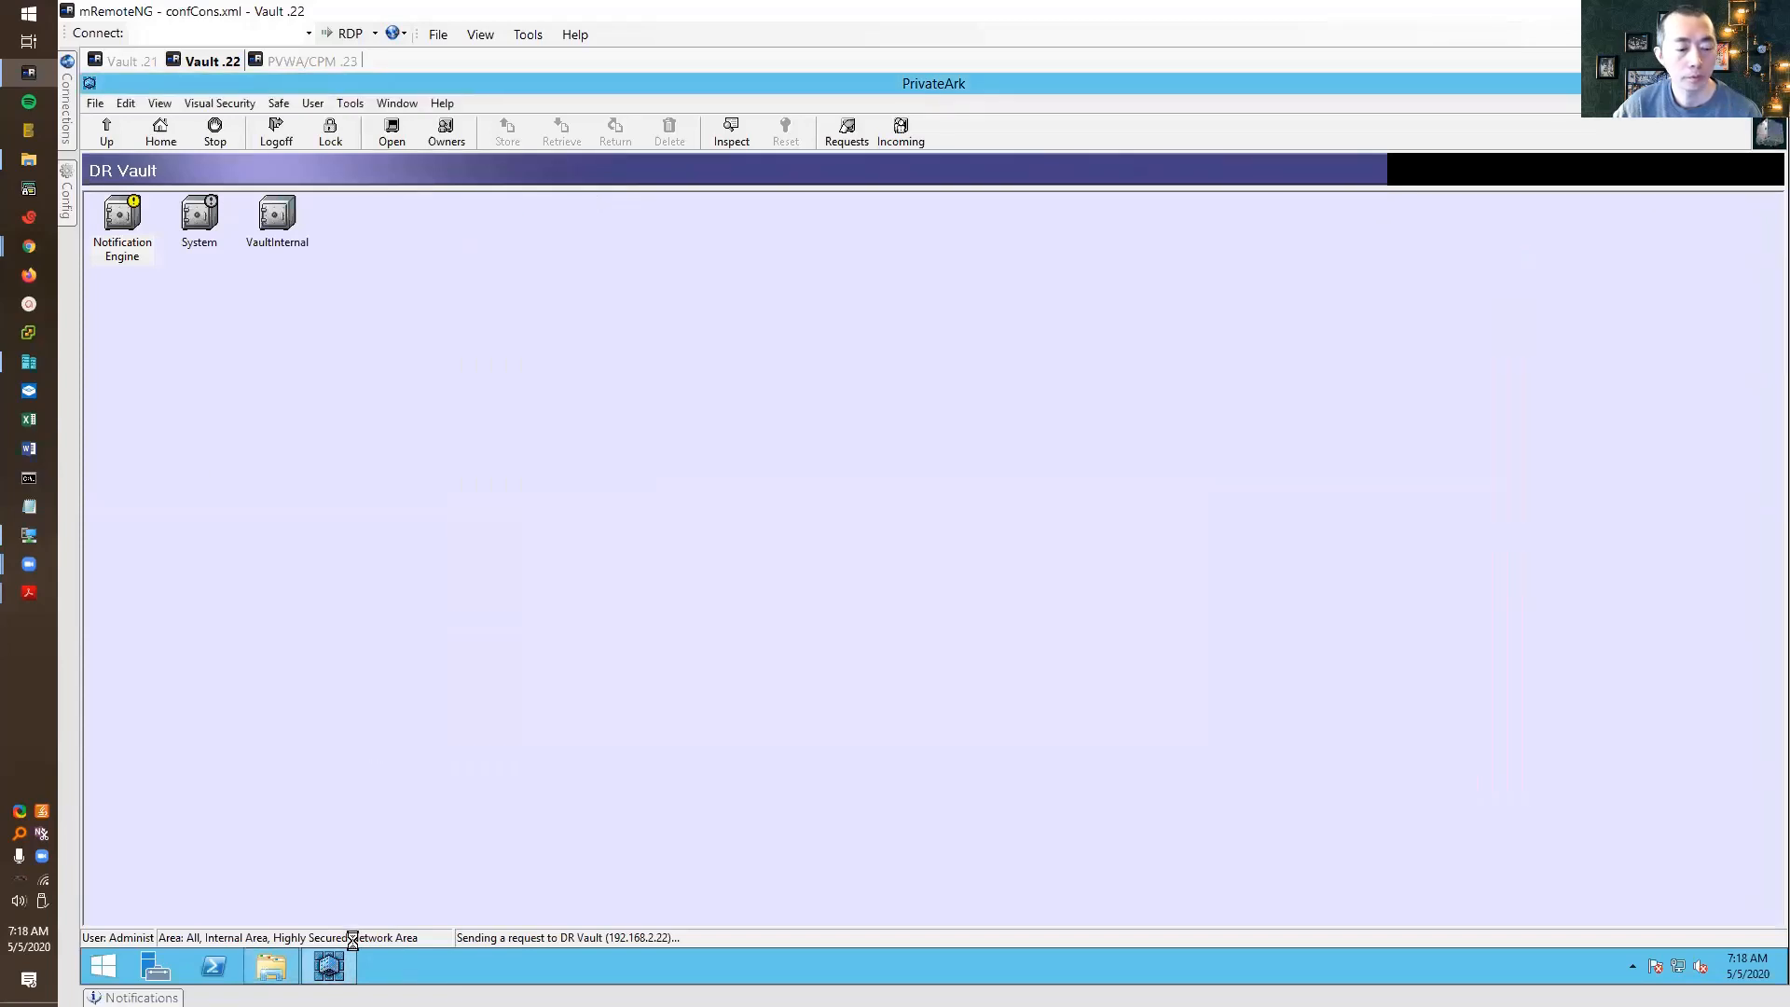
right_click(328, 966)
click(507, 921)
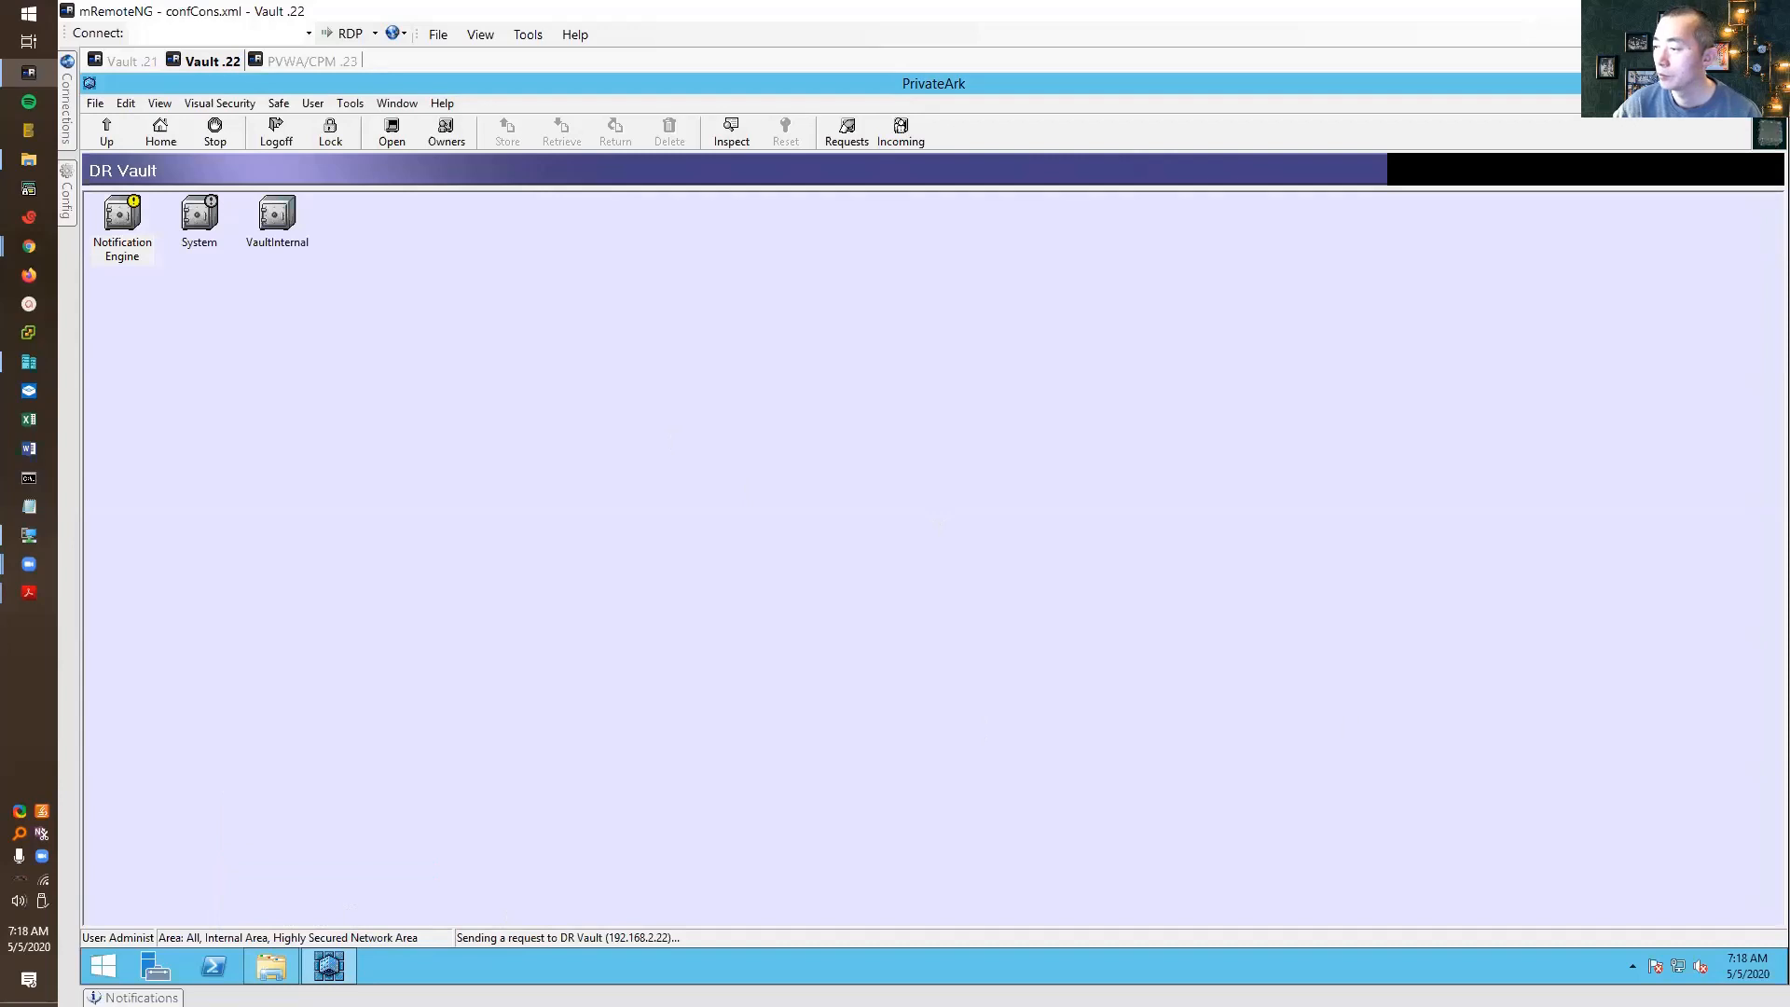
click(1023, 582)
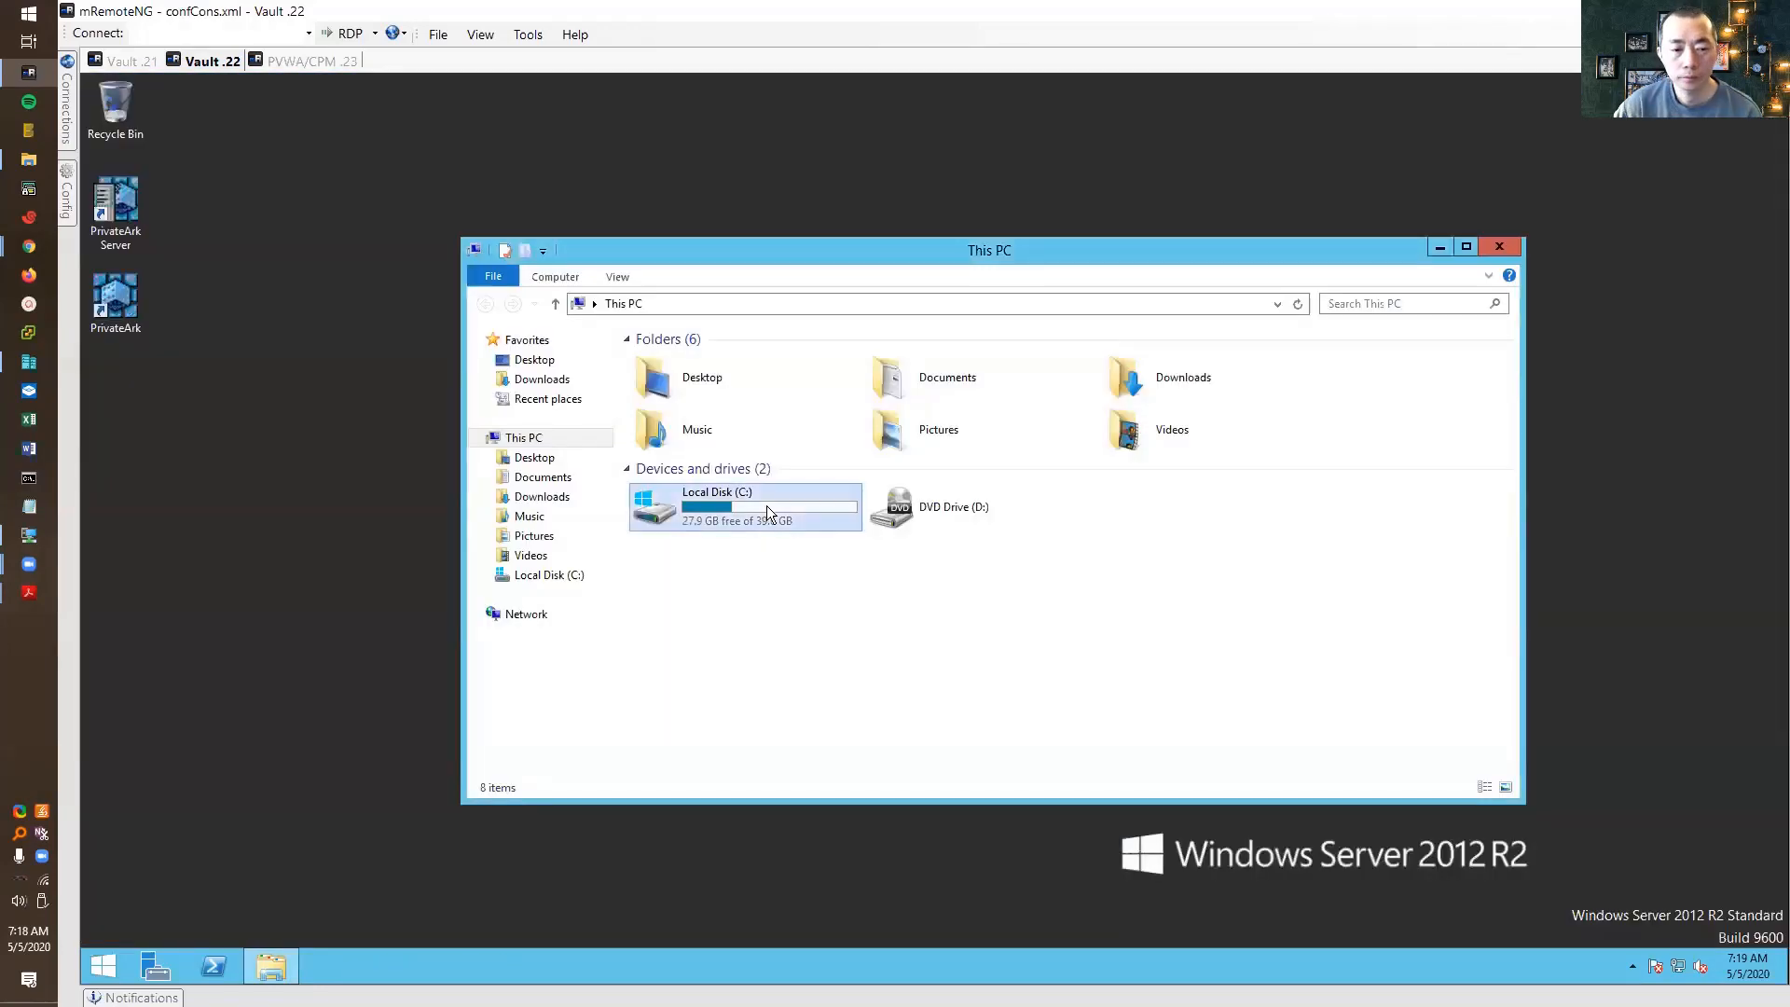
Browse to C:\CyberArkInstallationFiles\Disaster Recovery-Rls-v11.1 and bring up the setup application's options
double_click(766, 505)
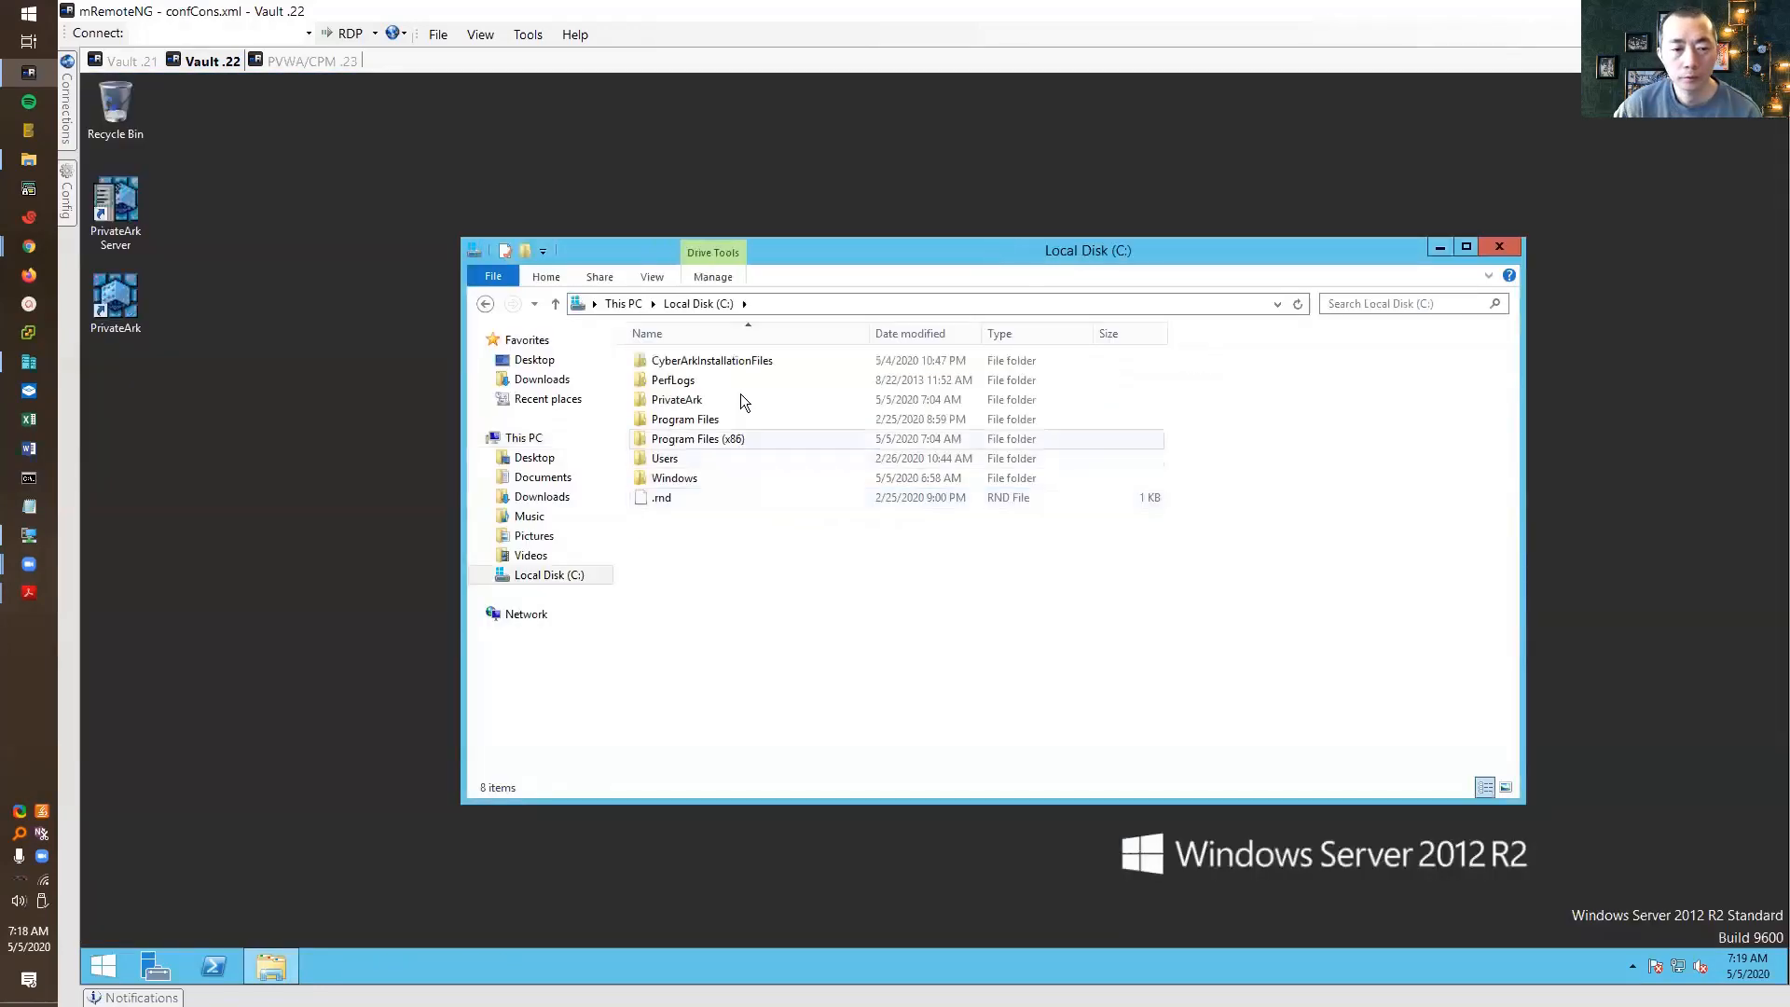
double_click(740, 360)
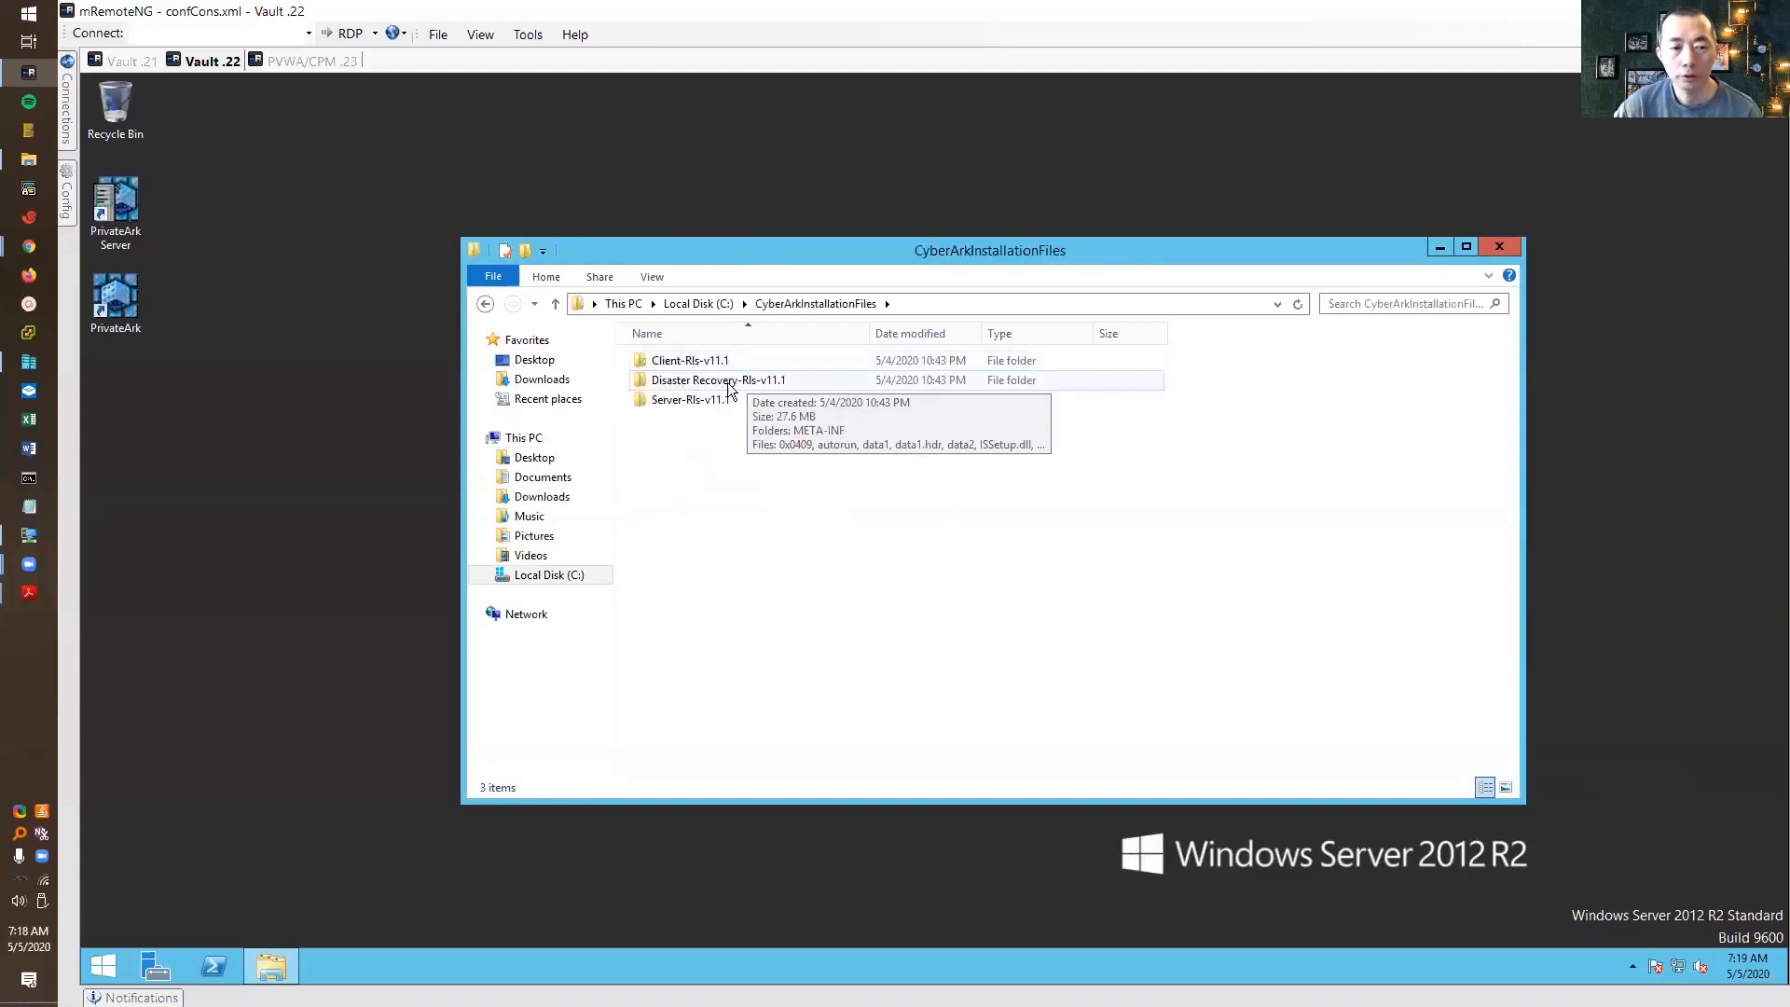
double_click(748, 381)
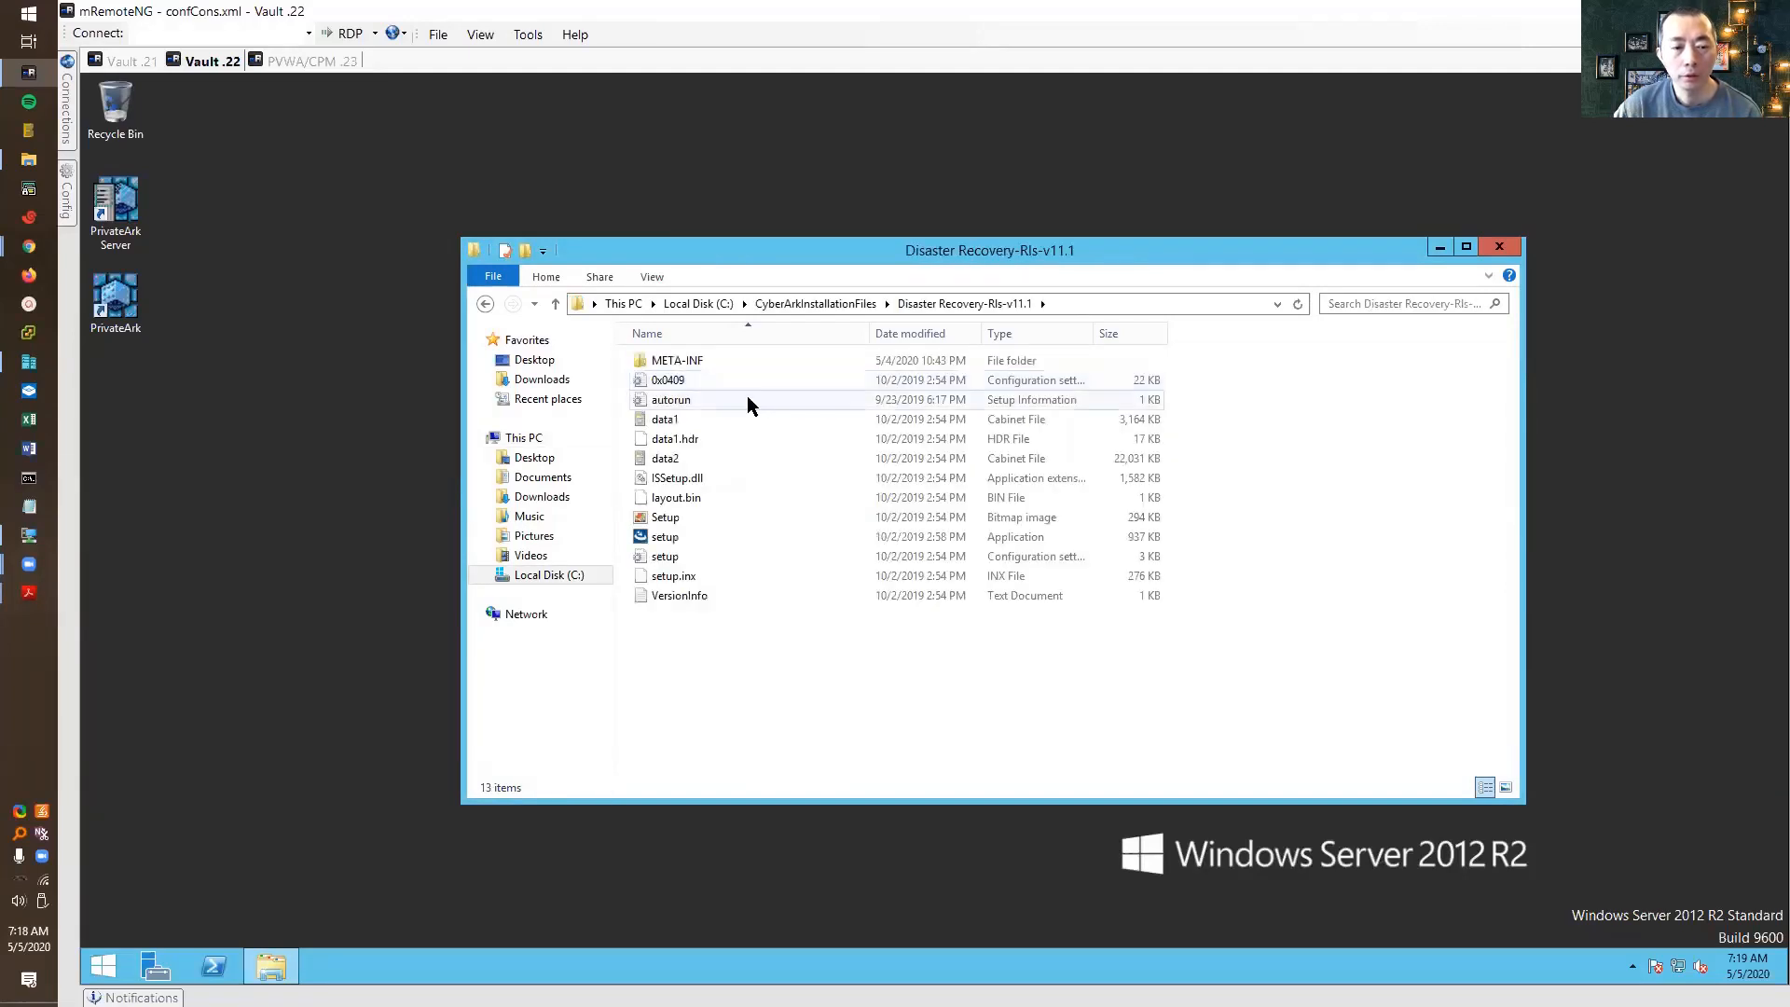
click(793, 535)
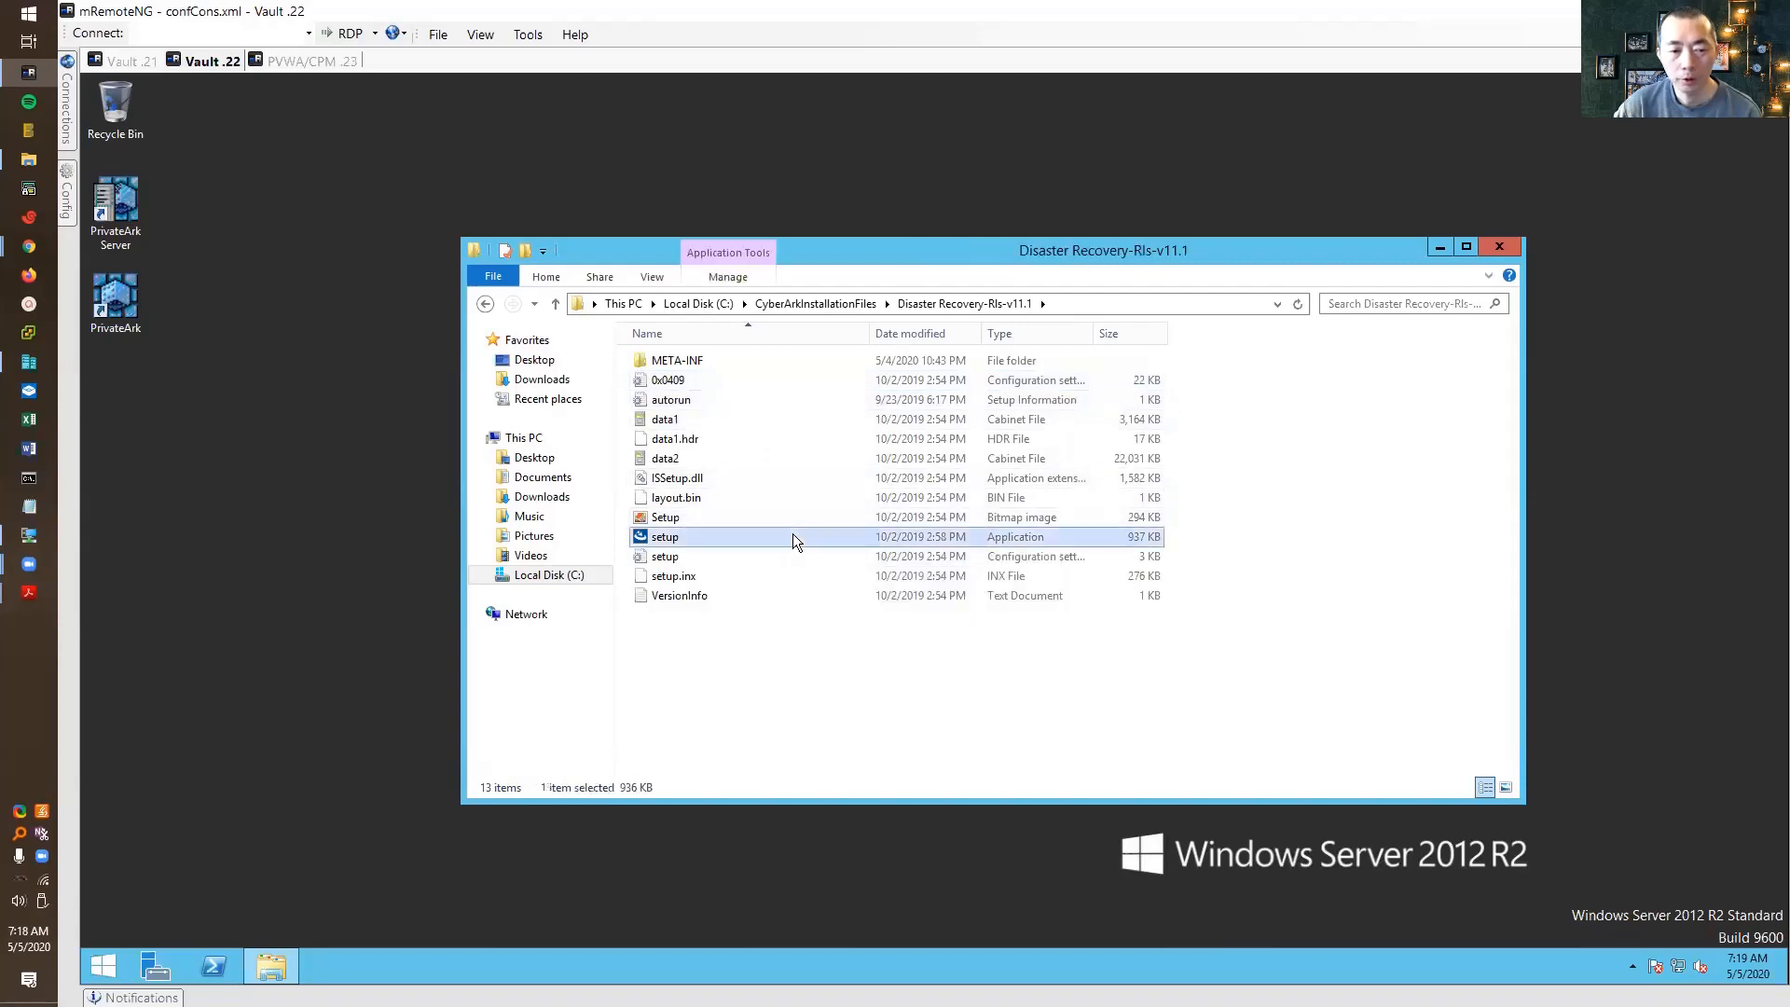
right_click(1059, 536)
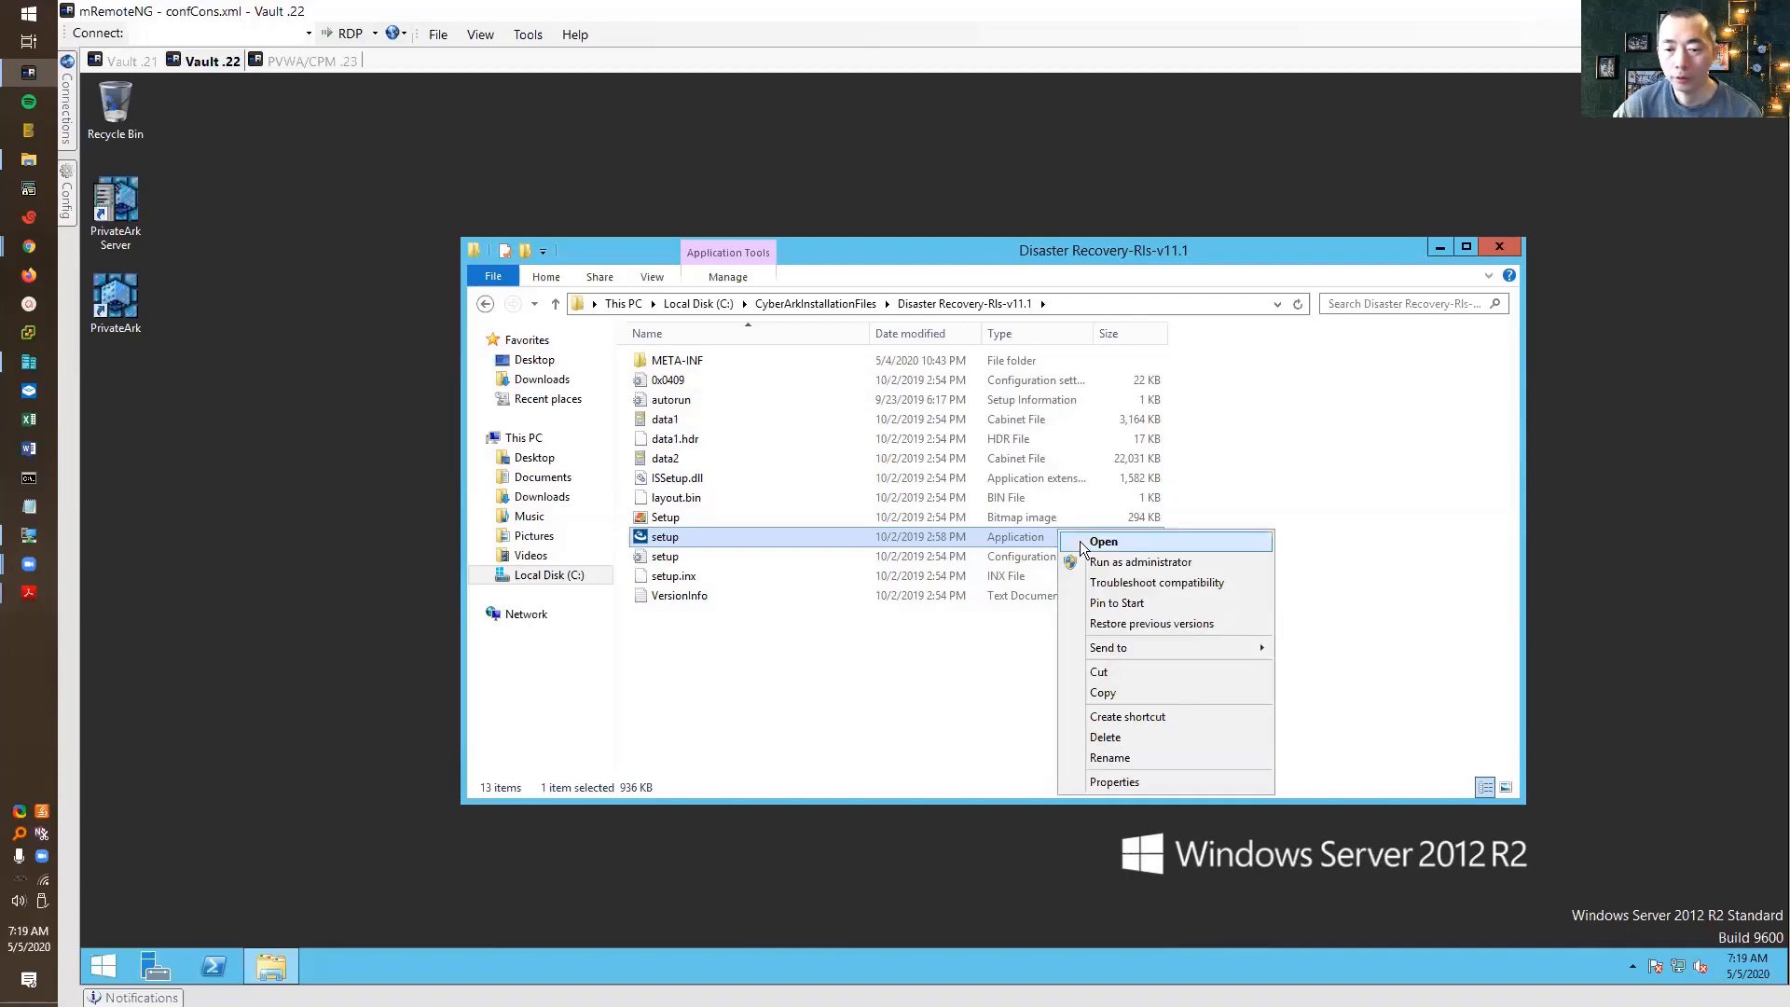
Run the DR setup as administrator, accept the licence, enter company 51SecTes, and keep the default folder
click(1123, 561)
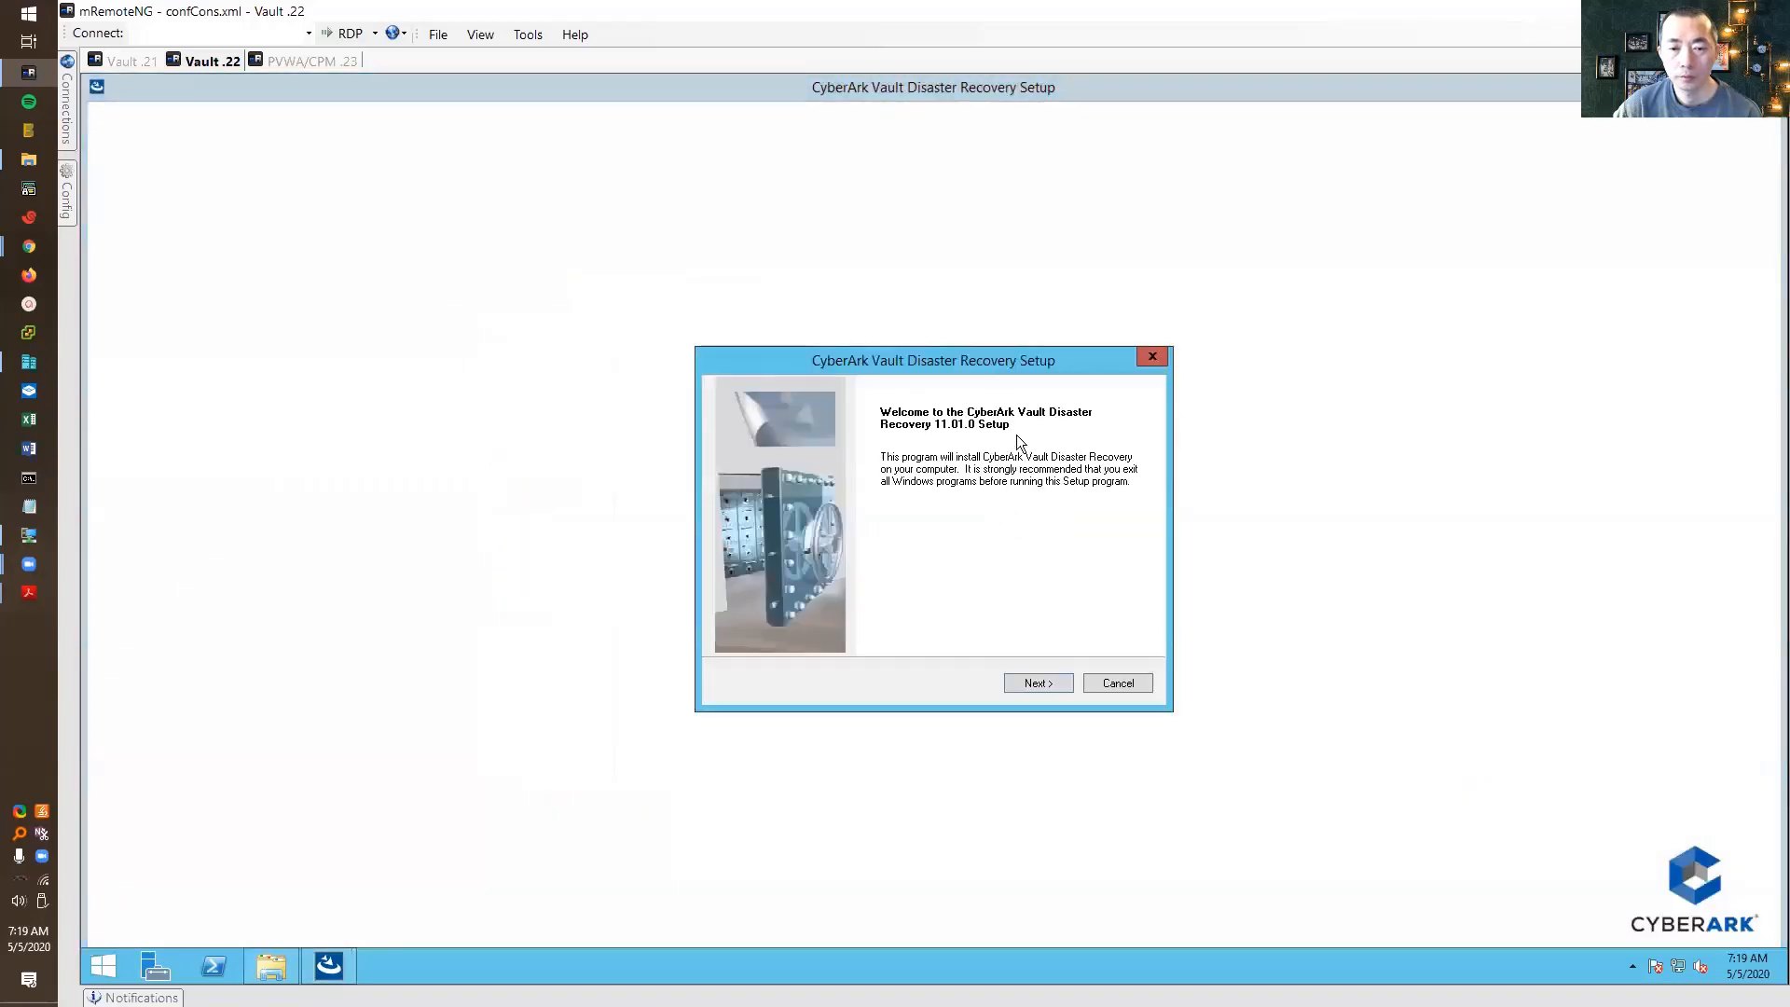
click(1038, 683)
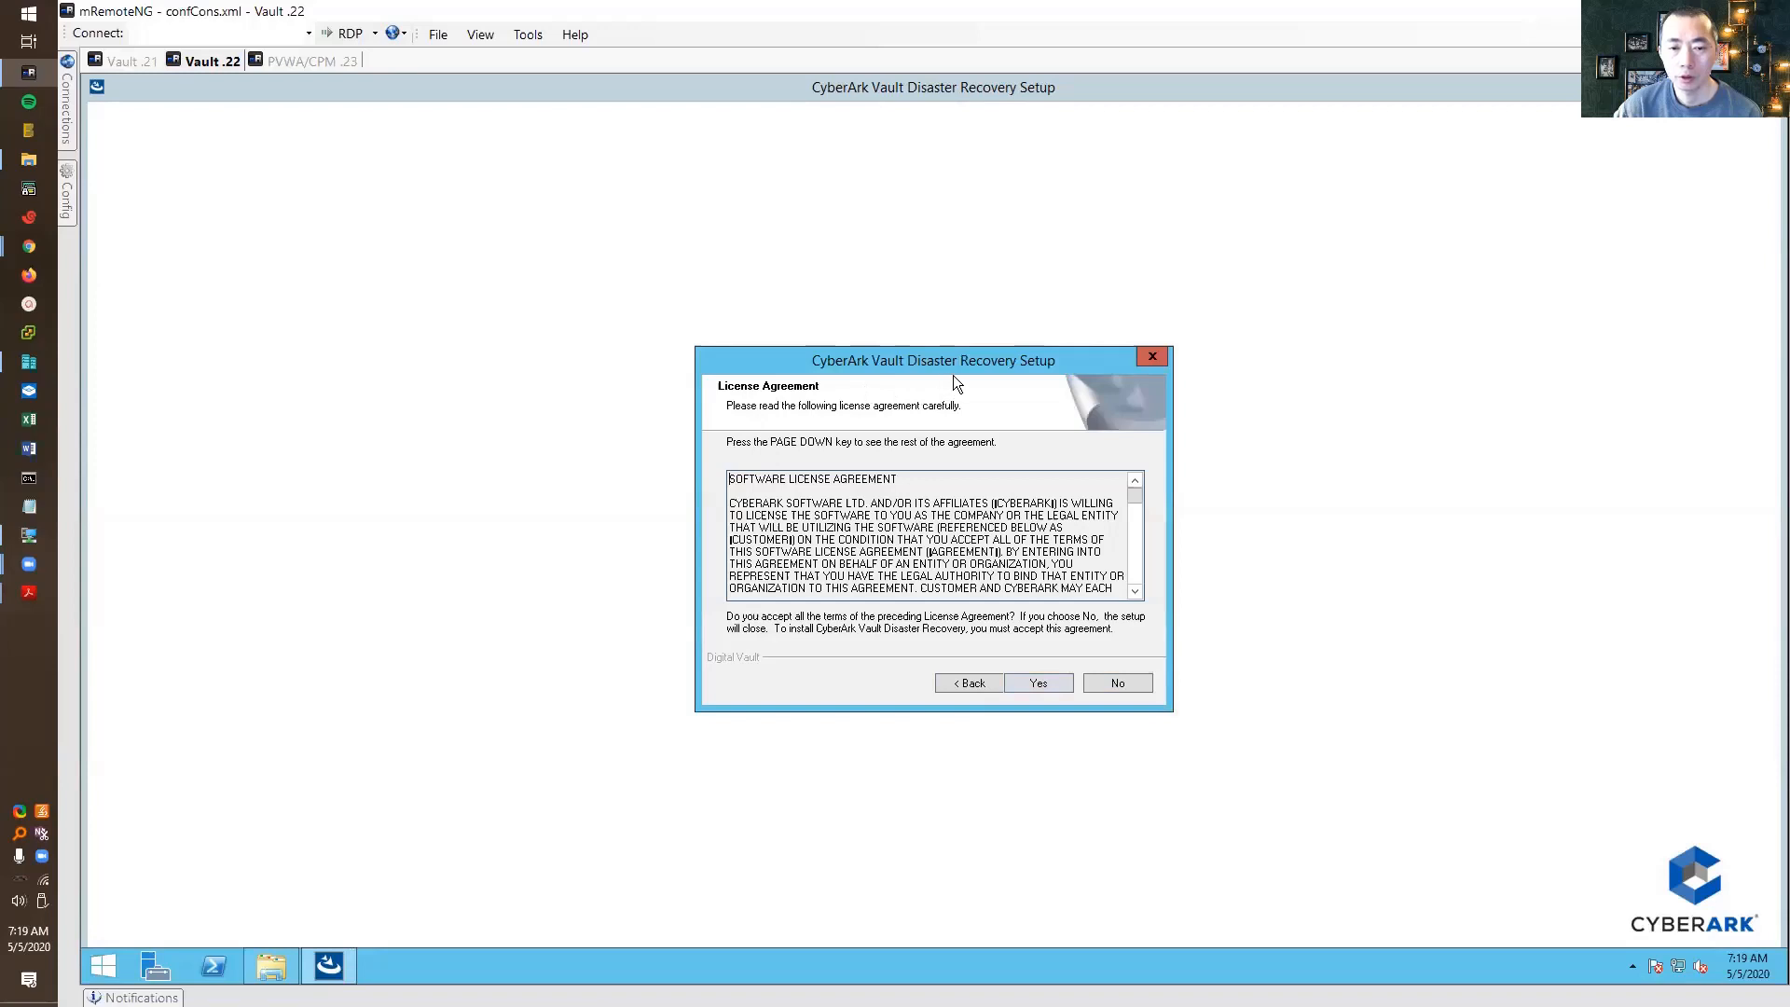
click(1046, 680)
click(848, 546)
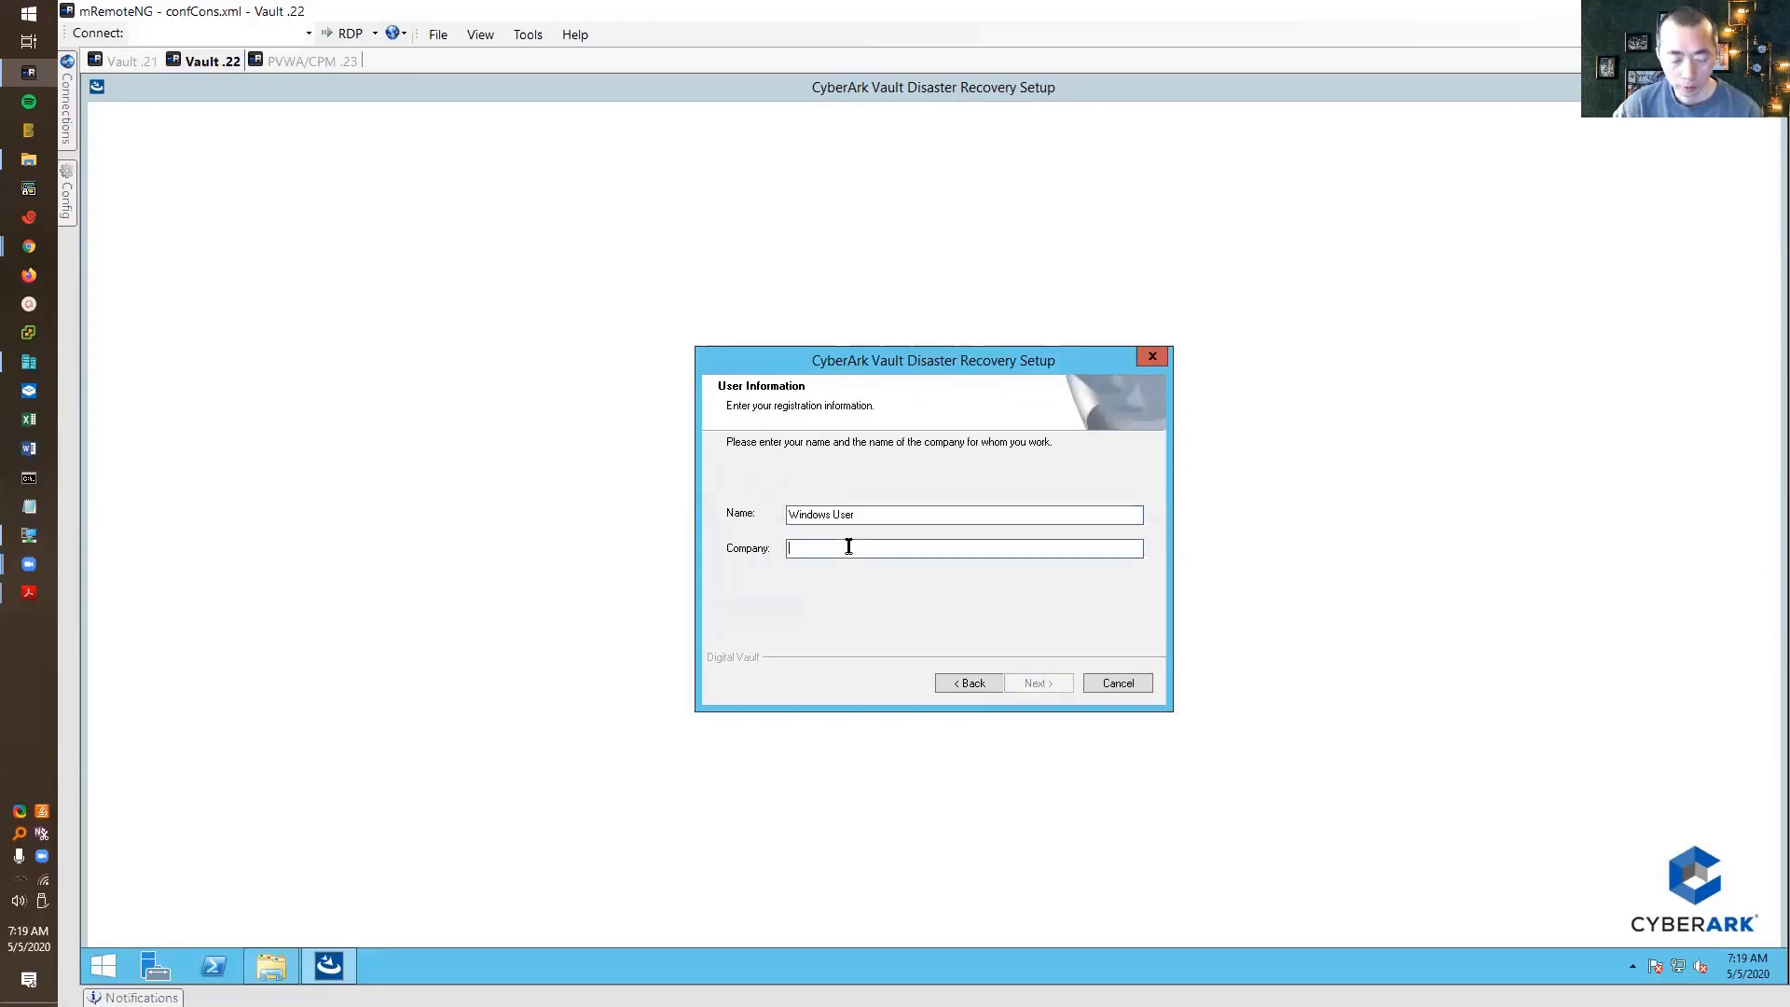
text(51SecTes)
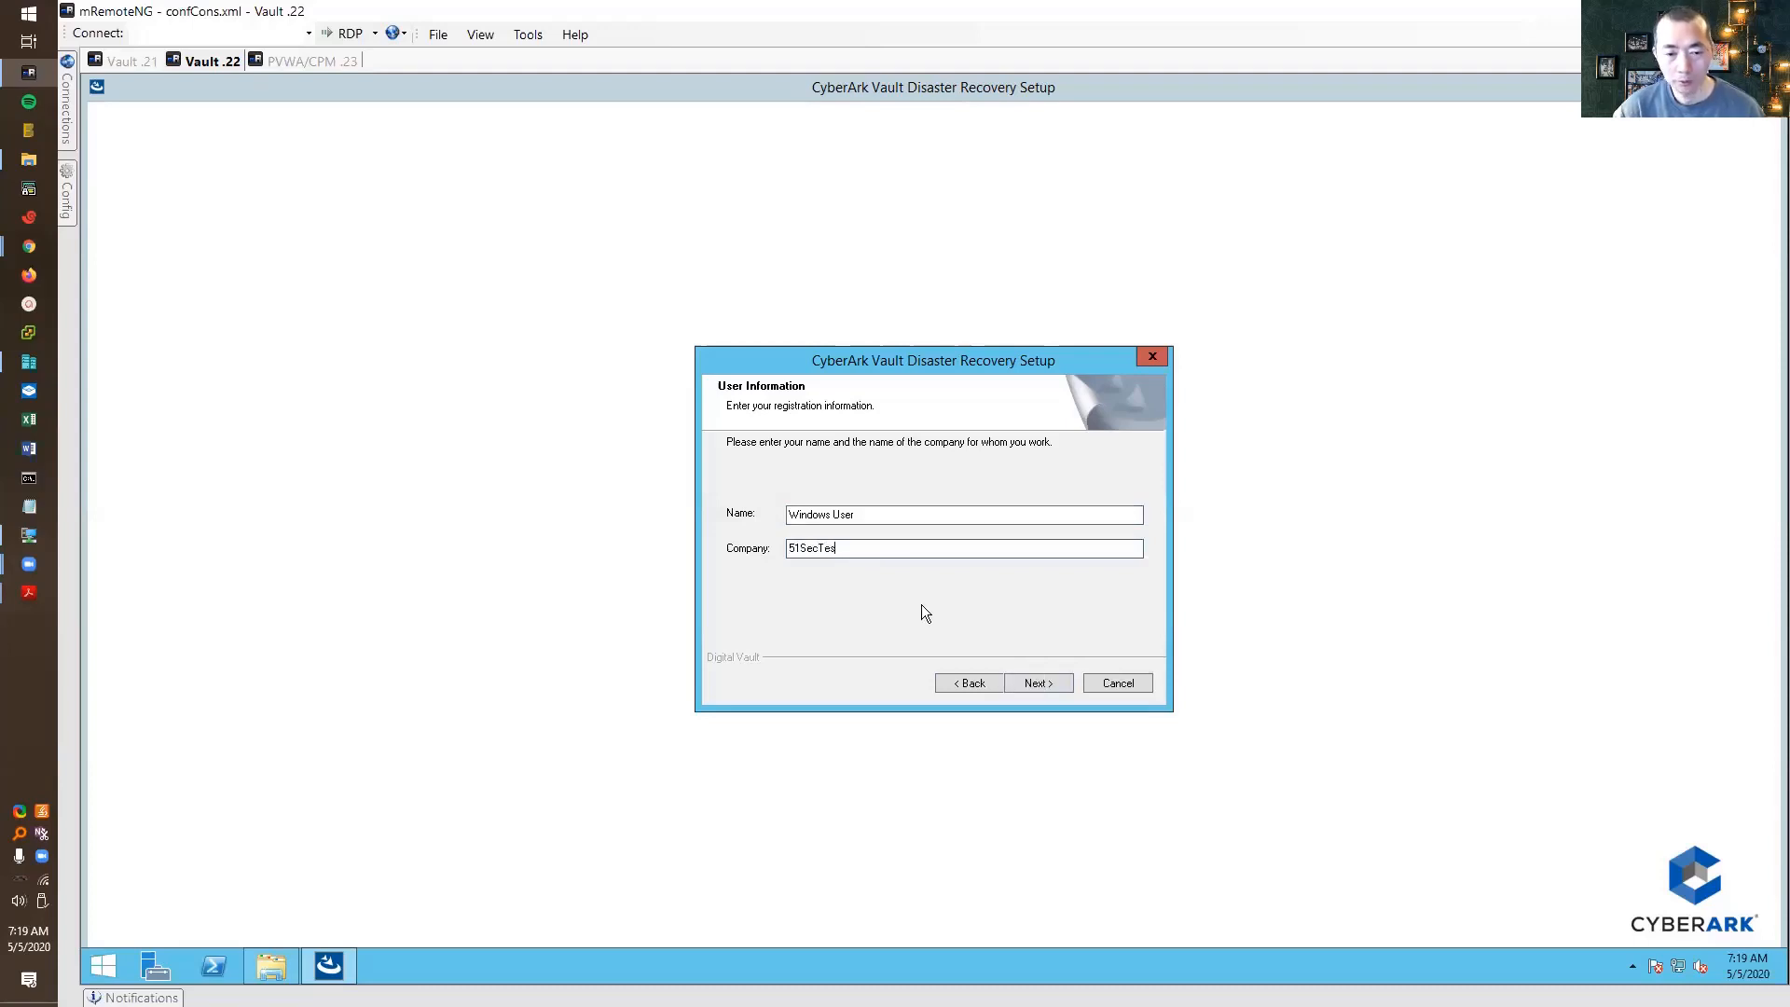
click(1042, 675)
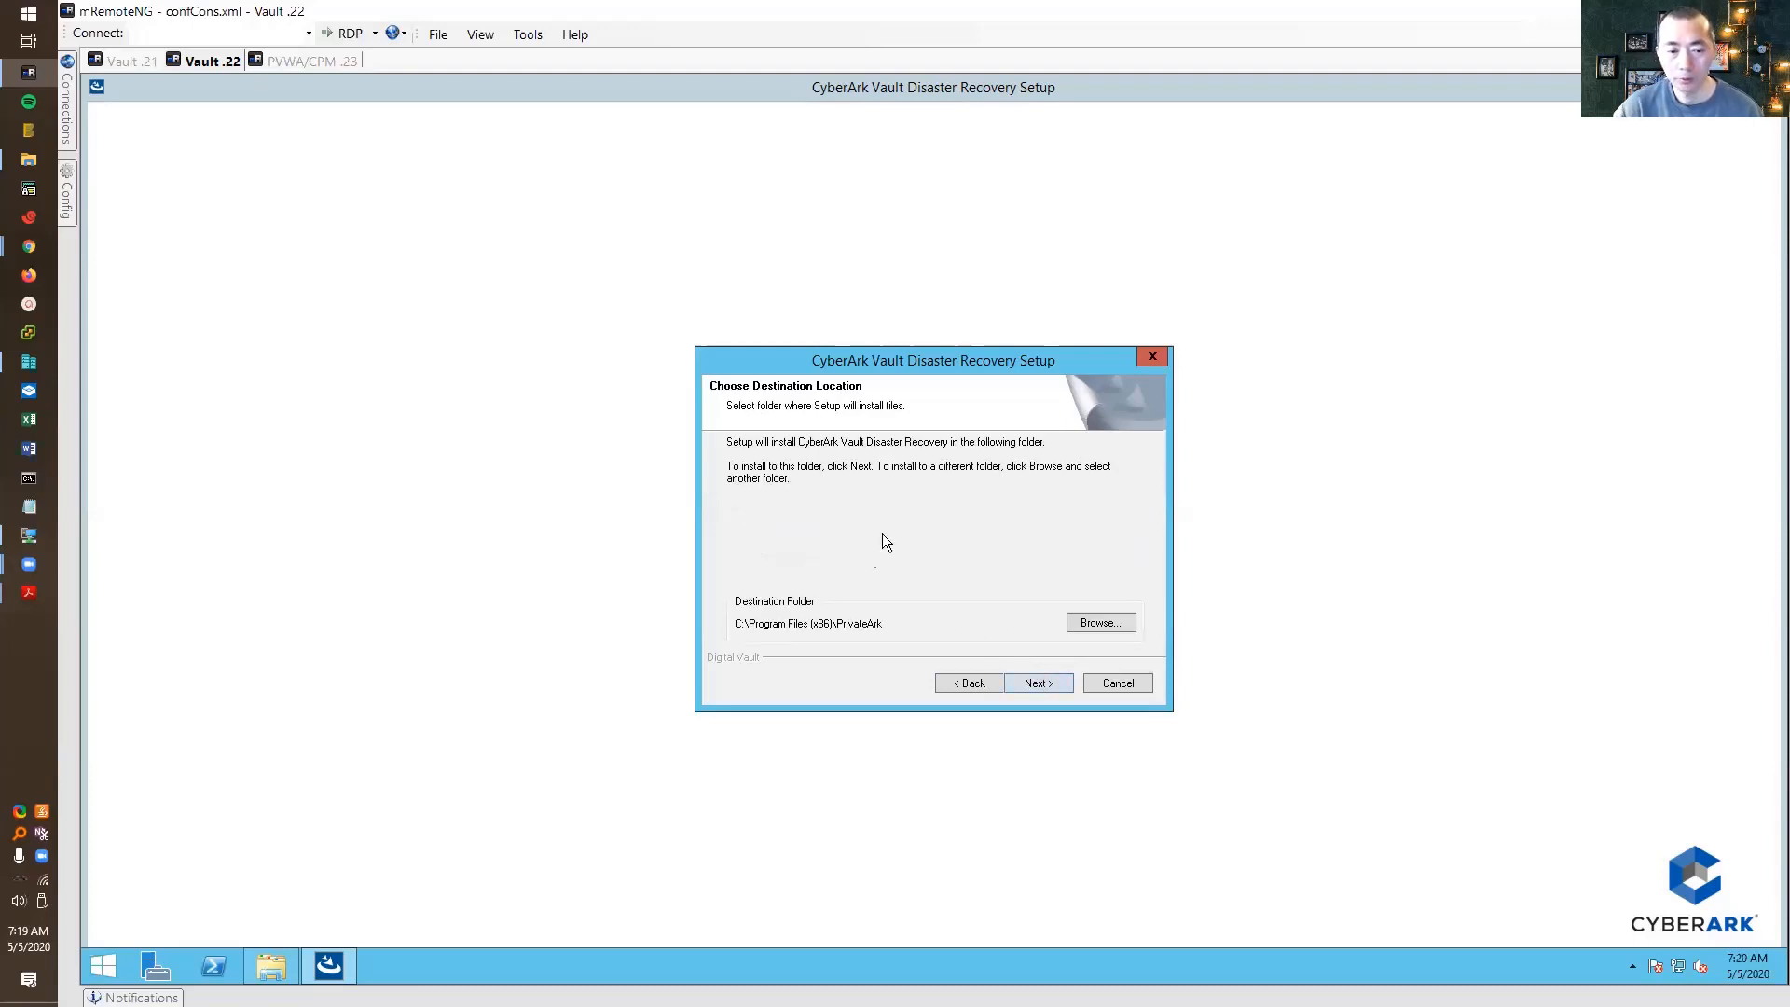
click(1043, 690)
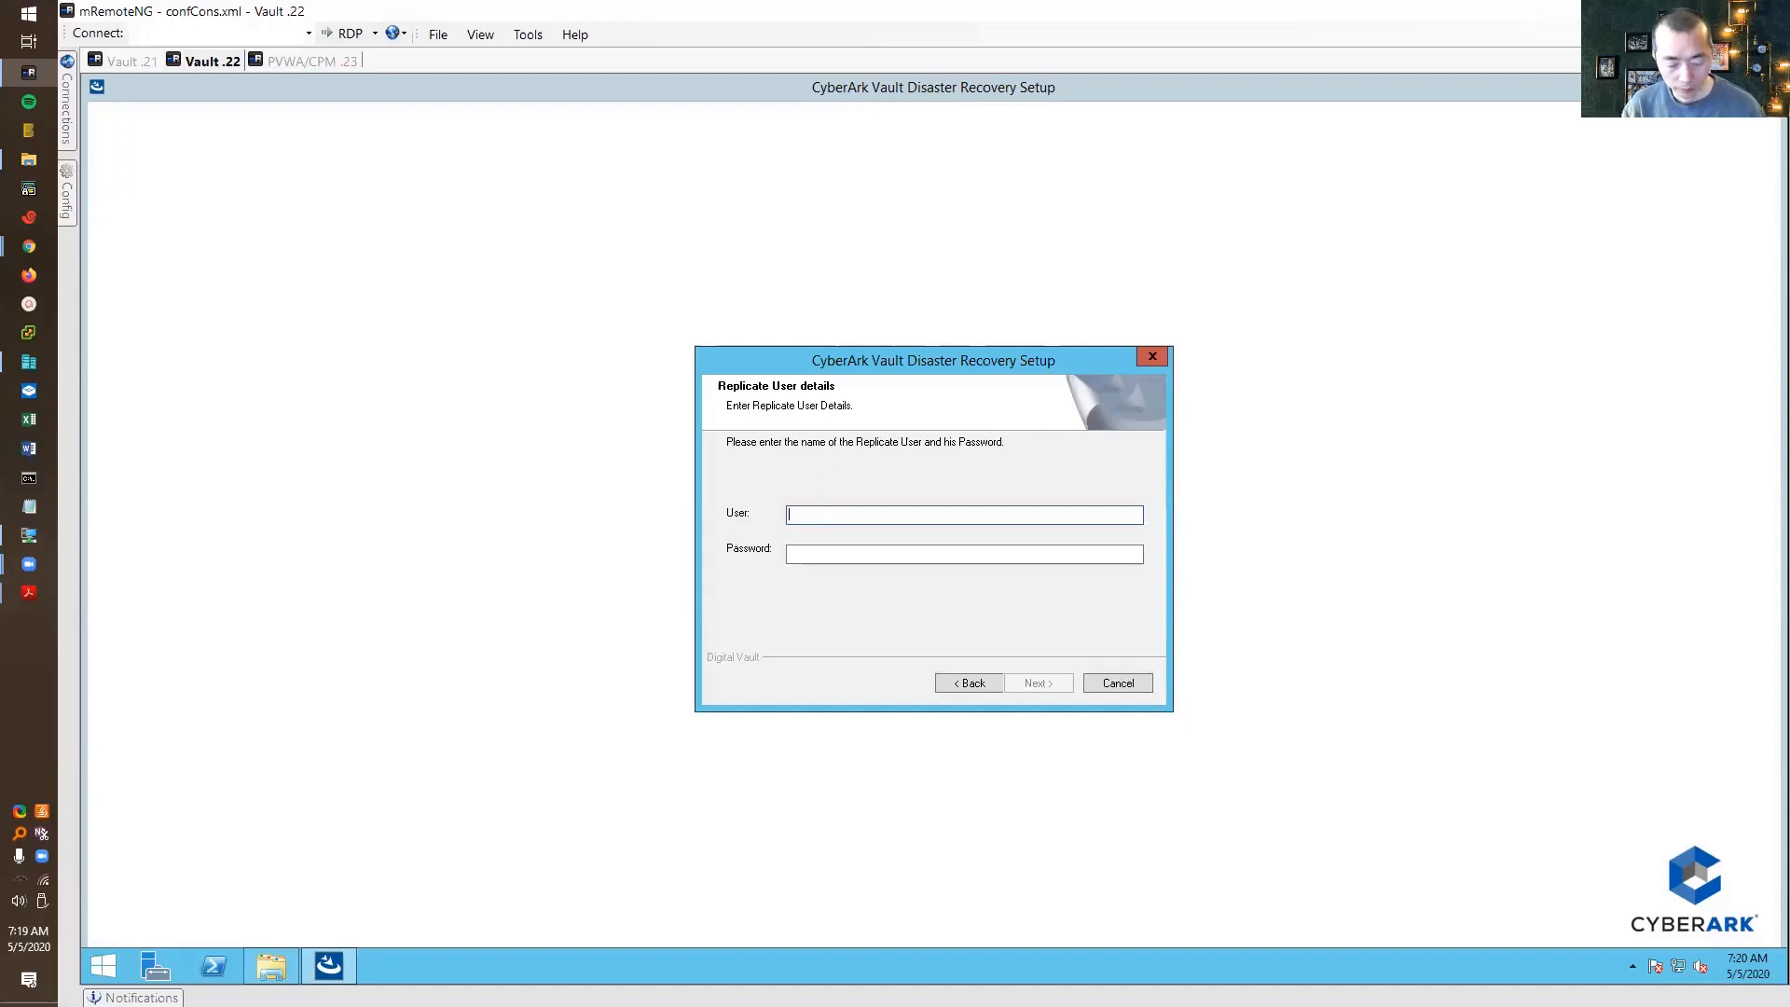
Enter the replicate user's password and vault address 192.168.2.21 on port 1858, then install
key(Tab)
text(*****)
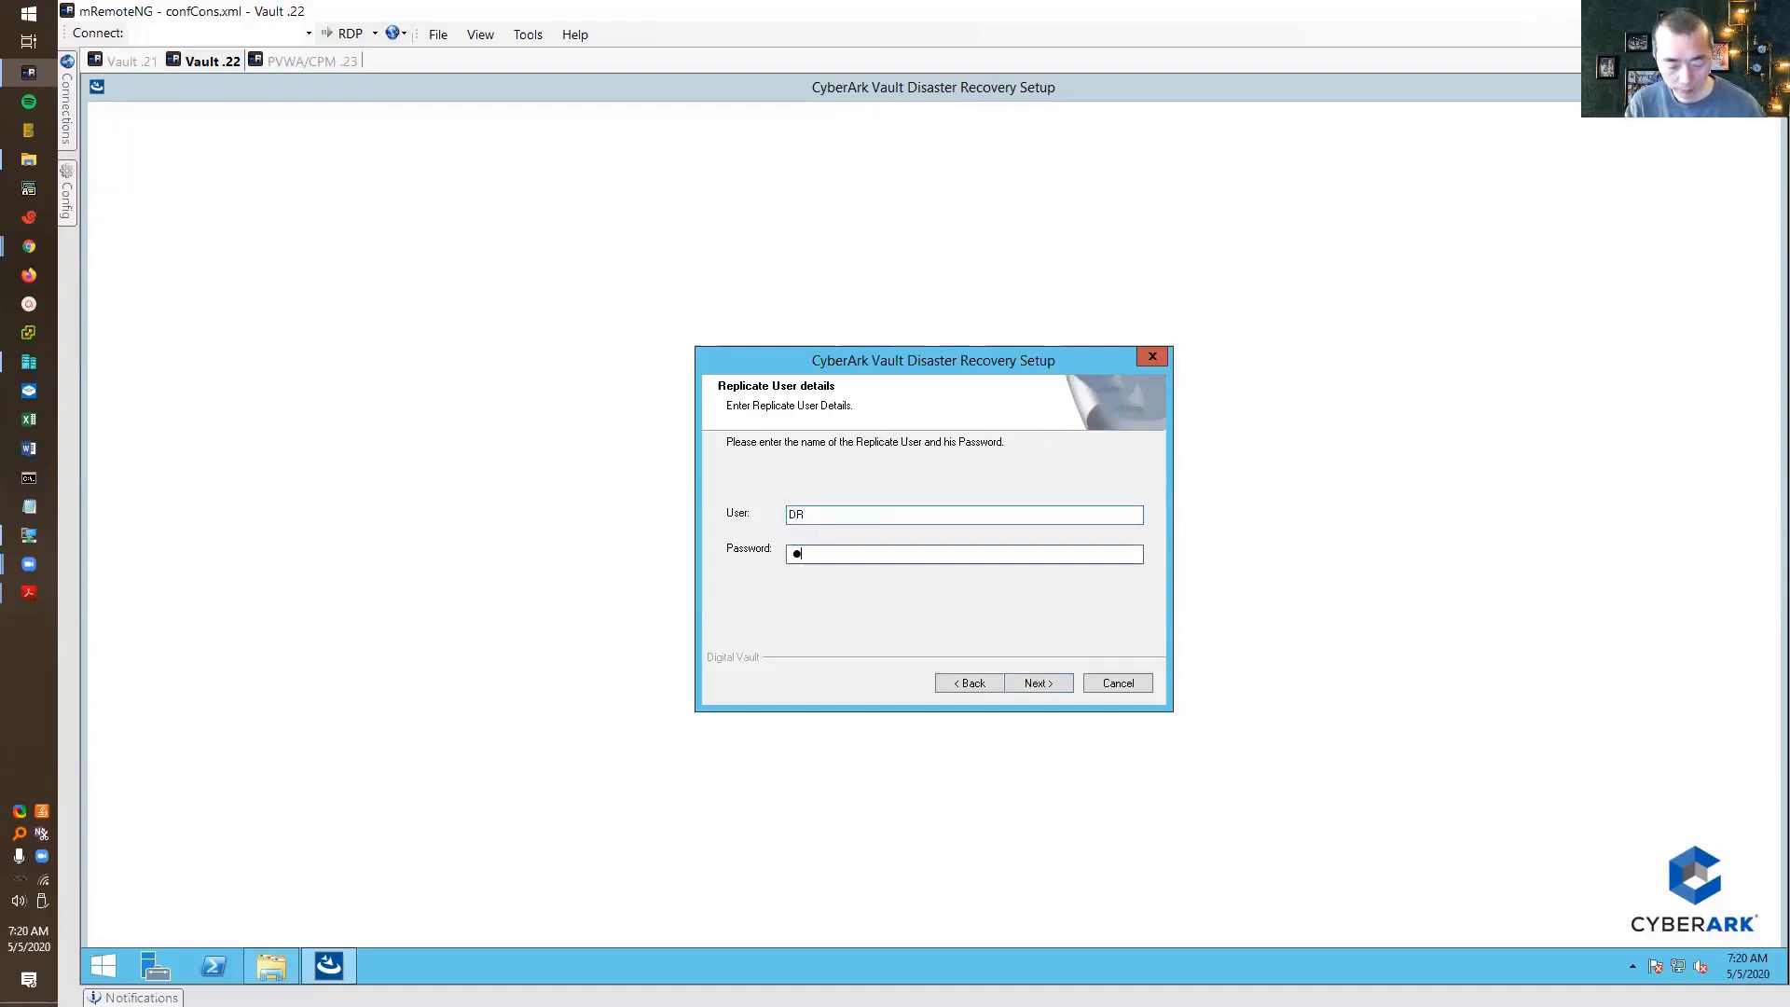
text(****)
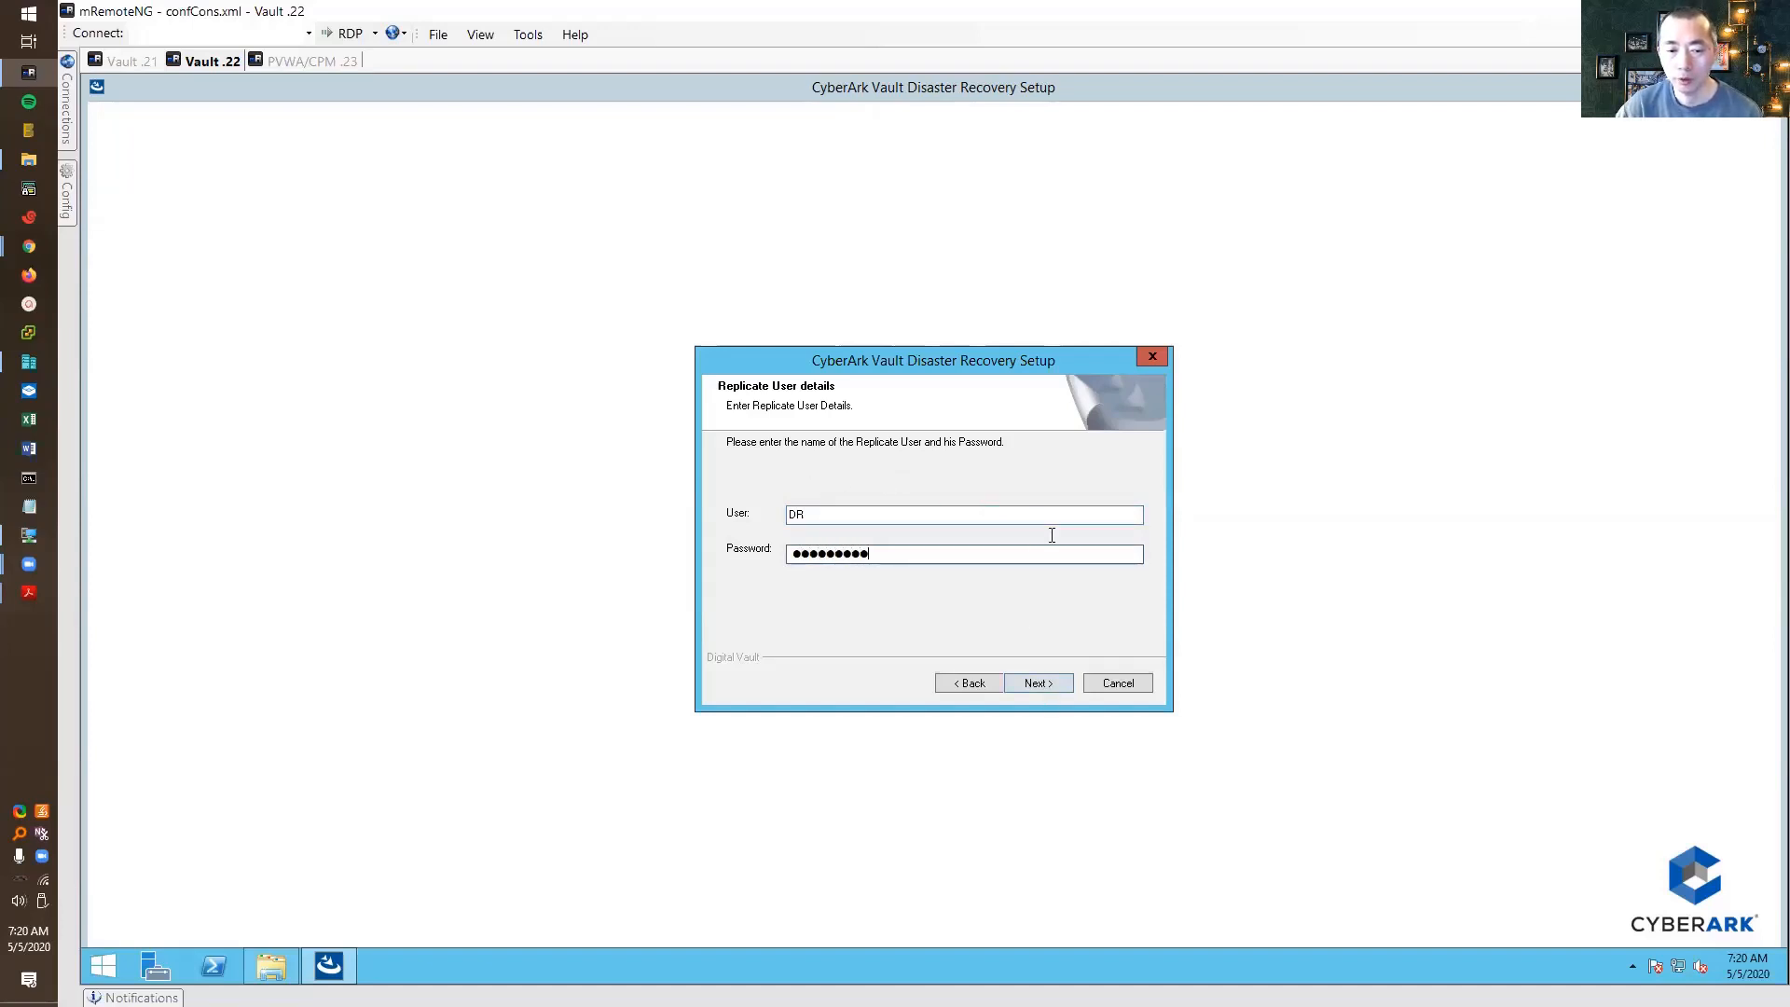
click(1033, 682)
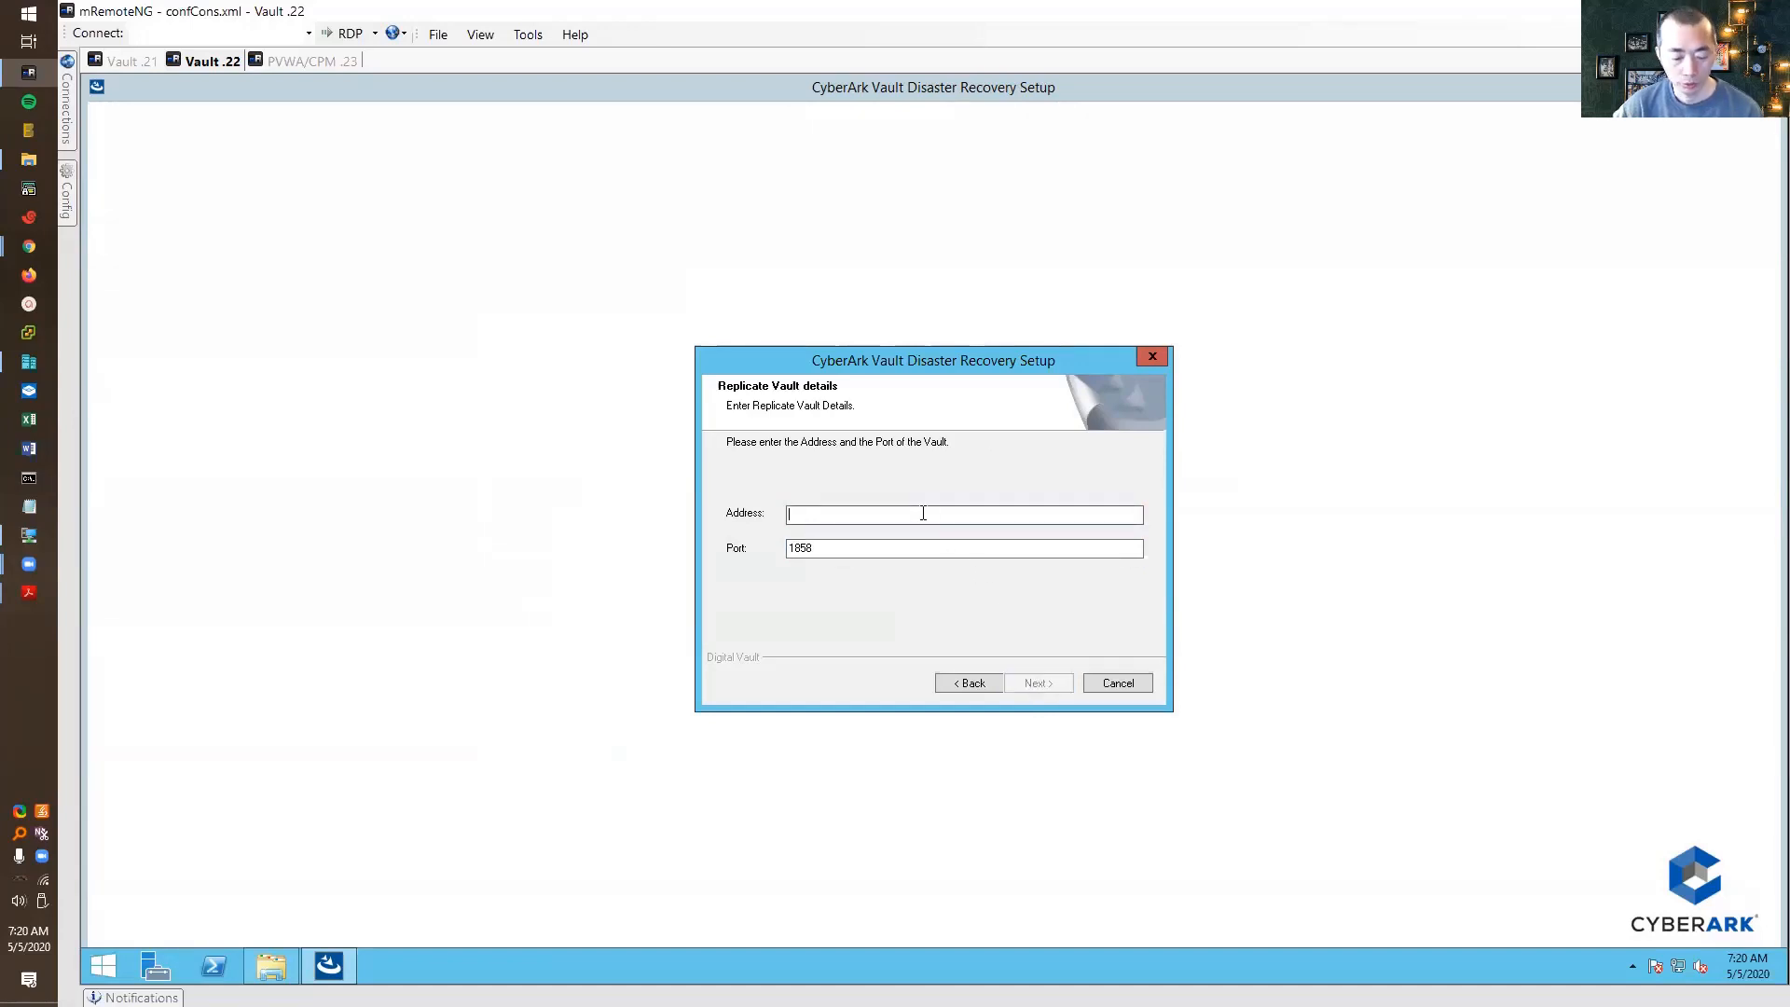
text(192.168)
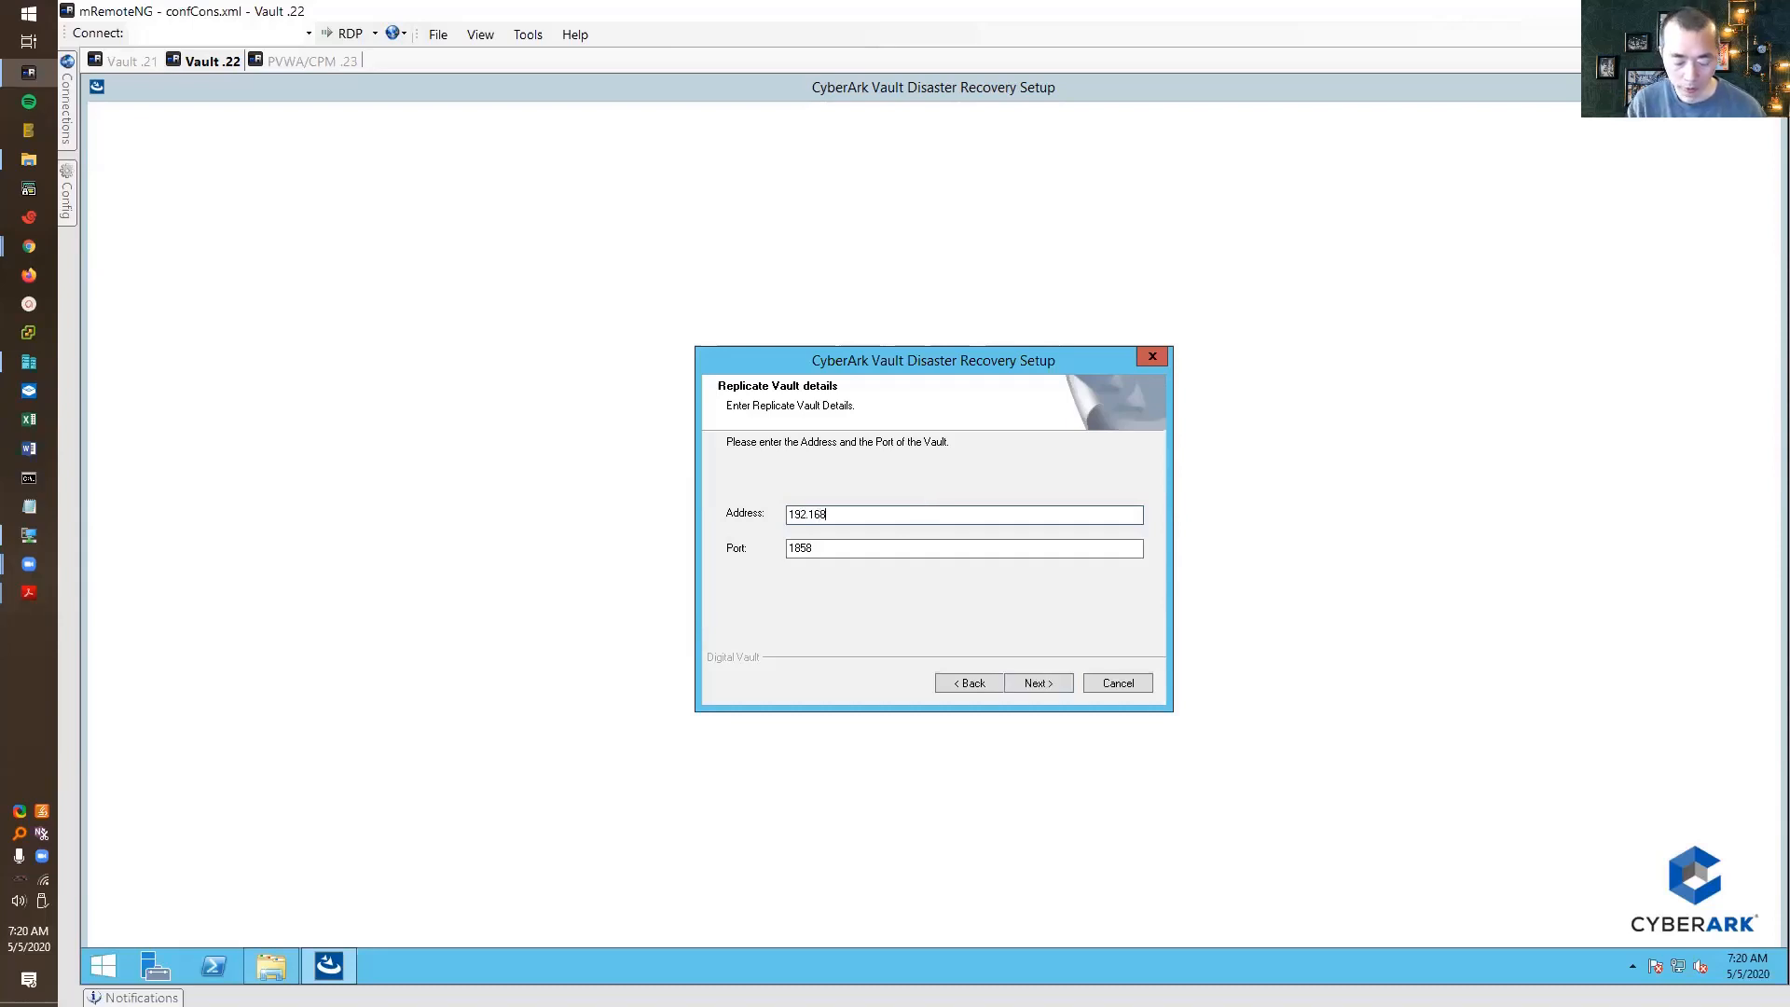
text(.2.21)
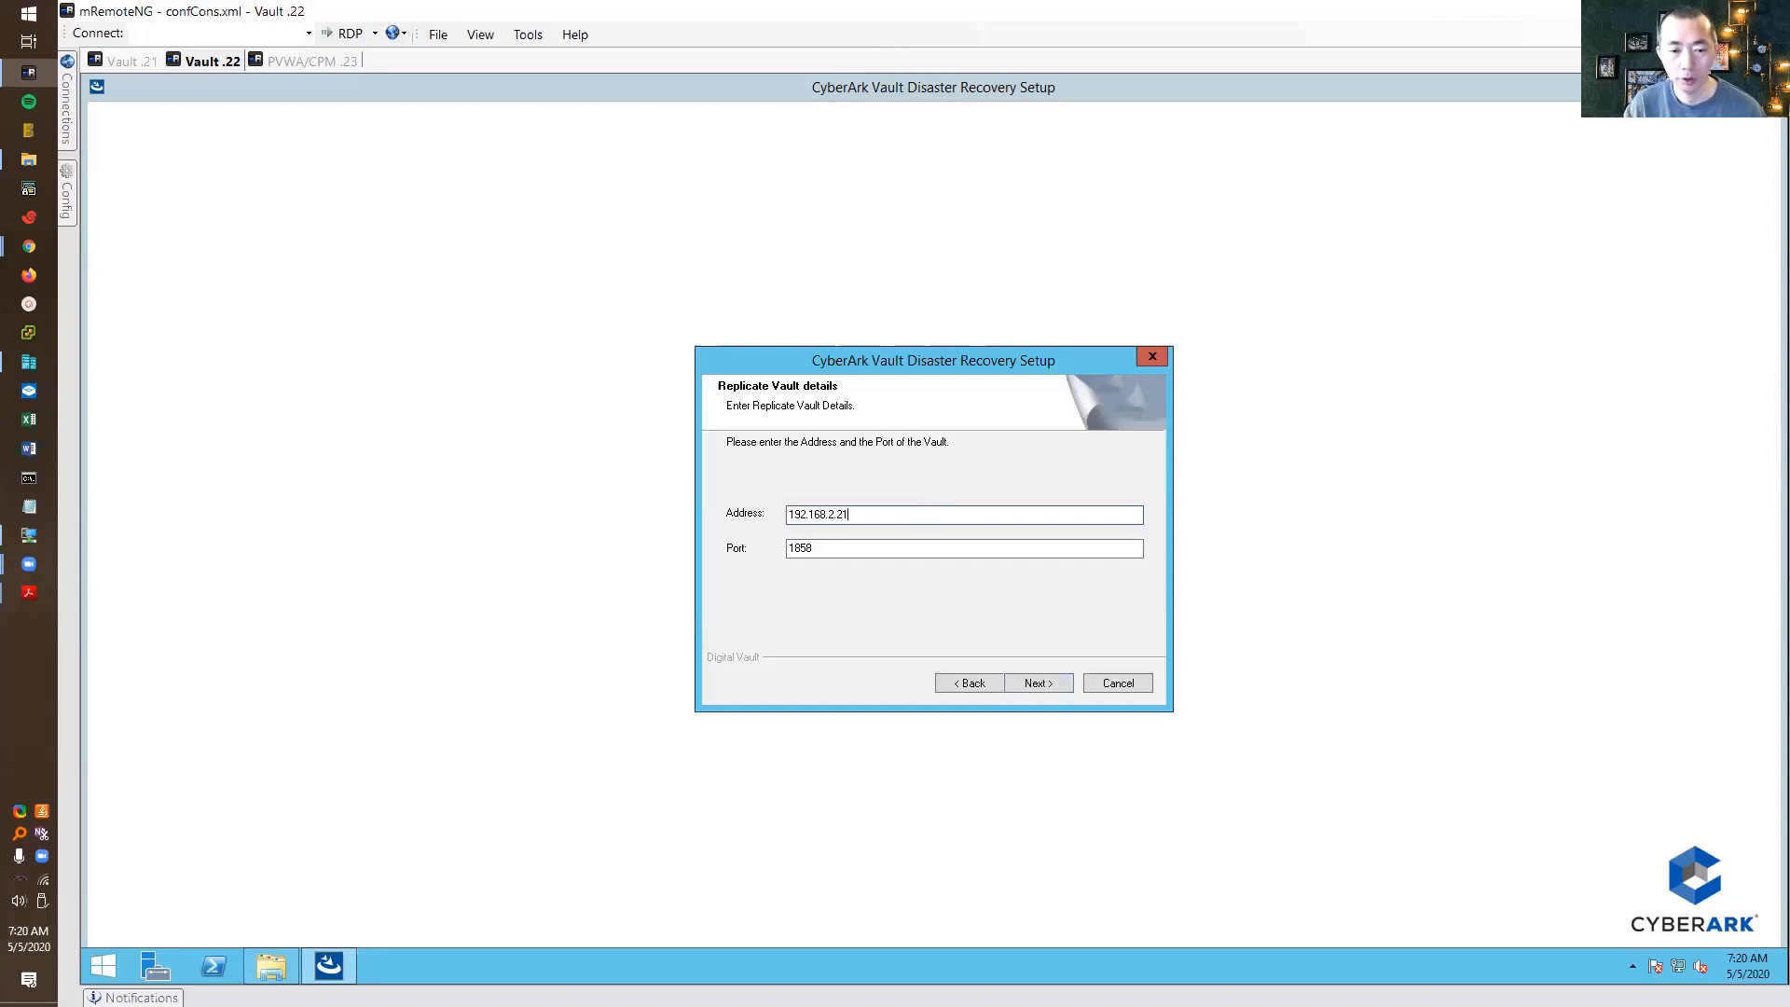
click(1046, 683)
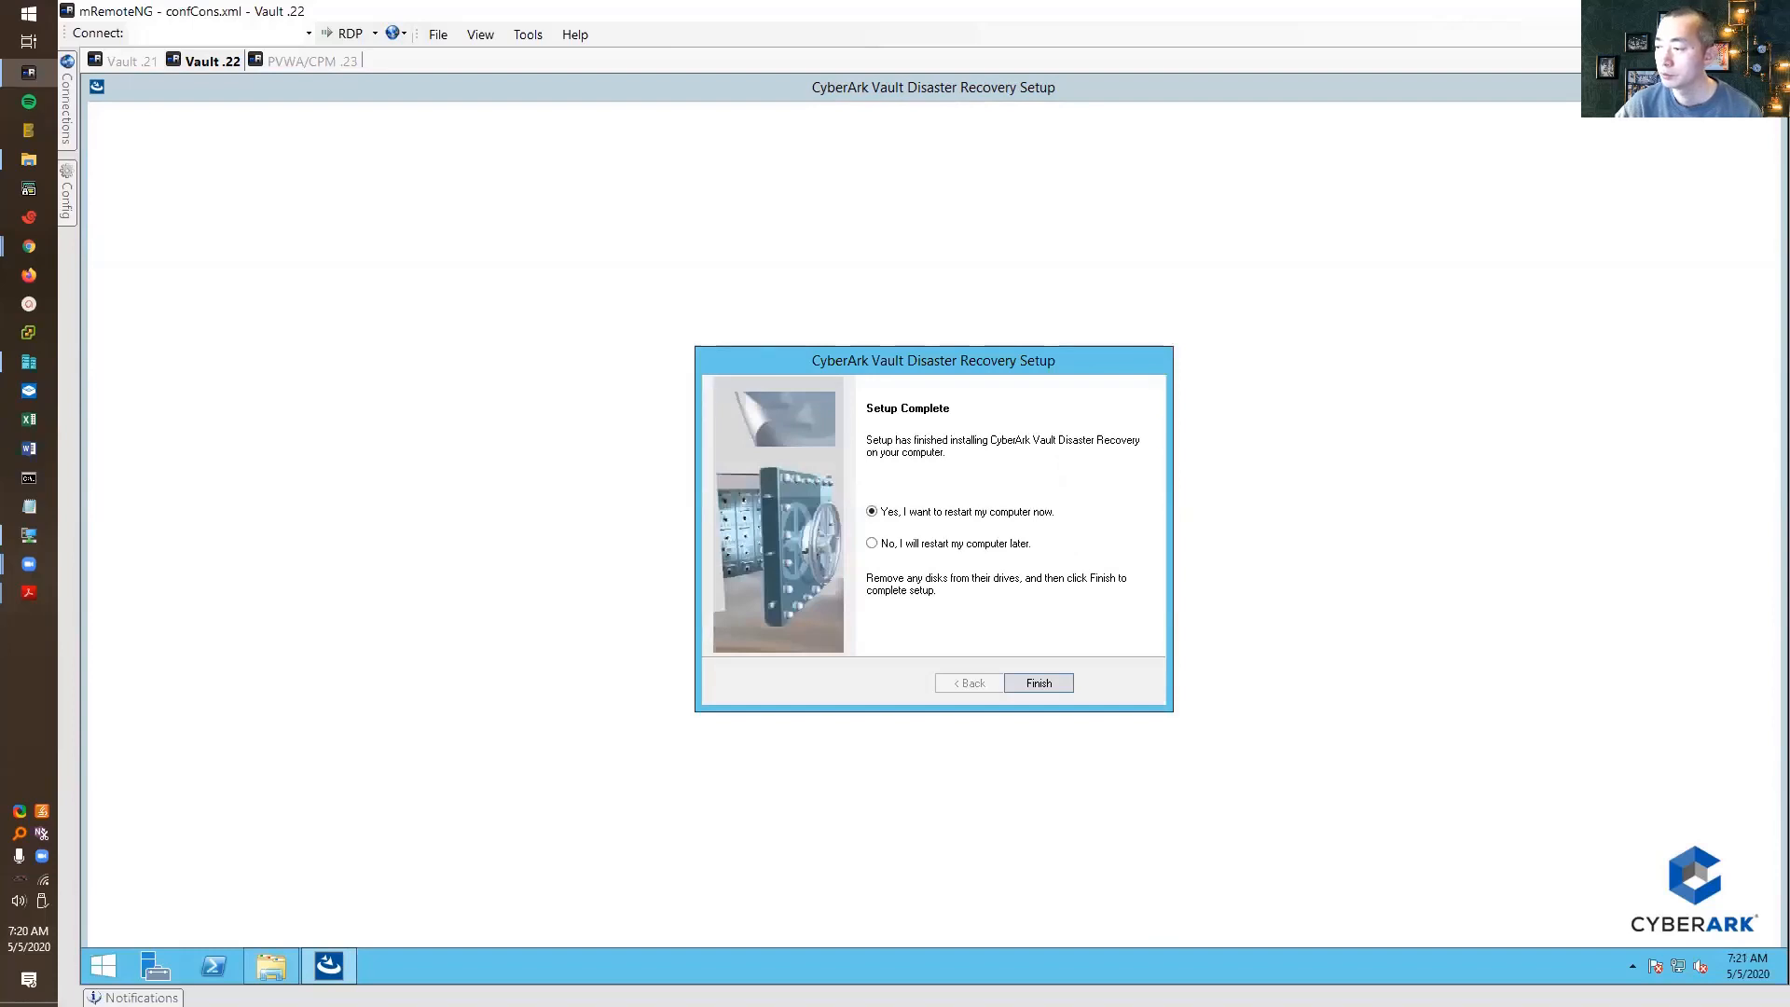
Finish setup to restart the server, then browse to C:\Program Files (x86)\PrivateArk\PADR
click(1050, 684)
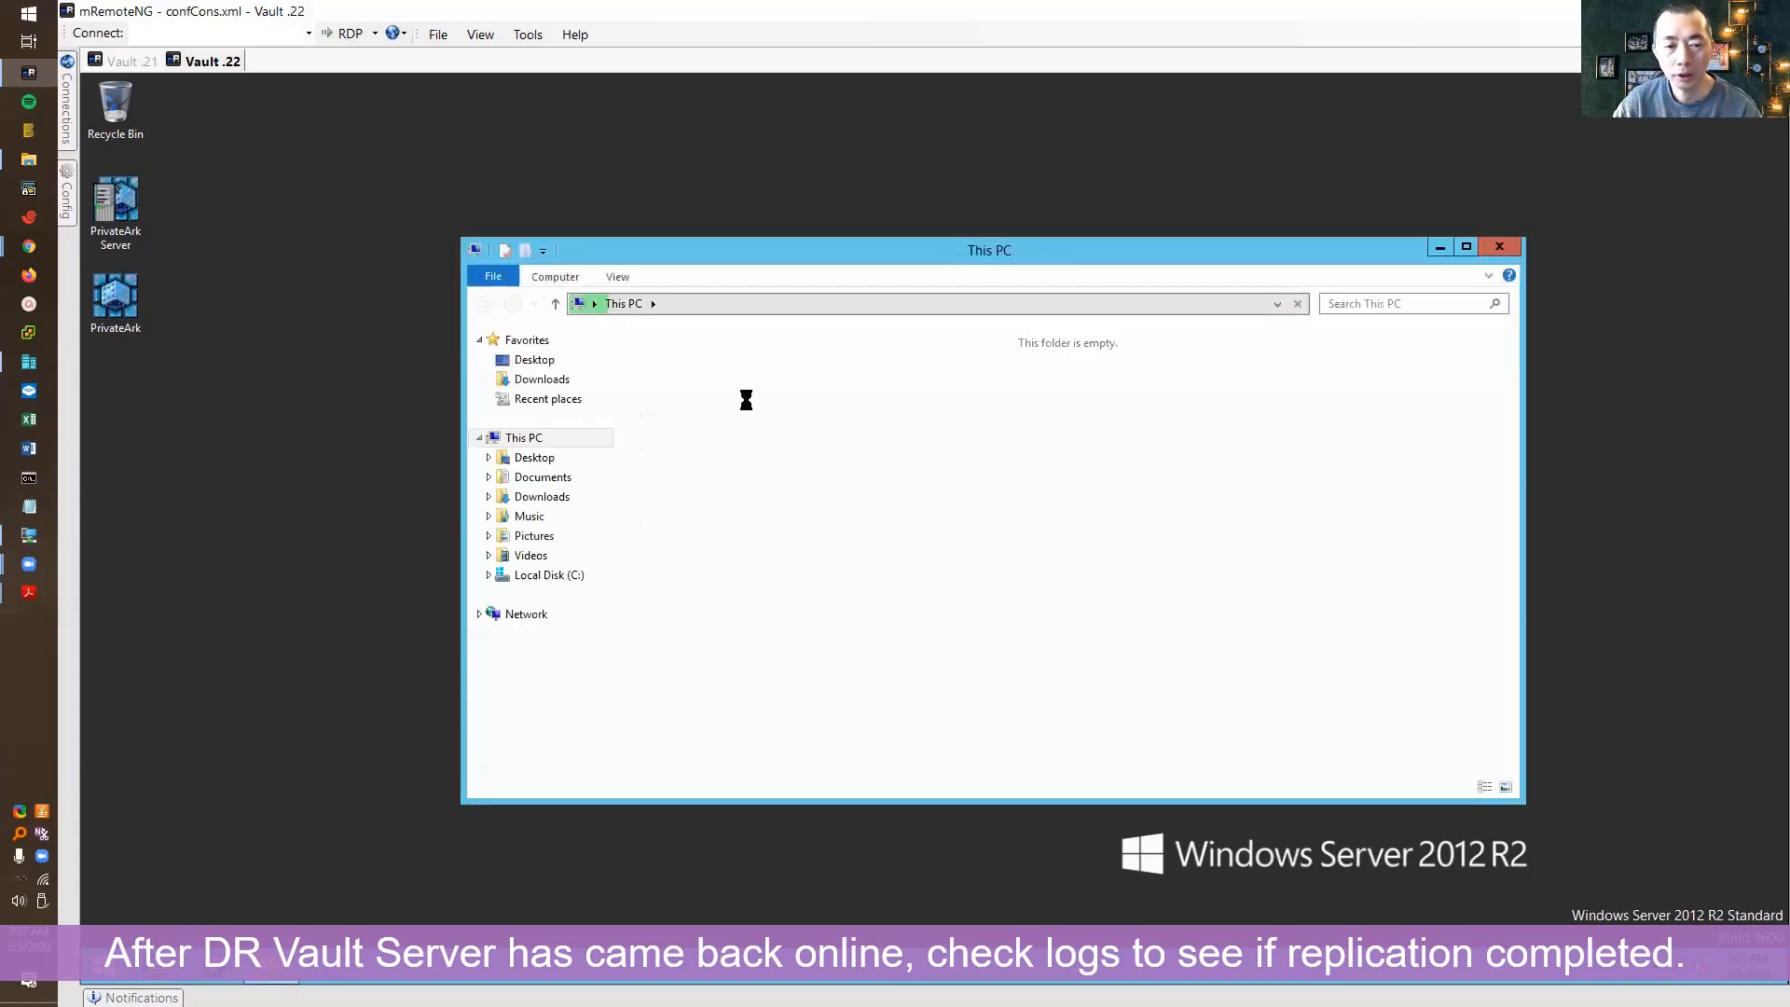
click(764, 487)
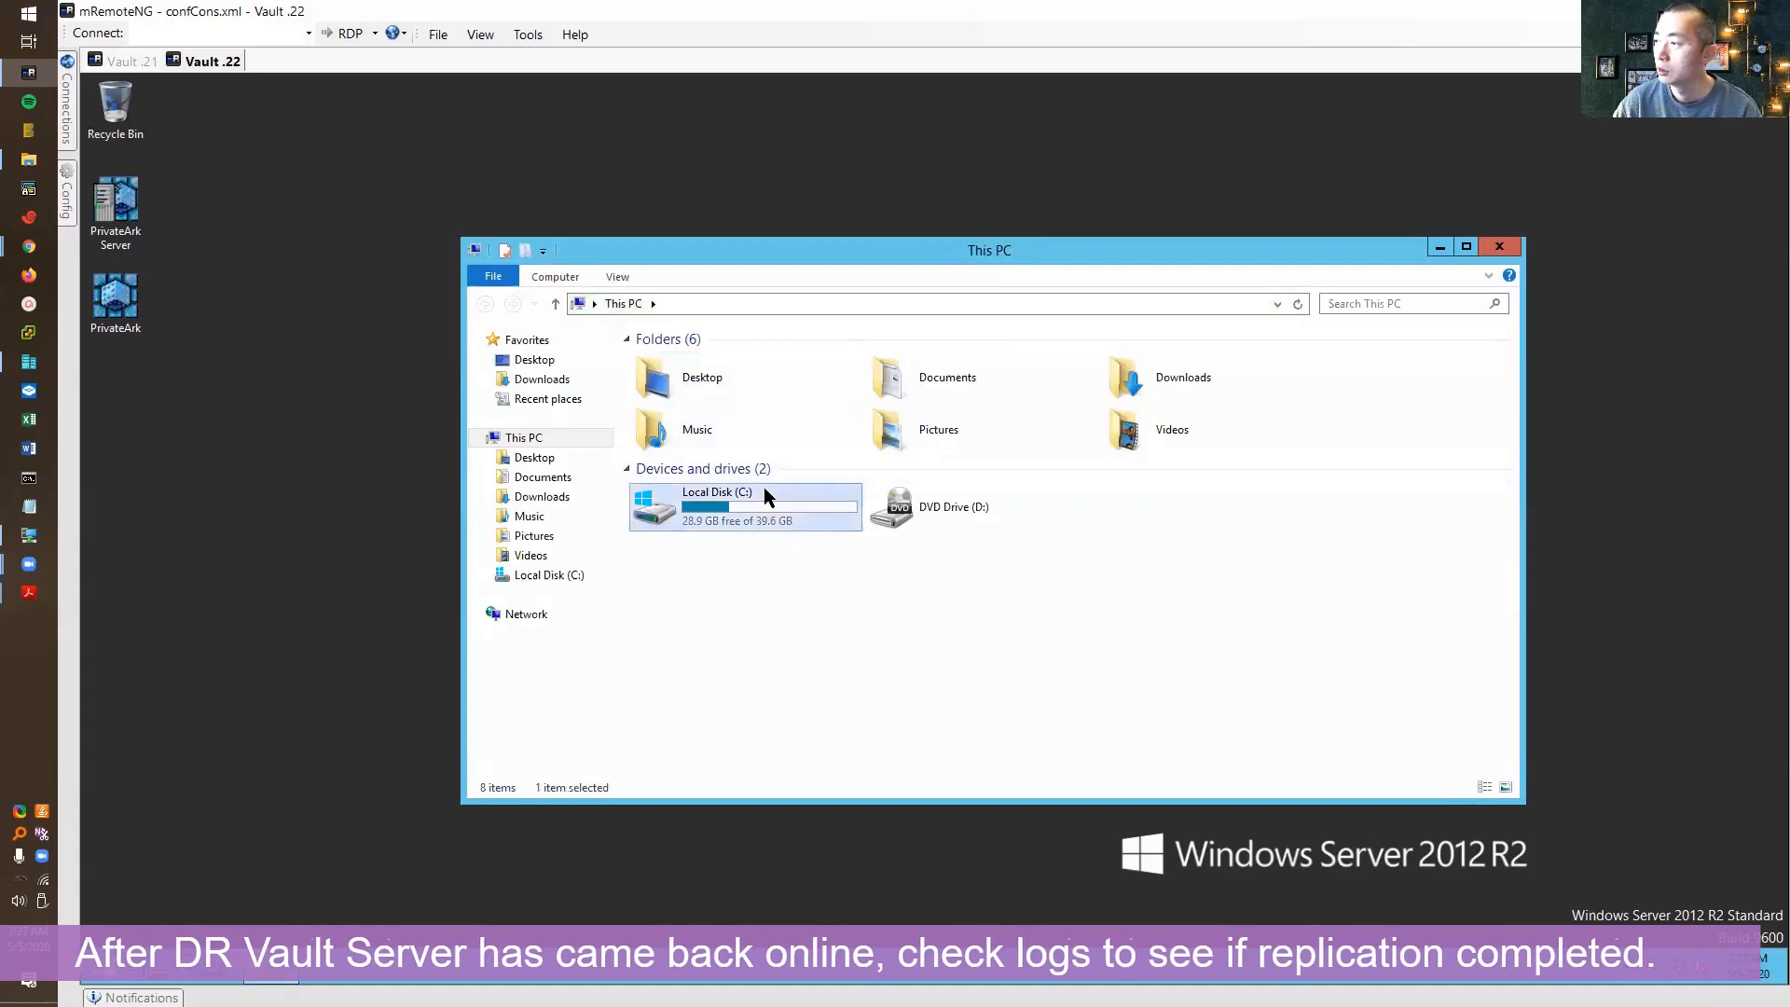
double_click(764, 486)
click(696, 437)
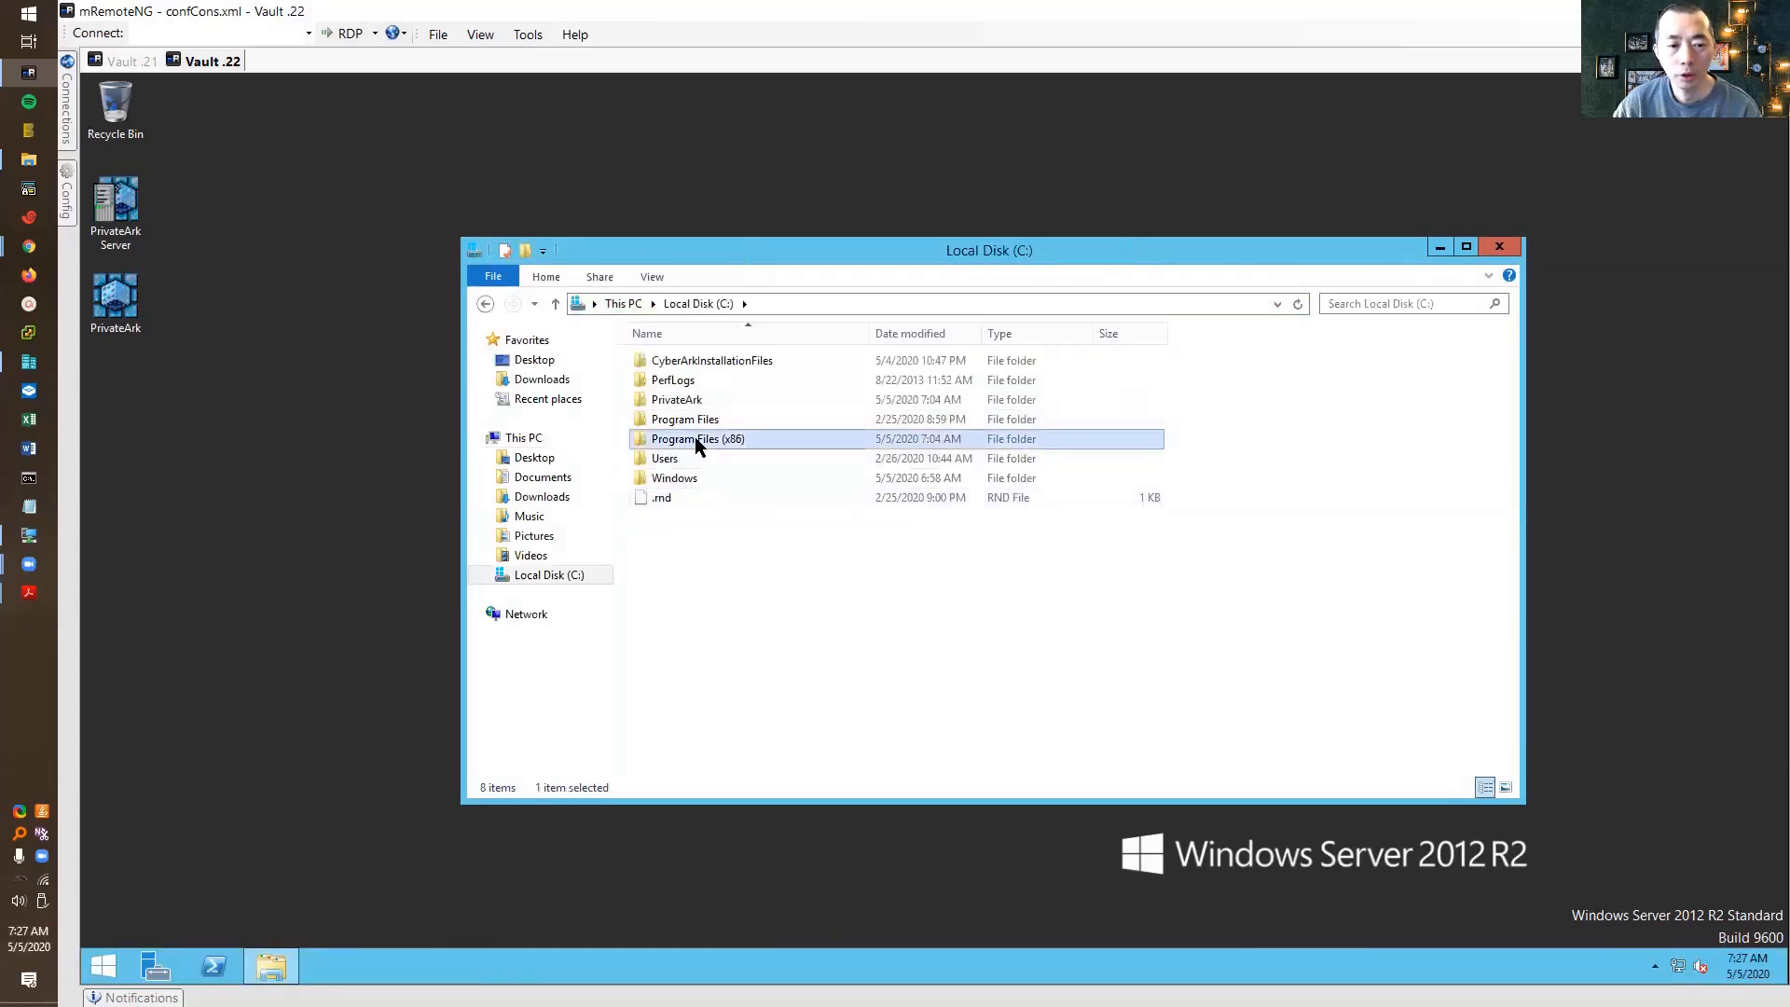
double_click(696, 438)
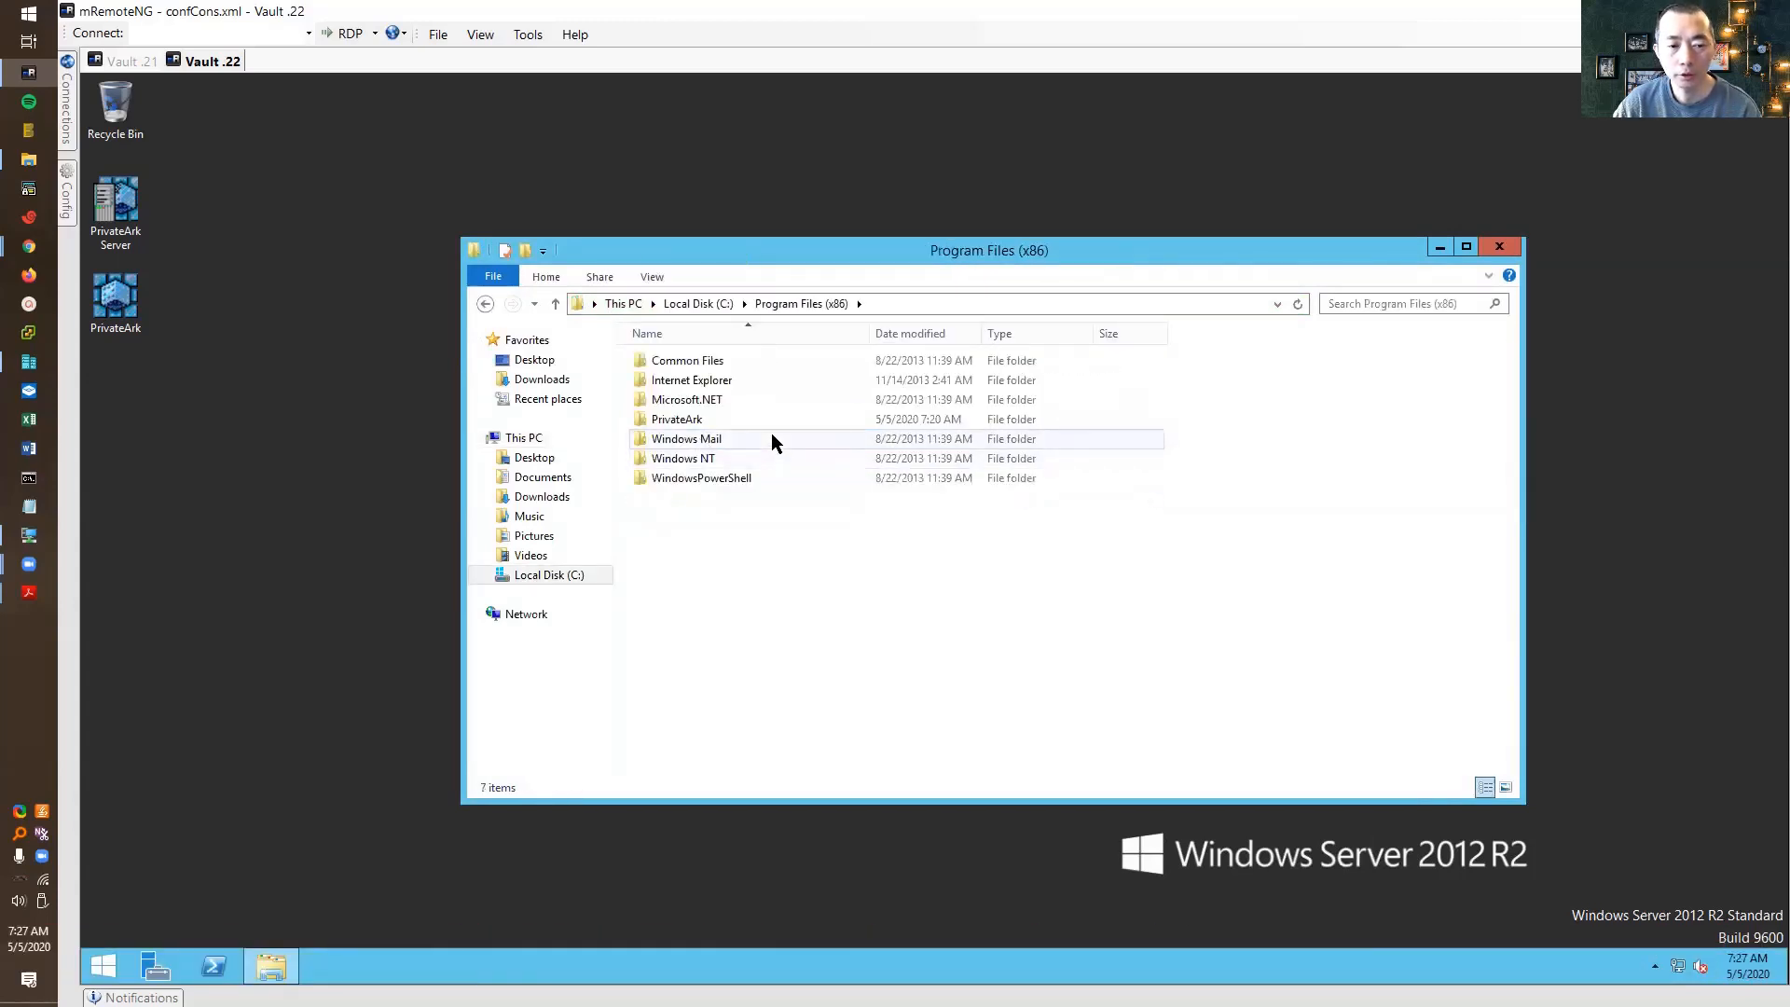
double_click(718, 416)
double_click(706, 378)
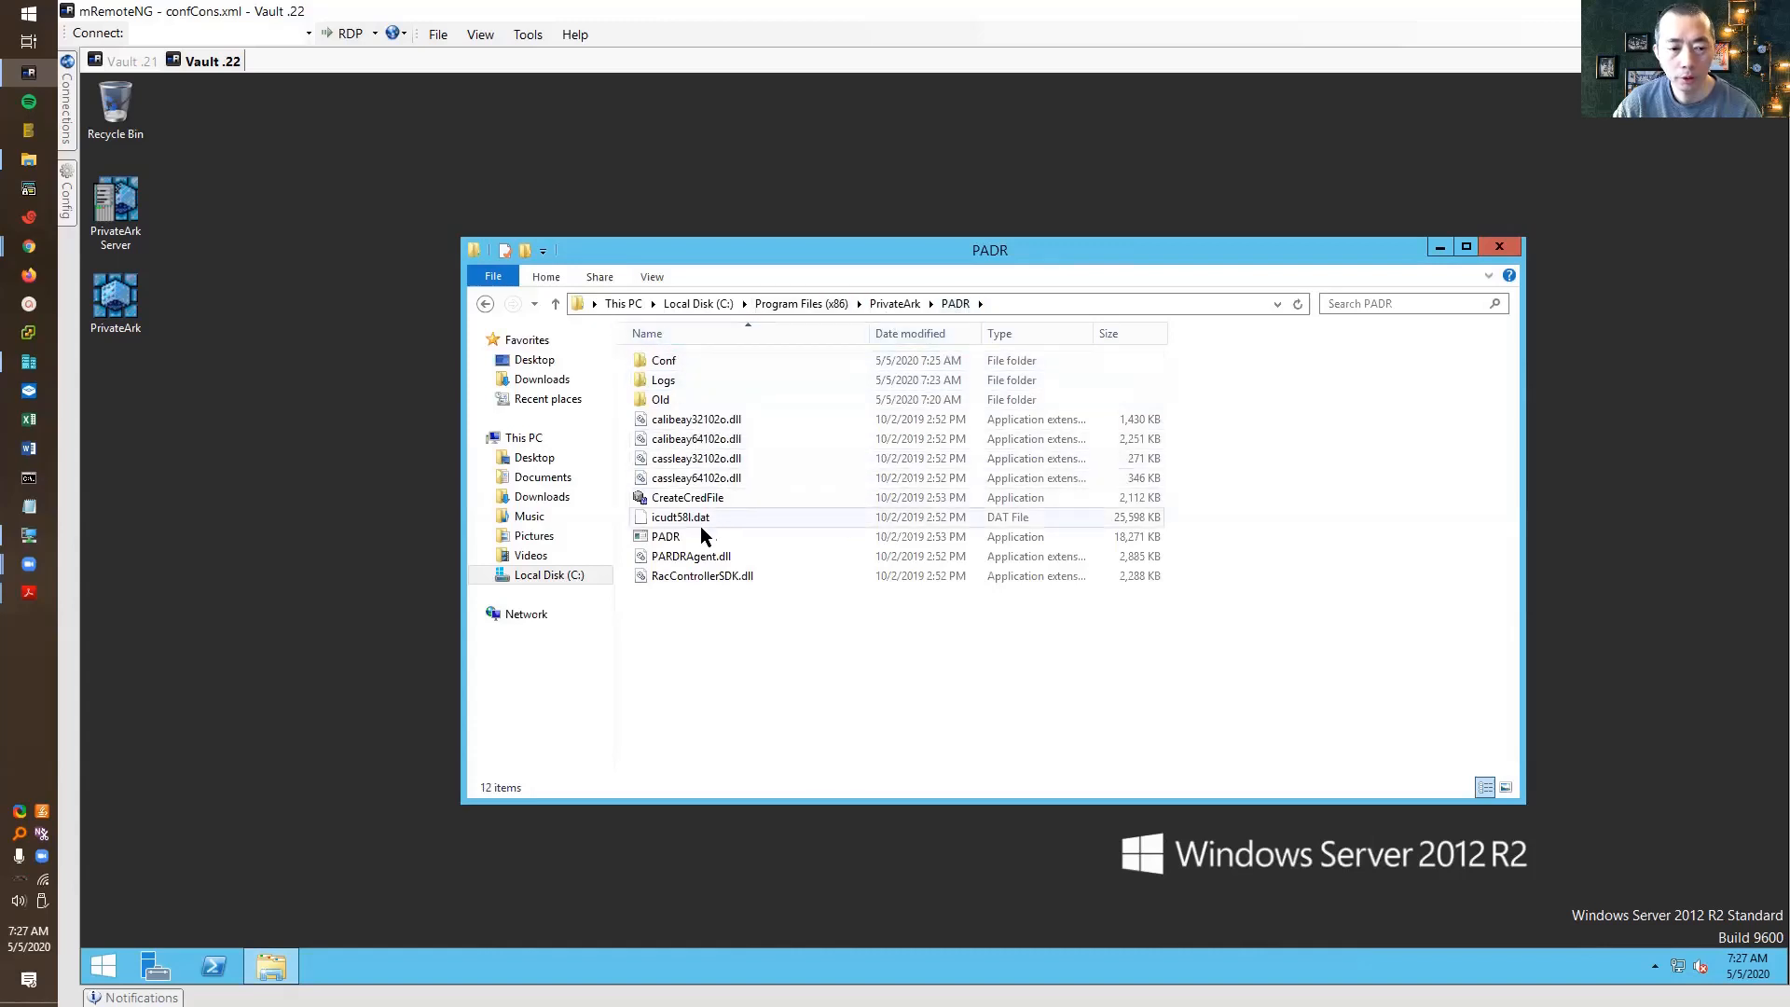
Launch the PADR application, then open the Logs folder and select the padr log
click(690, 541)
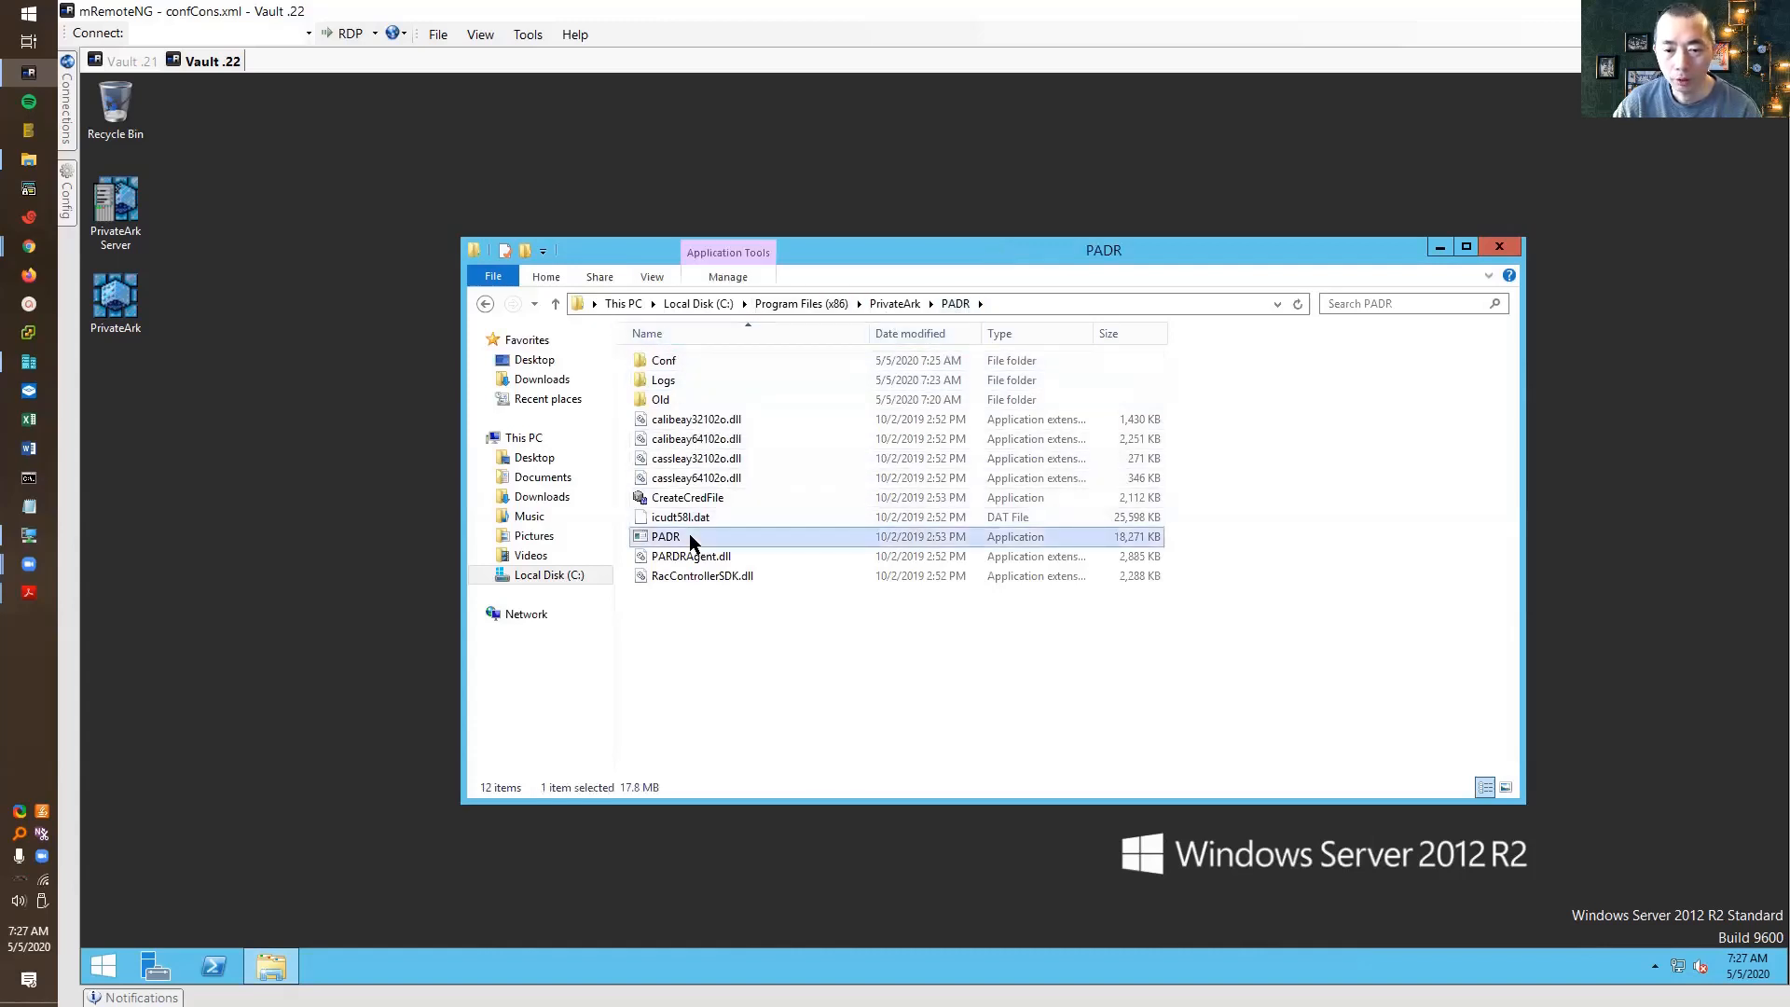
double_click(786, 537)
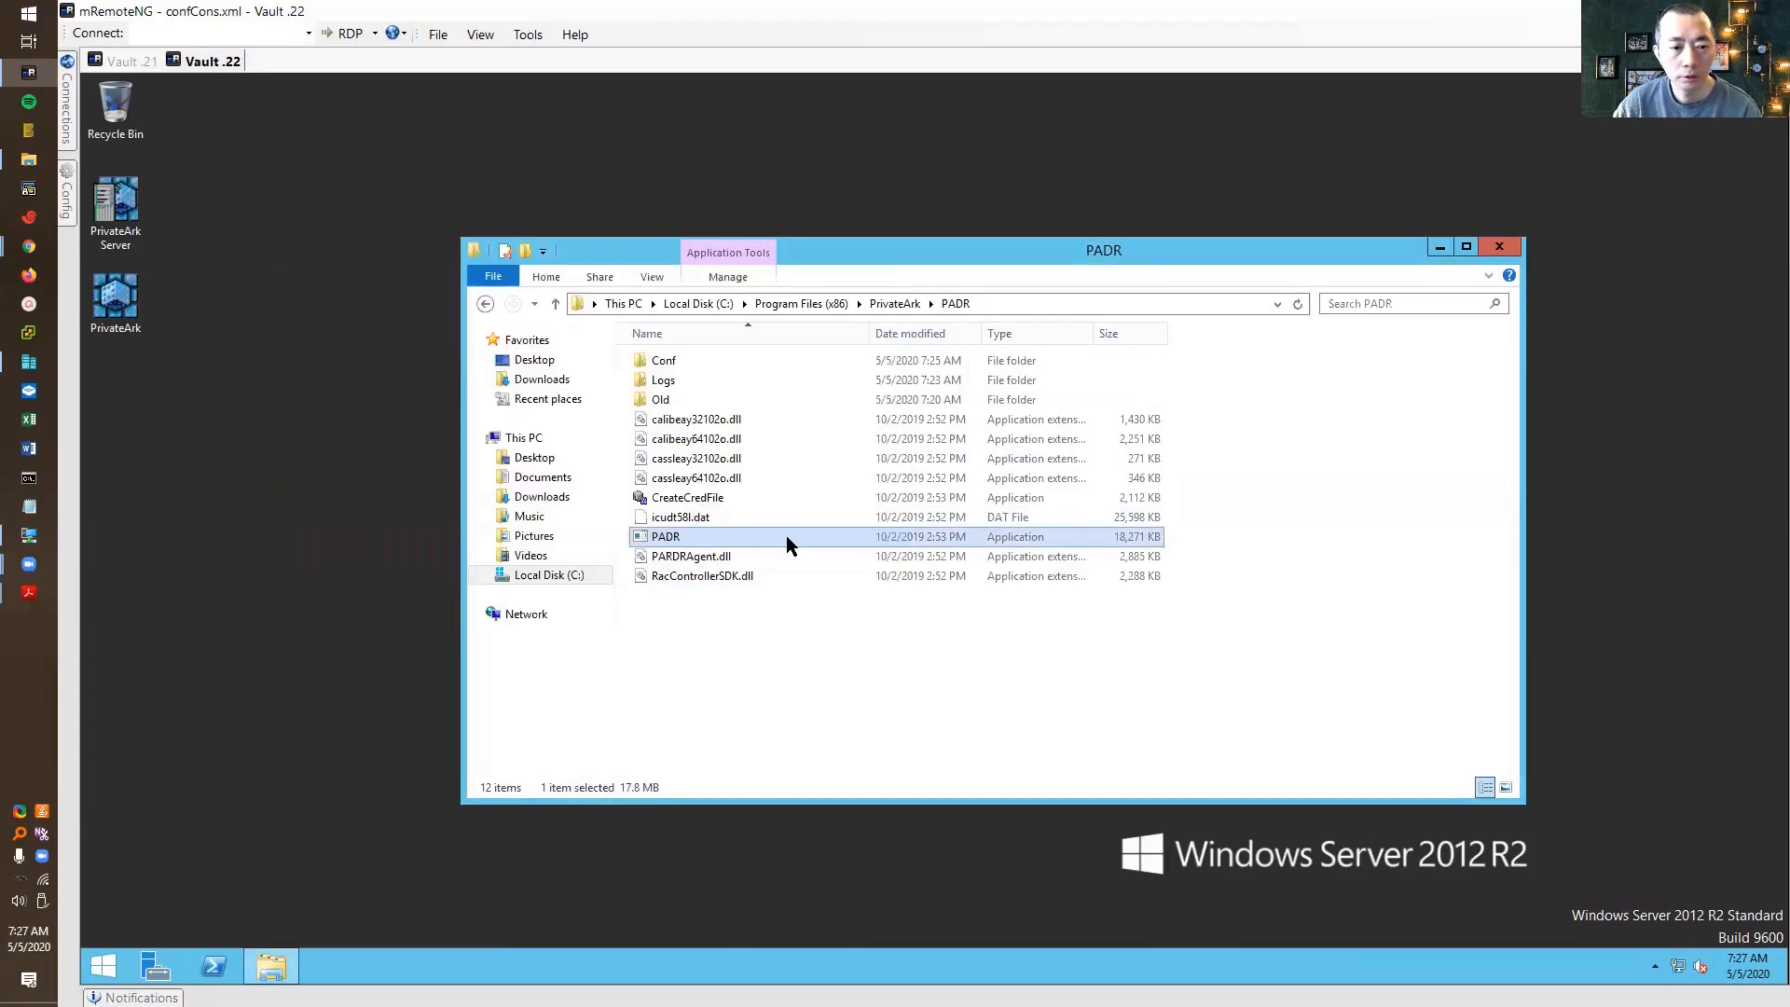
click(735, 378)
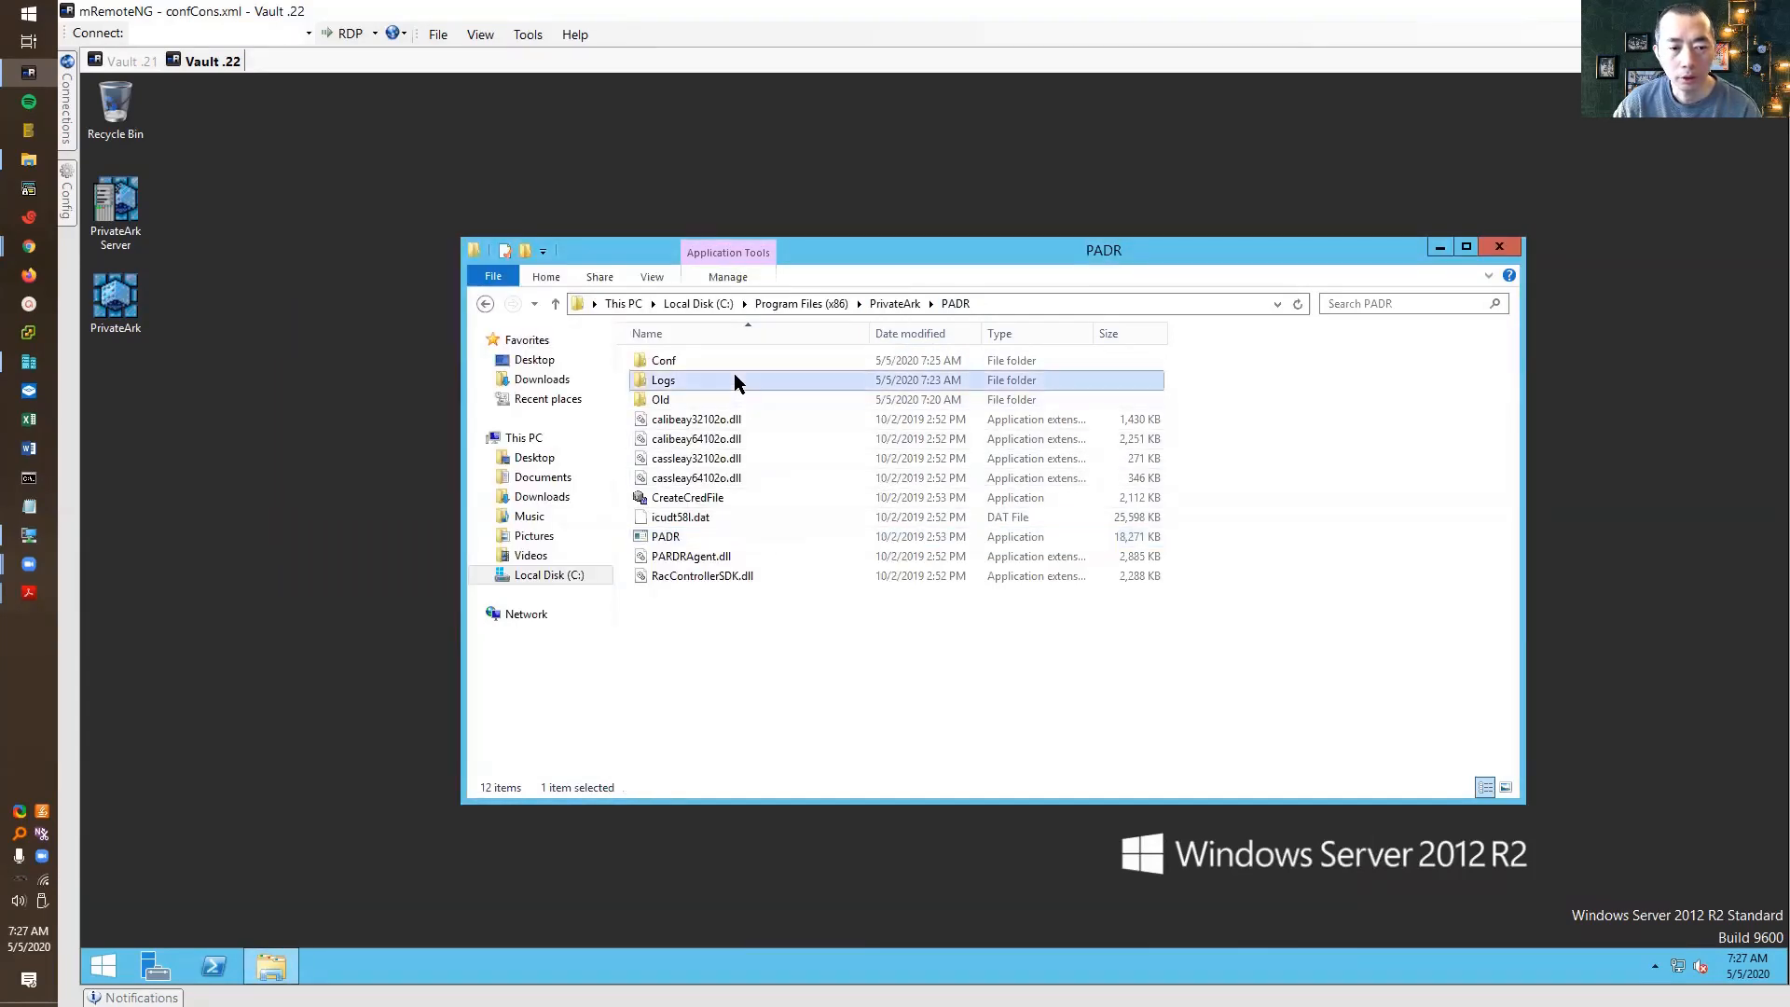
double_click(735, 377)
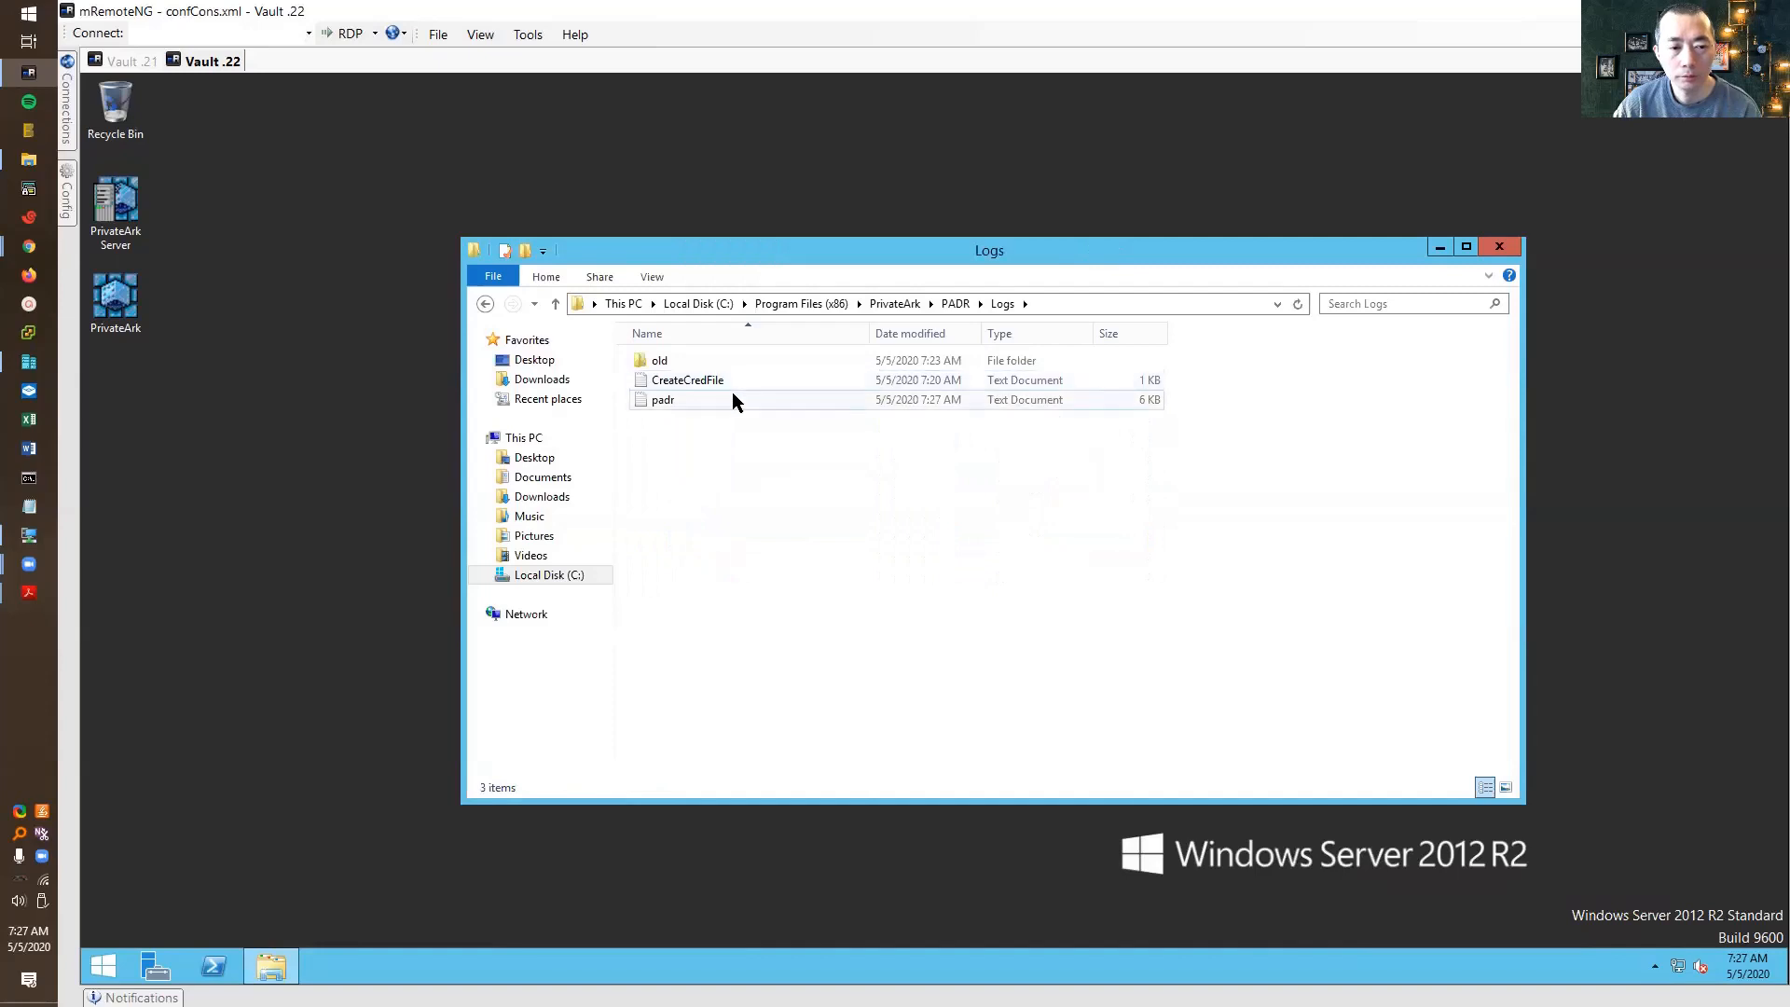
click(731, 397)
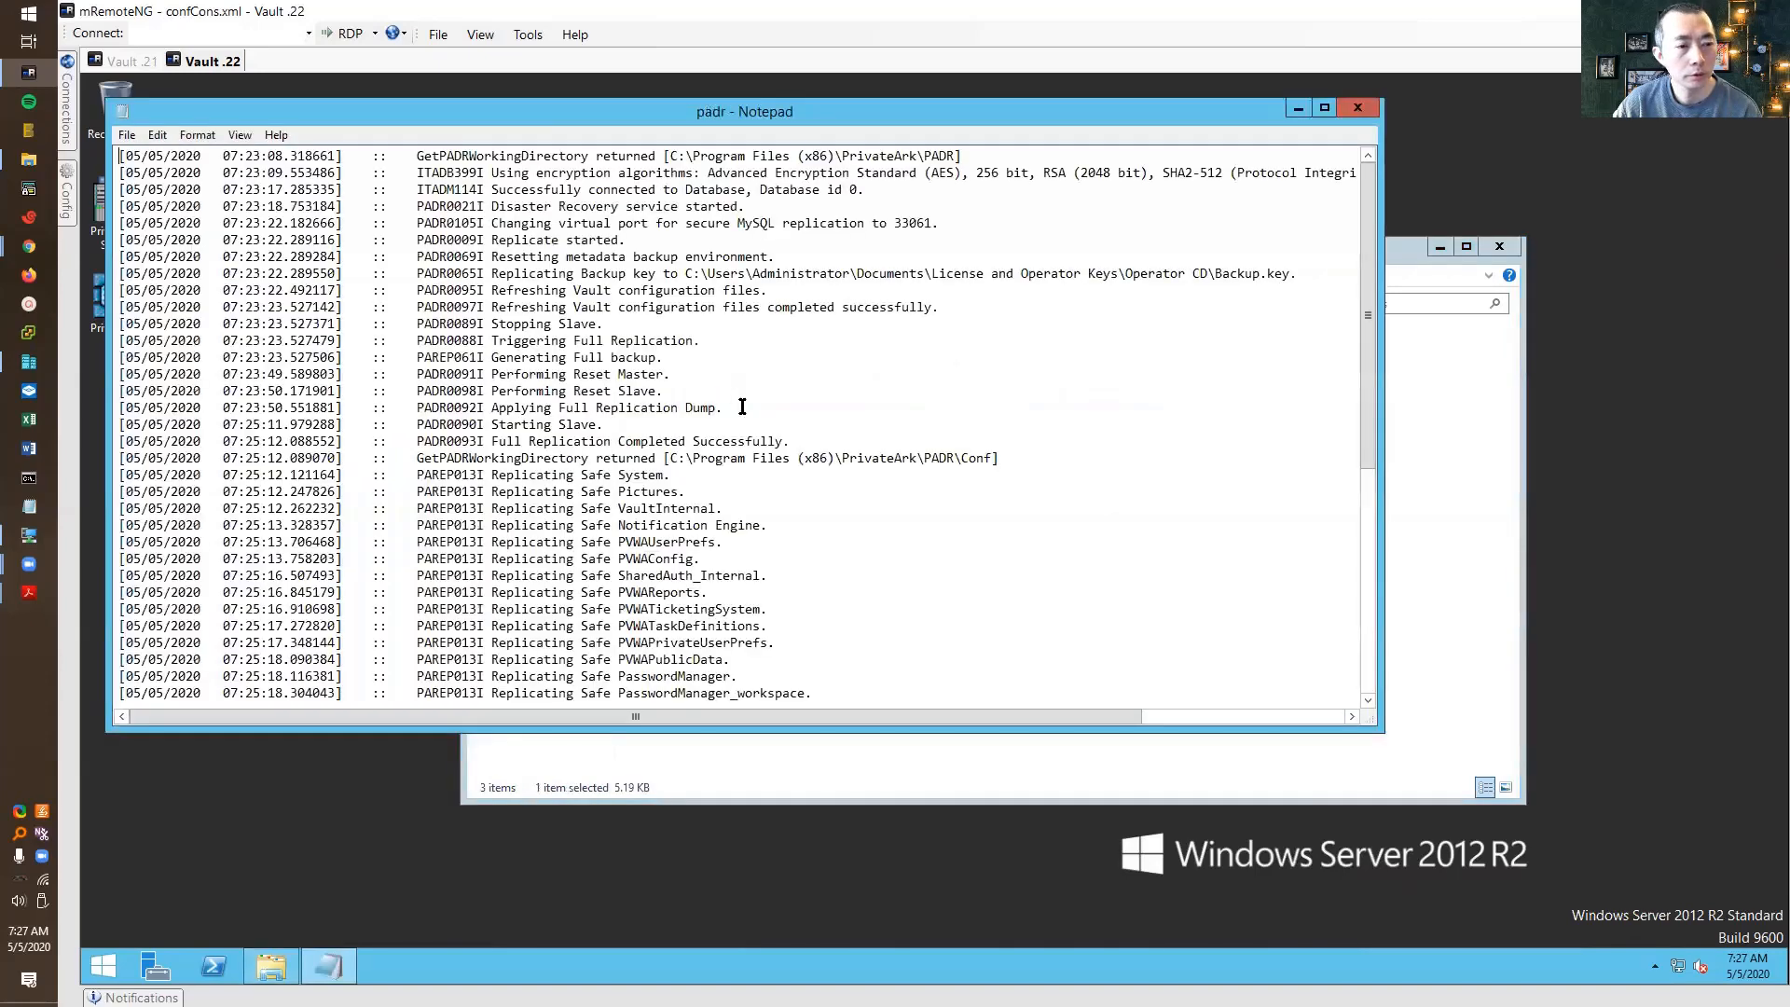
Review padr.log, highlighting the 'Metadata Replication is running successfully' and 'Replicate ended.' lines, then close it
drag(1367, 222, 1365, 551)
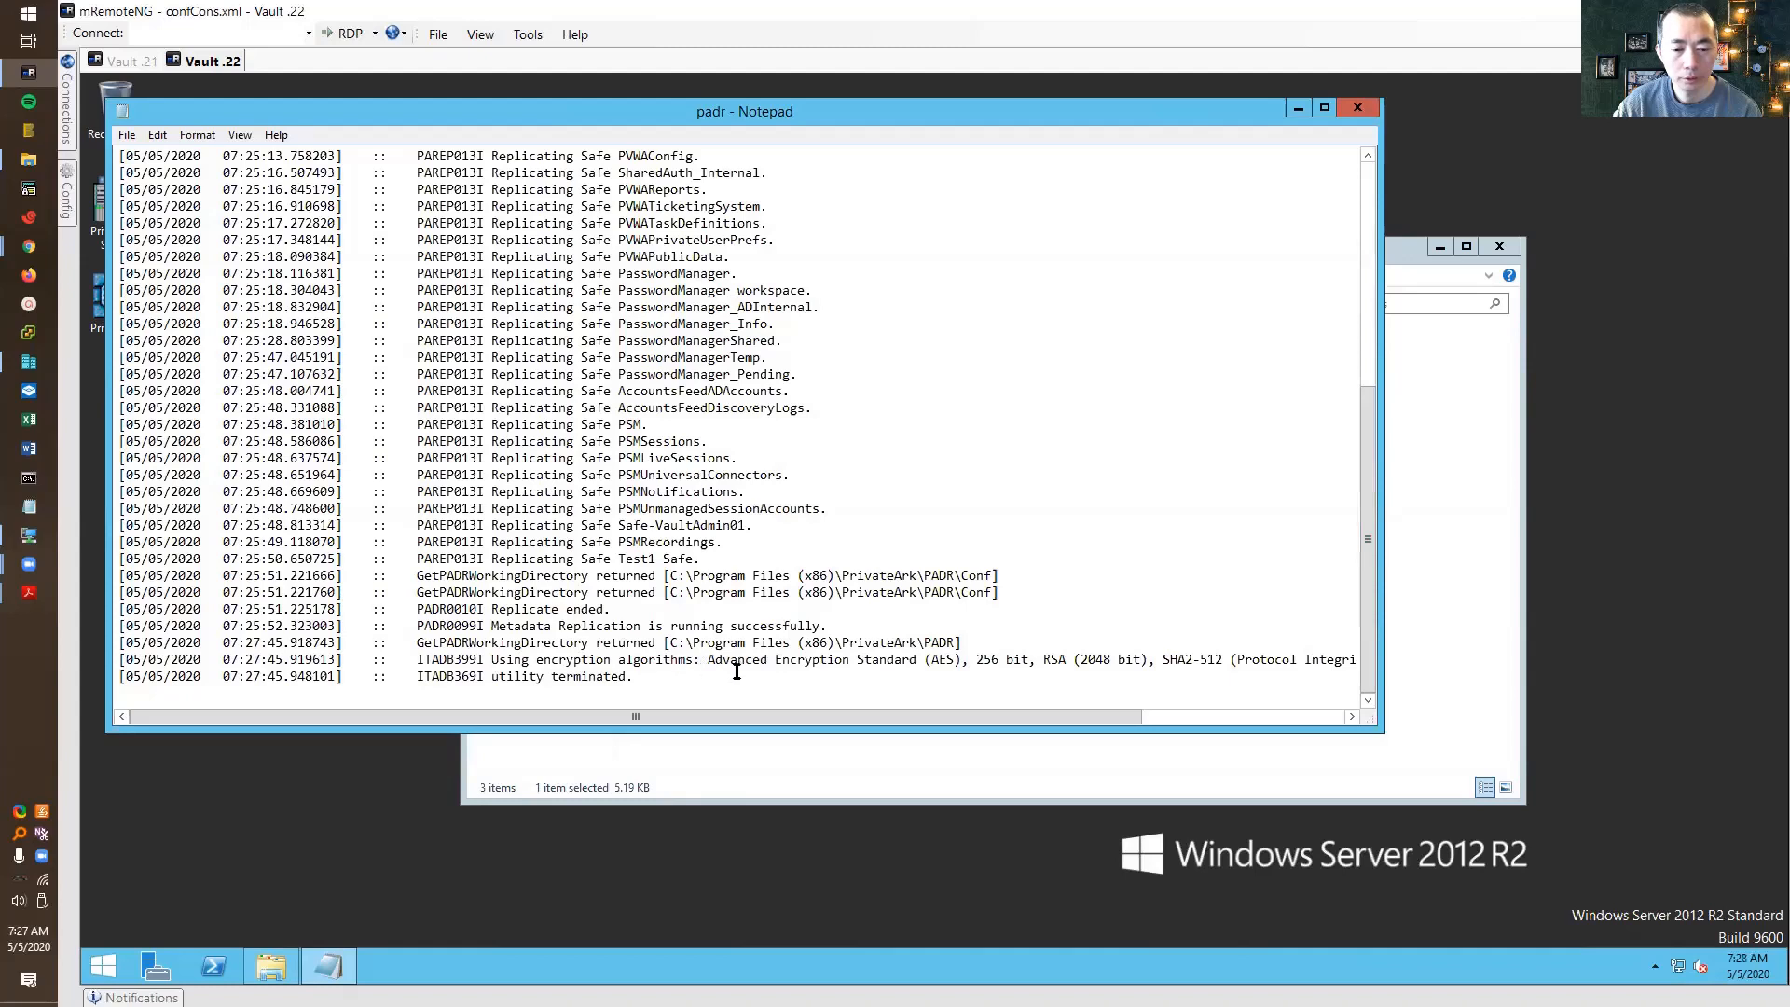
drag(827, 626, 489, 633)
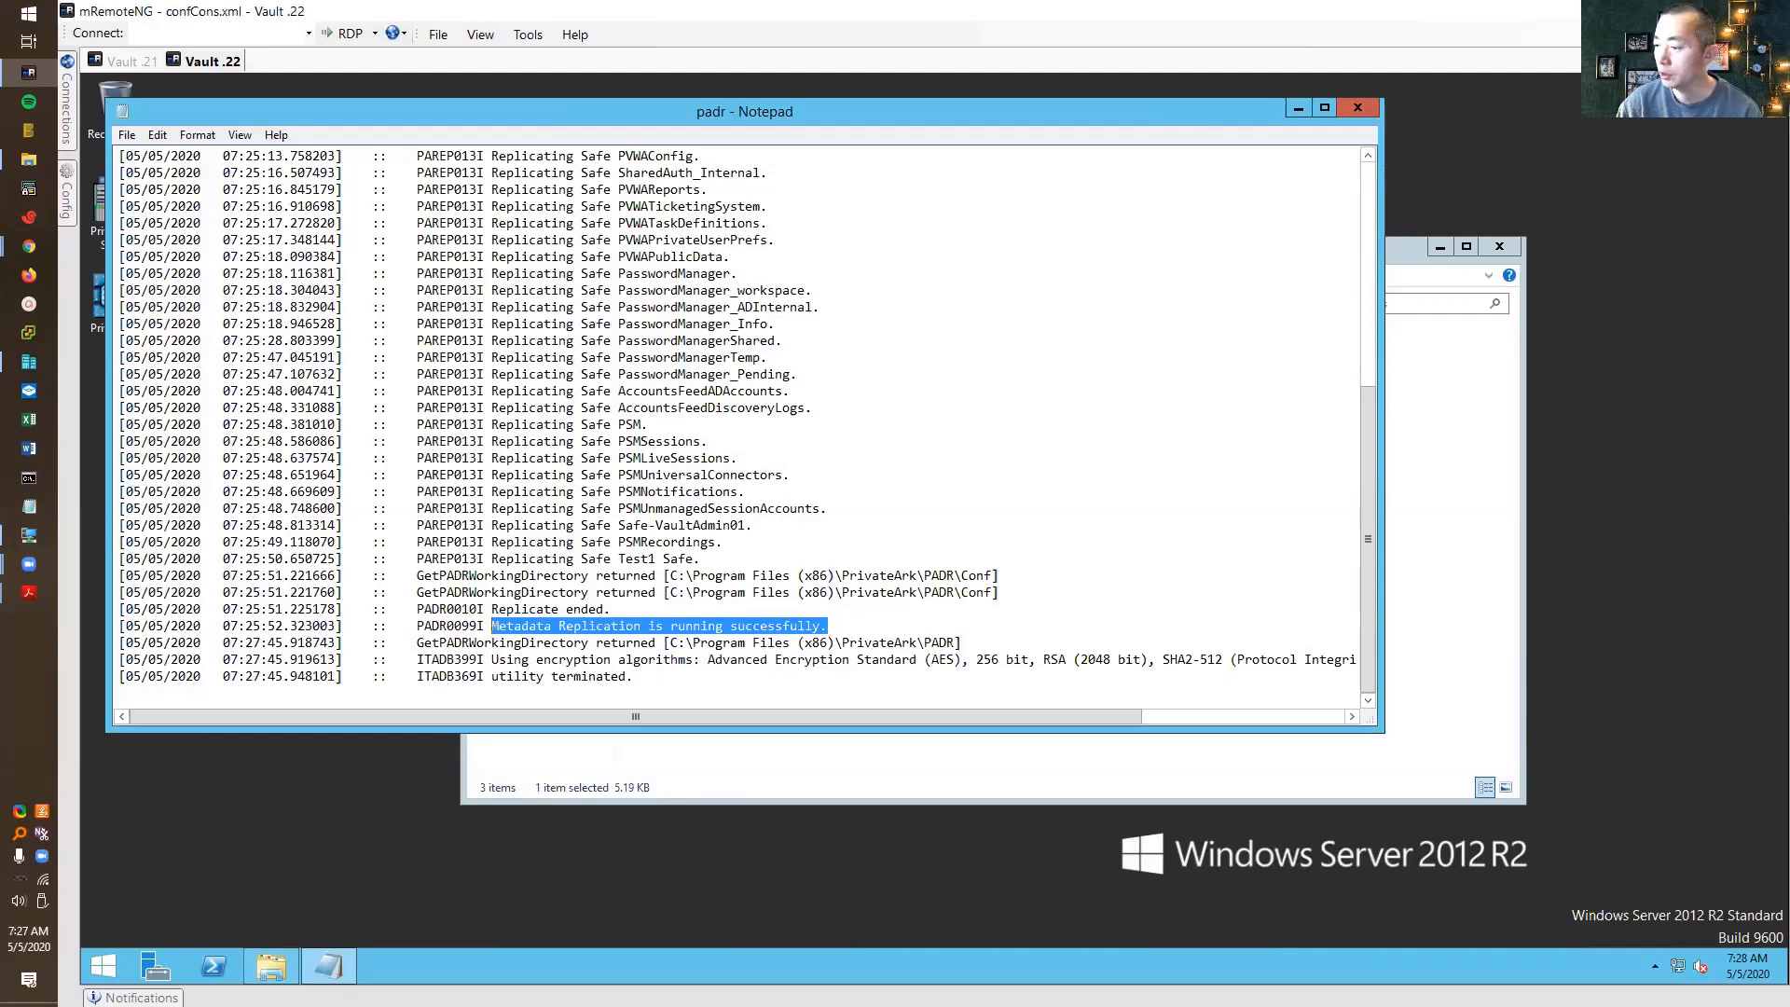
key(alt+Tab)
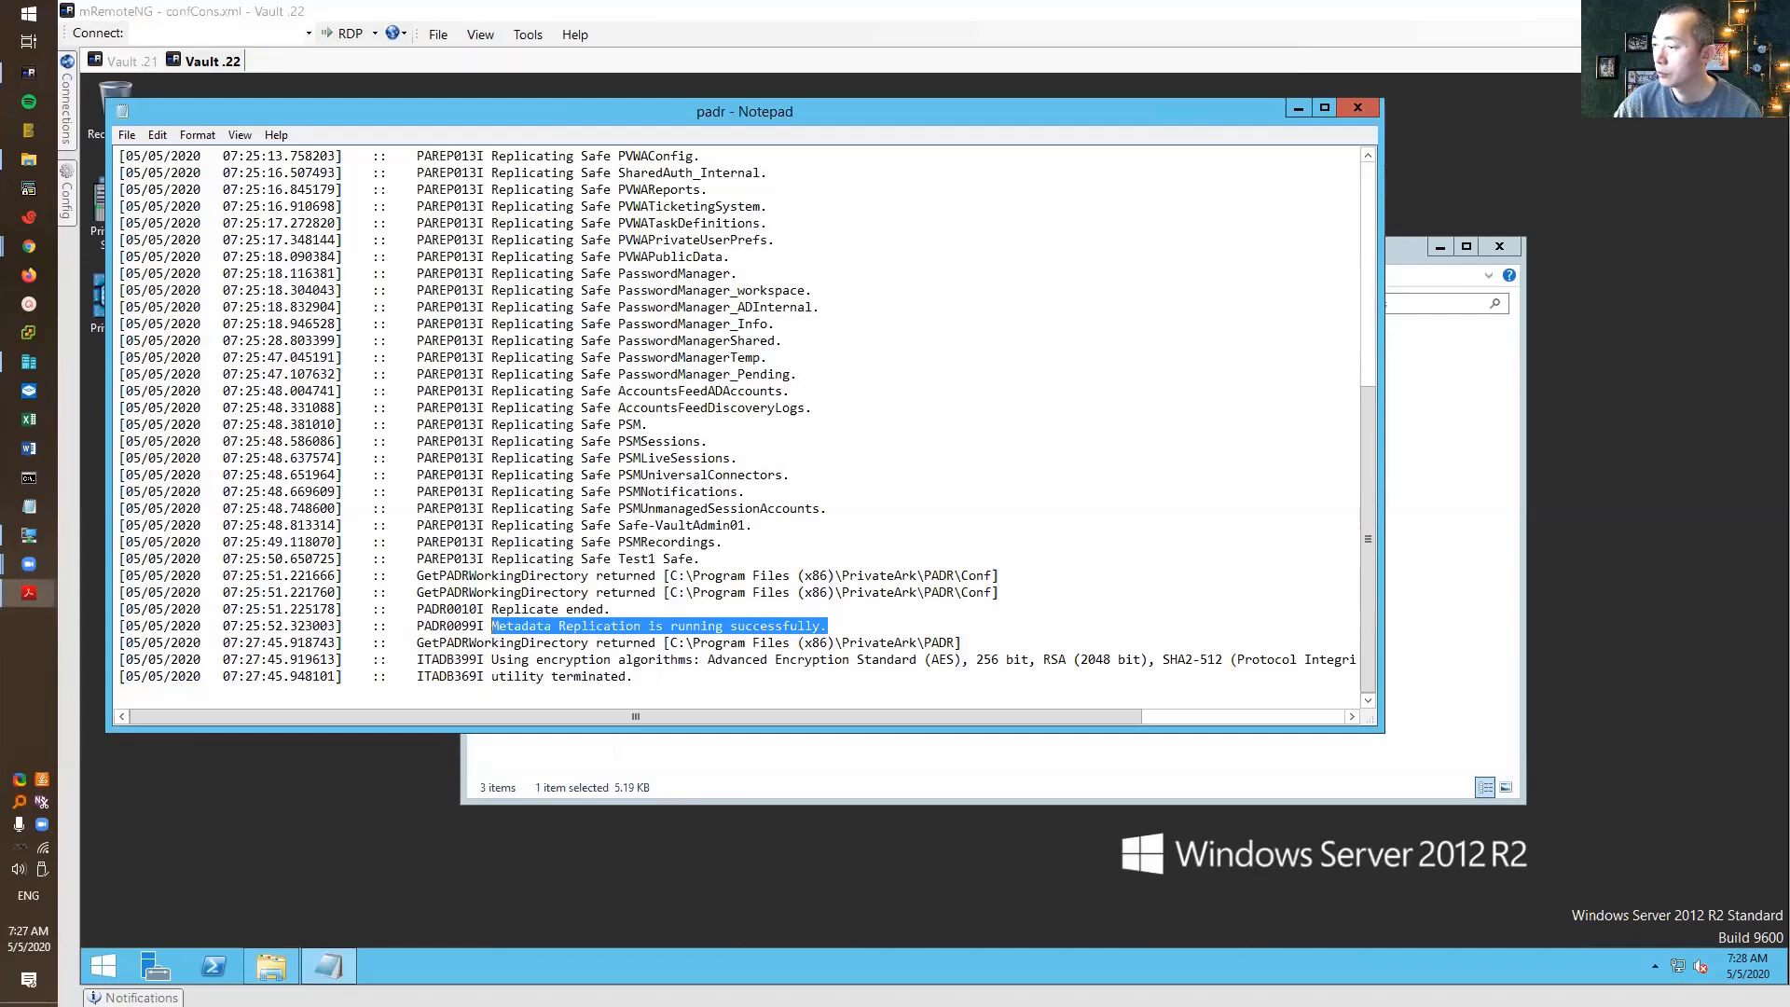
click(607, 608)
drag(496, 609, 916, 621)
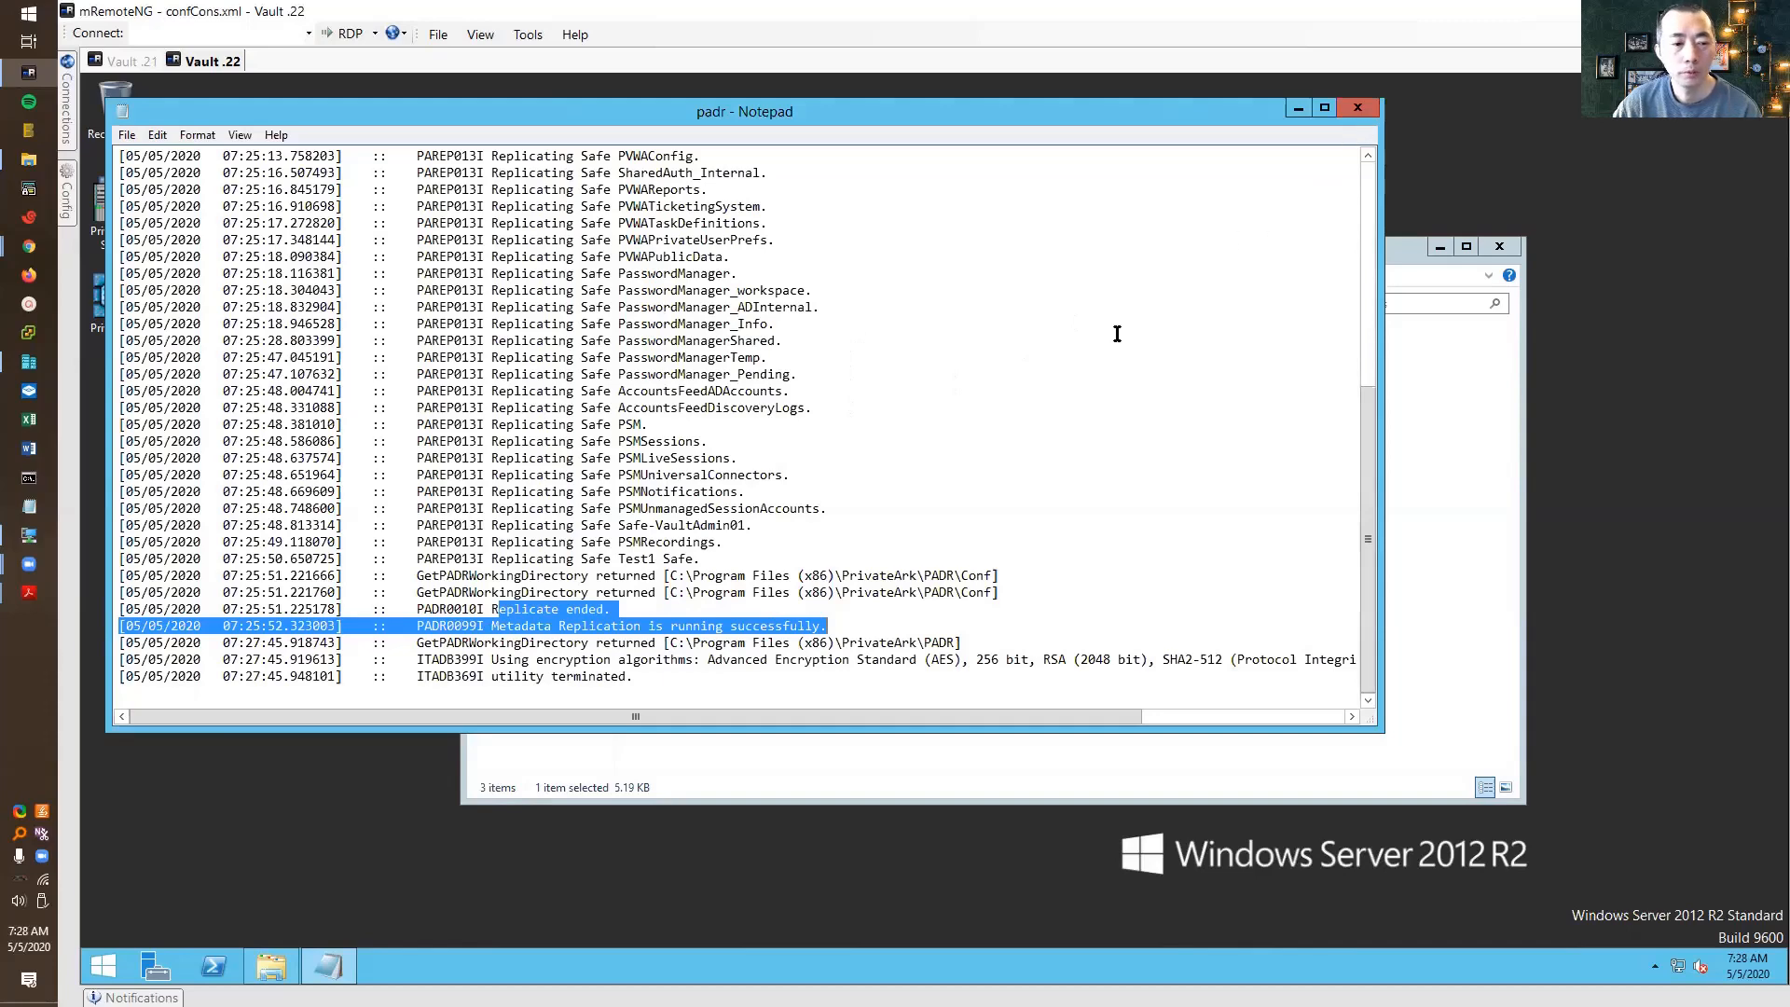
scroll(588, 321, up, 5)
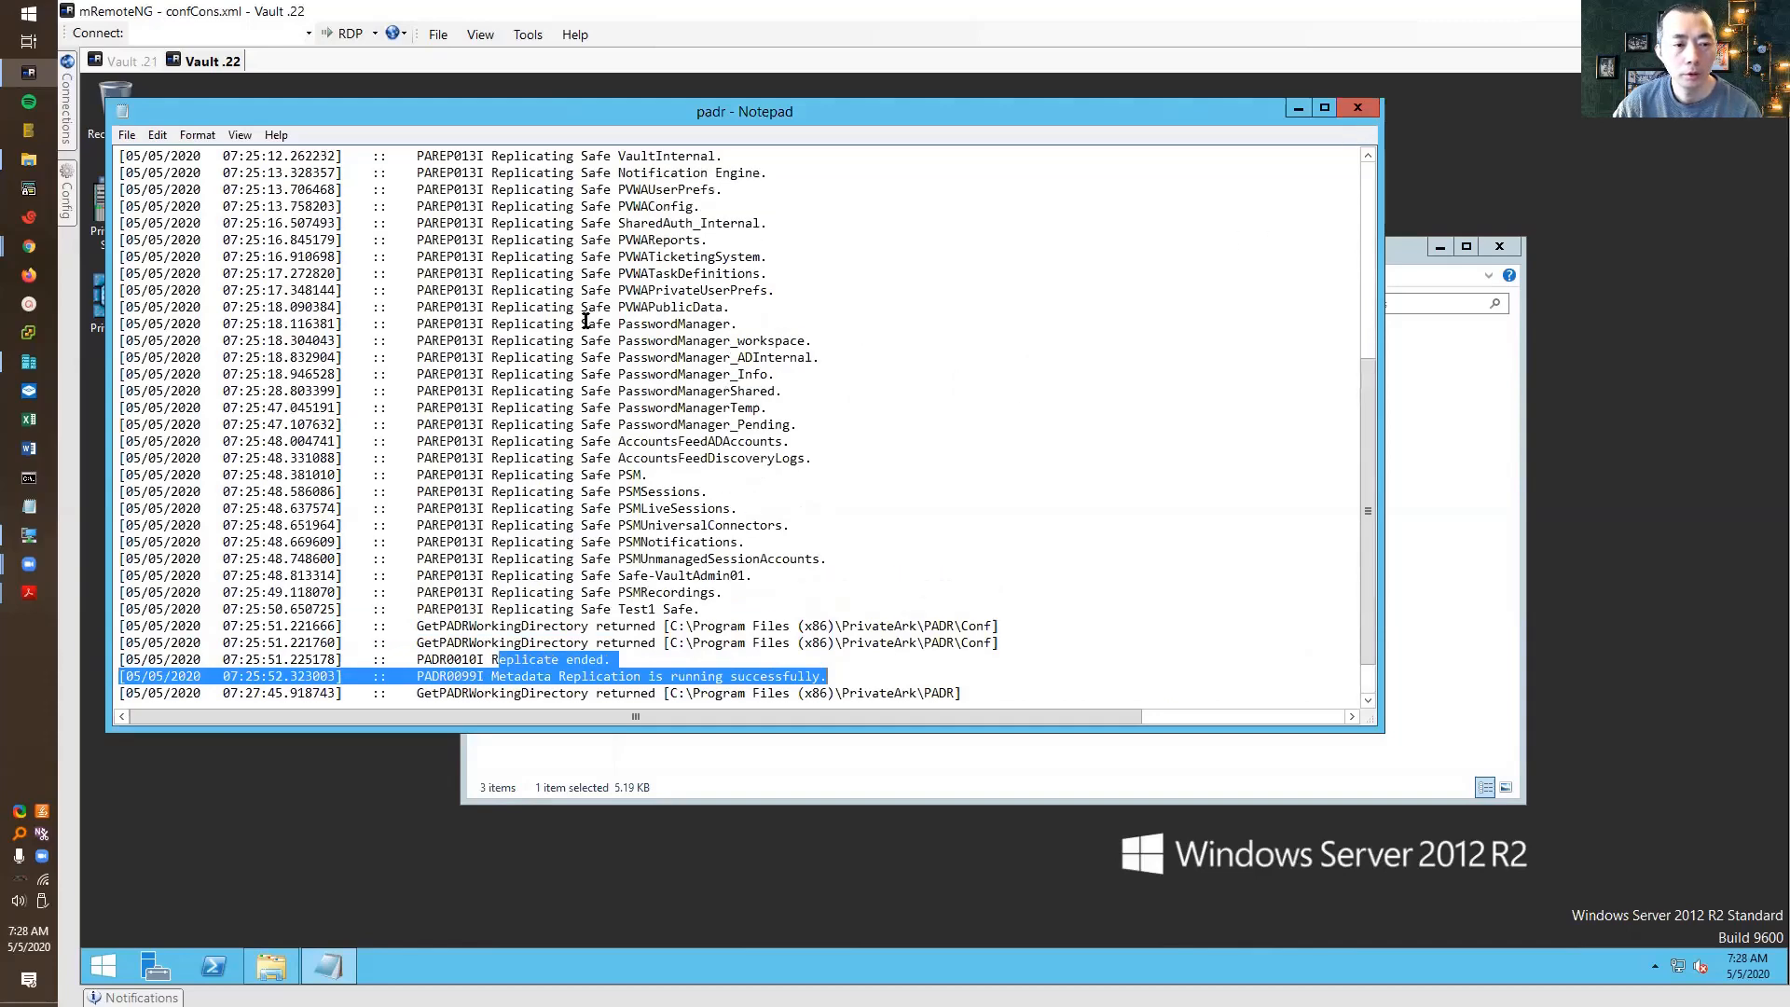
drag(591, 324, 746, 492)
scroll(755, 557, down, 3)
scroll(756, 557, down, 1)
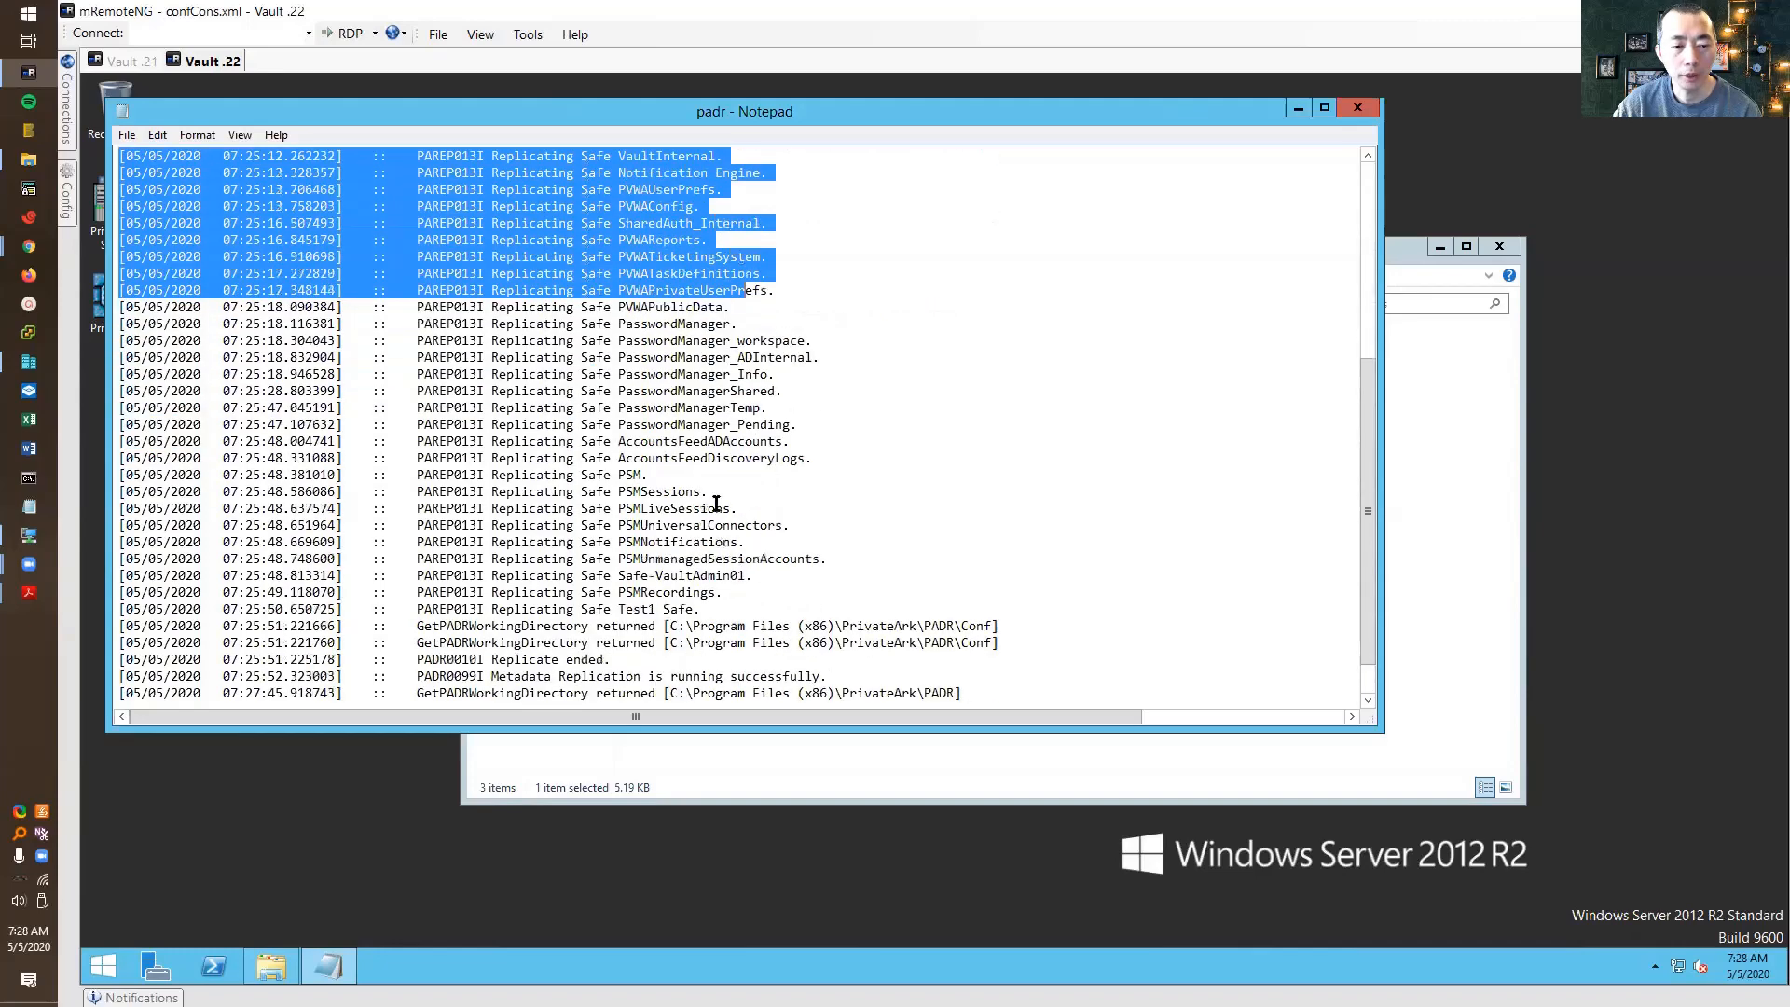
scroll(668, 368, up, 4)
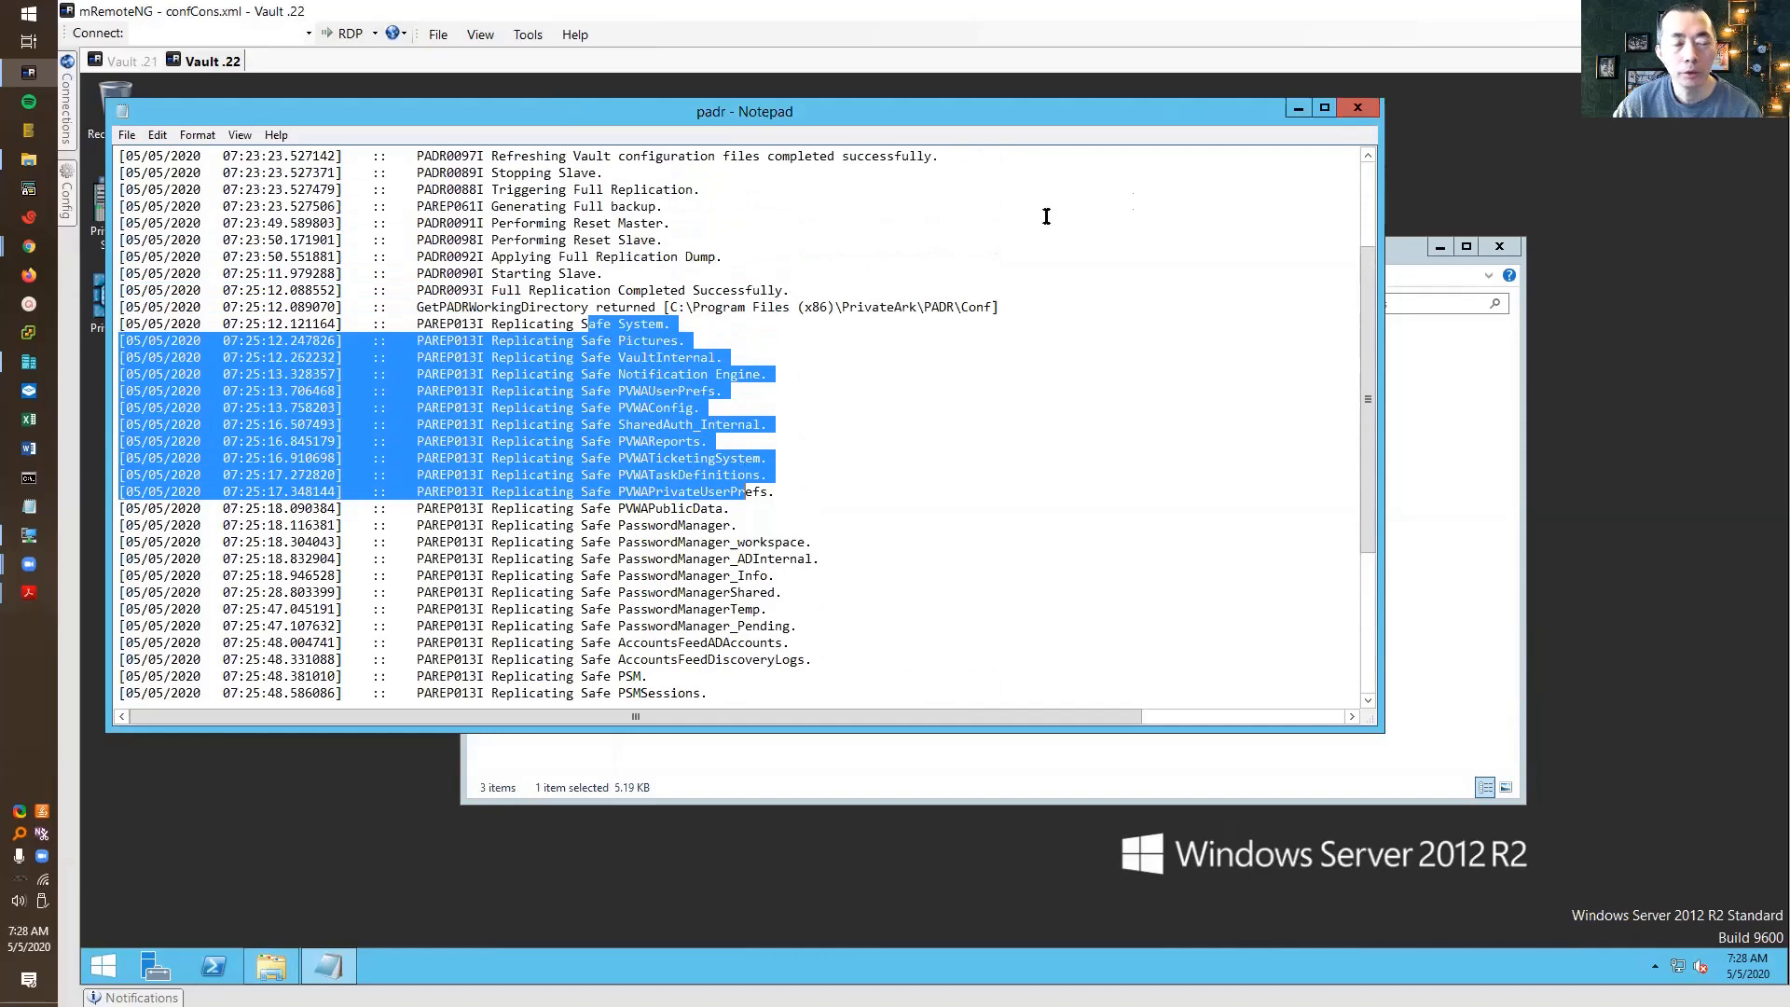
click(1366, 113)
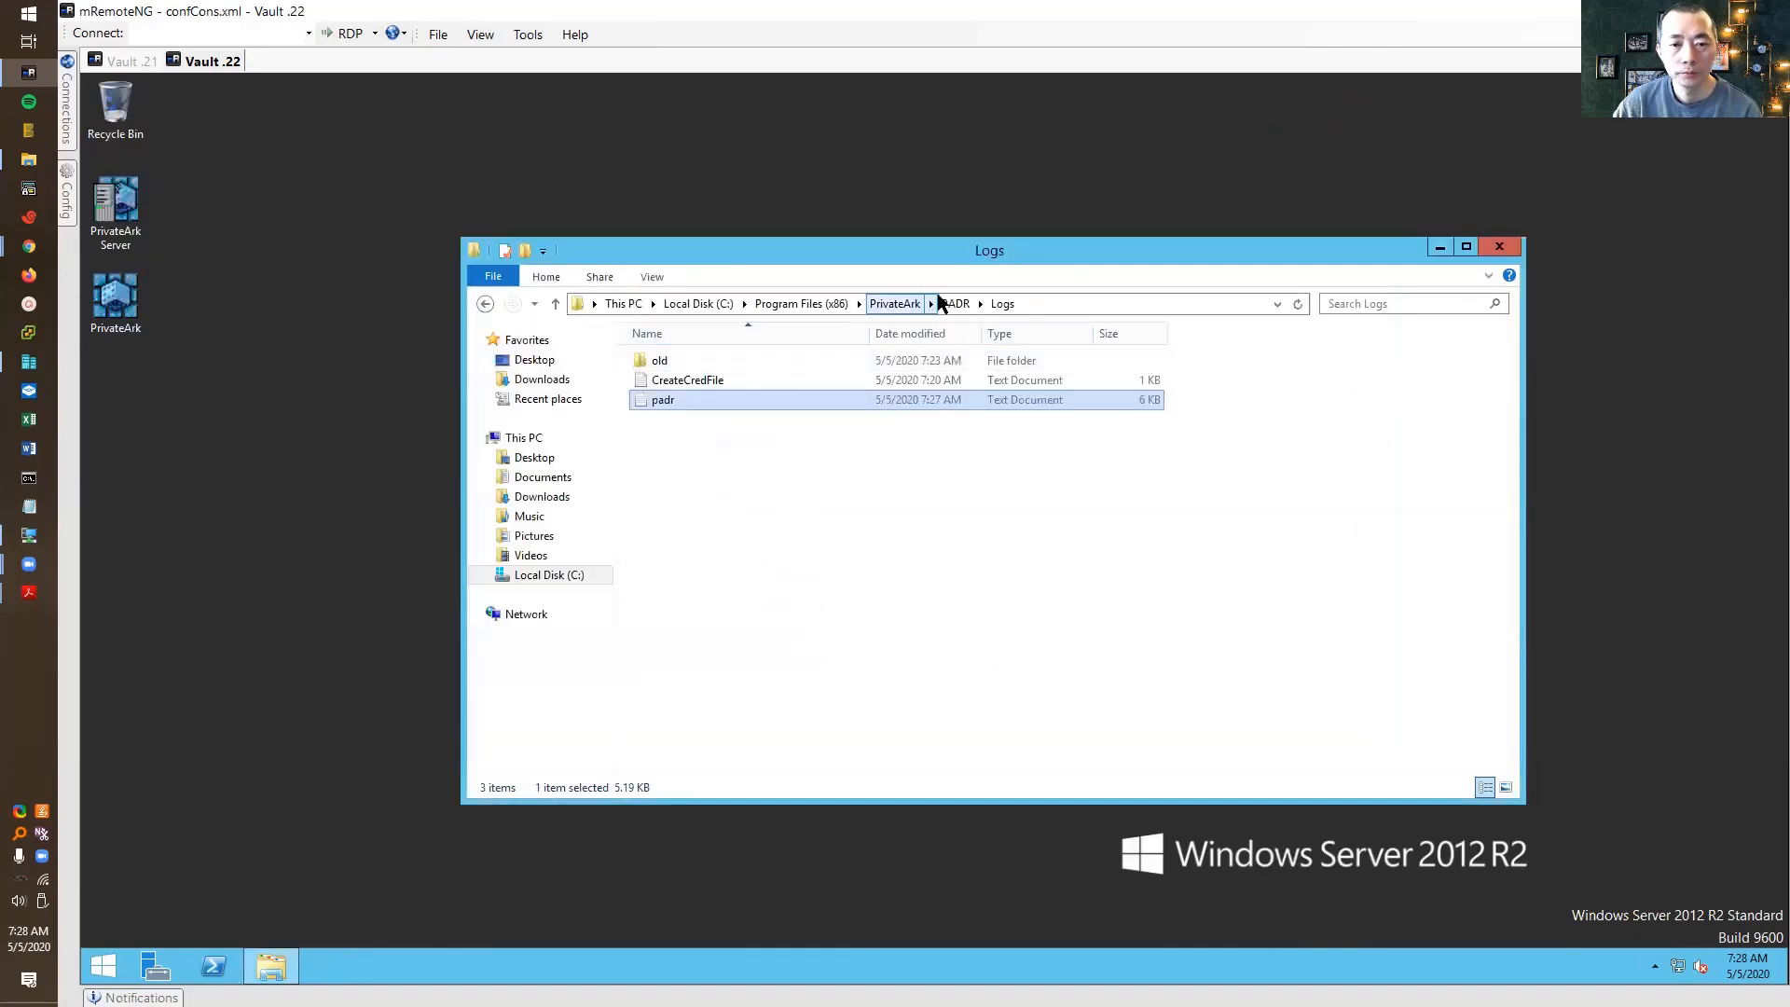
Open padr.ini from the PADR Conf folder in Notepad and select its FailoverMode=No line
click(953, 303)
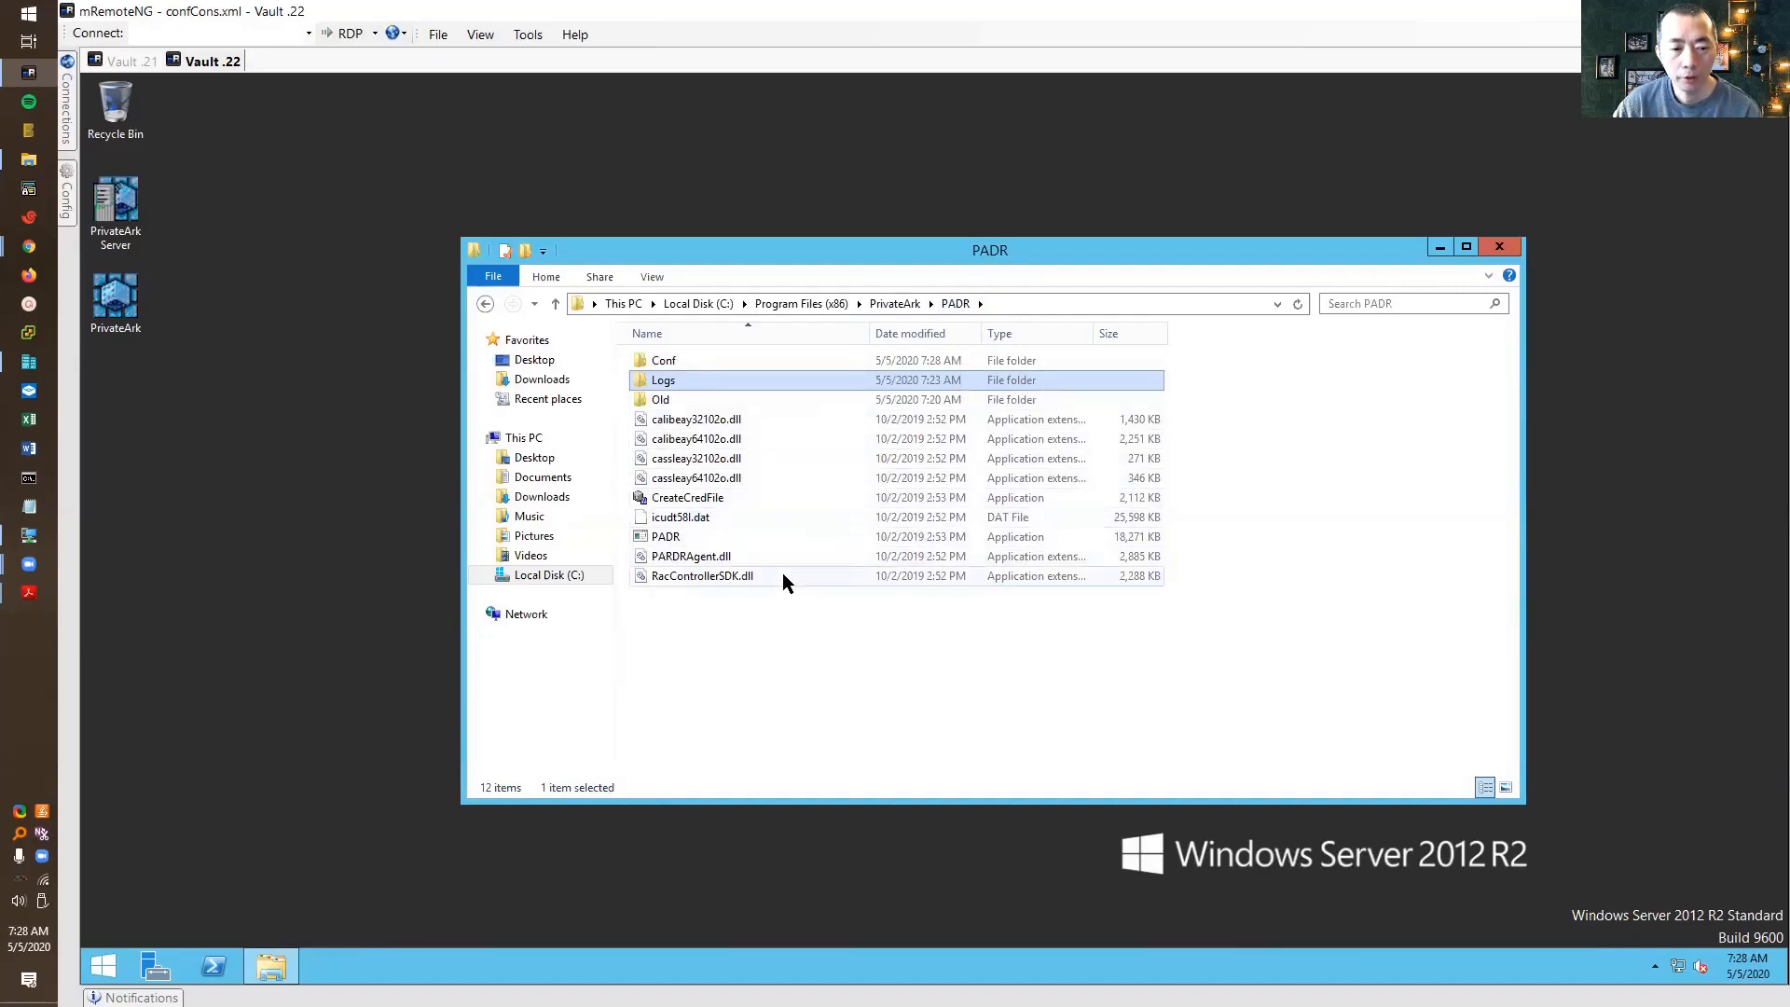
click(744, 361)
double_click(744, 361)
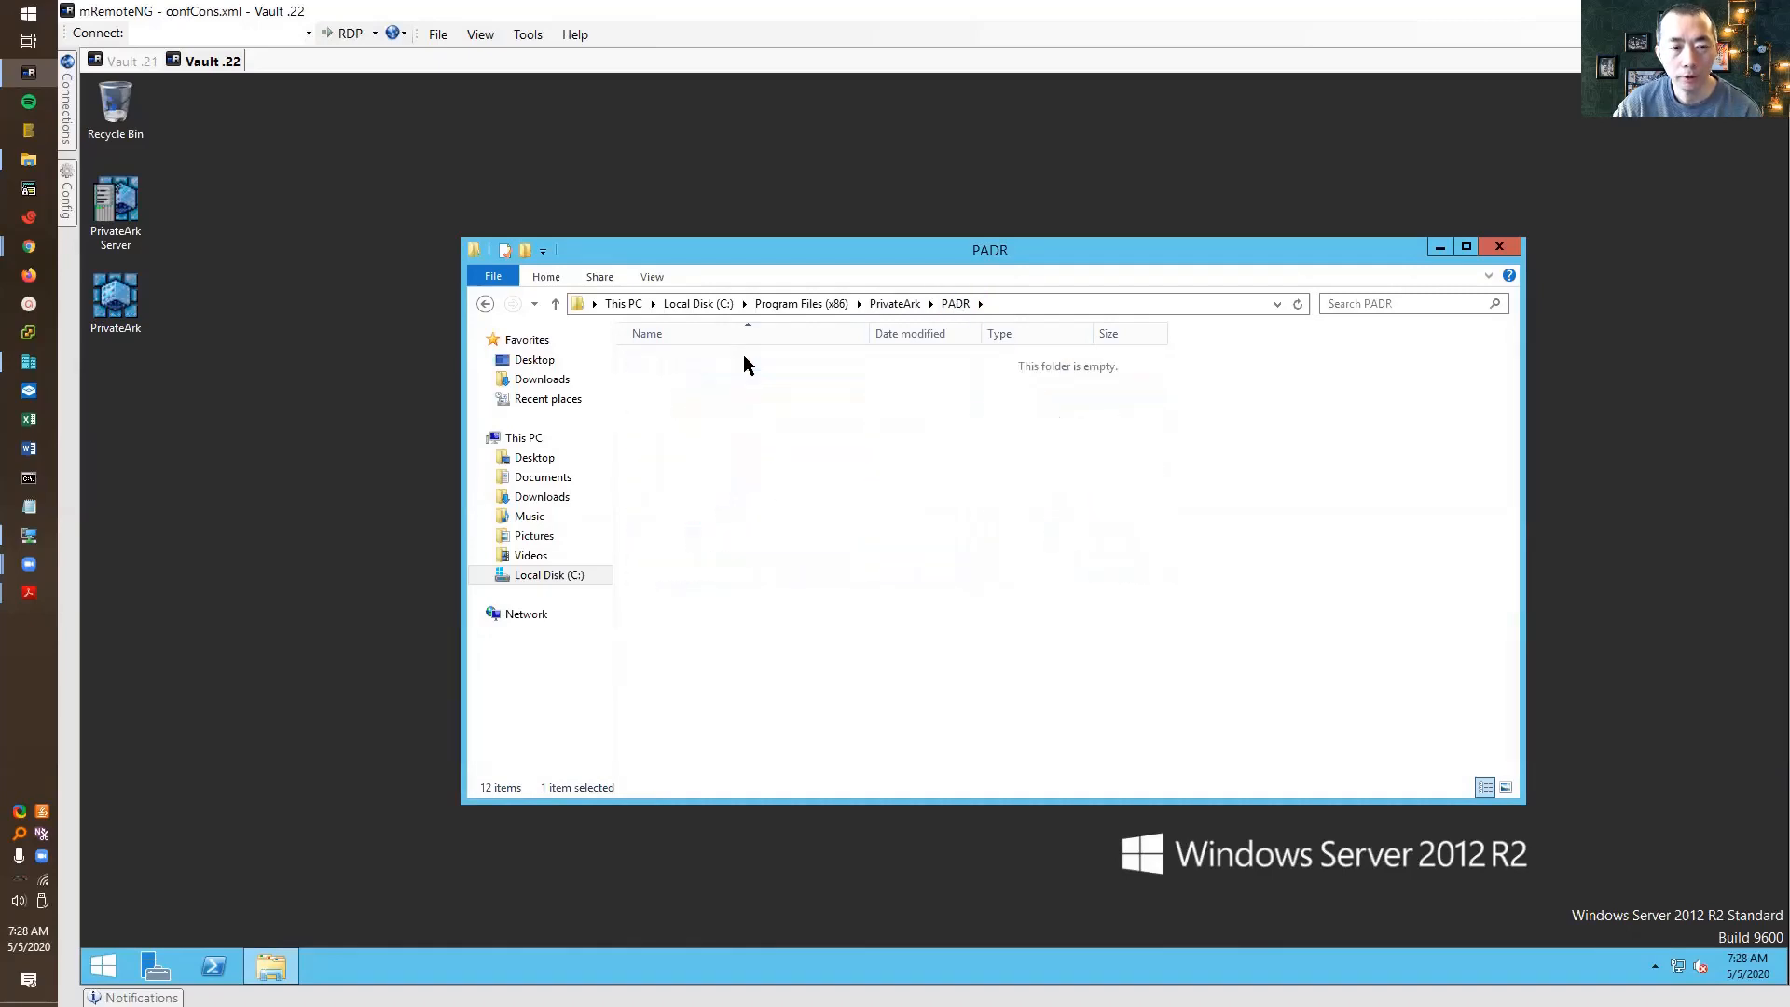
double_click(742, 356)
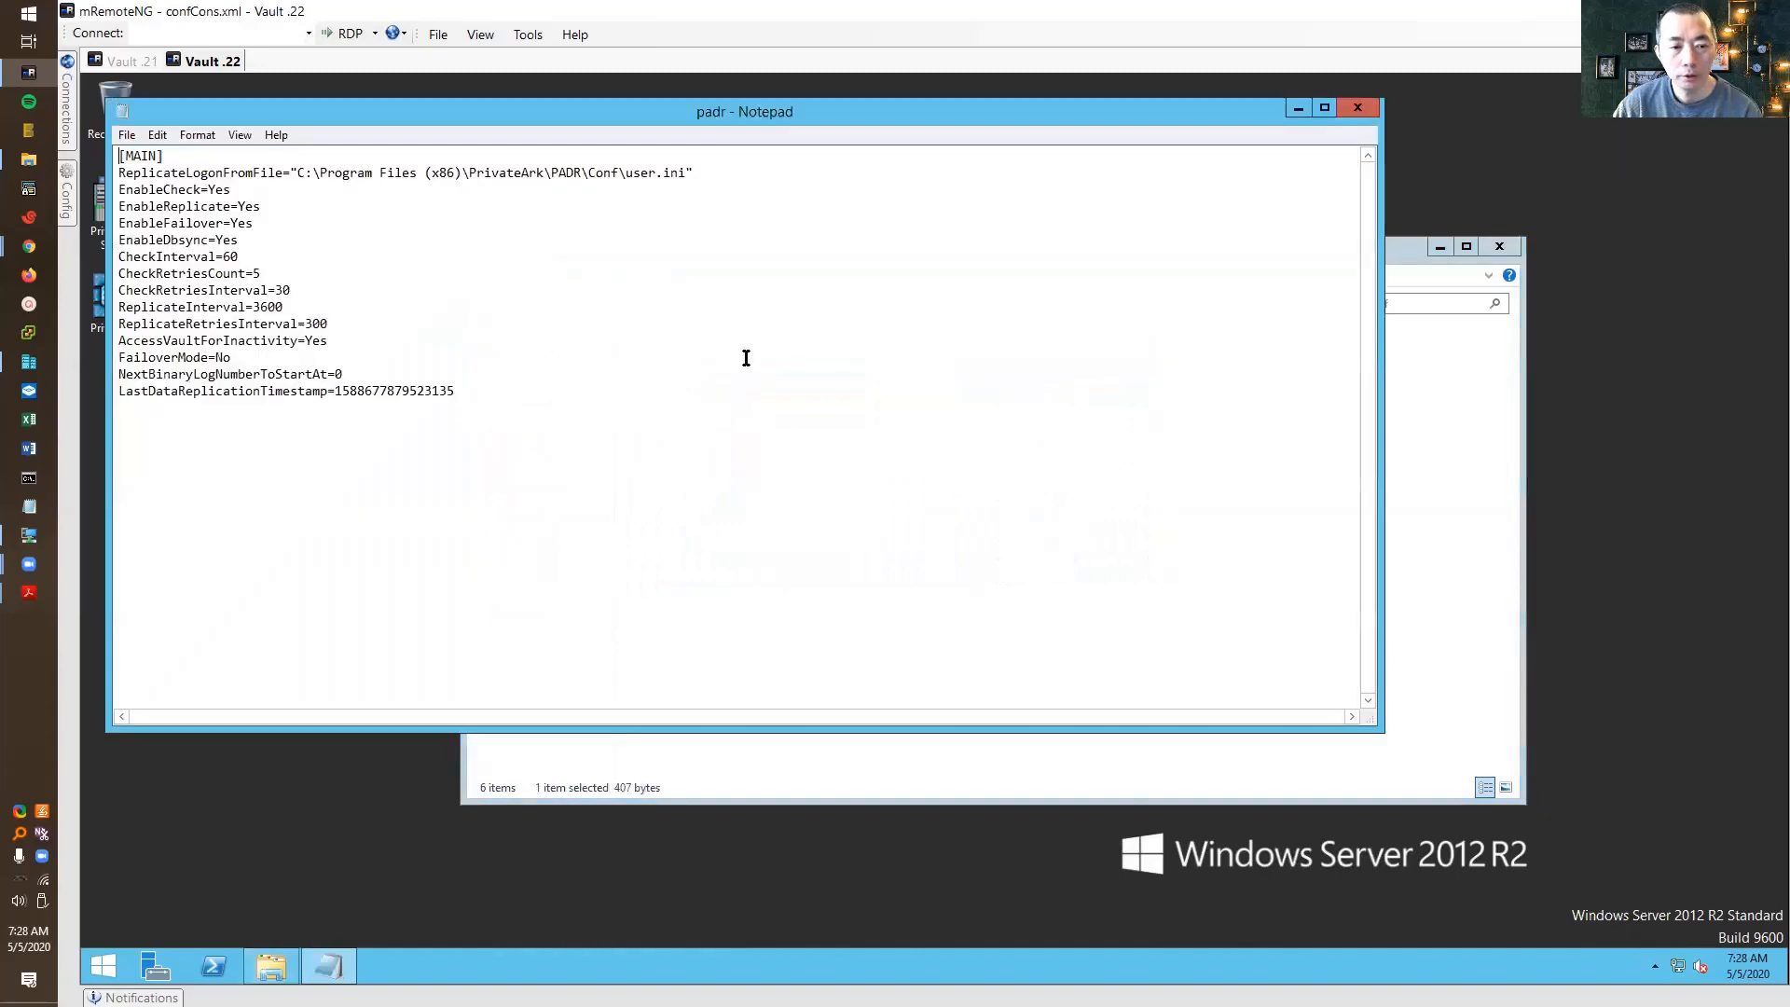
click(239, 359)
drag(232, 360, 116, 366)
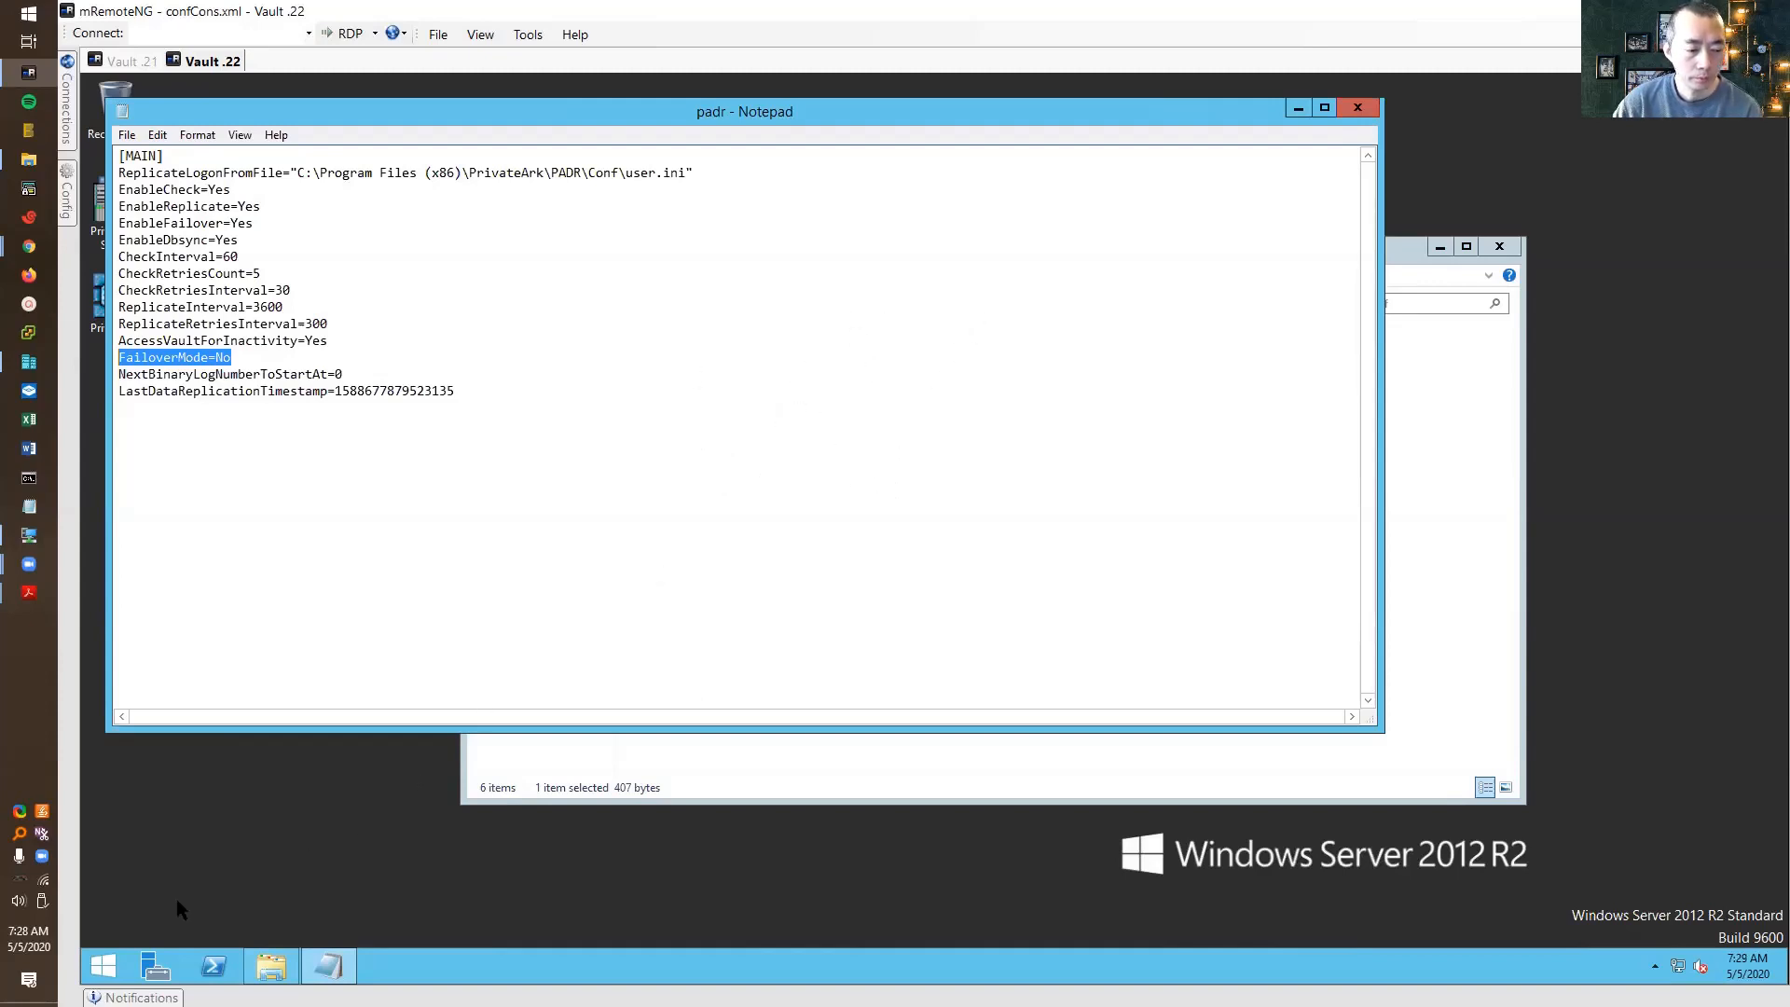
right_click(102, 970)
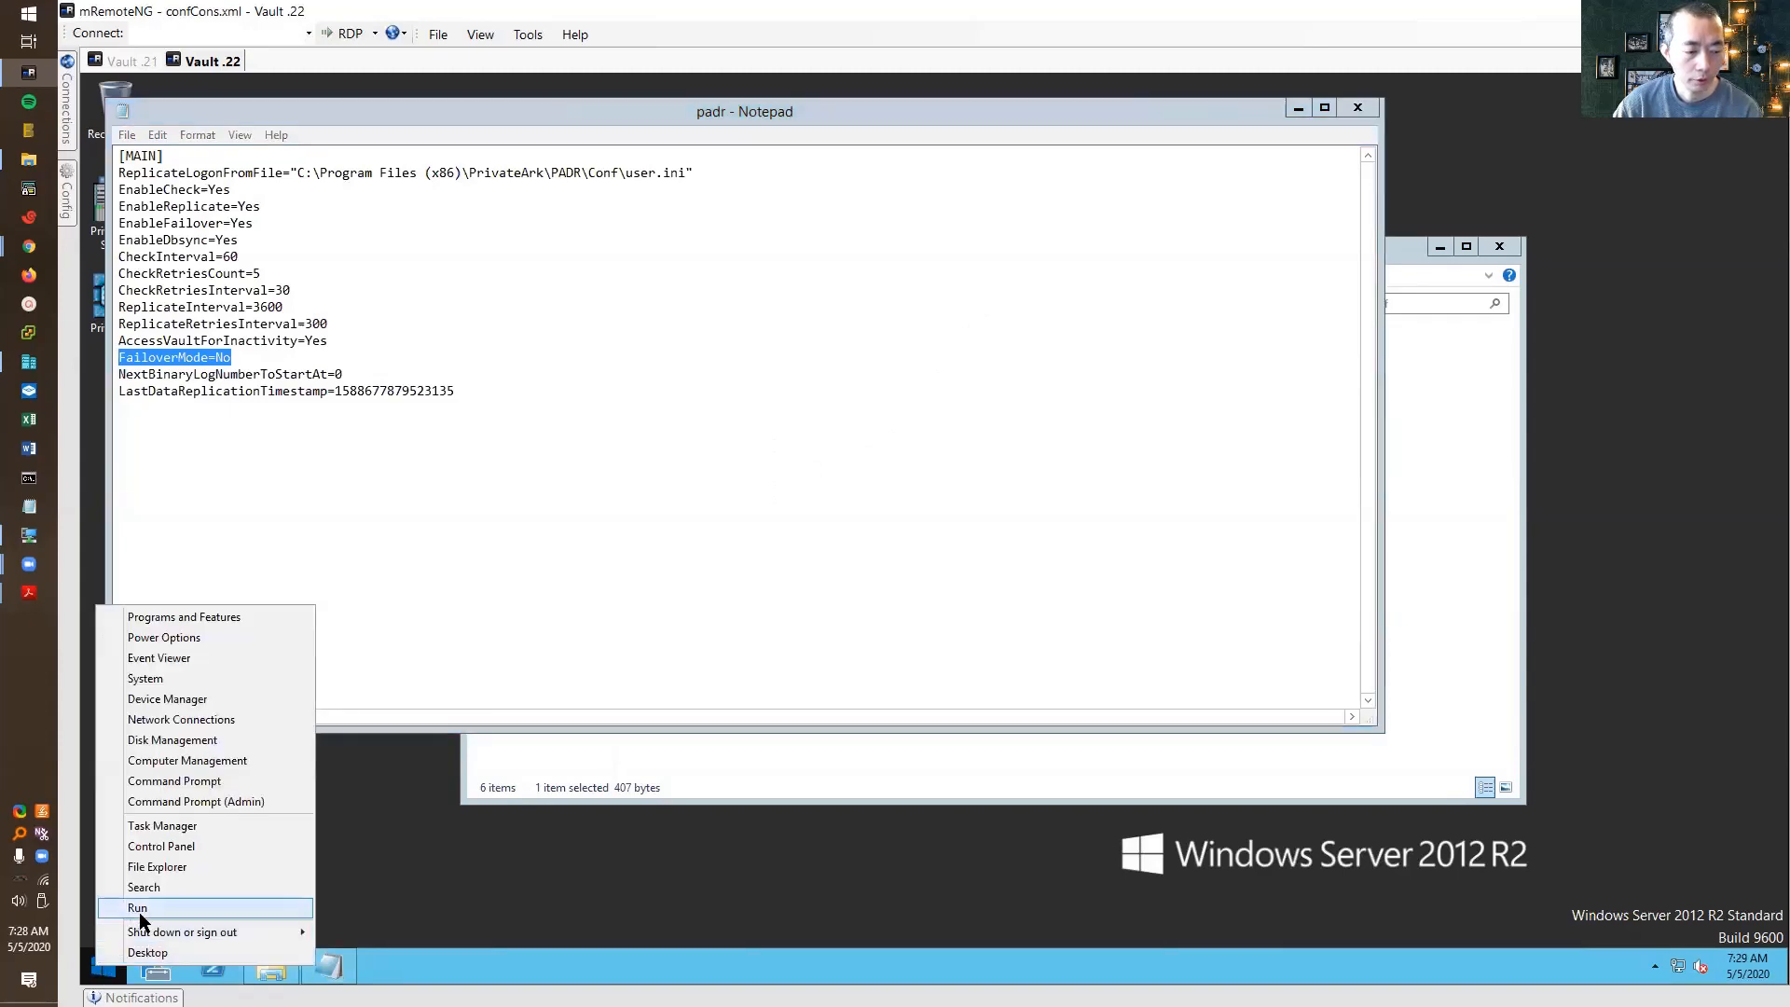
click(140, 902)
key(Return)
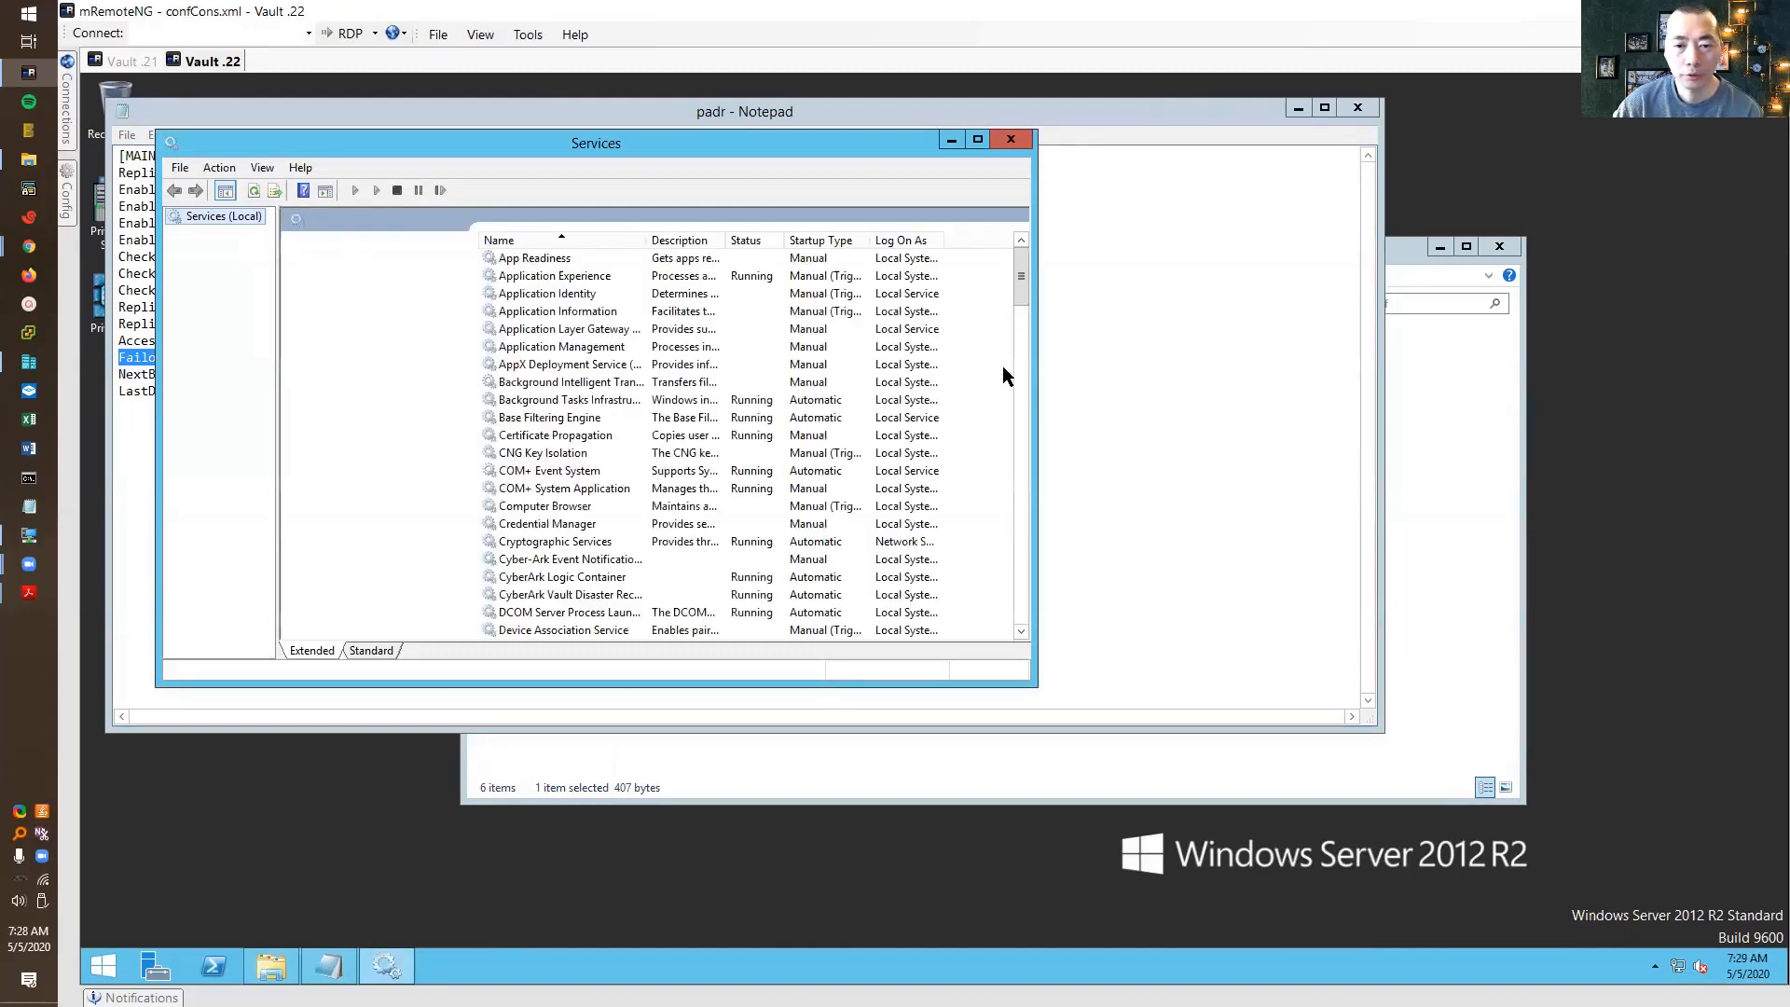
scroll(1026, 368, down, 15)
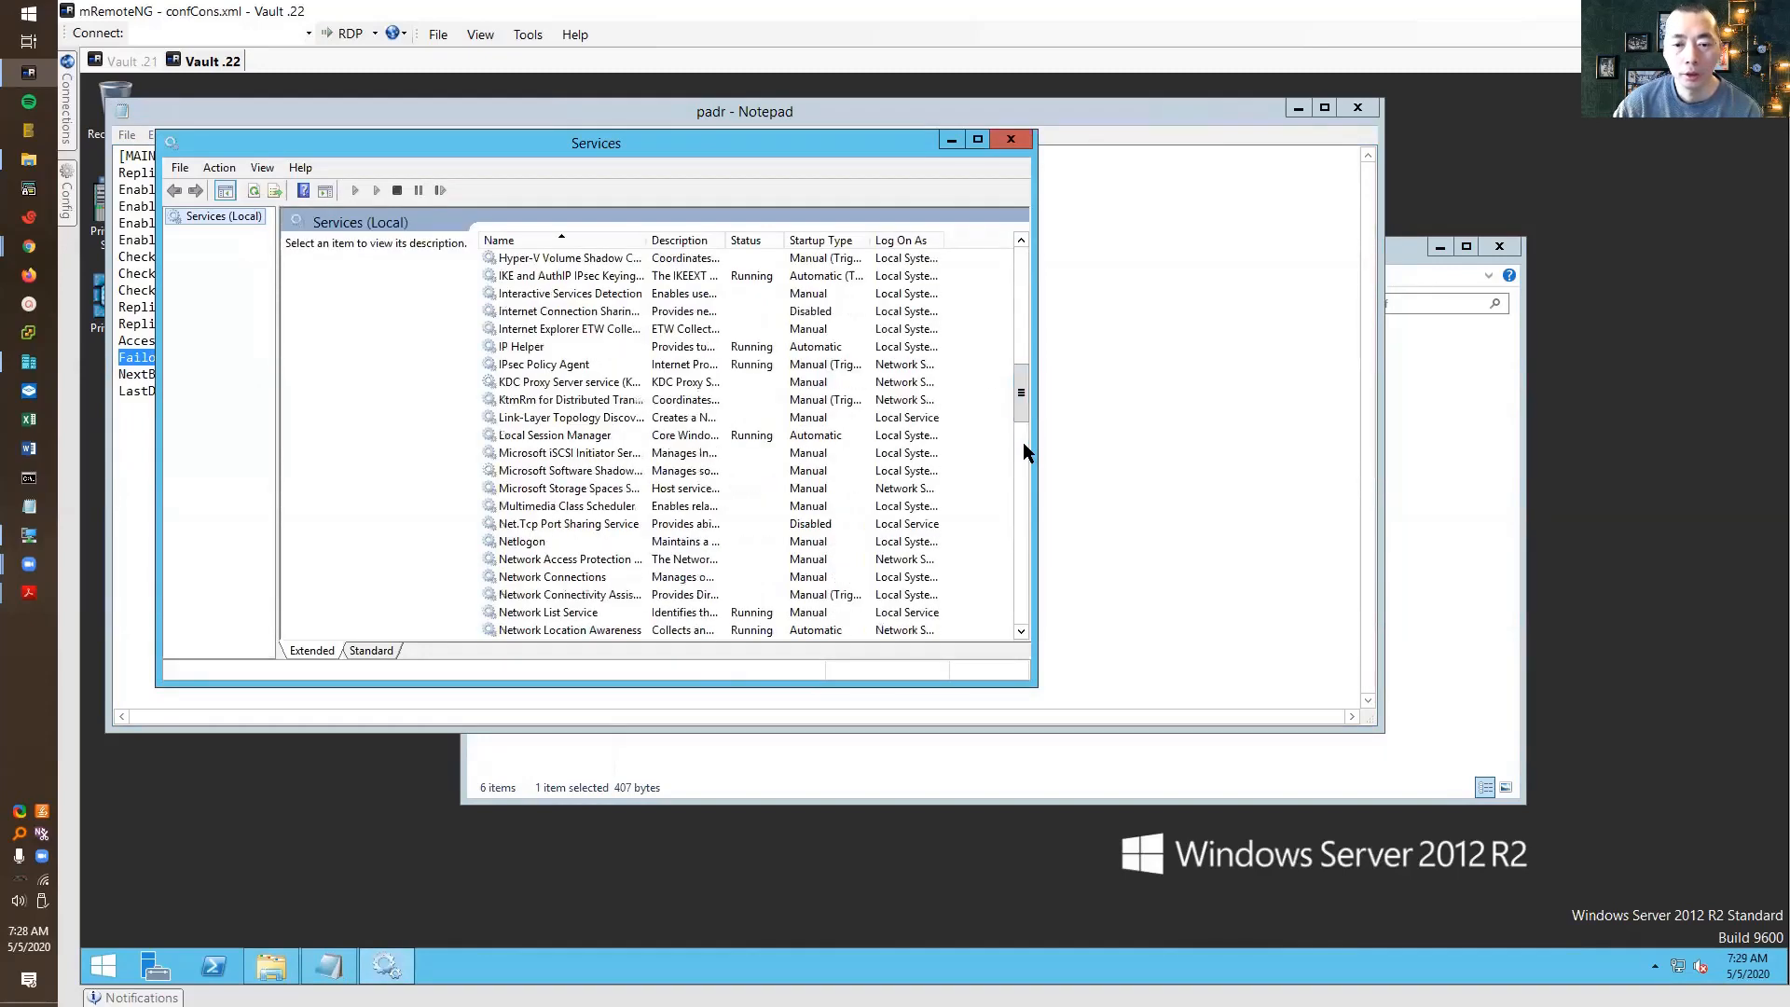
click(1022, 455)
click(1021, 490)
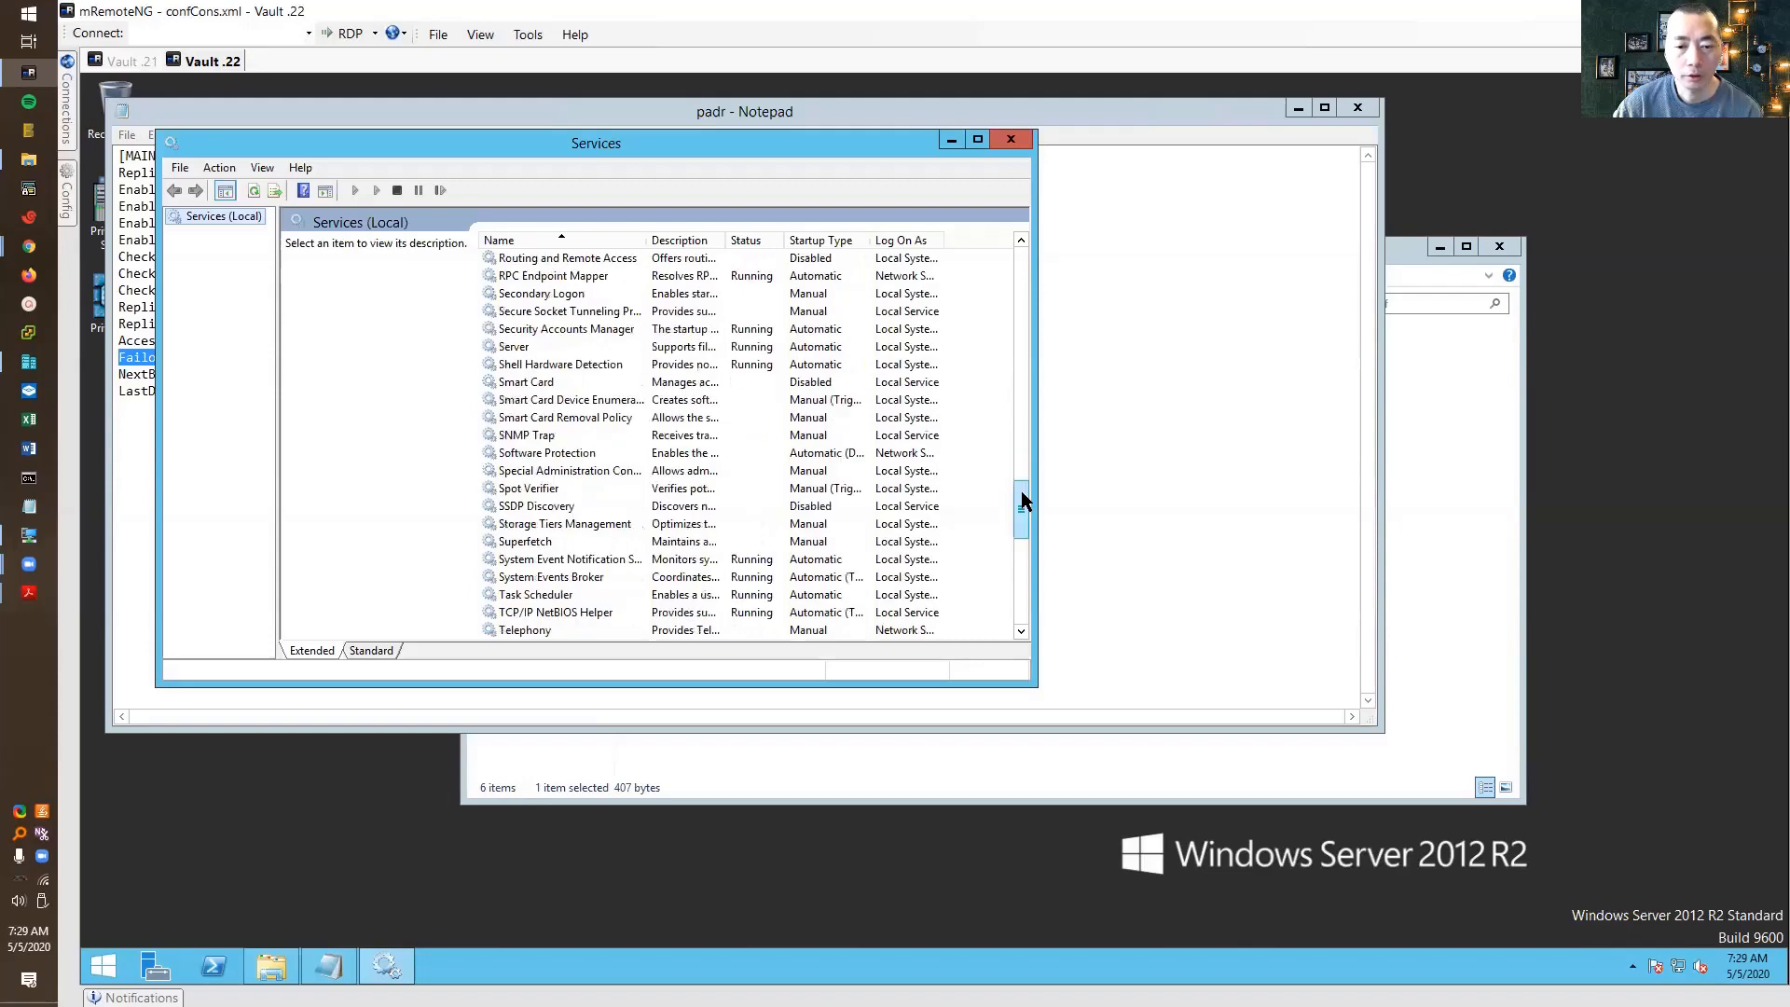
click(977, 141)
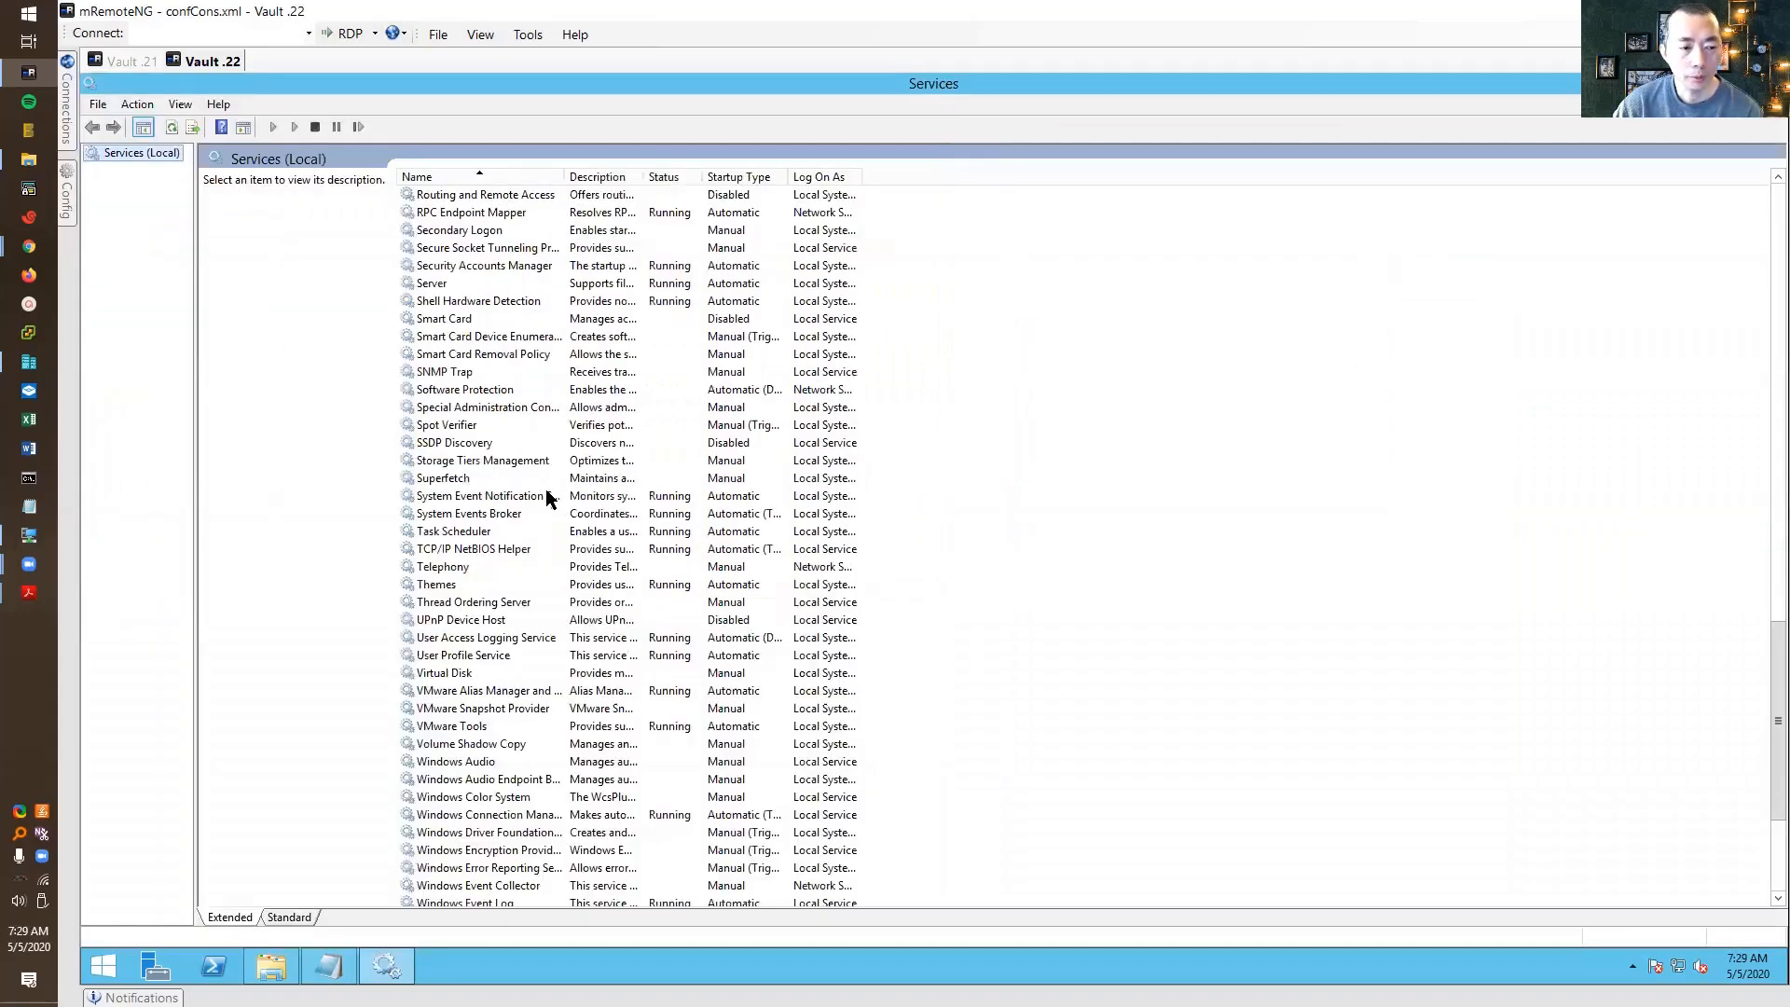
click(474, 266)
scroll(477, 288, up, 8)
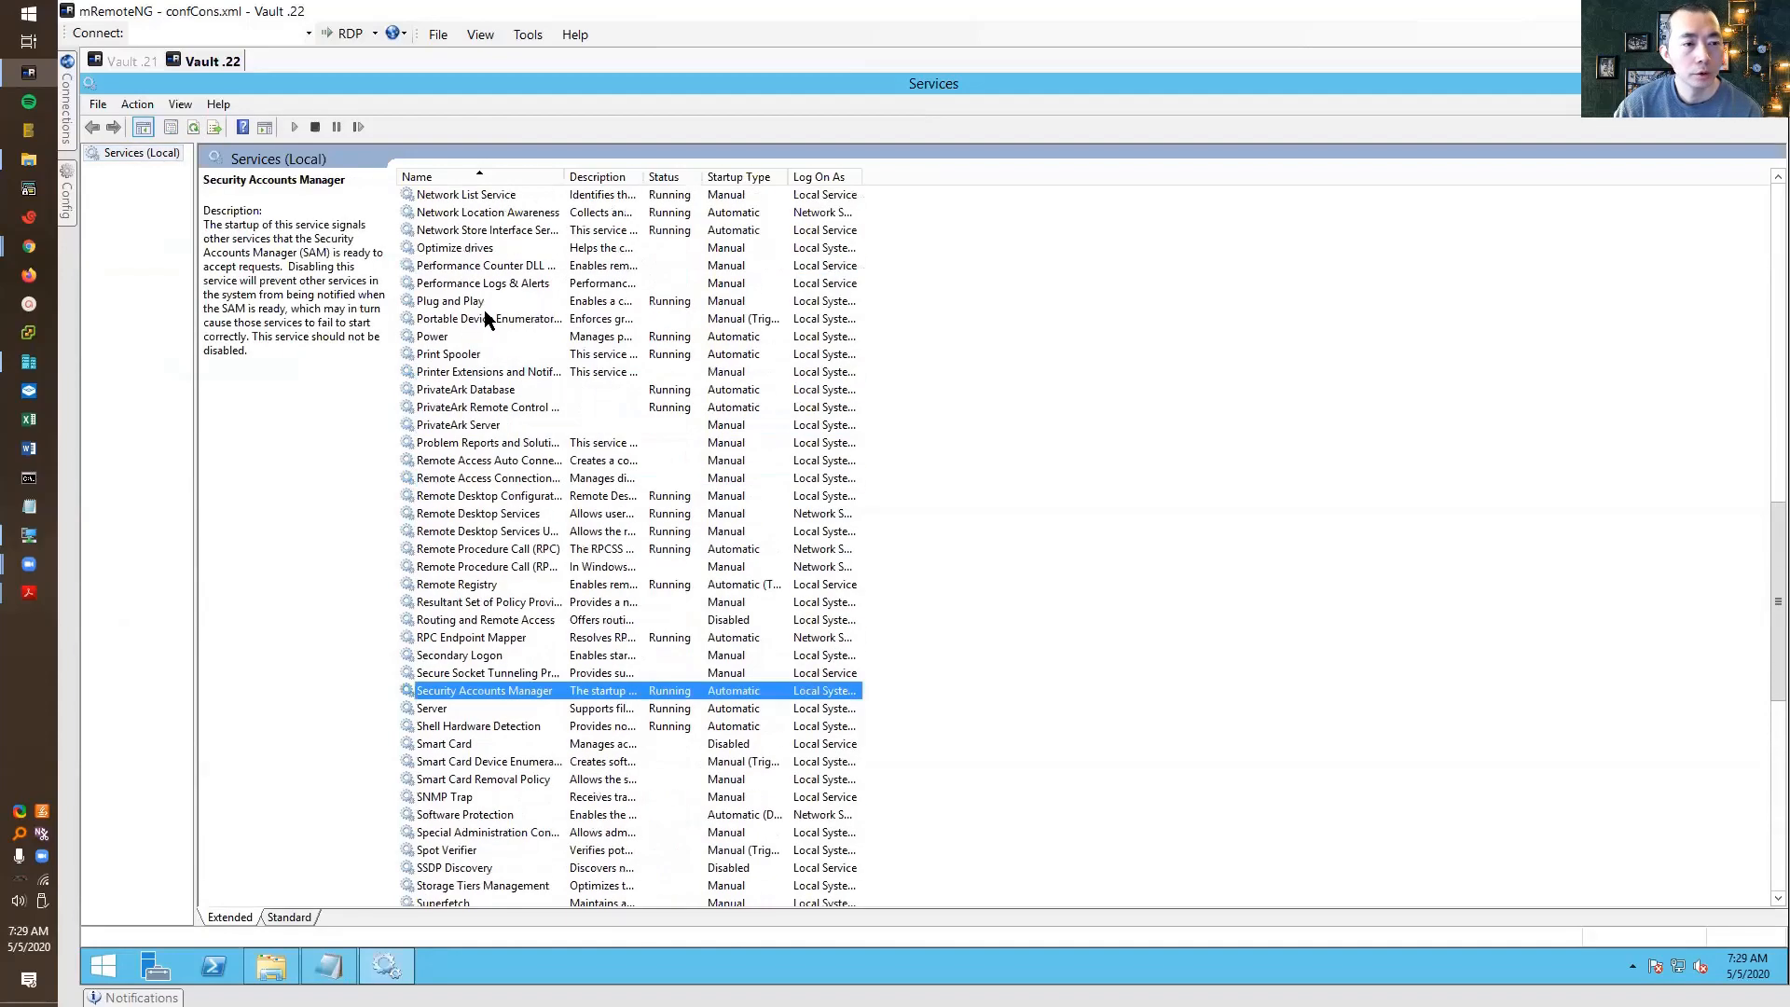
click(480, 407)
click(479, 424)
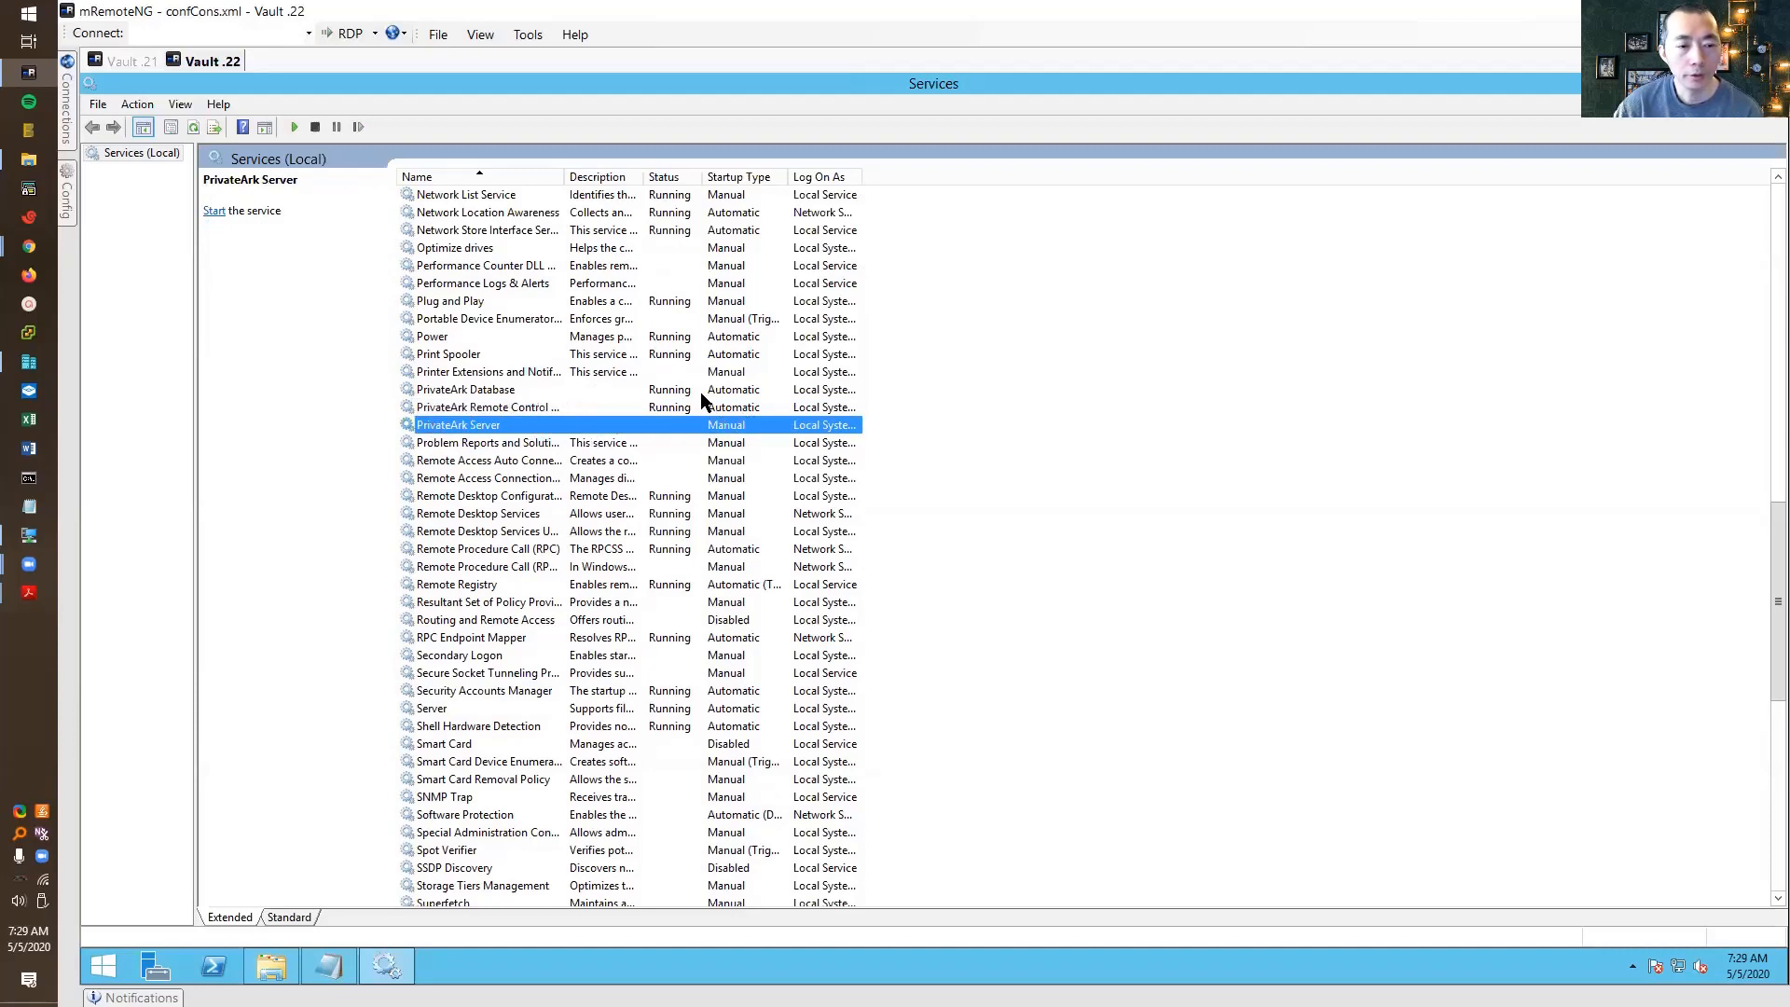
drag(1773, 496, 1774, 187)
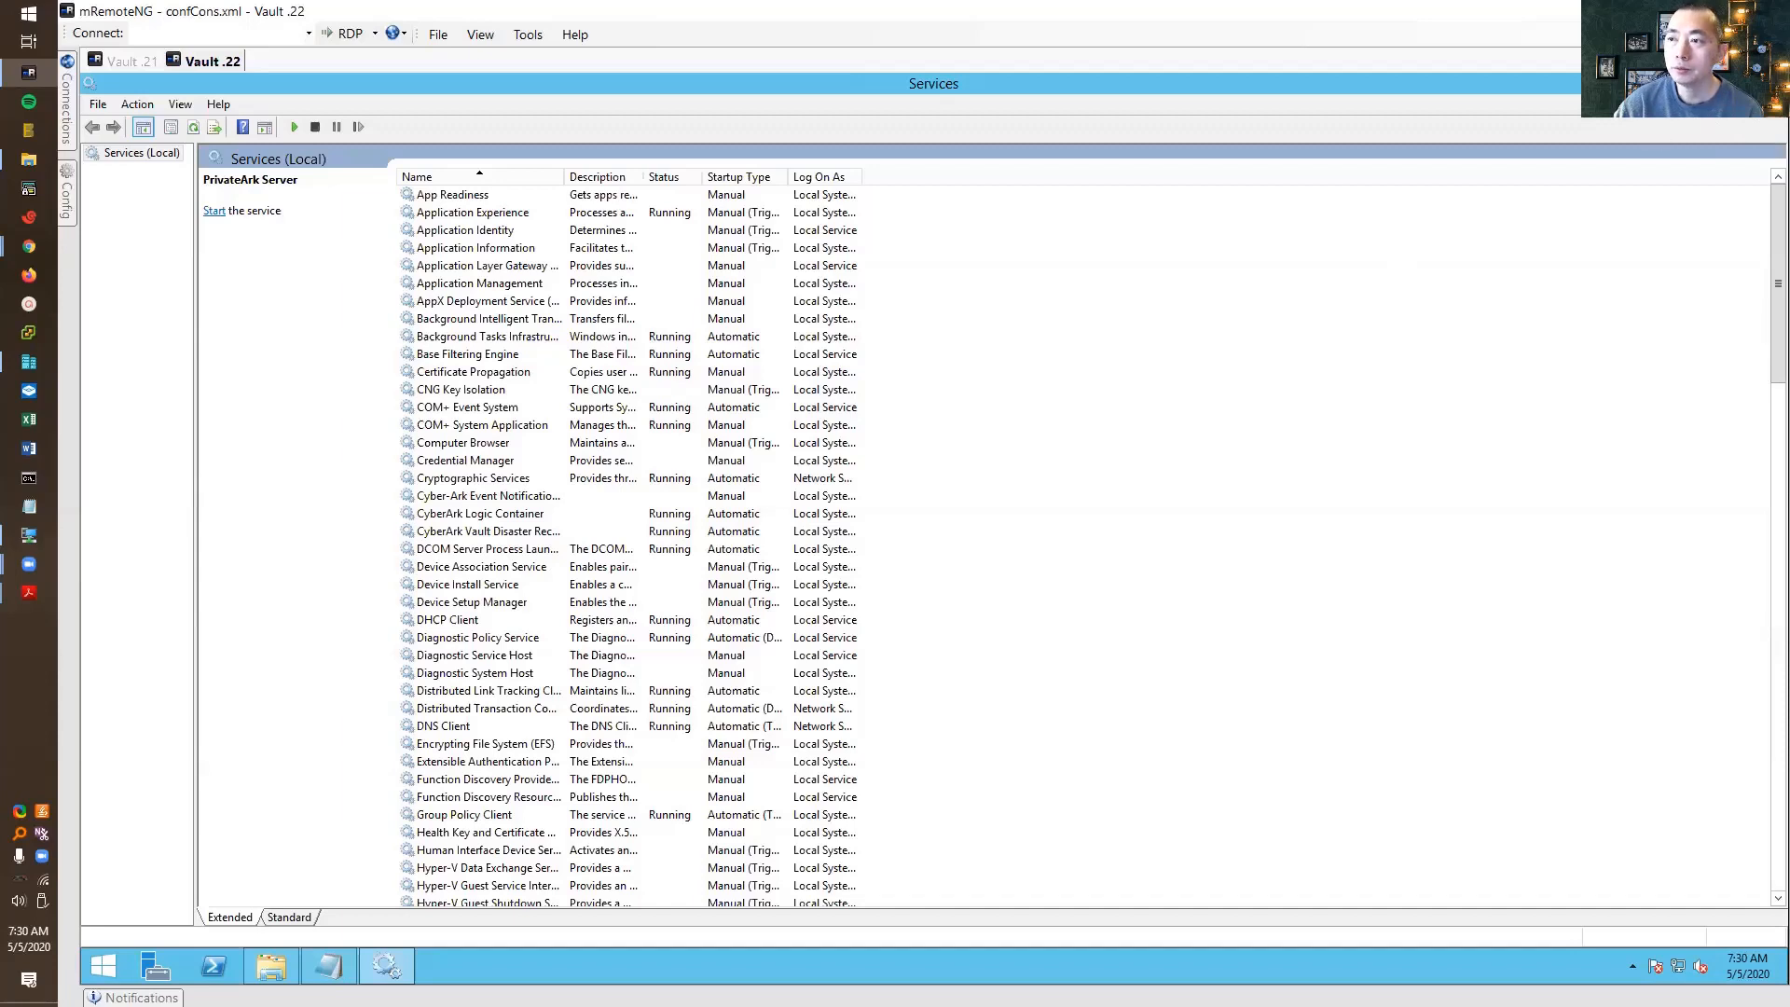
click(1765, 81)
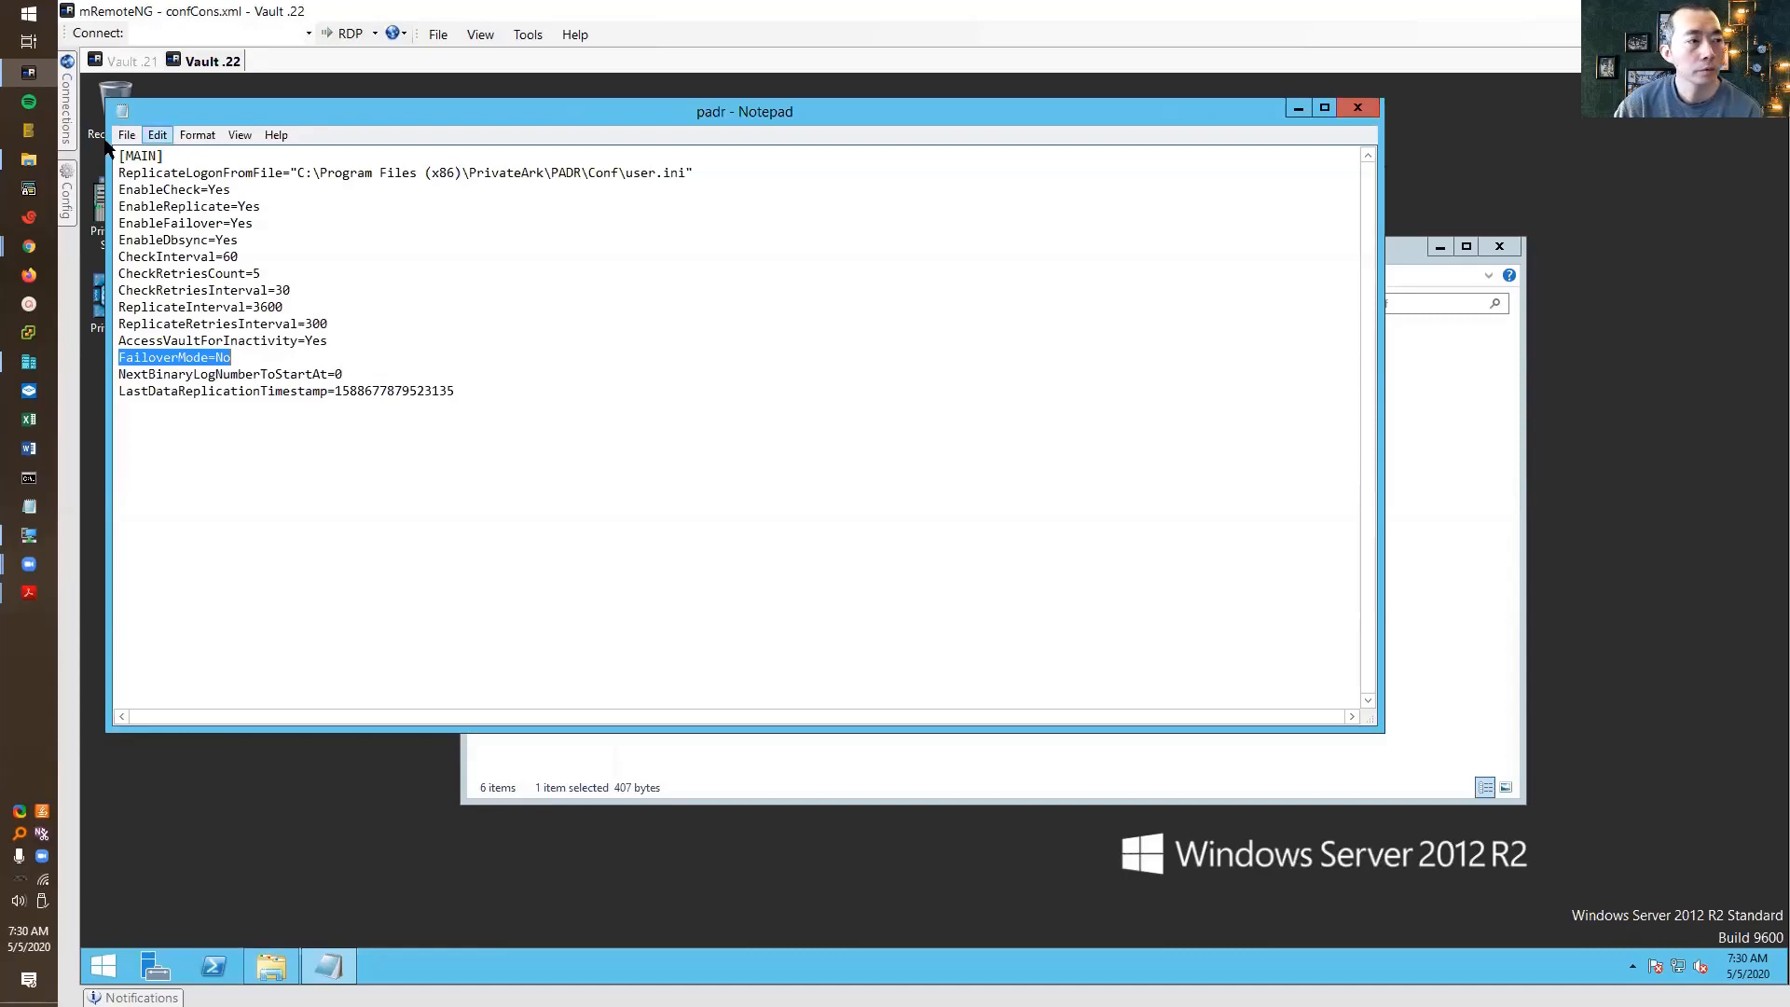
Connect to the PVWA/CPM .23 server from the connections list, then return to the Vault .21 tab
click(255, 223)
click(72, 109)
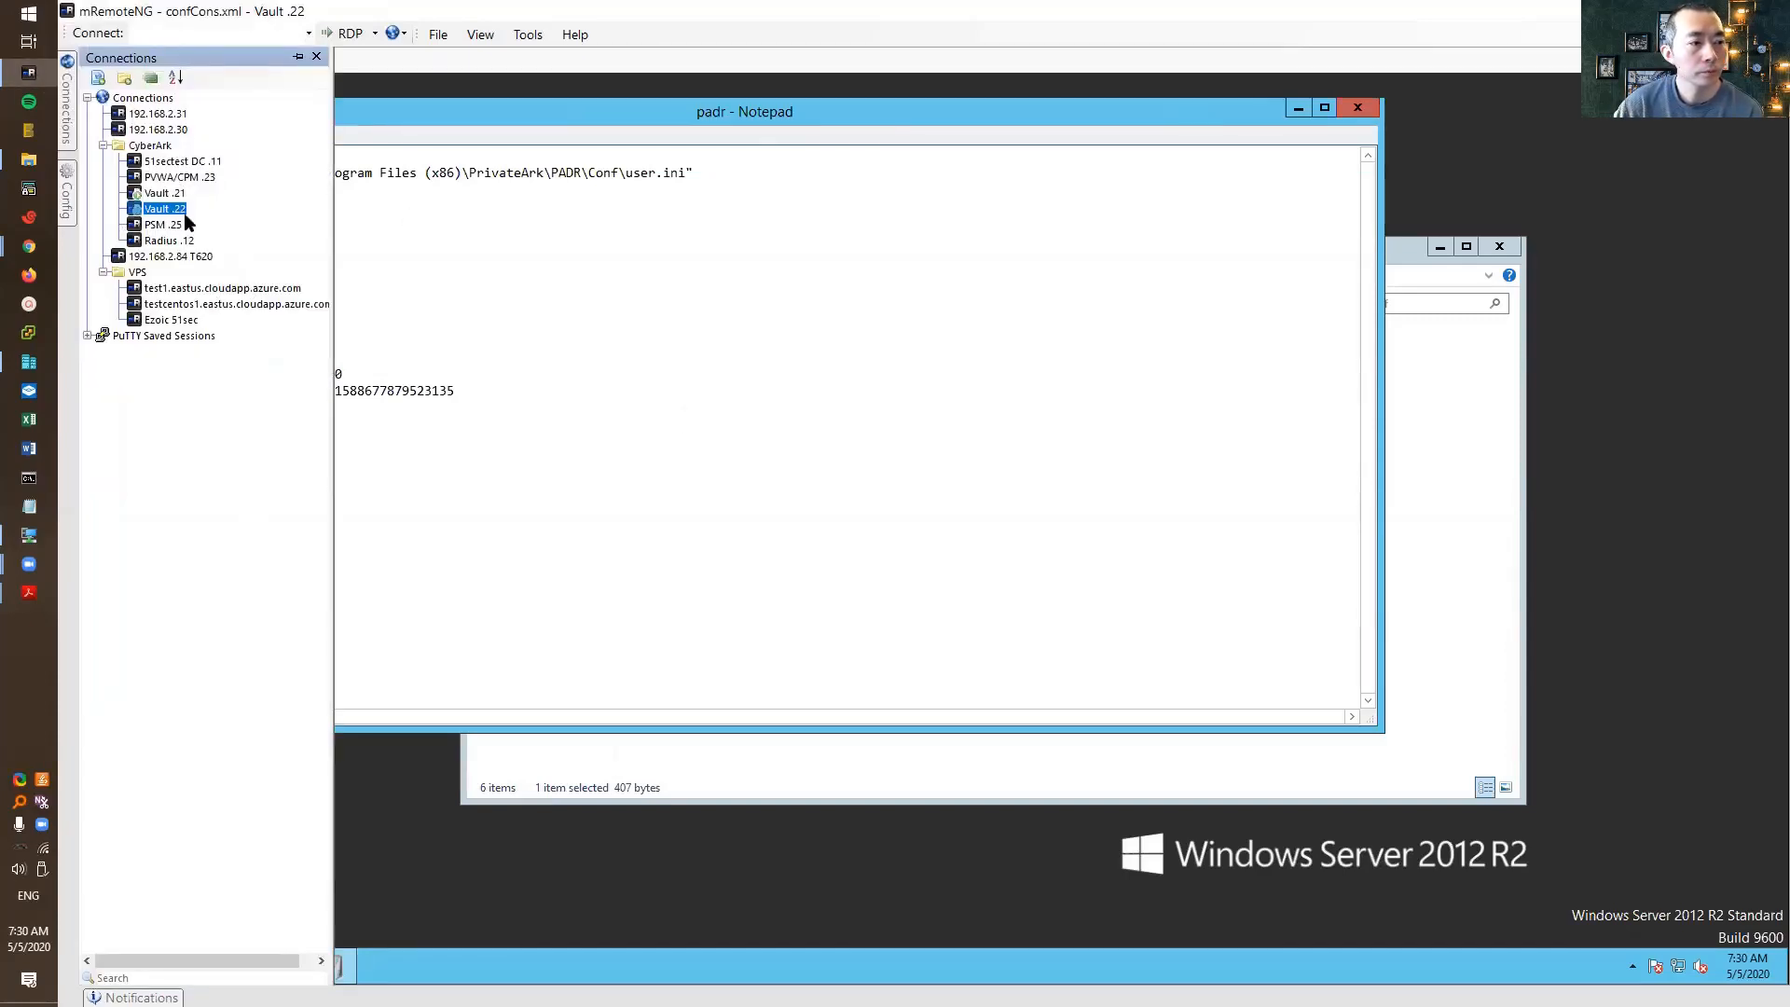
double_click(182, 176)
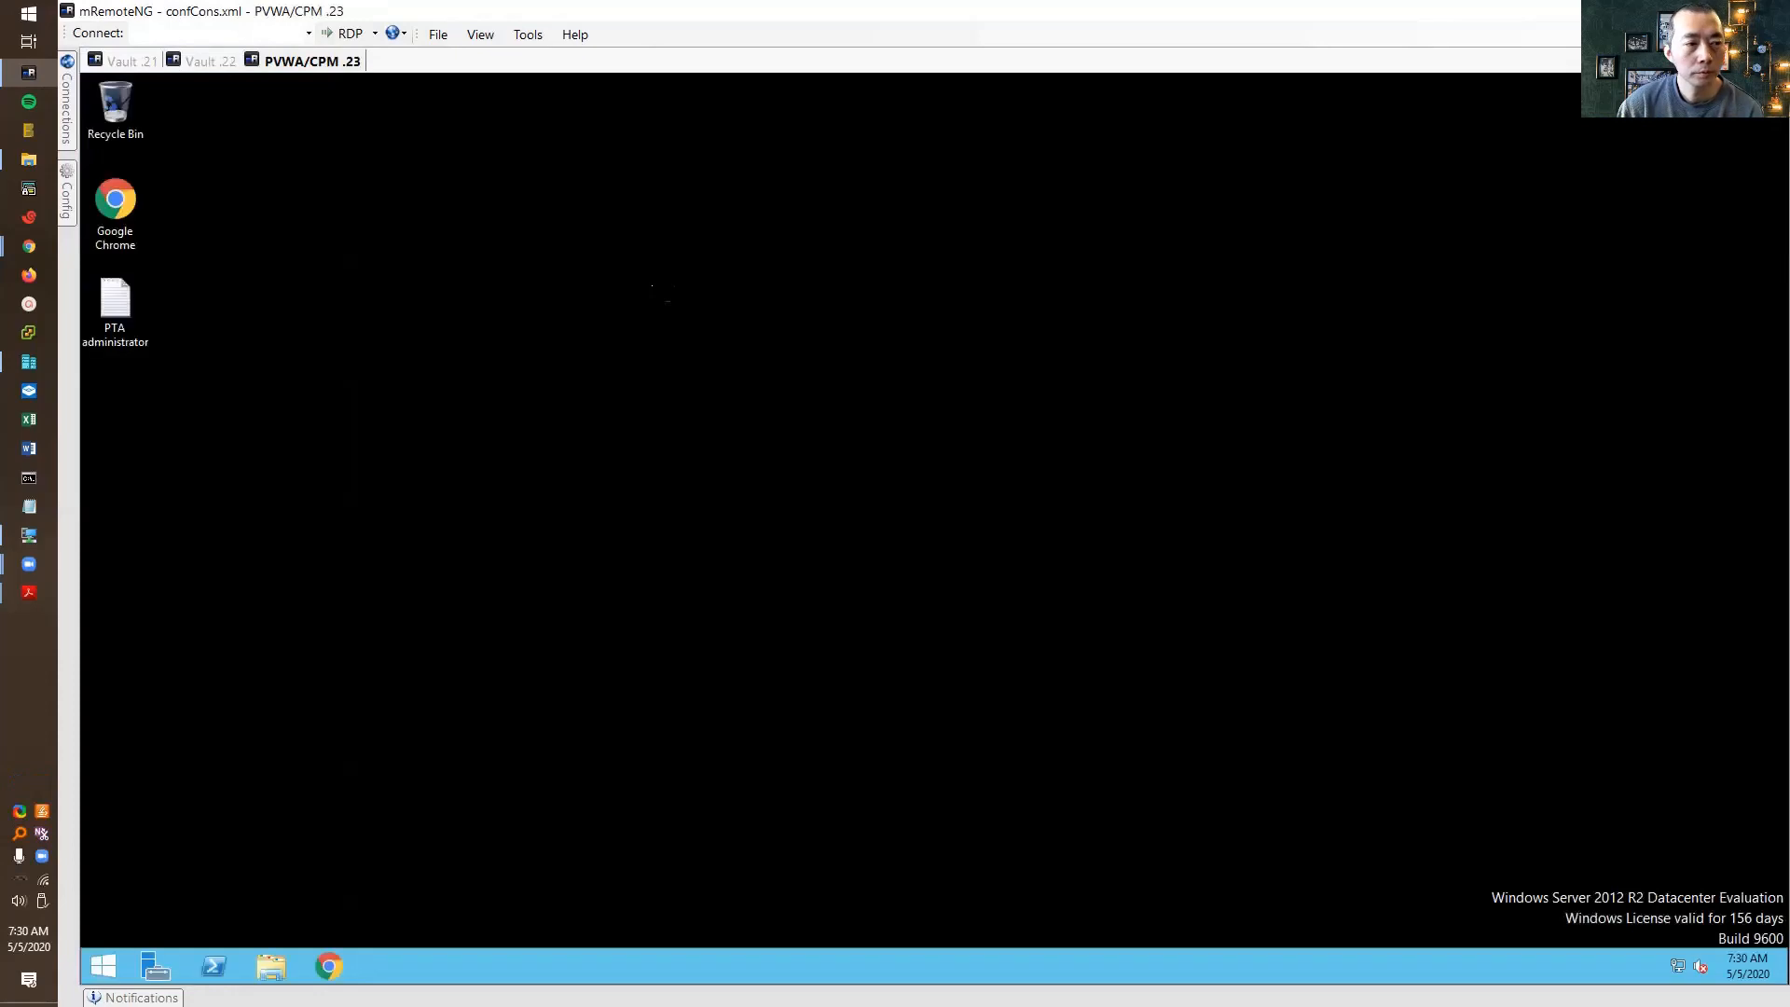
click(138, 62)
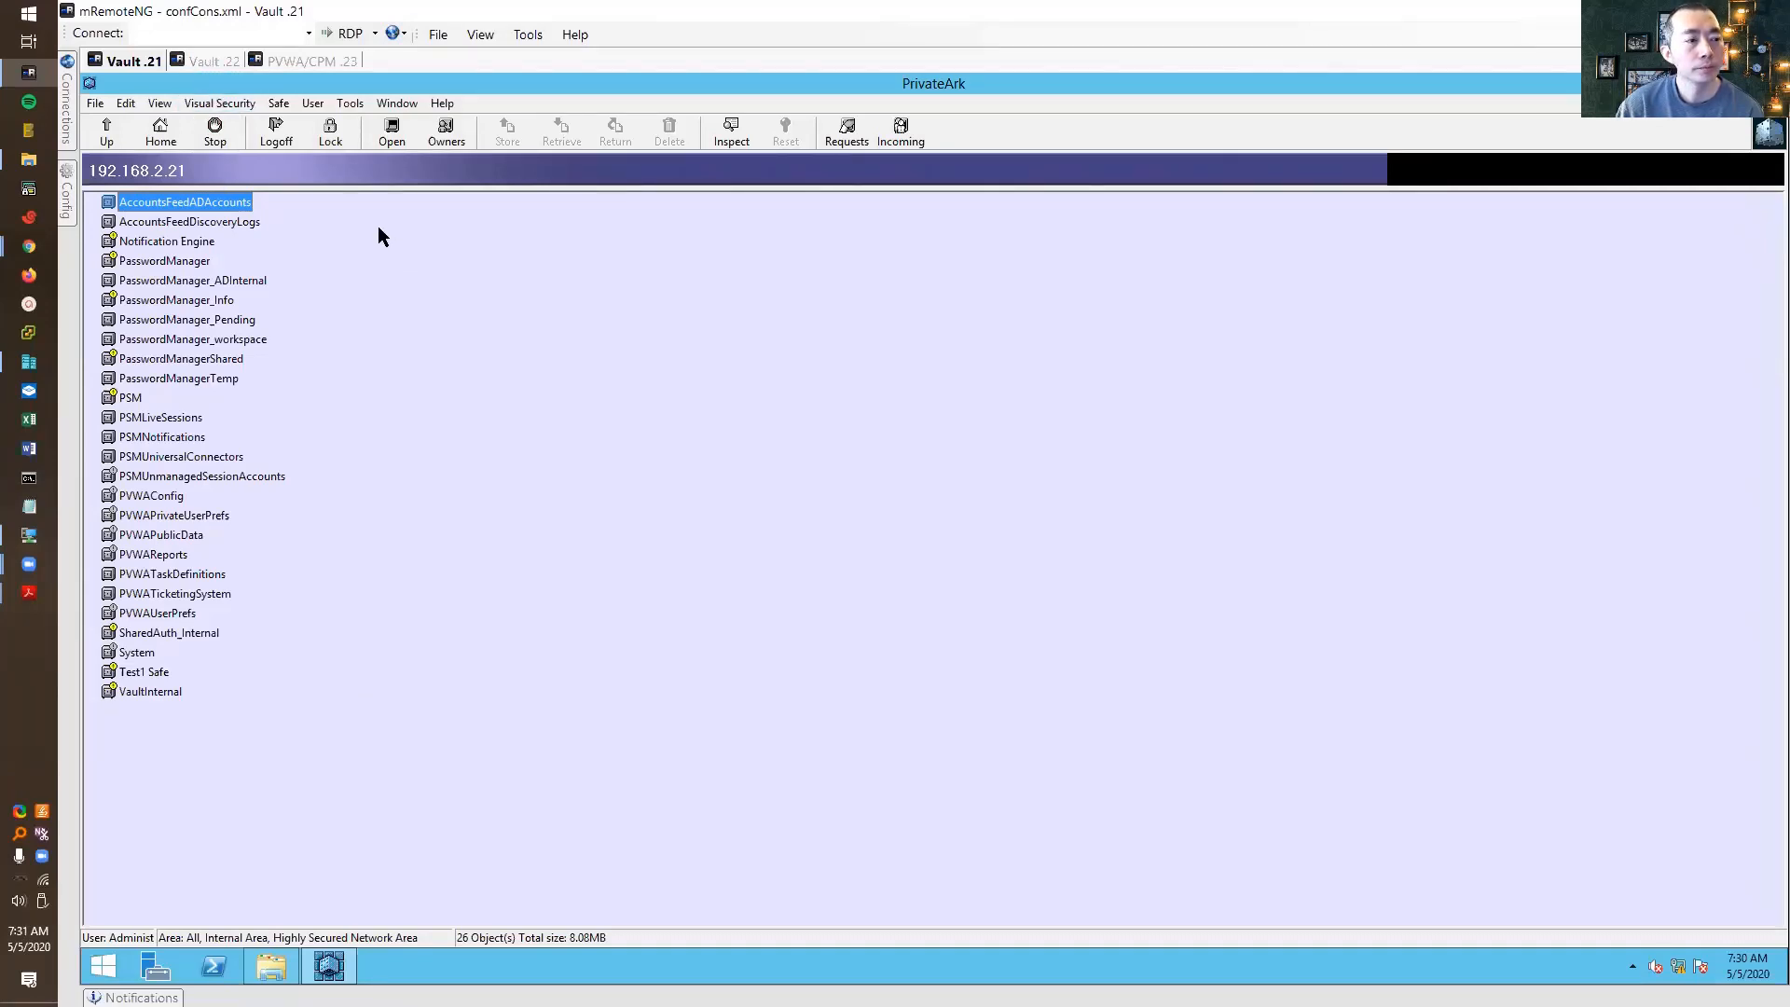
Sign into PVWA on .23 as adm2 using CyberArk authentication
click(303, 62)
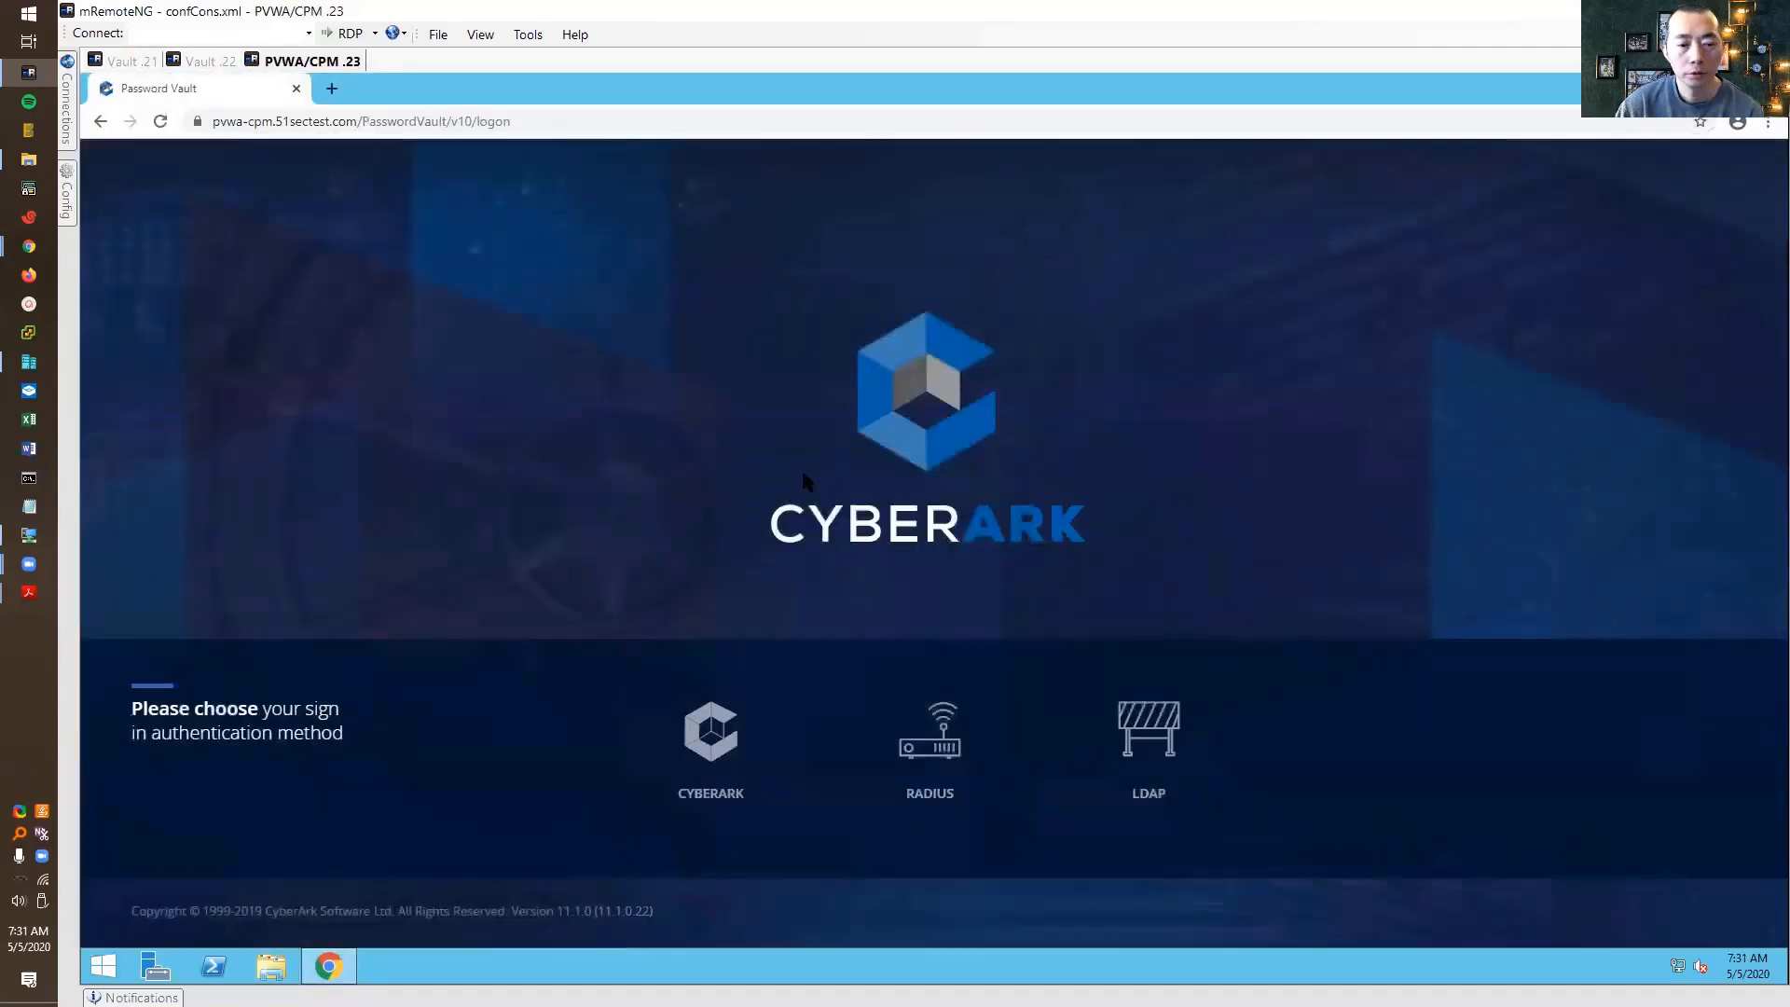
click(723, 743)
click(854, 716)
text(adm2)
key(Tab)
text(•••••••••)
key(Return)
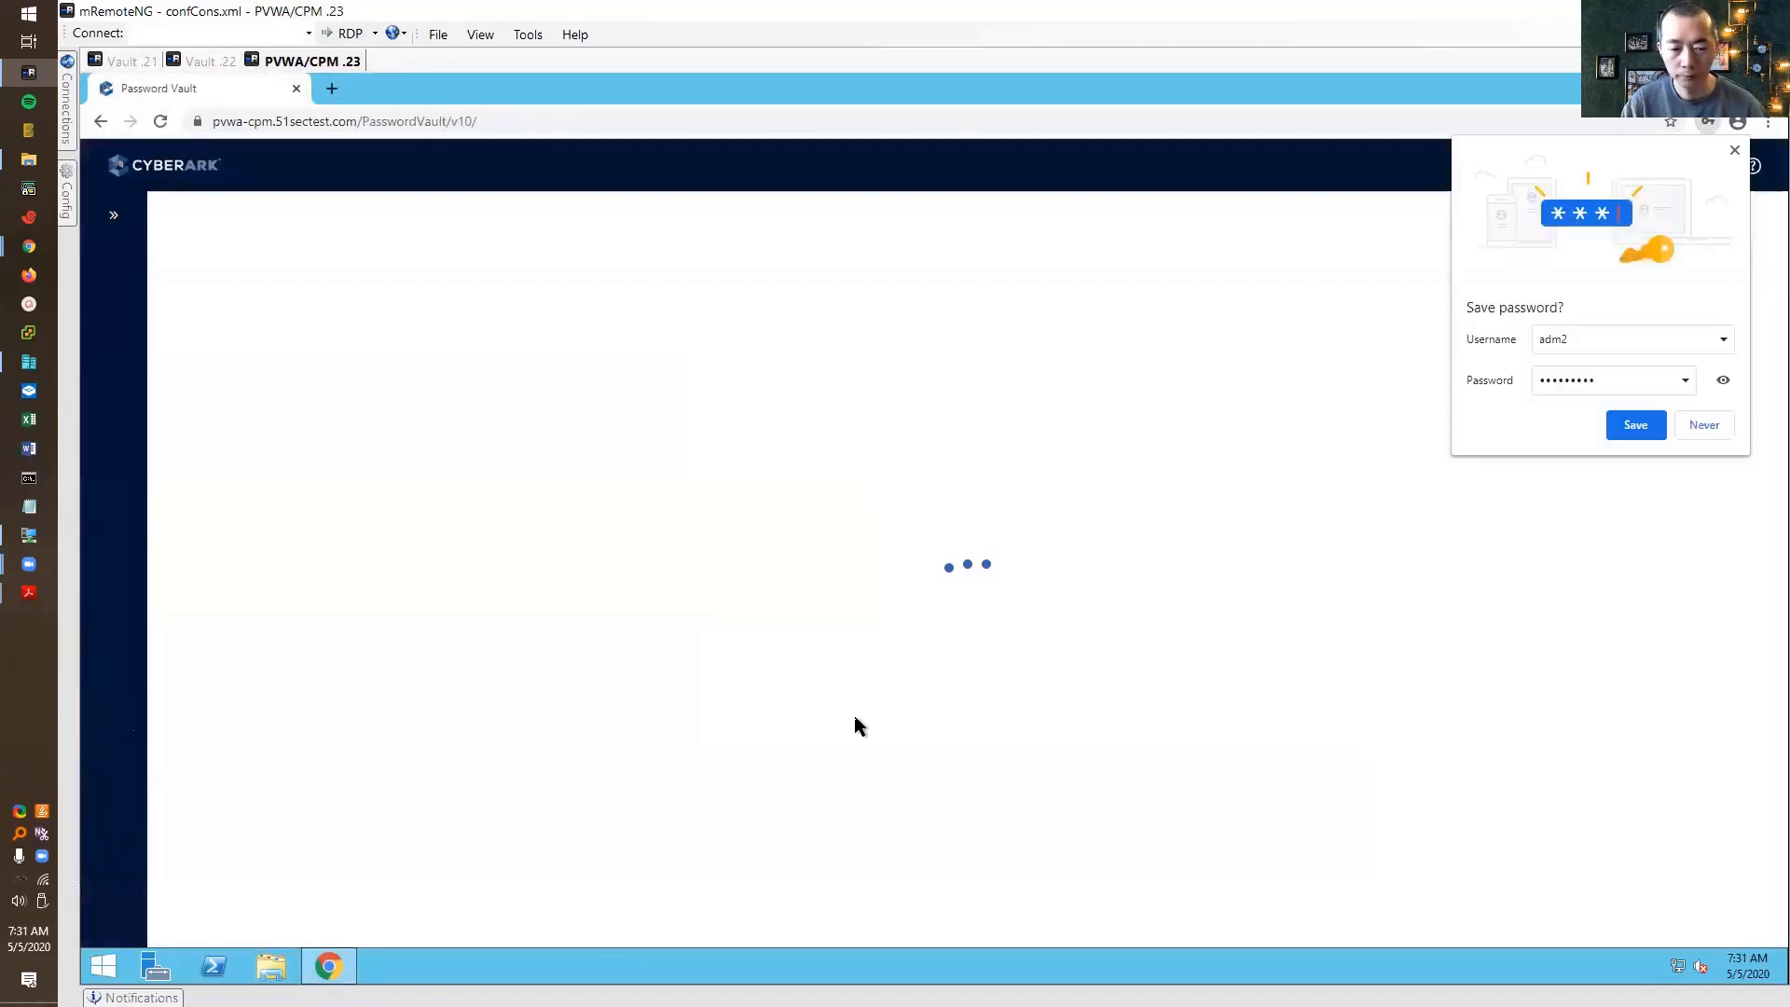
In PrivateArk on Vault .21, open Users and Groups and start a new user named test
click(131, 61)
click(312, 103)
mouse_move(350, 103)
mouse_move(419, 189)
click(541, 189)
click(1137, 332)
text(testdr)
click(866, 357)
click(1067, 721)
Give test a never-expiring password with no forced change at next logon, and create the user
click(1023, 585)
click(938, 594)
text(*********)
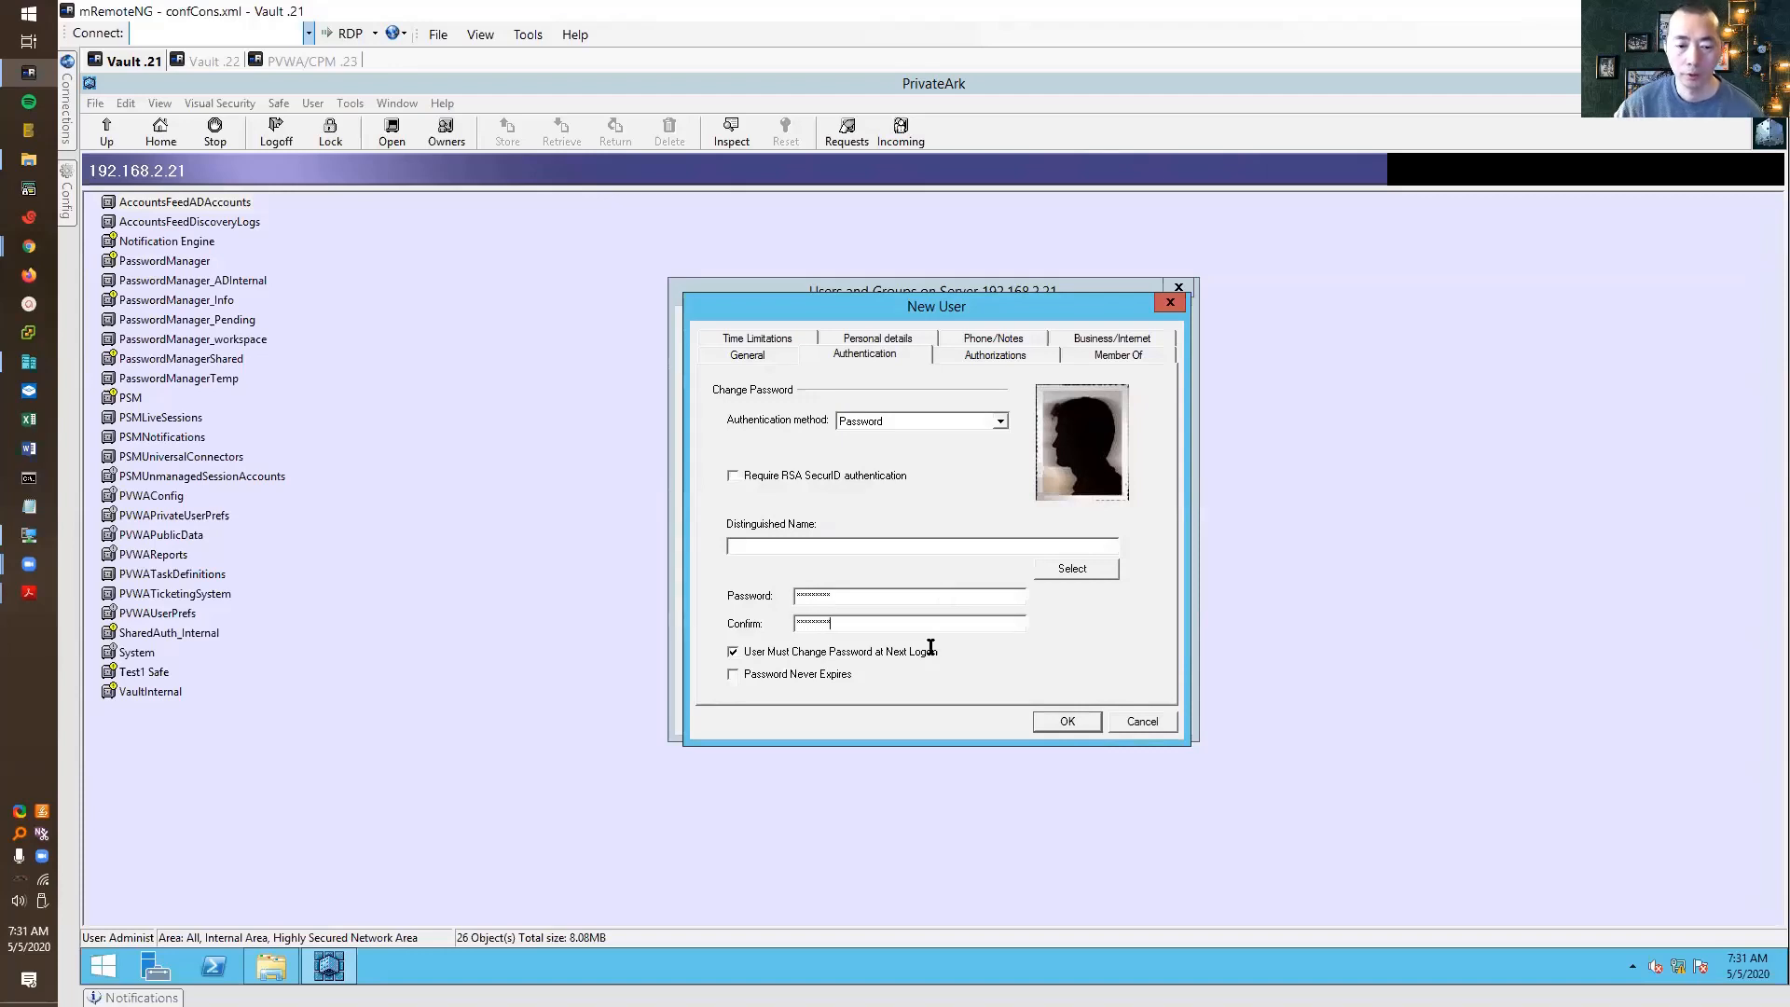
click(910, 652)
click(847, 675)
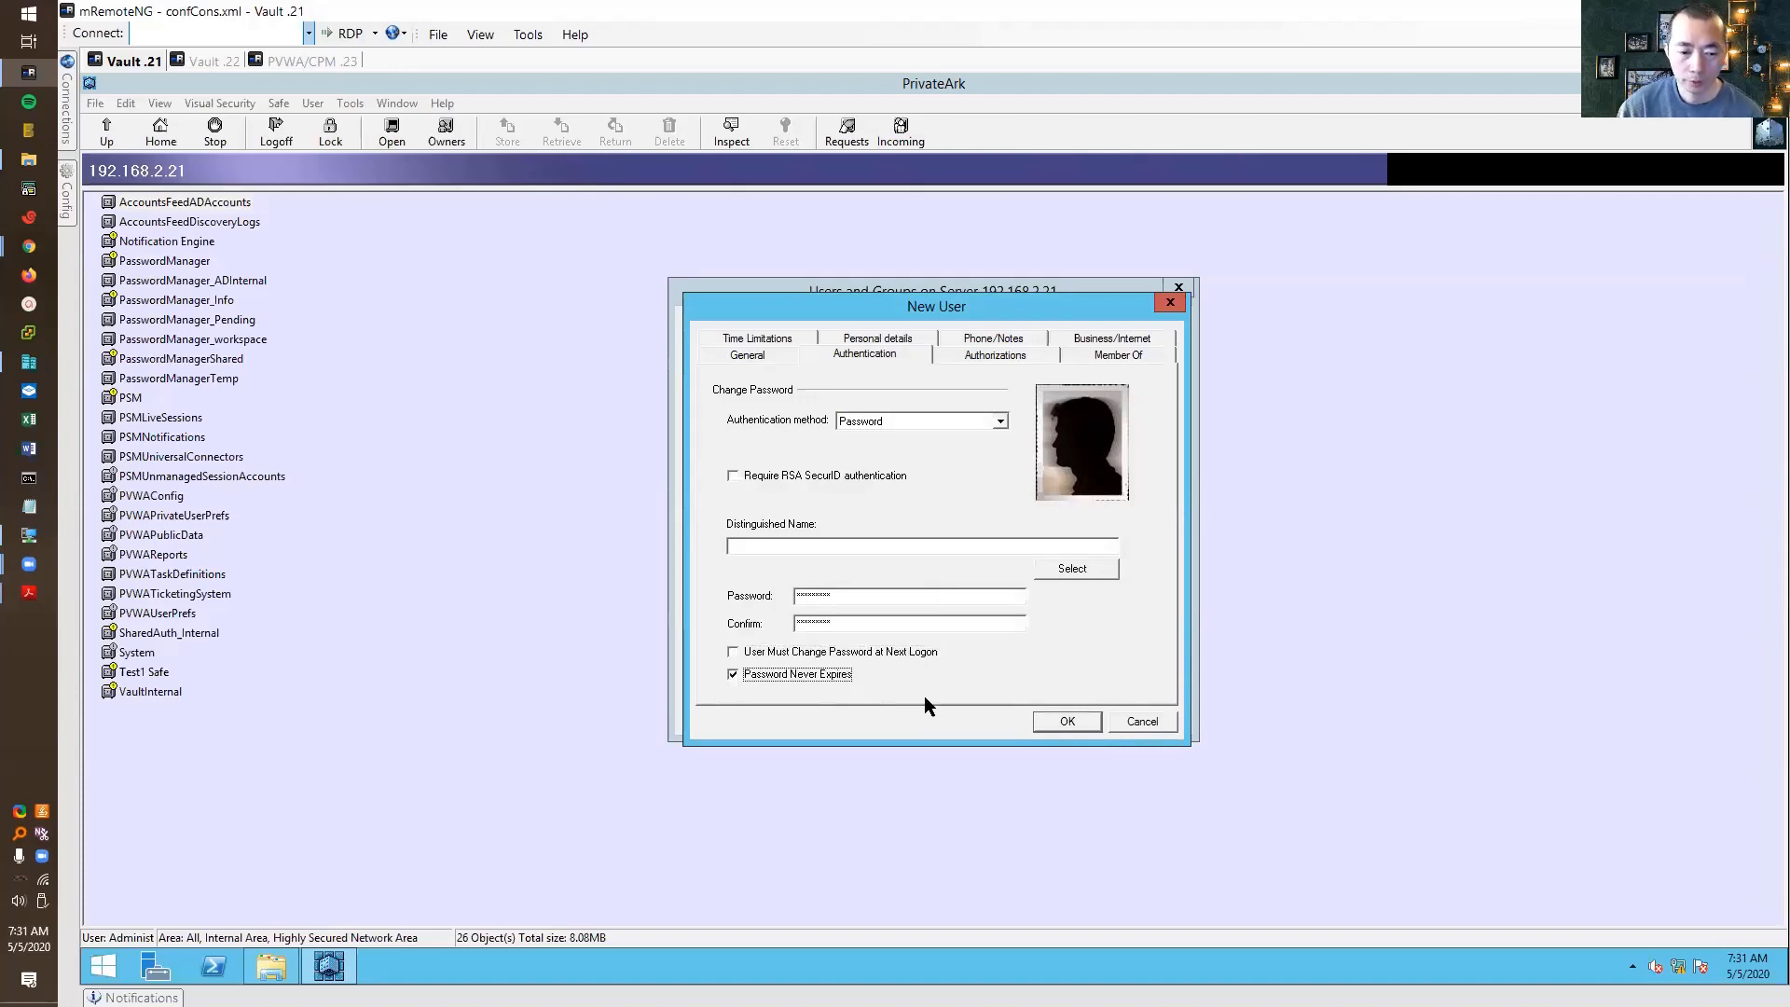
click(1092, 719)
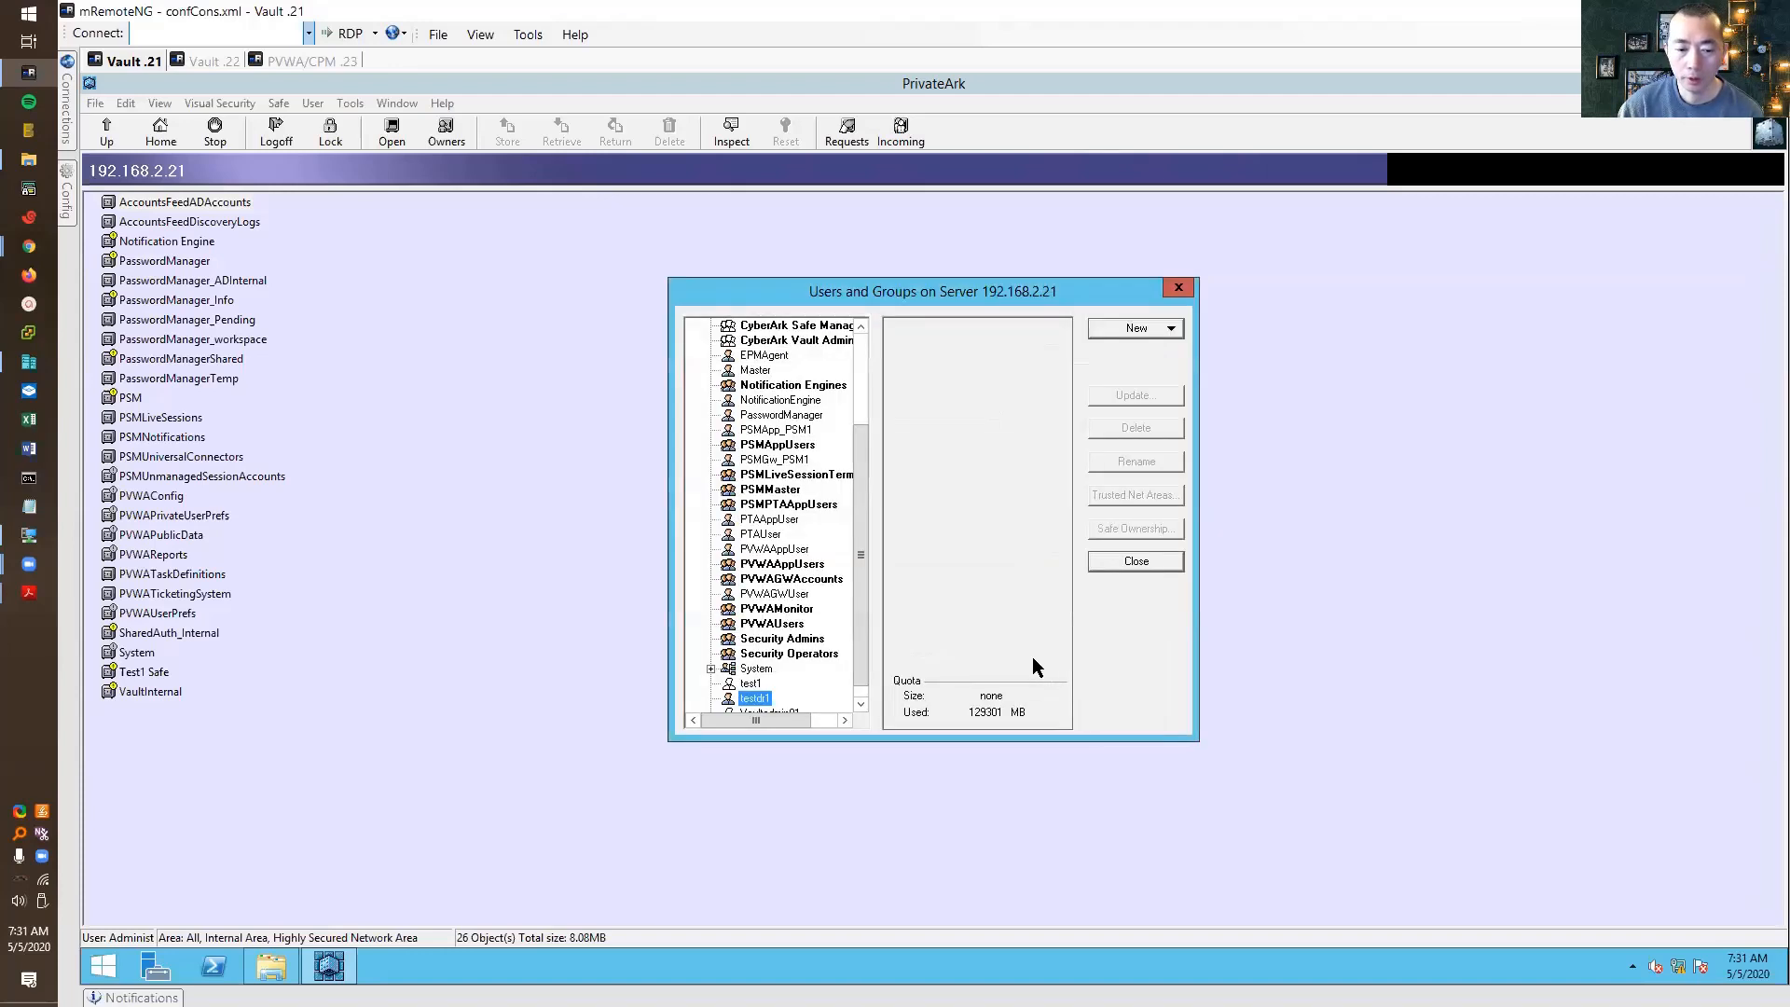
click(1137, 561)
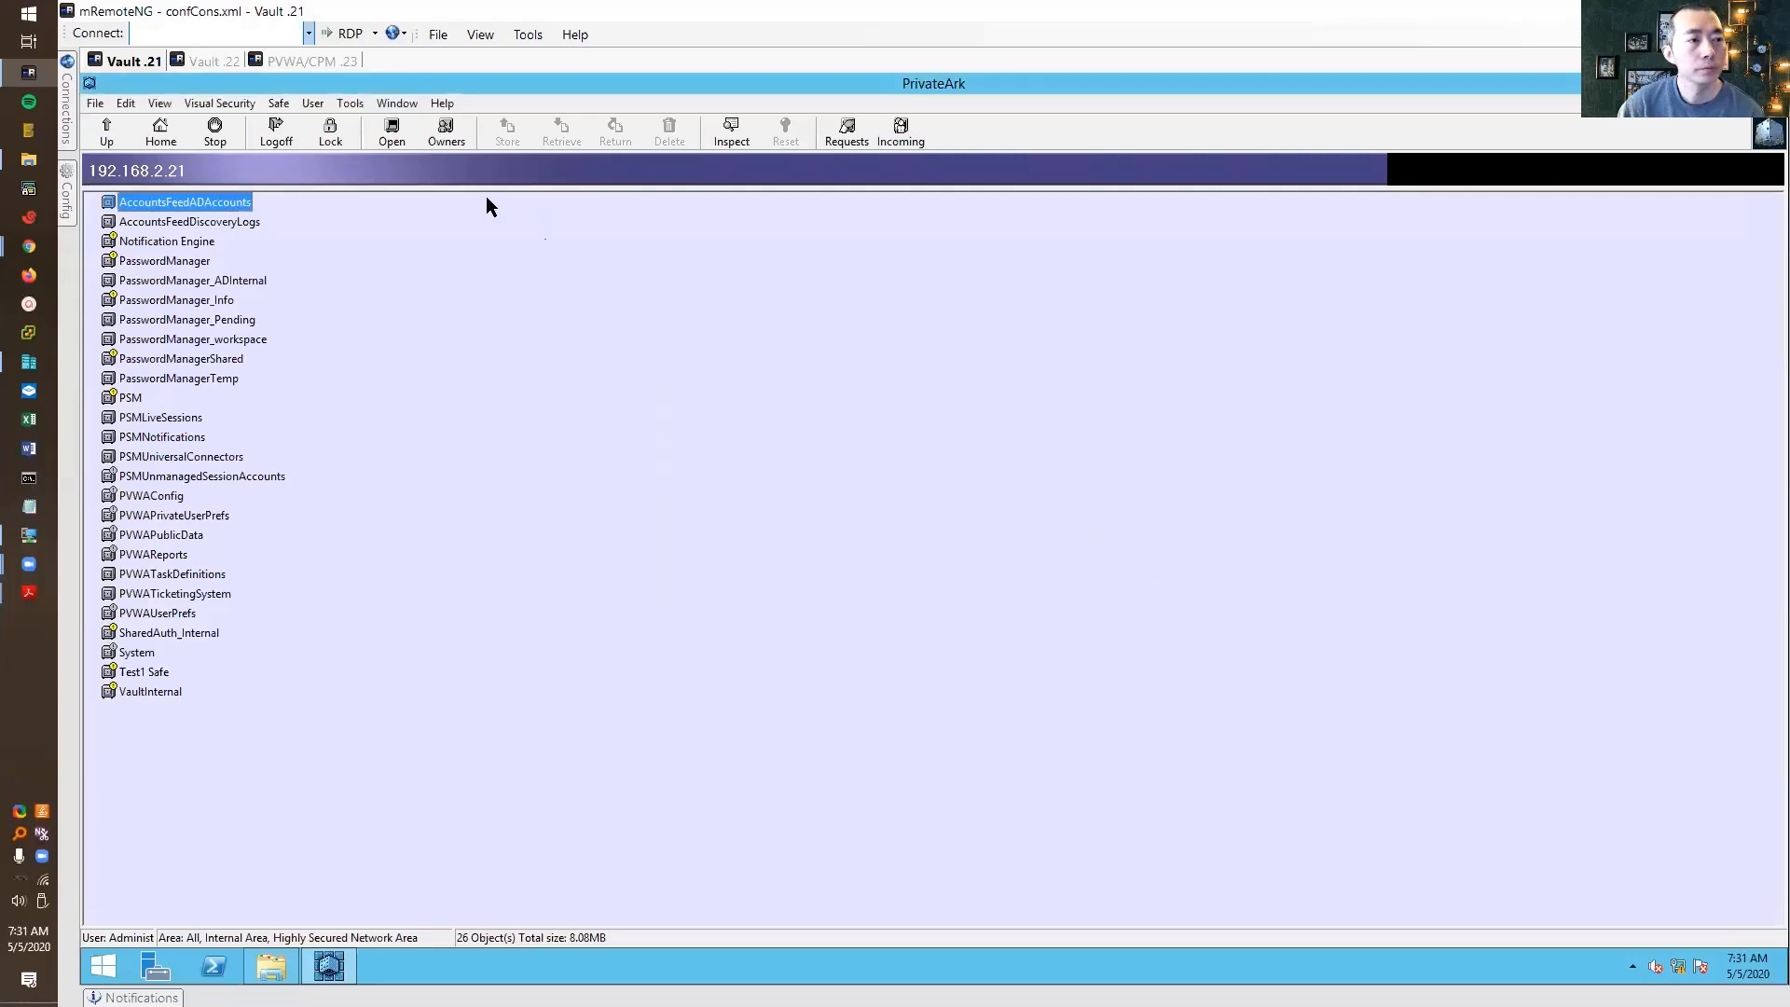
In PVWA, view the safes under Policies, then the account platforms under Administration
click(280, 63)
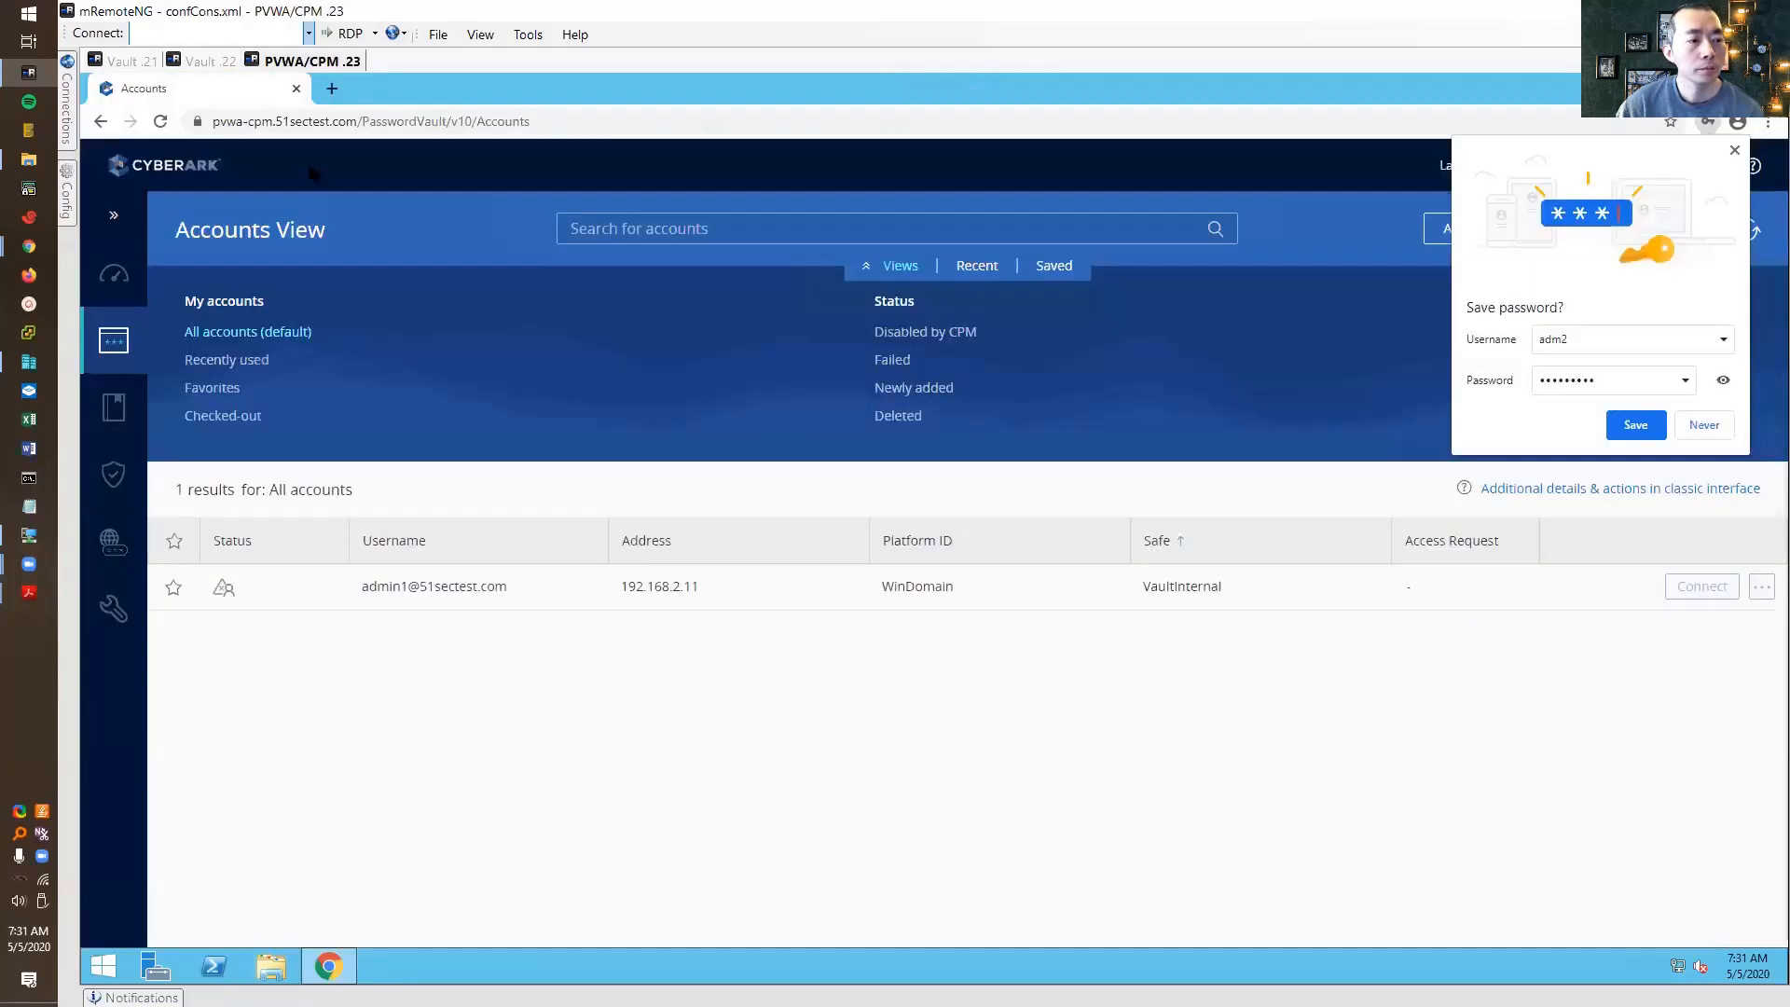
mouse_move(121, 354)
mouse_move(121, 410)
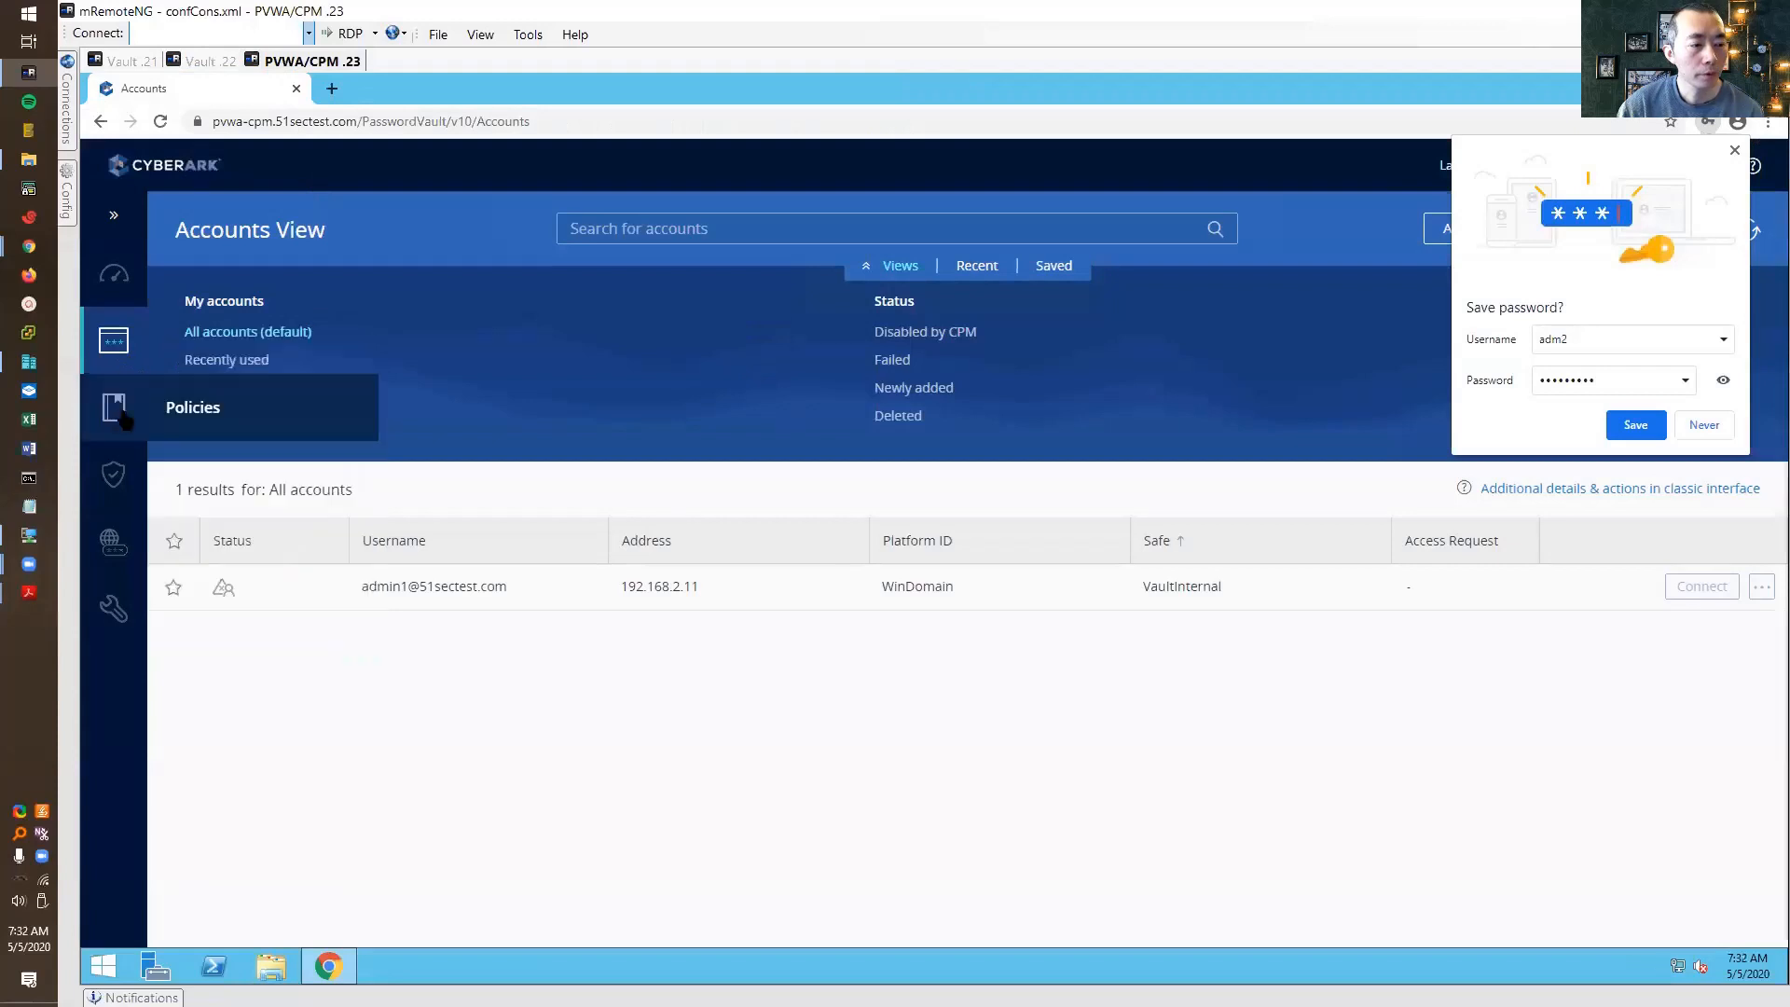
click(207, 405)
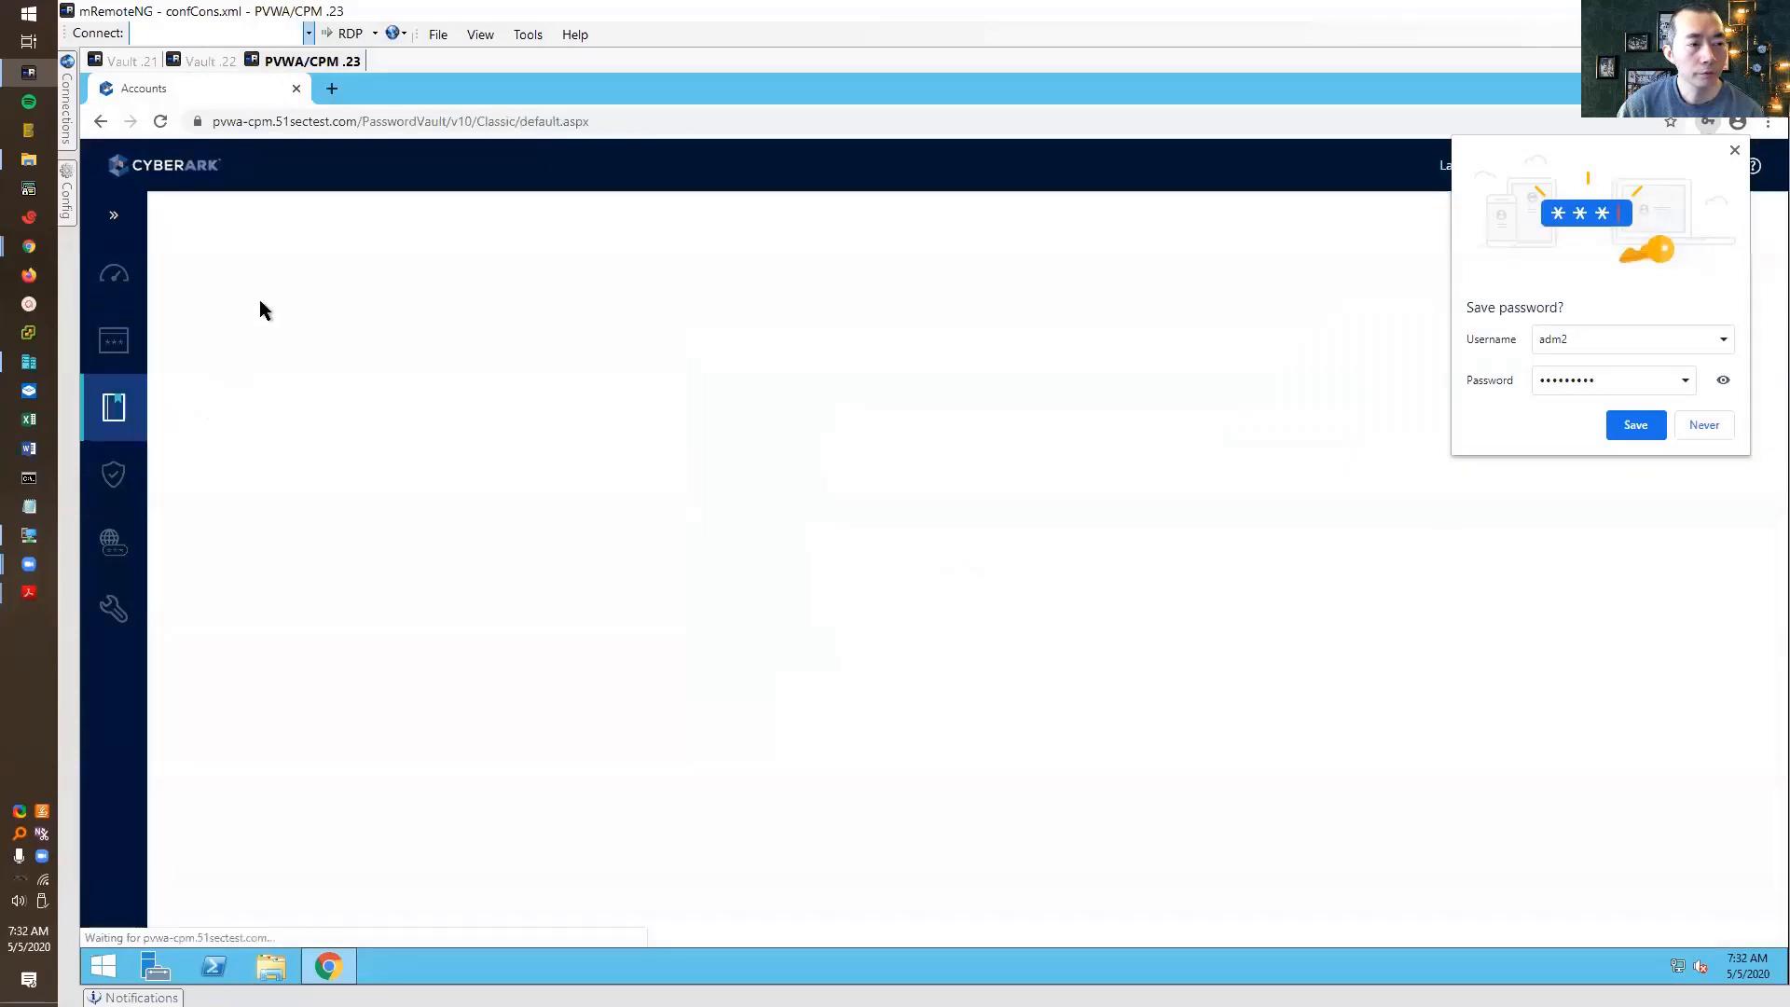
click(1703, 426)
click(295, 330)
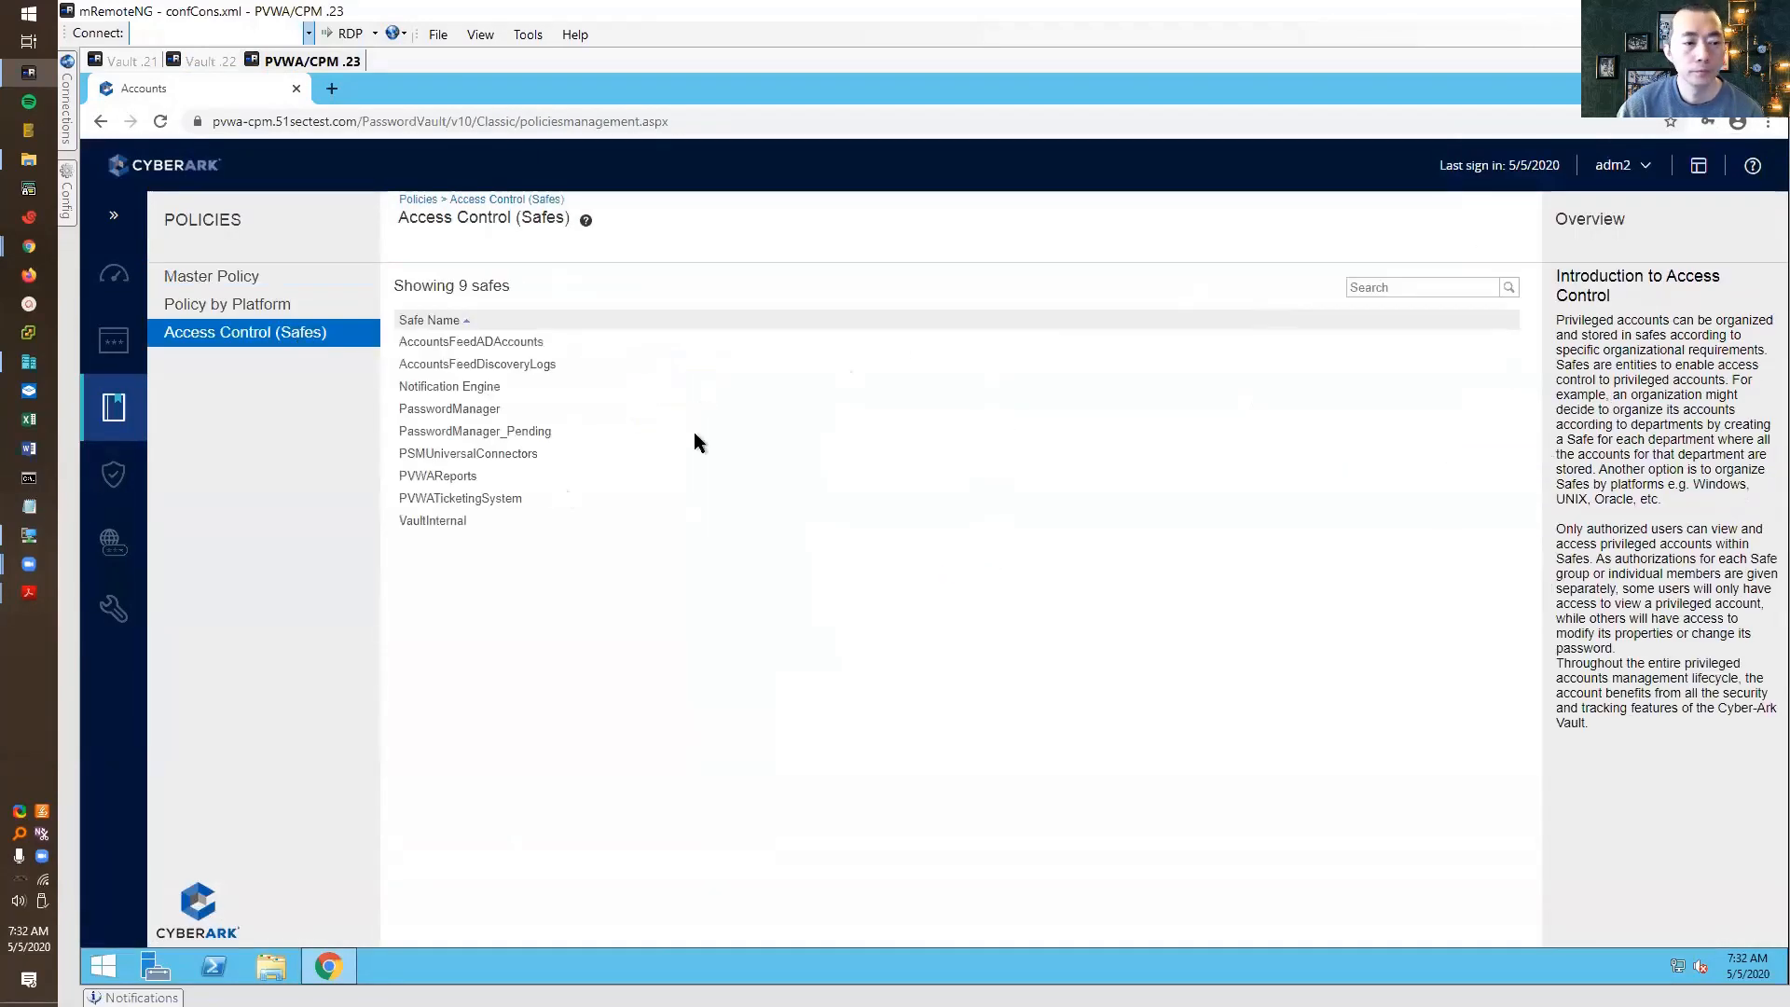
right_click(311, 331)
click(311, 336)
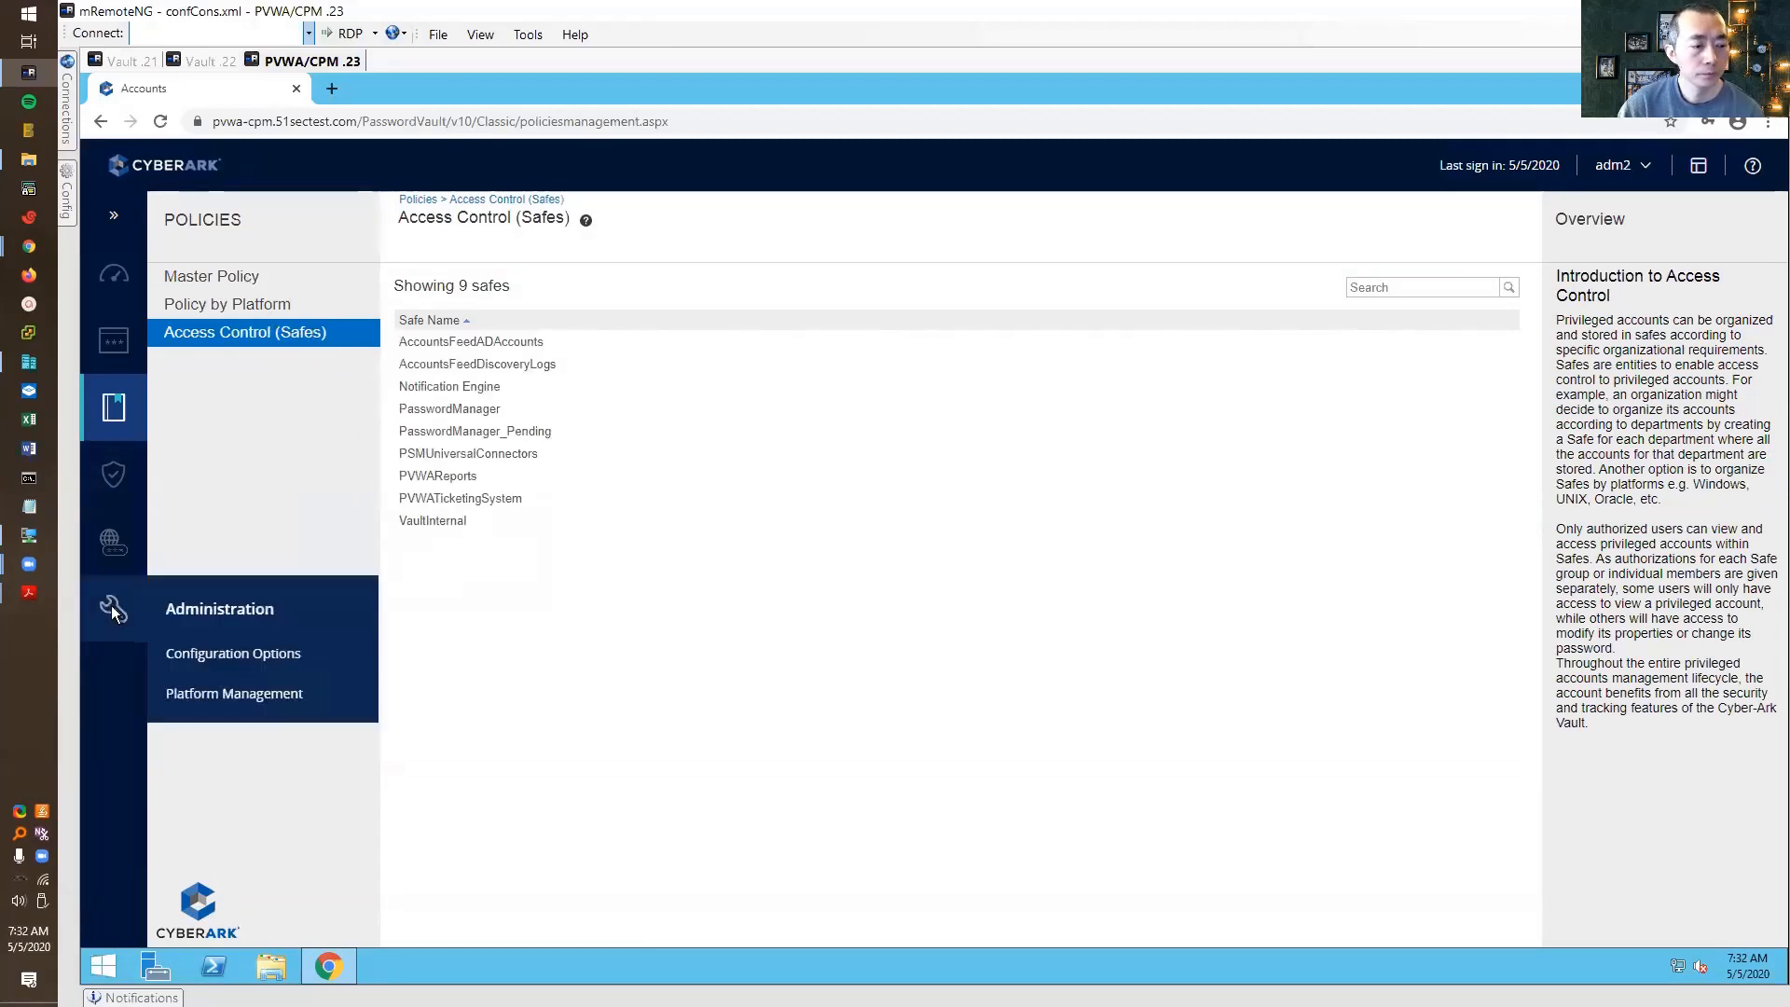
click(112, 611)
click(226, 433)
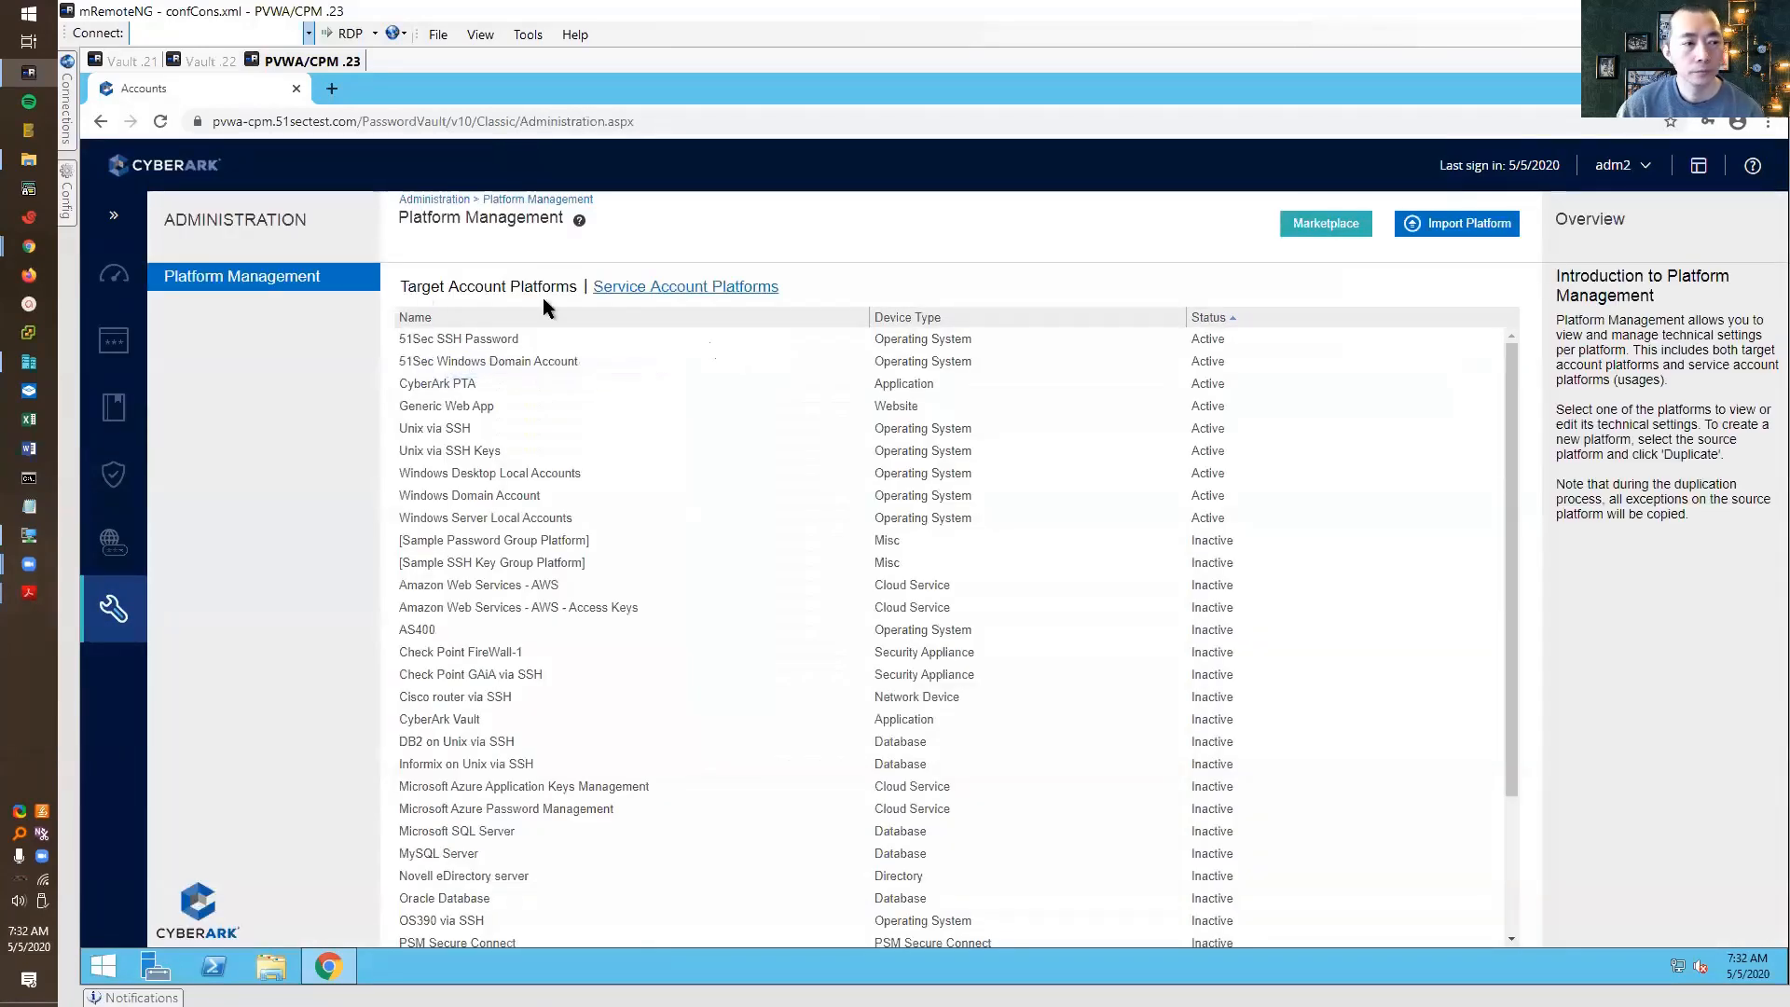
Sign into PVWA as administrator and list the 12 safes under Policies > Access Control
click(130, 61)
click(214, 61)
click(303, 60)
click(719, 741)
text(administrator)
key(Tab)
text(•••••••)
key(Return)
click(105, 410)
click(244, 332)
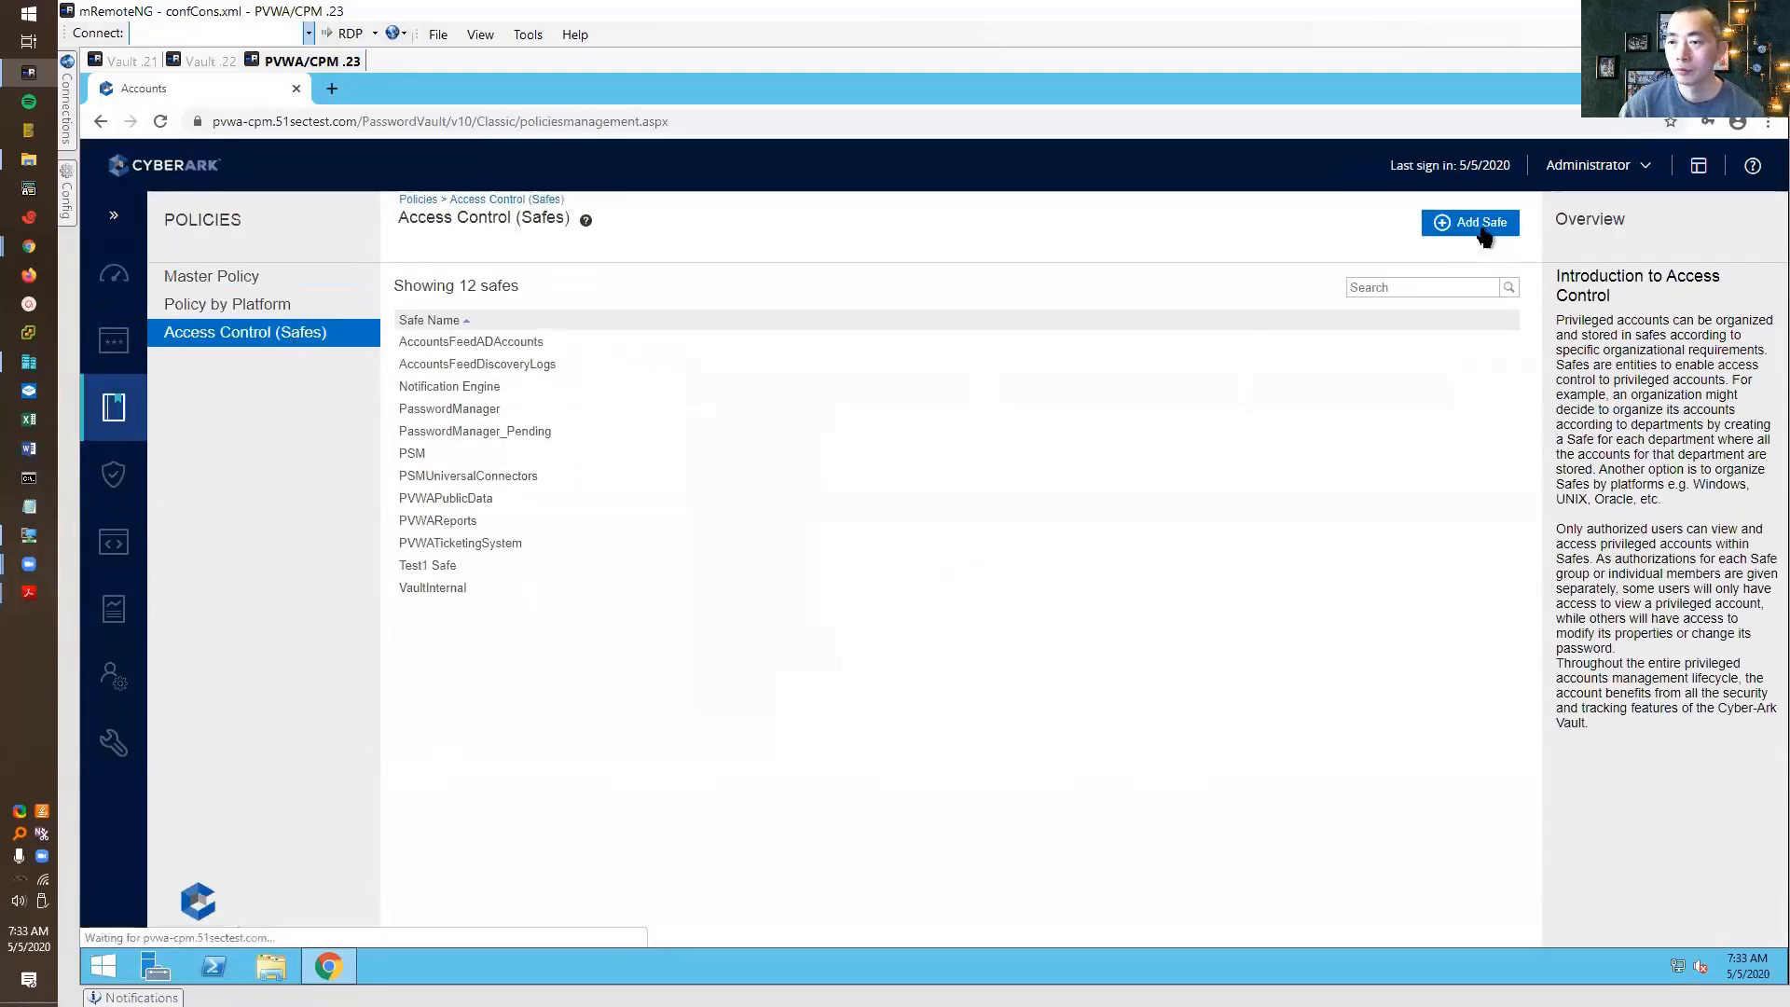
Create a new safe named testdr1-safe keeping the last 5 account versions
click(1481, 228)
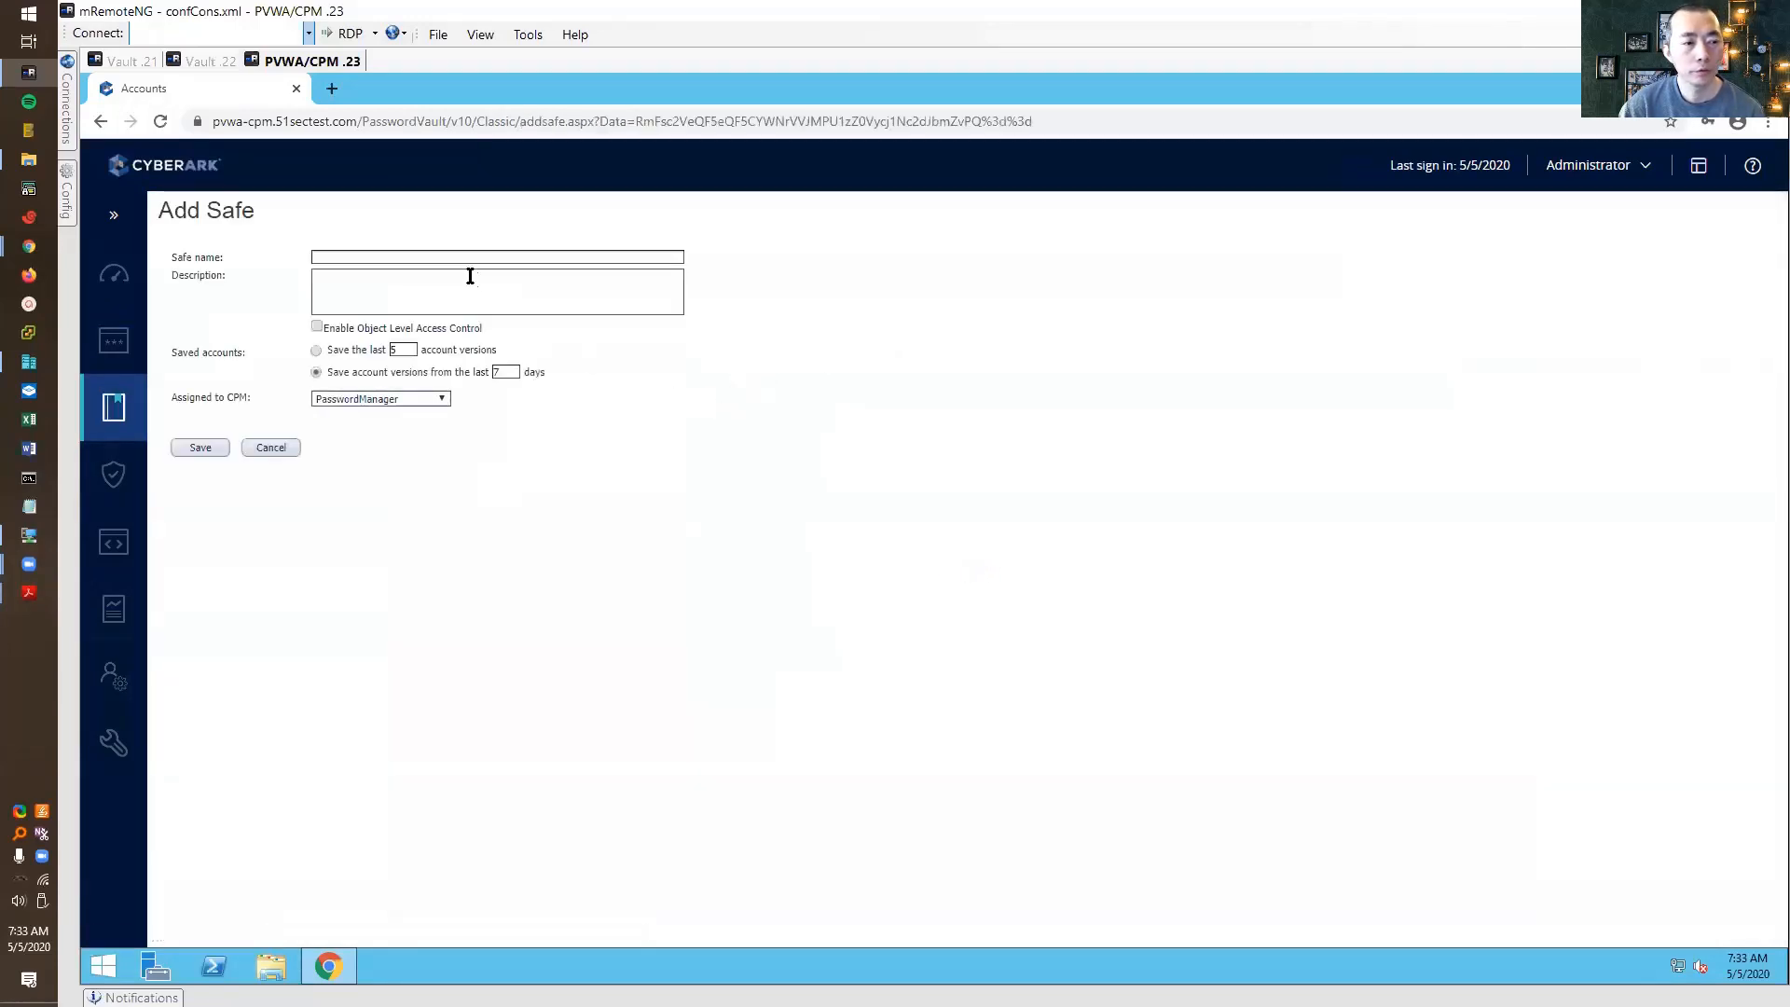
click(456, 254)
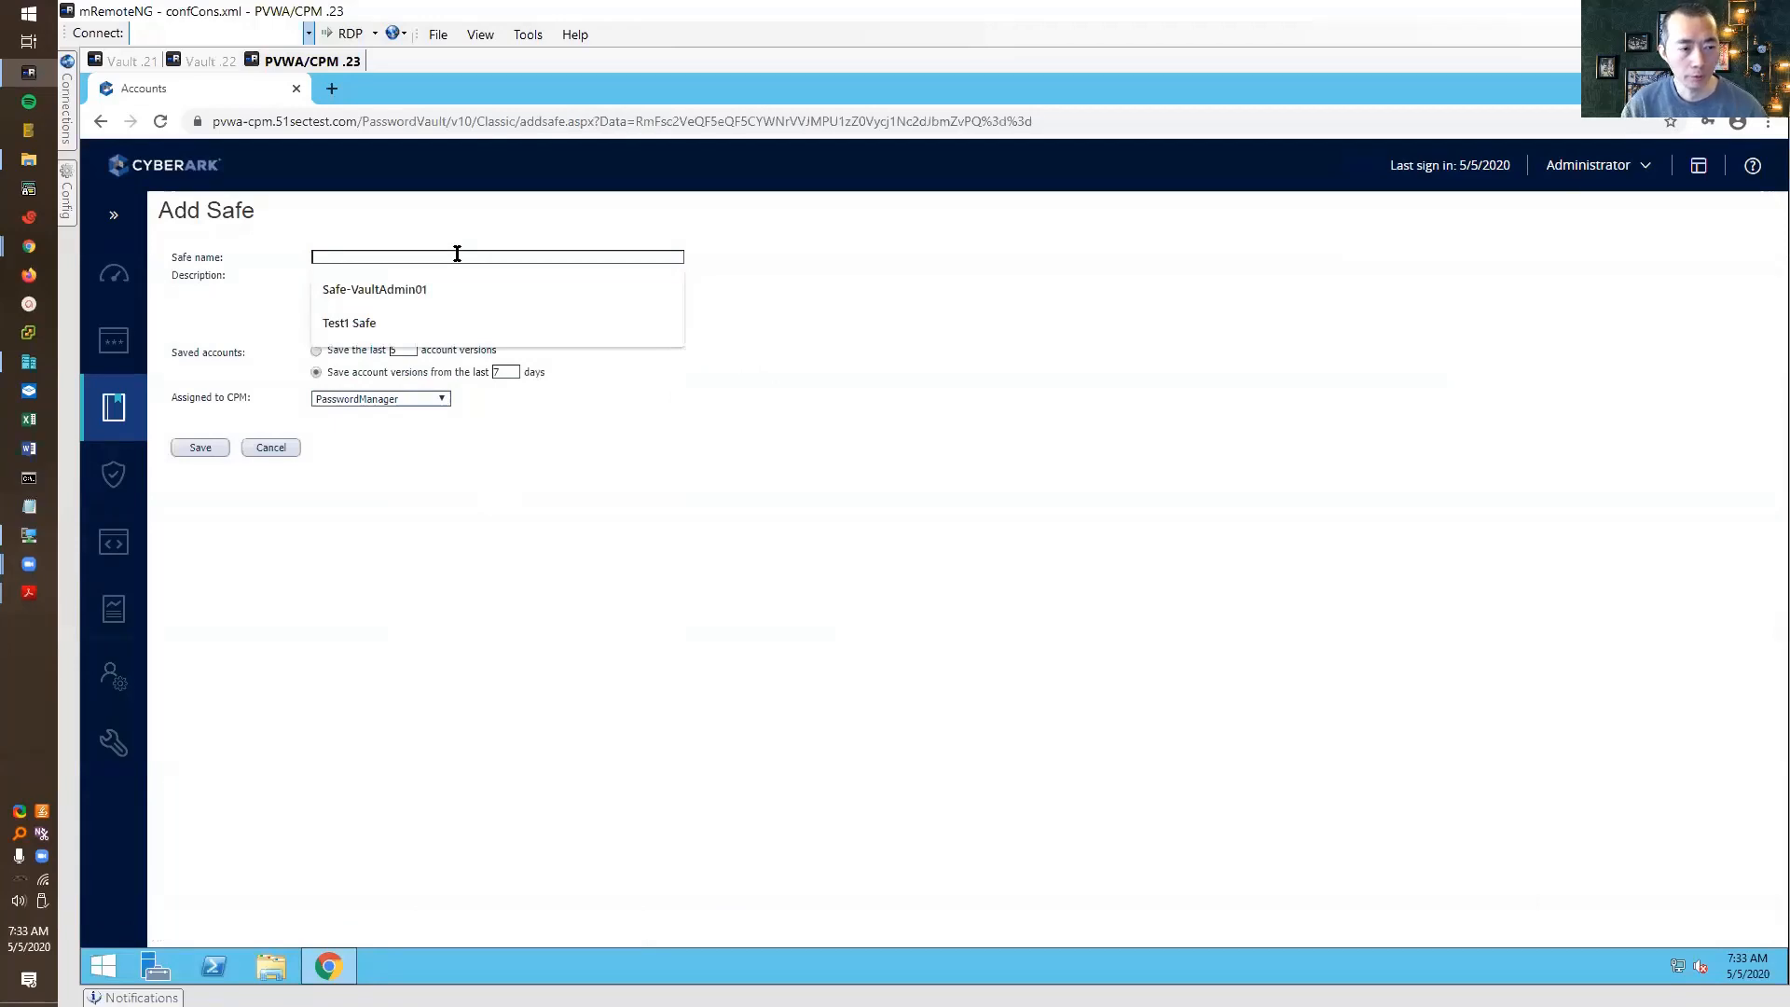
text(testdr1-safe)
click(316, 350)
click(200, 447)
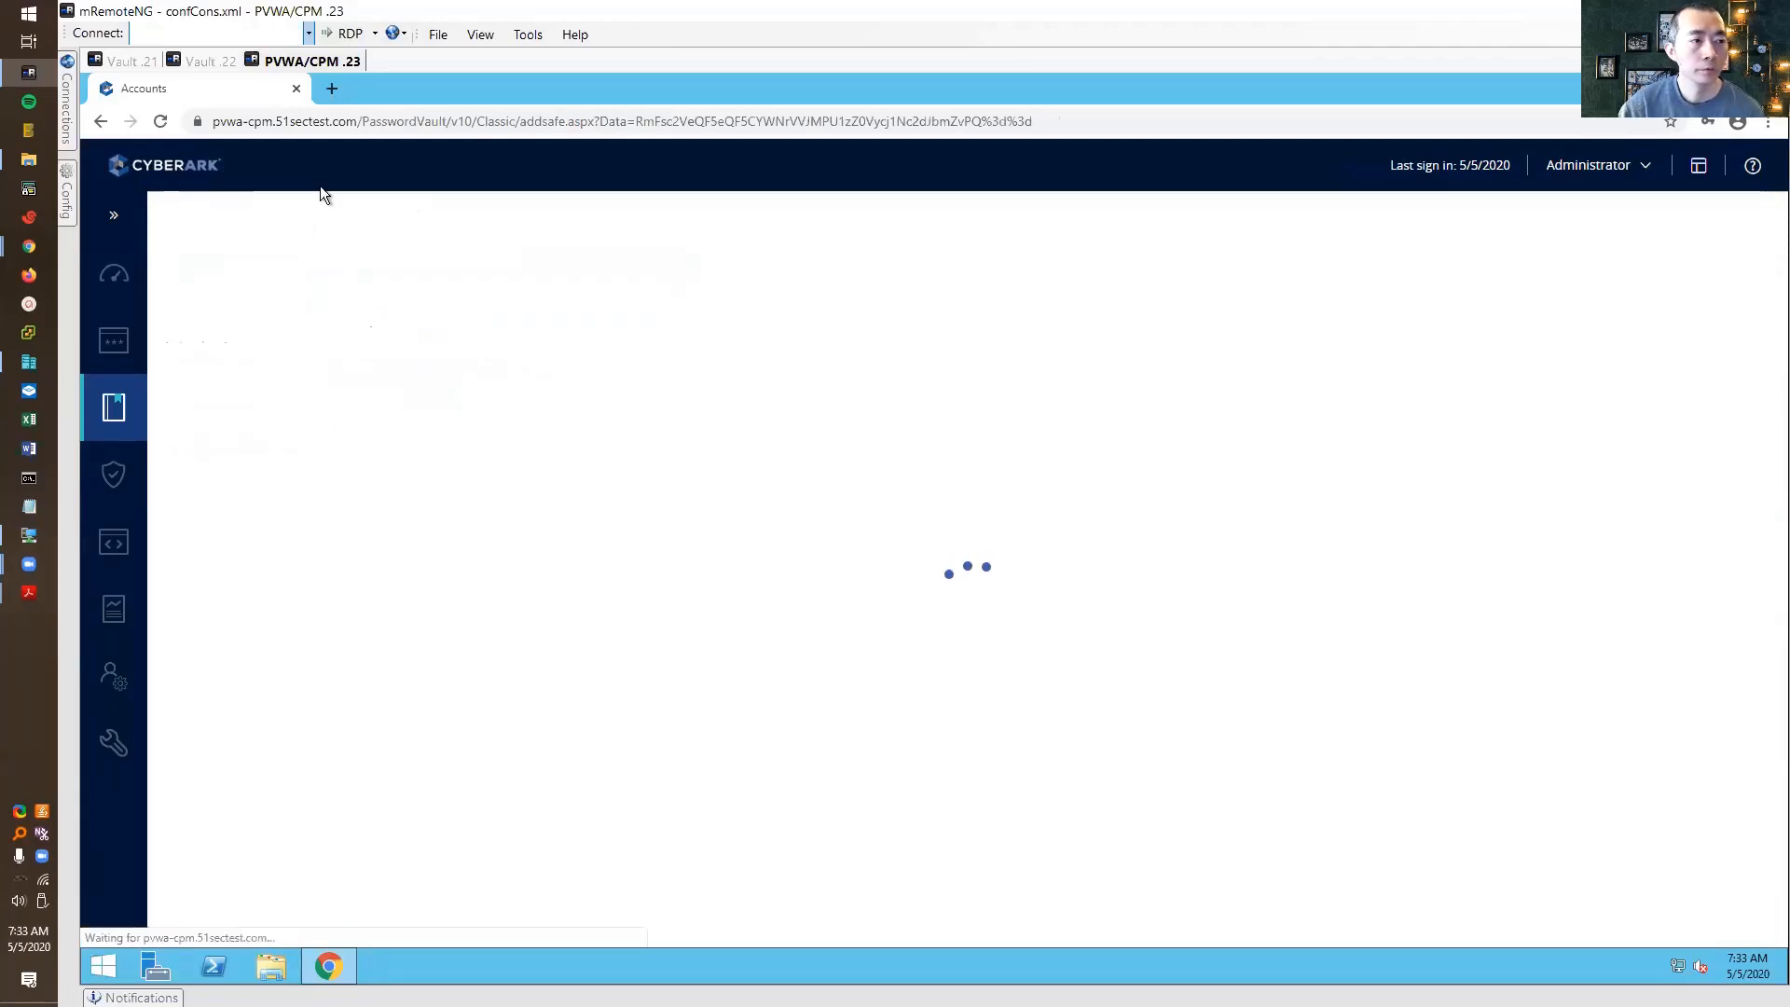
Add testdr1 as a member of the safe, then sign off PVWA
click(580, 334)
click(870, 331)
text(testdr1)
click(1142, 333)
click(1099, 768)
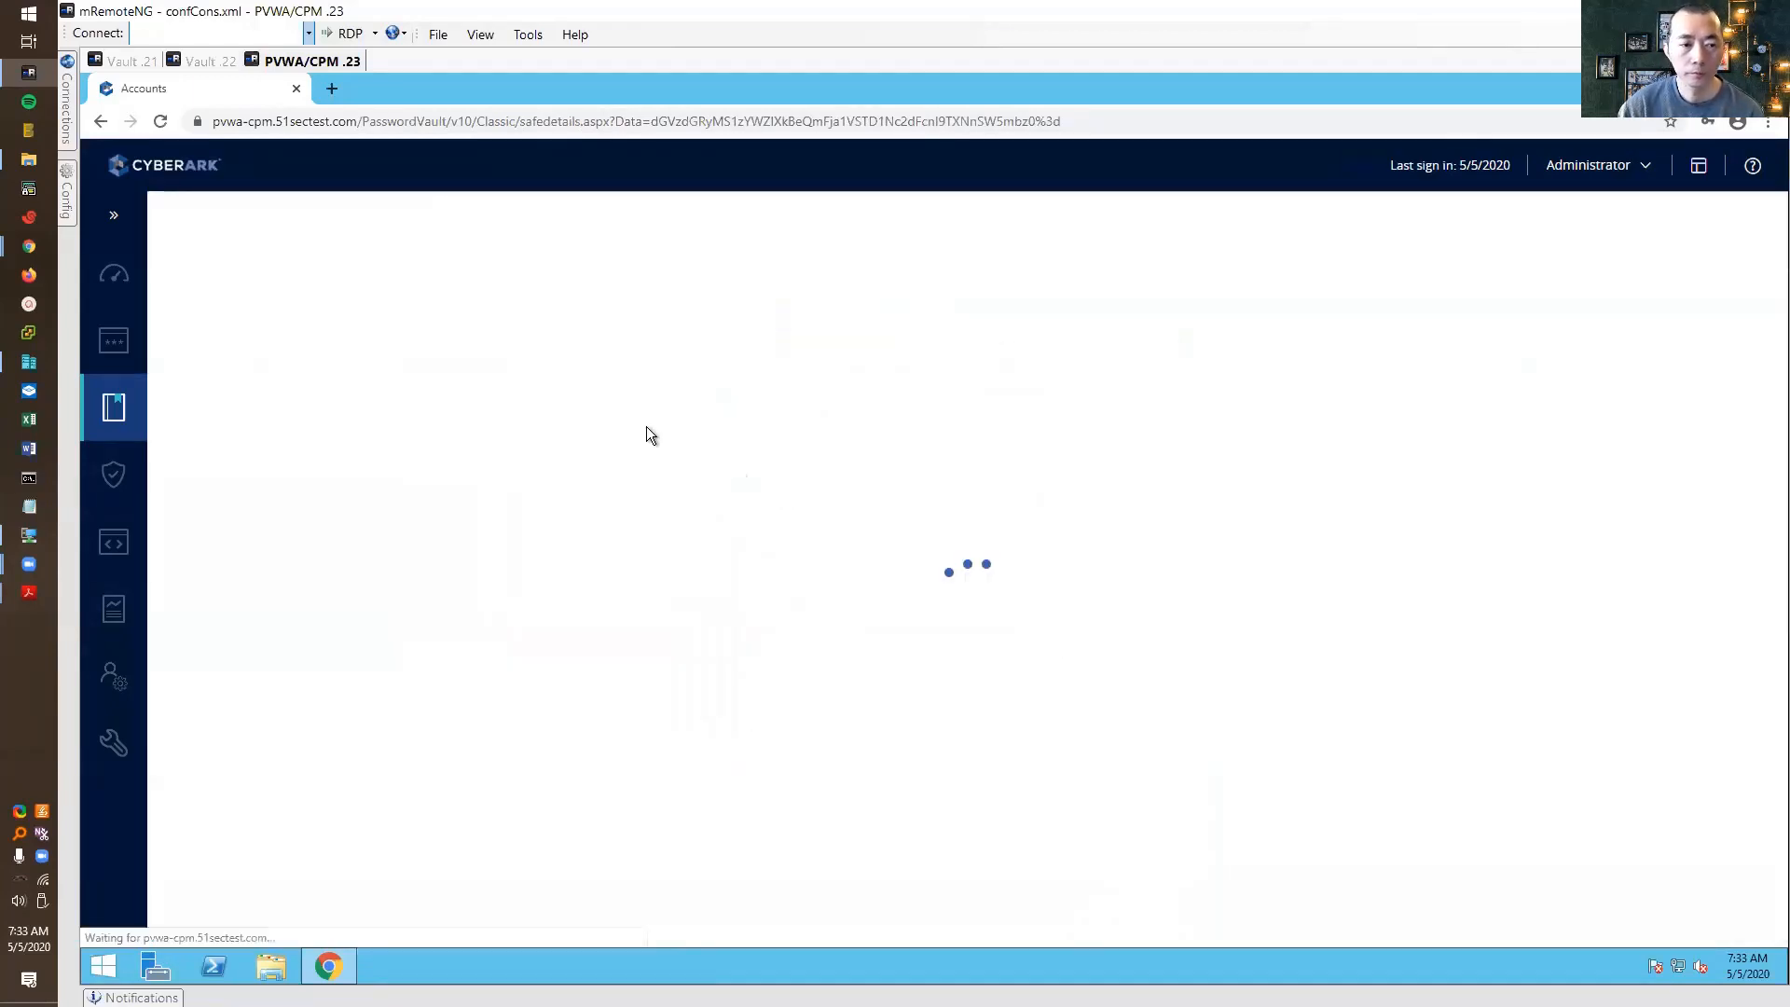
click(1596, 165)
click(1451, 483)
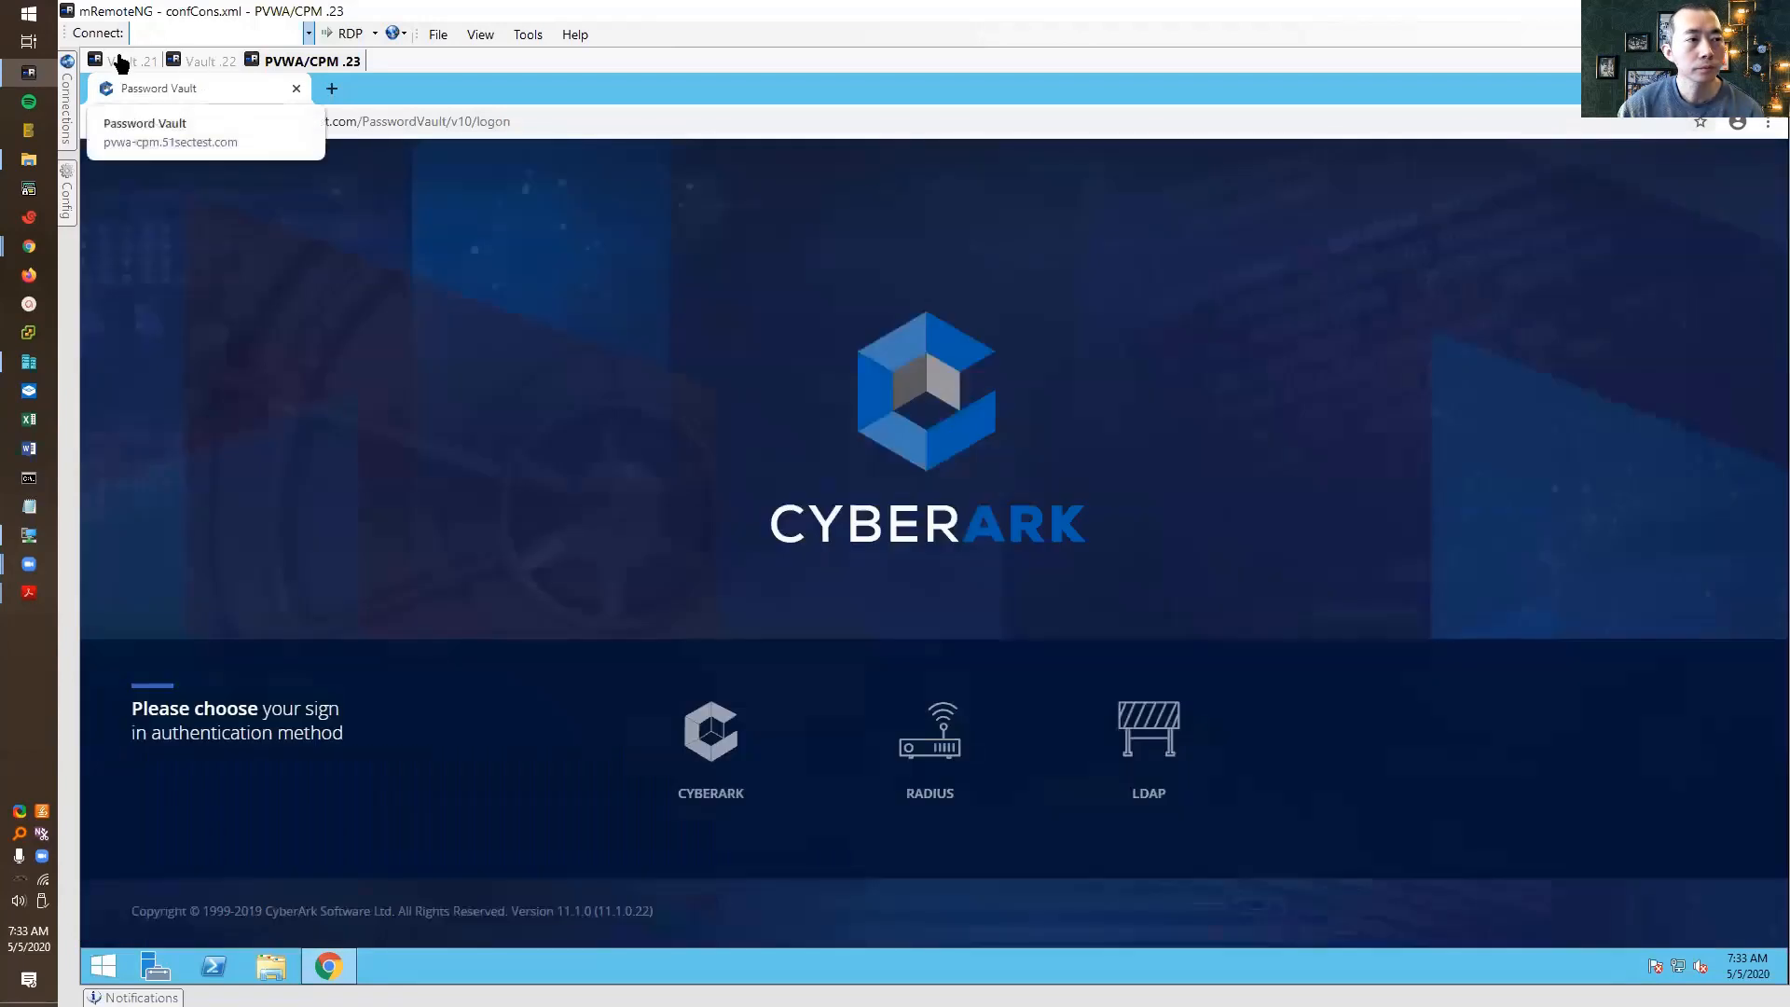
click(130, 60)
Log on to vault 192.168.2.21, retyping the password after an authentication failure
click(280, 139)
key(Return)
click(1048, 579)
text(******)
key(Return)
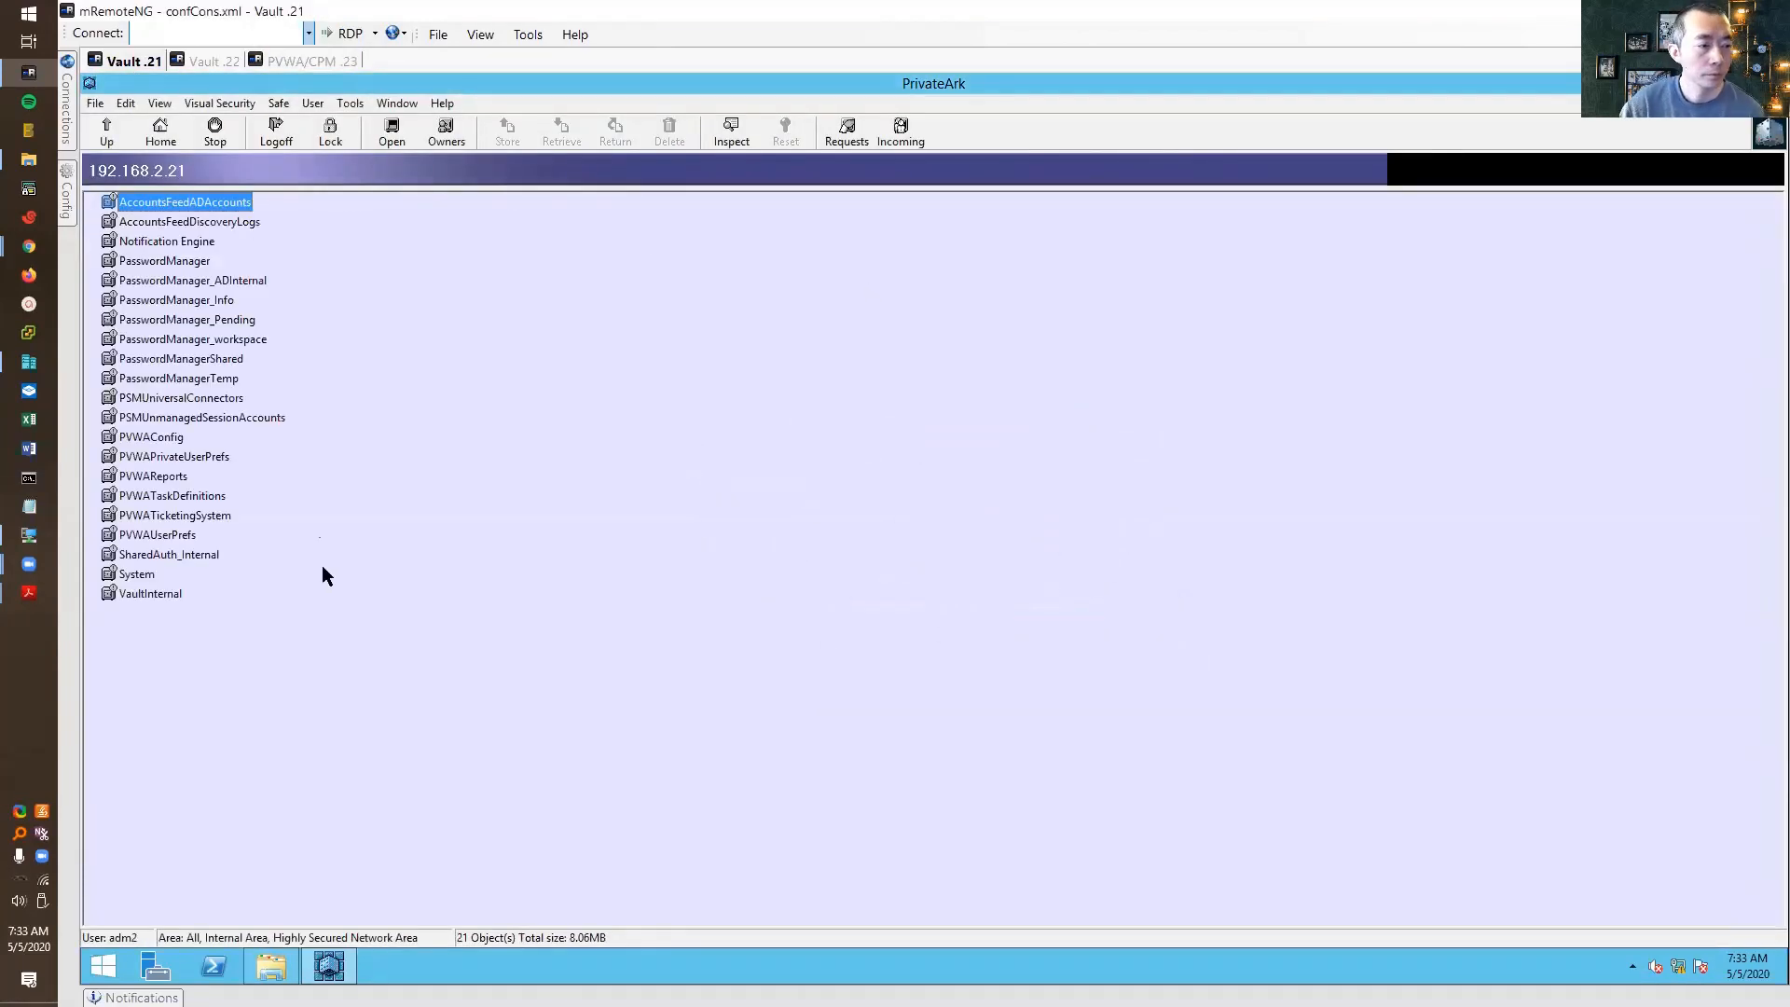
Refresh the safes, log back on as administrator, select testdr1-safe, and open the PrivateArk Server console
click(177, 596)
click(197, 267)
right_click(379, 320)
click(395, 373)
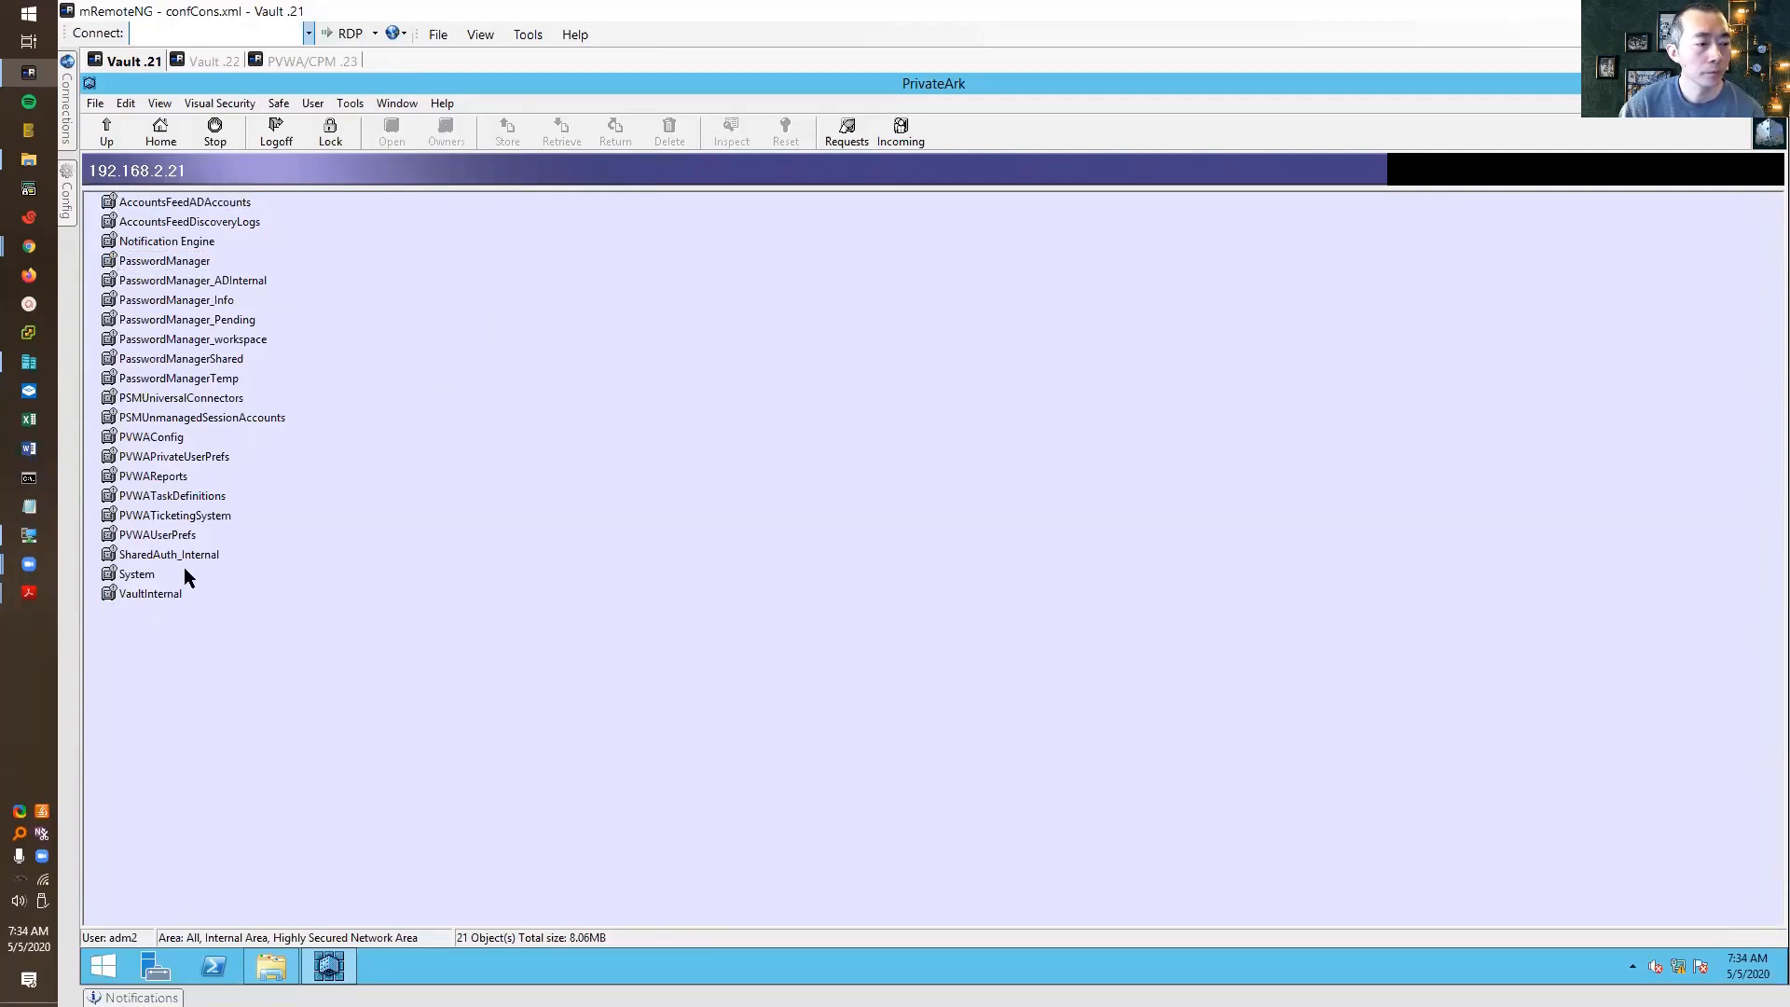
click(276, 130)
text(administrator)
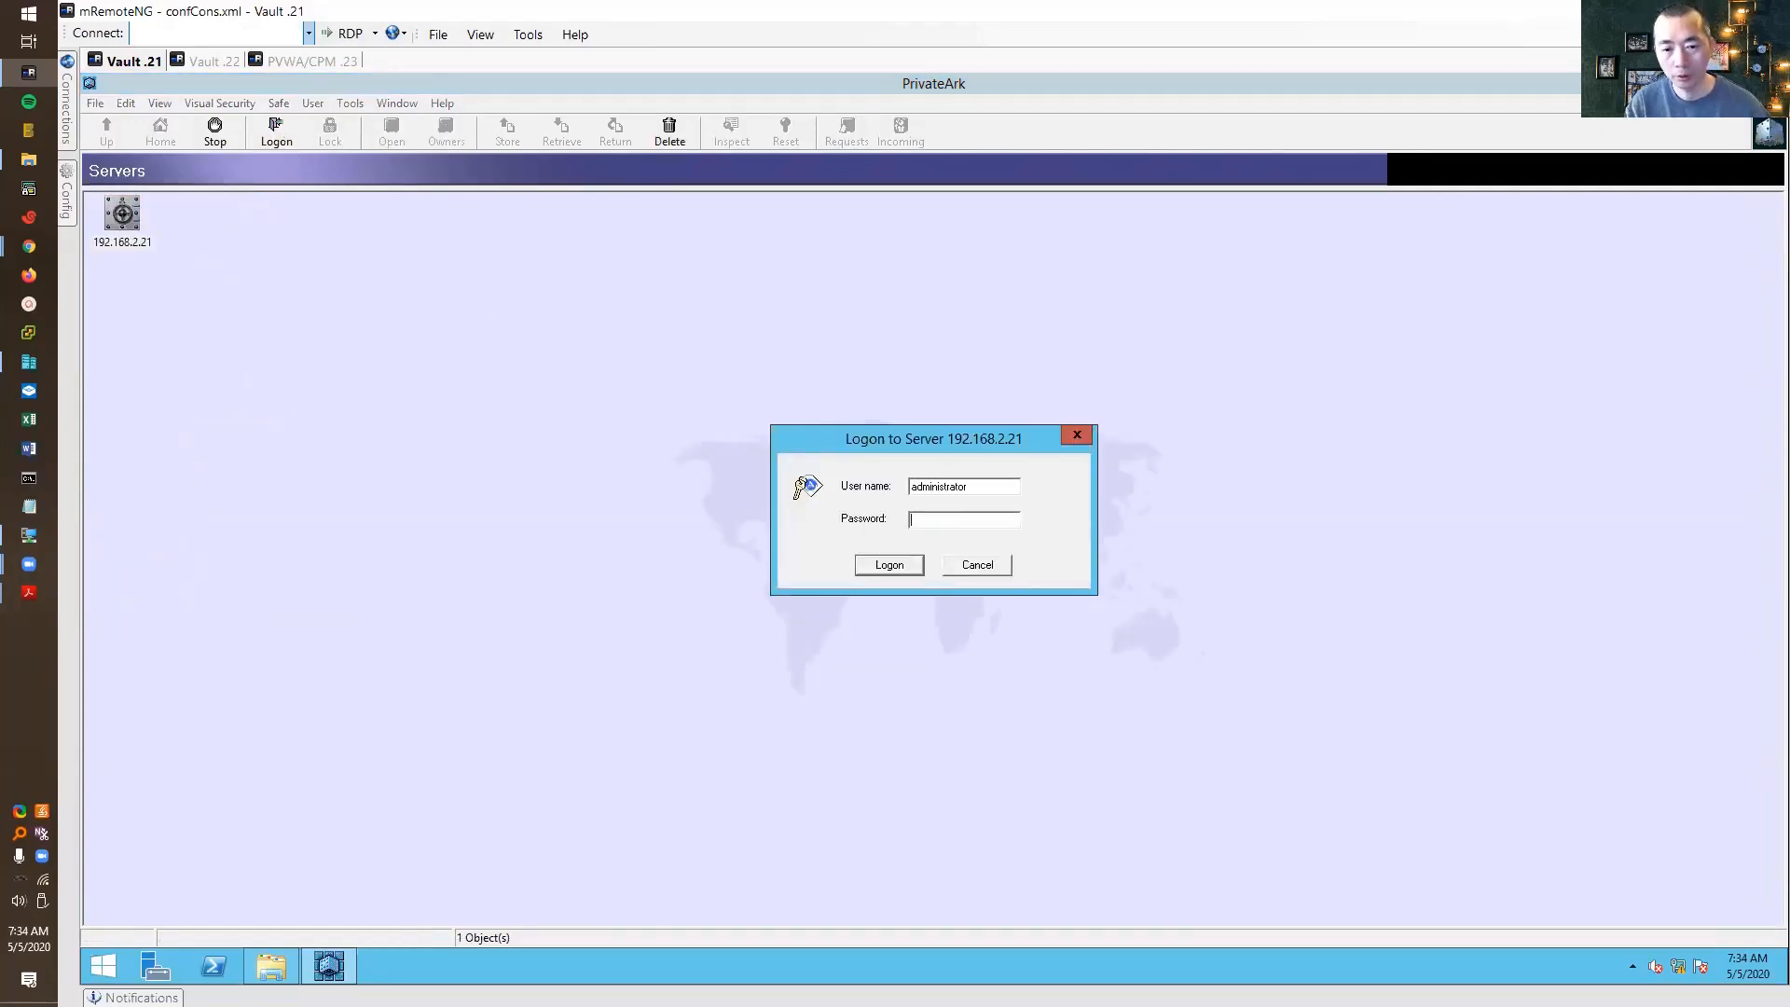
key(Return)
click(149, 691)
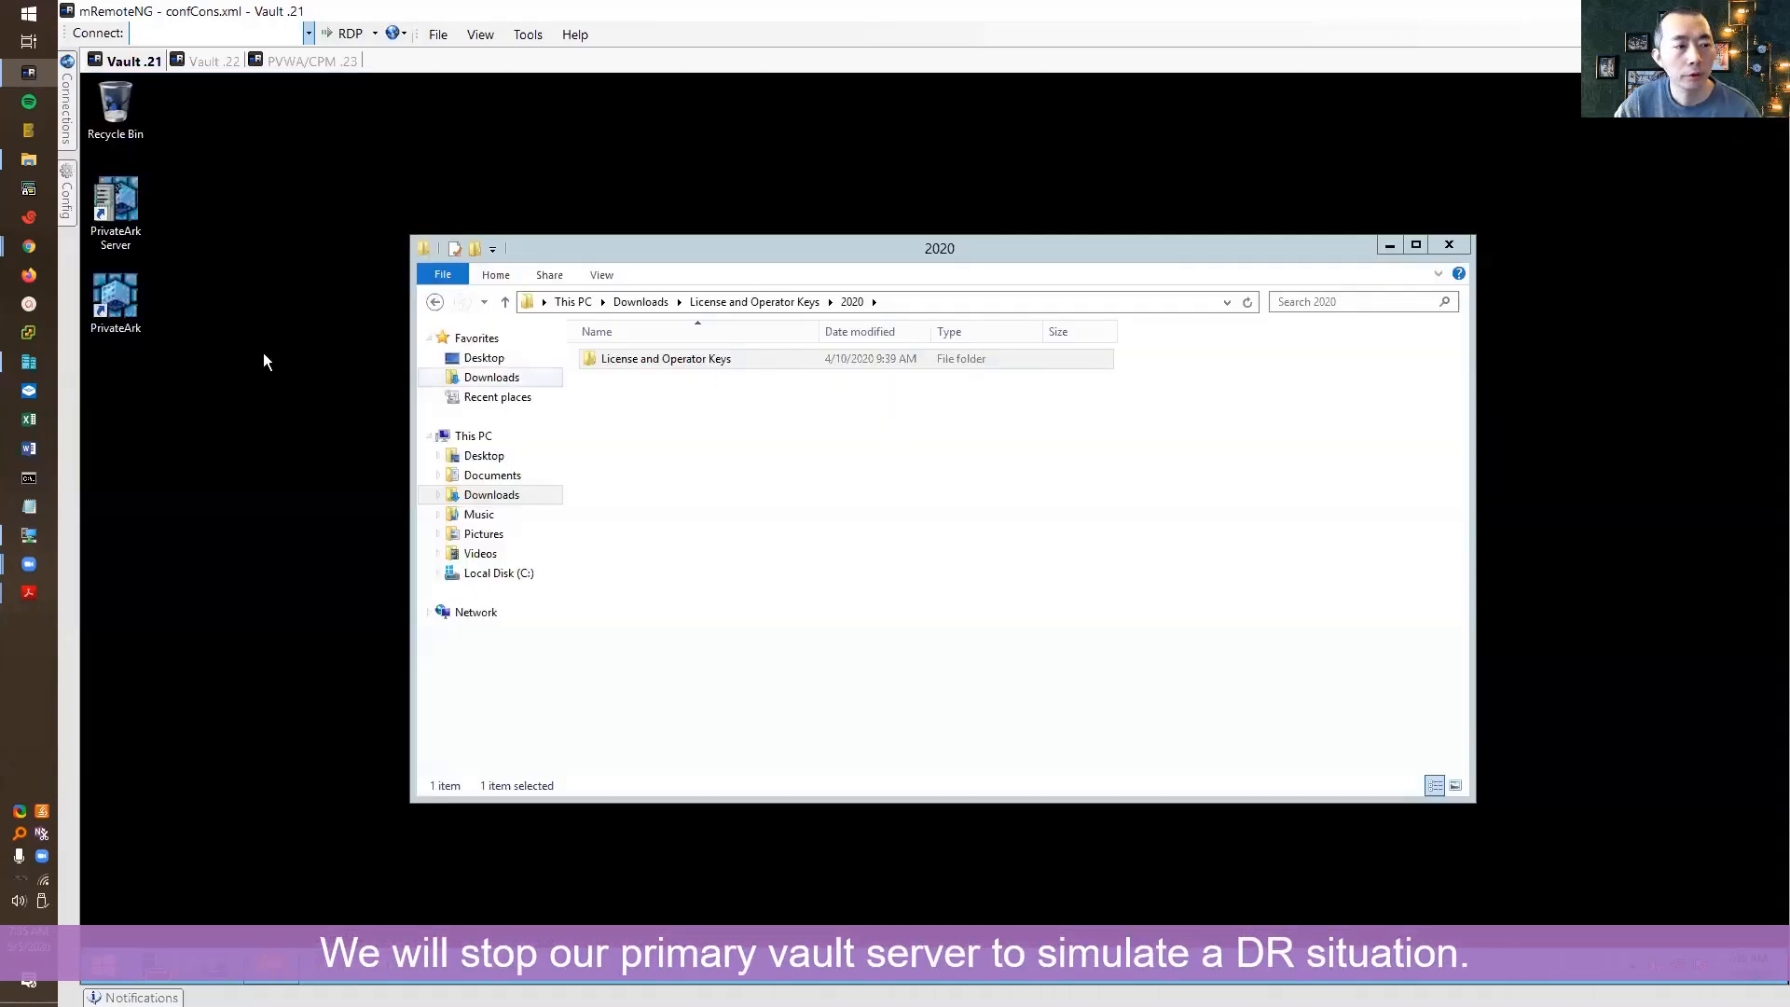
click(121, 212)
double_click(121, 212)
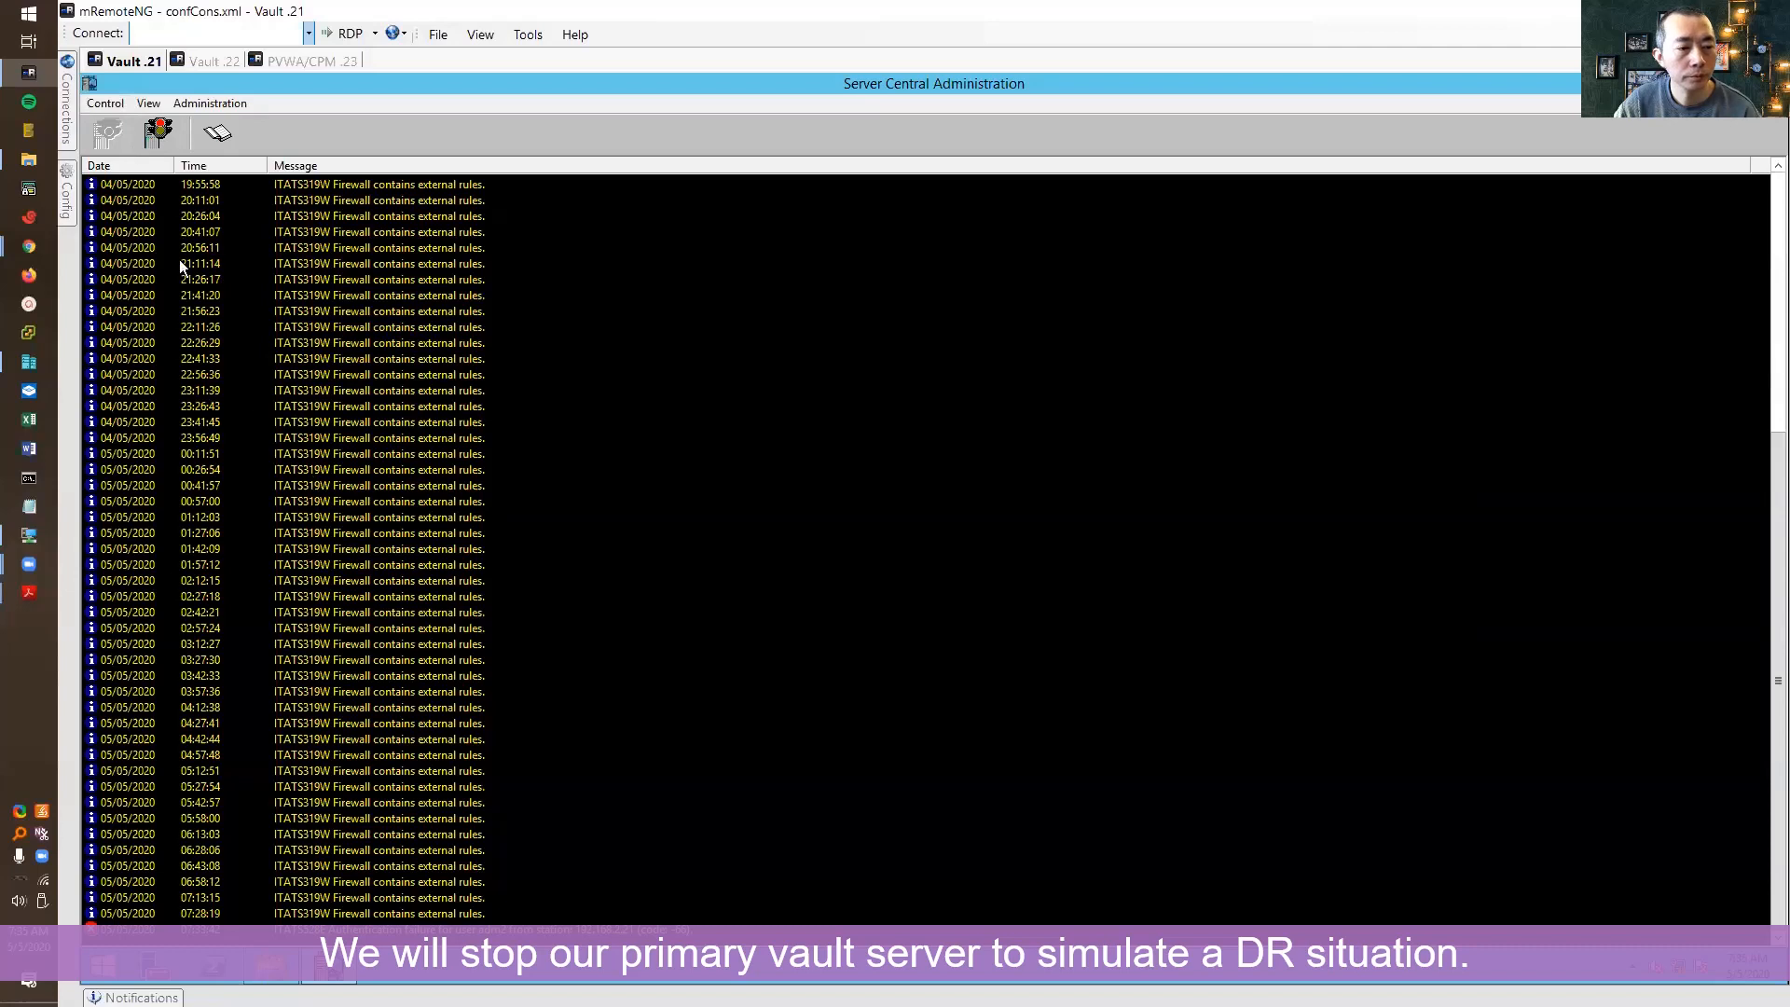
Stop the primary vault server using a Normal shutdown and confirm it
click(159, 134)
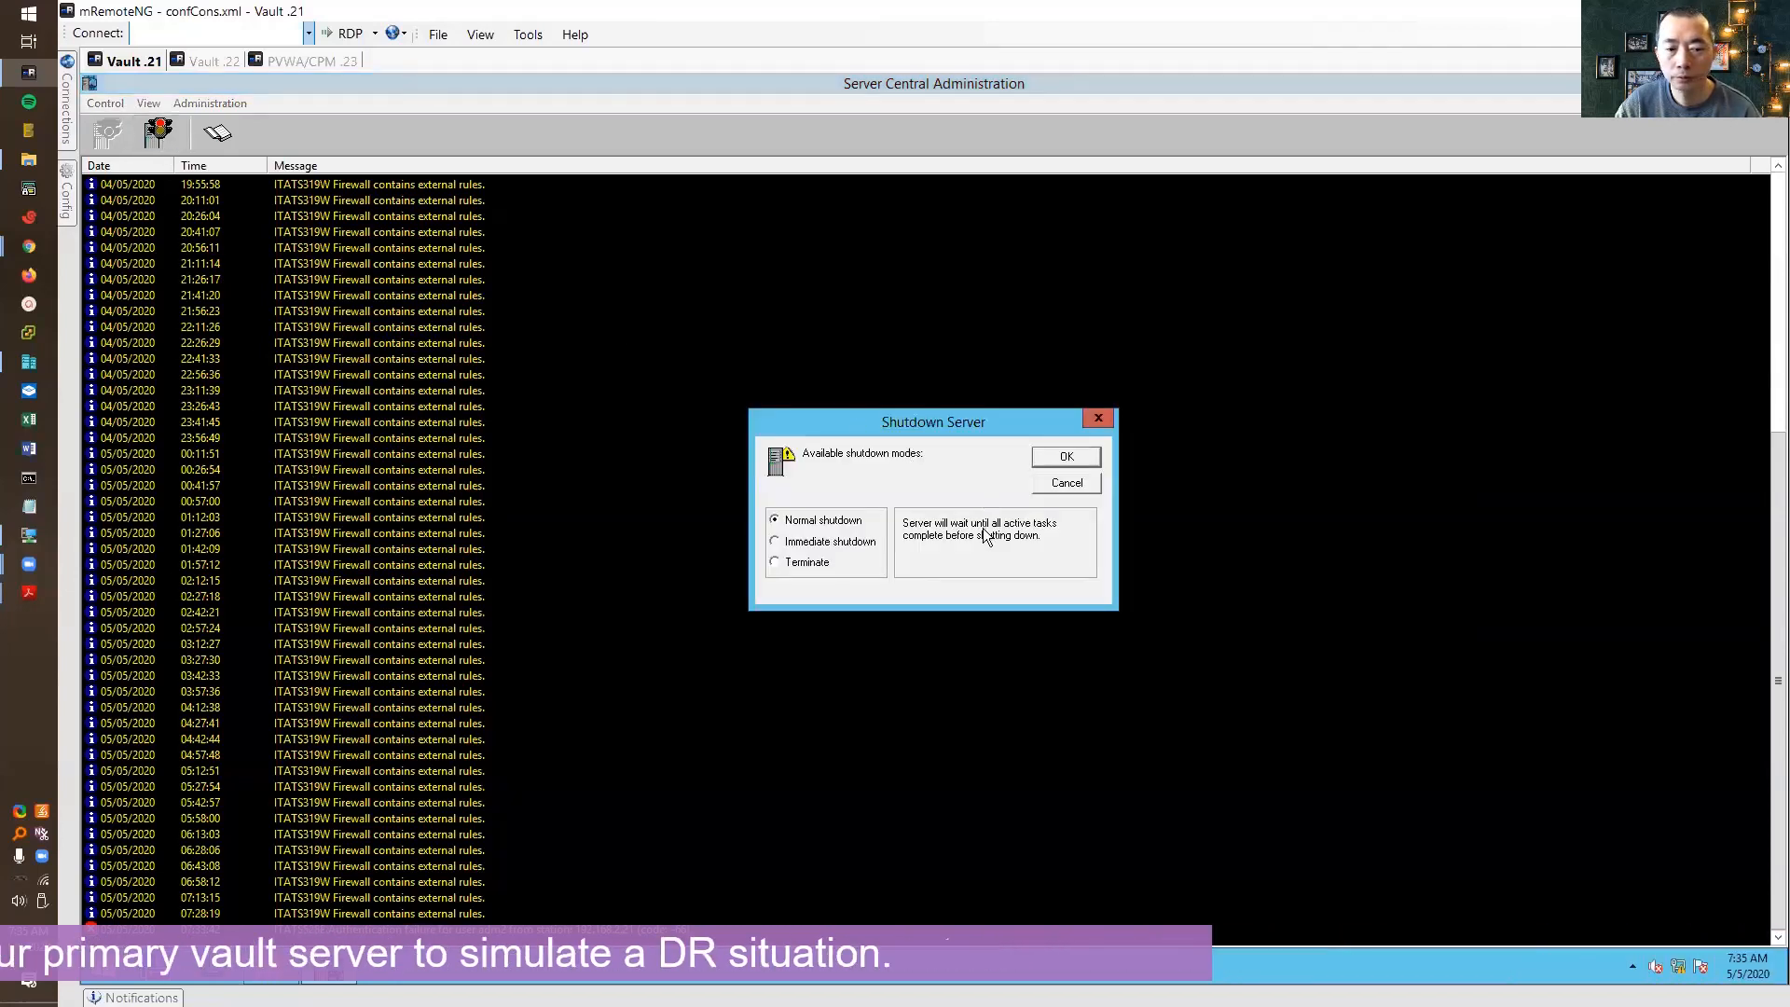
click(1066, 457)
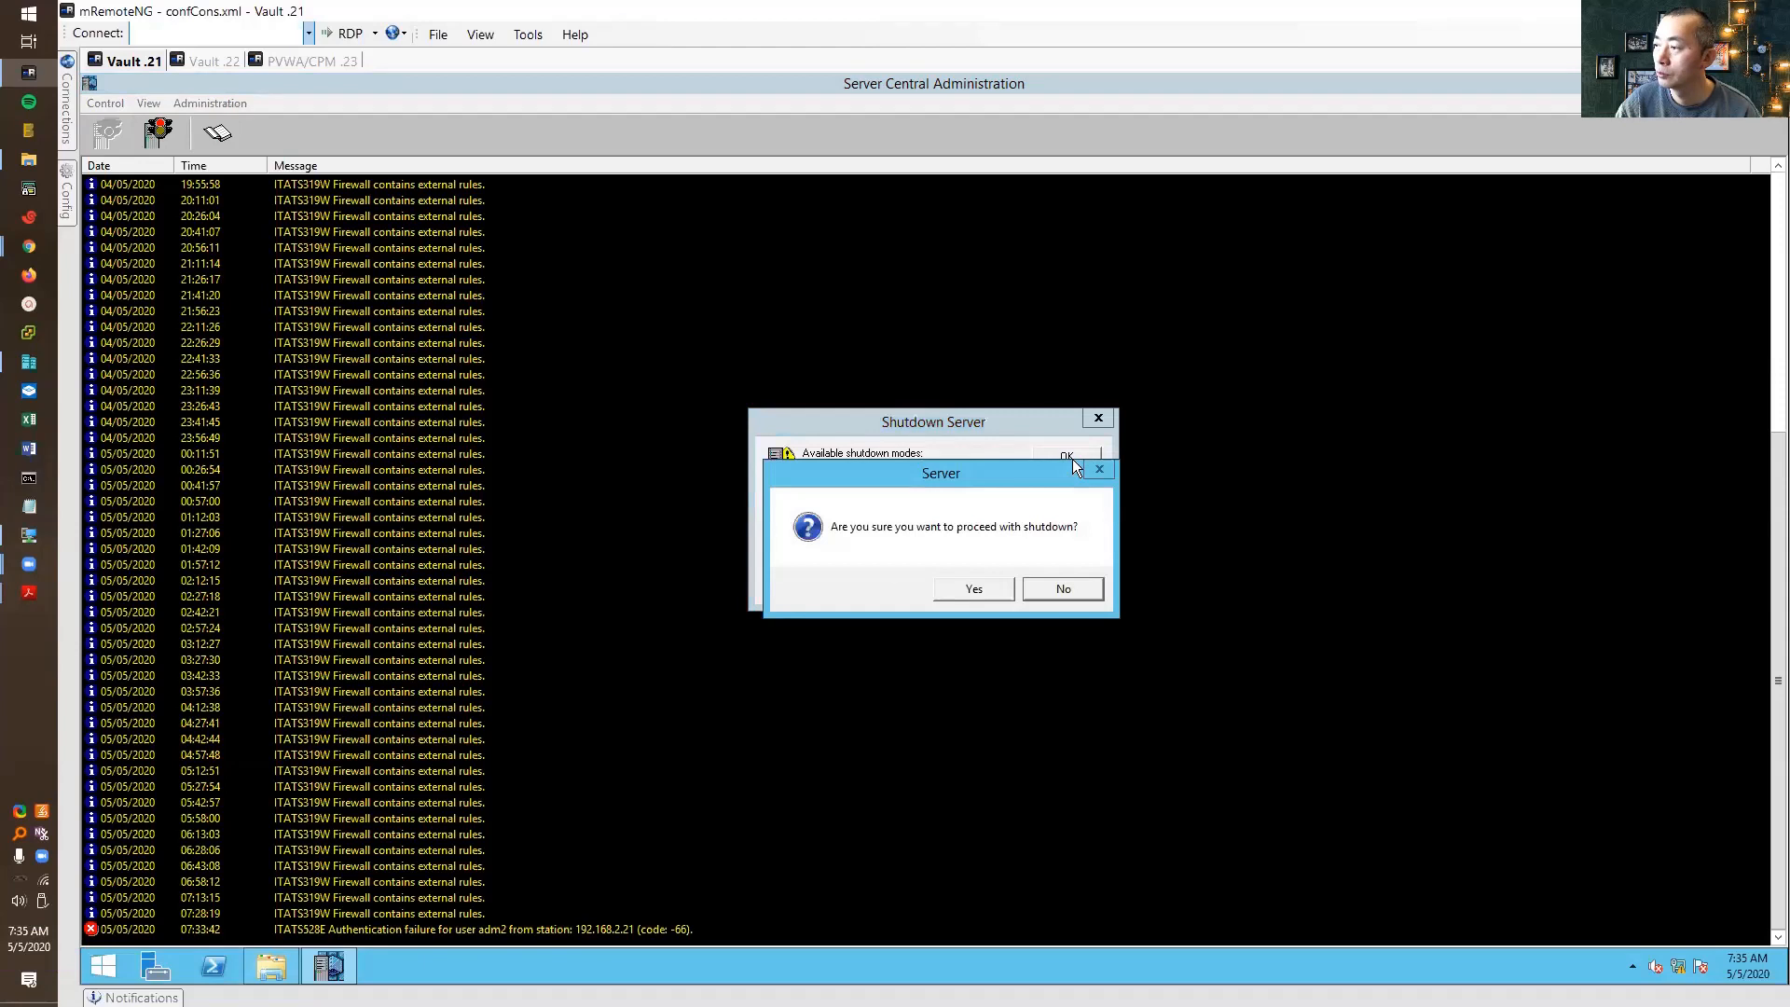
click(992, 593)
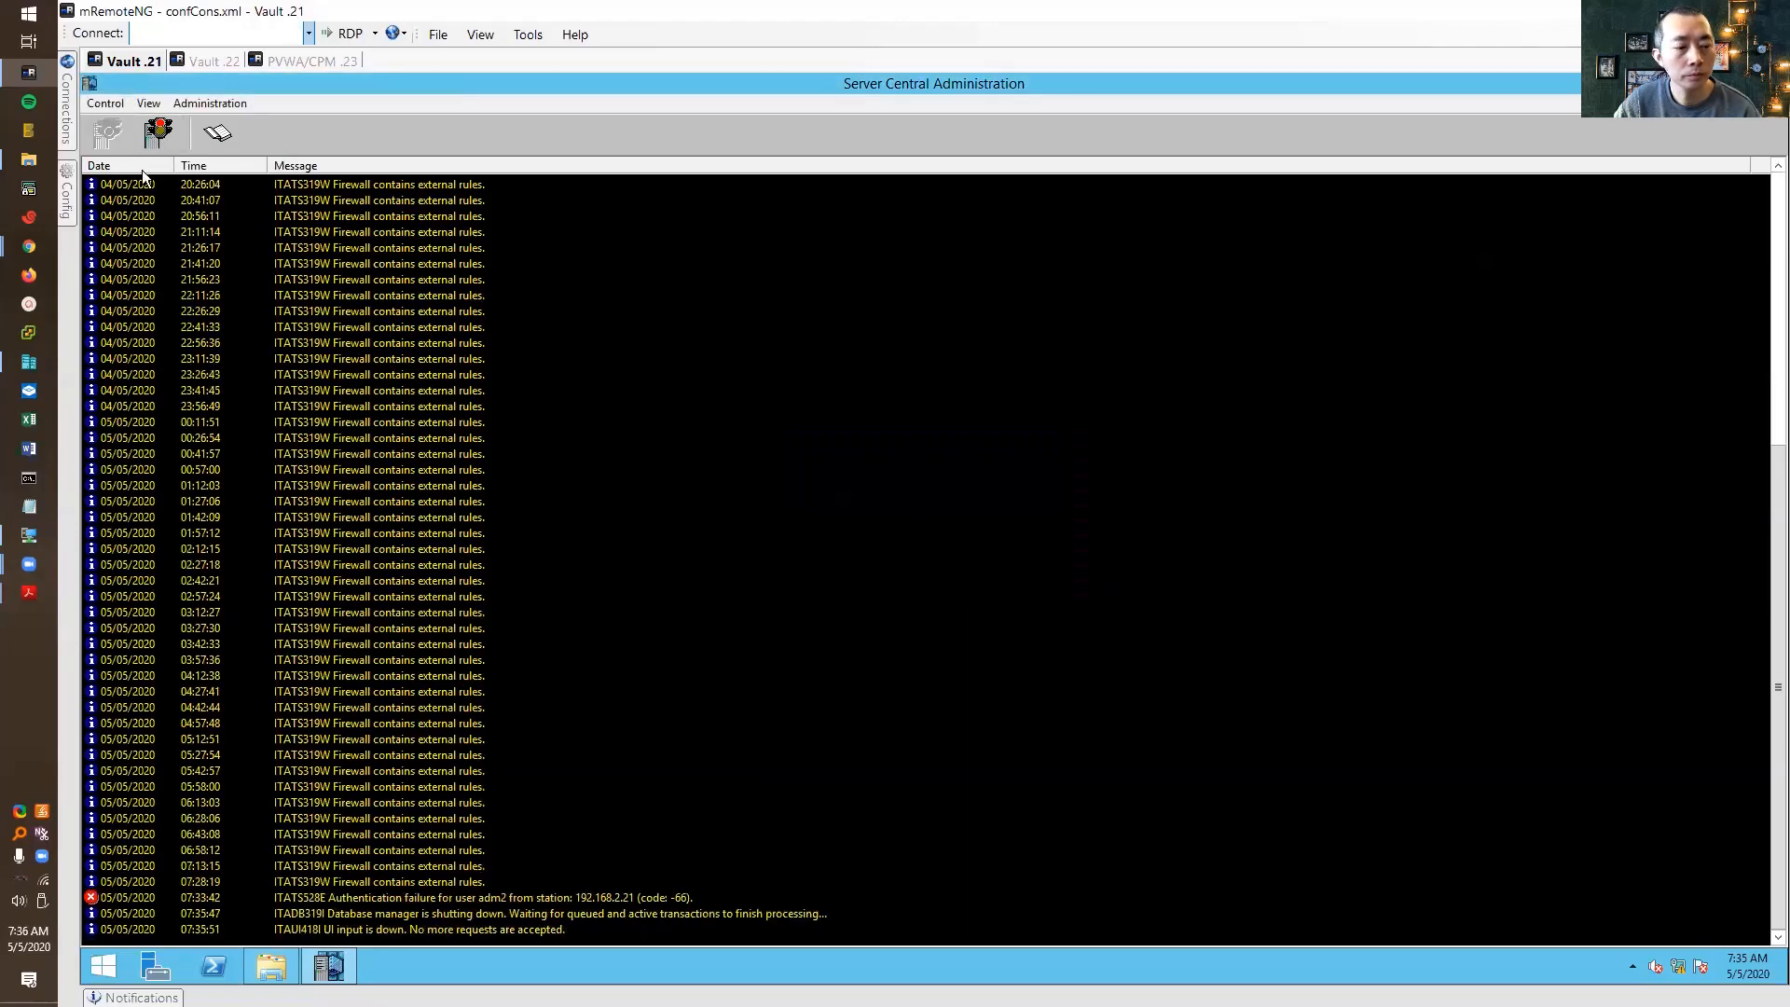
On DR vault .22, close padr.ini and read the end of the PADR\Logs padr log
click(1706, 81)
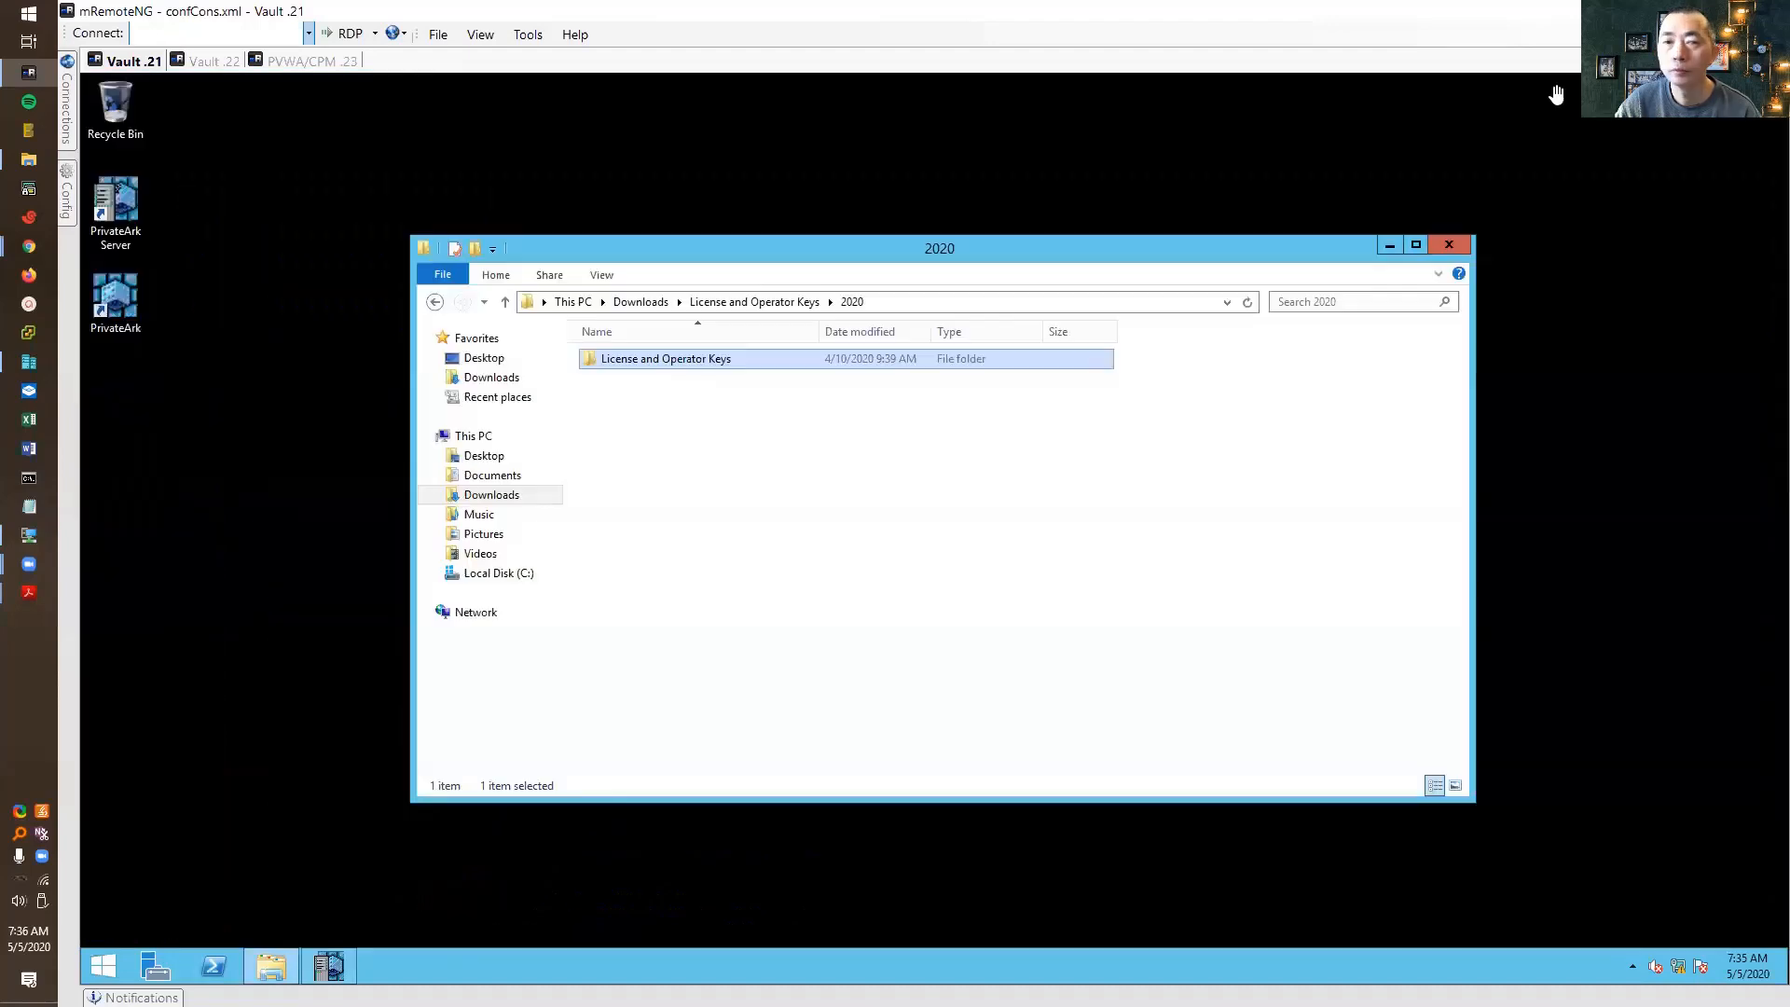
click(211, 62)
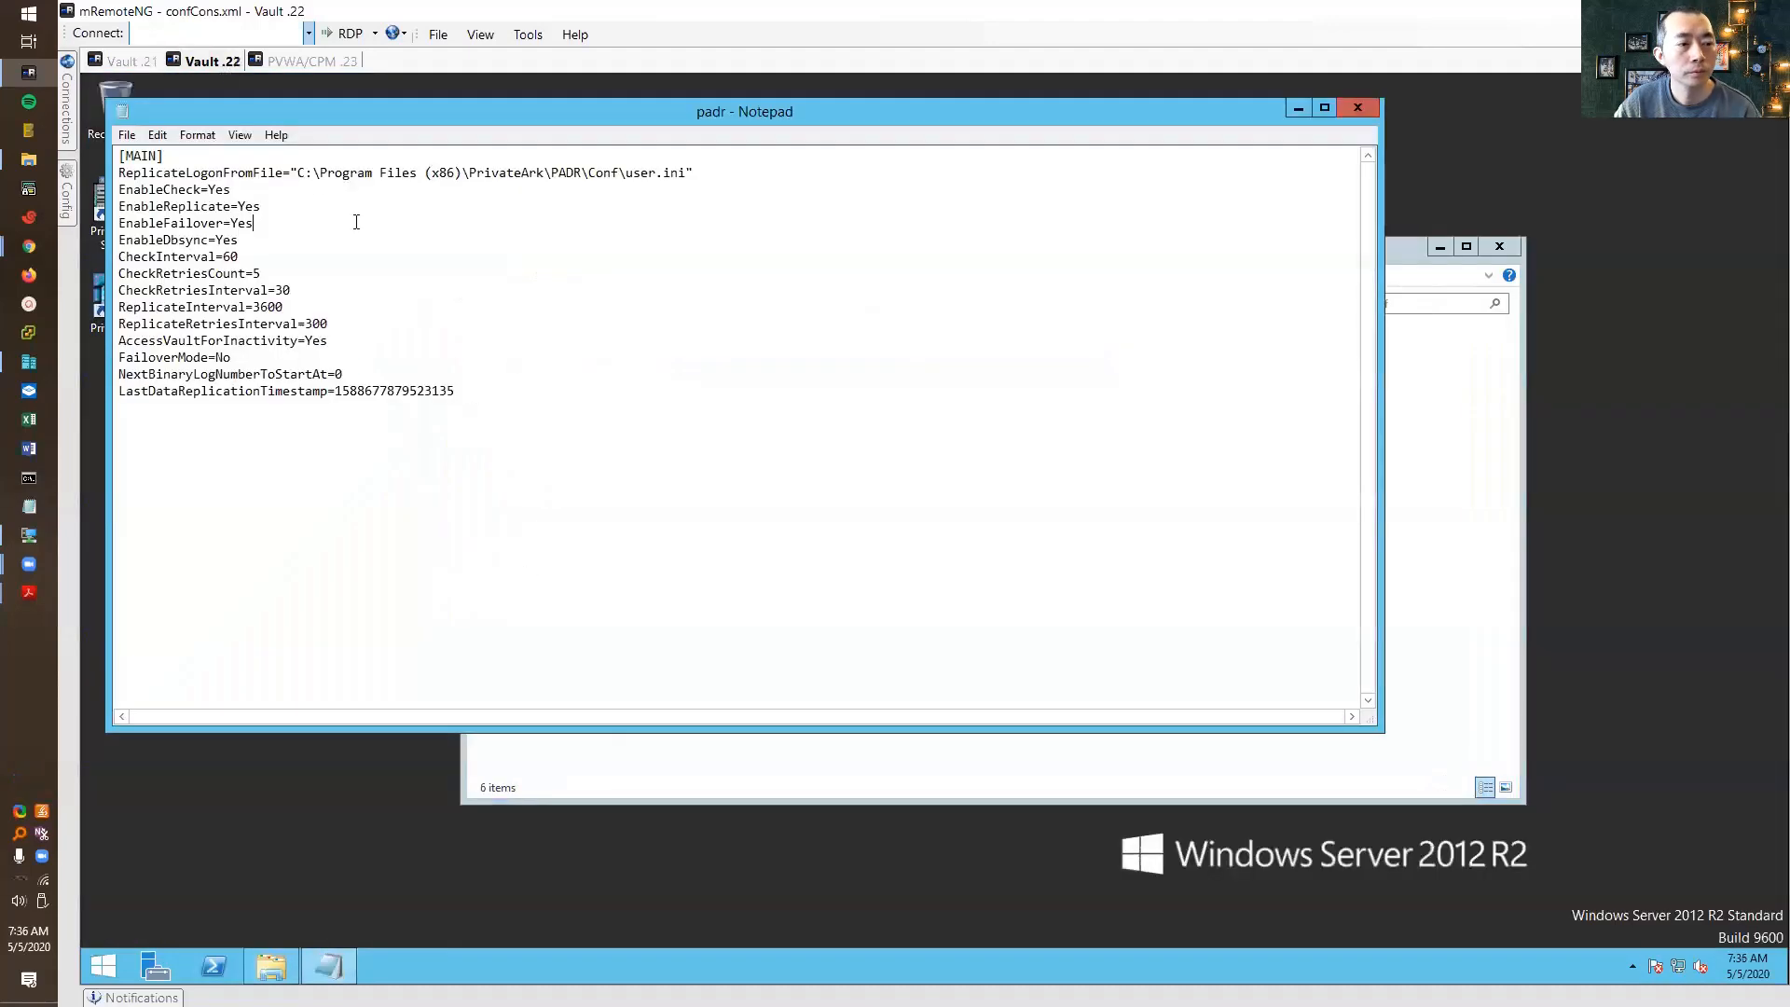
click(1358, 108)
click(953, 304)
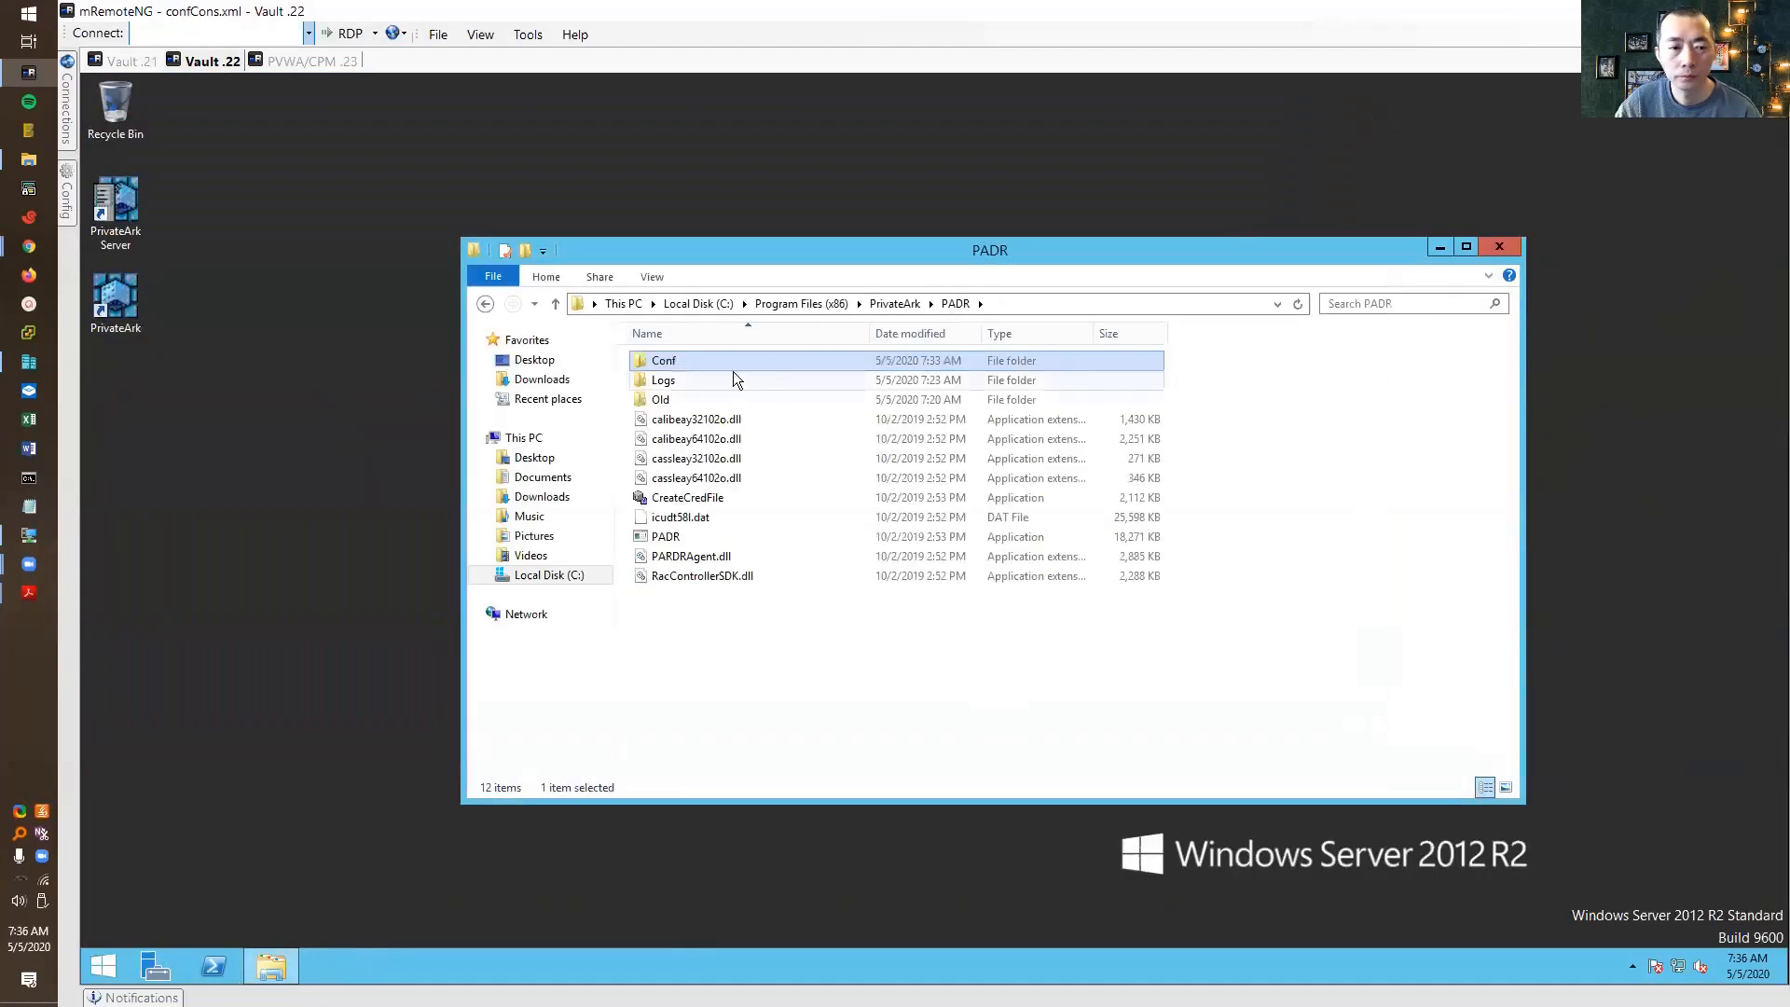
double_click(746, 378)
double_click(689, 399)
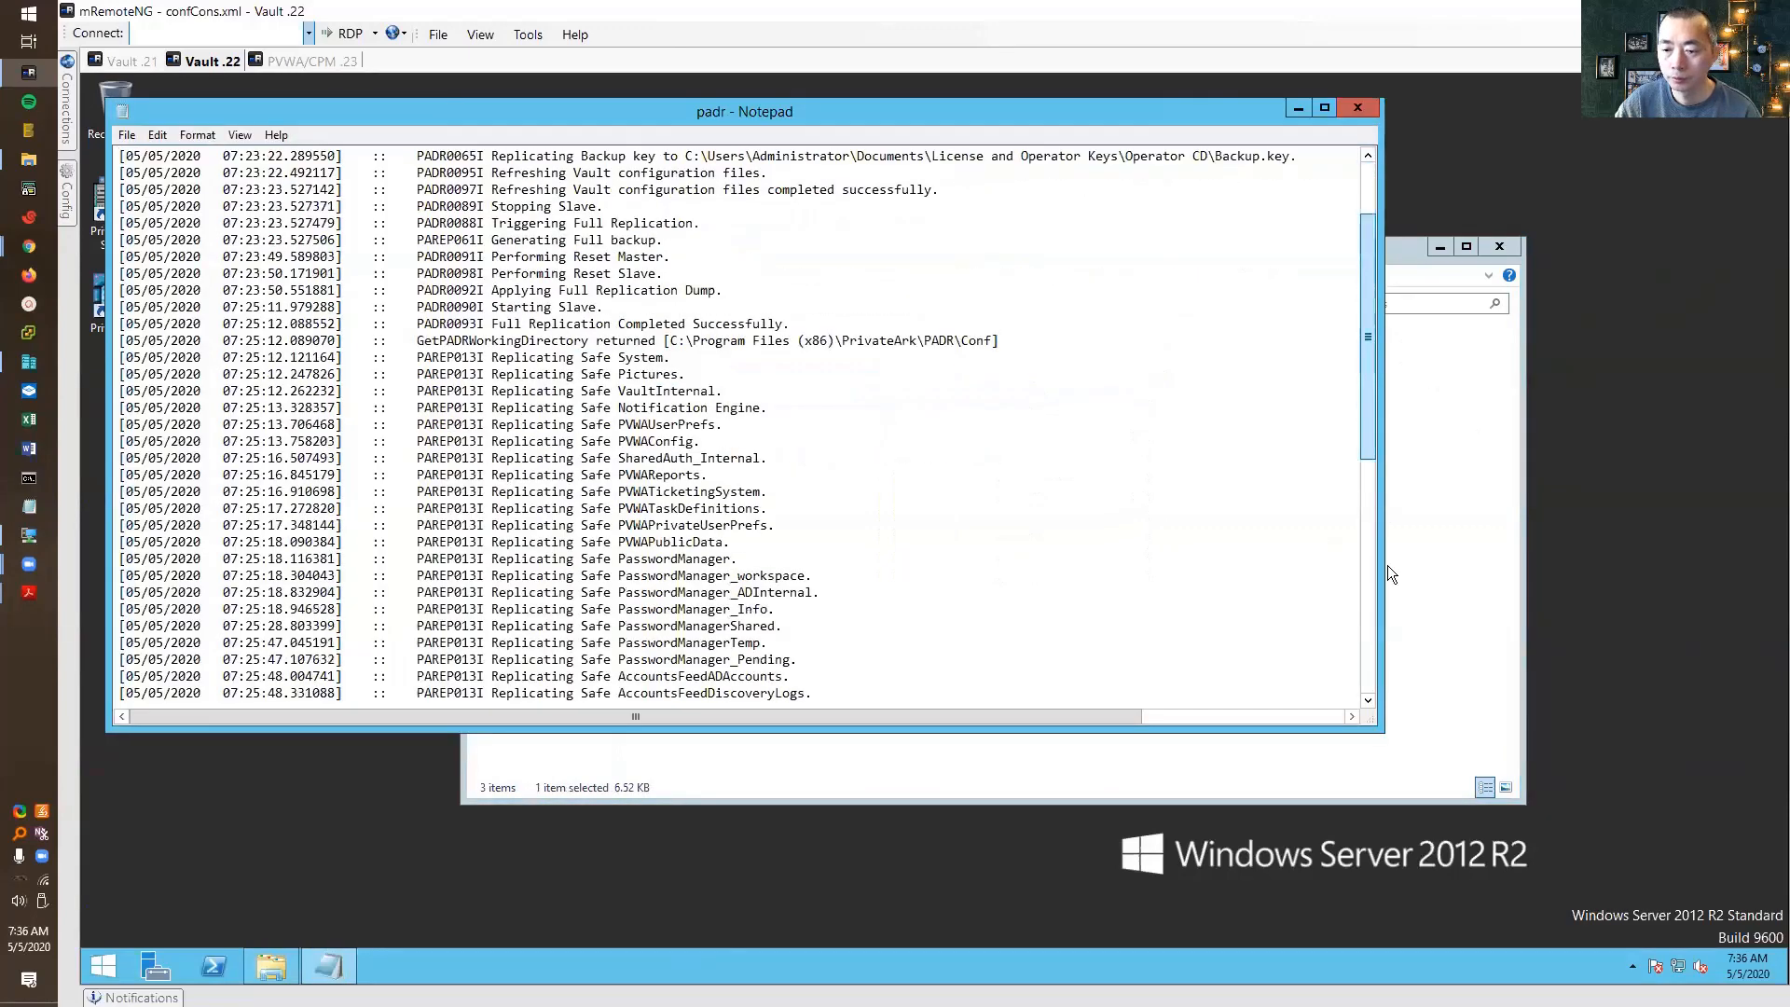
scroll(1074, 697, down, 10)
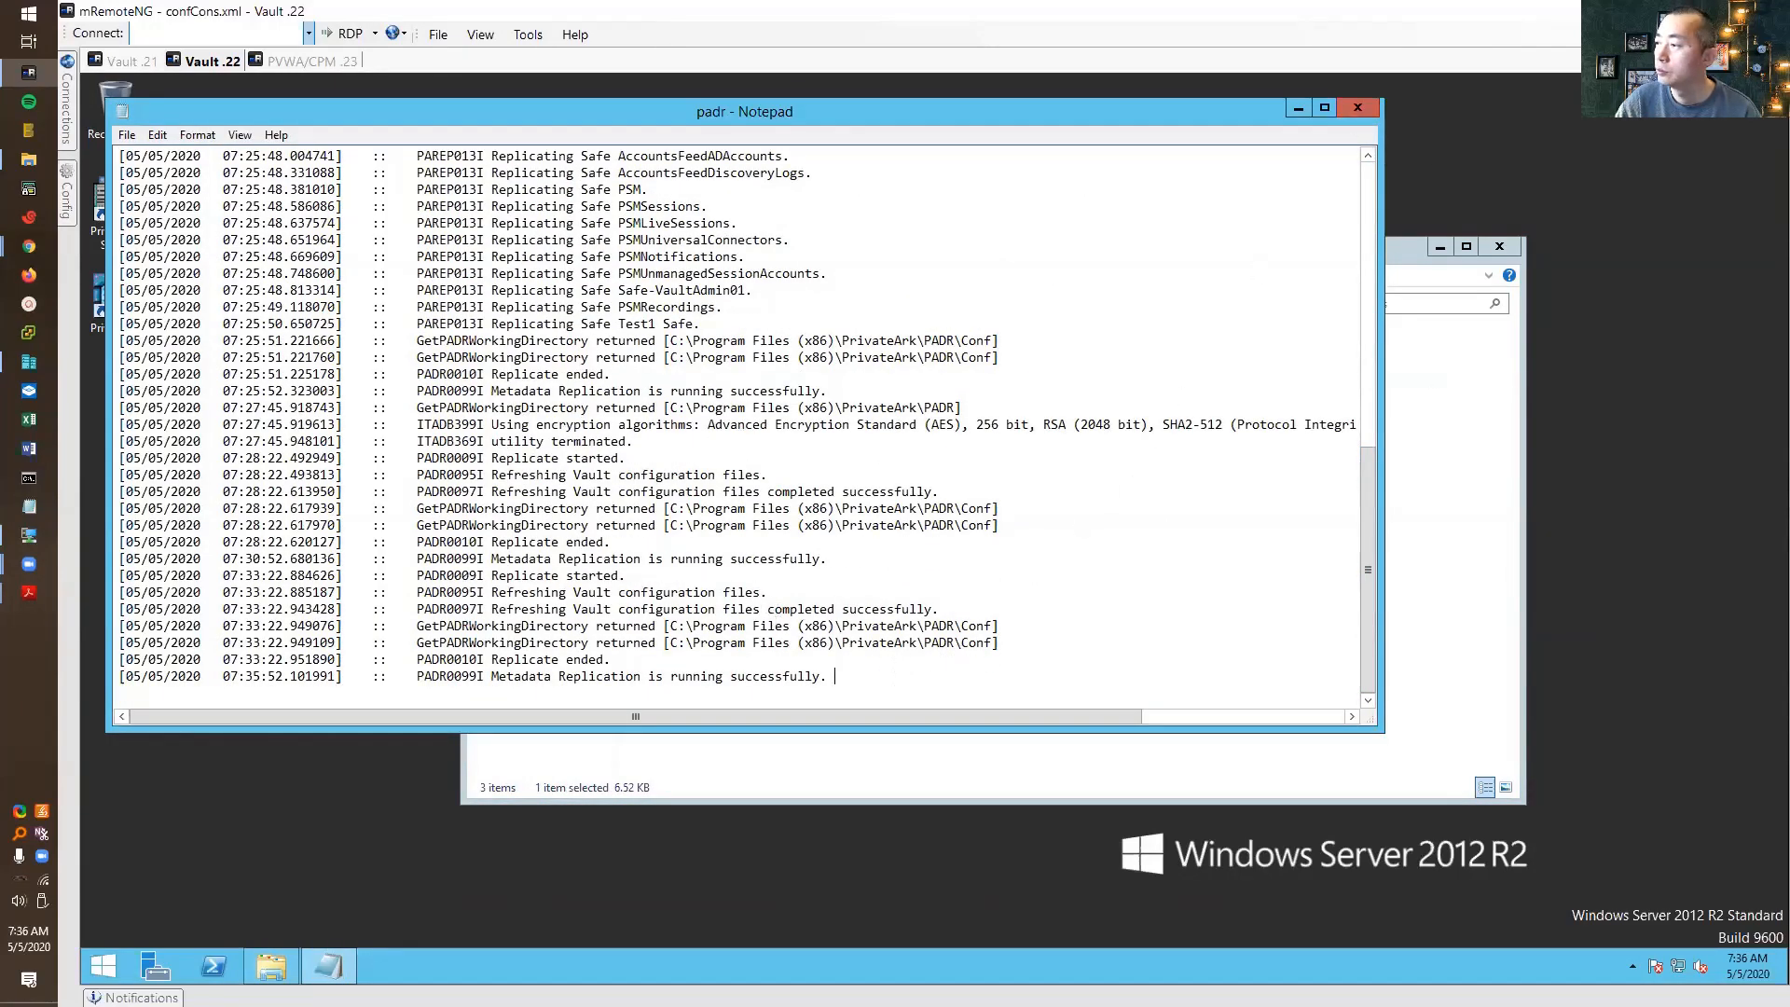
click(1357, 107)
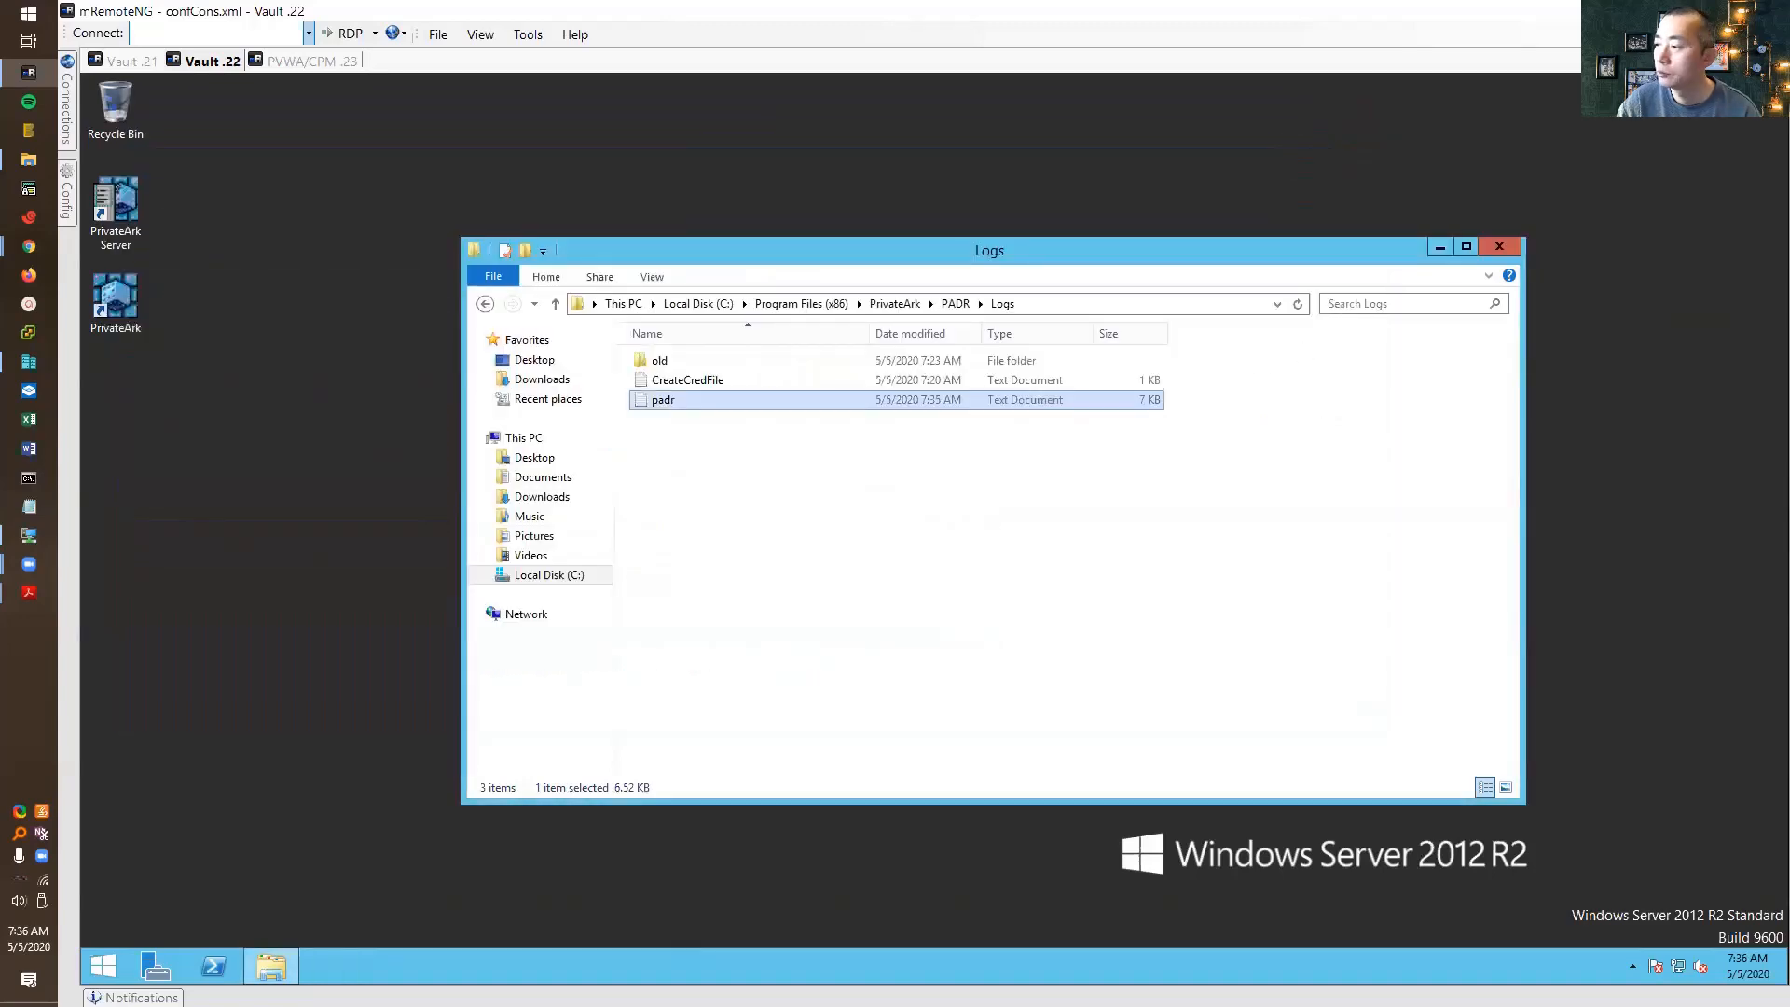
Launch Windows PowerShell as administrator from its taskbar jump list
right_click(214, 966)
right_click(246, 895)
click(378, 827)
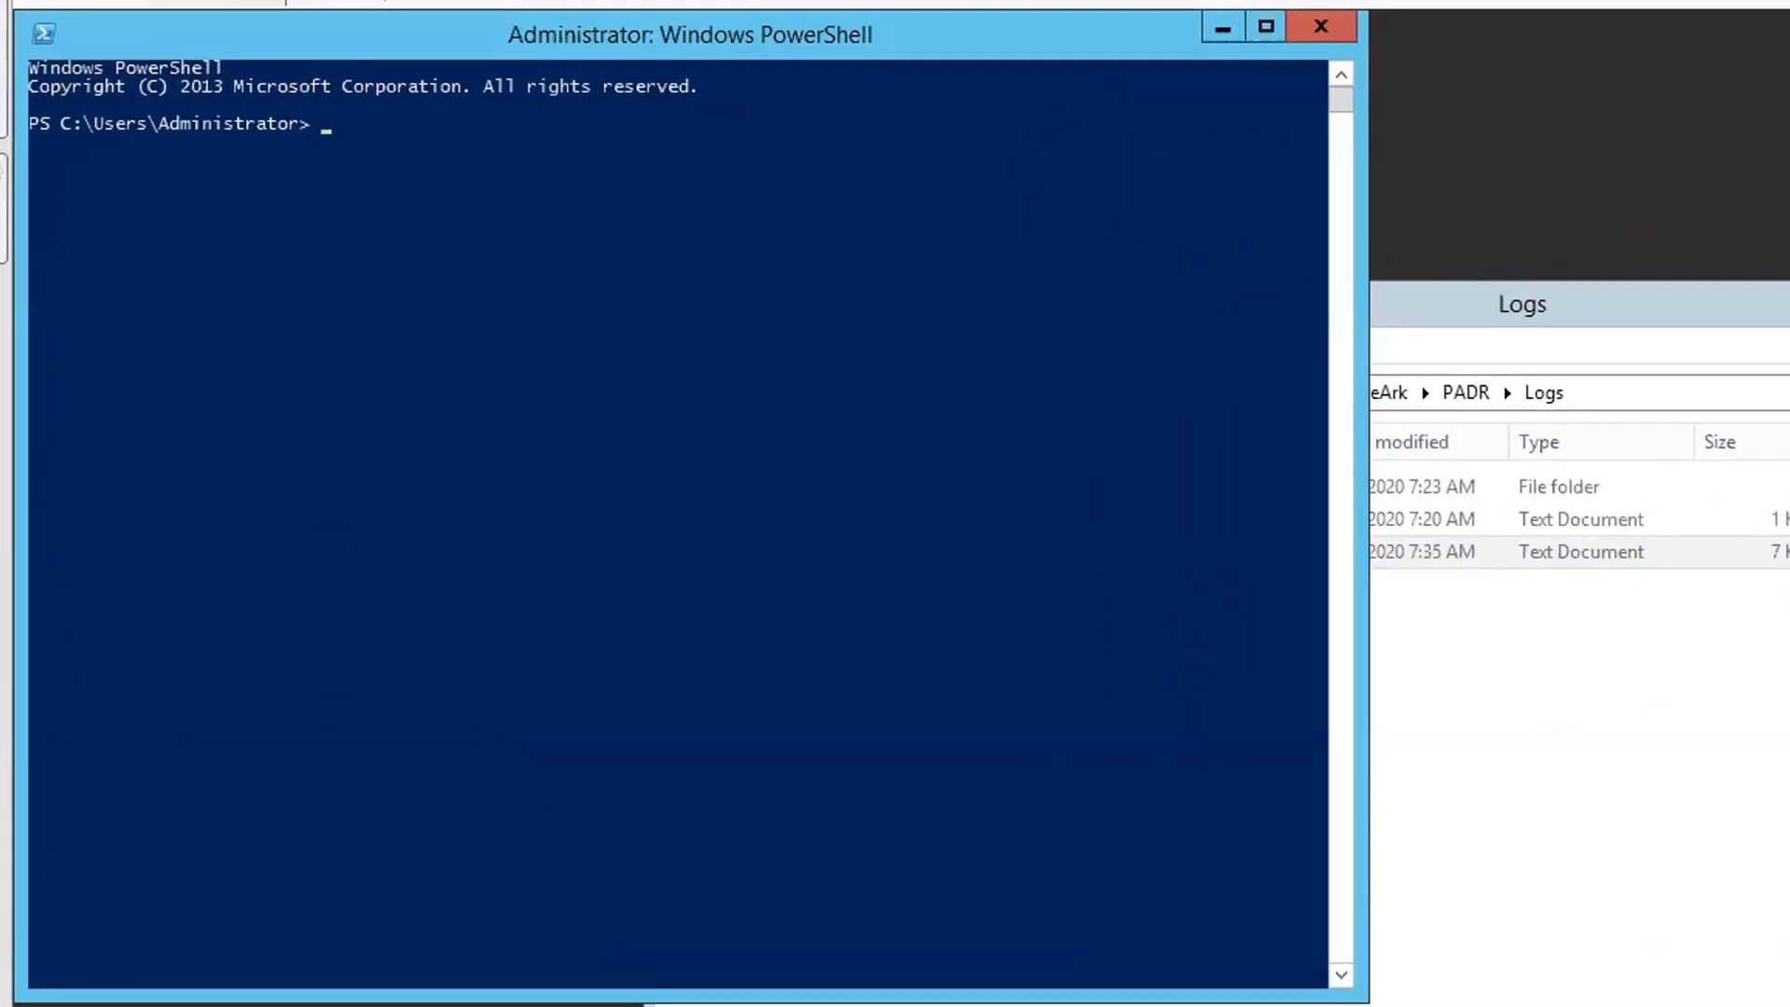
Cancel the pasted log command and start a cd toward 'C:\Program Files (x86)'
right_click(569, 359)
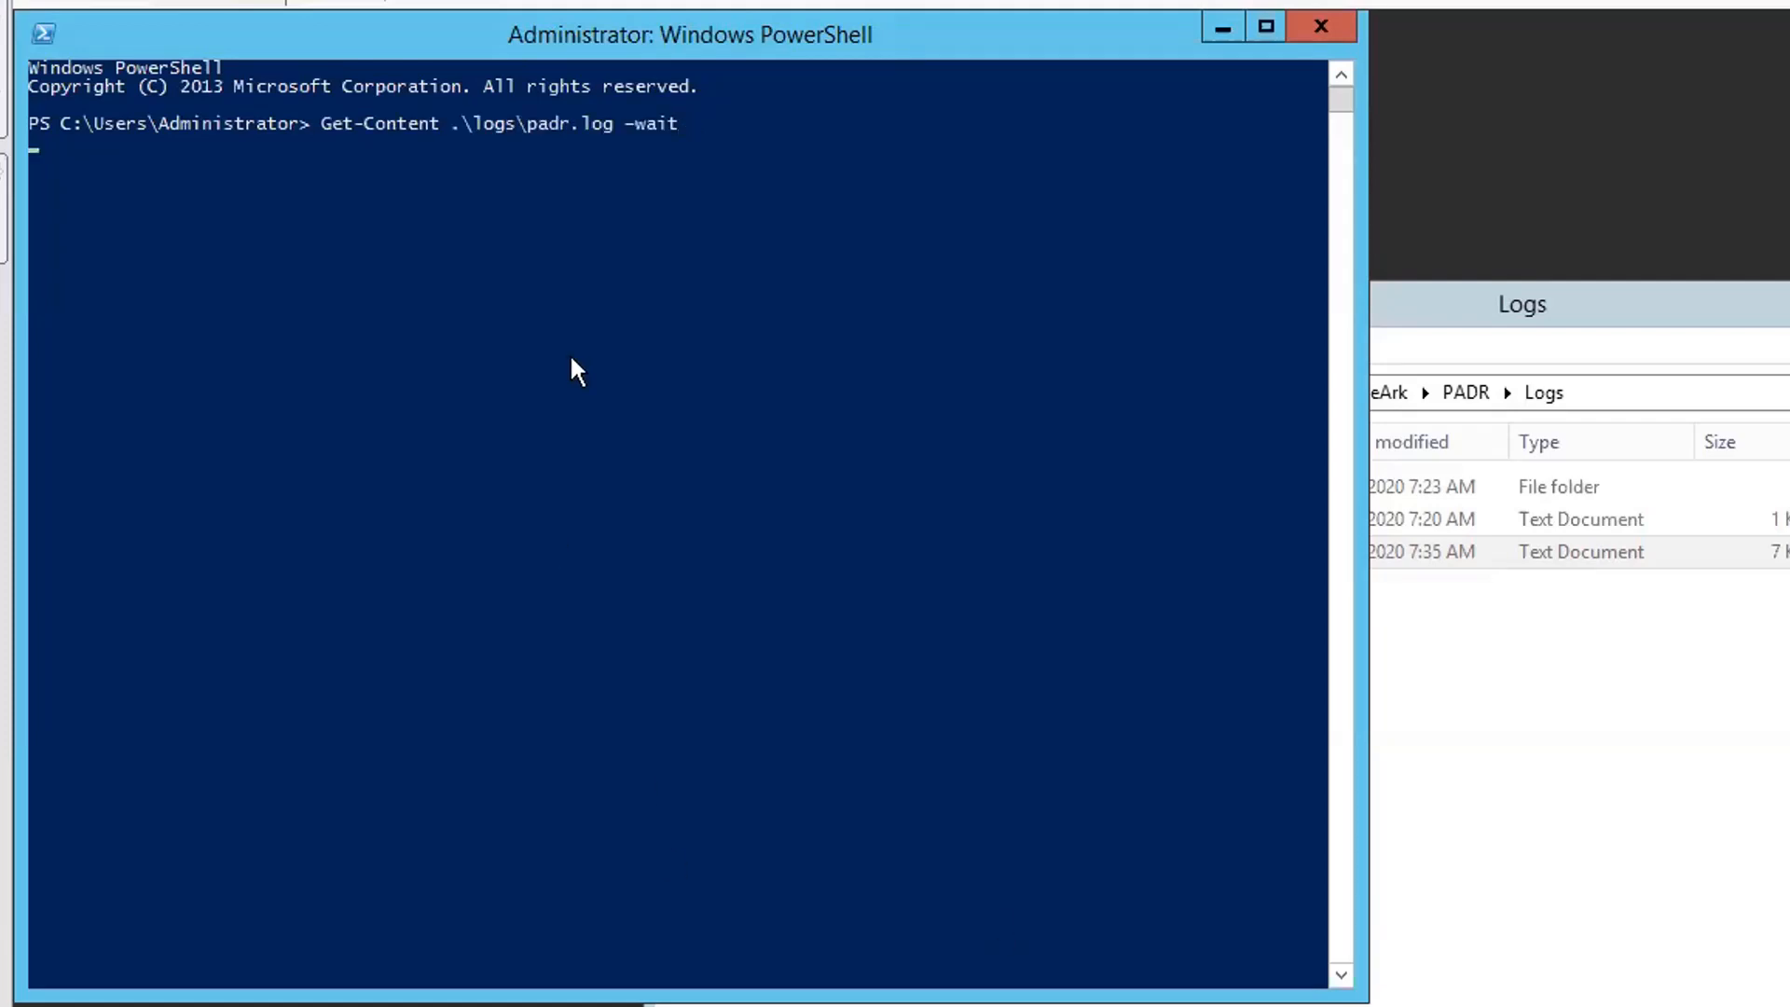
key(ctrl+c)
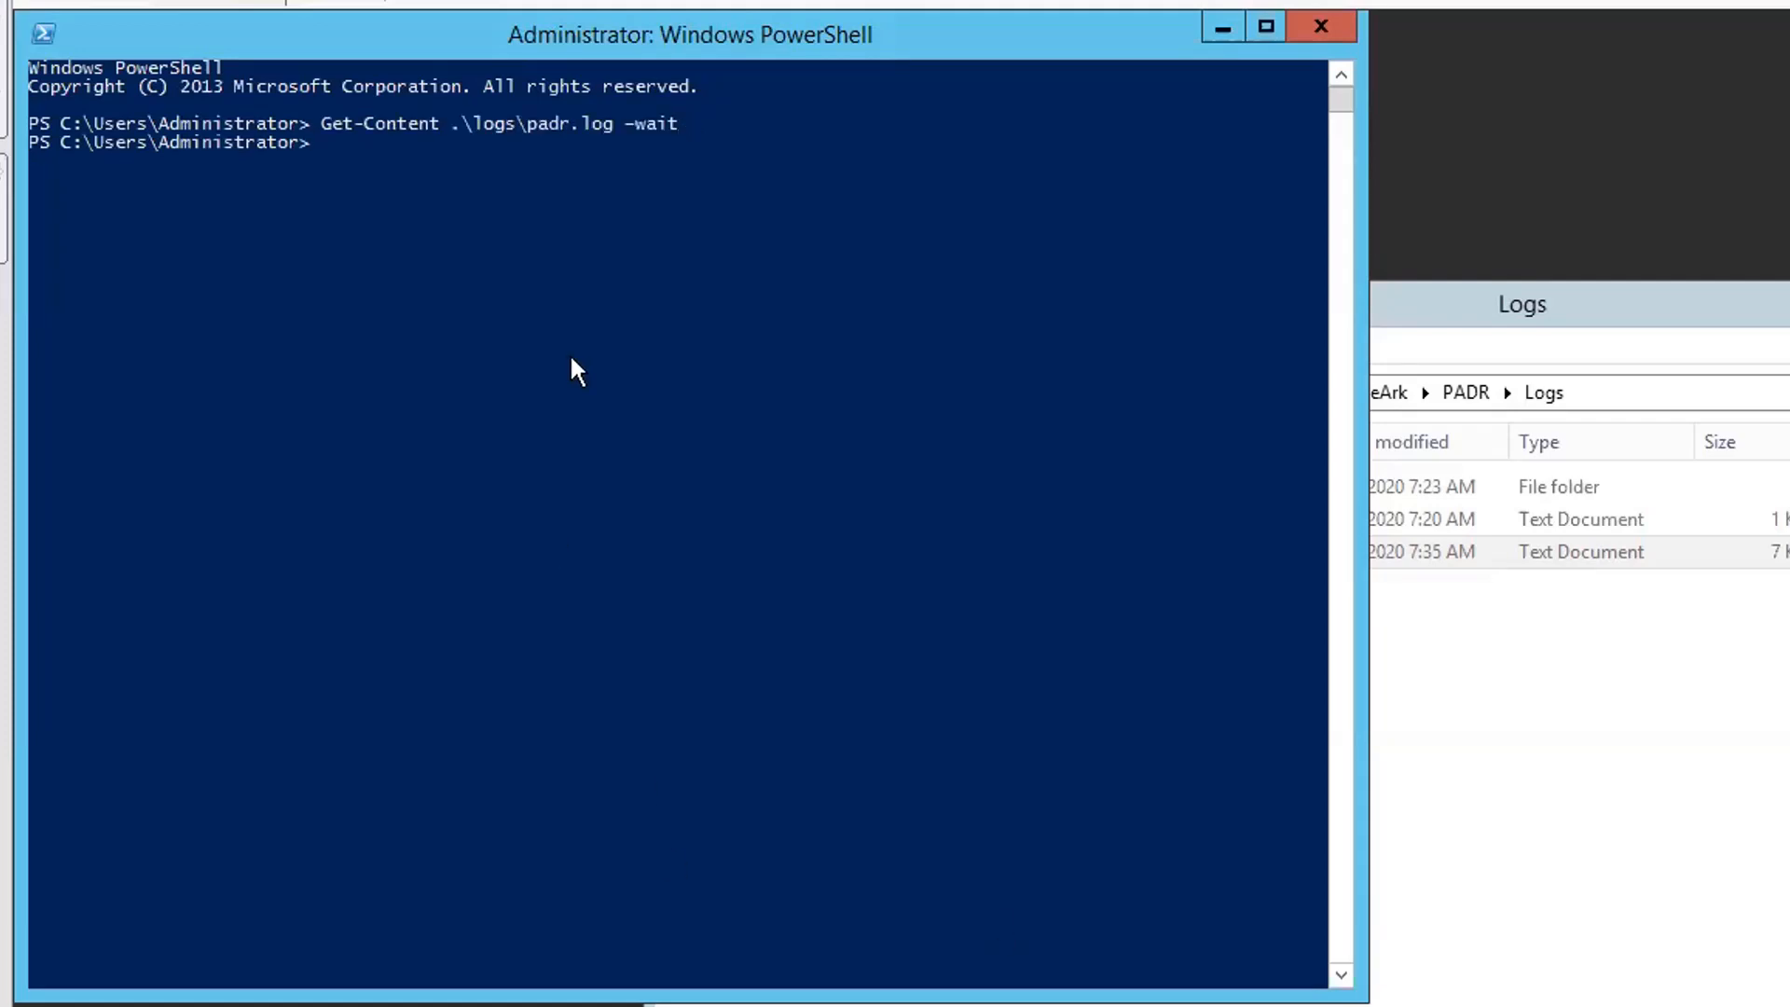
text(cd 'pro)
key(Tab)
key(Tab)
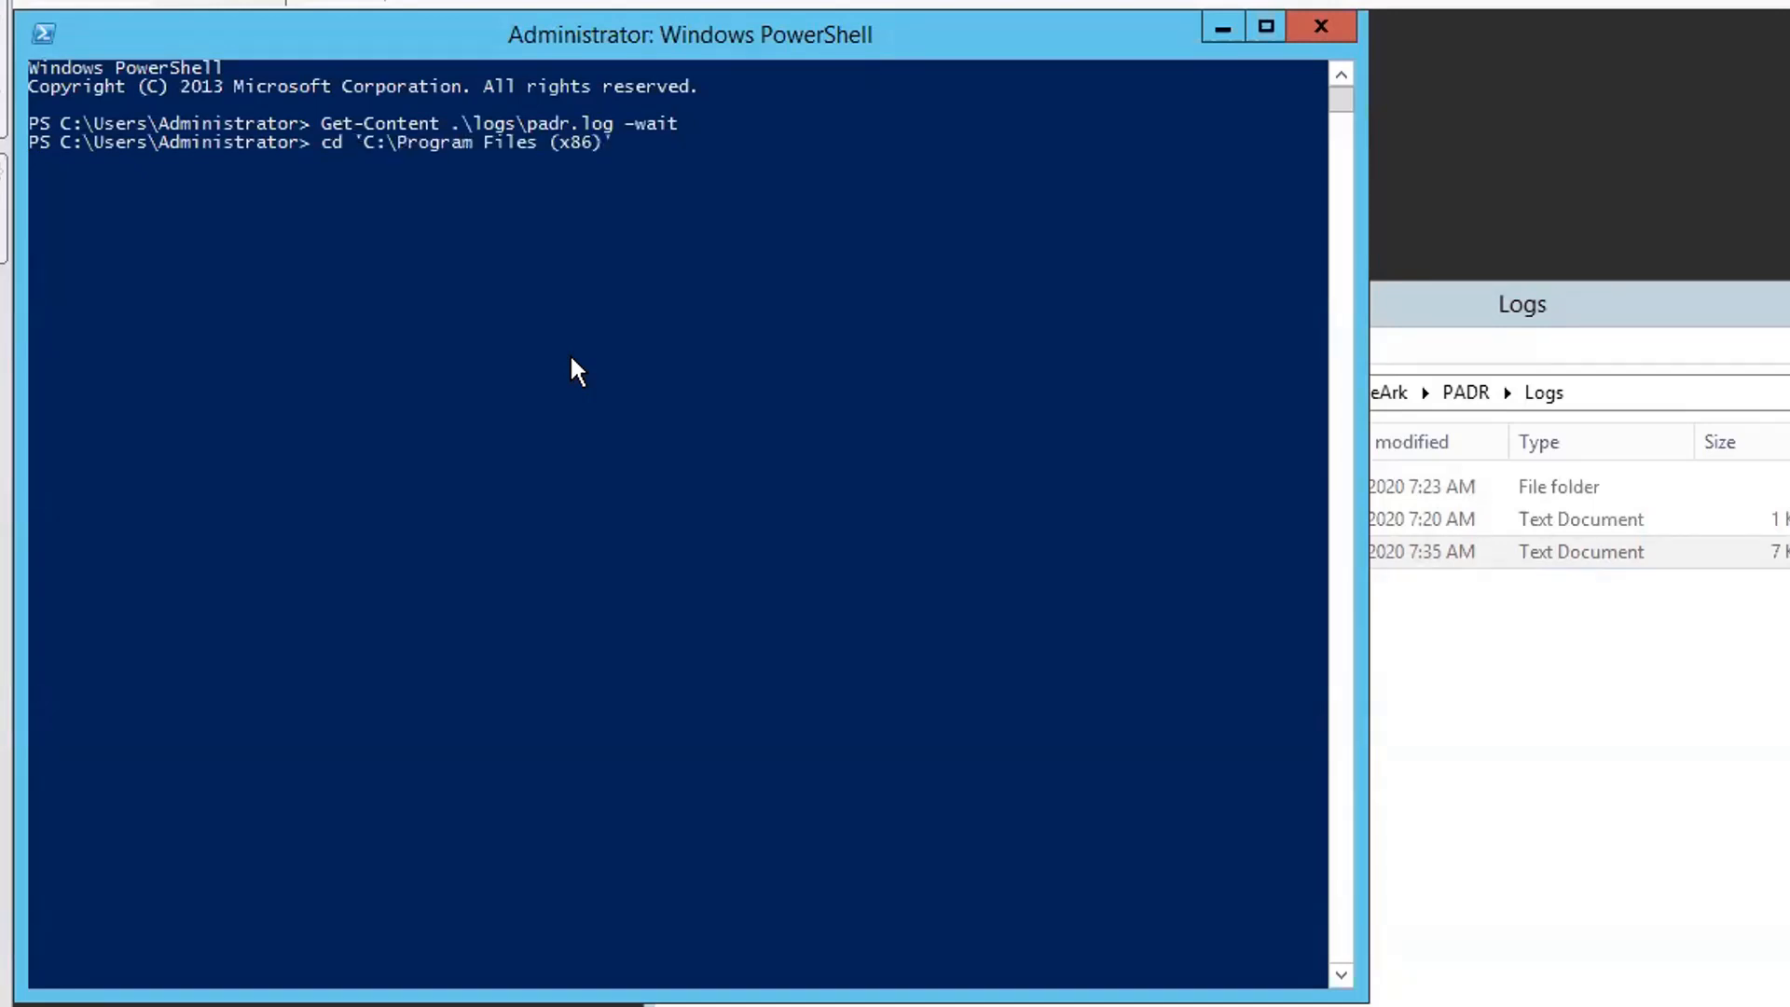
text(\ p)
Finish the cd into PrivateArk\PADR and rerun Get-Content .\logs\padr.log -wait
key(Tab)
key(BackSpace)
key(BackSpace)
key(BackSpace)
key(BackSpace)
key(BackSpace)
key(BackSpace)
key(BackSpace)
key(BackSpace)
key(BackSpace)
key(BackSpace)
key(BackSpace)
key(BackSpace)
text(pri)
key(Tab)
key(BackSpace)
text(\p)
key(Tab)
key(Return)
key(Up)
key(Up)
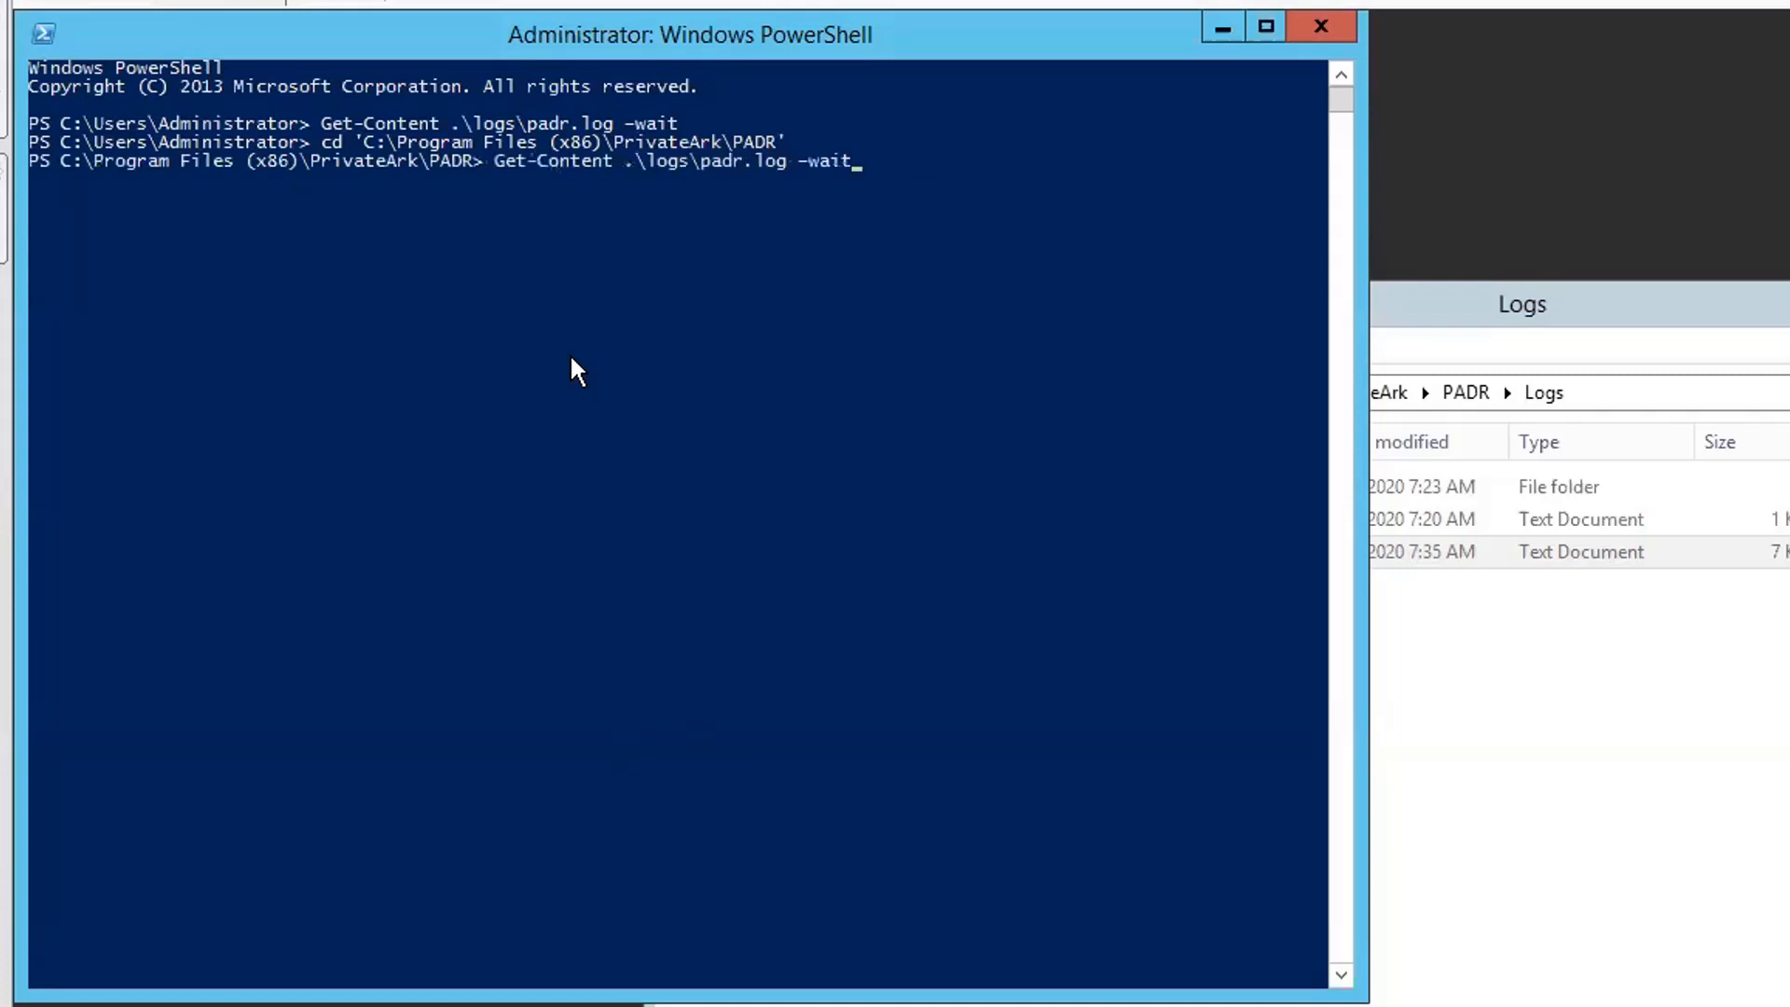
key(Return)
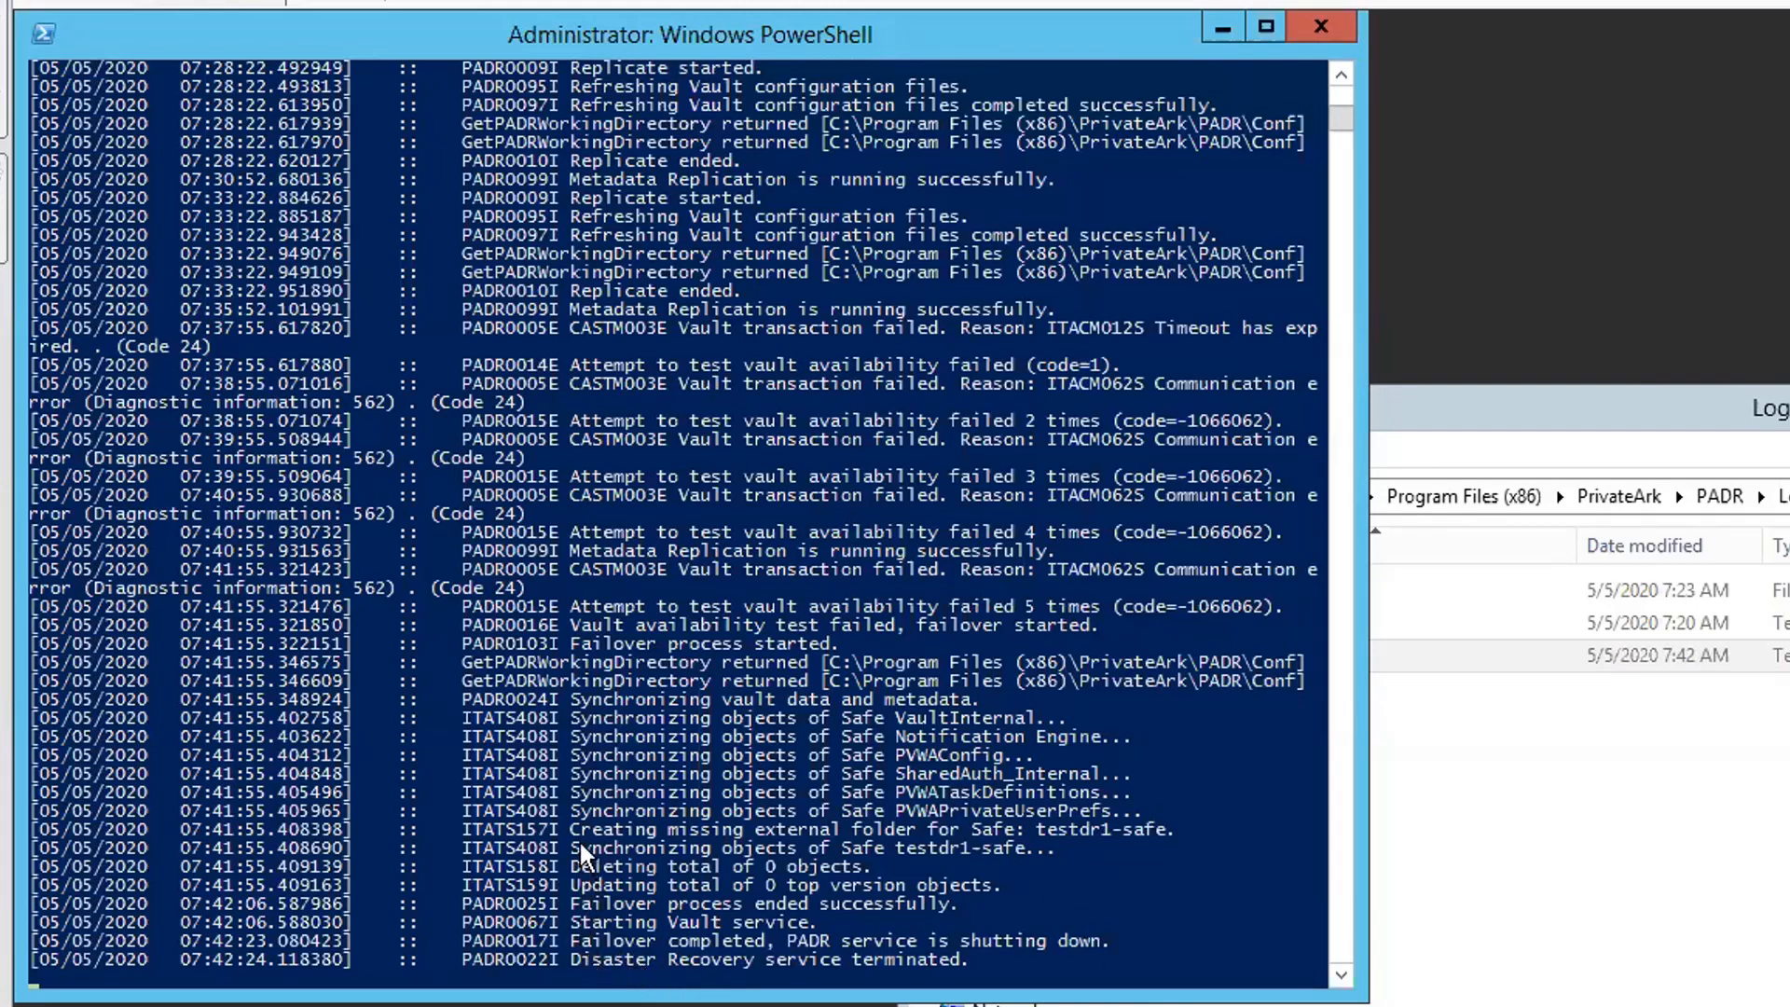
drag(576, 833, 922, 846)
drag(640, 867, 737, 885)
drag(606, 903, 874, 906)
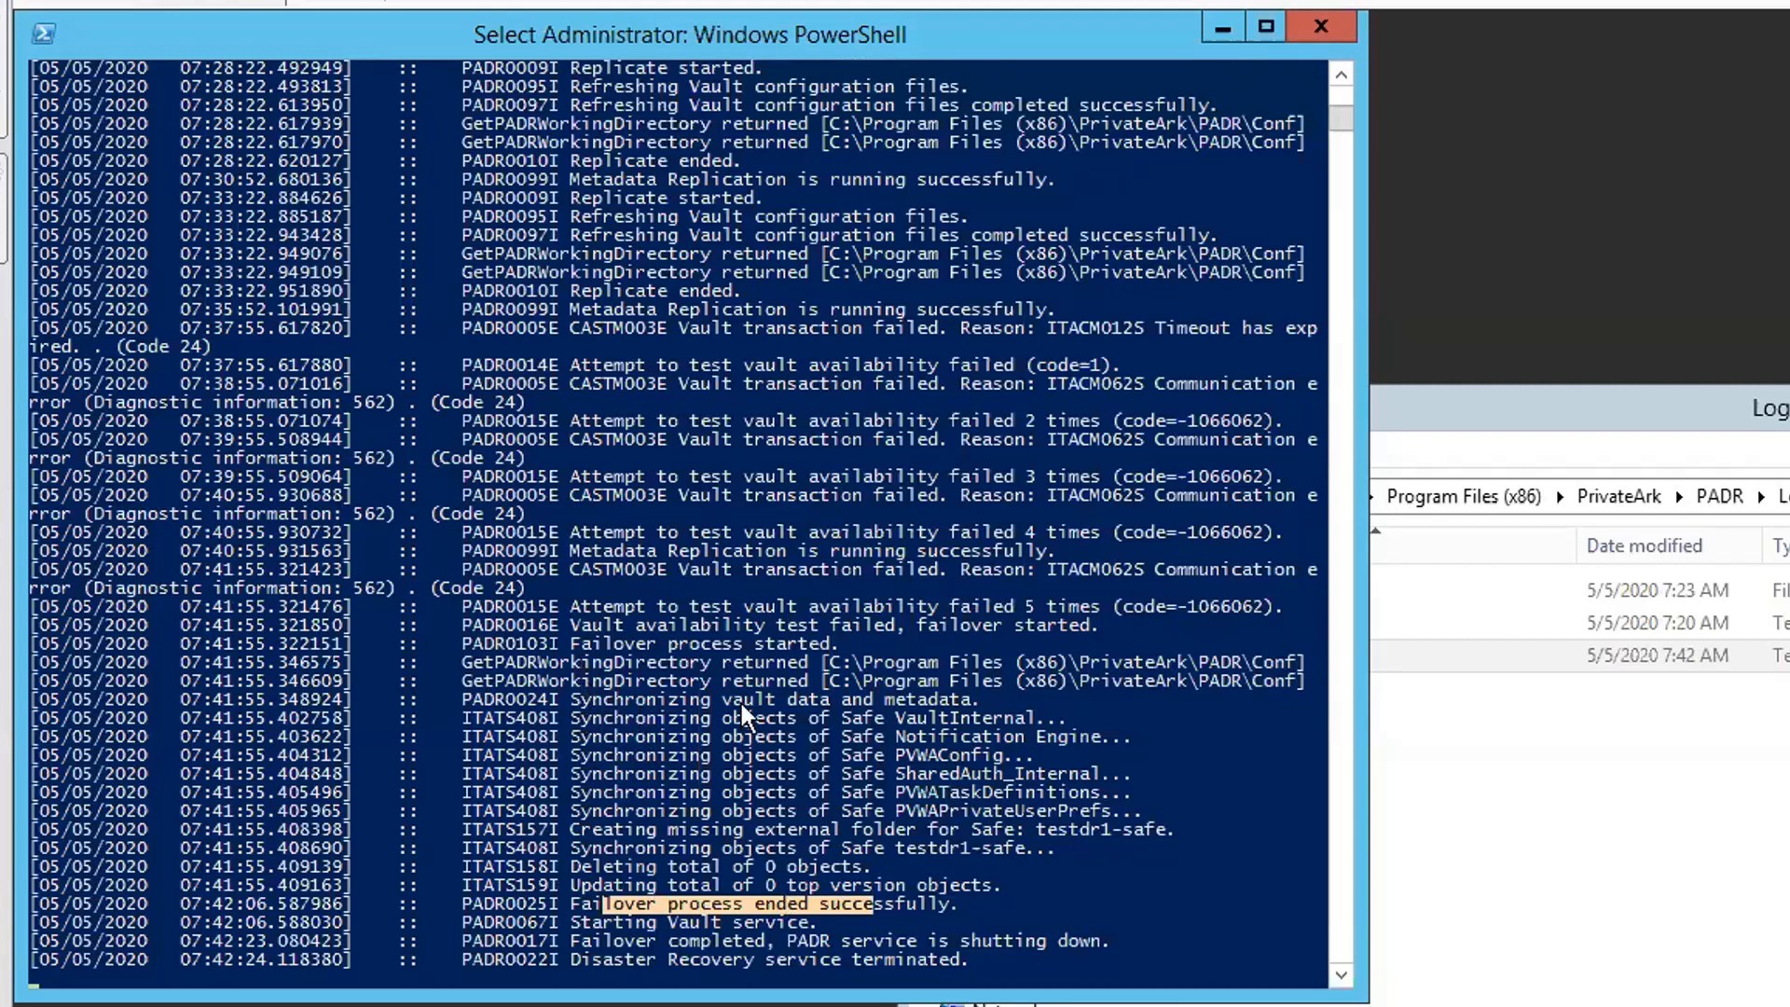
drag(992, 610, 1087, 605)
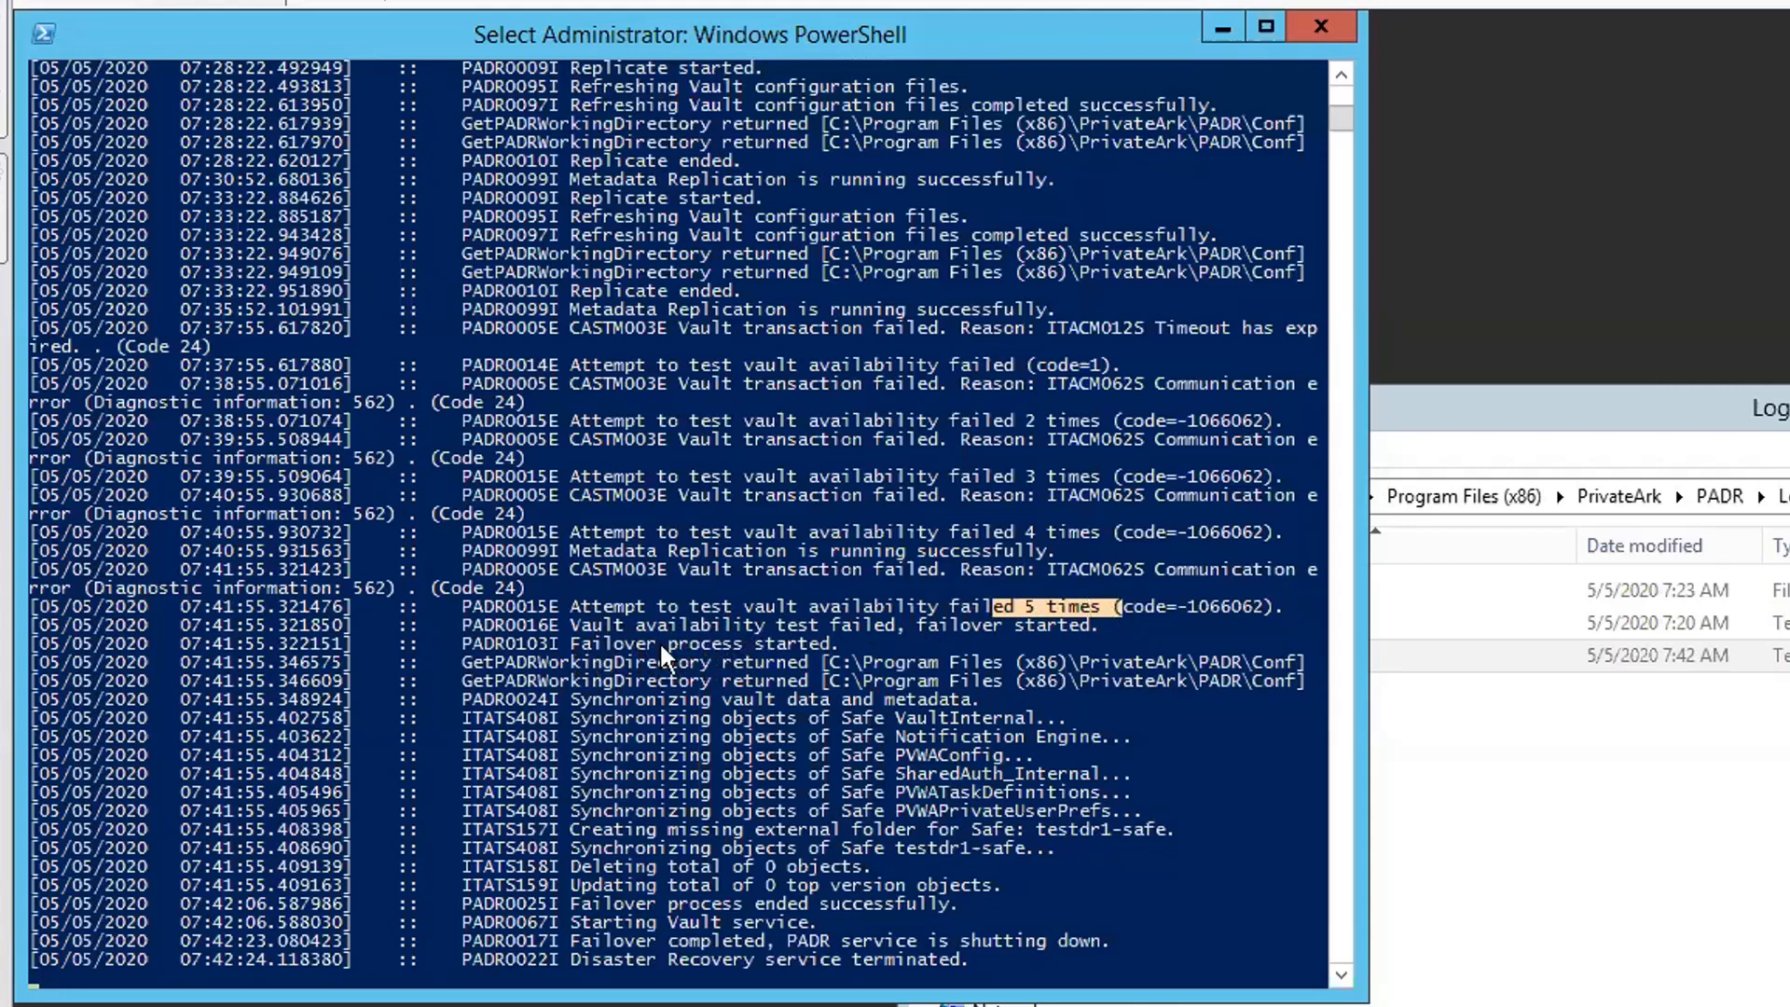
drag(669, 644, 743, 646)
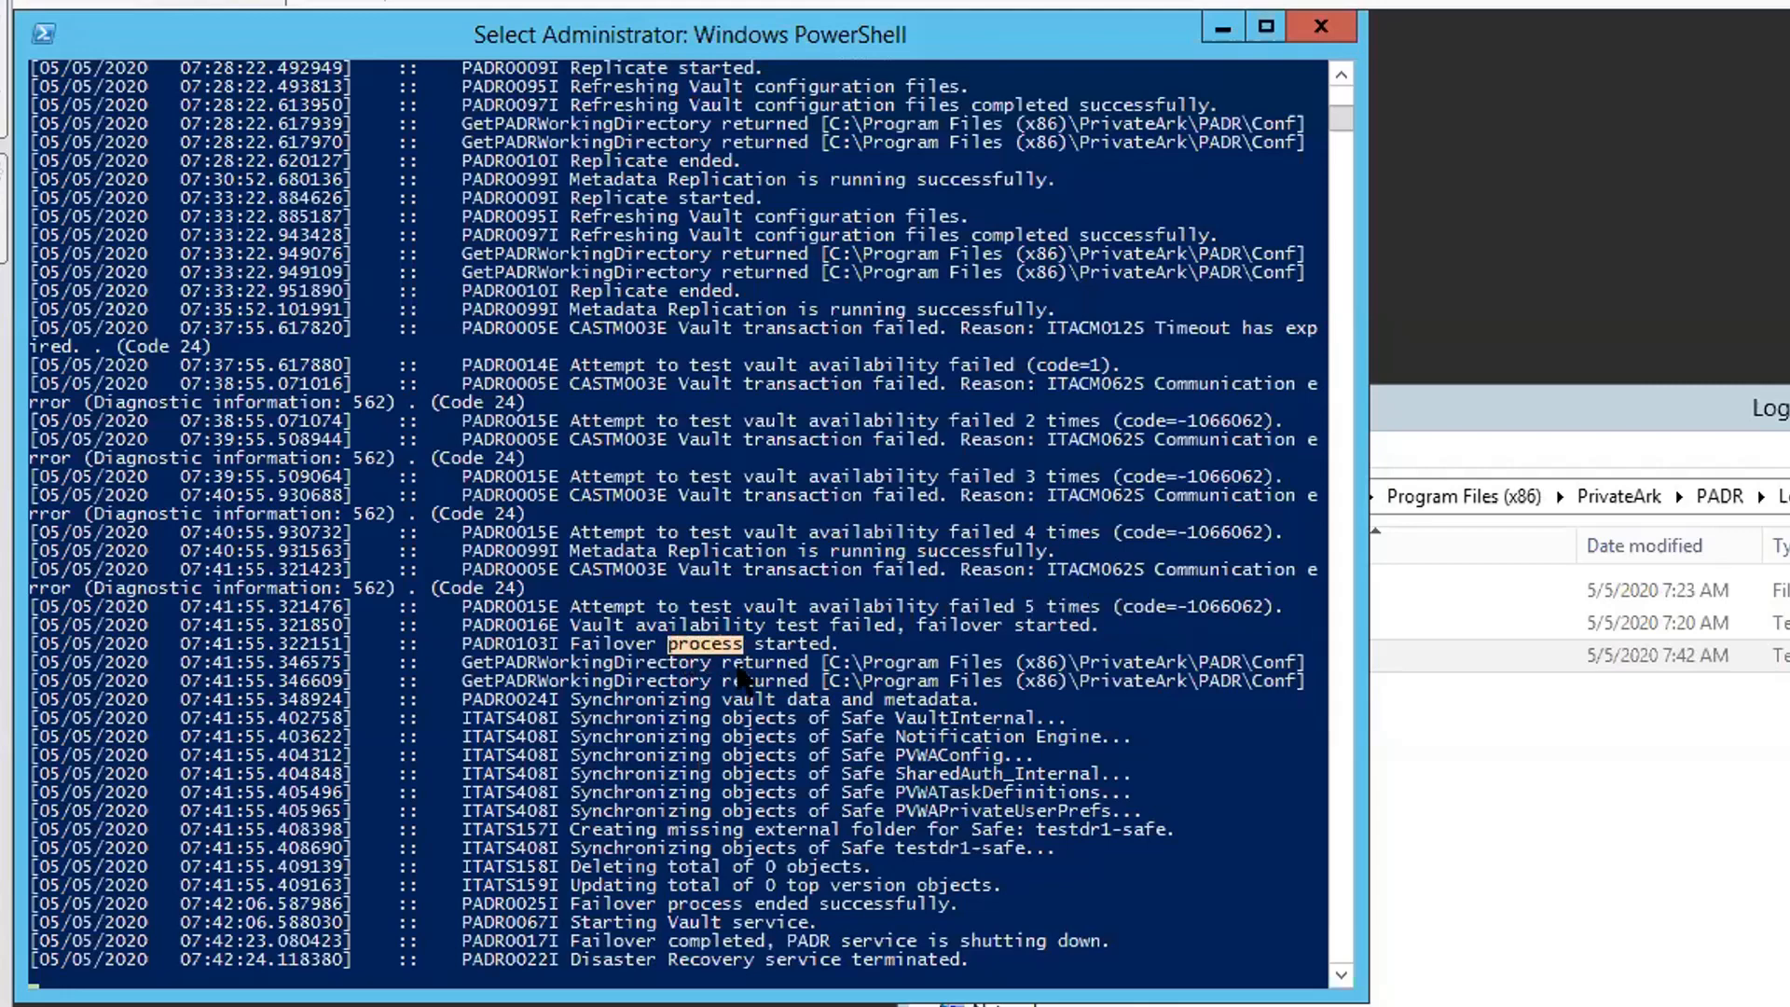
drag(580, 739, 916, 757)
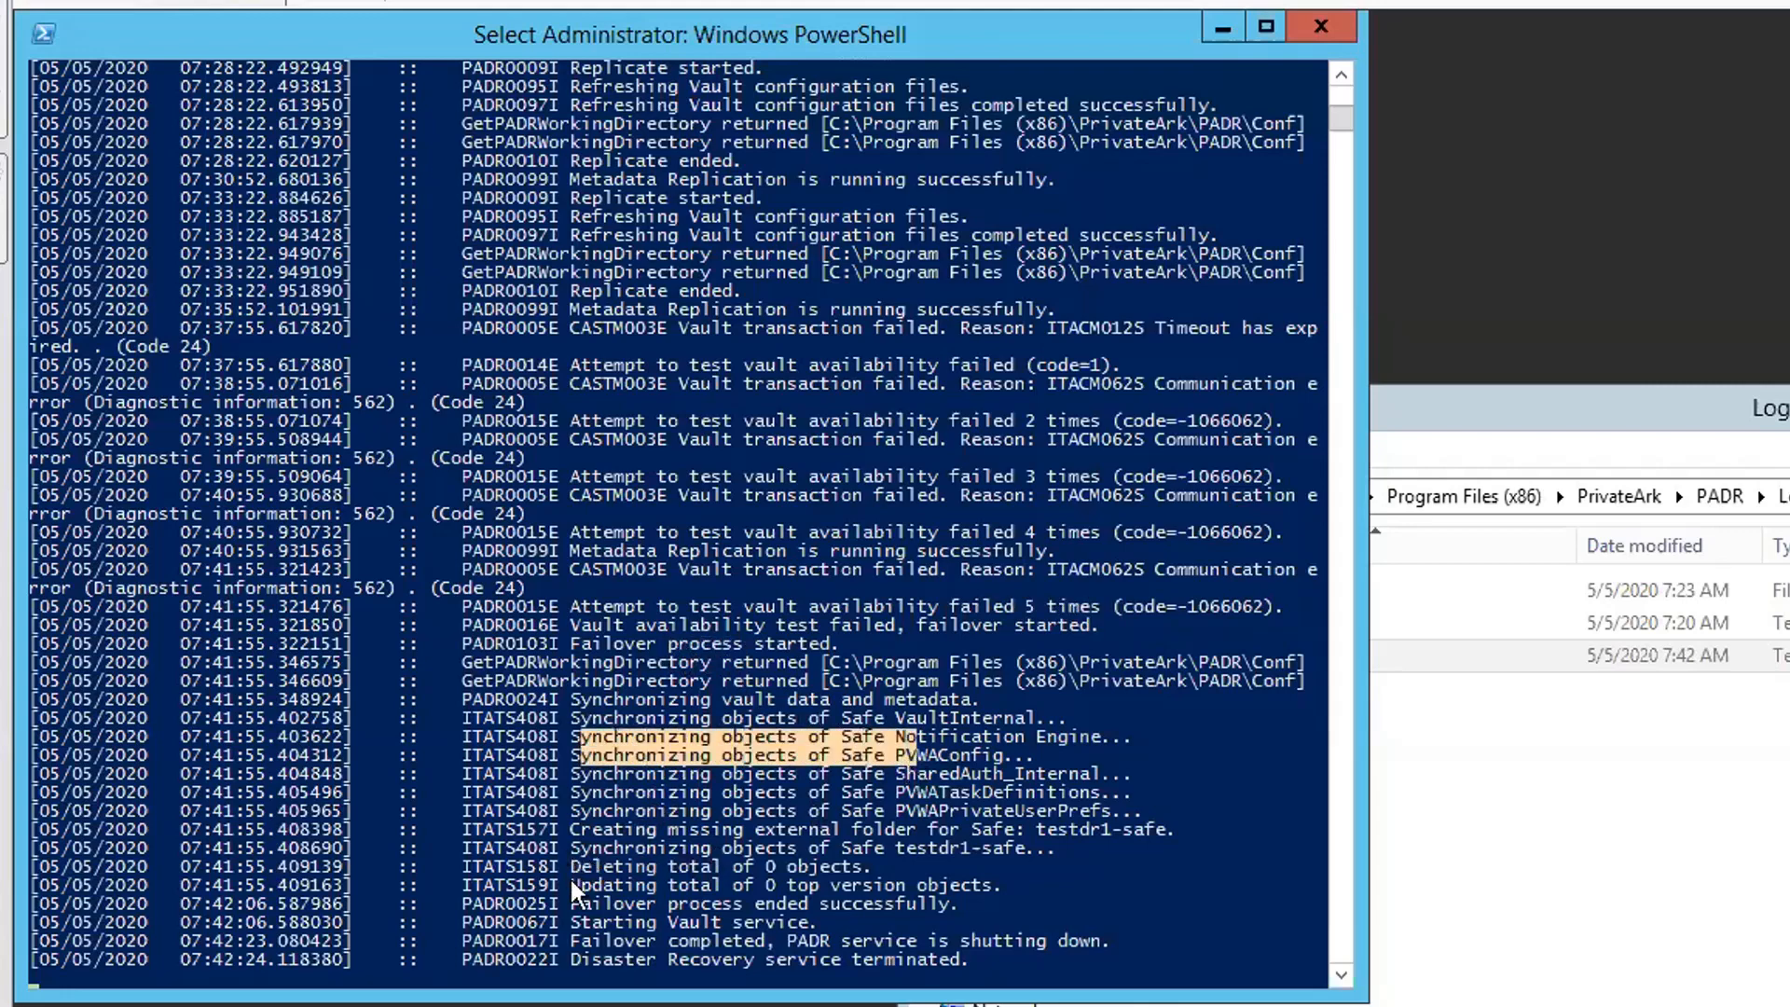
drag(584, 924, 825, 918)
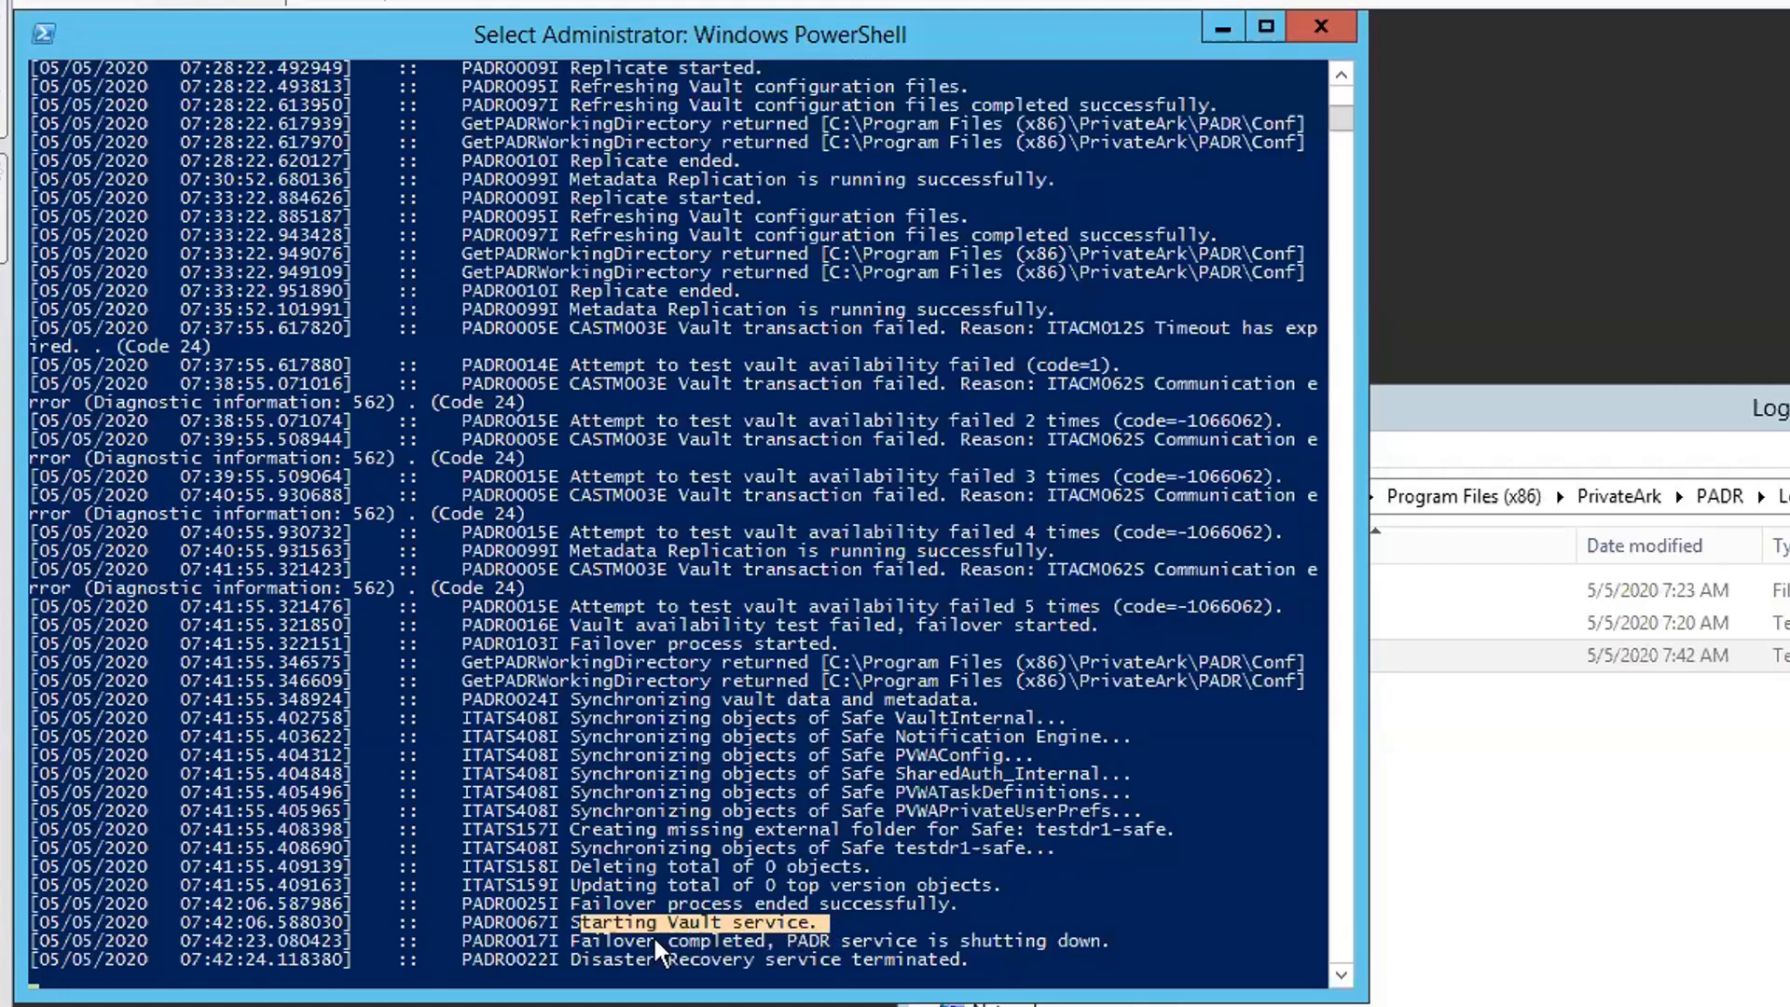
drag(594, 944, 1108, 943)
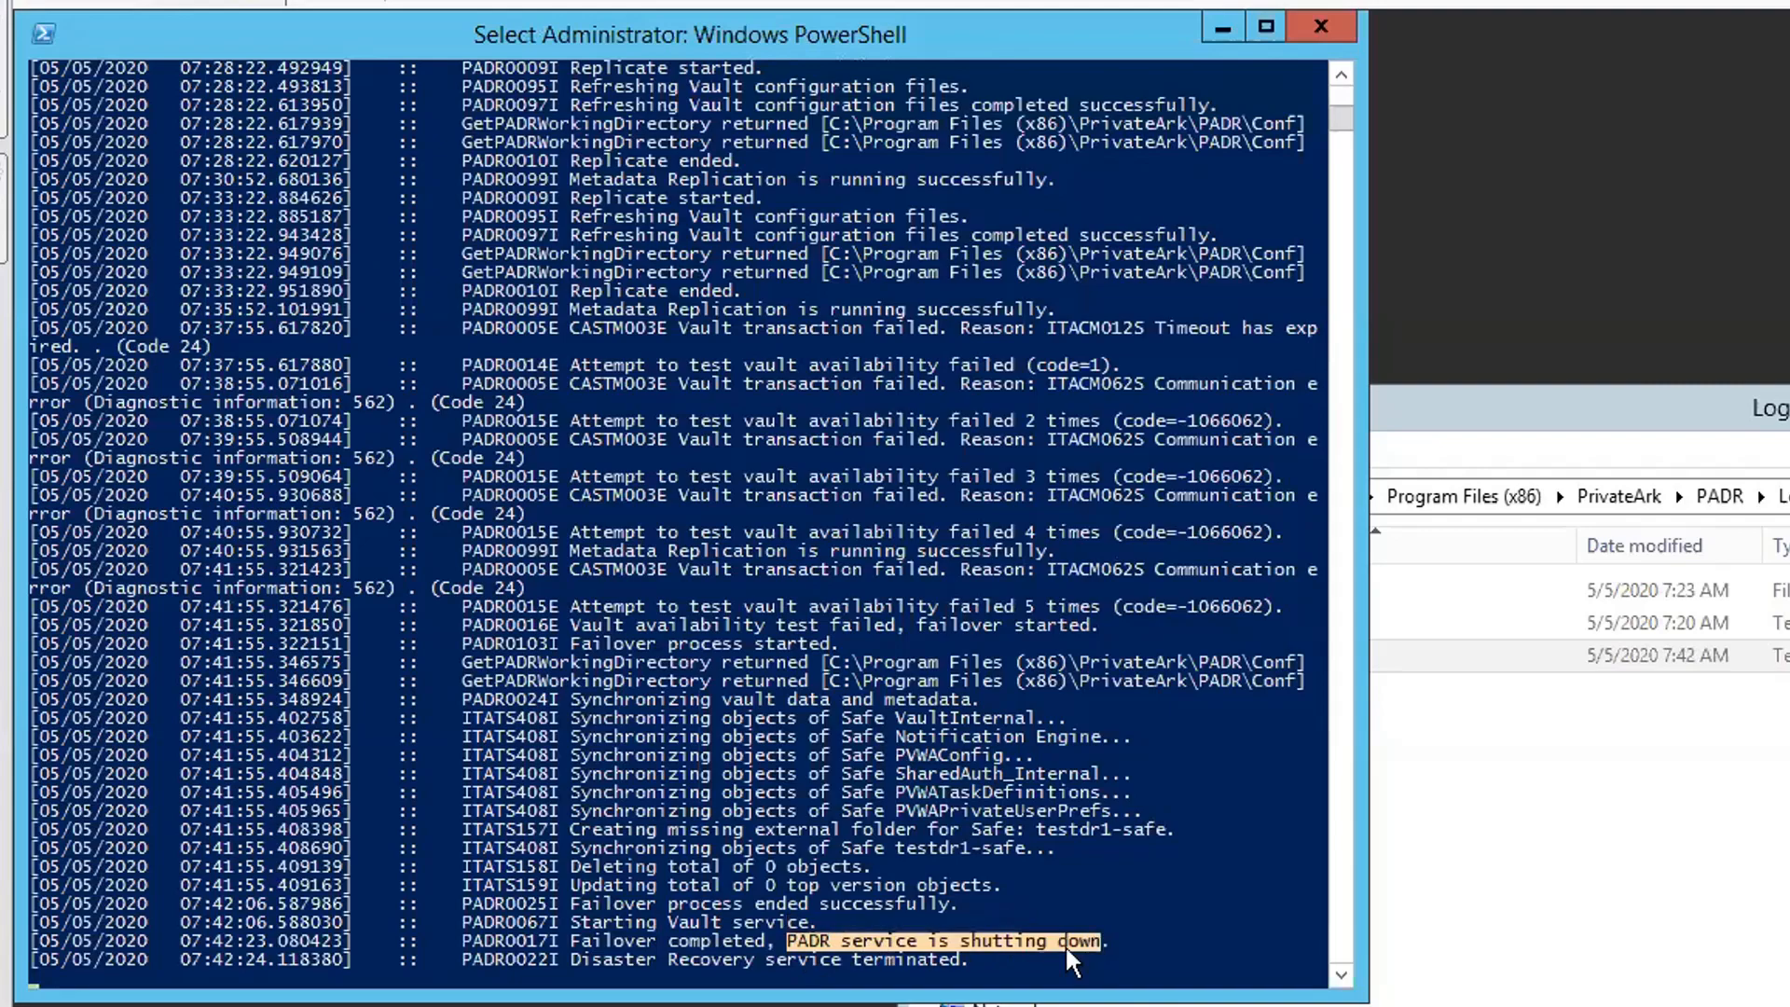
click(1019, 960)
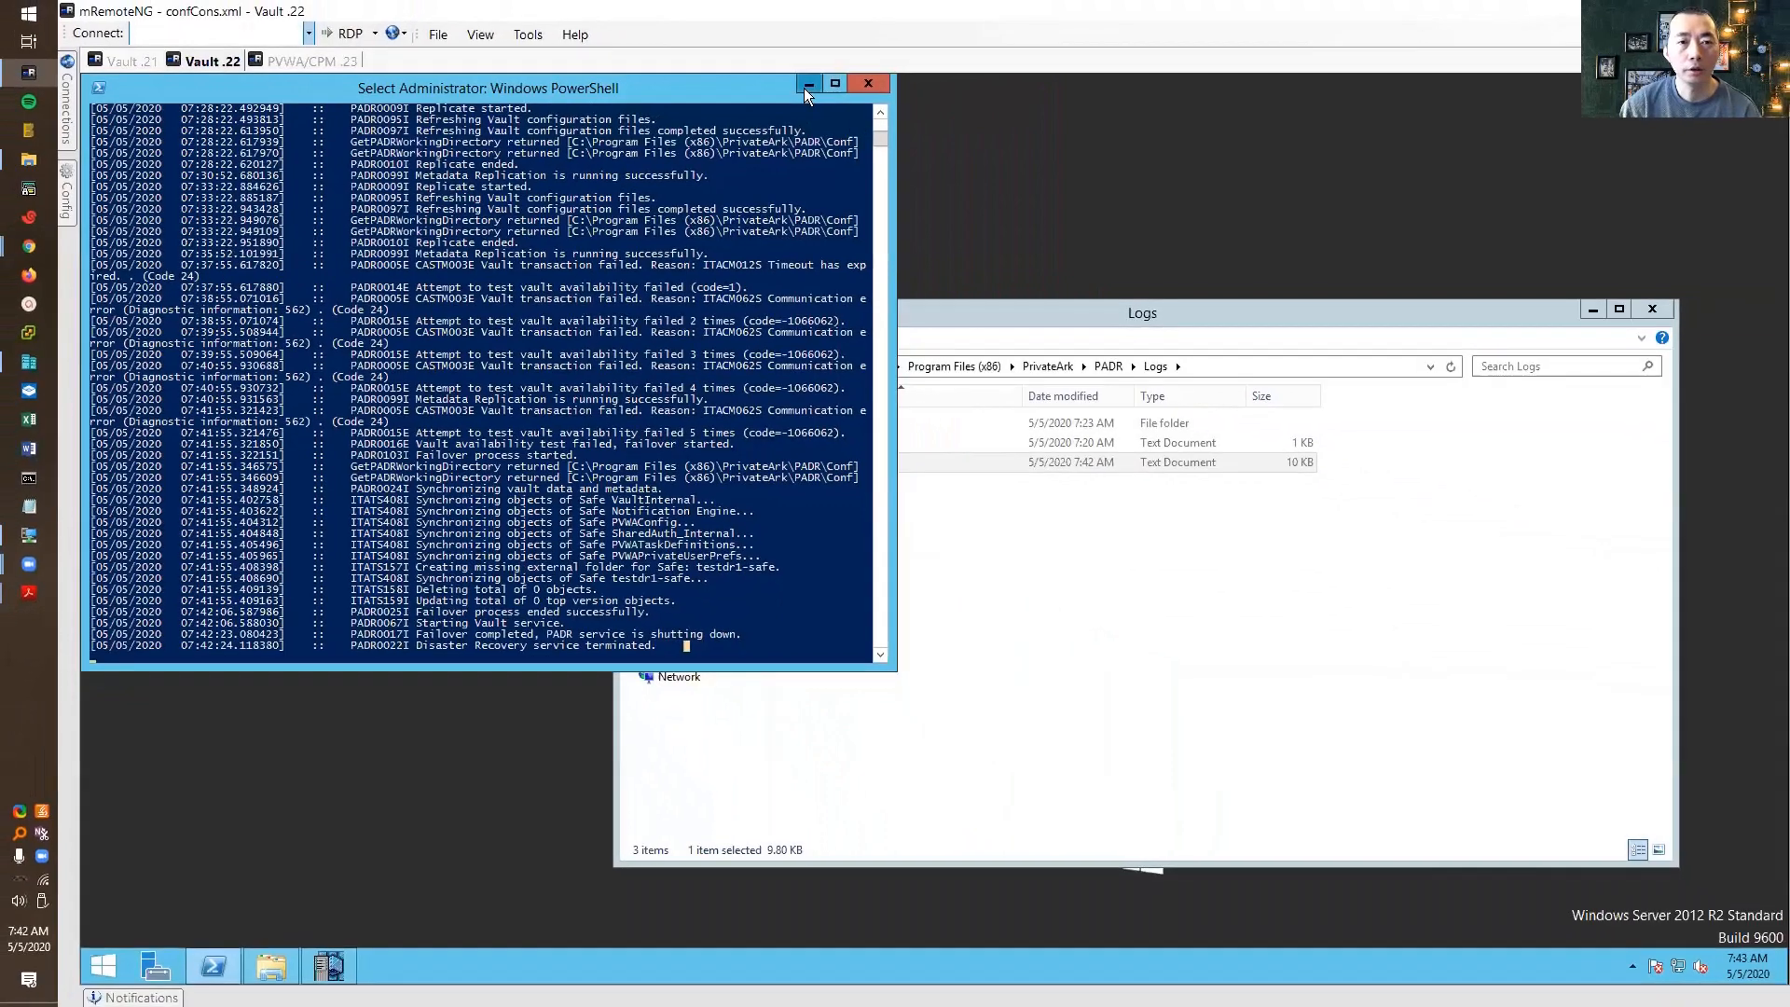
click(1223, 27)
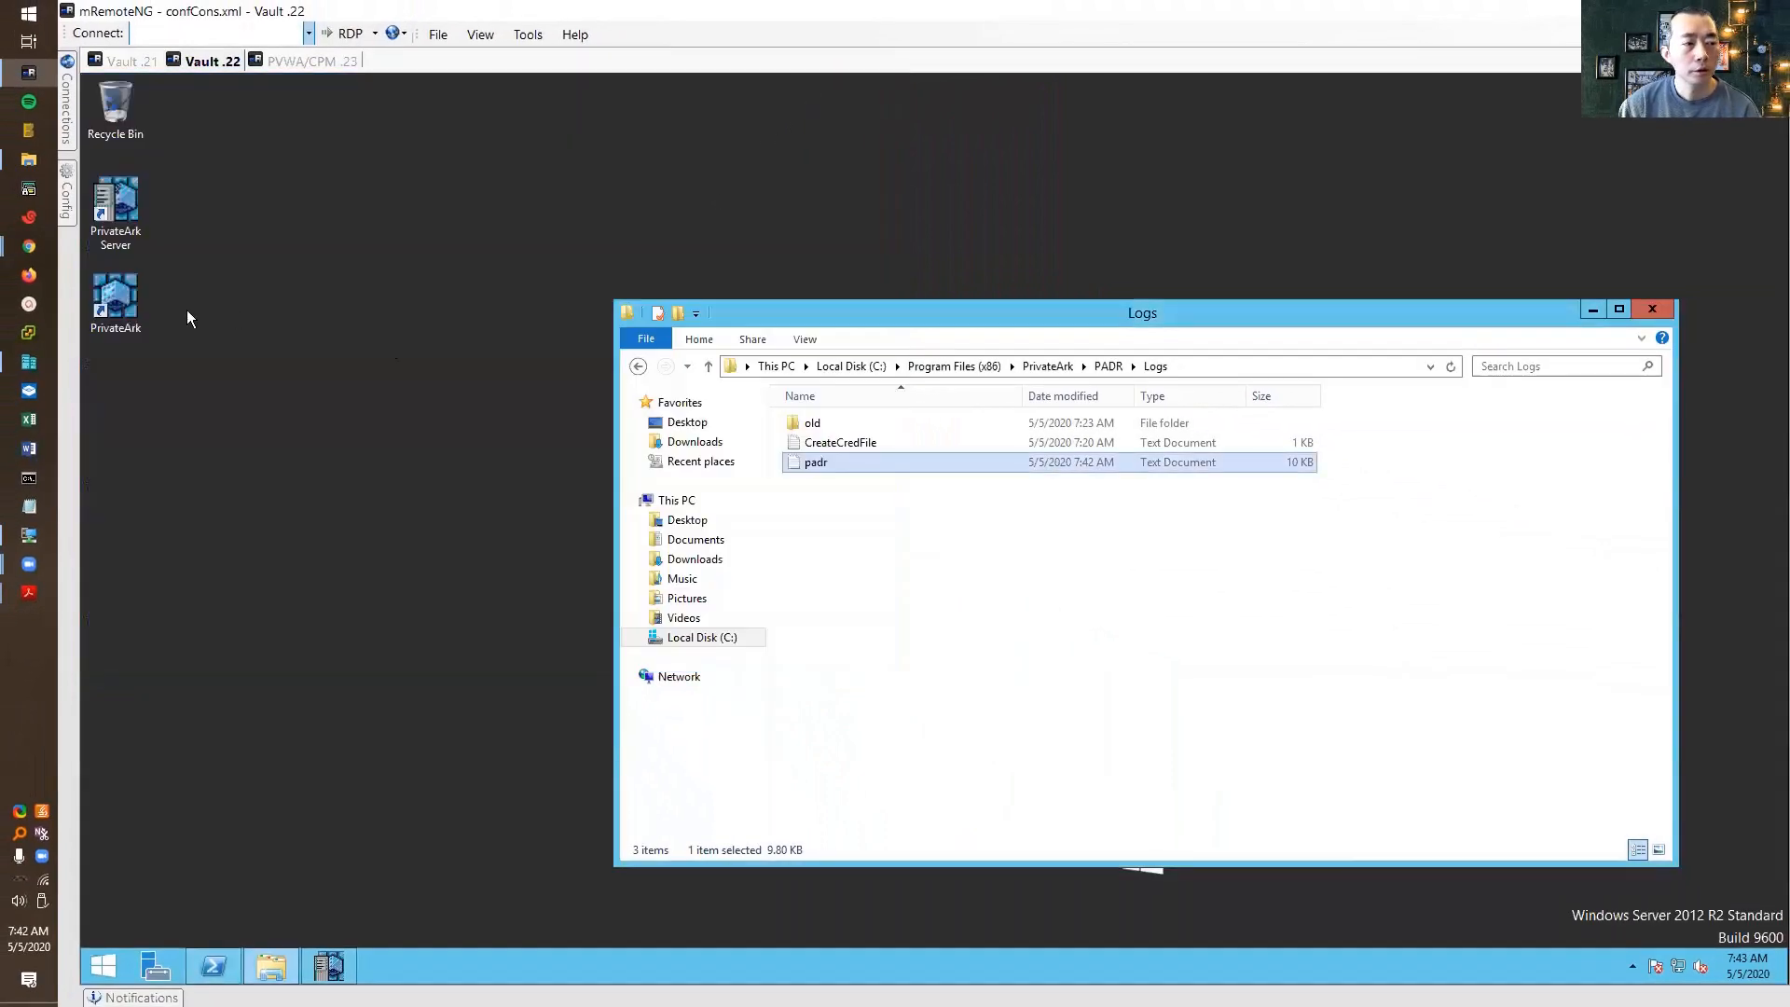
click(121, 313)
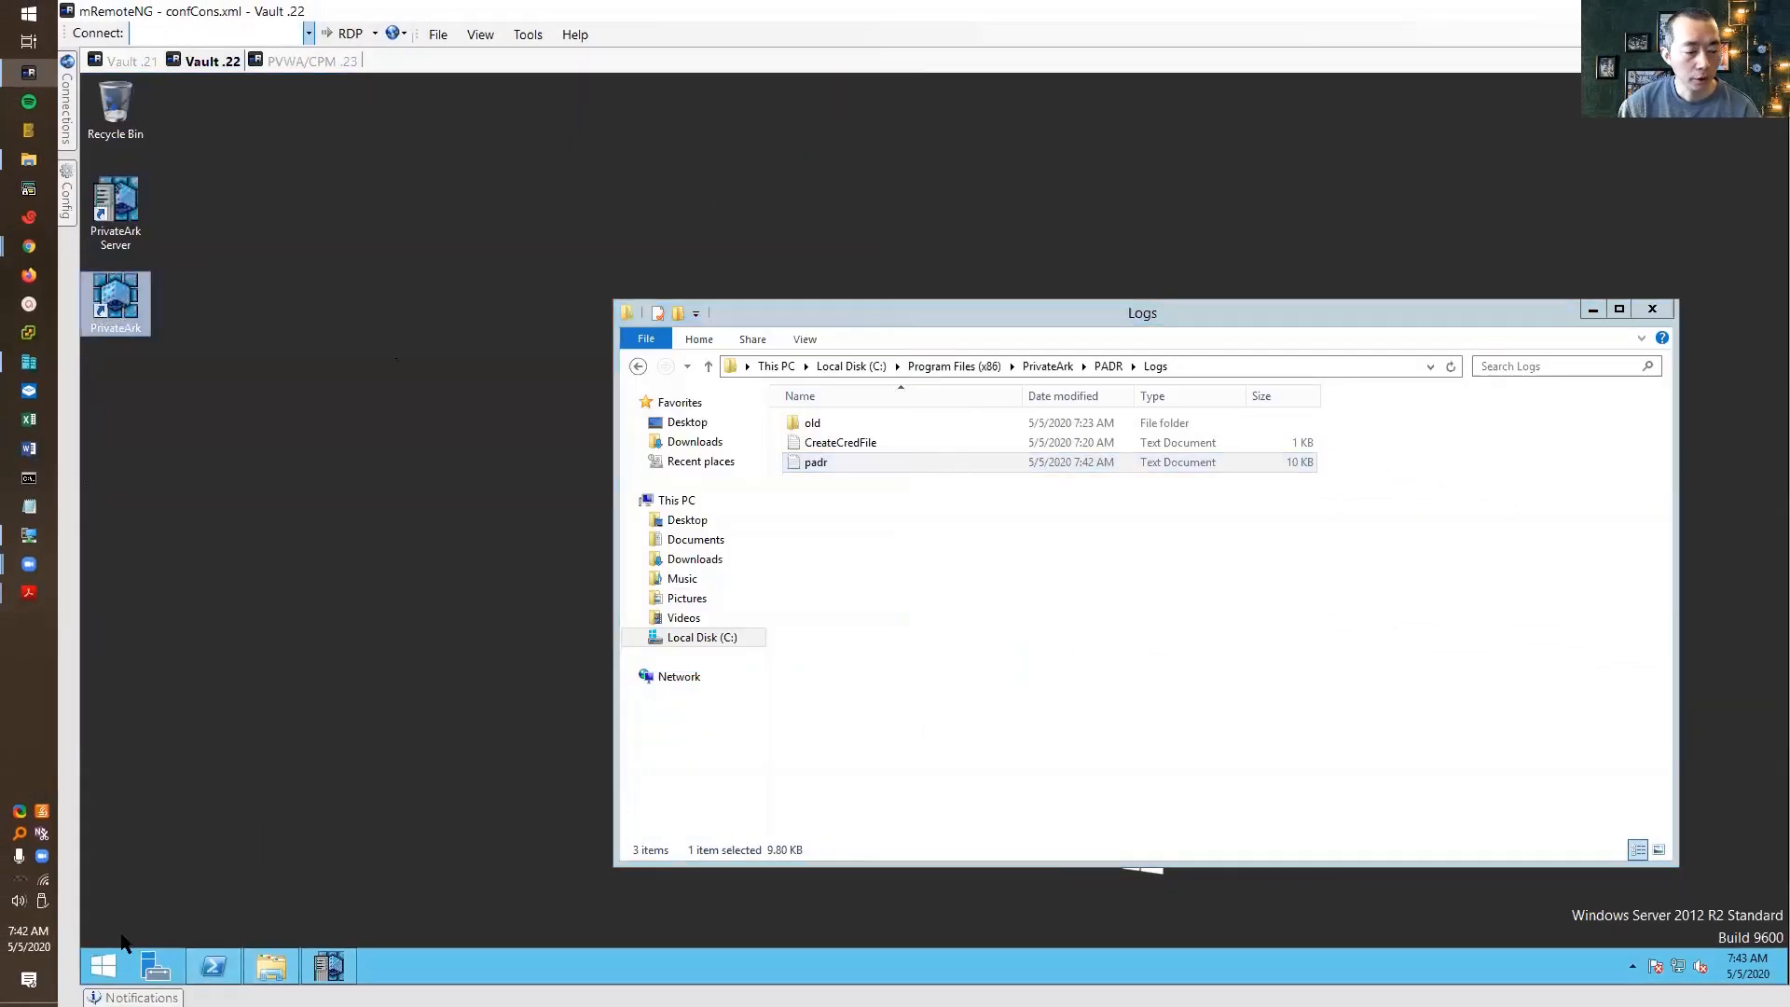
right_click(109, 967)
click(172, 910)
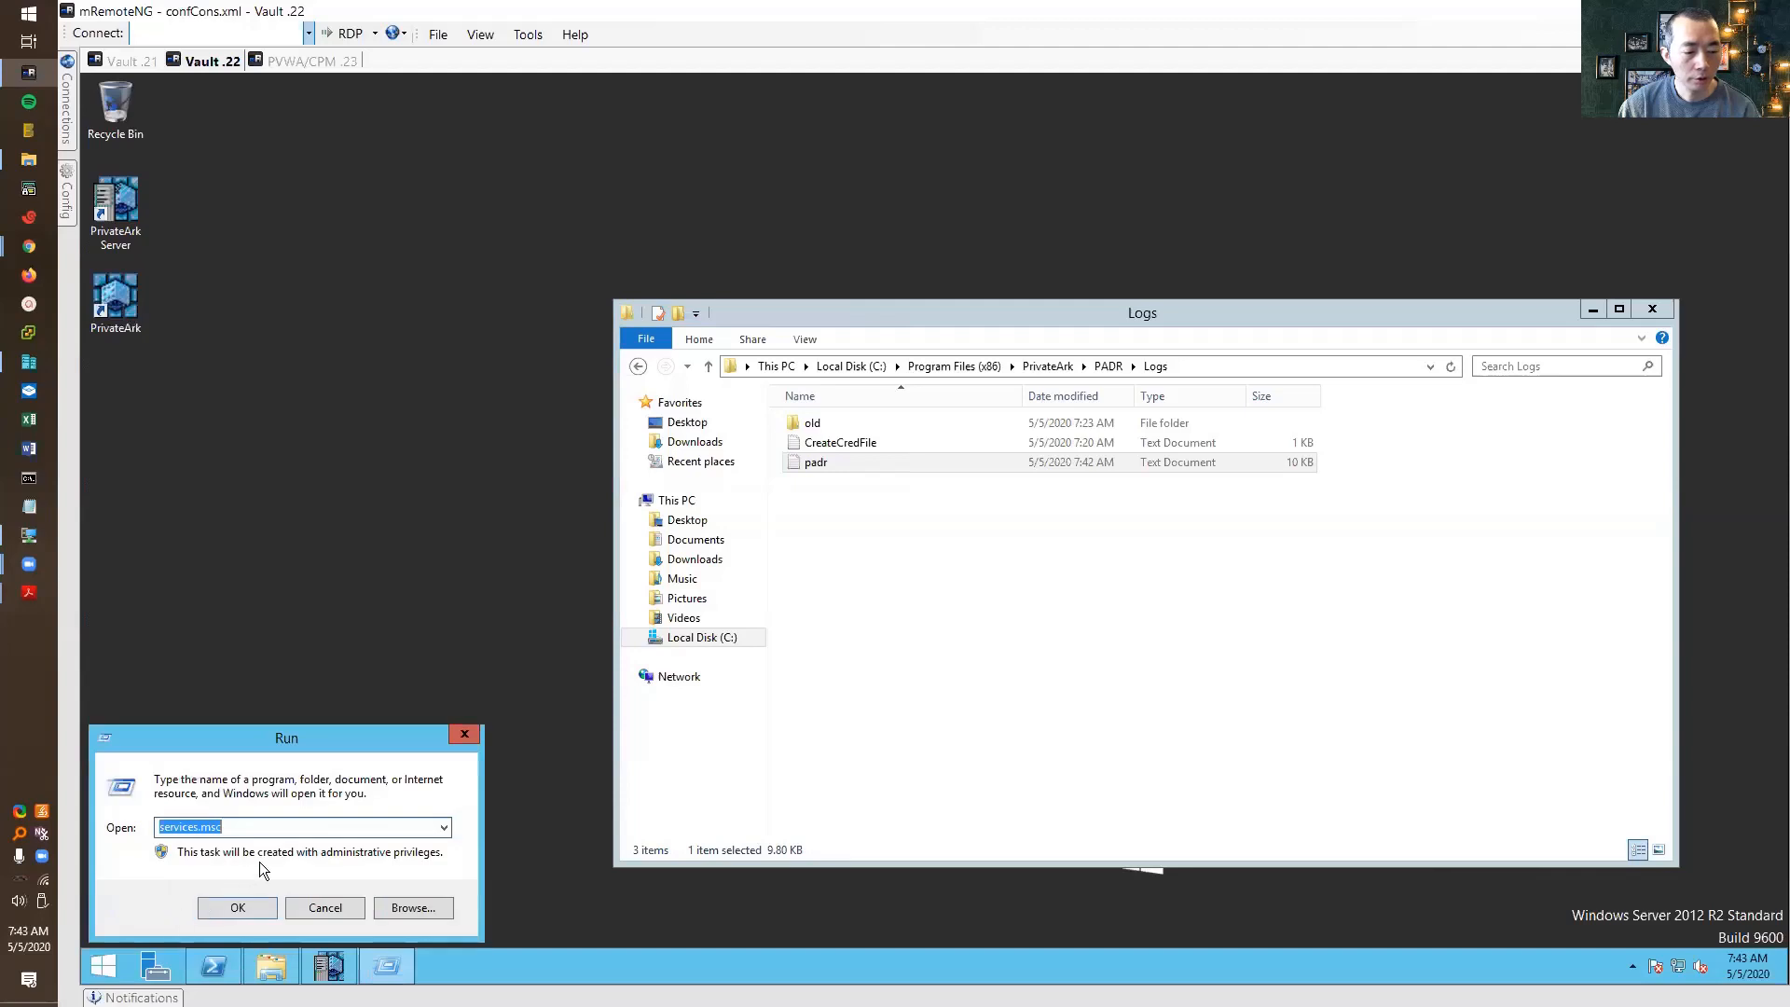
click(239, 906)
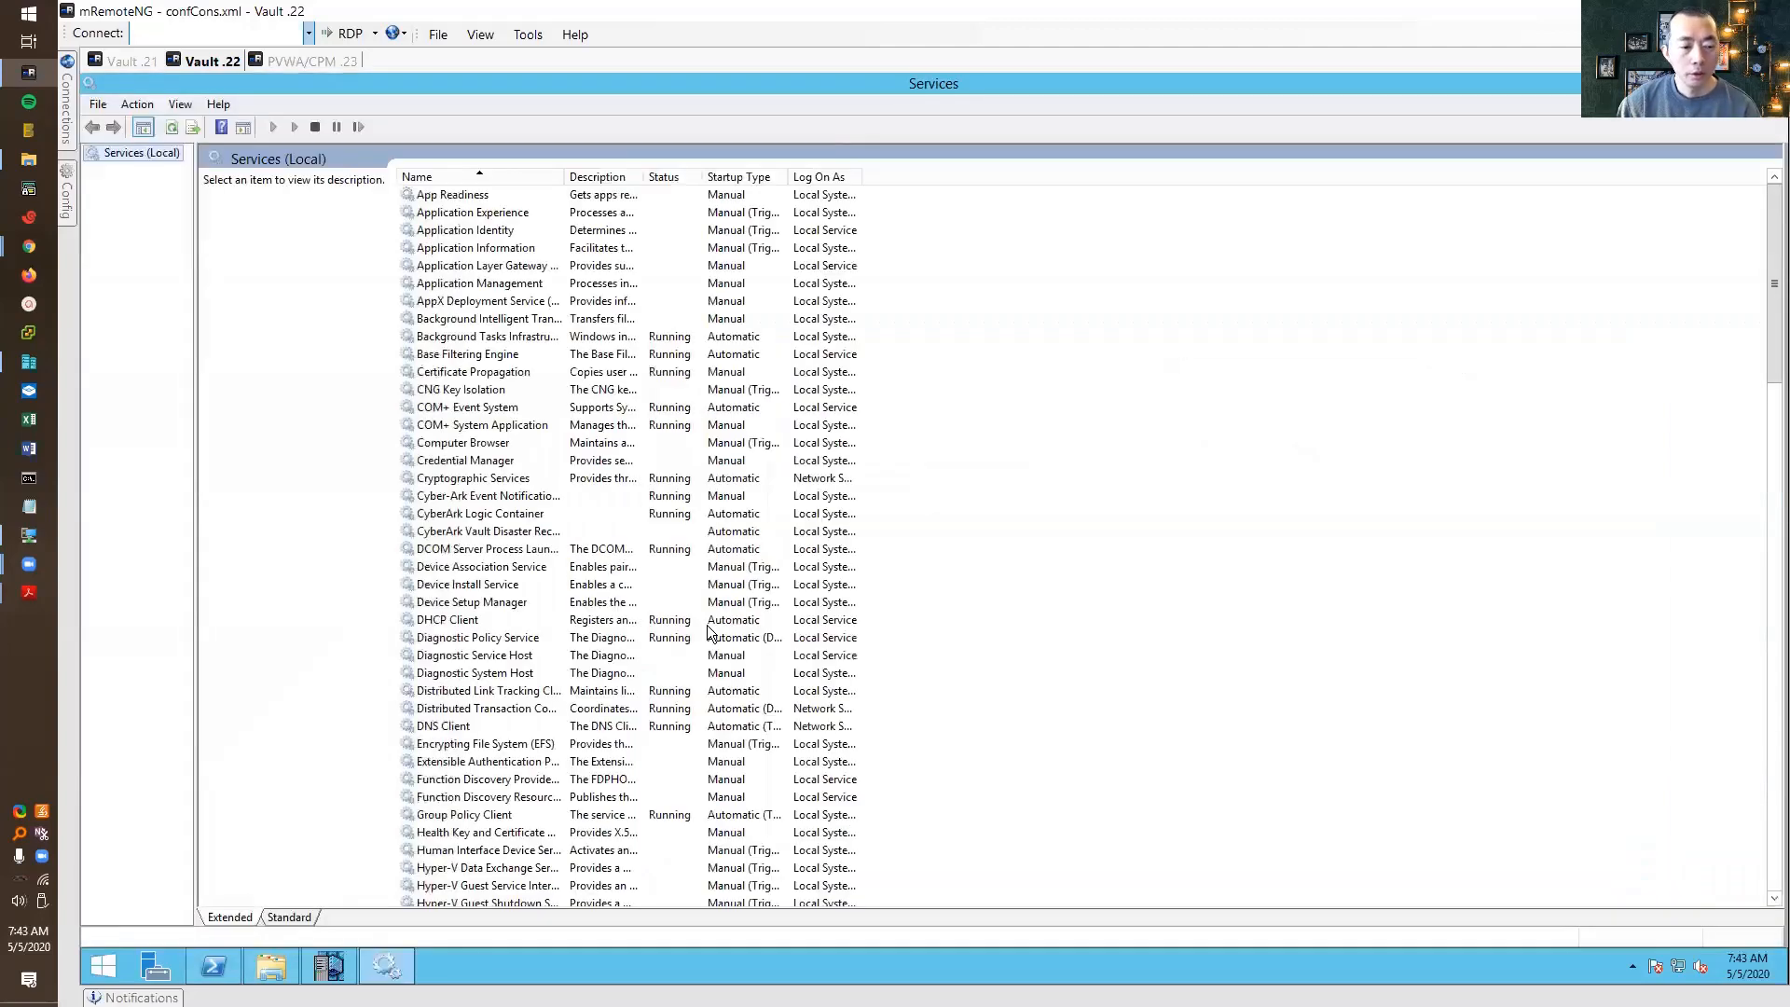
click(511, 584)
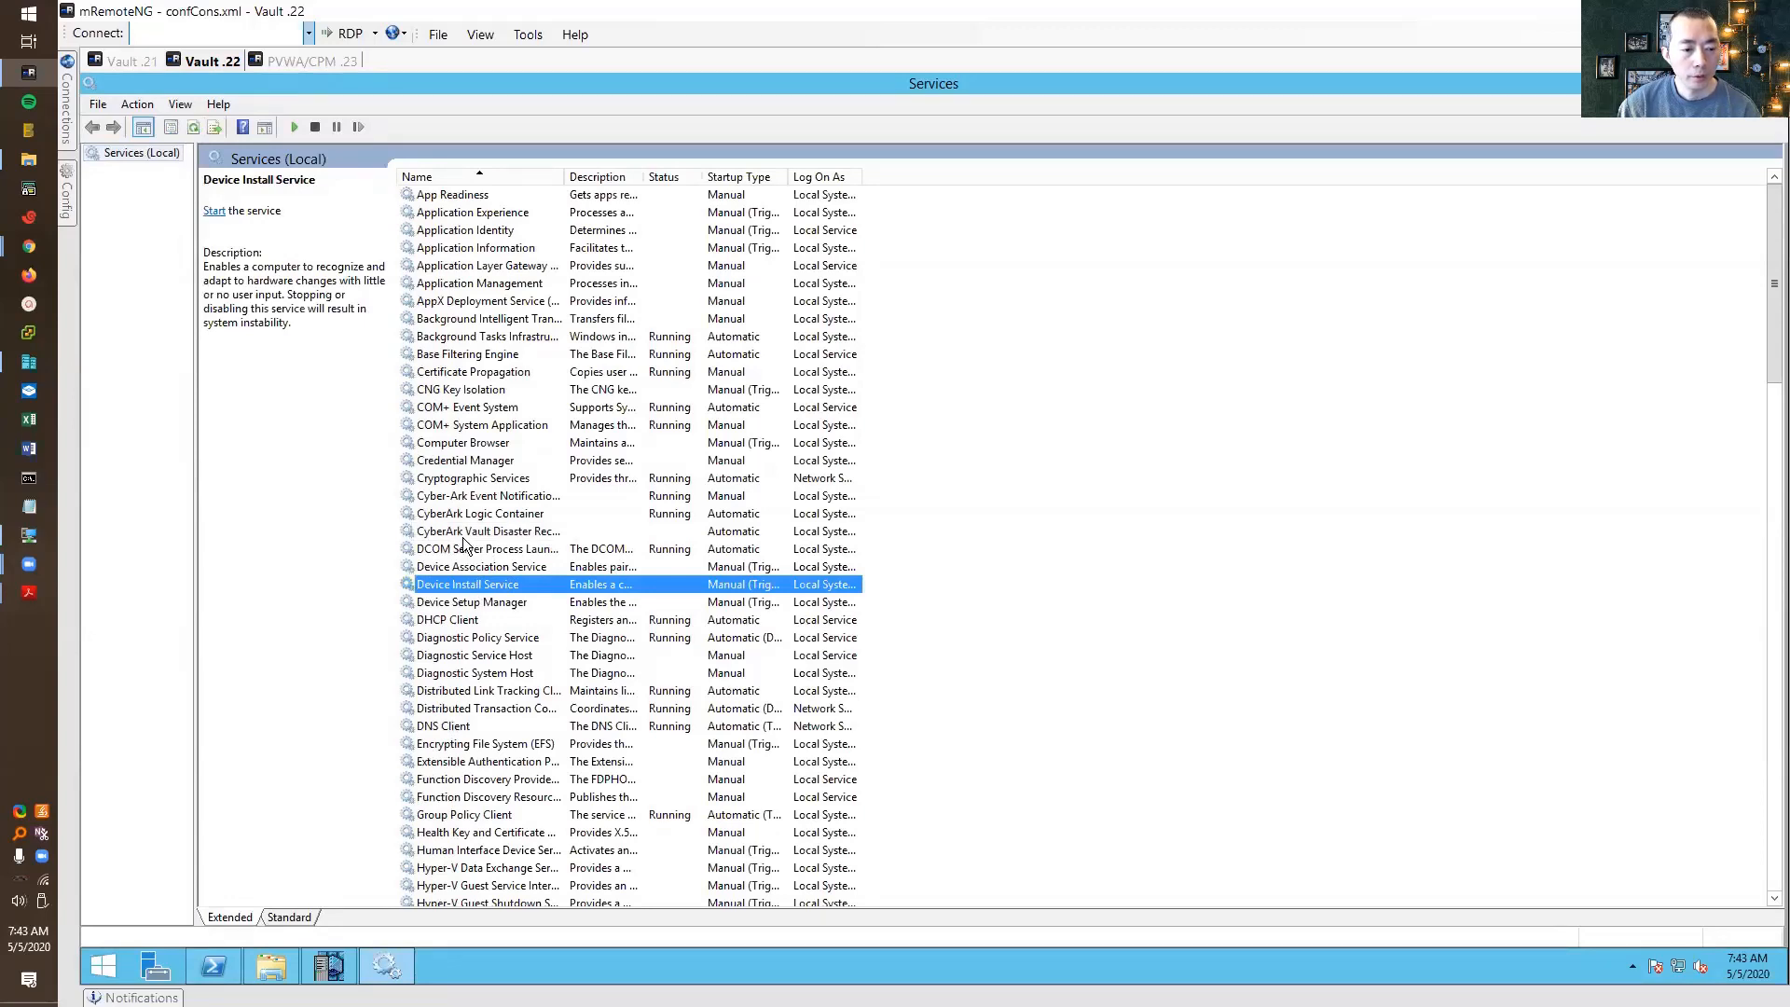
click(464, 538)
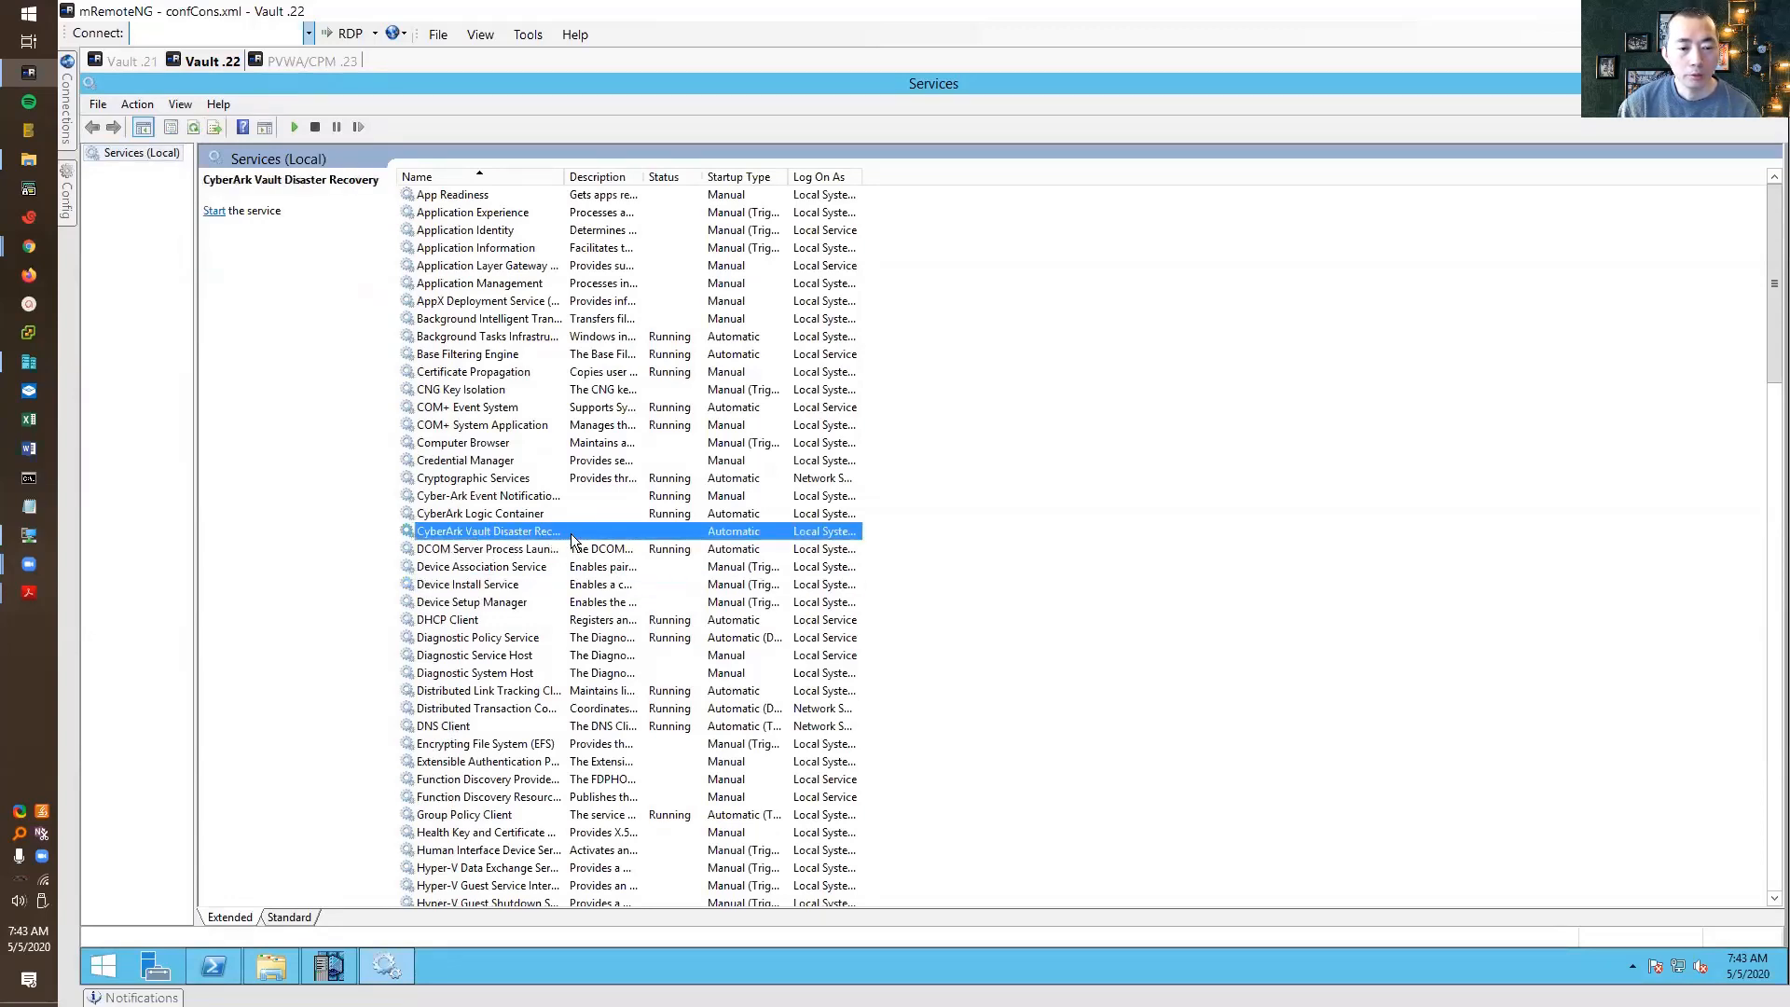
drag(564, 176, 655, 168)
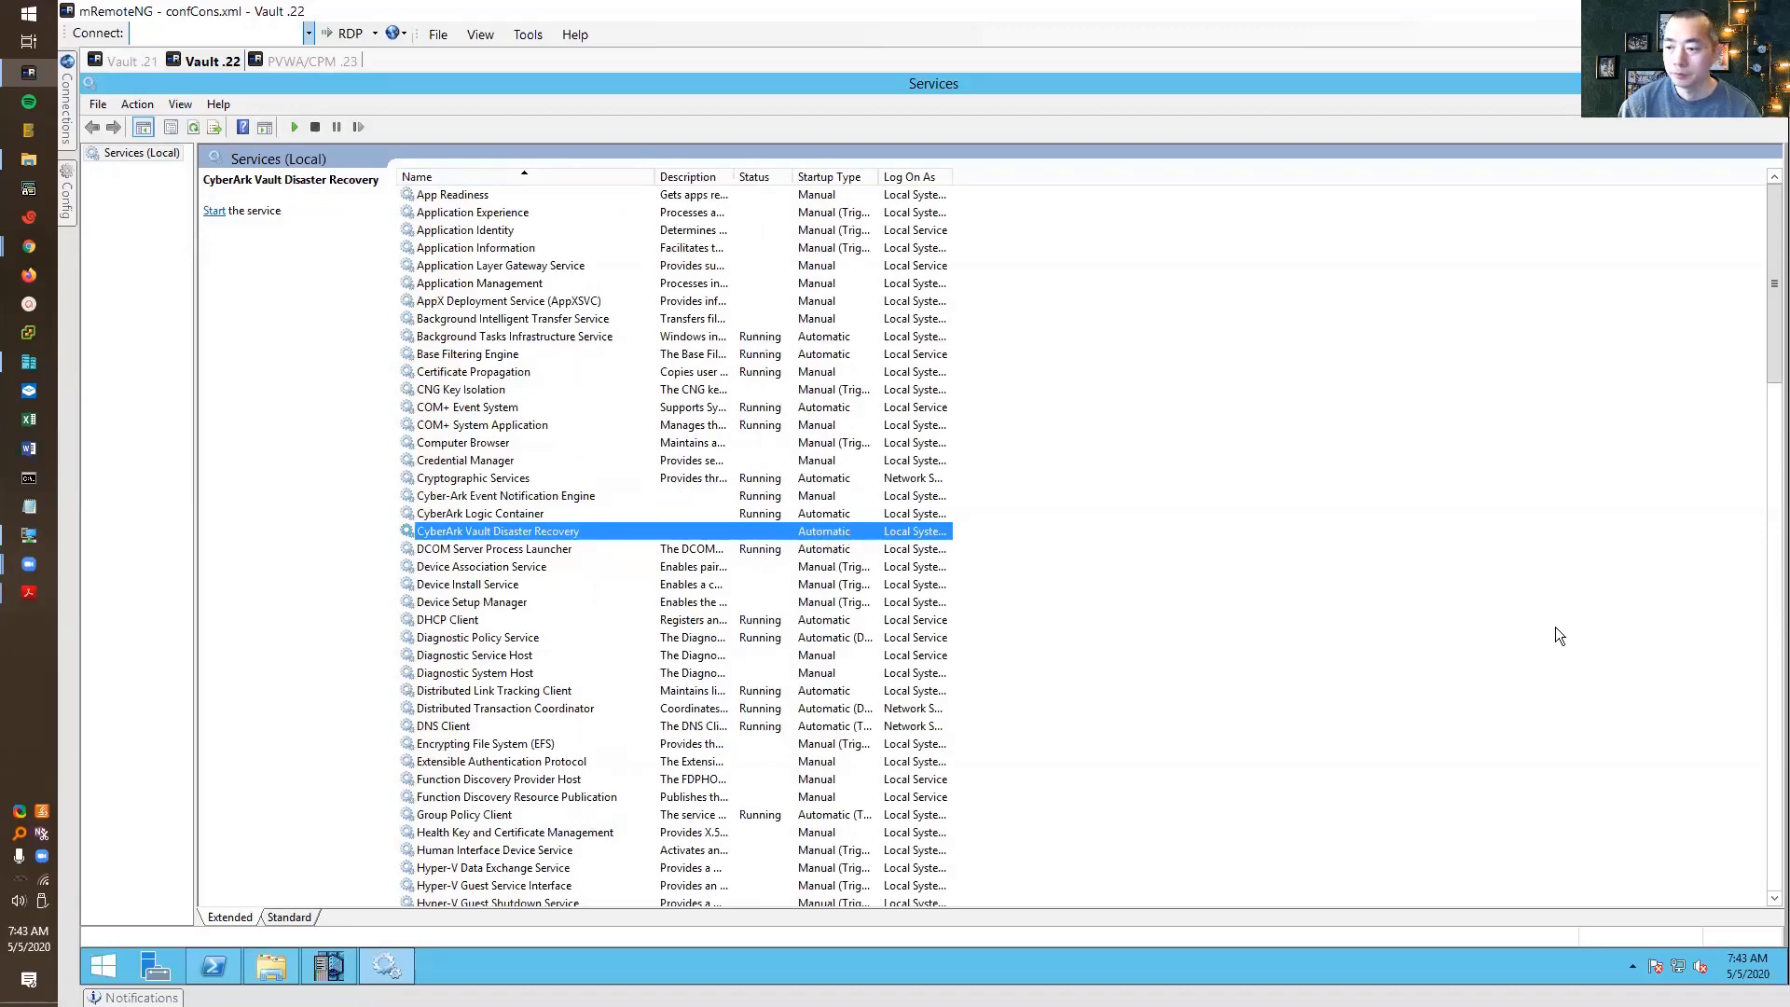
click(1773, 678)
click(1773, 678)
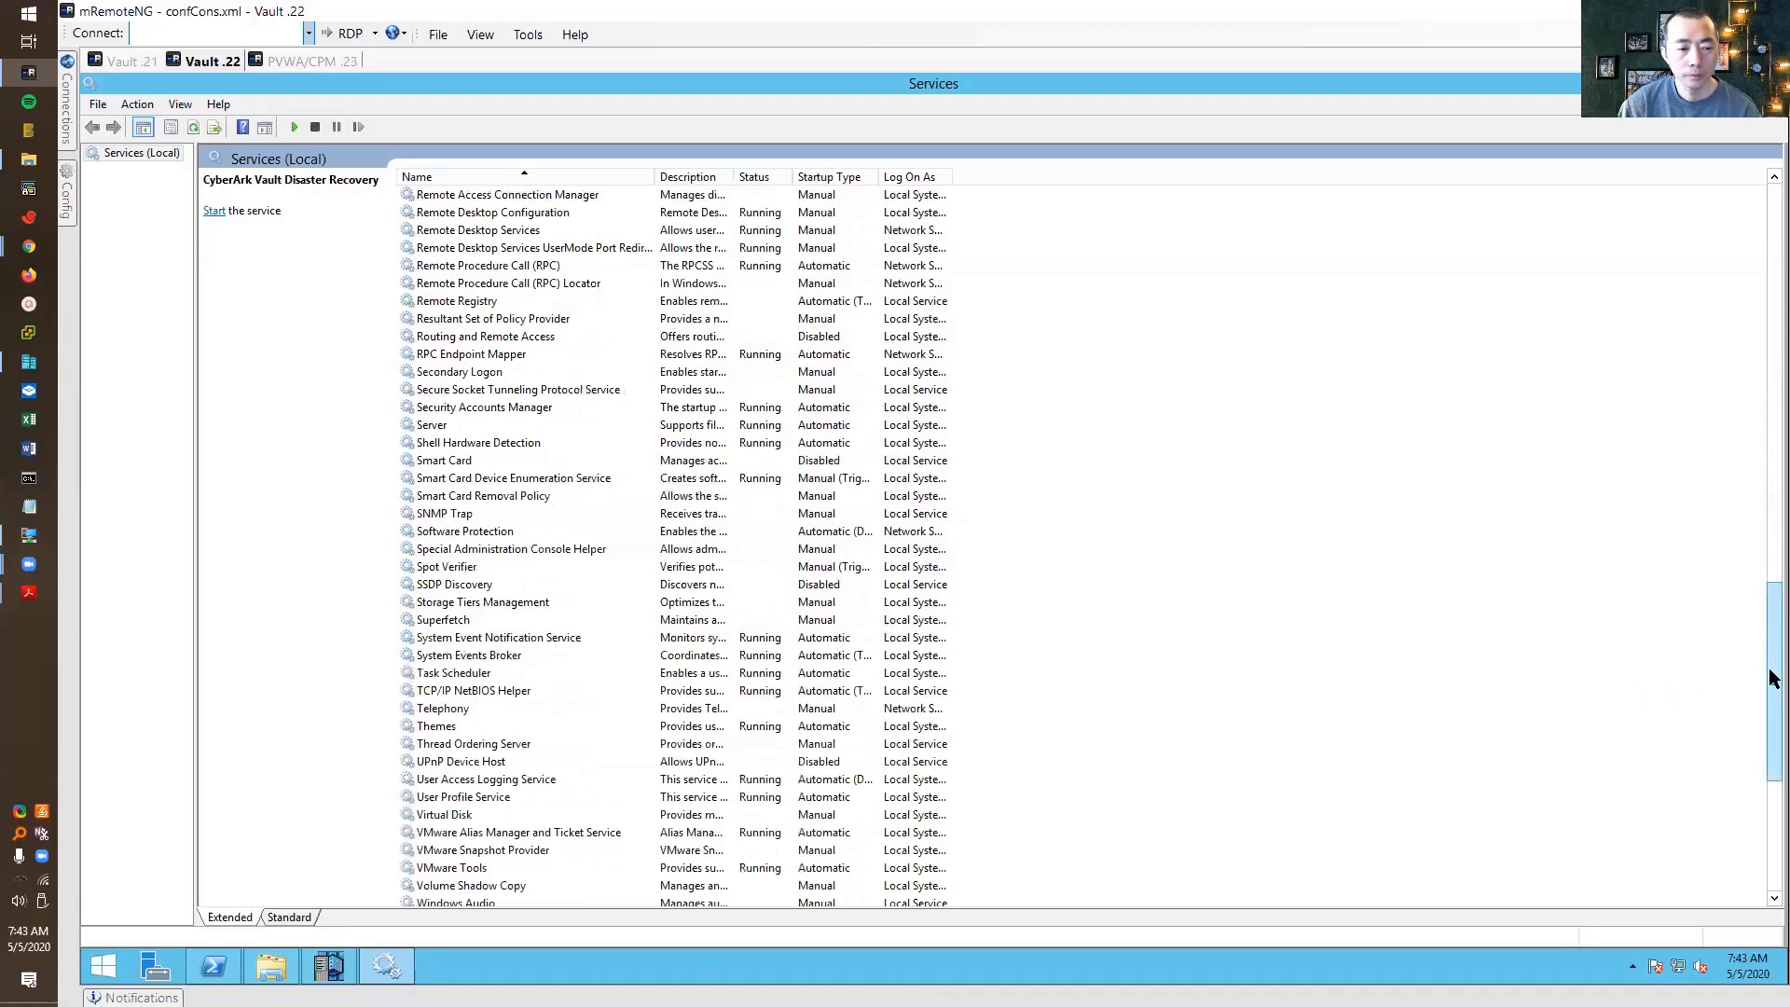
drag(1771, 647, 1773, 533)
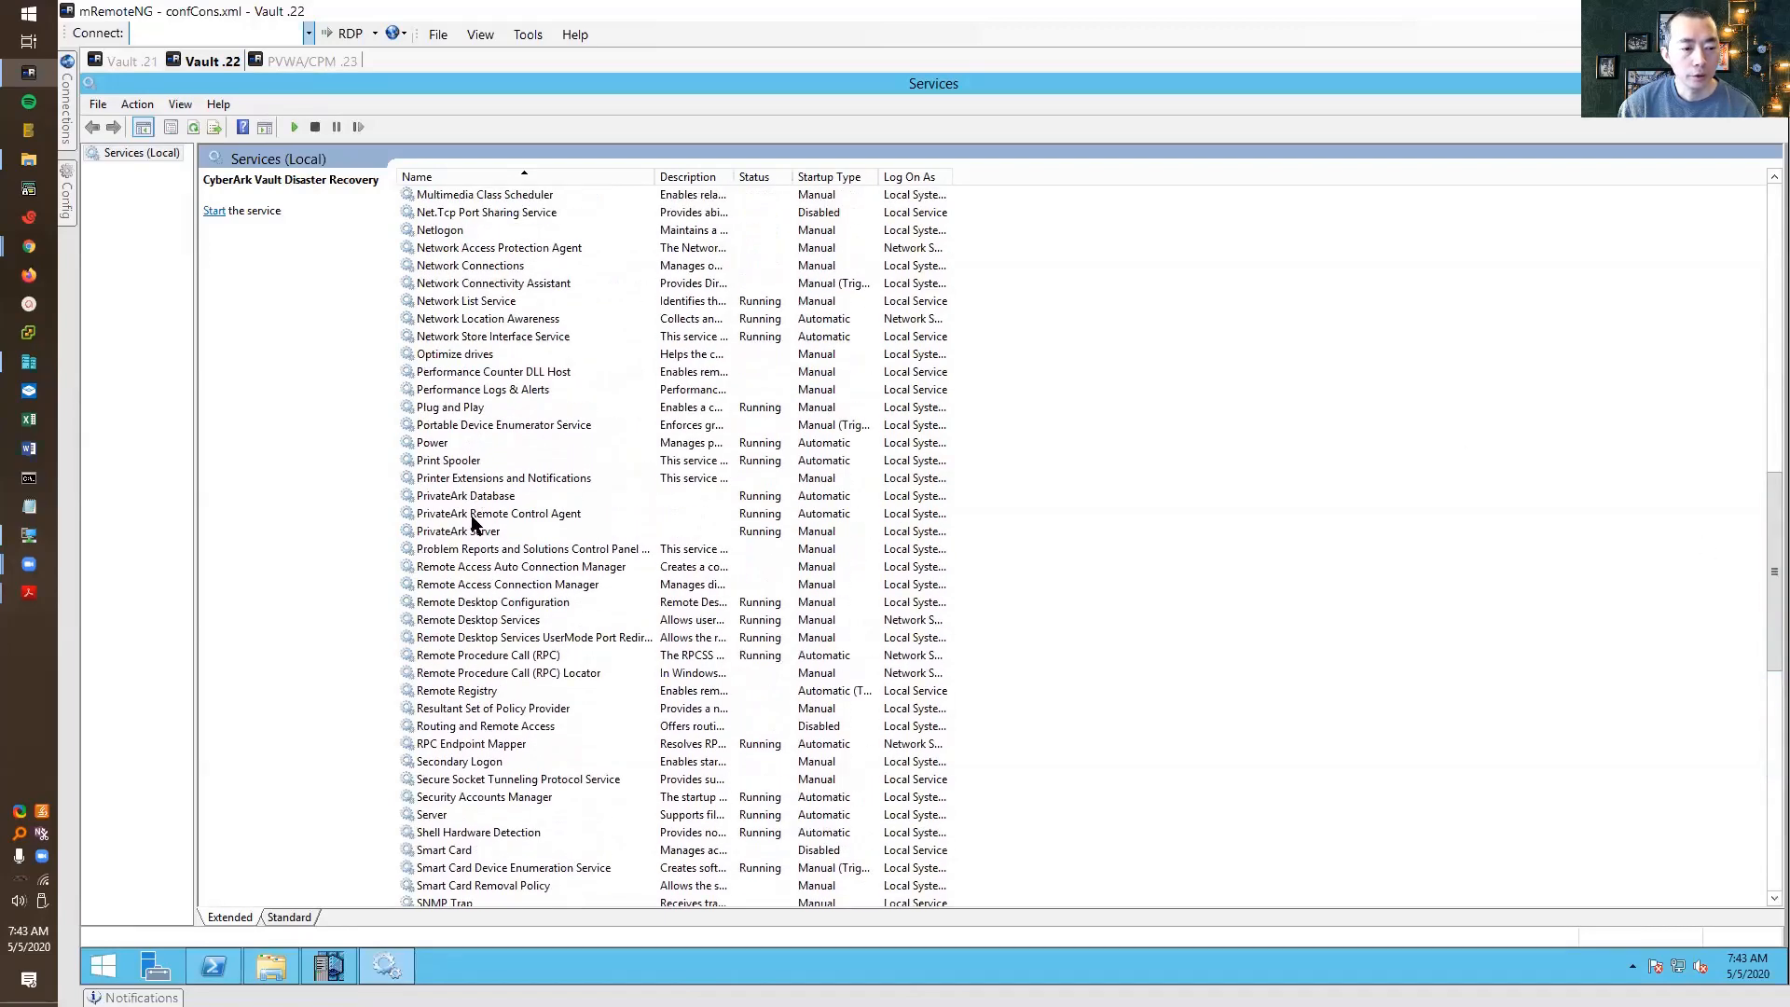
click(476, 531)
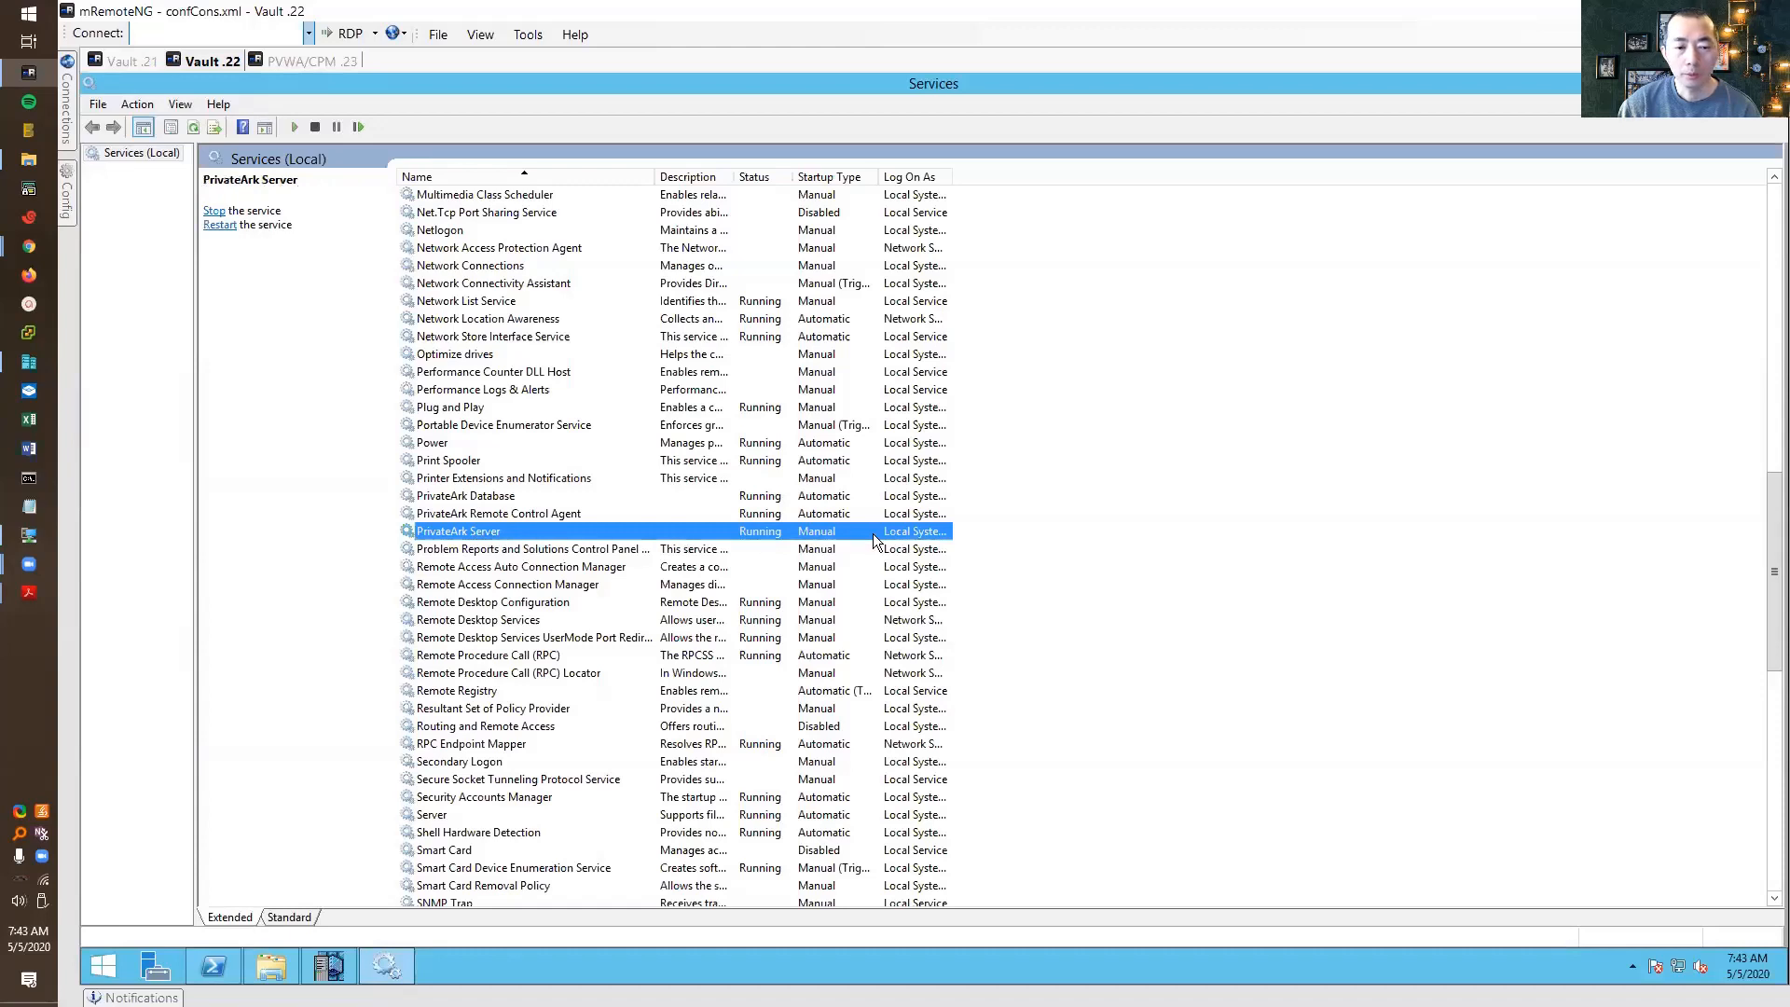
click(1706, 81)
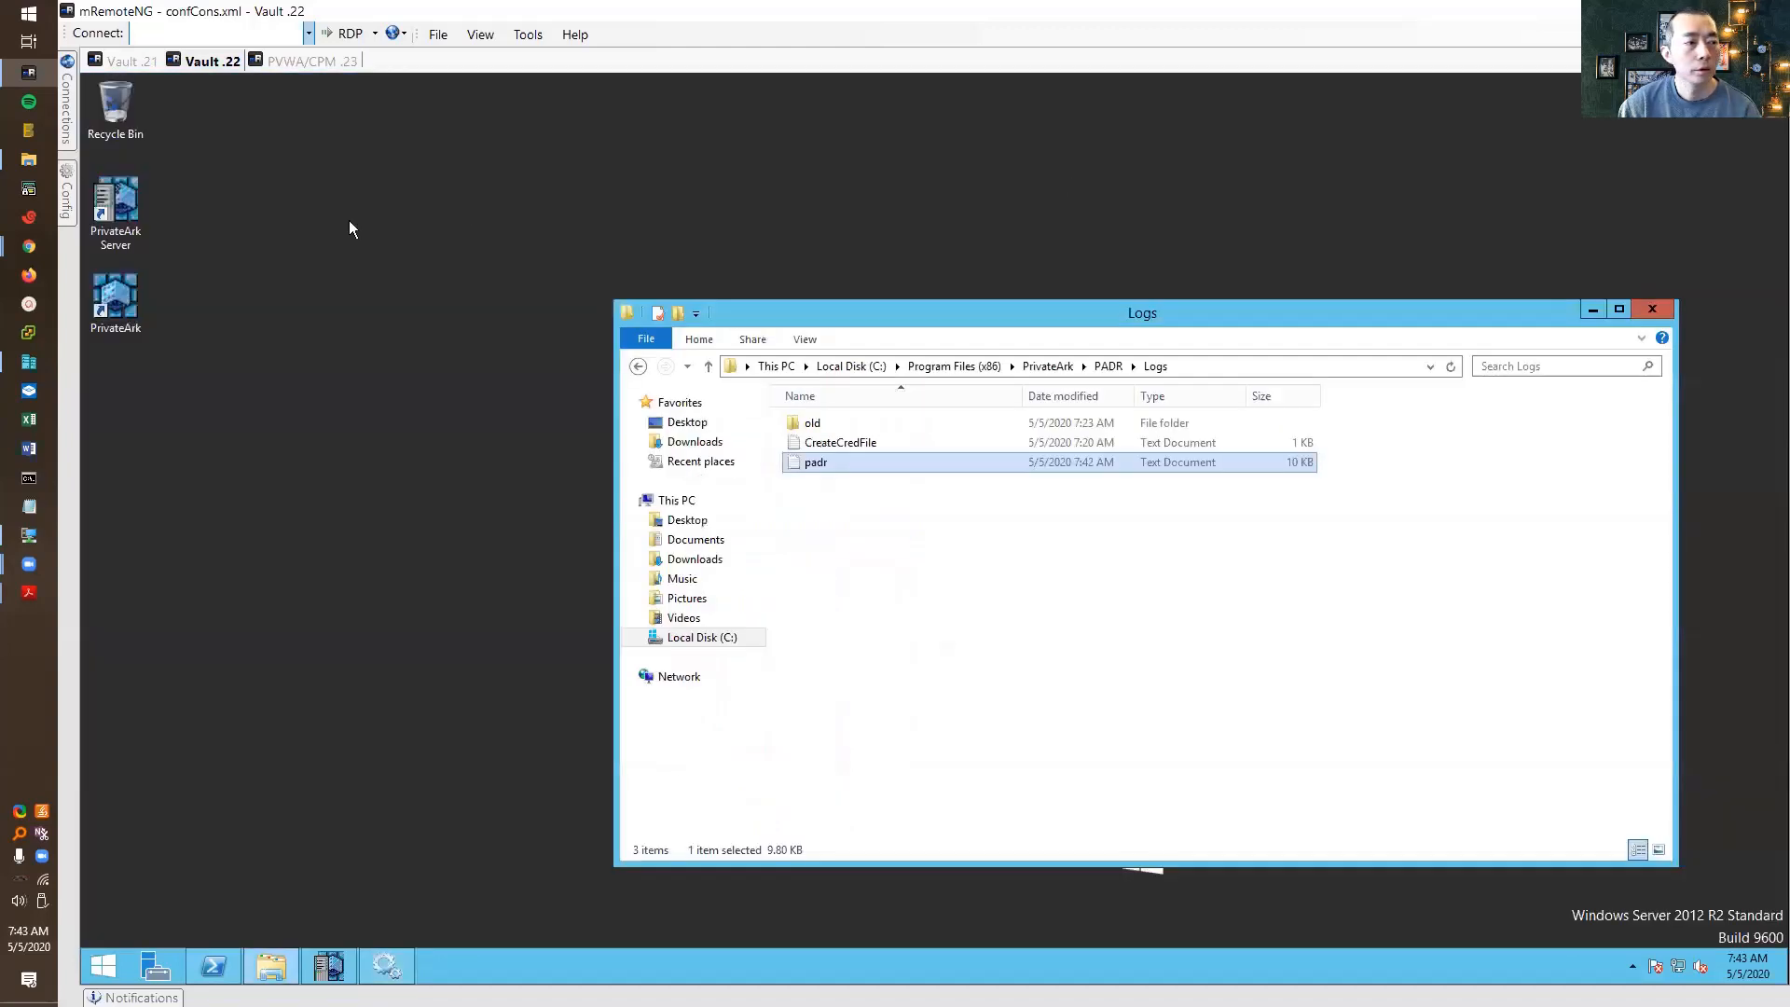
Launch PrivateArk Client and log on to DR Vault with the administrator password
double_click(116, 298)
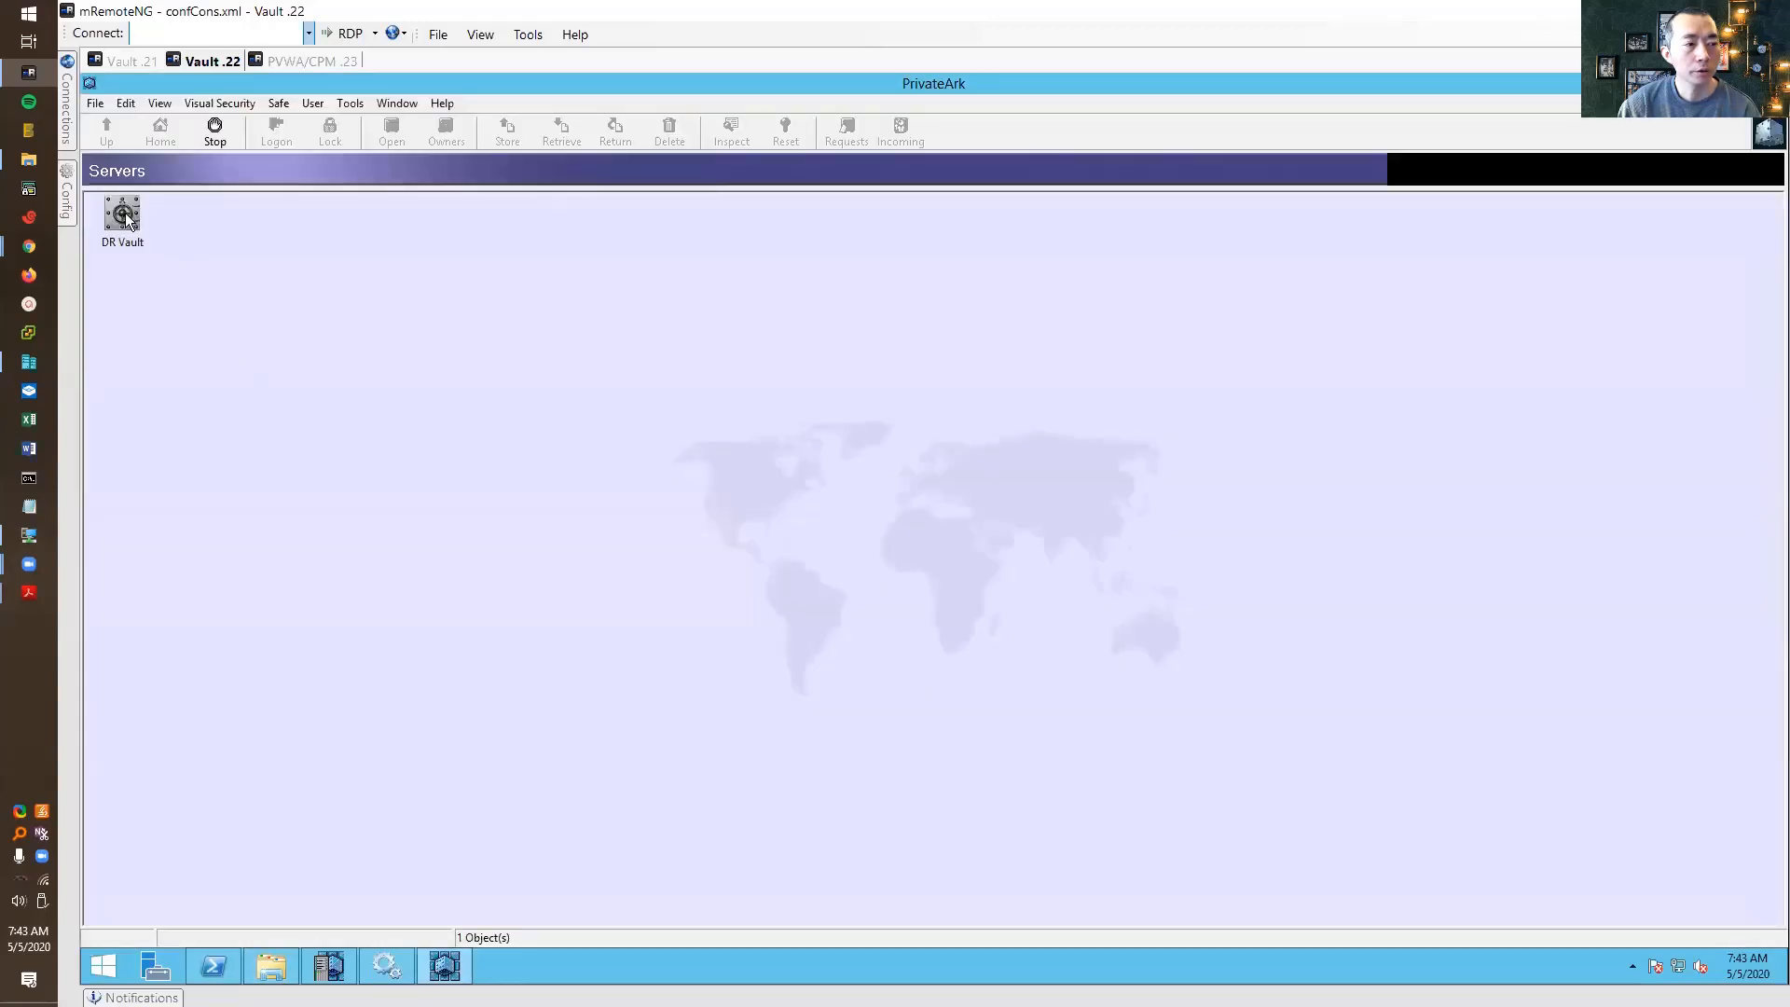
double_click(124, 216)
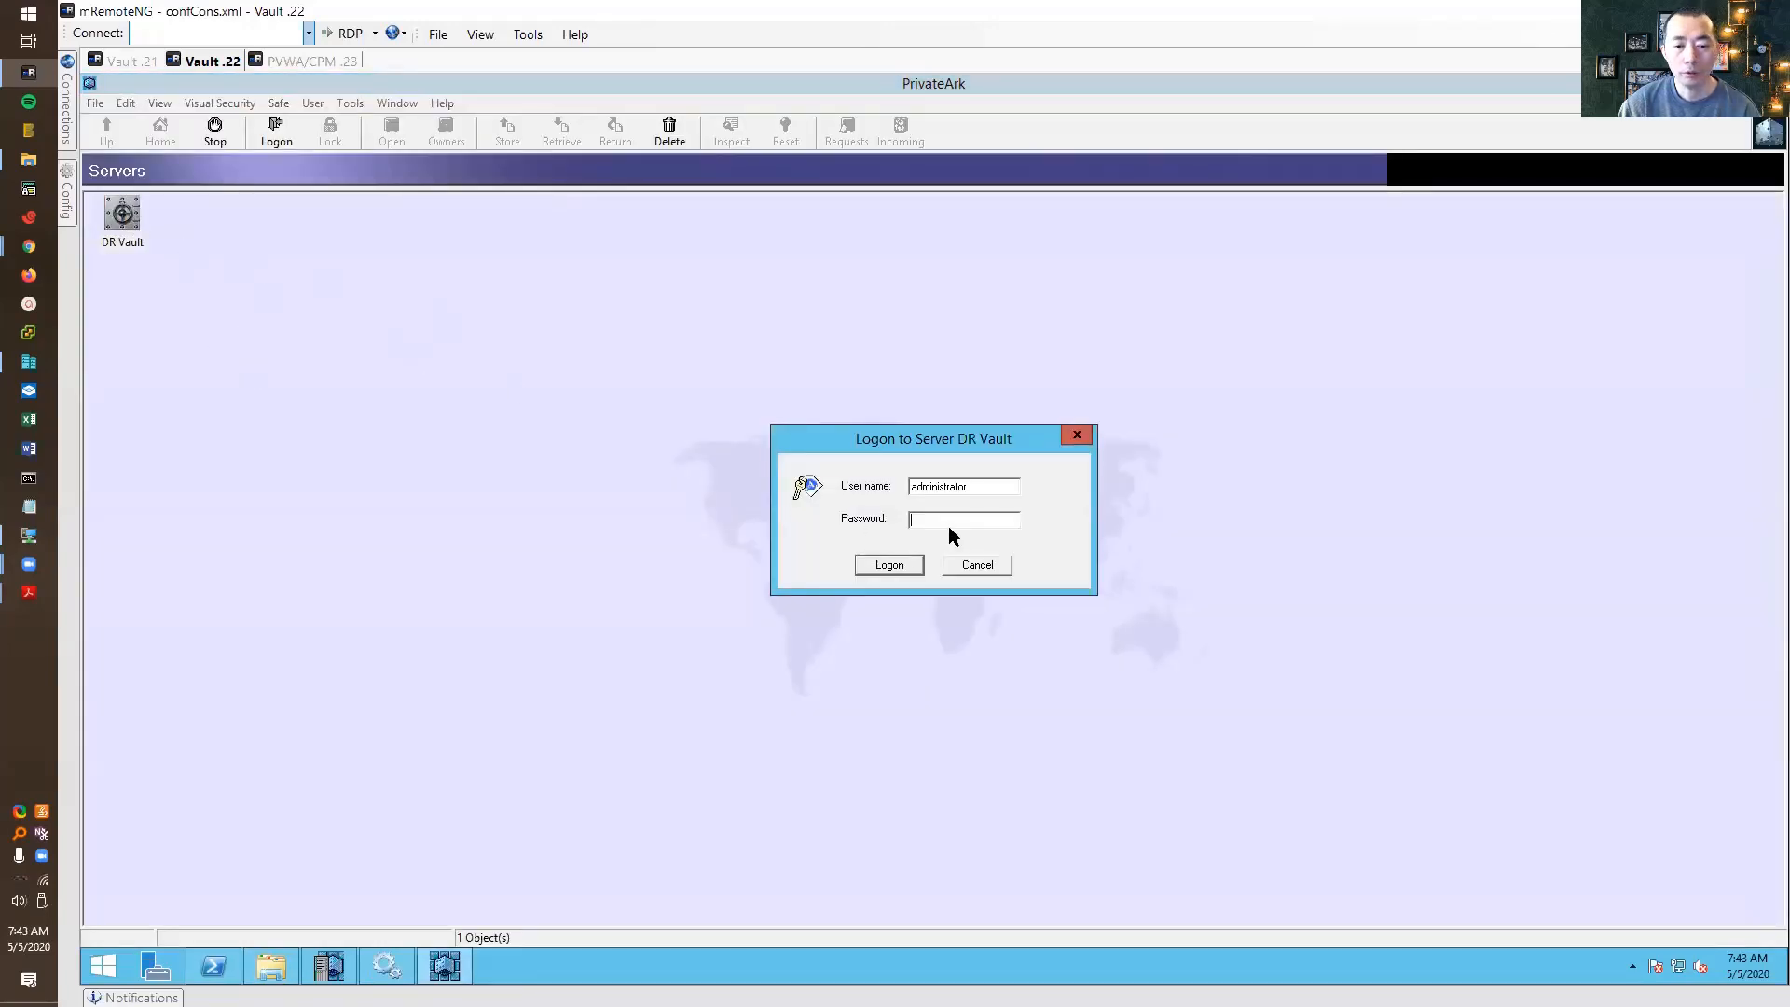
text(********)
key(Return)
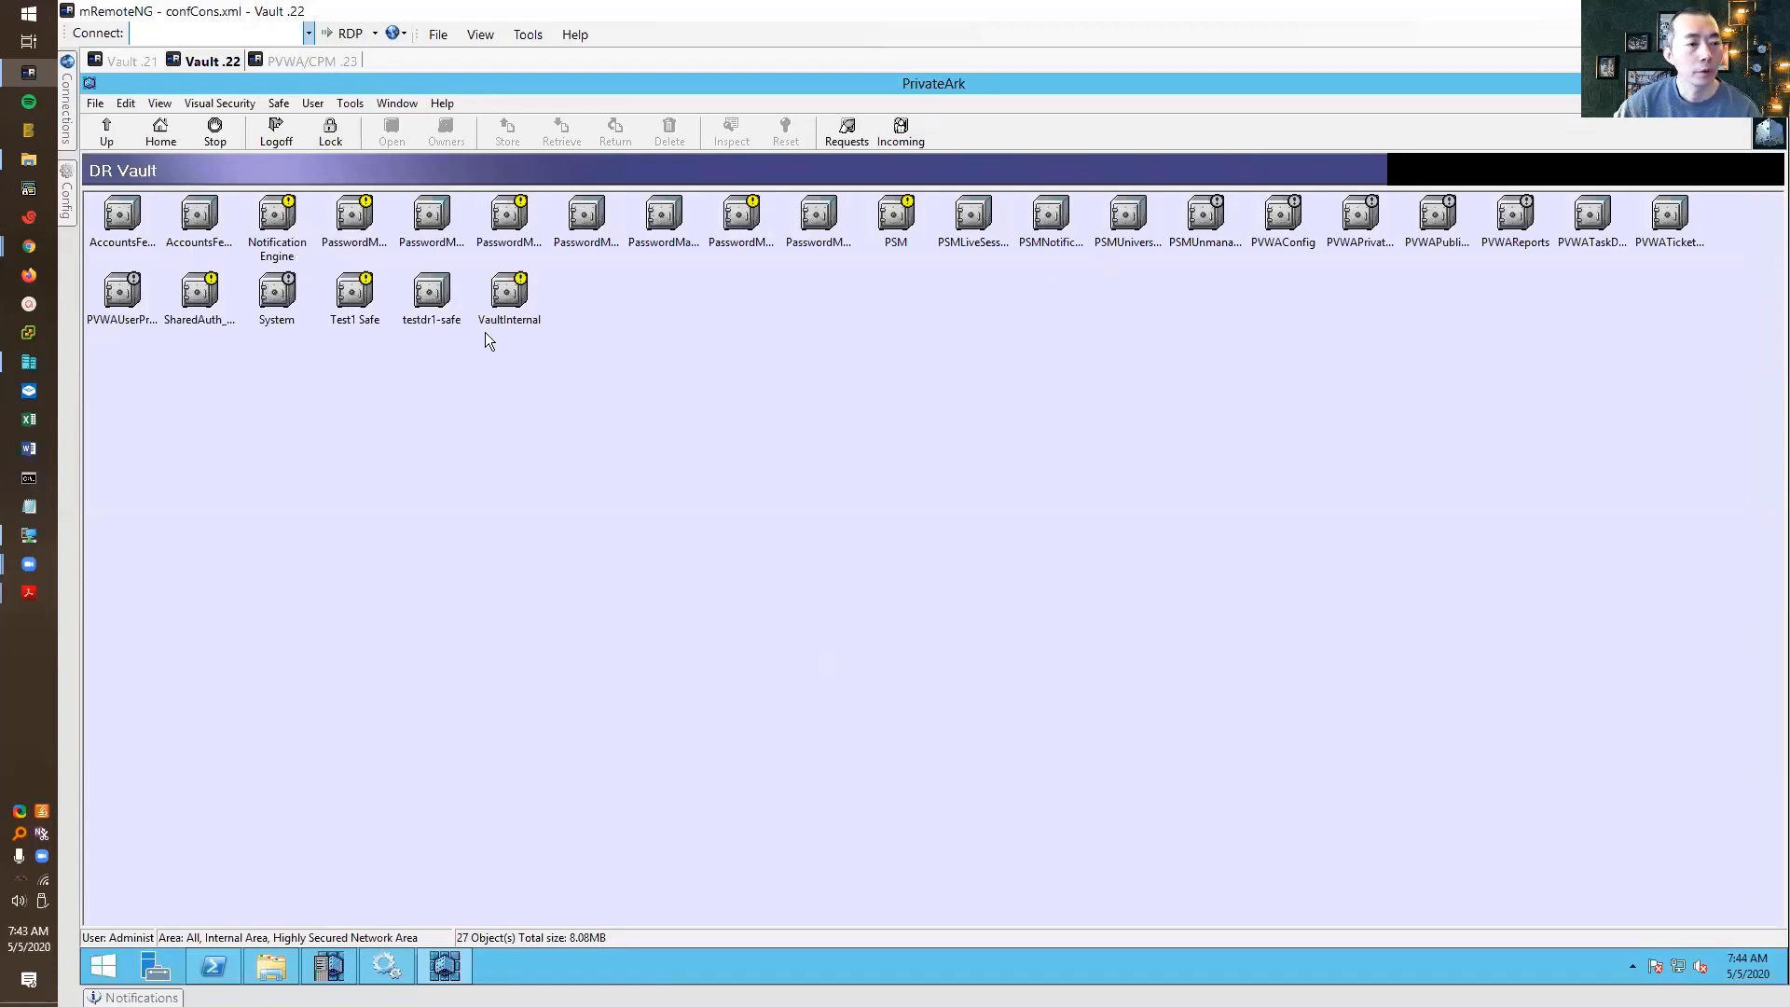
Open Administrative Tools > Users and Groups, expand System, and view the DR user's details
click(436, 300)
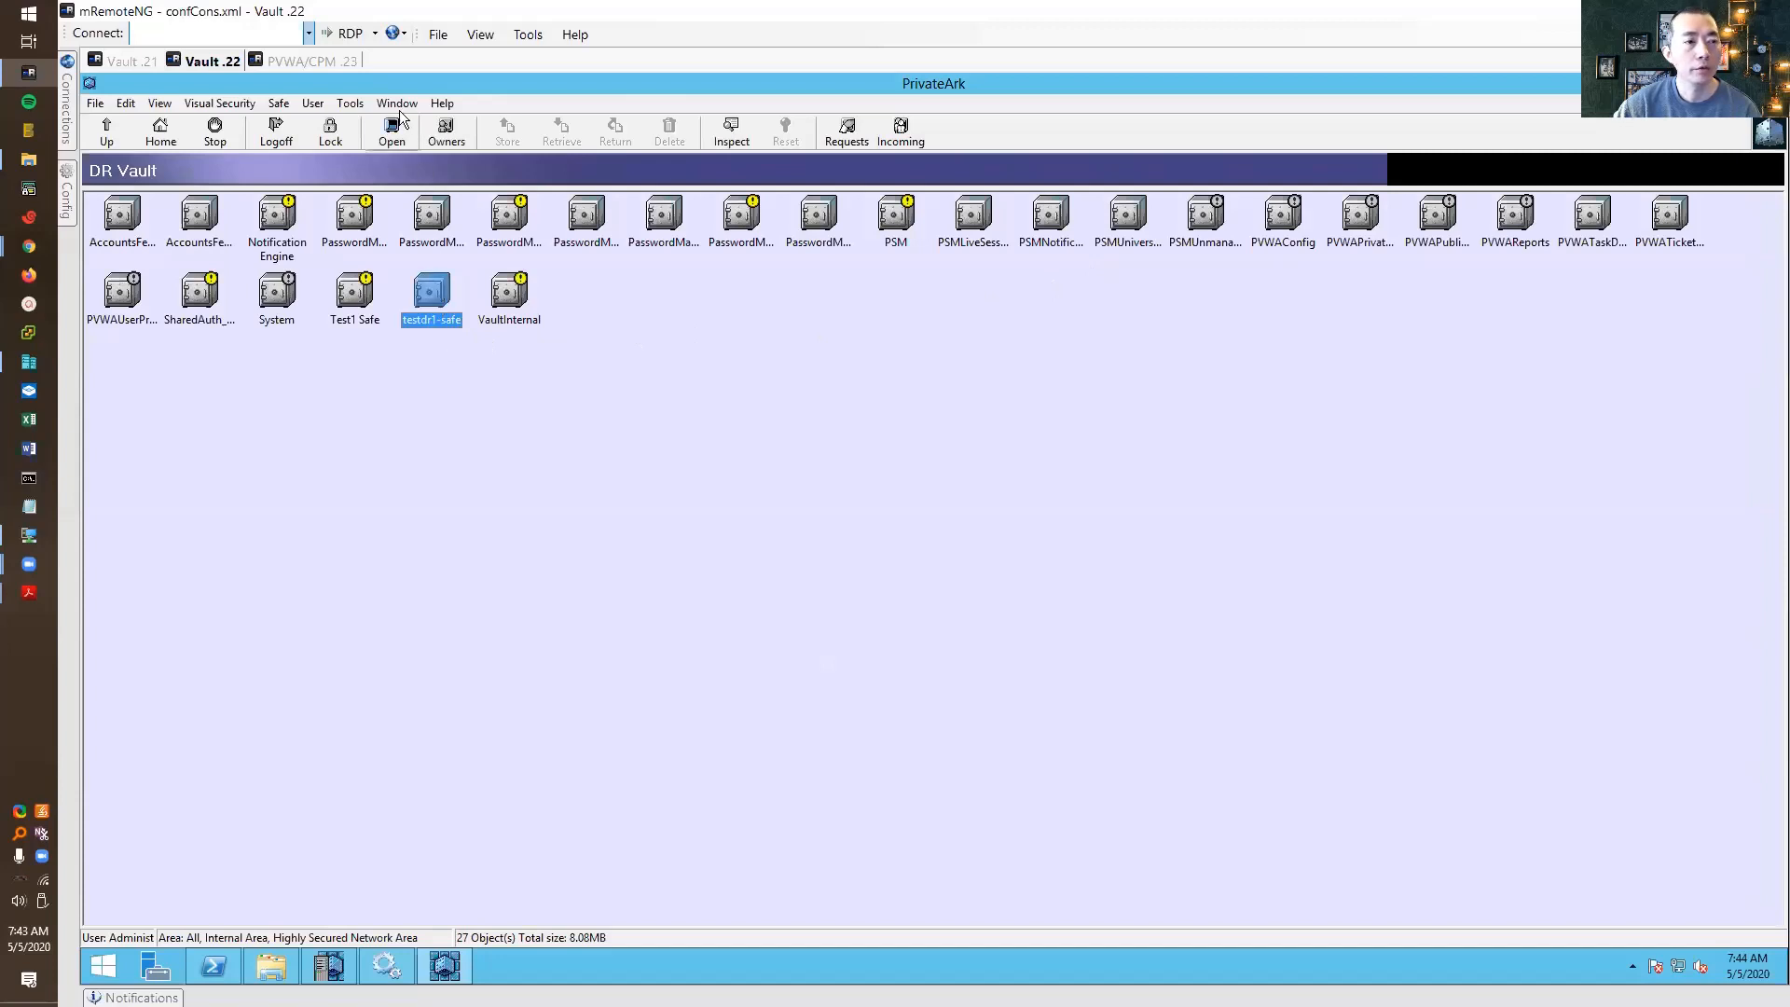
click(363, 105)
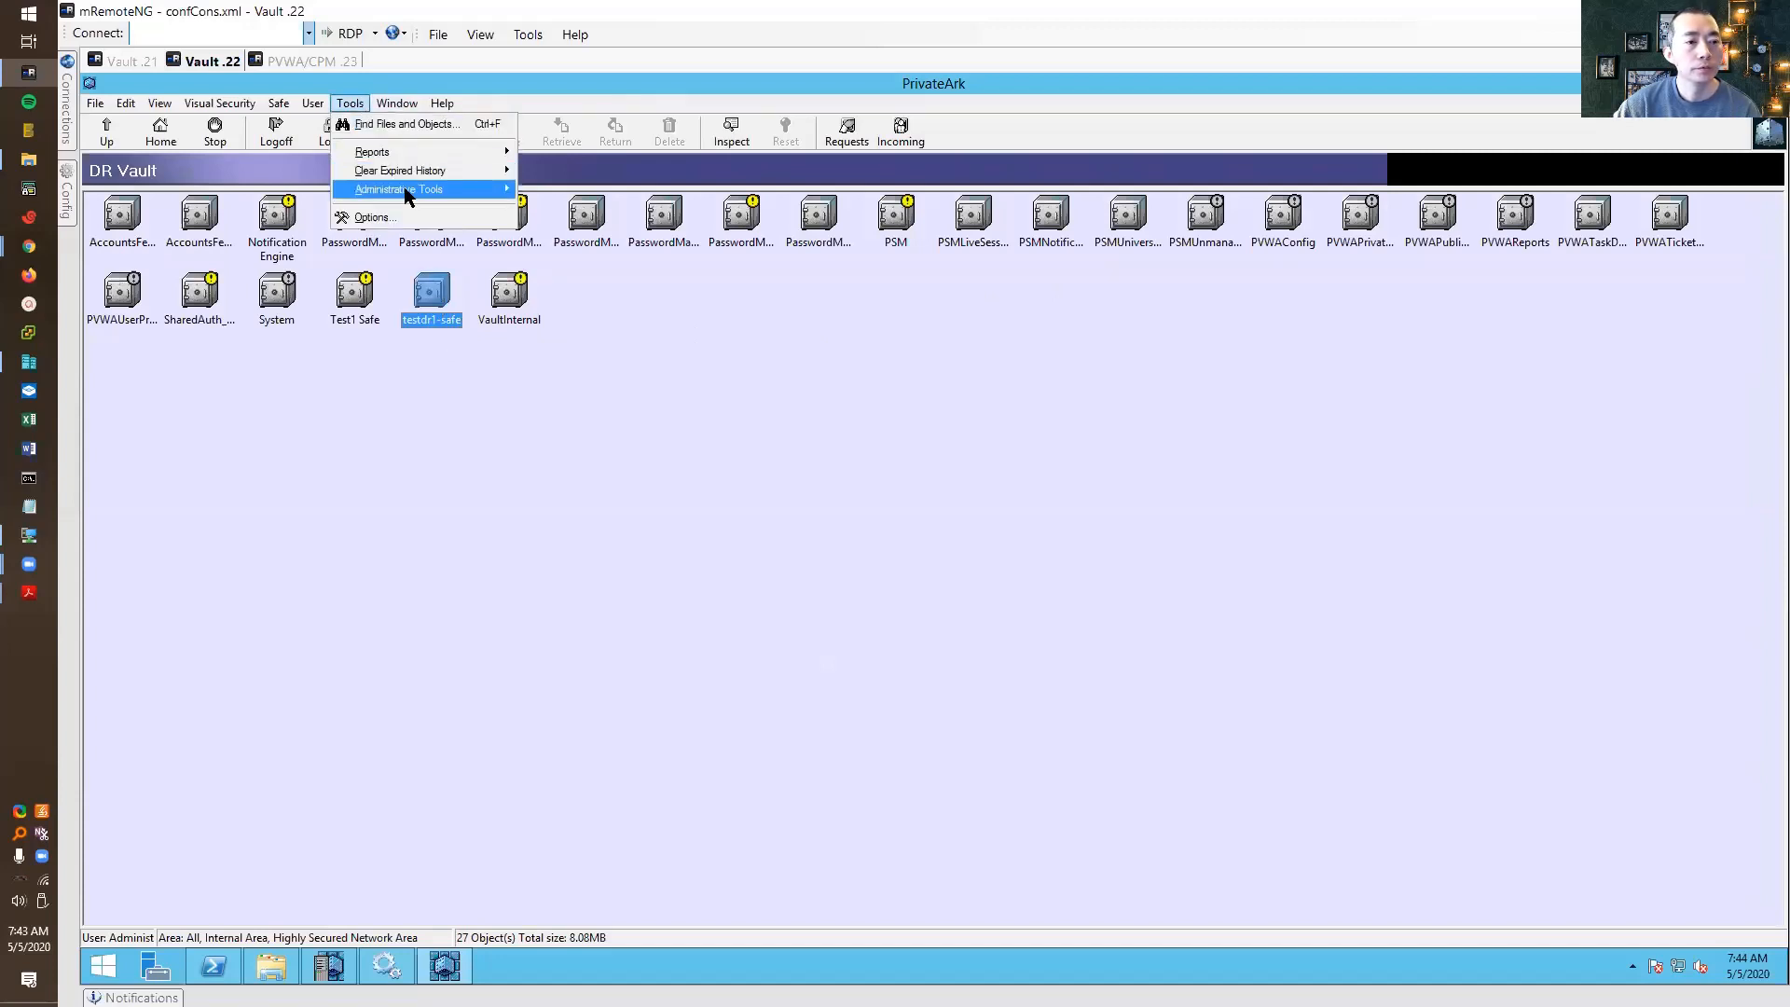
mouse_move(408, 190)
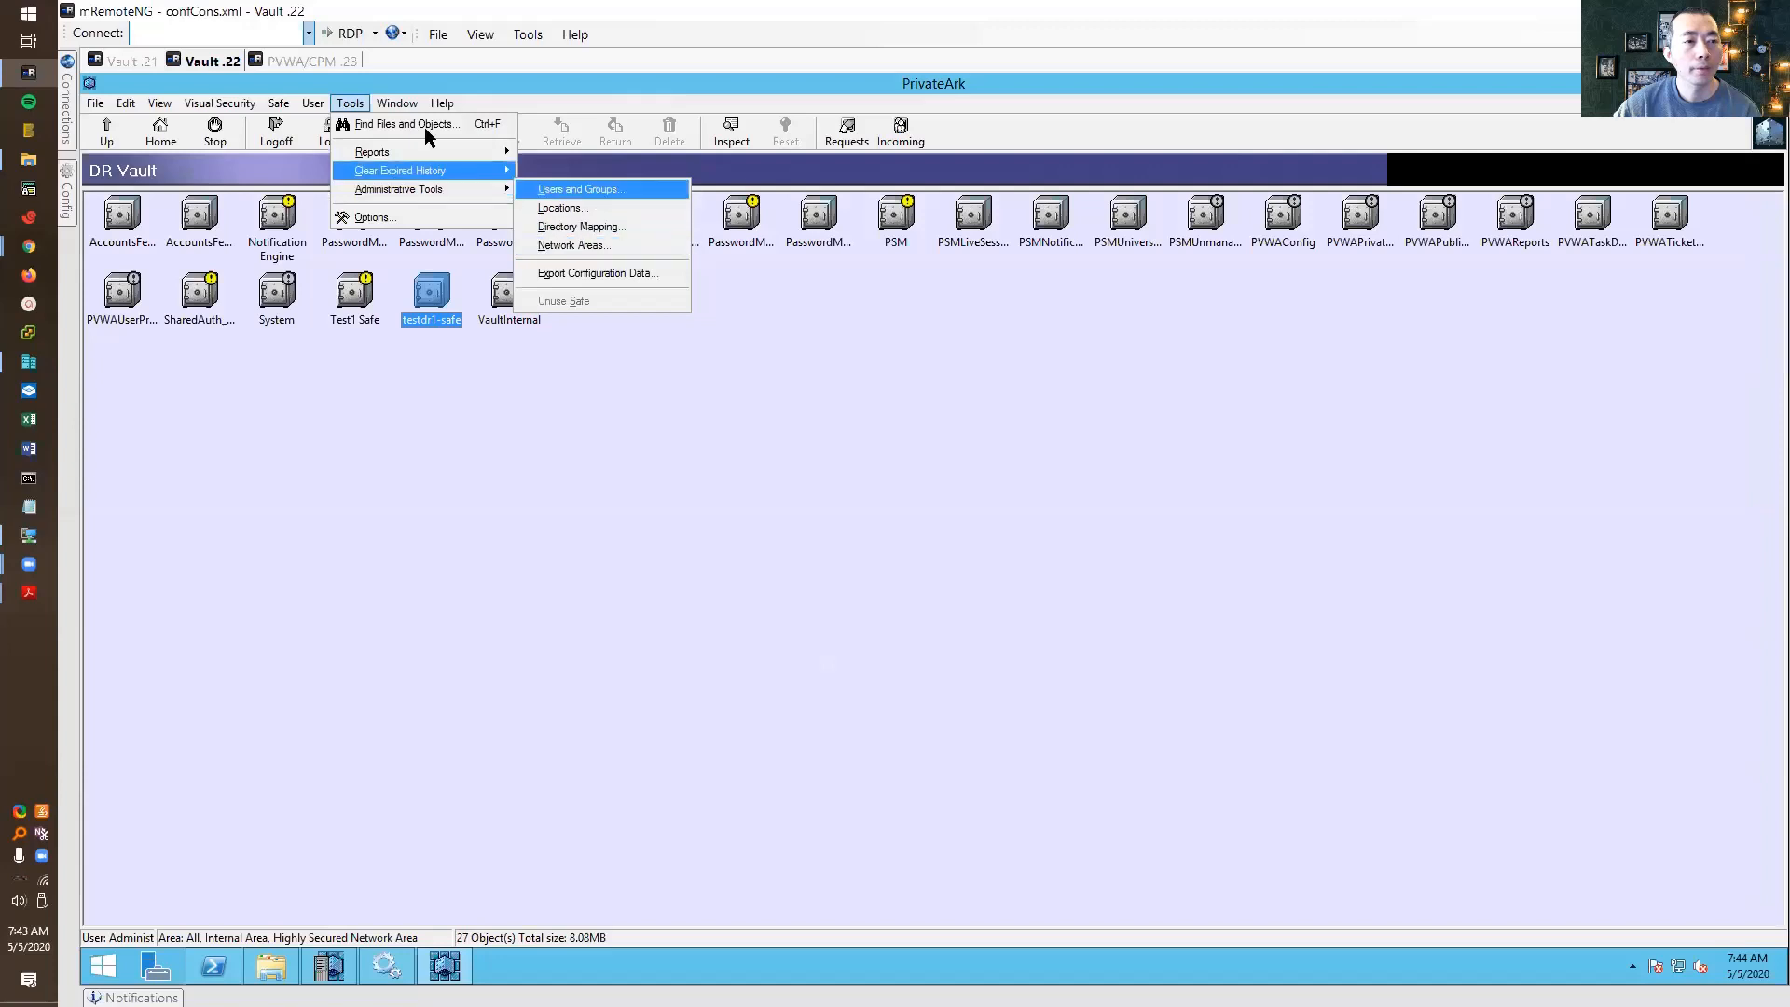
mouse_move(361, 106)
click(585, 189)
scroll(858, 625, down, 5)
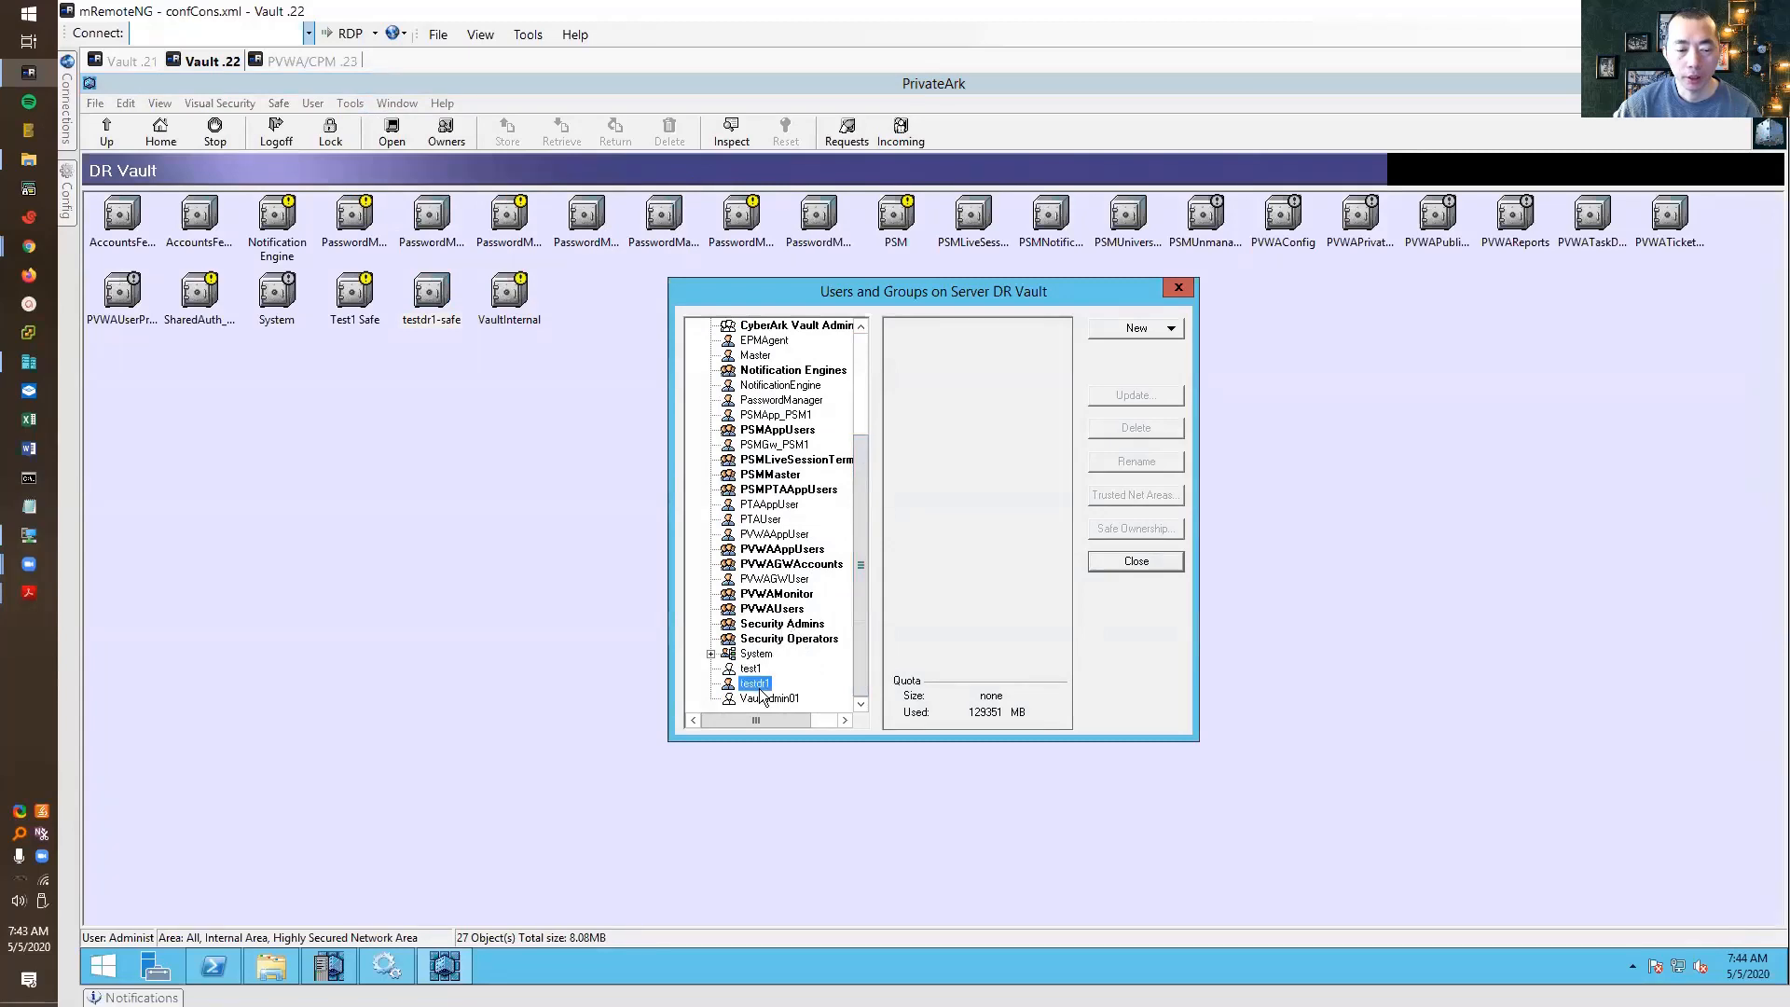
click(712, 654)
click(766, 642)
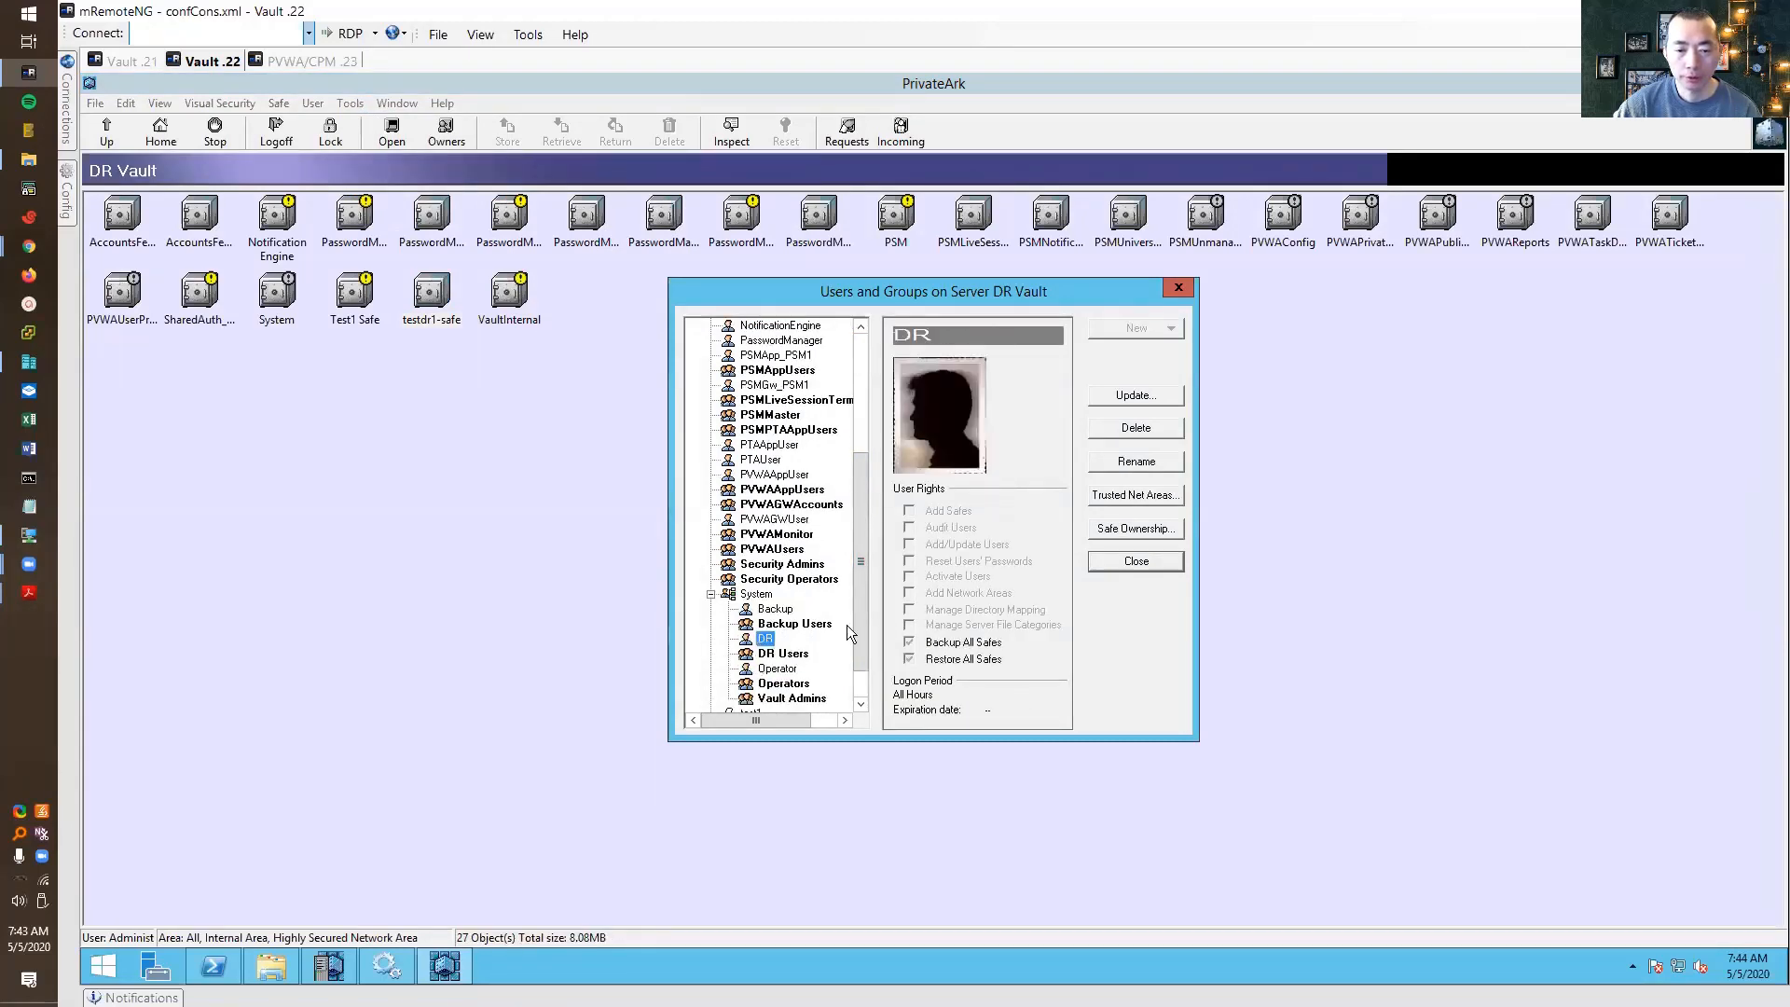
click(1093, 397)
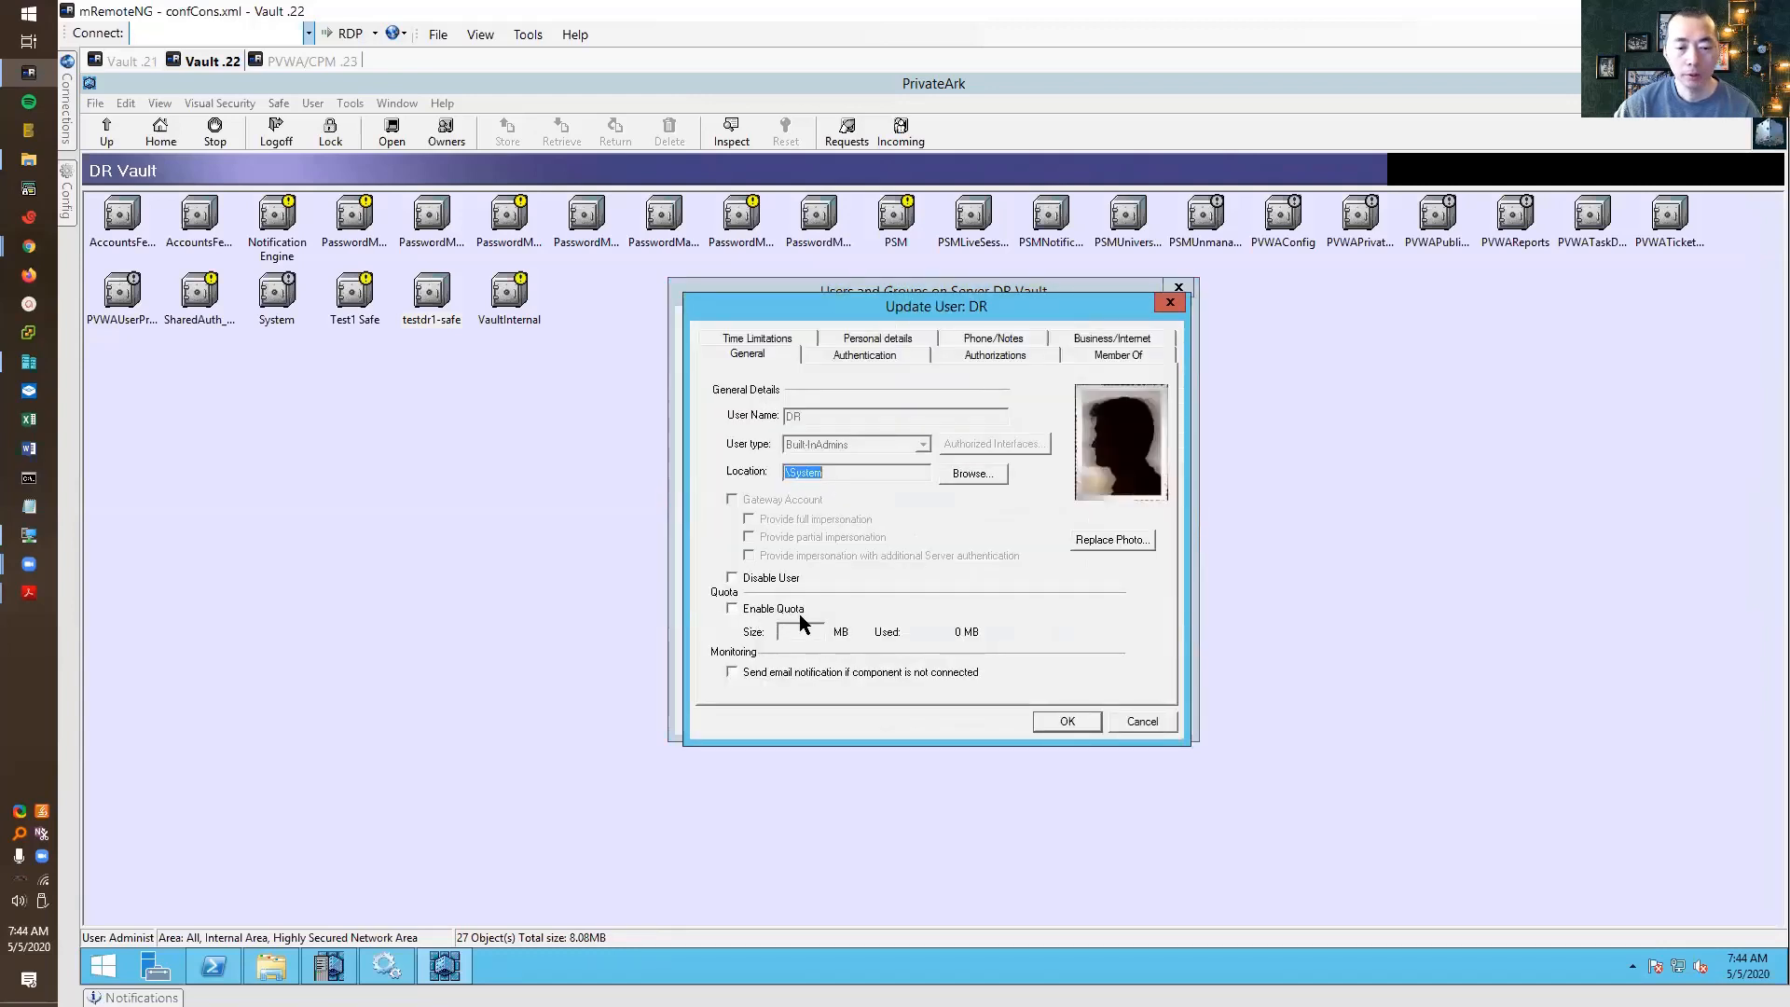
Cancel the DR user details, close Users and Groups, and exit PrivateArk Client
click(1143, 724)
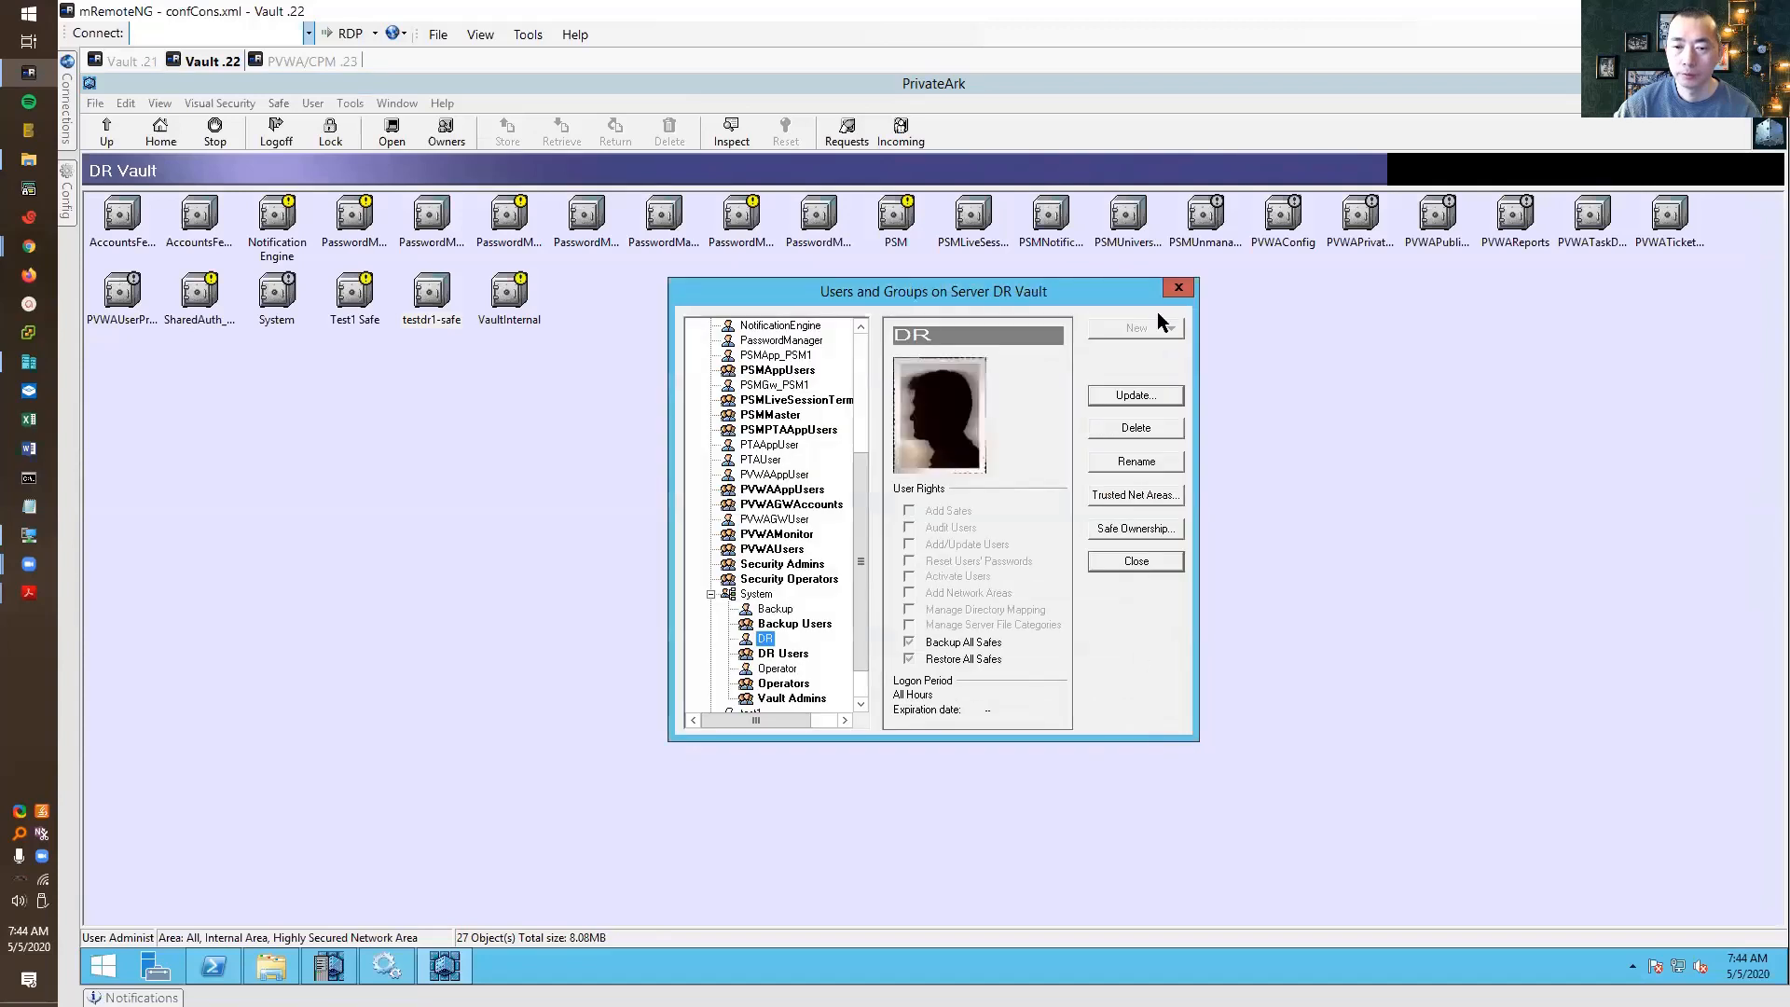
click(1181, 285)
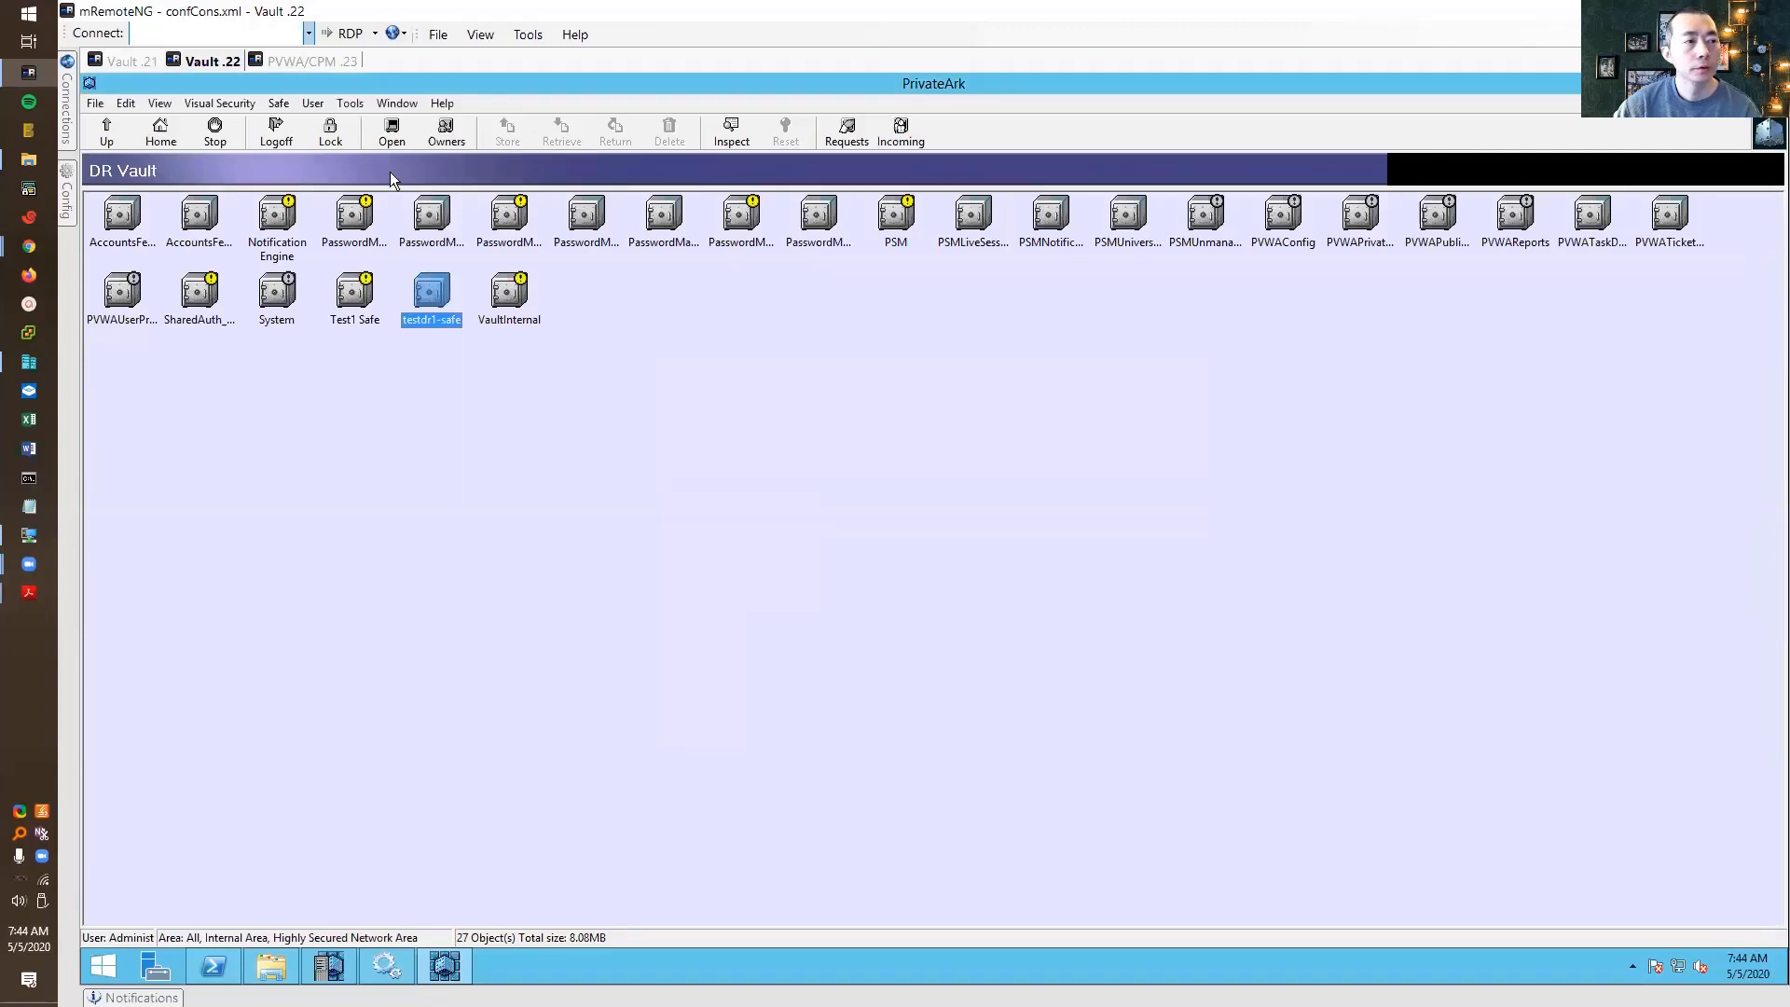
click(89, 83)
click(122, 216)
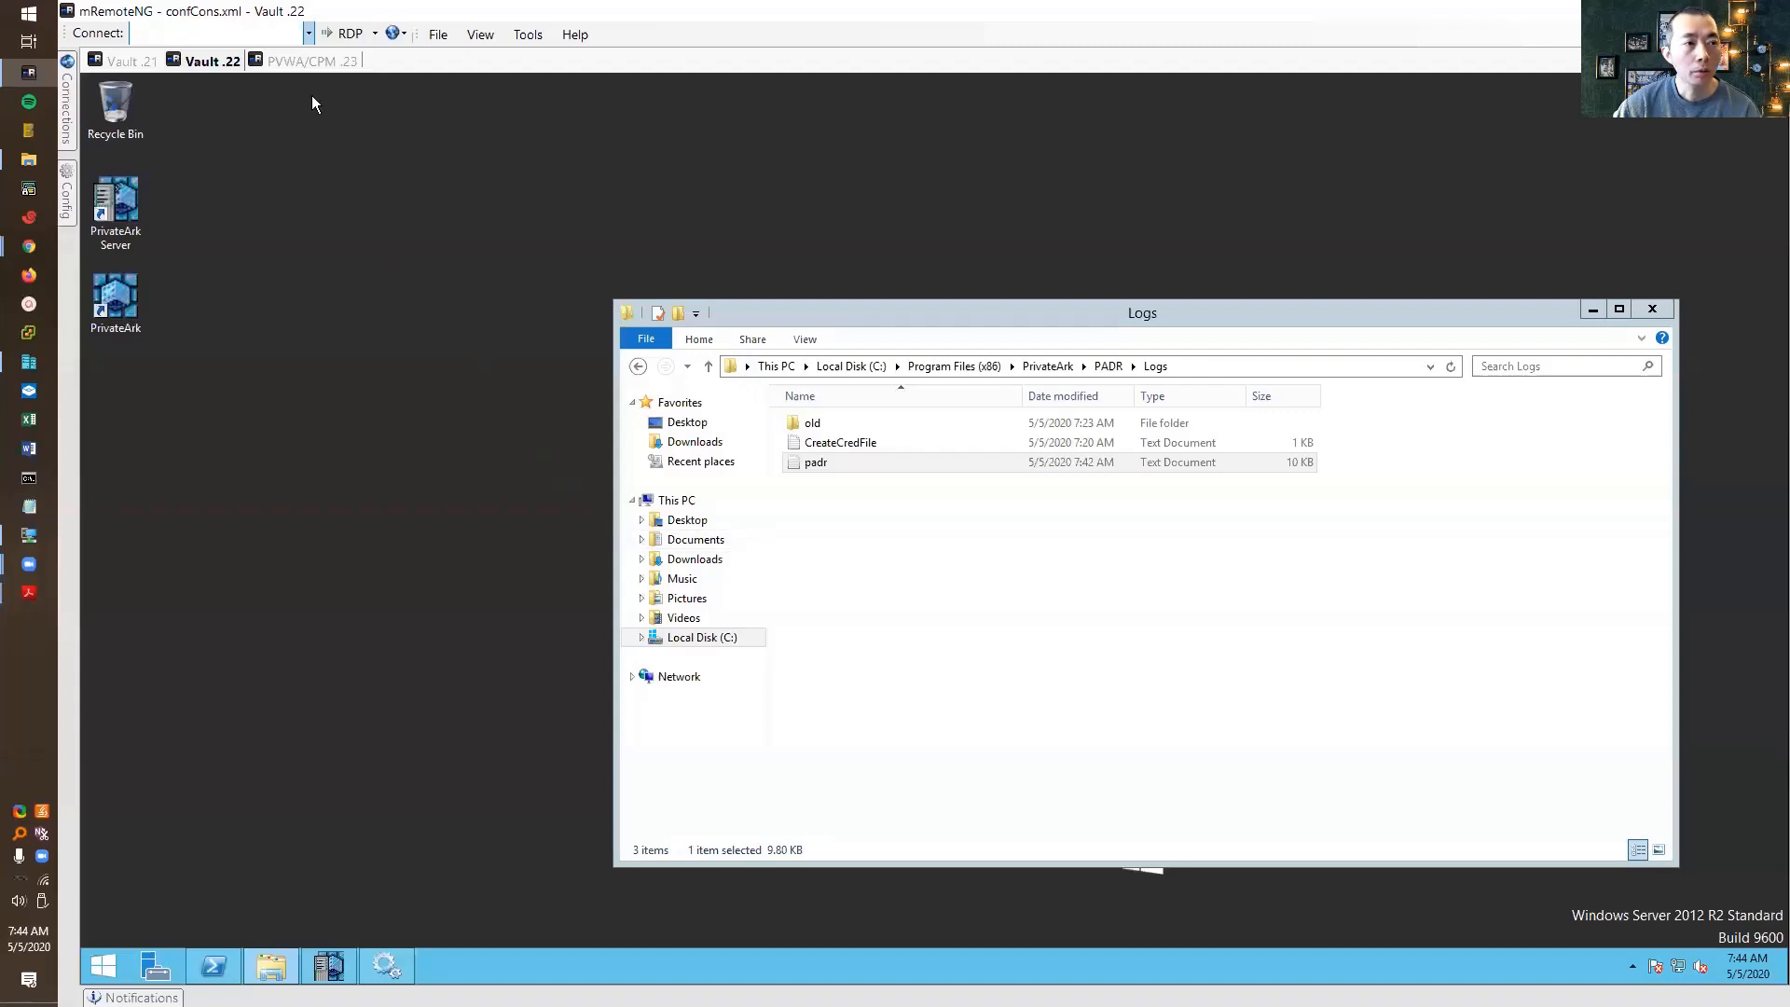
Switch to the PVWA/CPM .23 session and unlock its Windows desktop
click(311, 61)
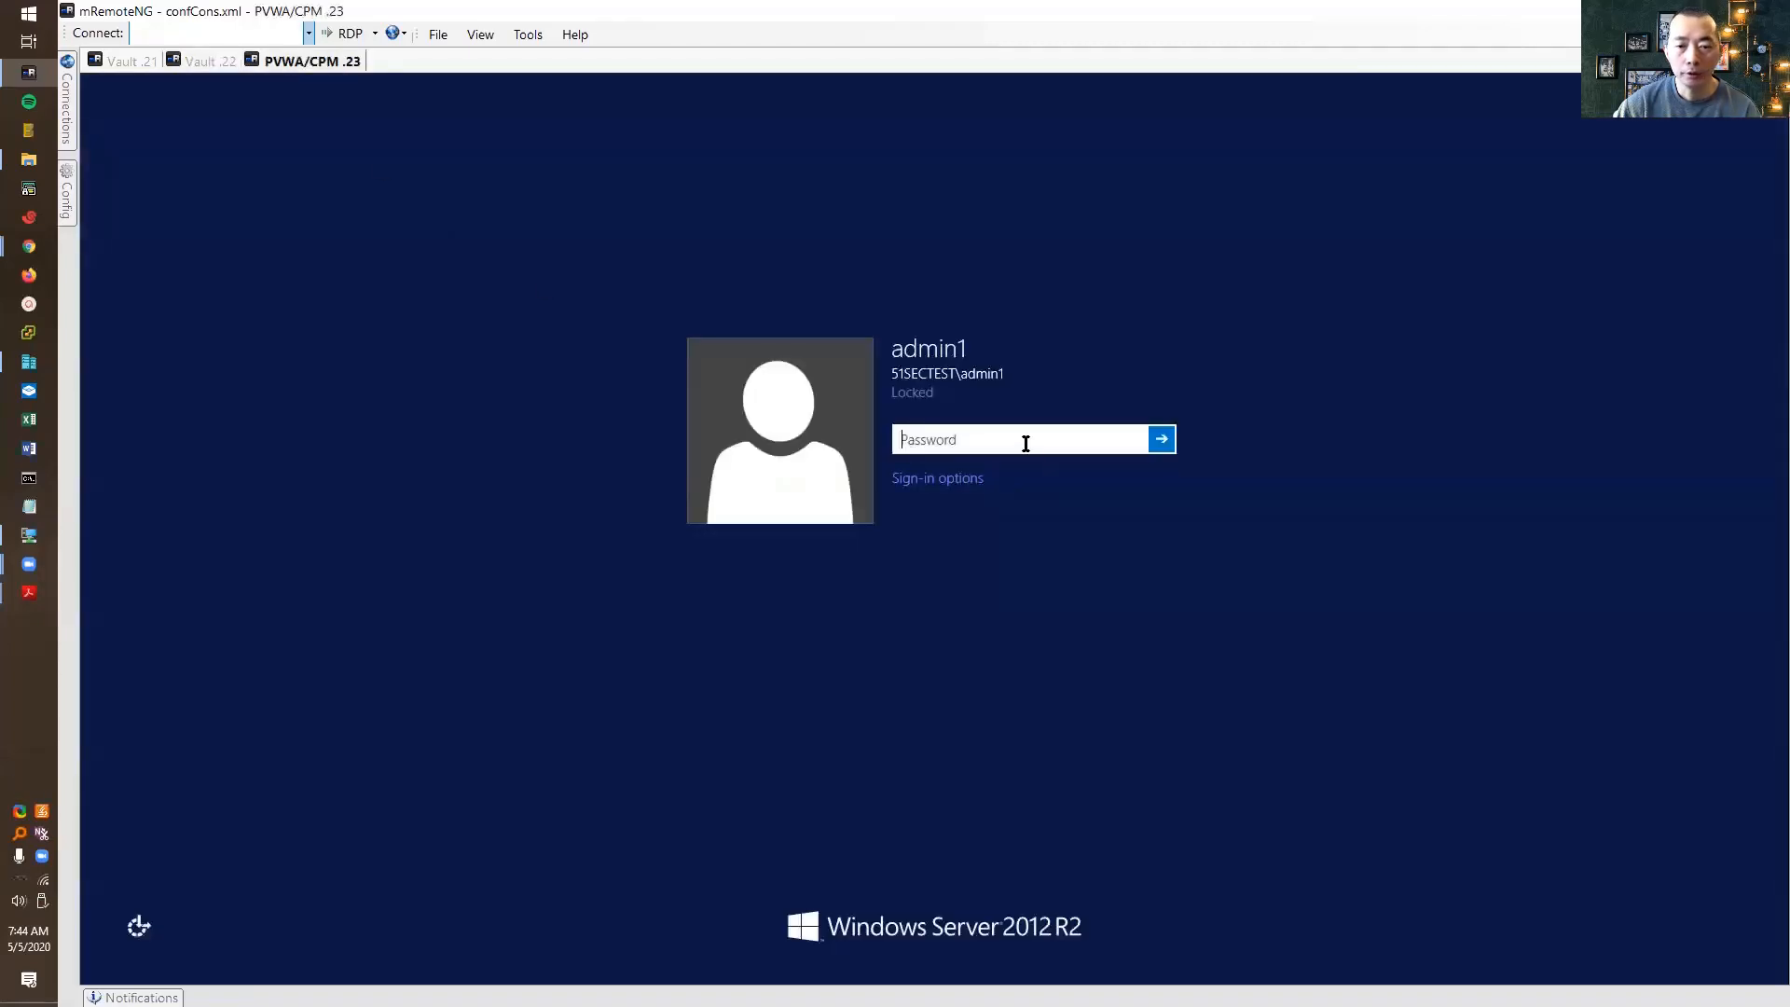
text(•••••••••)
key(Return)
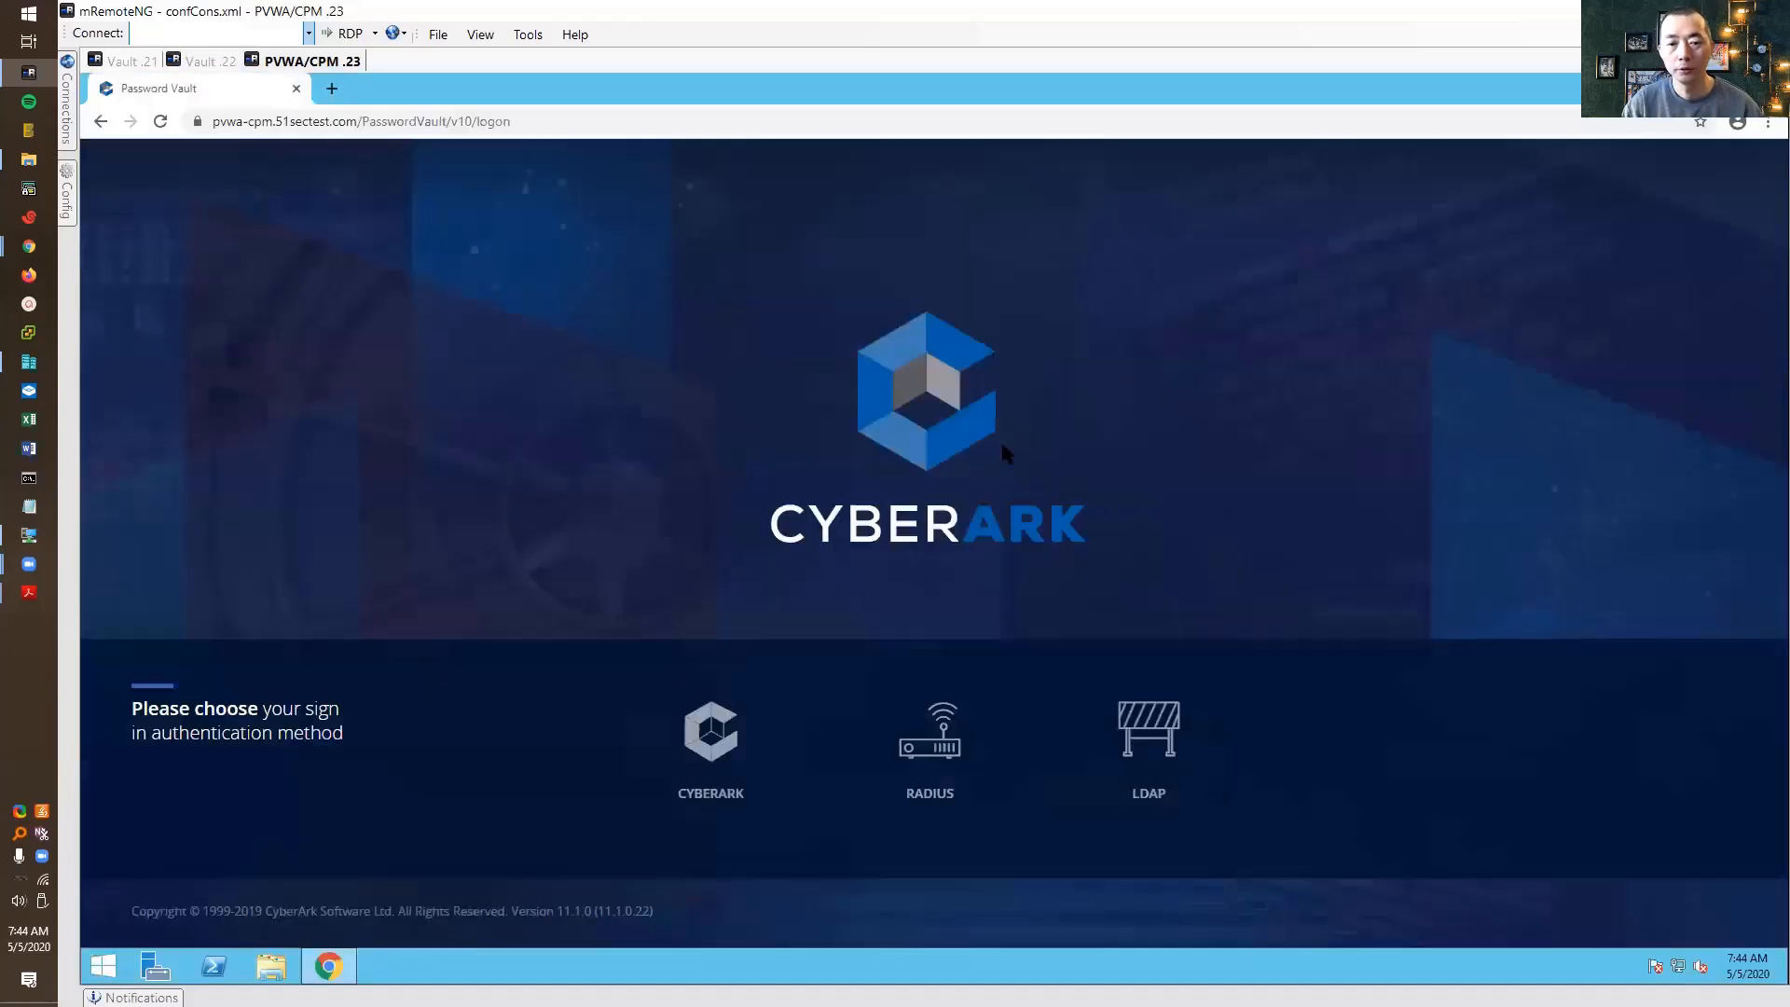
Choose the CyberArk sign-in method on PVWA, enter the password, and move This PC aside
click(692, 778)
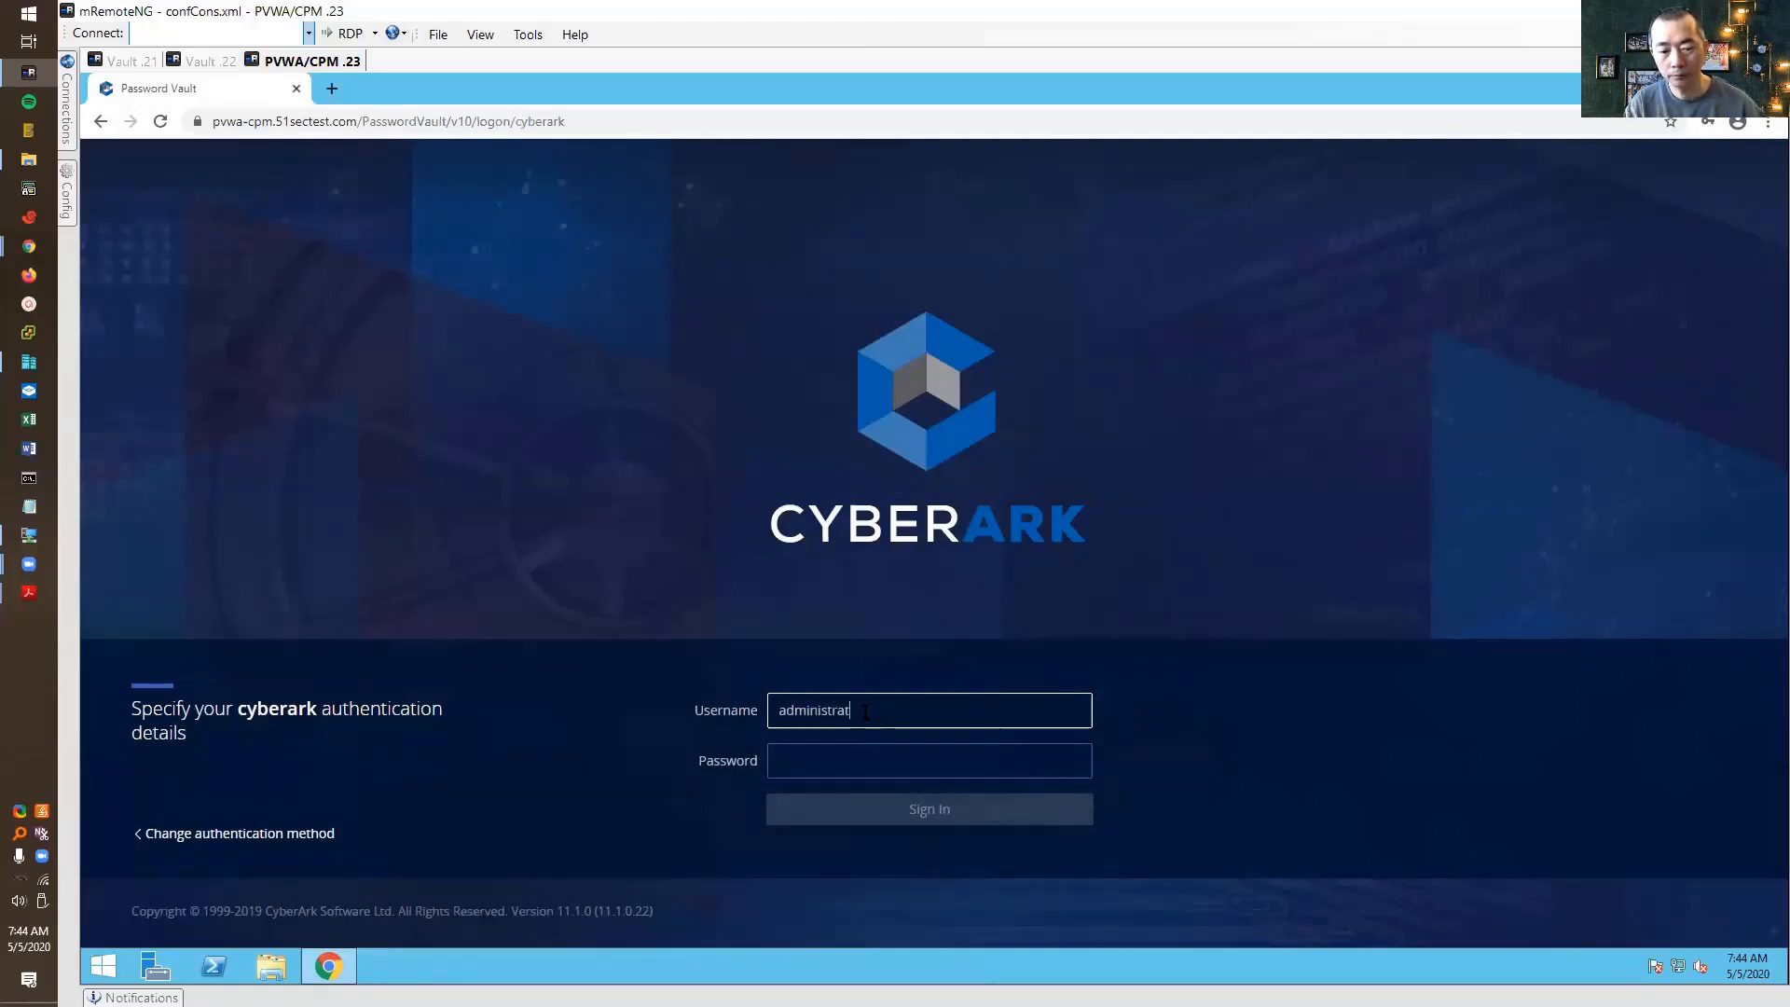
key(Tab)
text(••••)
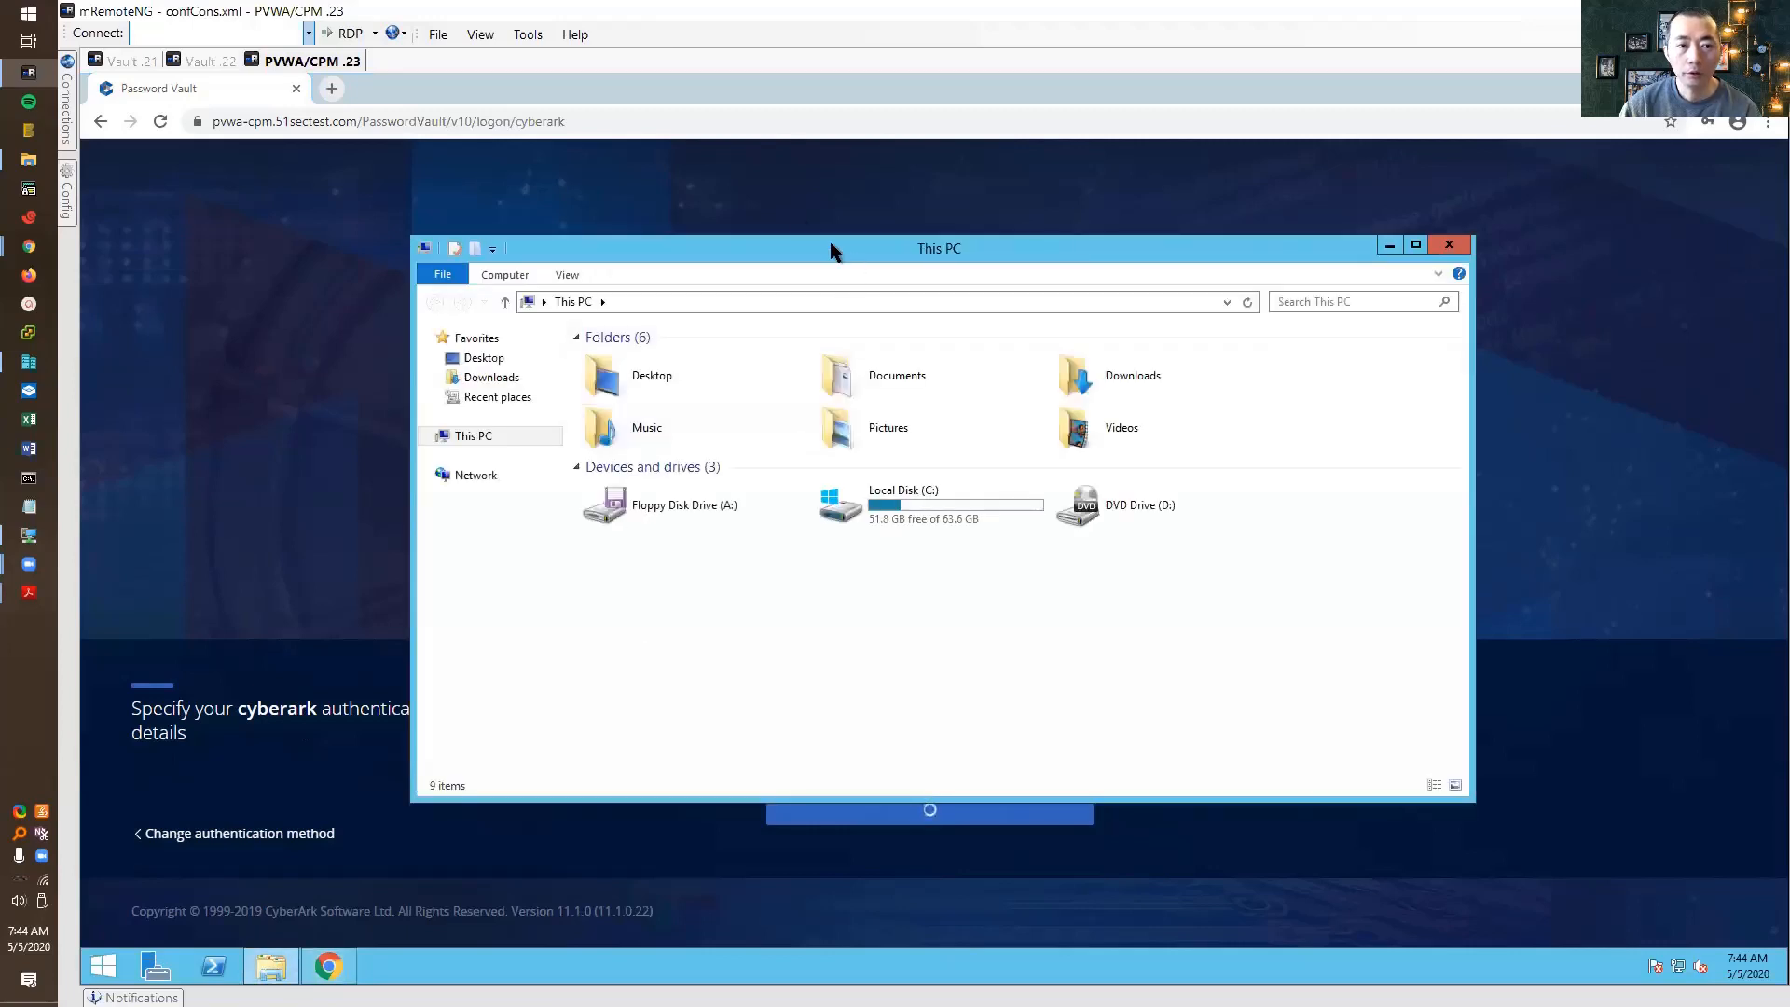
drag(829, 248, 714, 138)
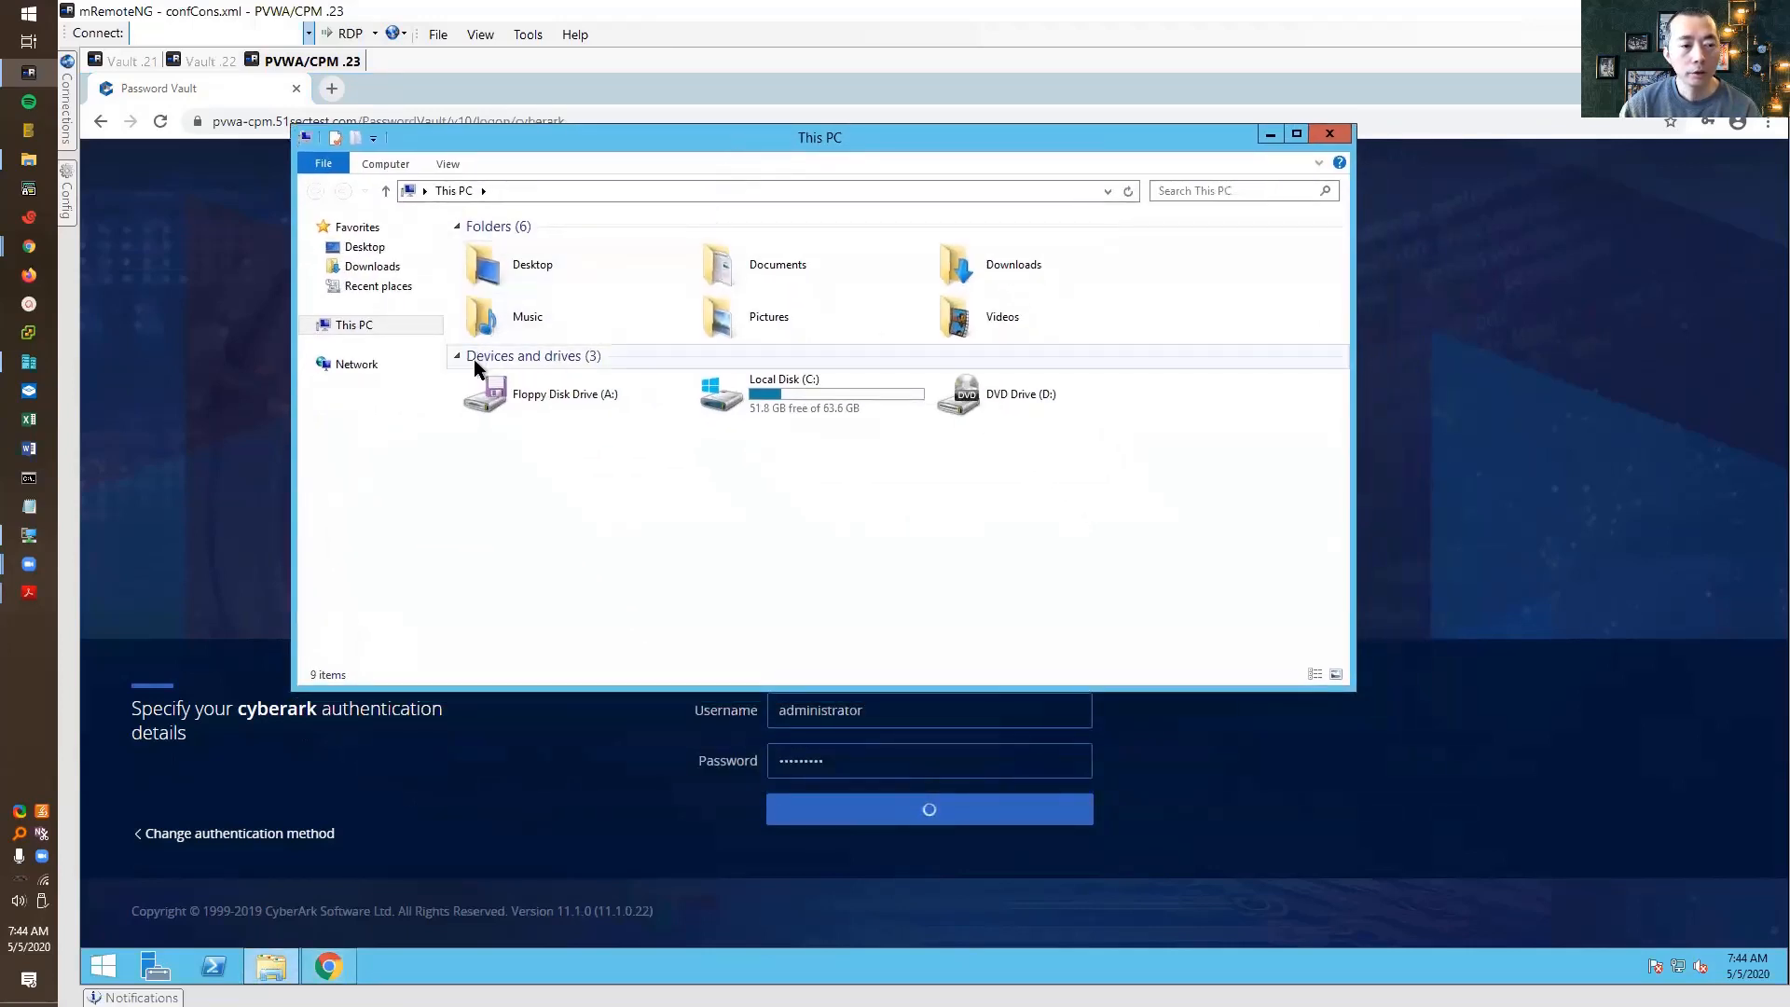
Browse to C:\CyberArk\Password Vault Web Access\VaultInfo, granting folder access, and select Vault.ini
click(311, 326)
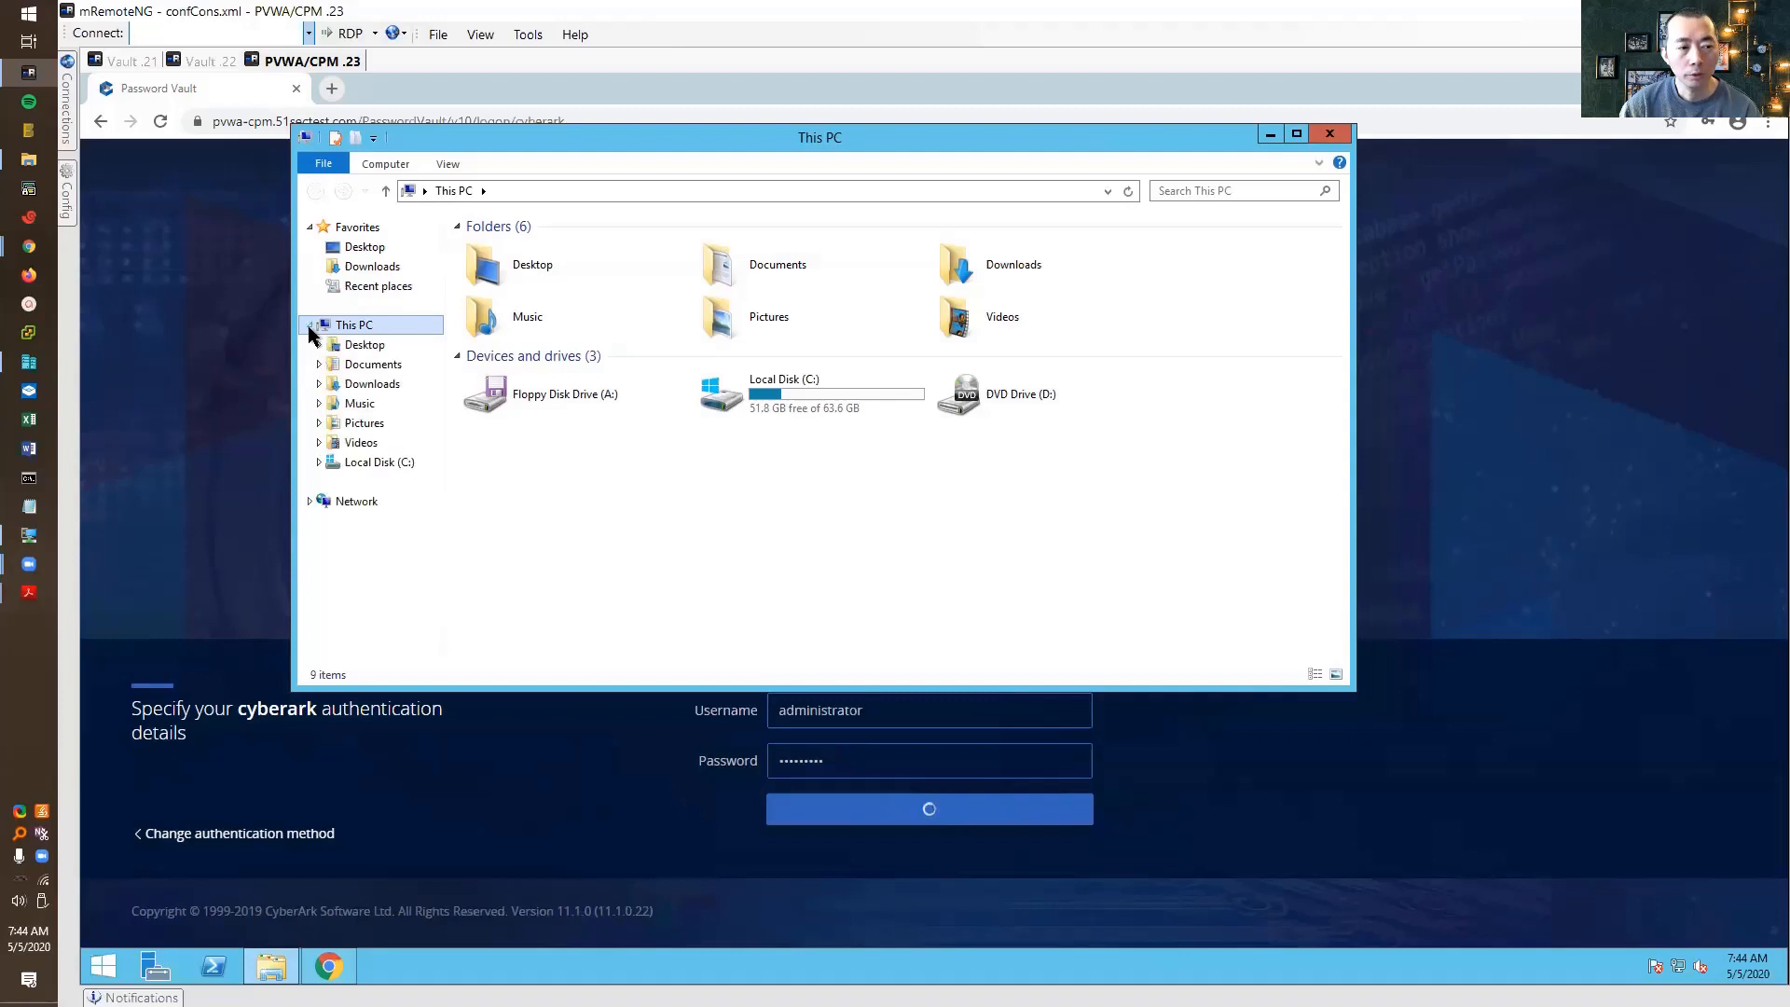
click(320, 462)
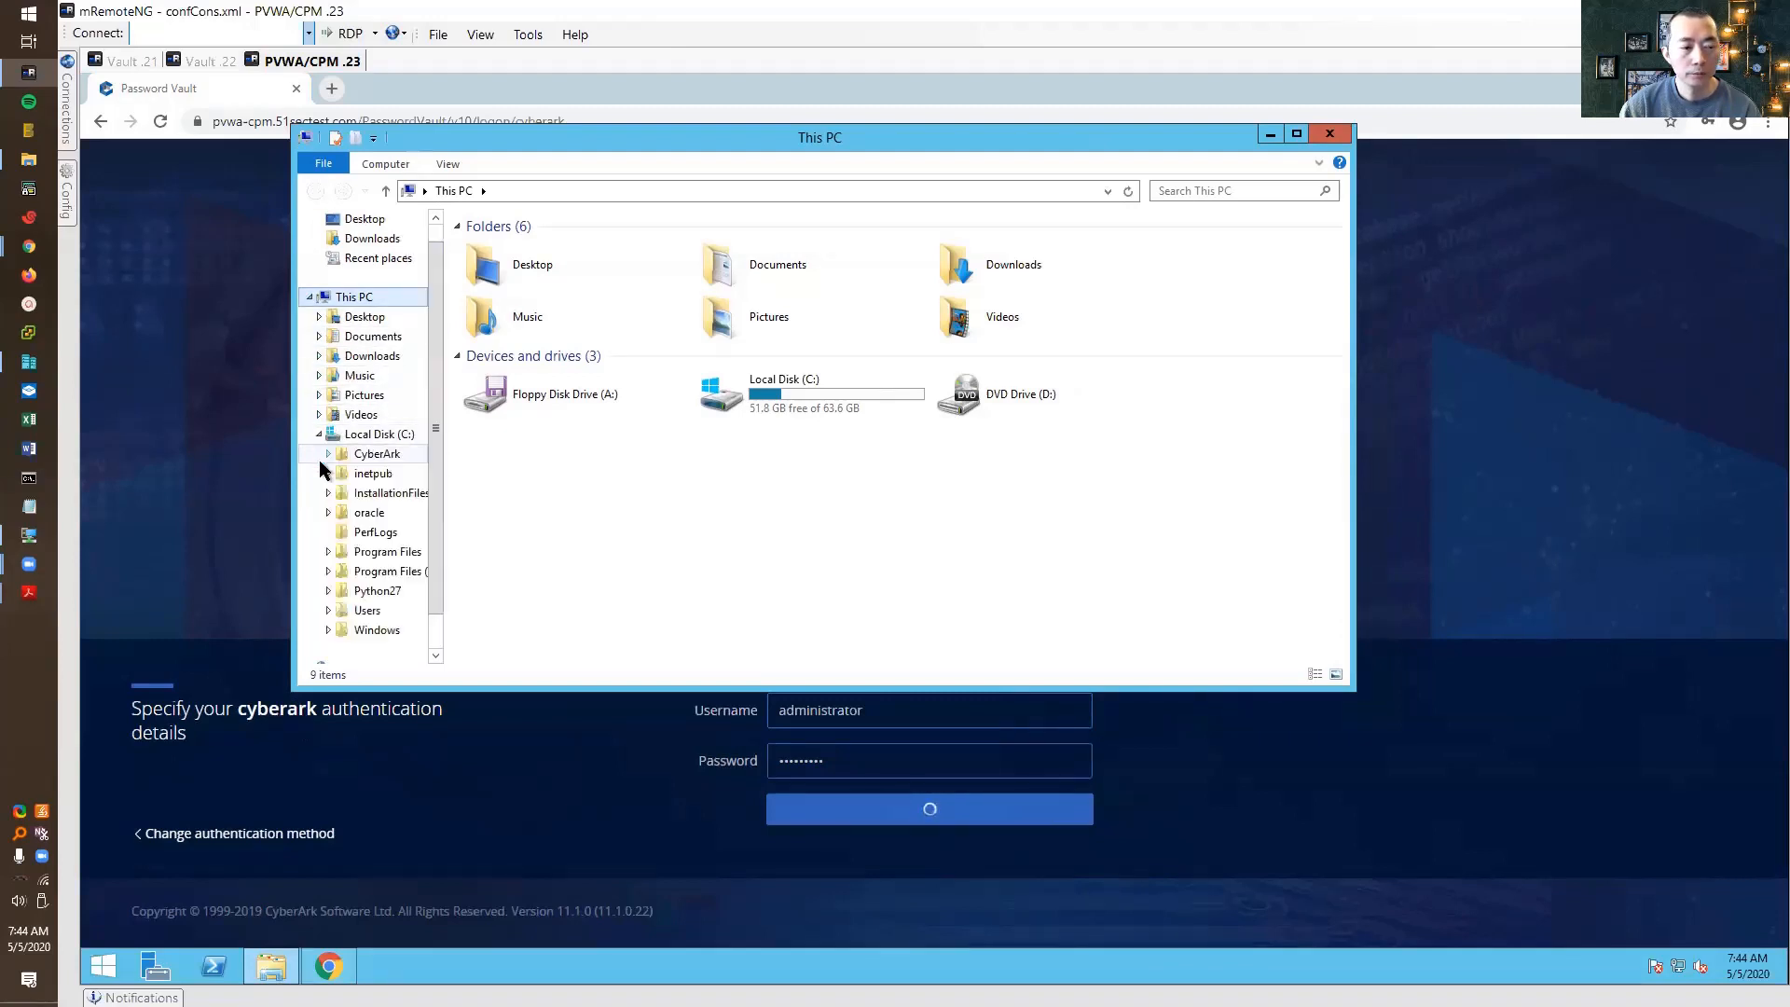
click(391, 457)
double_click(634, 248)
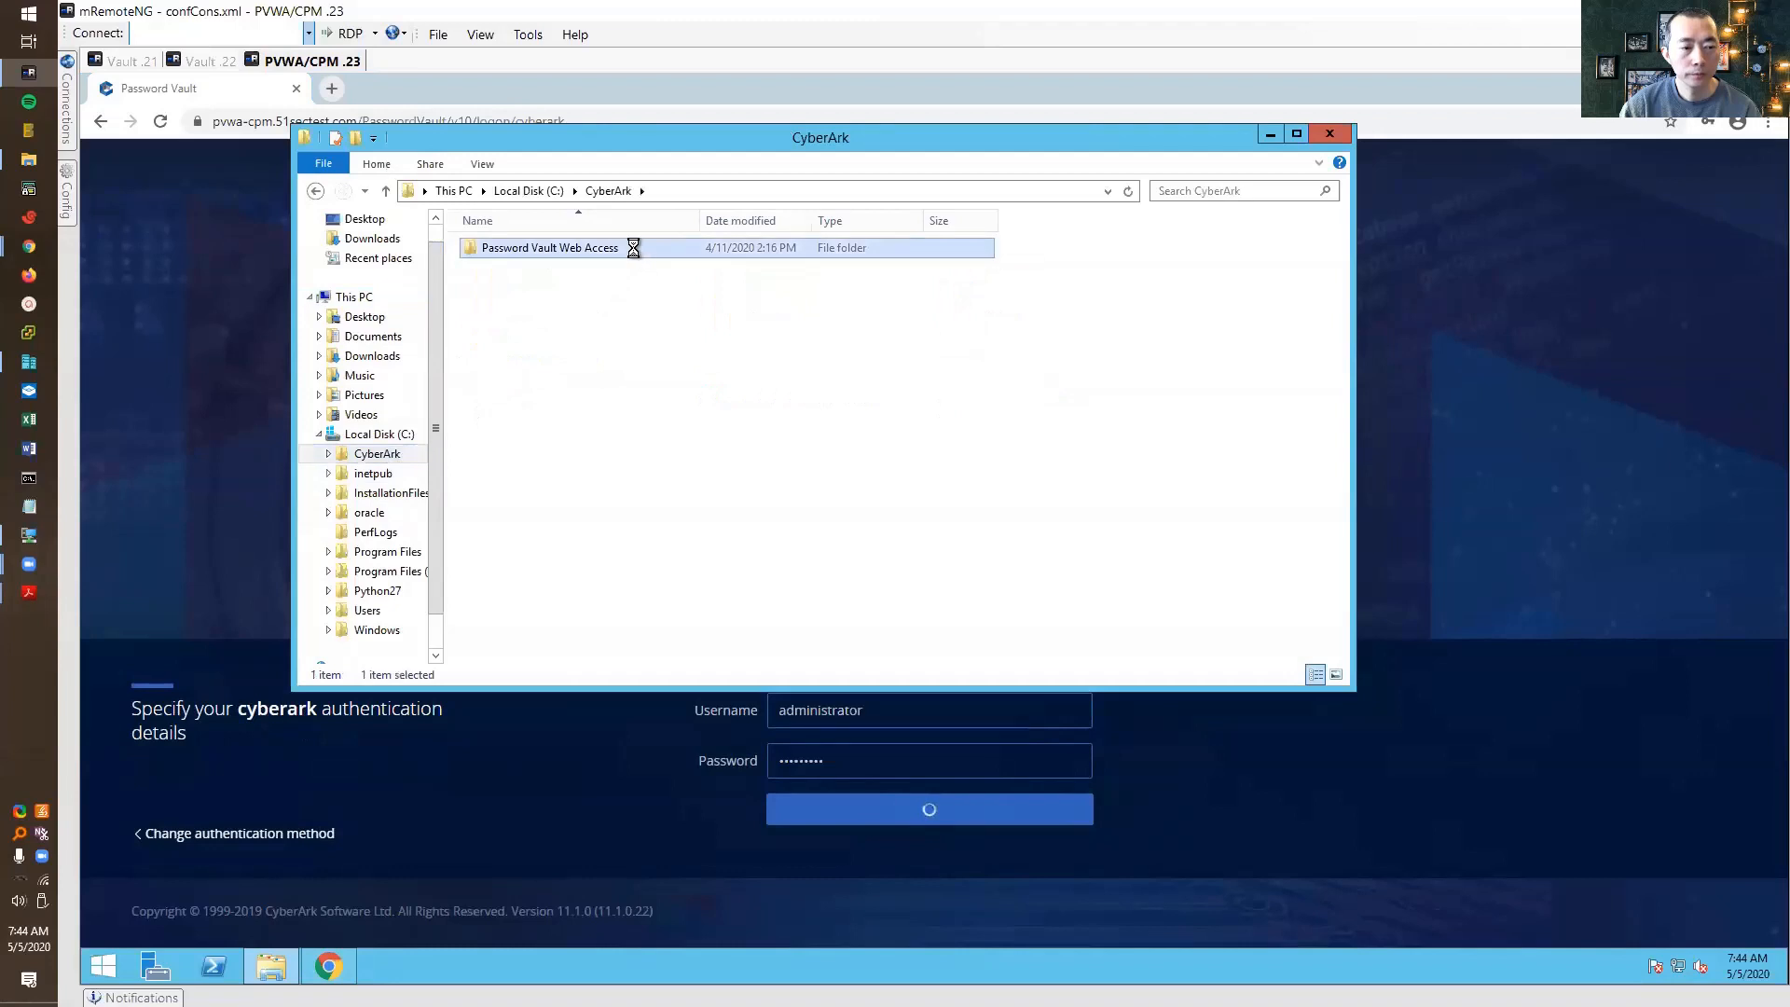
click(975, 547)
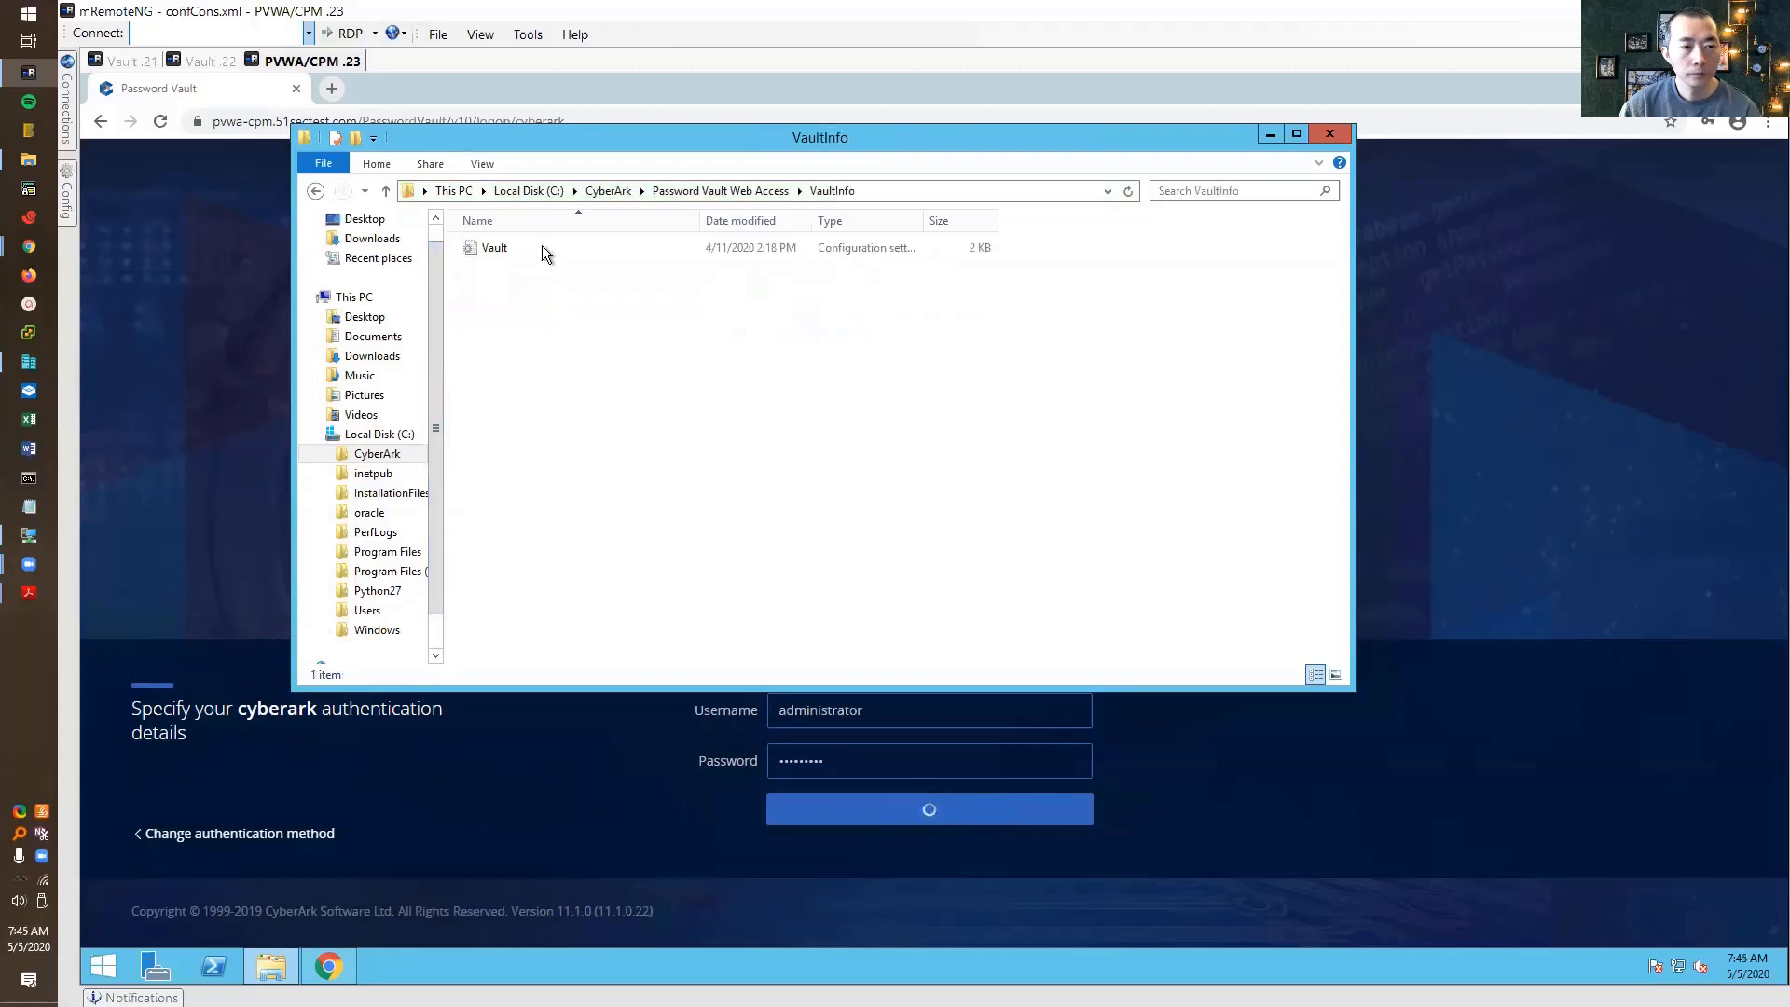
click(543, 250)
Append ,192.168.2.22 to Vault.ini's Address line and save the file
double_click(541, 247)
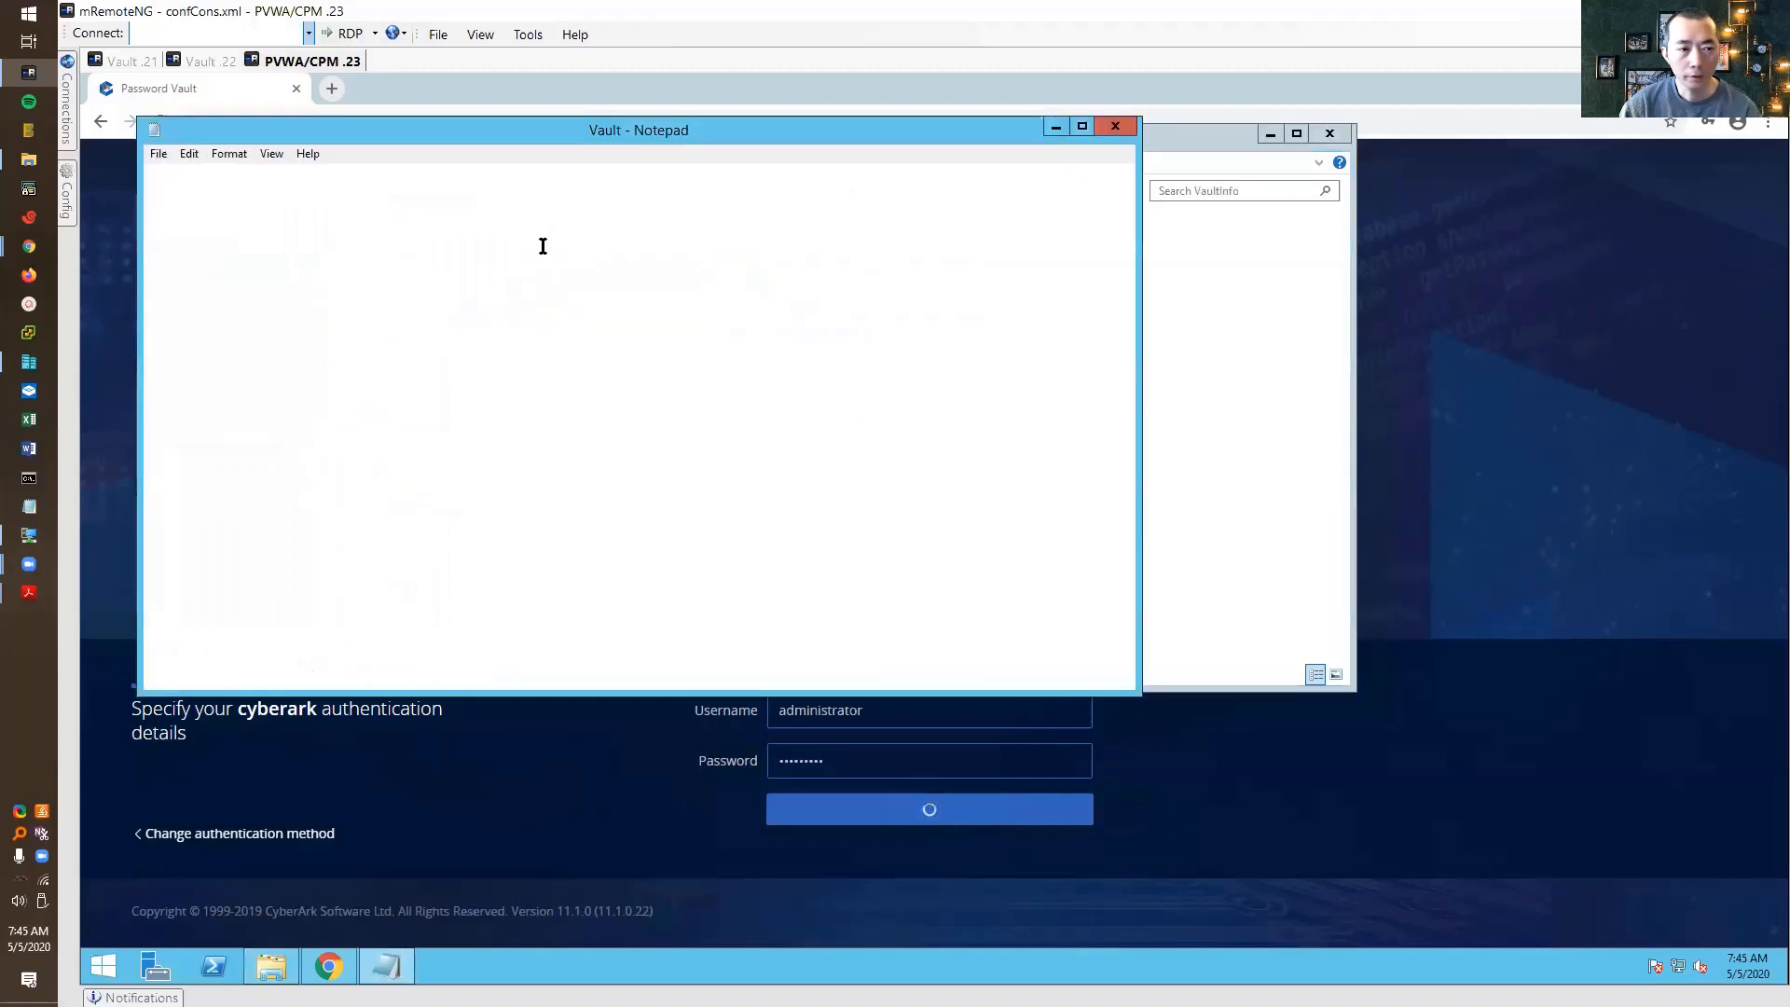
drag(150, 191, 309, 192)
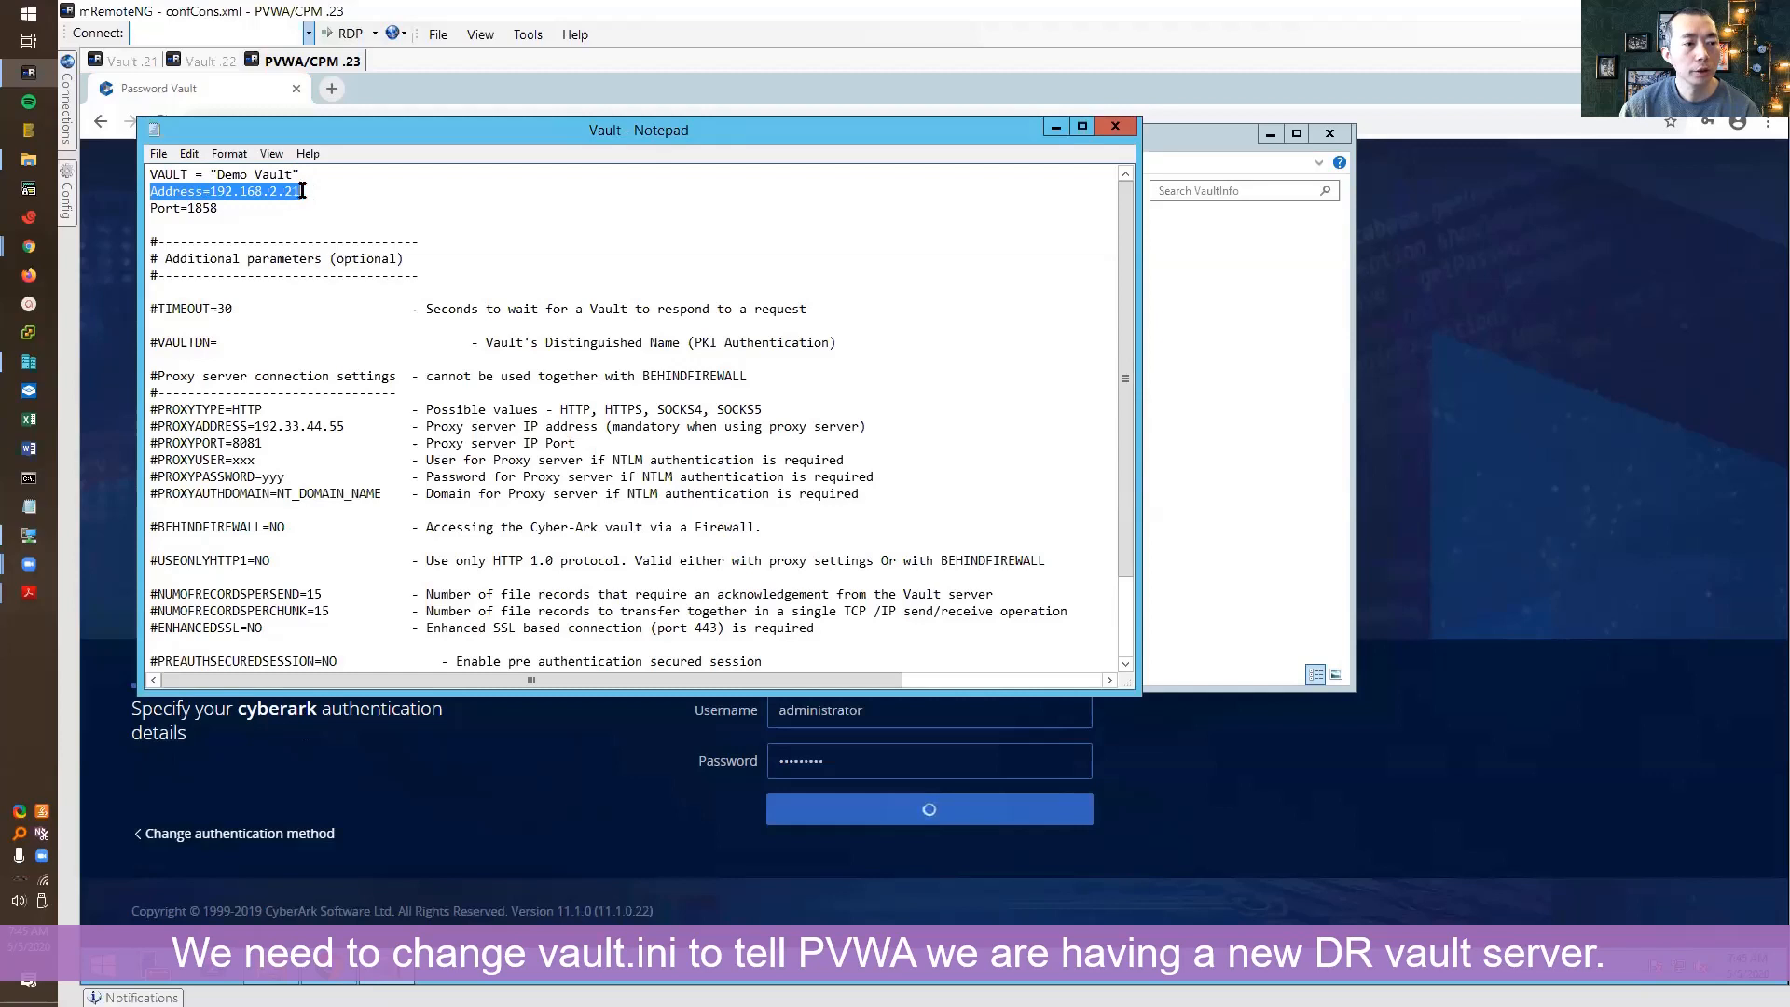
click(305, 191)
text(,)
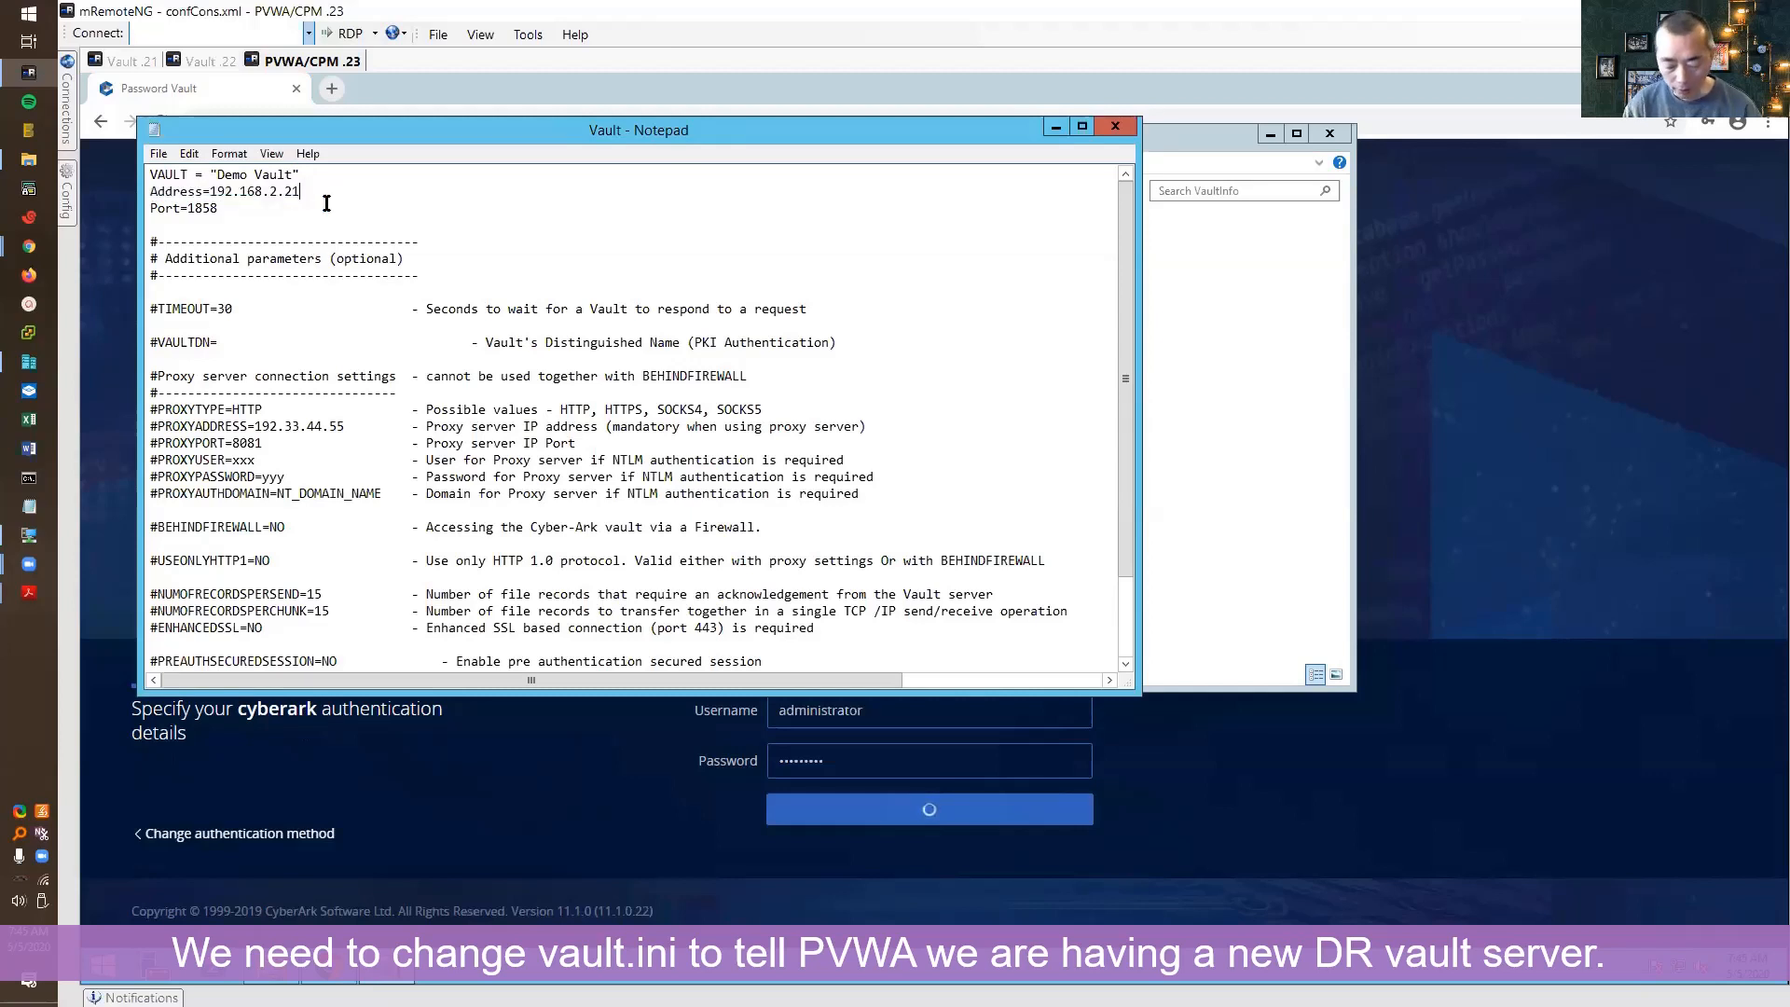
text(192.)
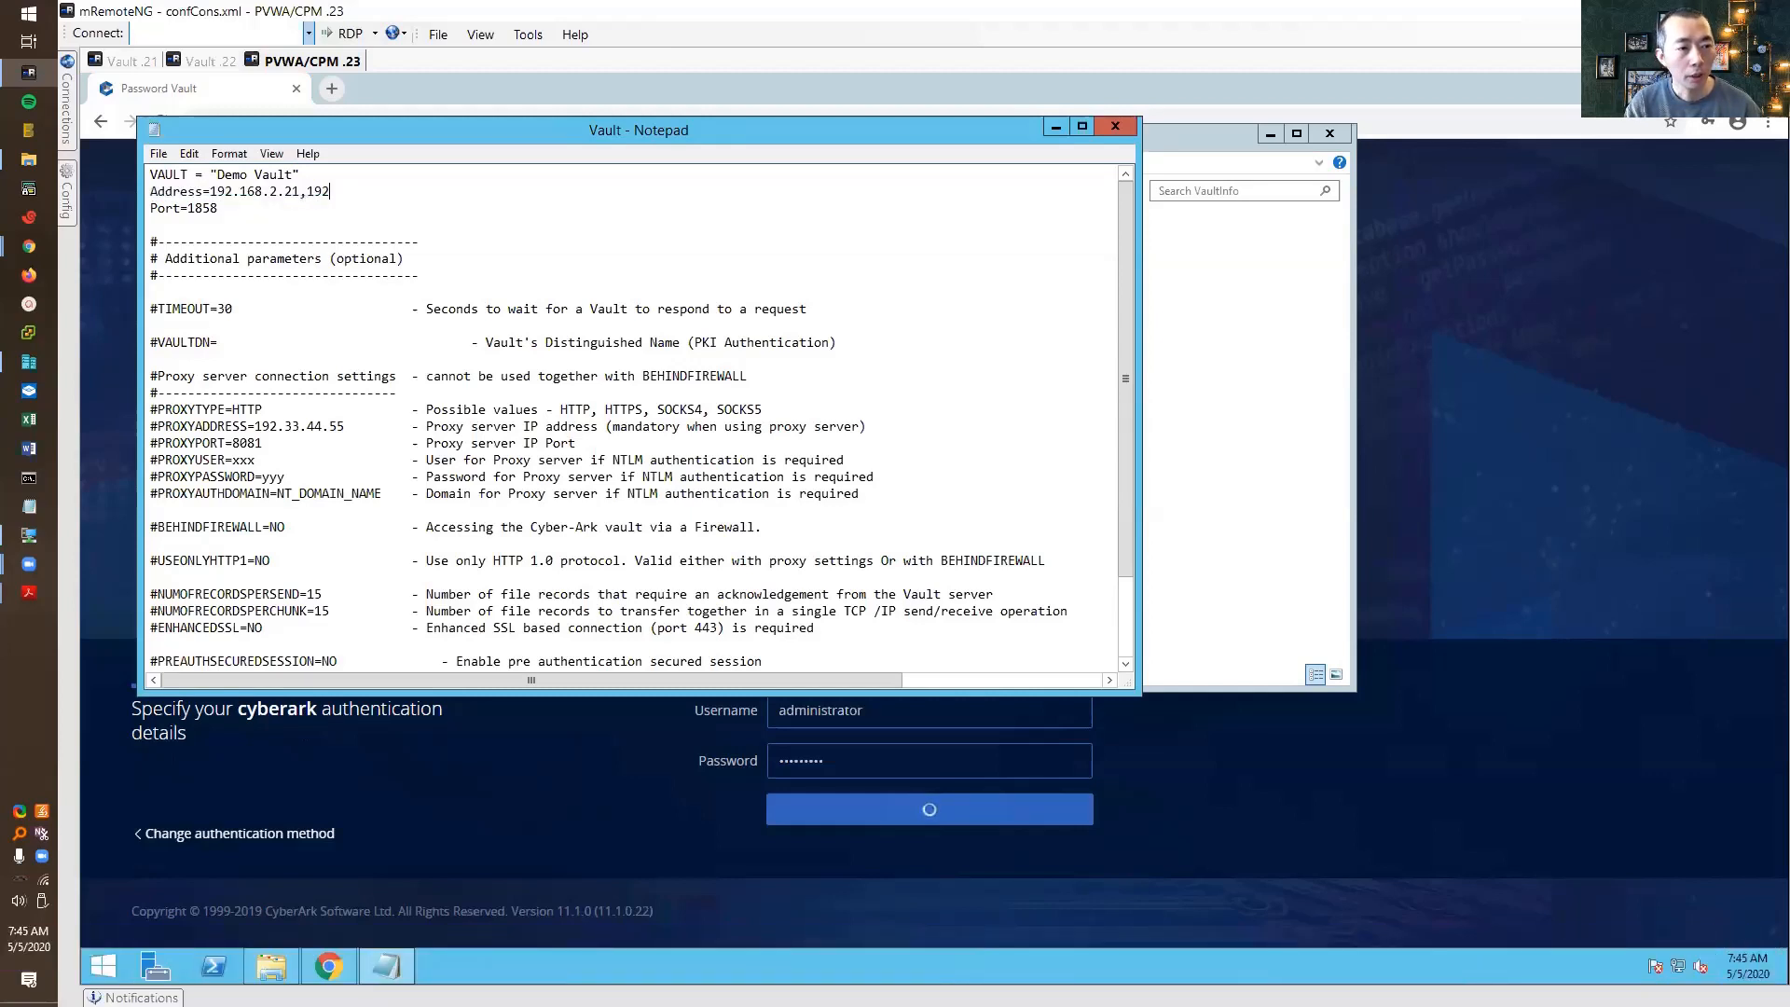
text(168.2.22)
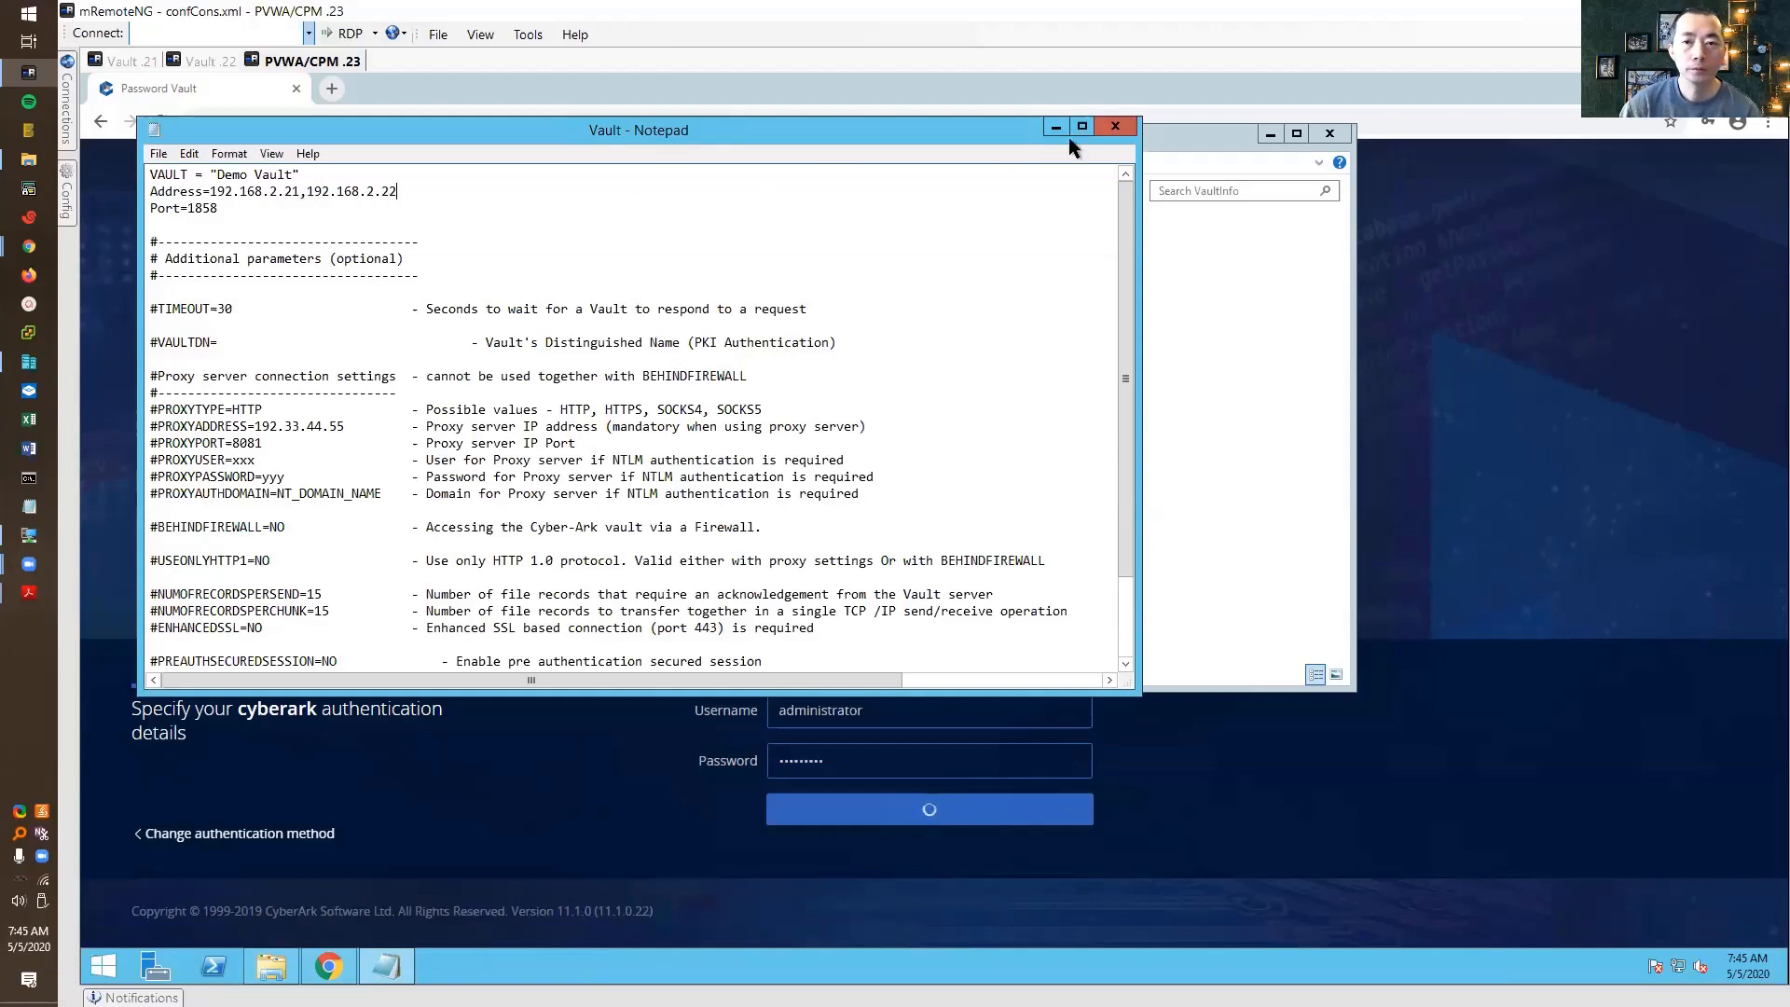
click(1115, 127)
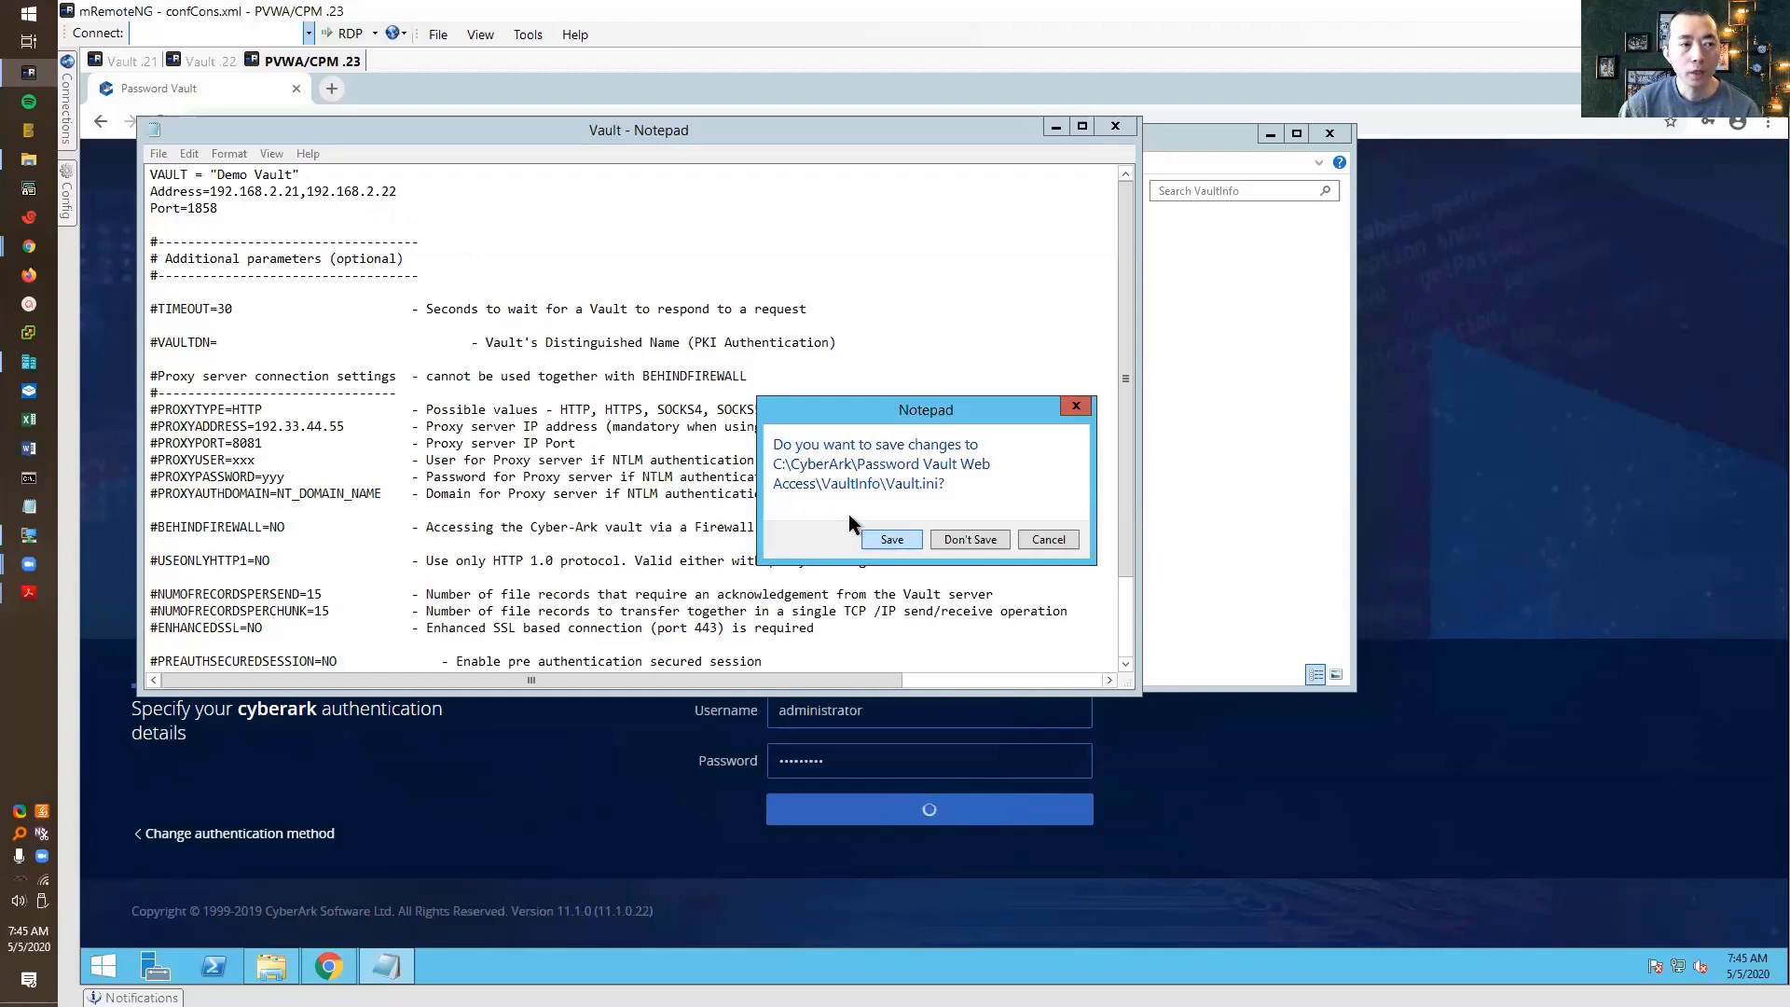
click(874, 544)
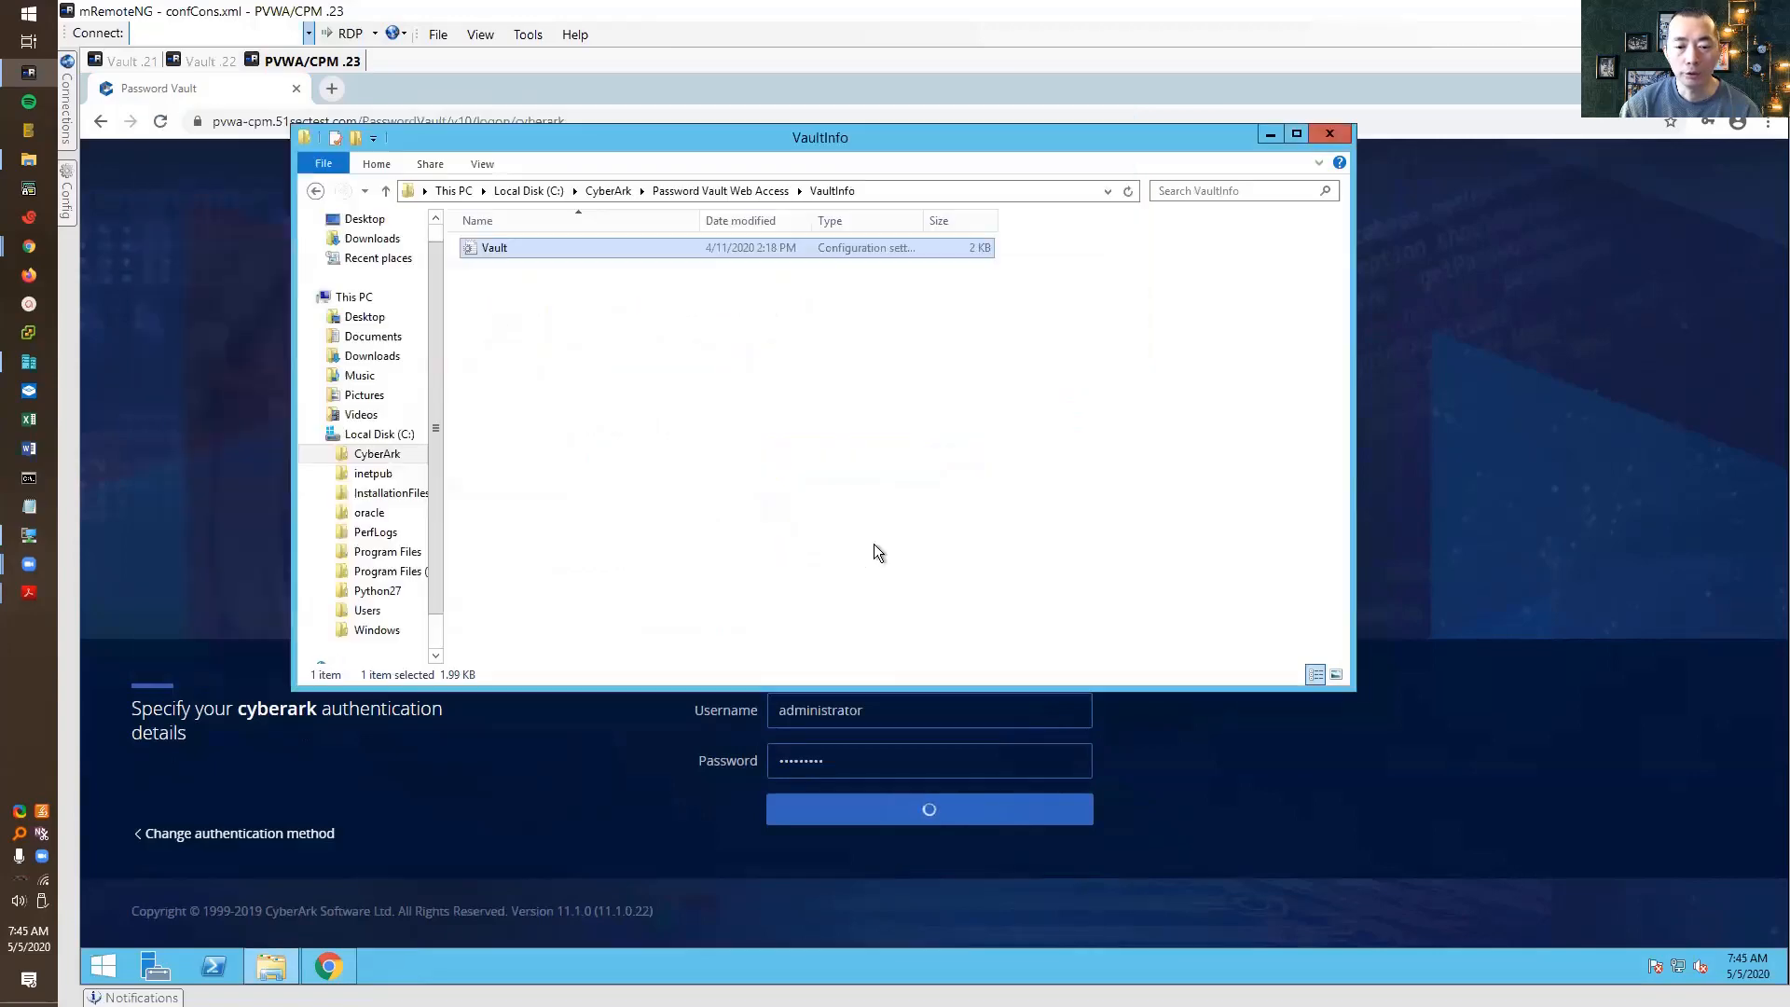
Reopen Vault.ini to verify both addresses, then close Notepad and the VaultInfo window
double_click(782, 248)
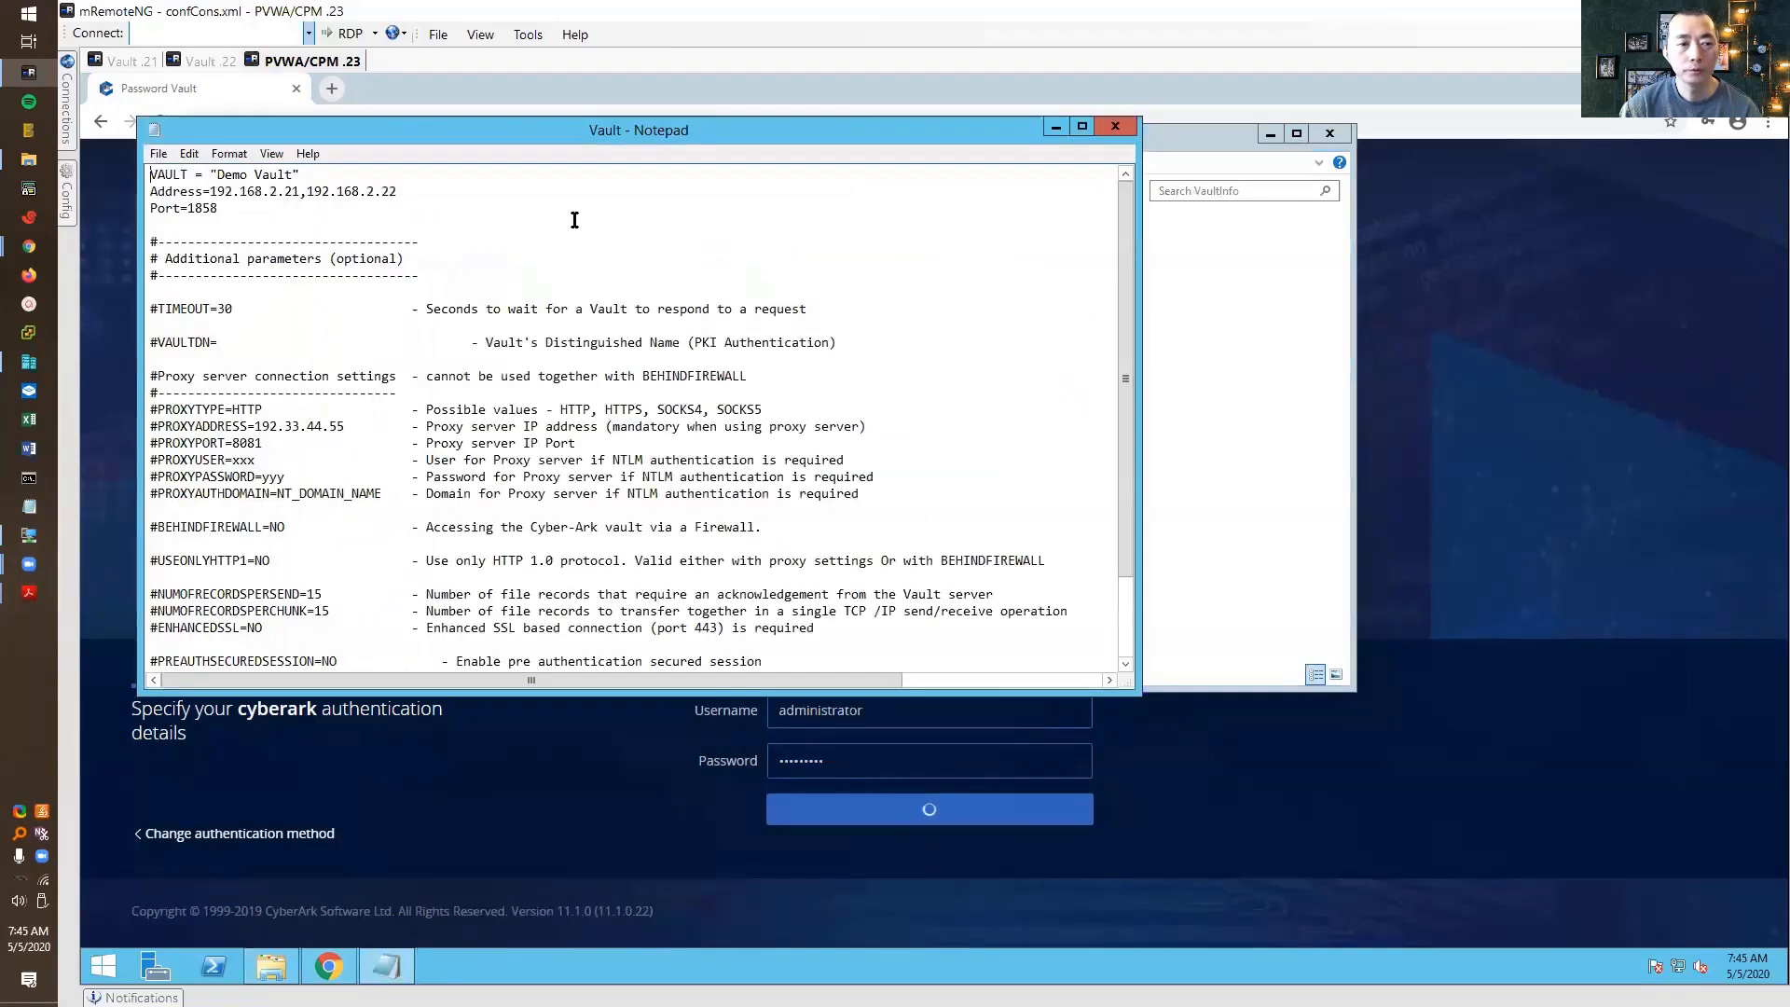
click(1116, 128)
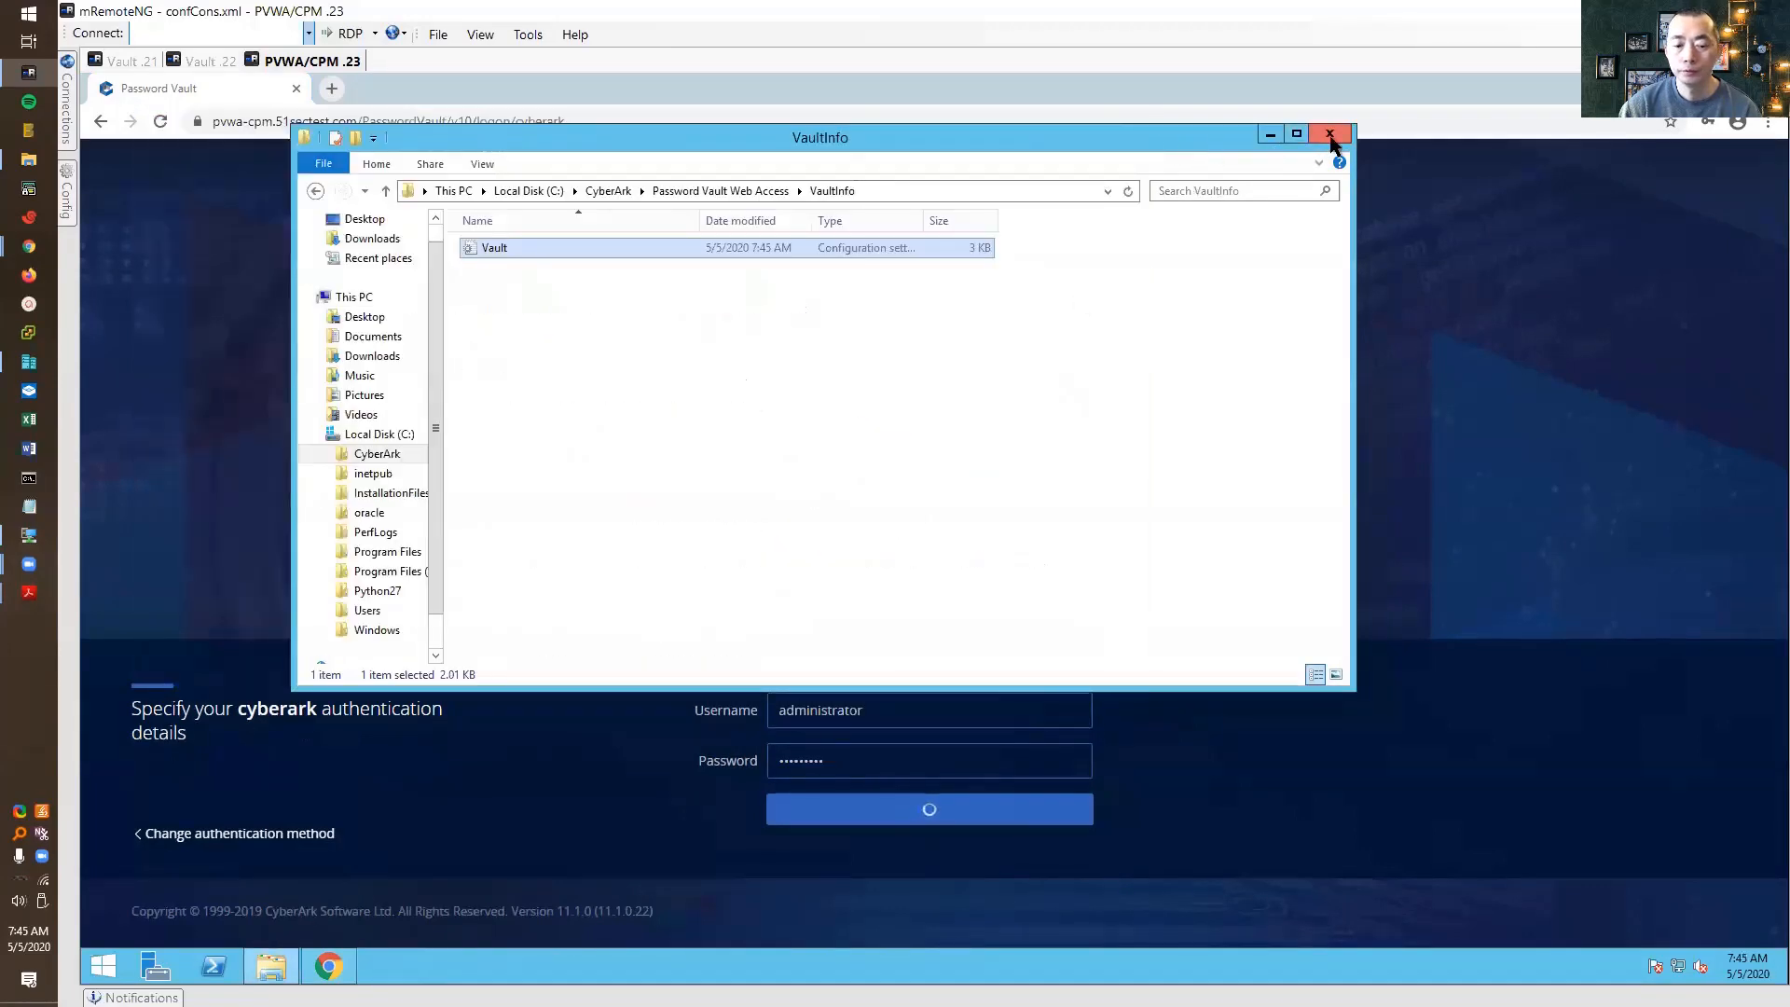
click(1331, 136)
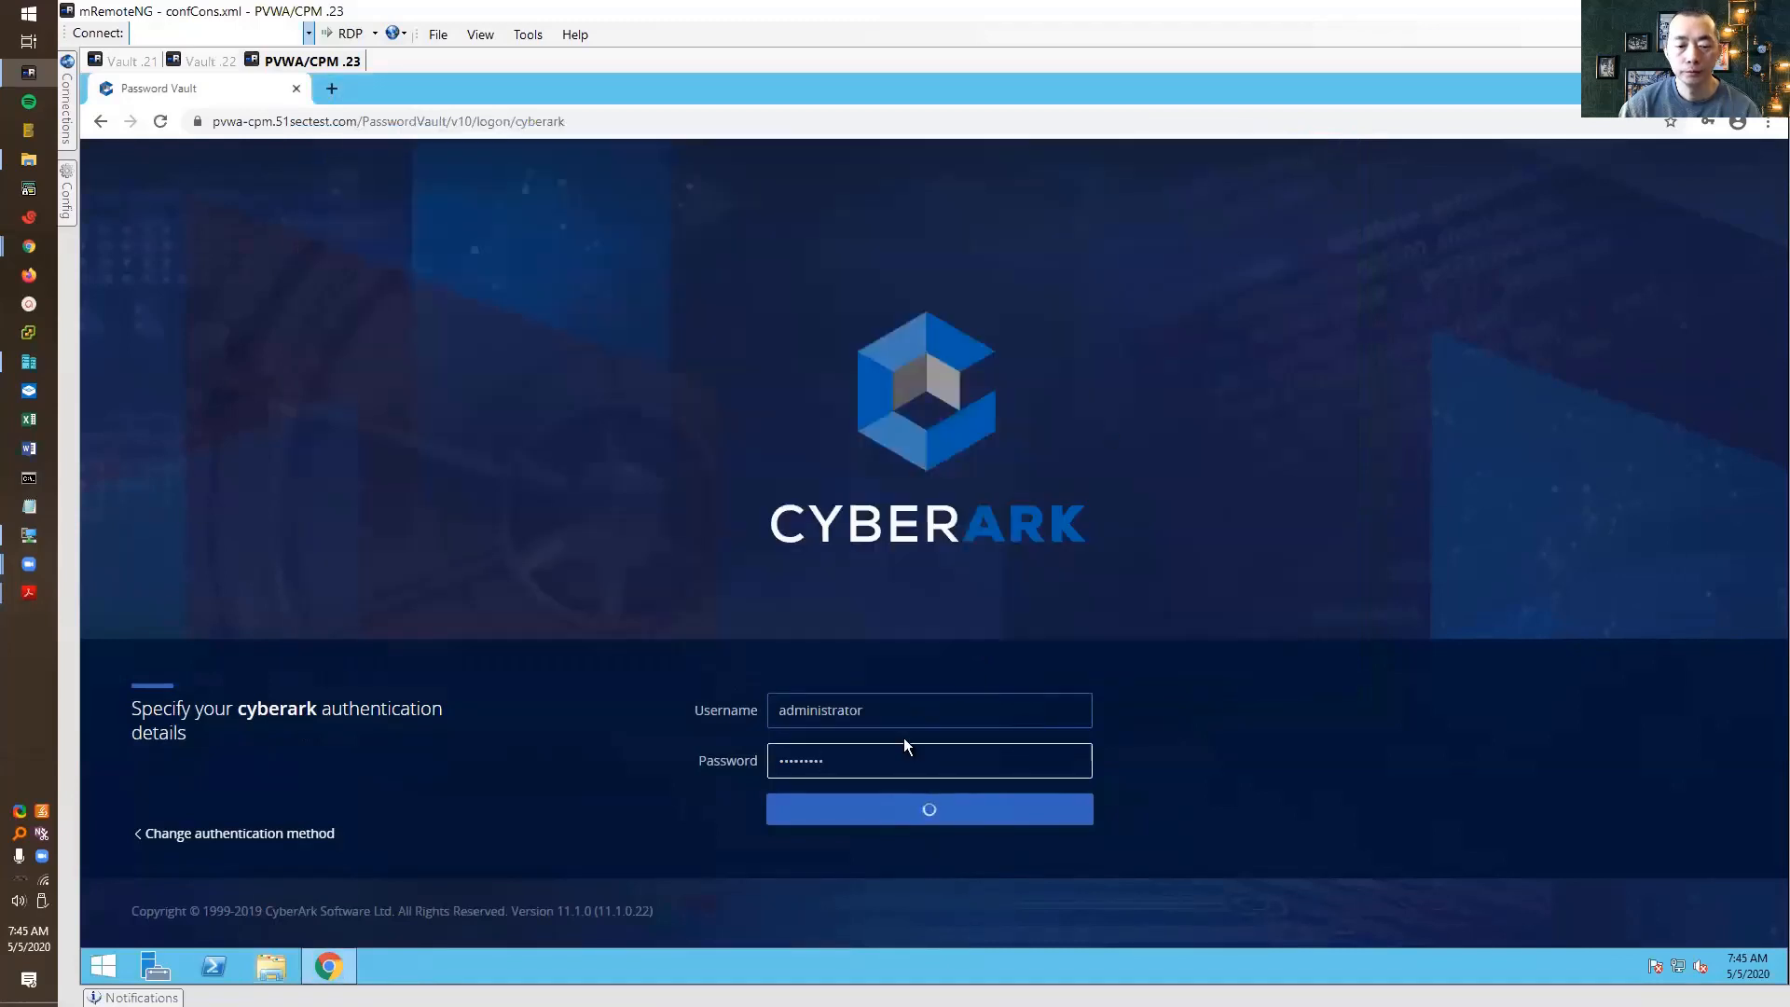
Run iisreset in an administrator PowerShell to restart the IIS services
right_click(219, 963)
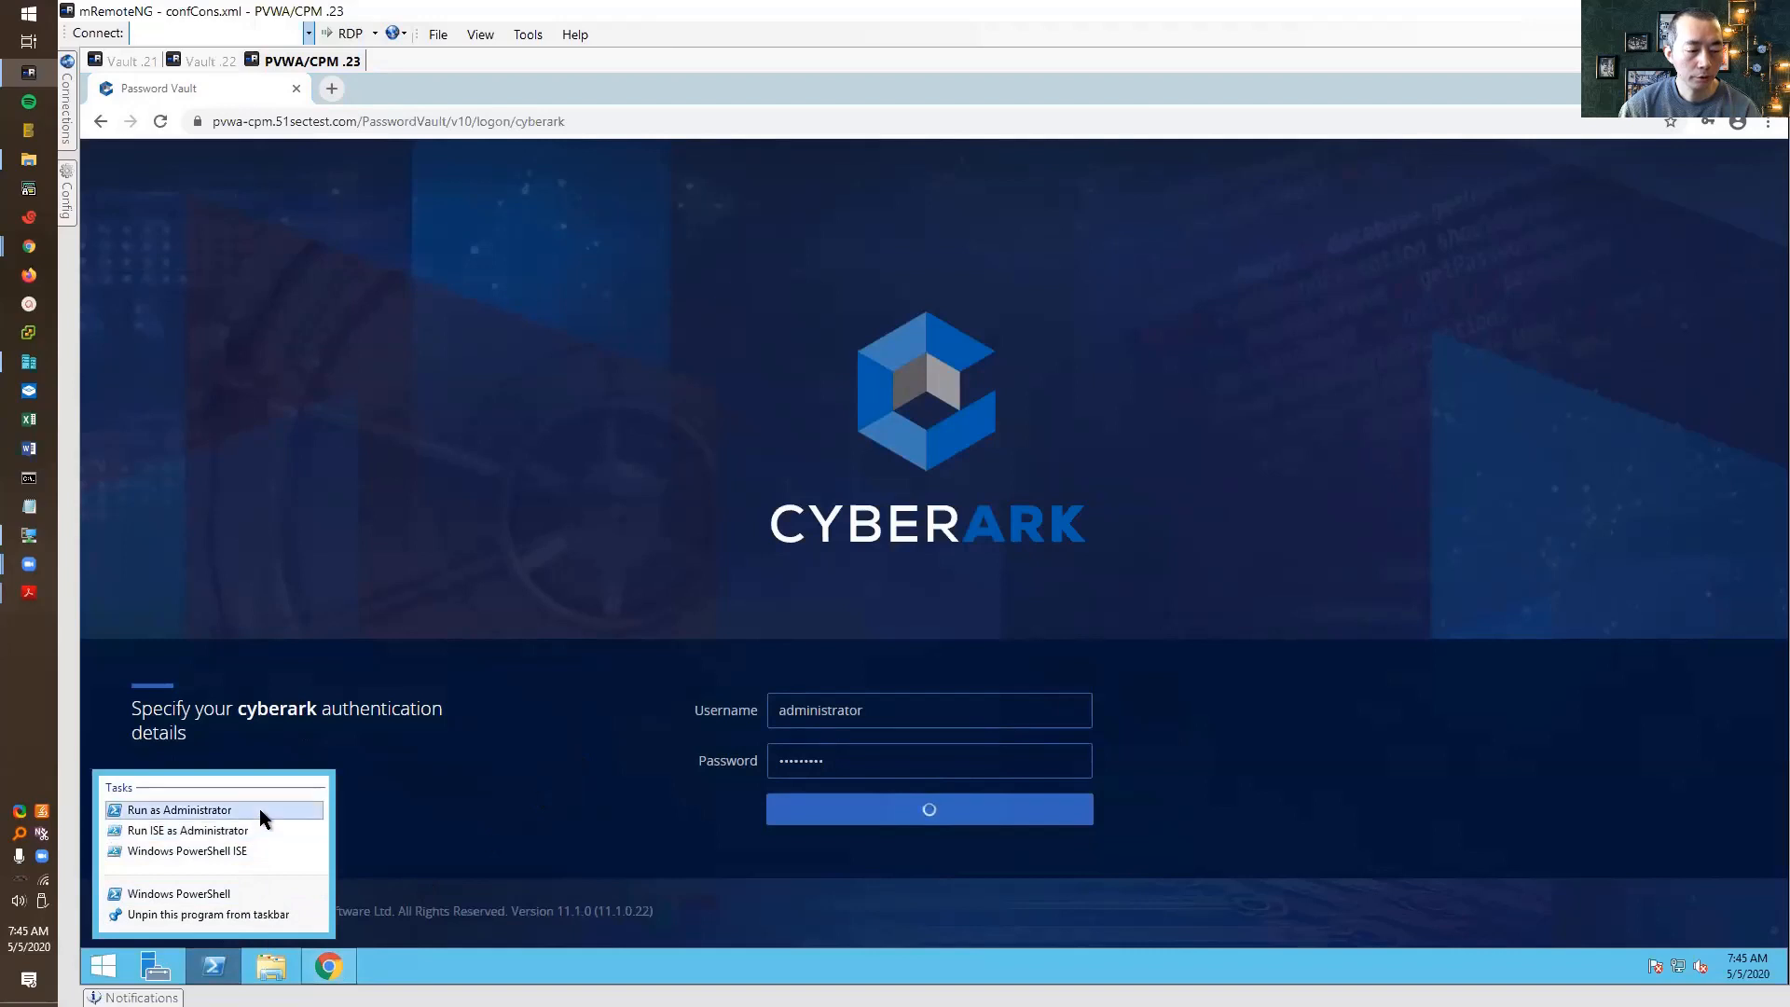
click(261, 808)
text(iisreset)
key(Return)
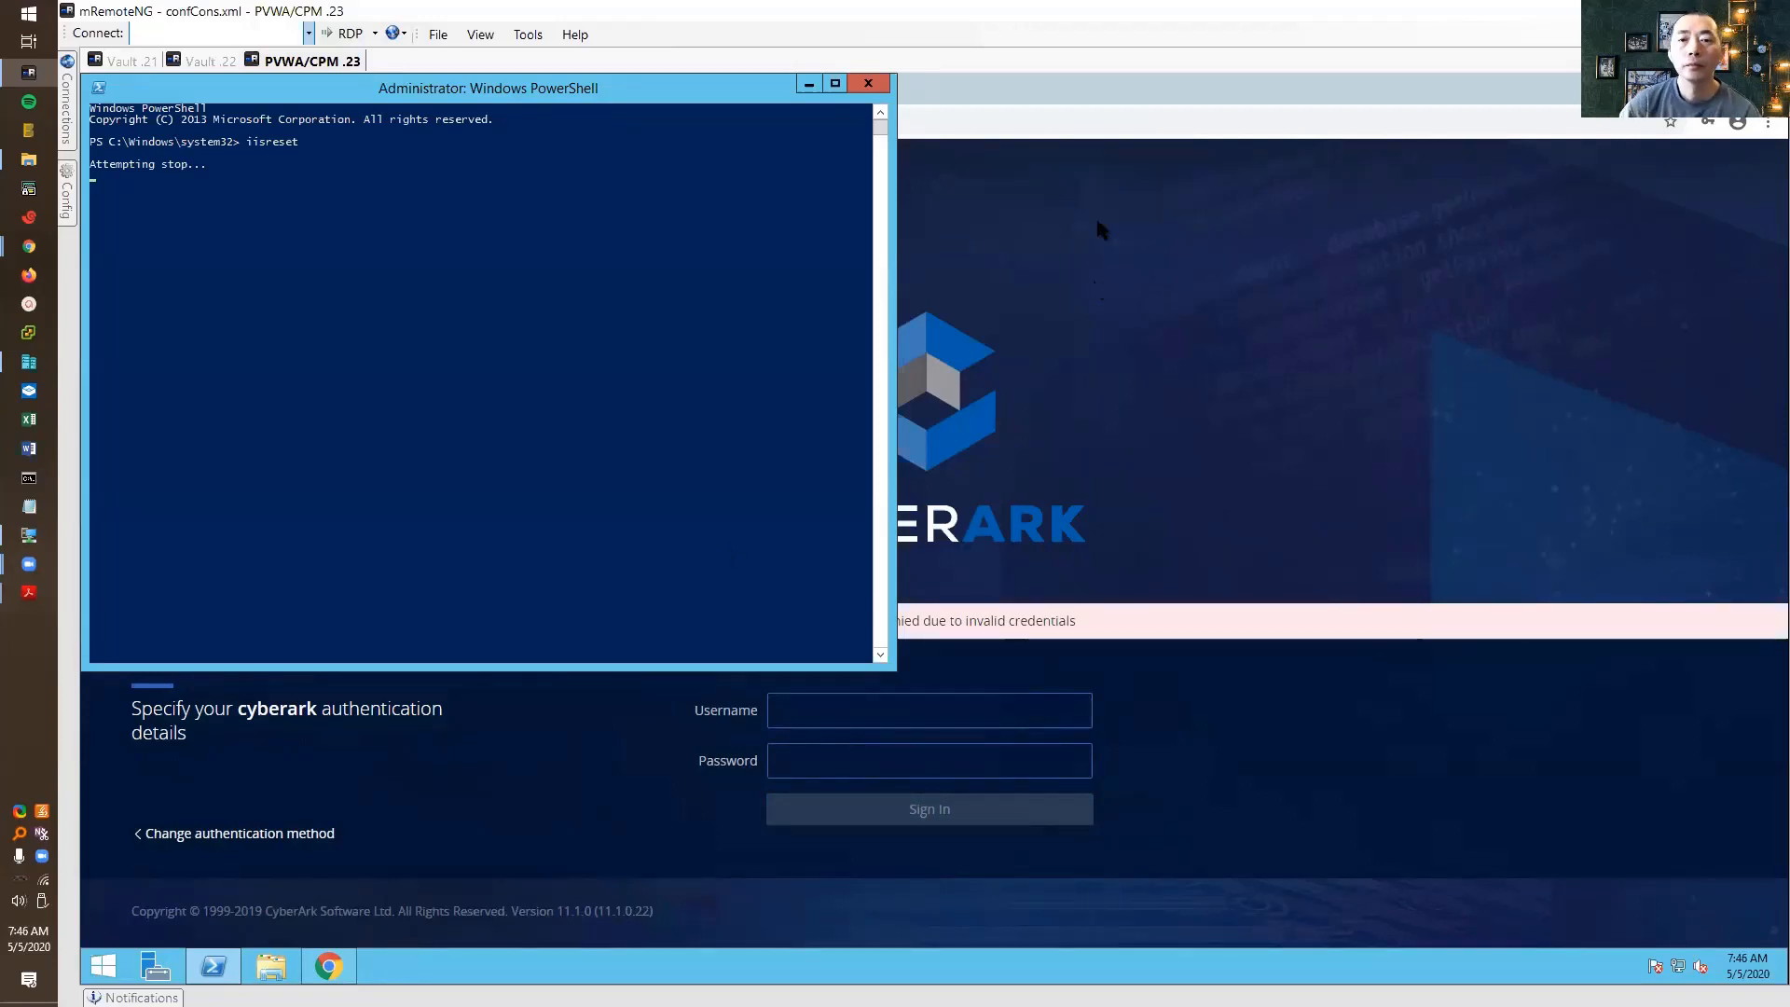
Restore and shift the Chrome window, then reload the PVWA logon page
double_click(1035, 90)
drag(1012, 127, 1352, 111)
click(703, 148)
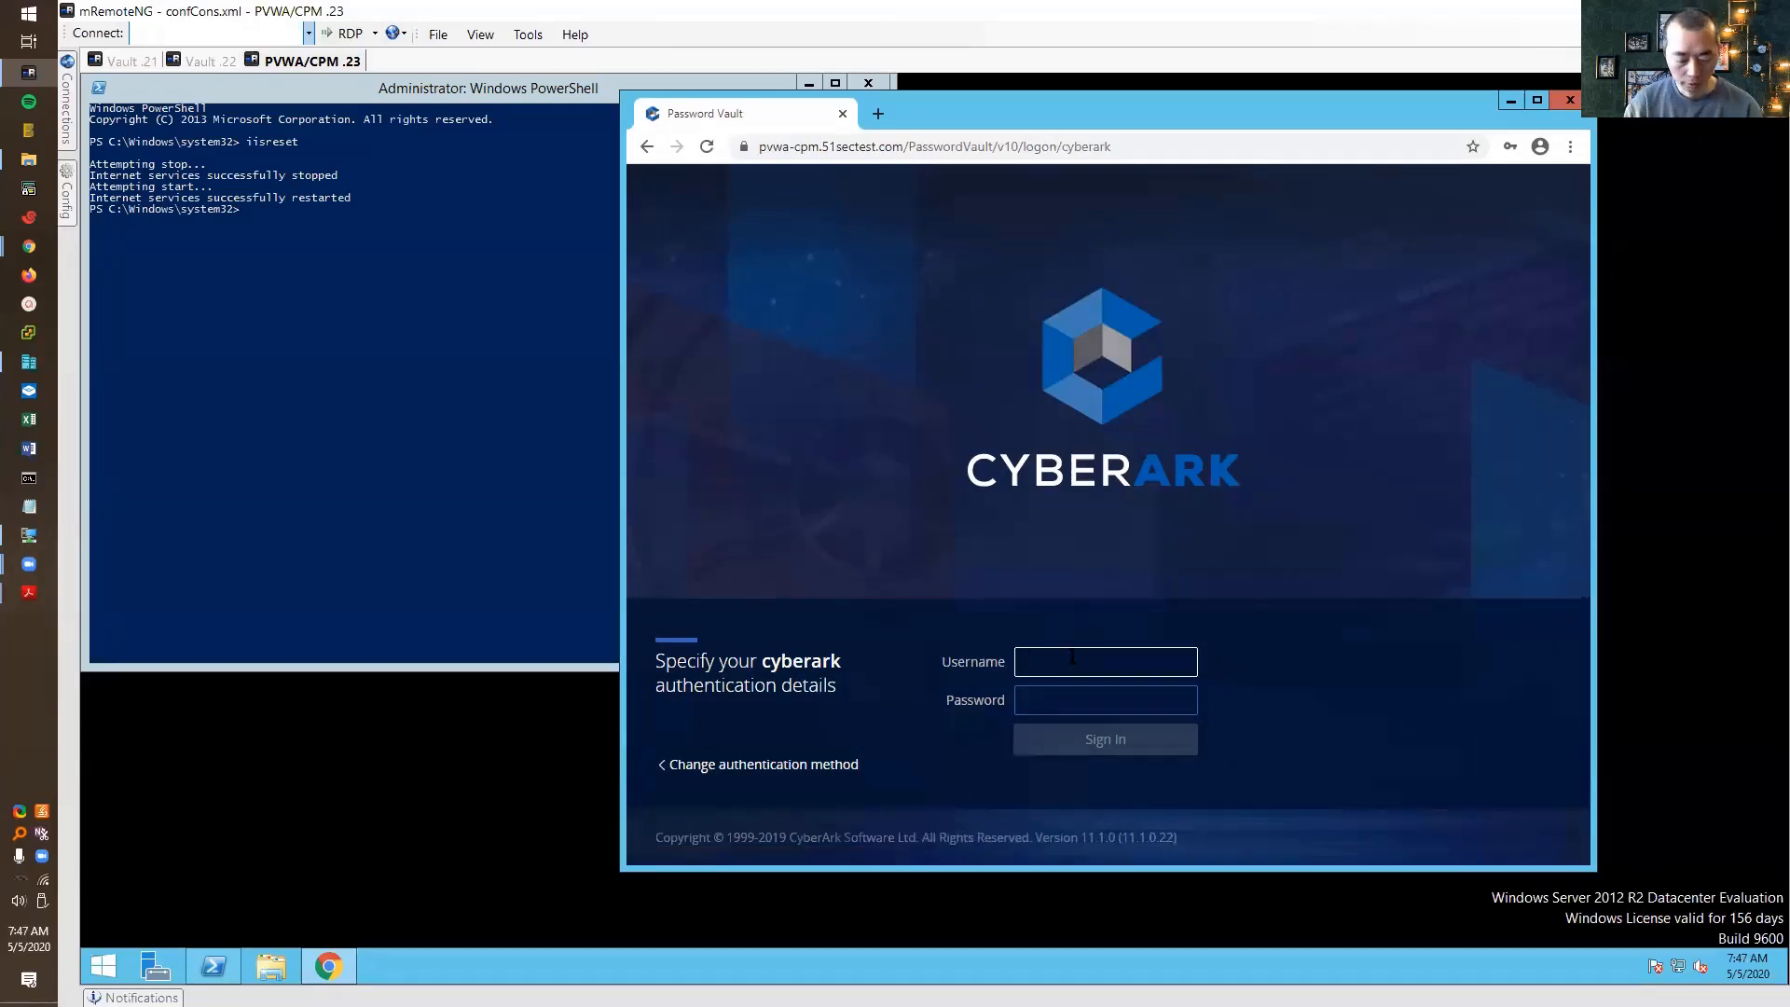
Sign in to PVWA as administrator and maximise the browser
text(administrator)
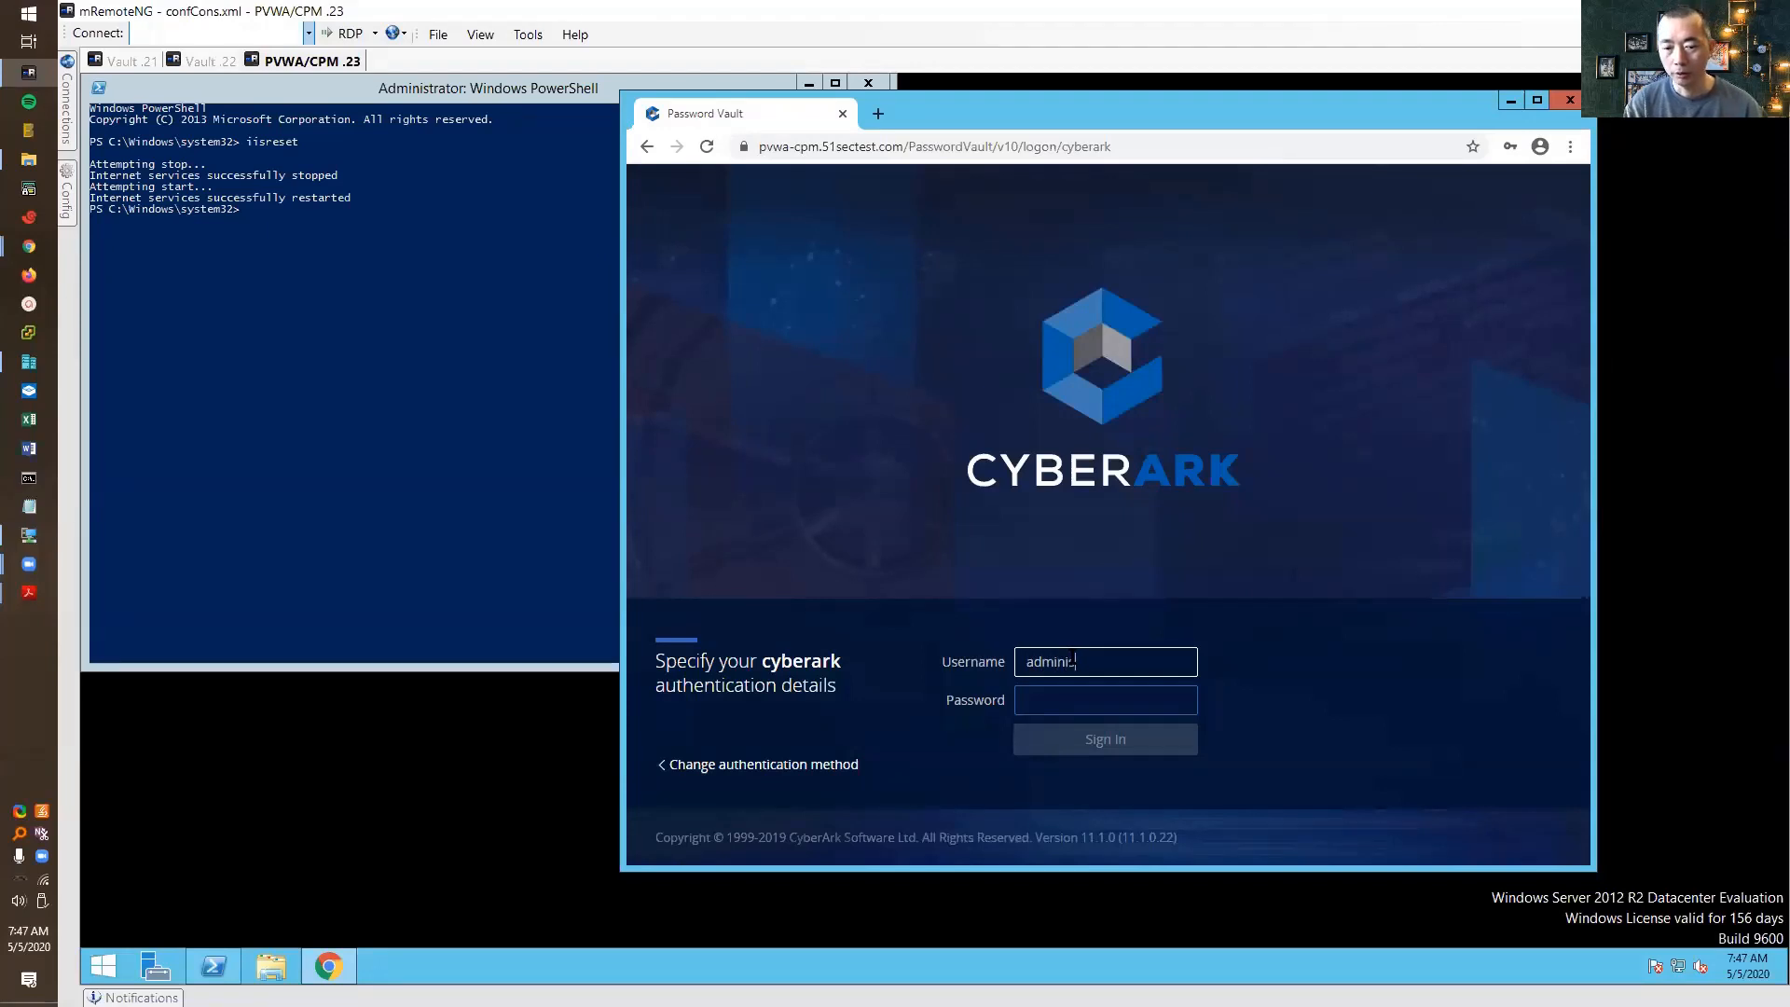
key(Tab)
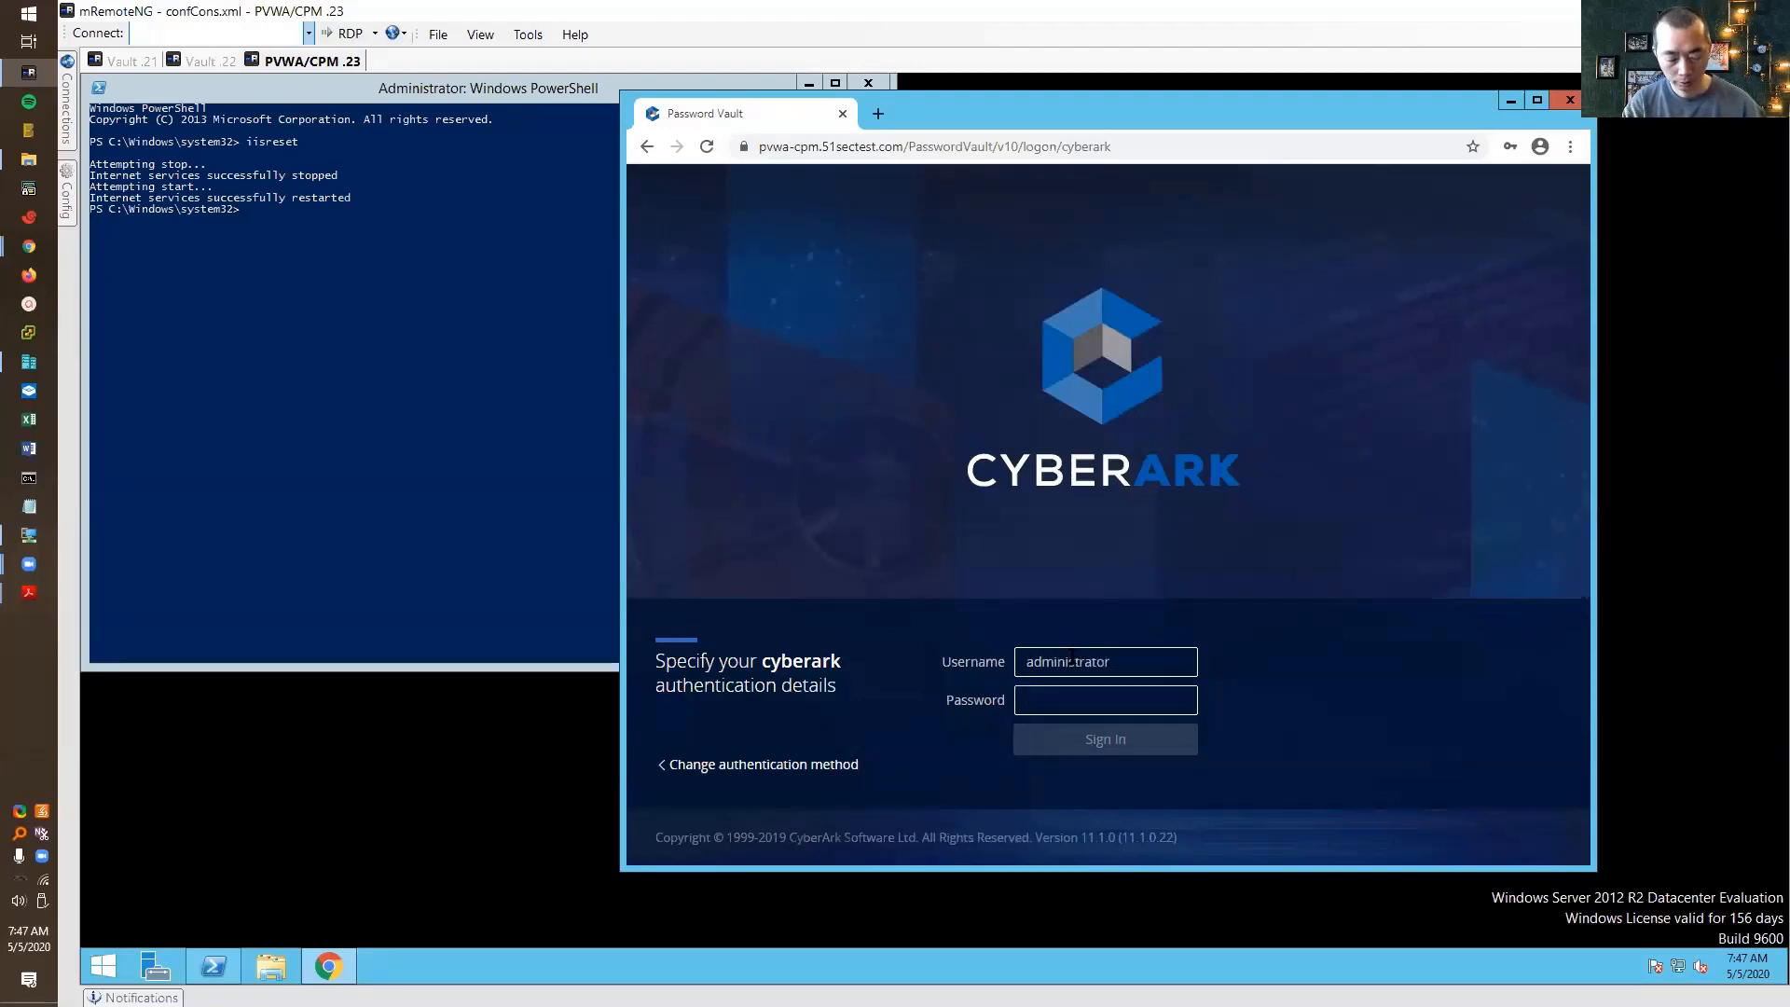
text(••••••••)
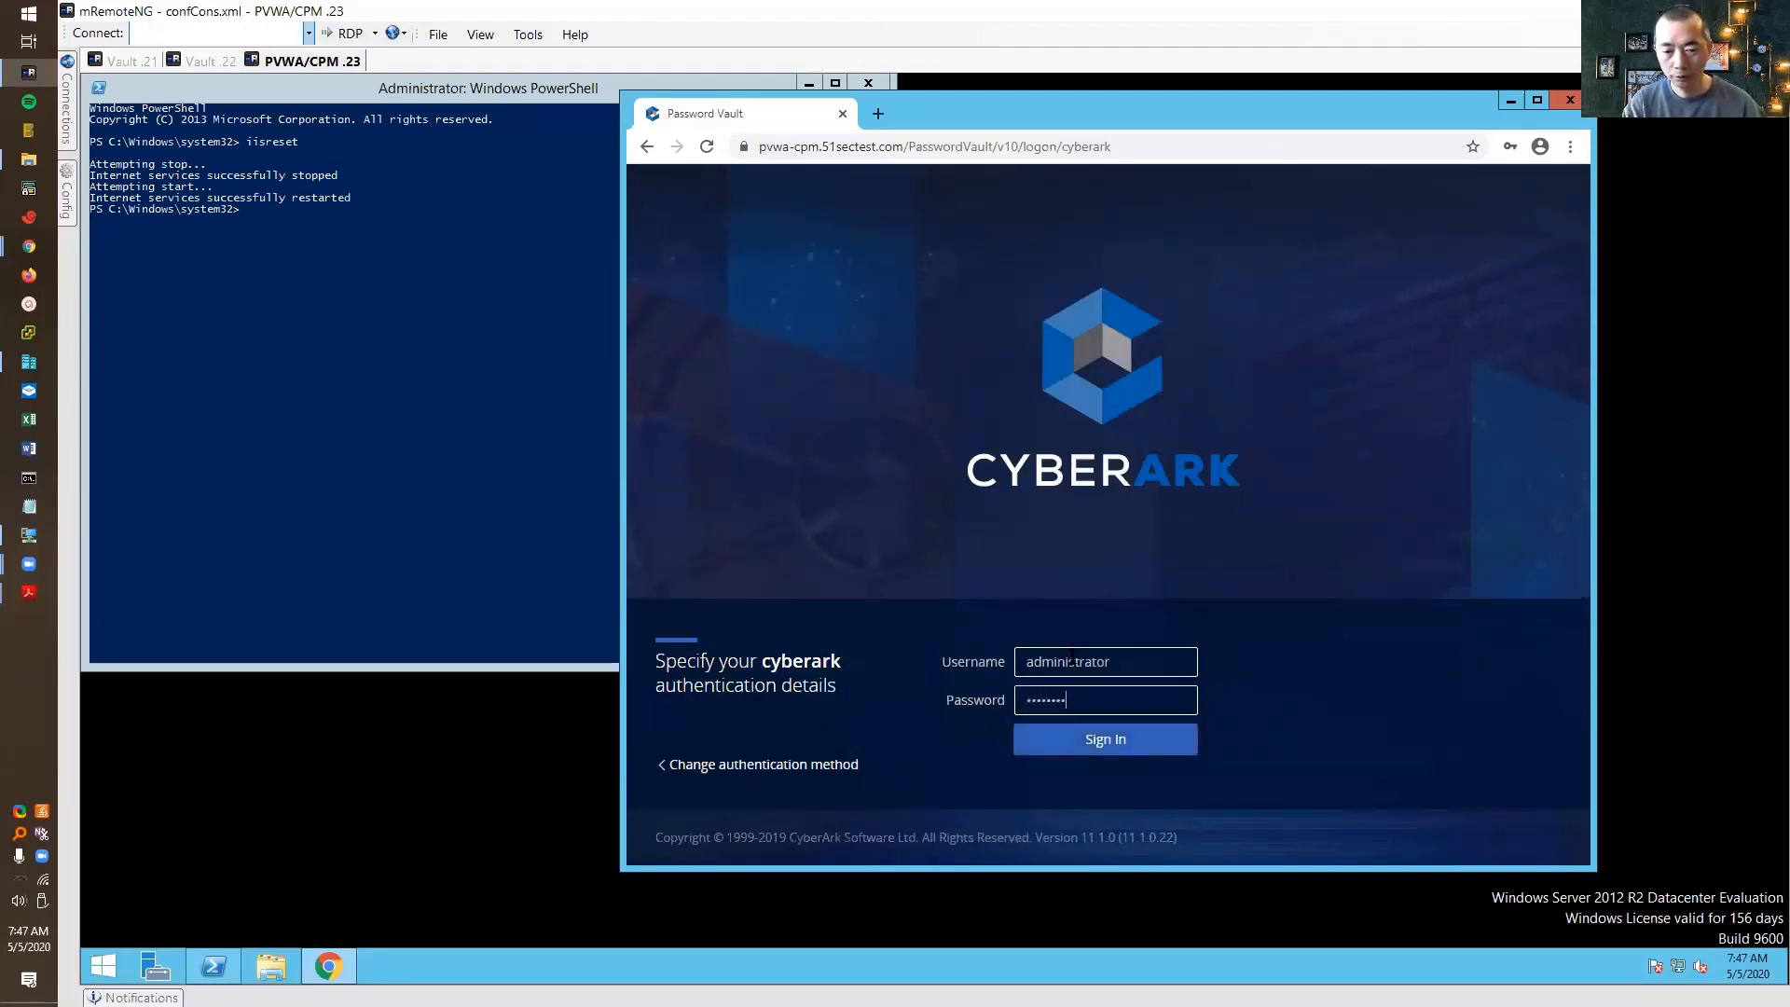
key(Return)
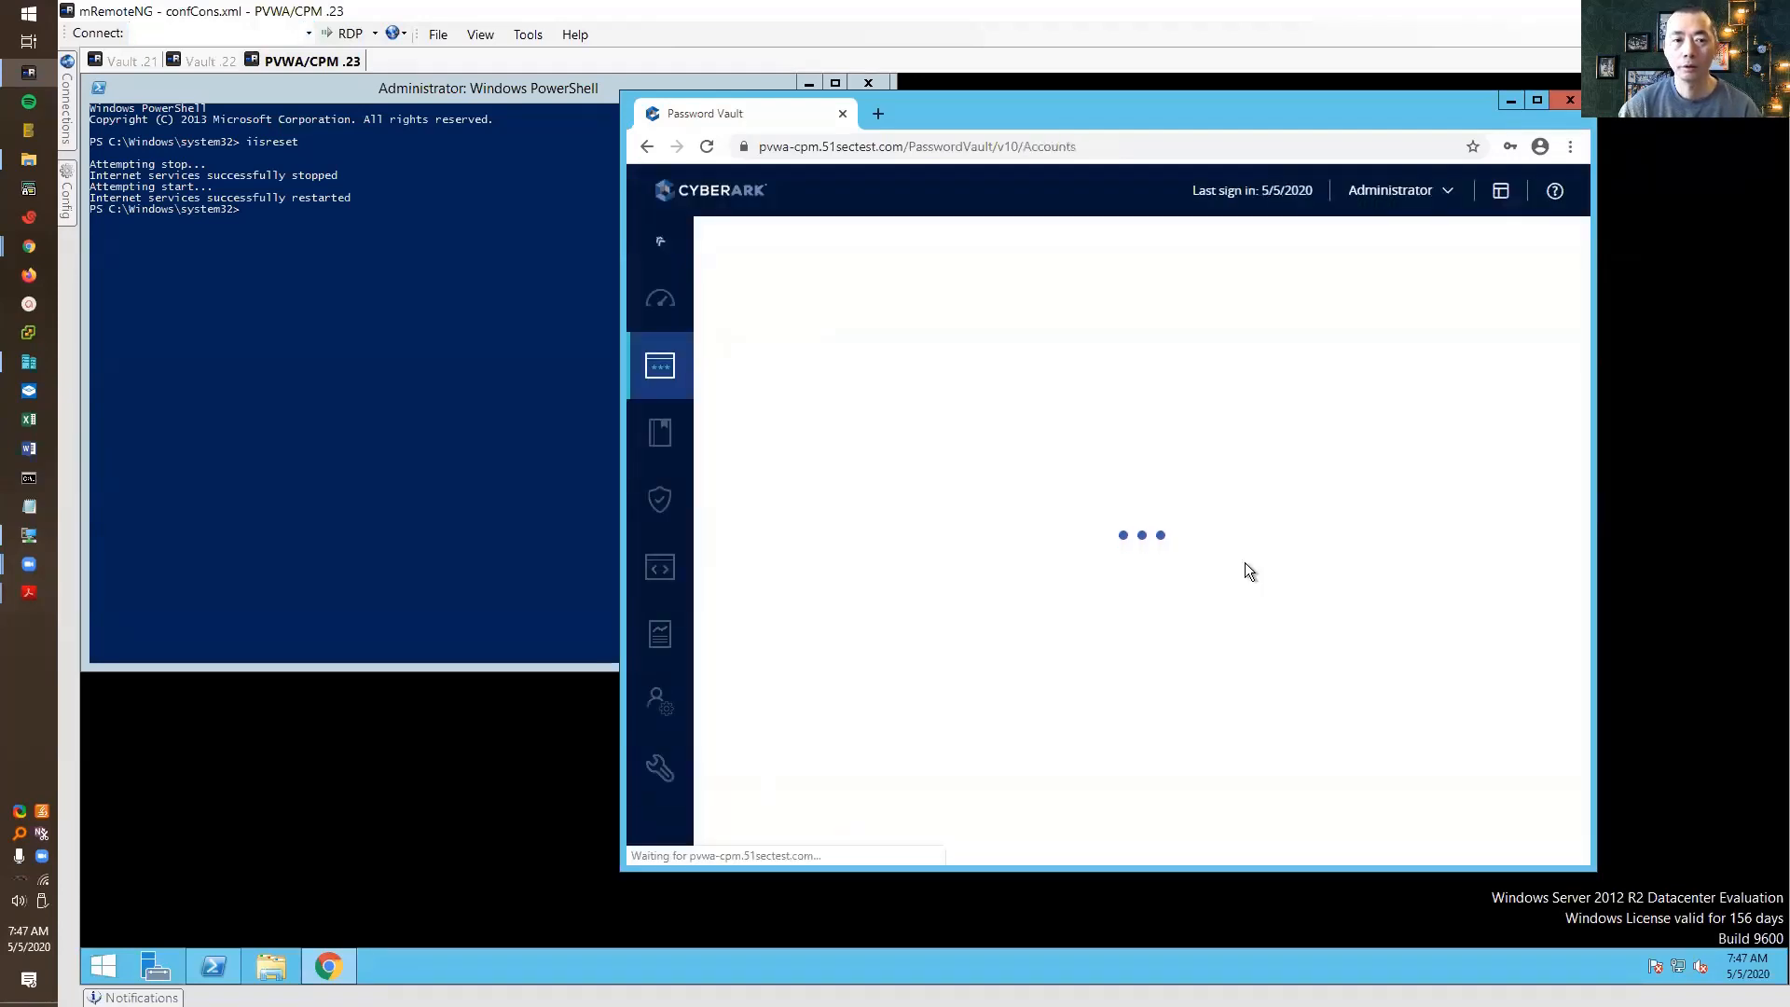
click(1537, 100)
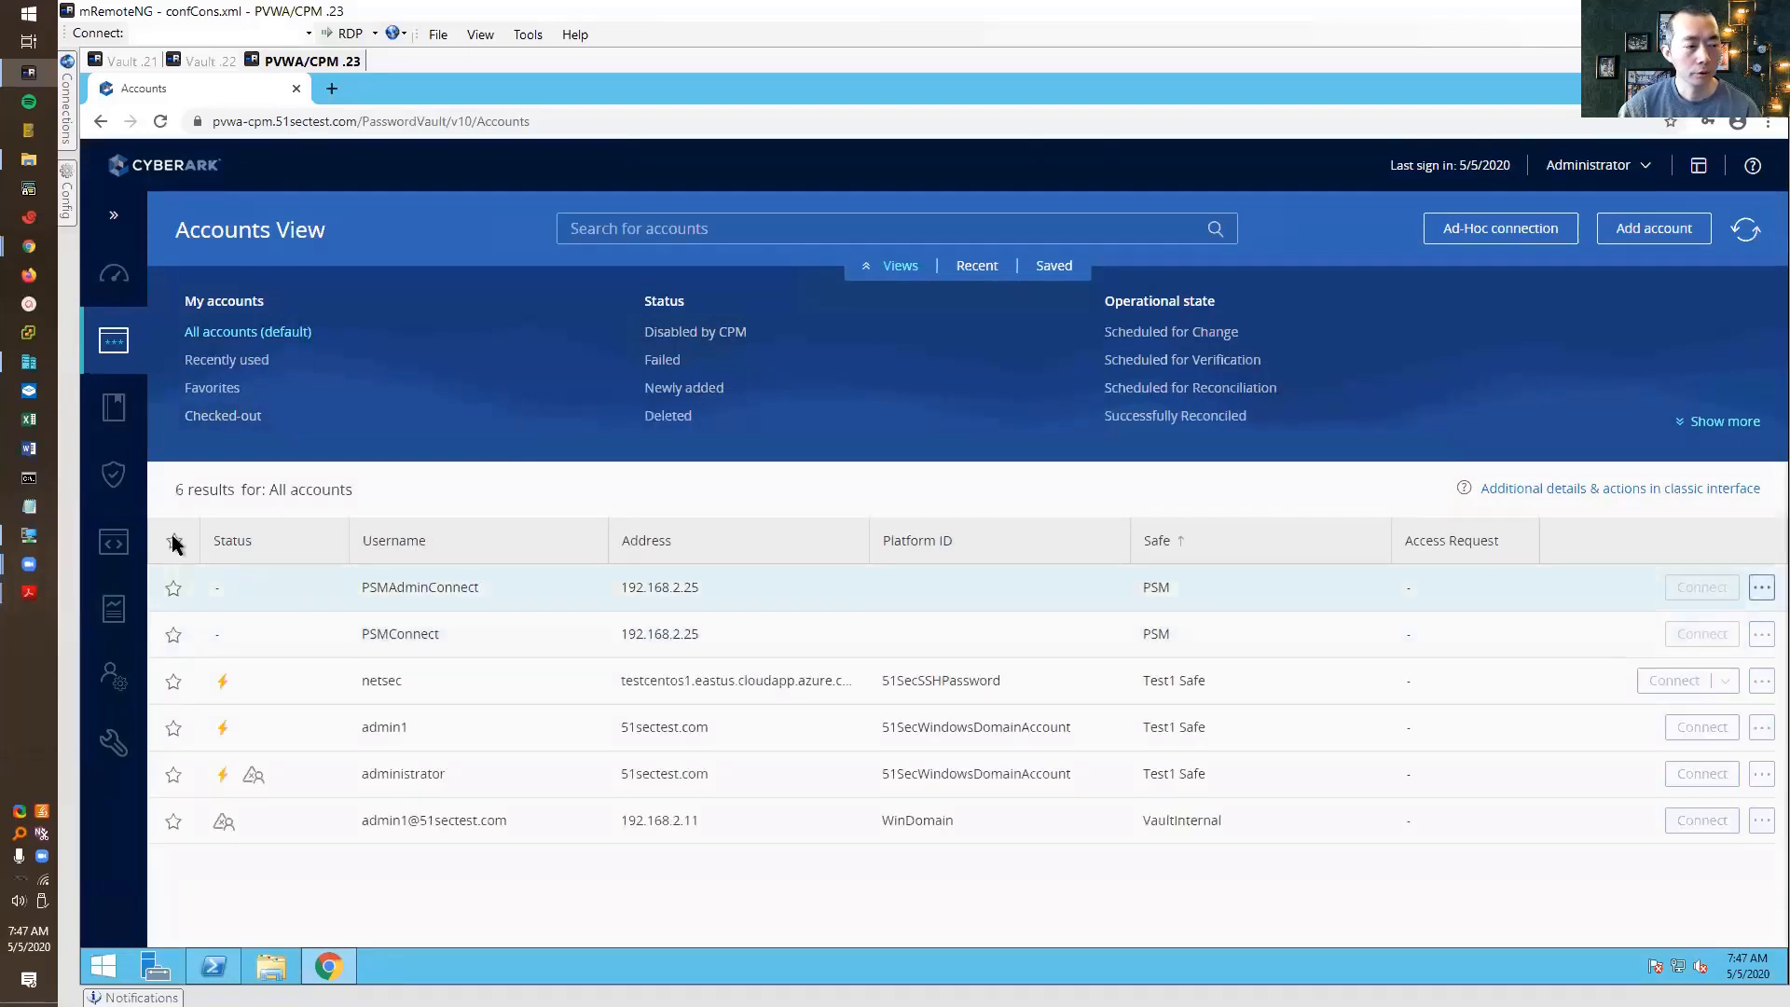
Open Policies > Access Control (Safes) and select testdr1-safe among the 13 safes
mouse_move(121, 337)
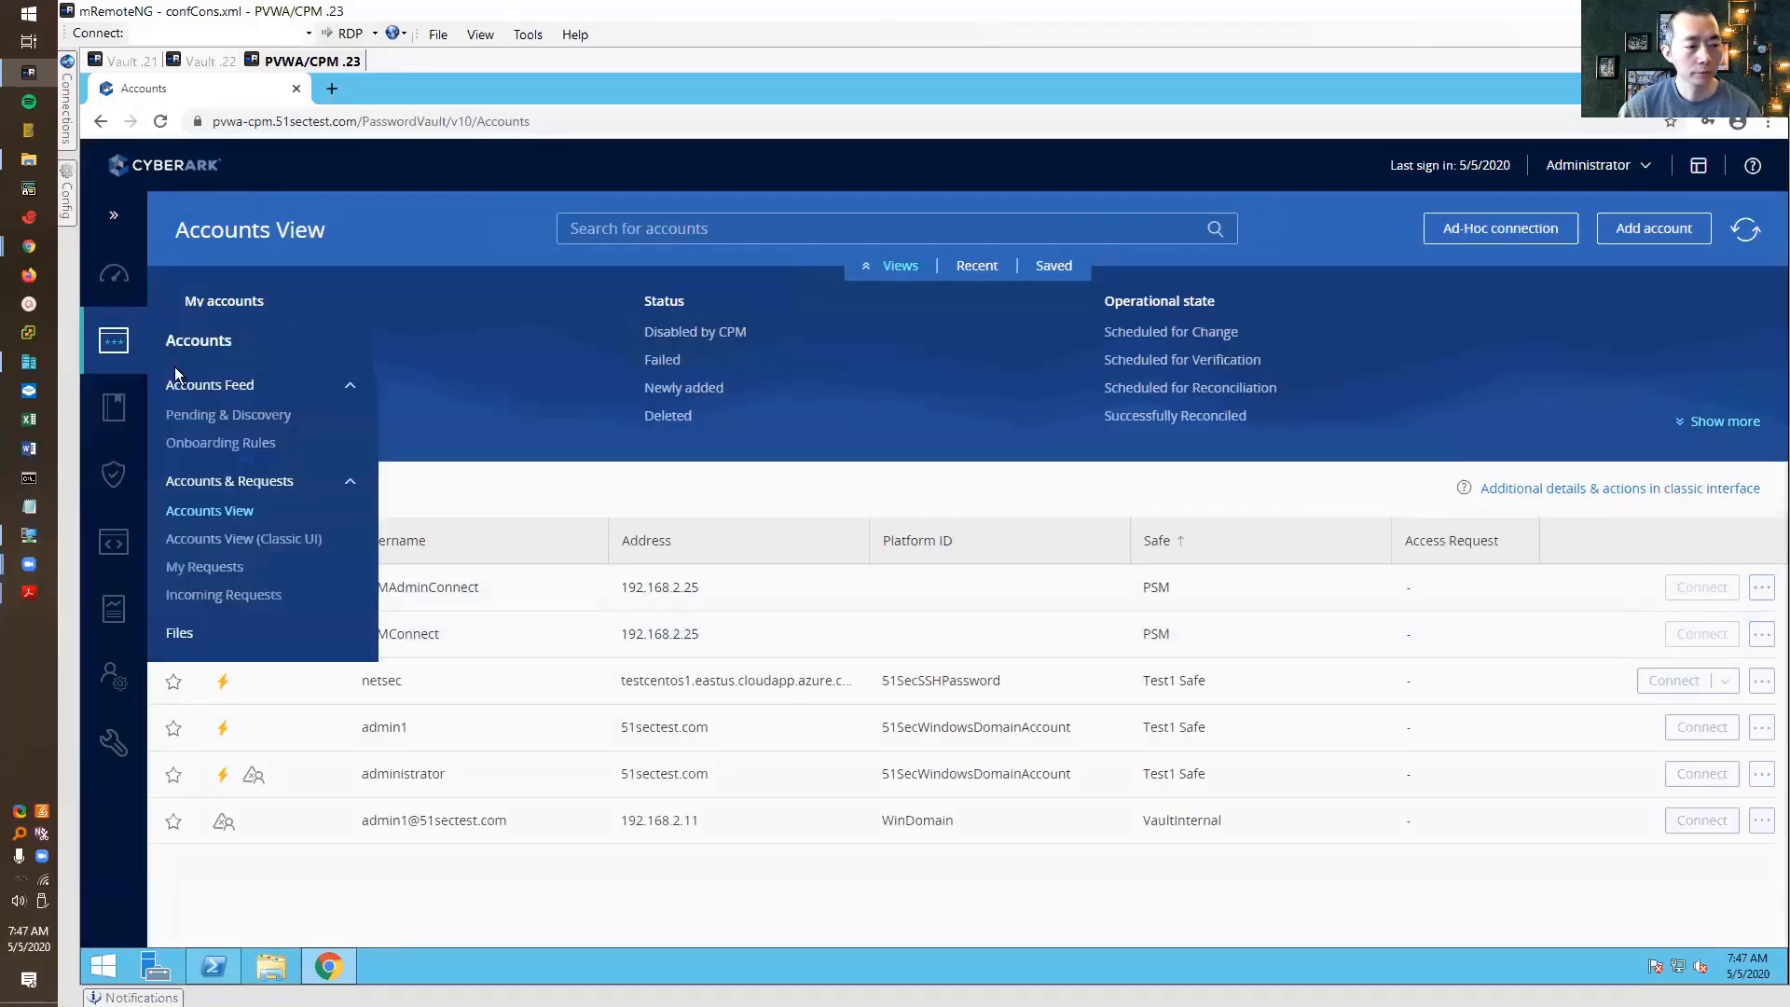
click(186, 424)
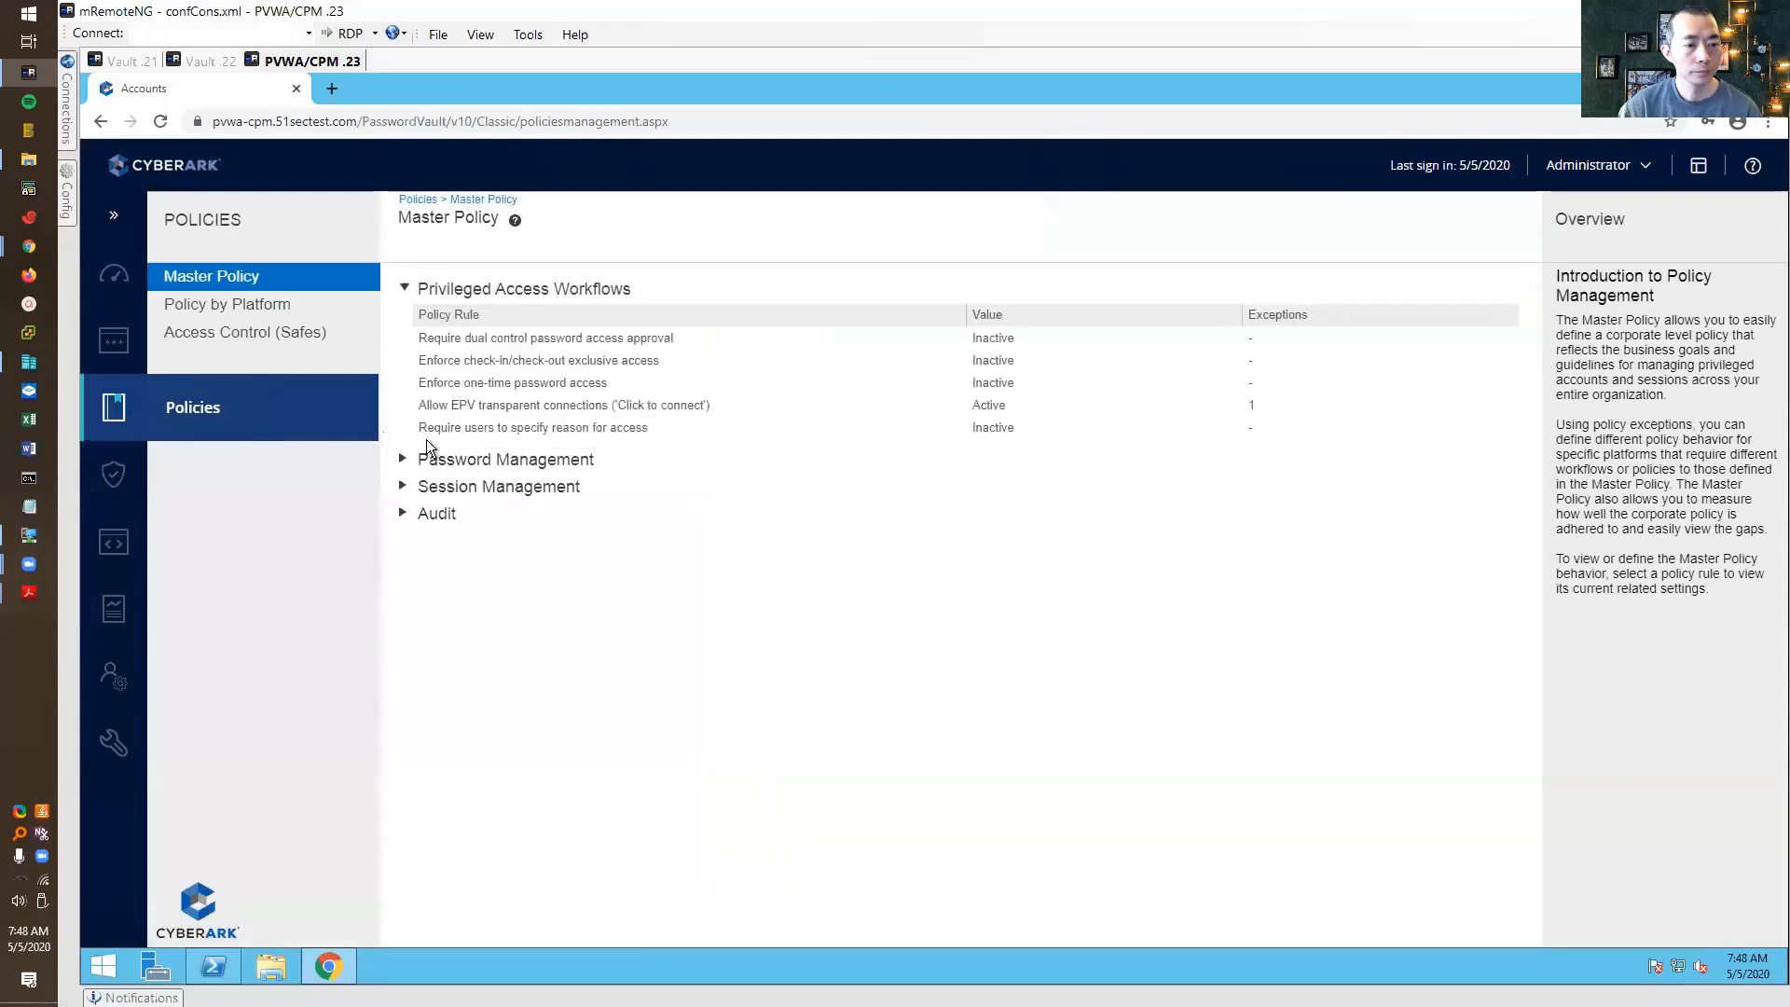
click(272, 336)
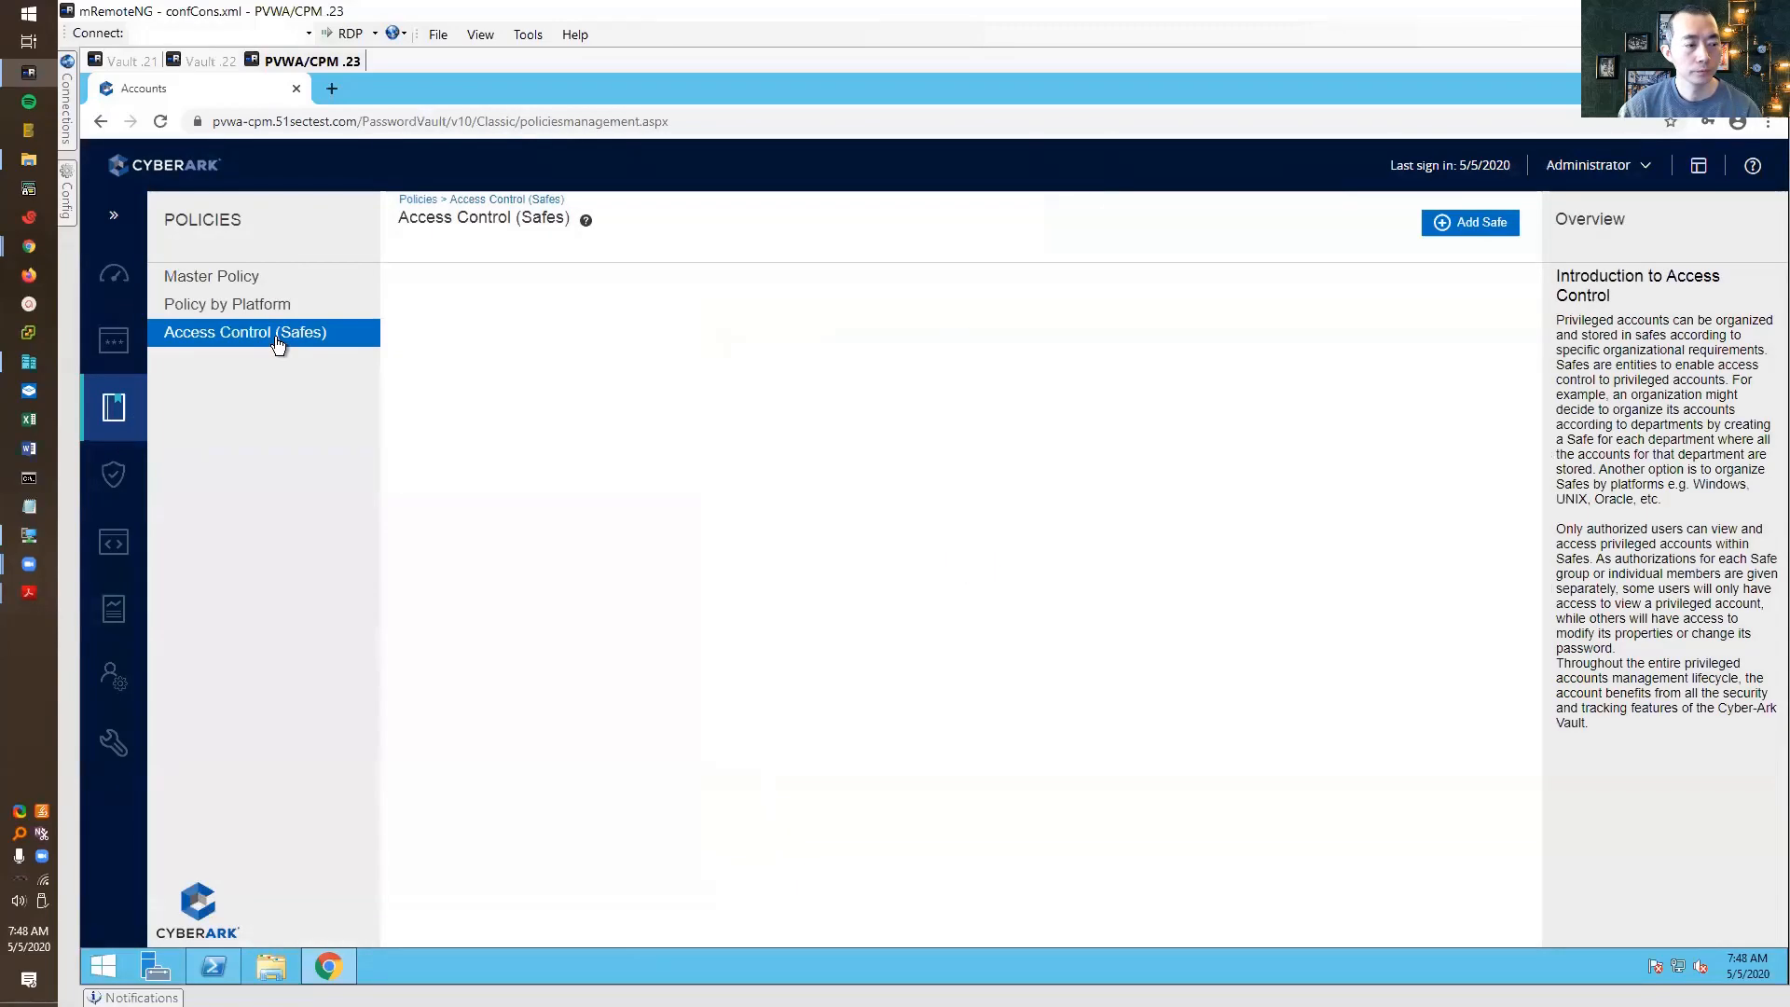
click(434, 584)
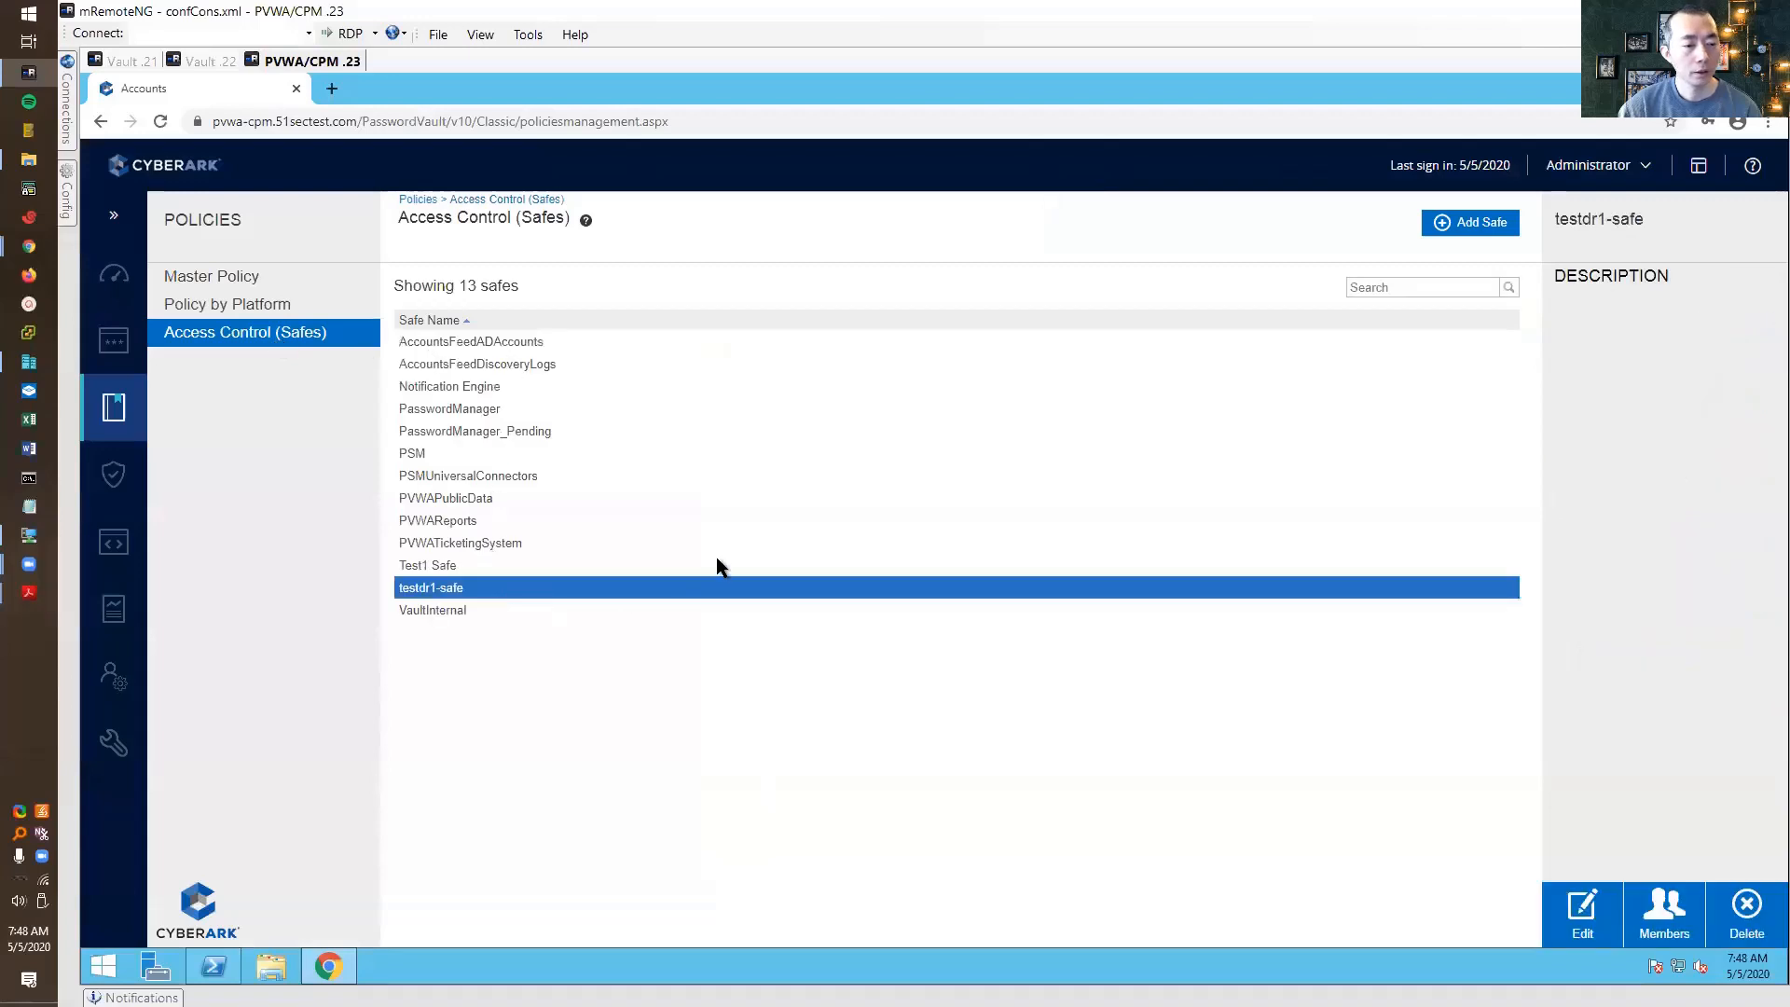